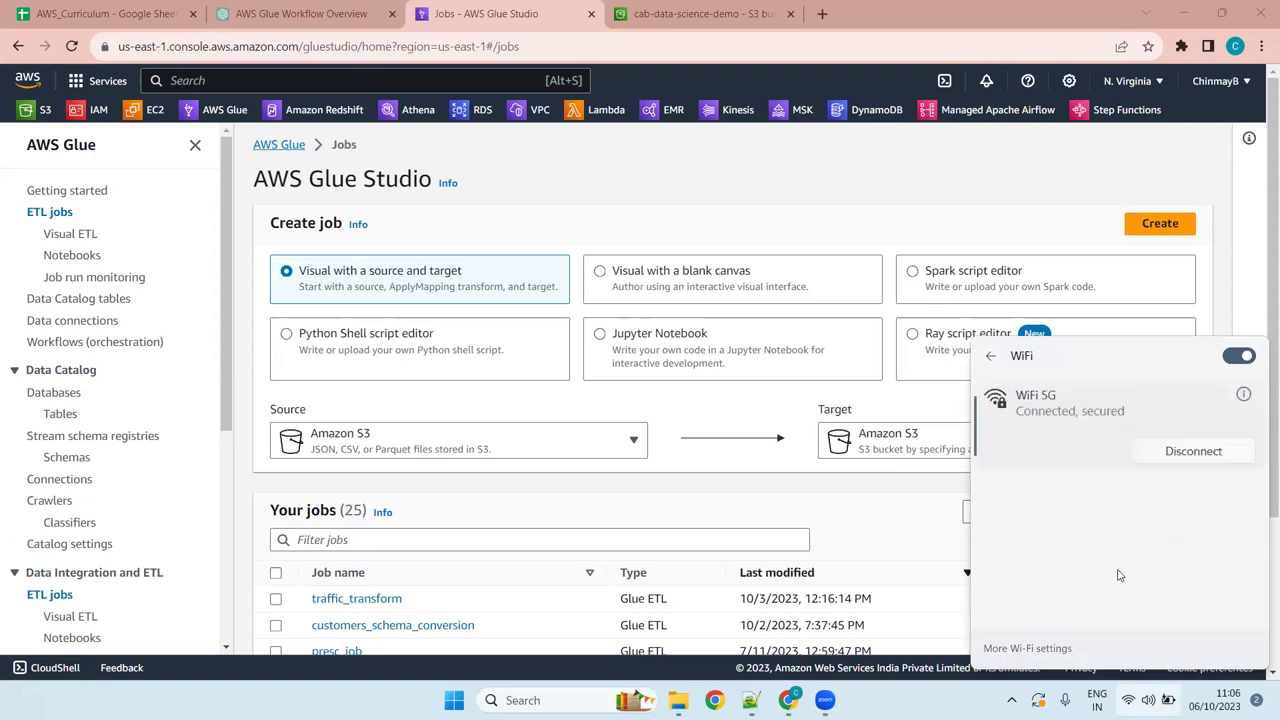
Review the Garage_crawler crawler's properties and run history, and return to the ETL jobs page
key(Escape)
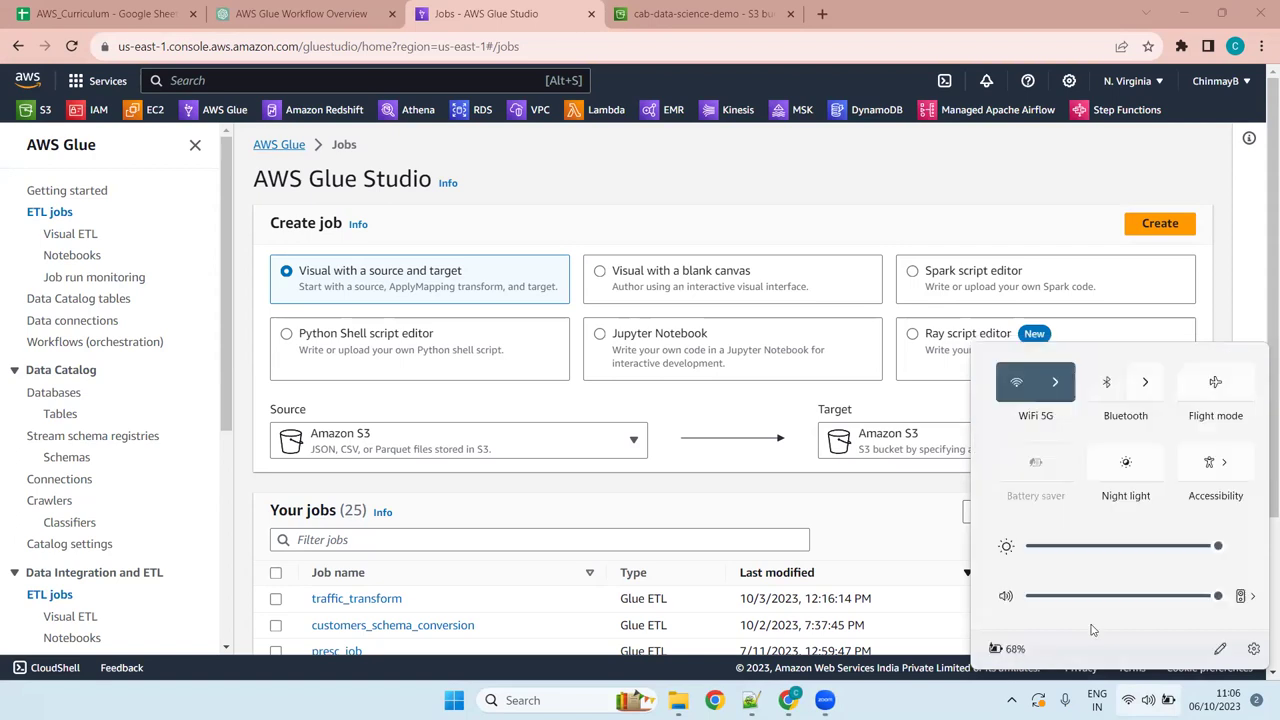
key(Escape)
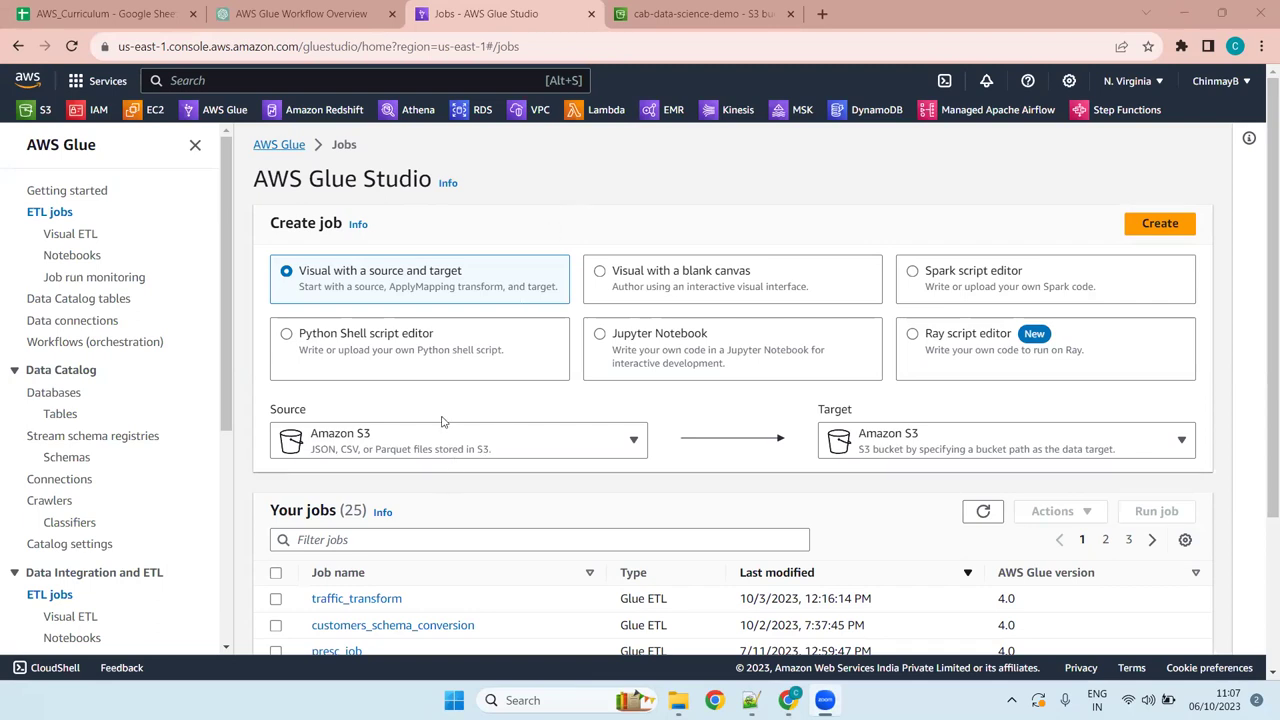
click(62, 500)
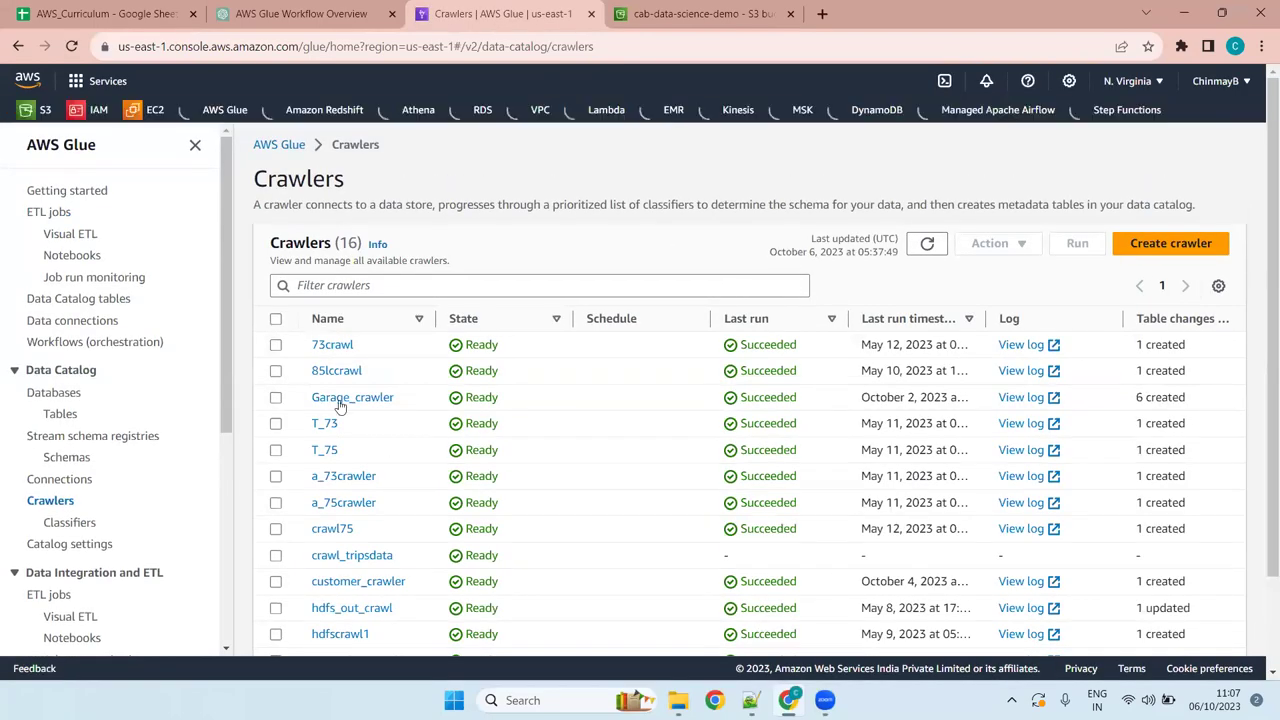
click(347, 398)
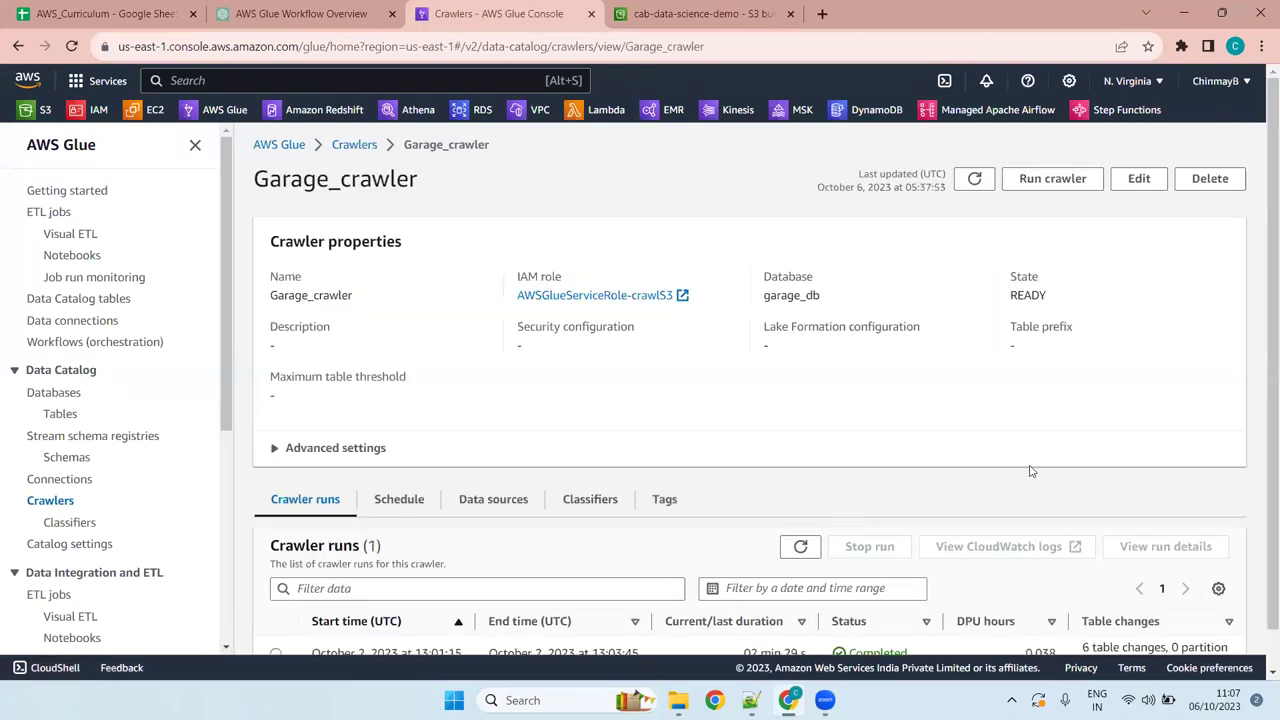
scroll(1085, 648, down, 1)
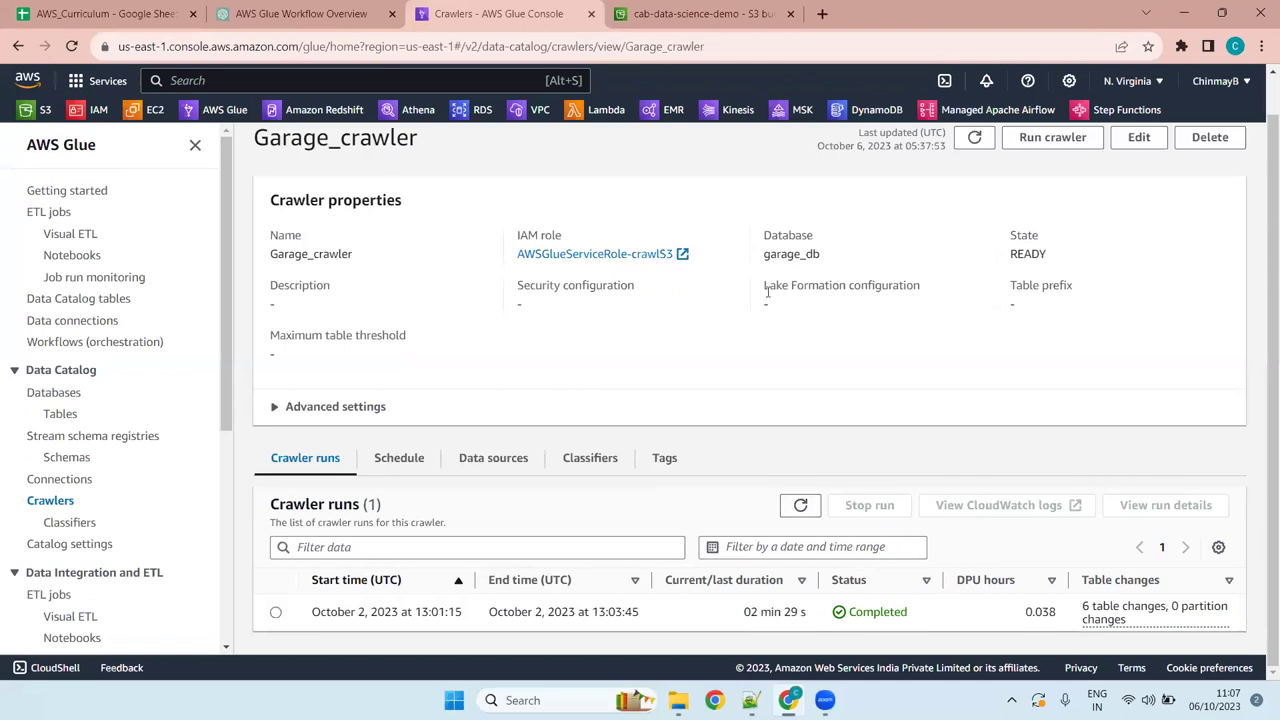
scroll(689, 361, up, 1)
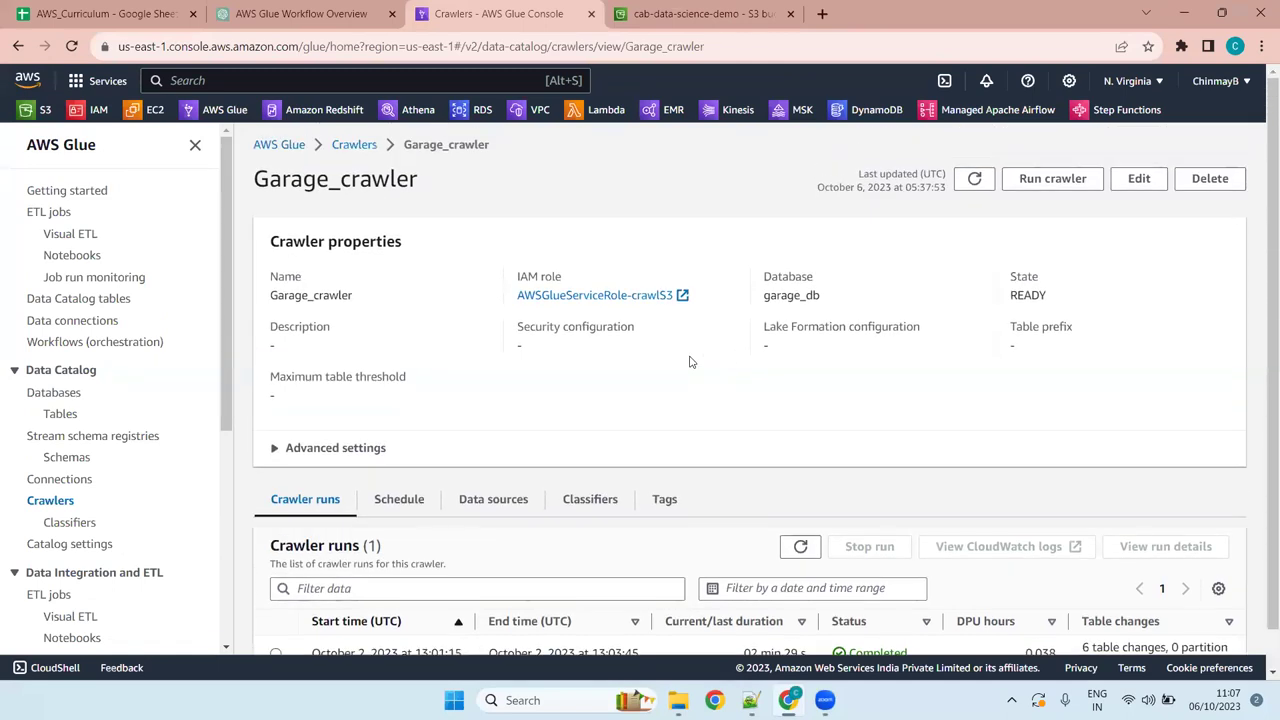
click(56, 211)
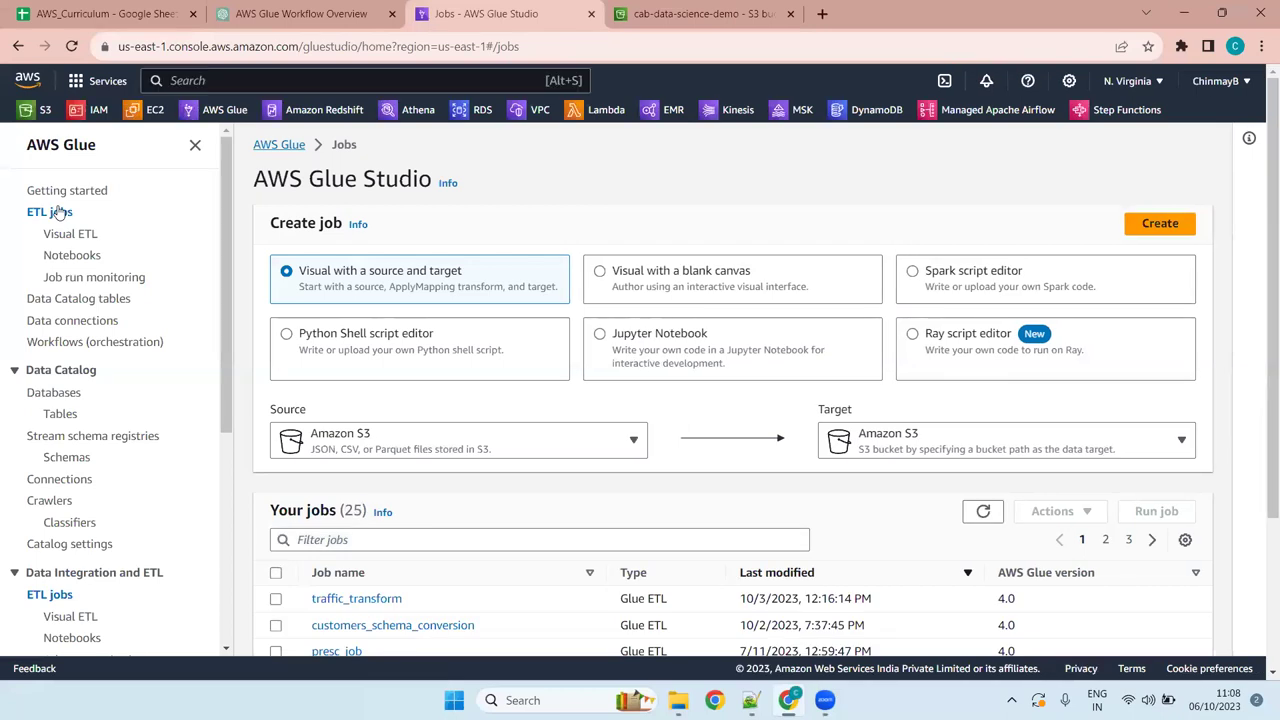
Delete the customers, employee, purchase, ser_det, sparepart and vendors tables from the garage_db database, entering Delete as confirmation
click(63, 395)
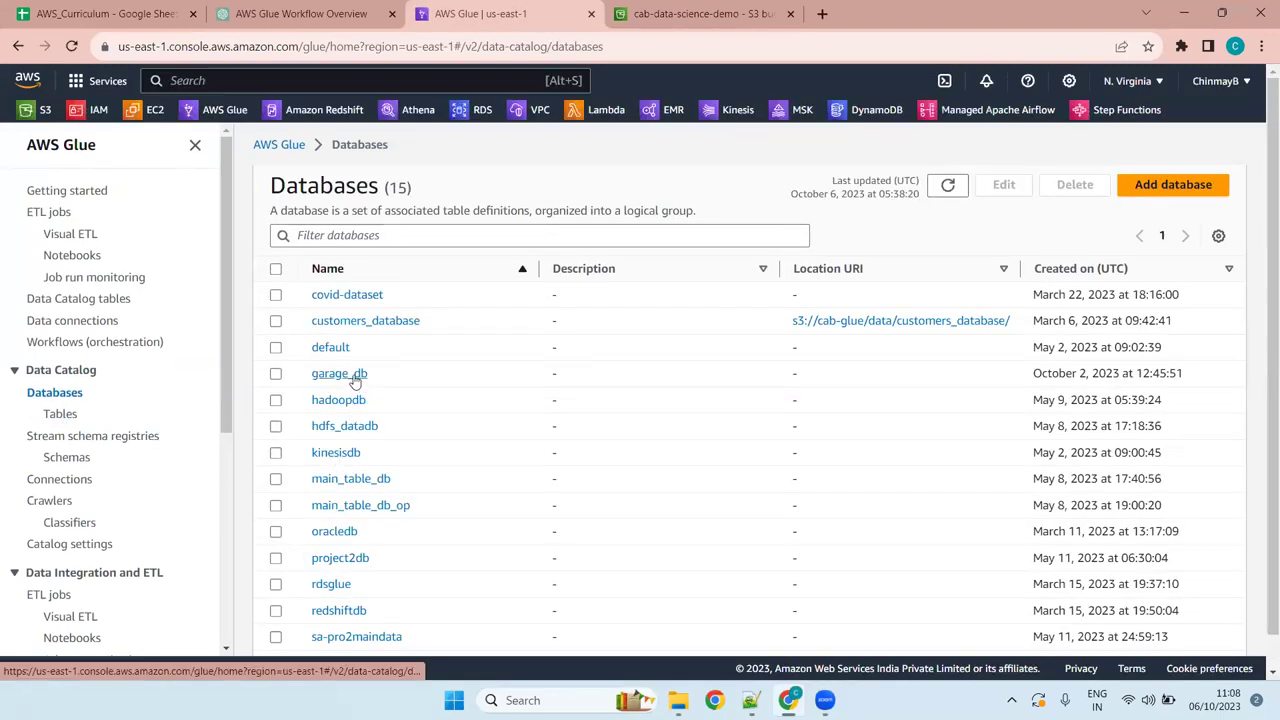
click(340, 373)
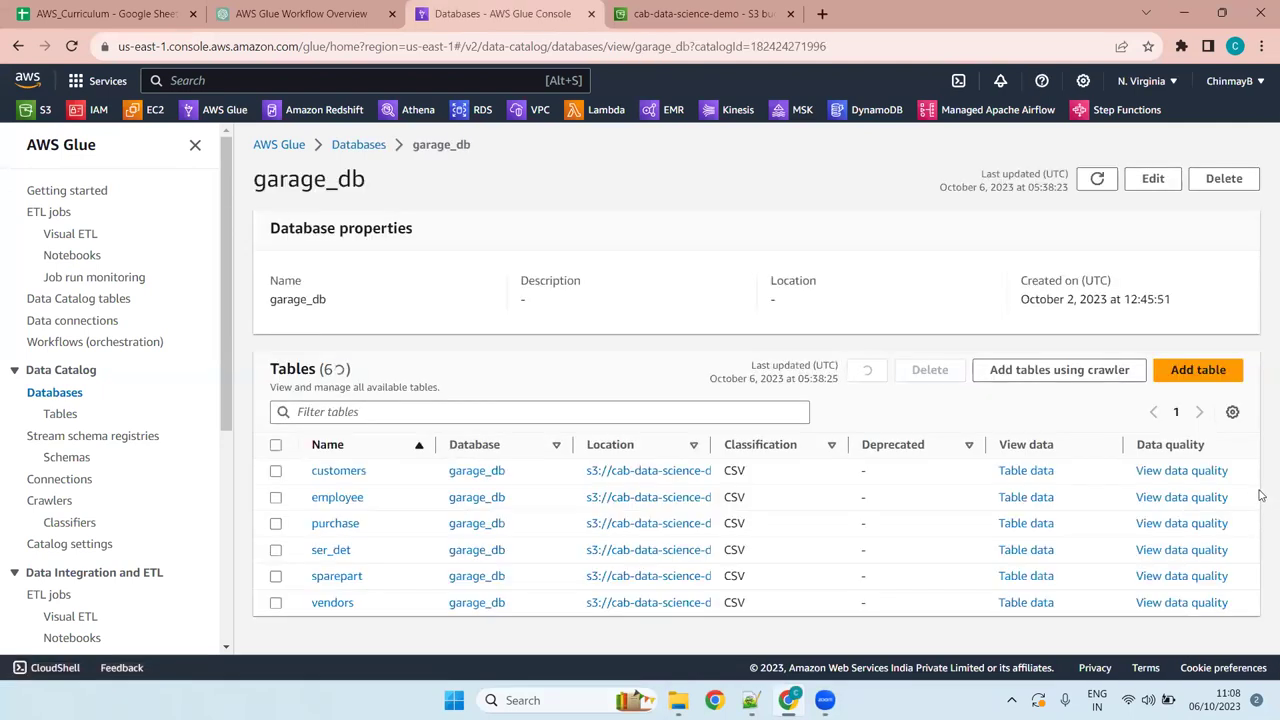
click(276, 471)
click(276, 497)
click(276, 523)
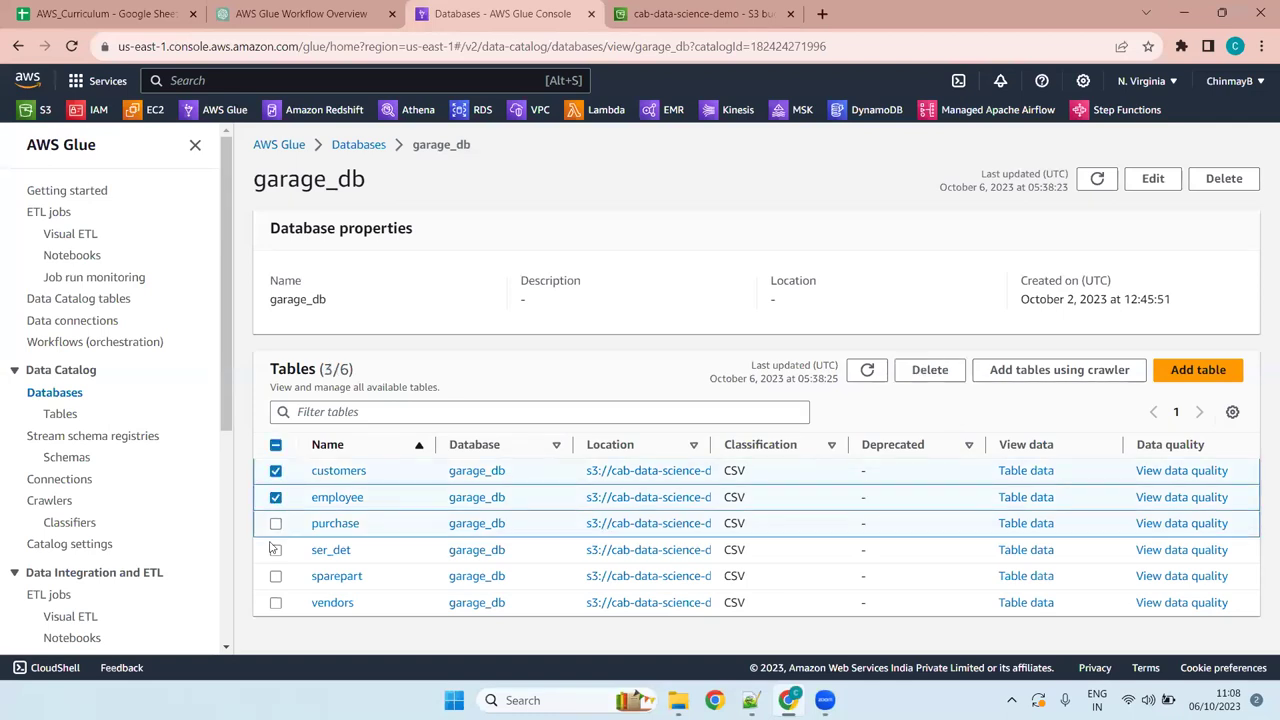
click(276, 550)
click(276, 578)
click(276, 603)
click(940, 372)
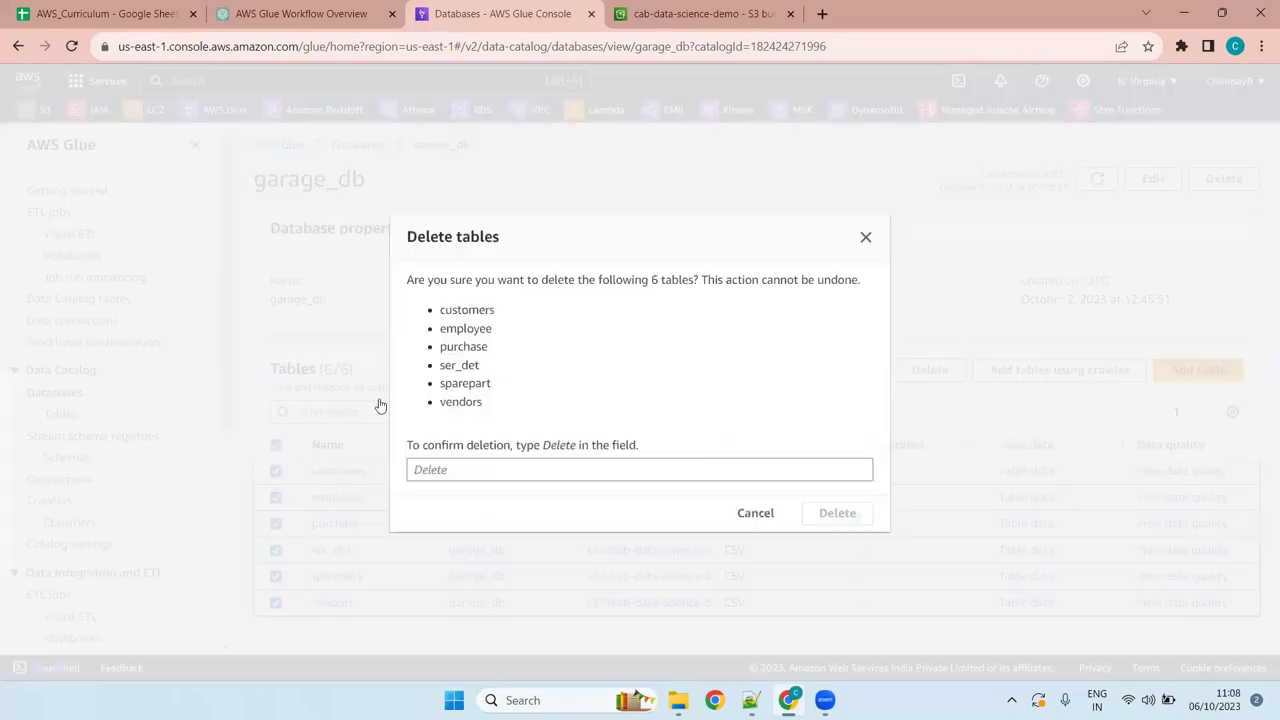
click(472, 476)
text(Delete)
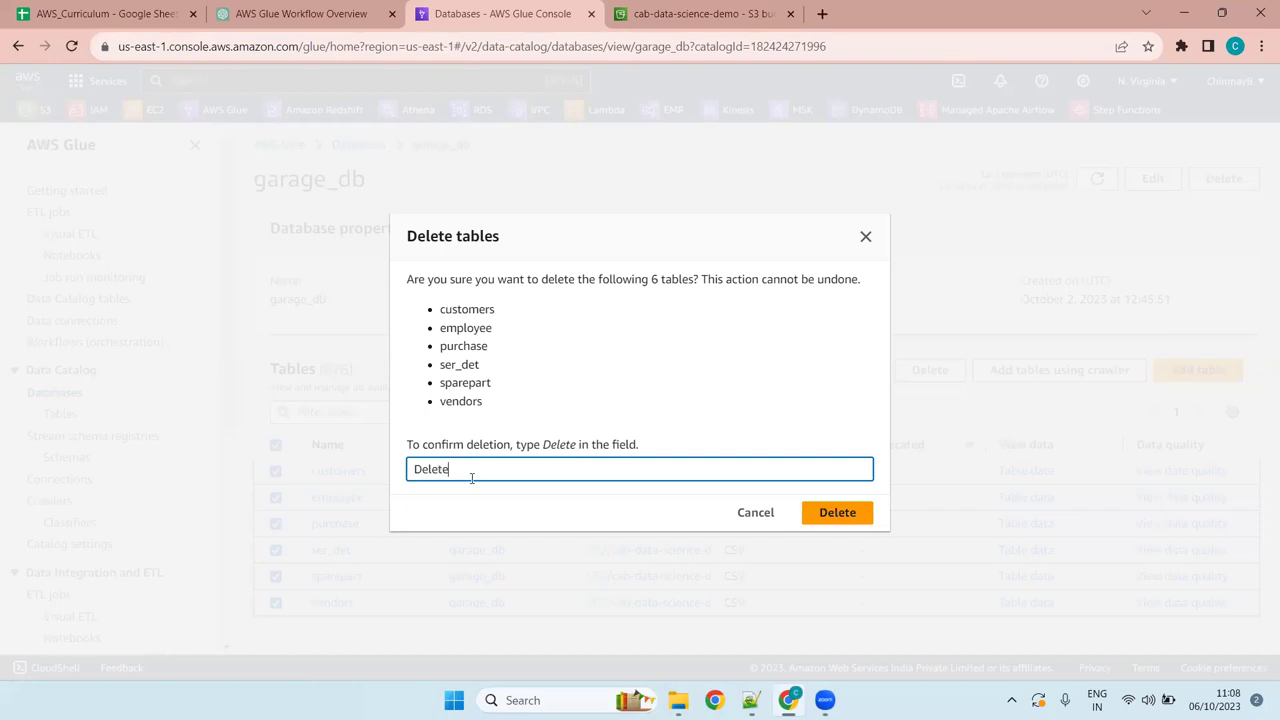
click(833, 514)
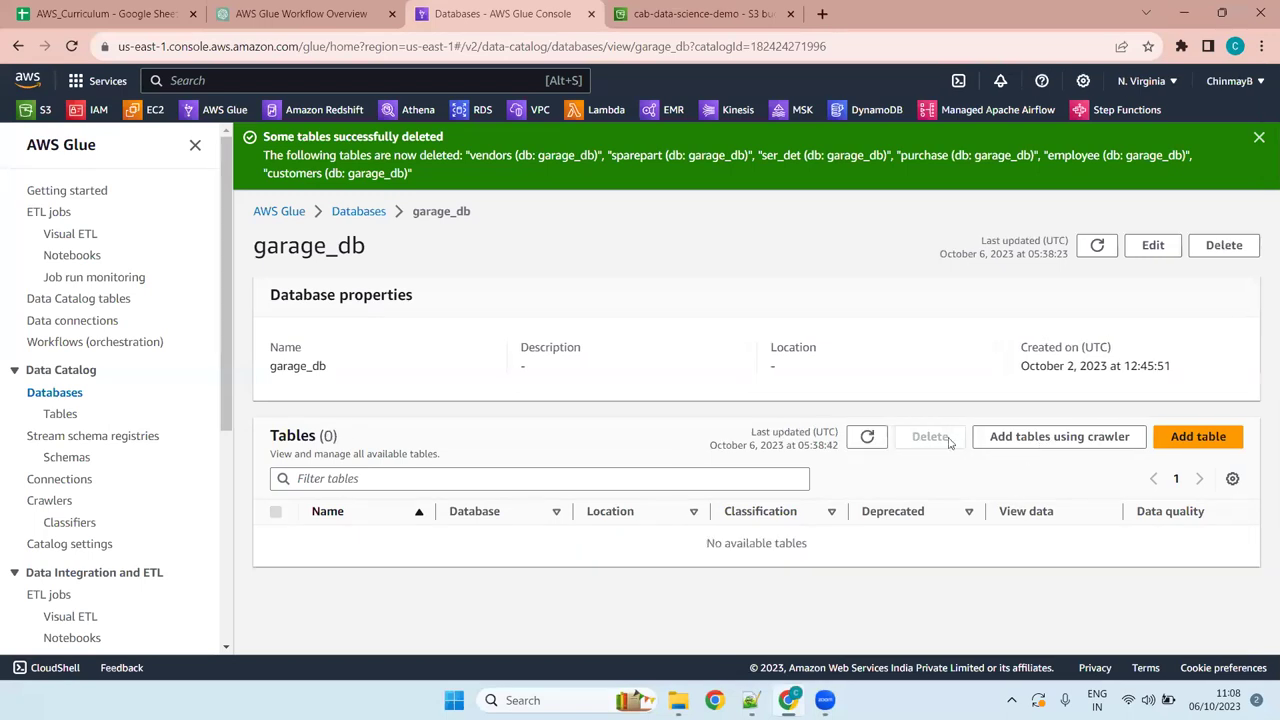
Refresh the garage_db table list and database details, and dismiss the deletion notification
click(866, 440)
click(866, 440)
click(1259, 139)
click(1095, 180)
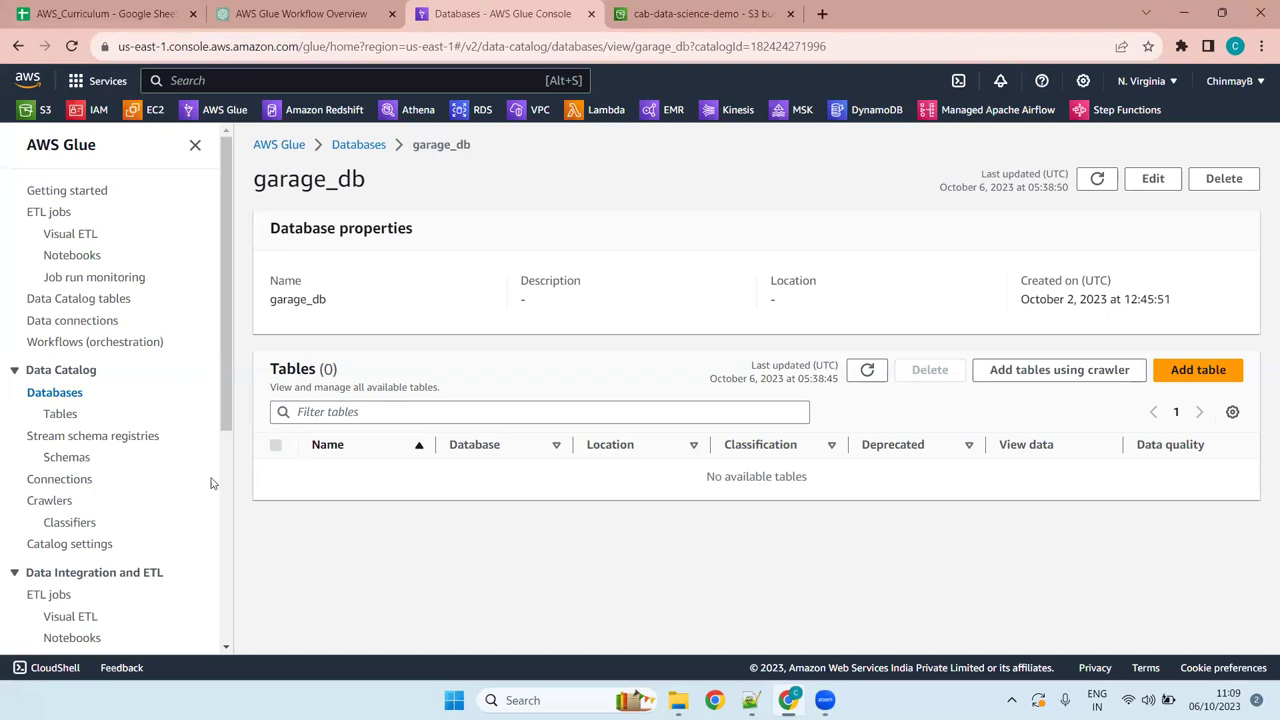
Open the Workflows (orchestration) page and refresh the workflow list
drag(228, 297, 228, 494)
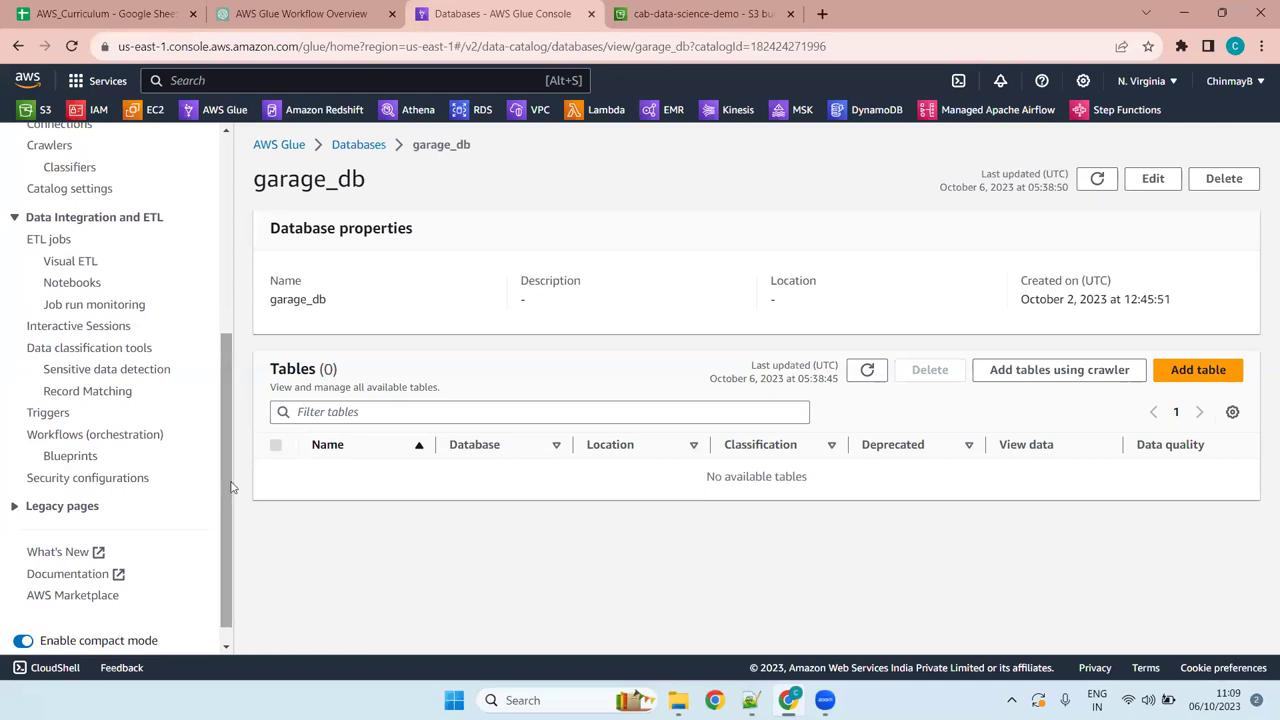
click(132, 443)
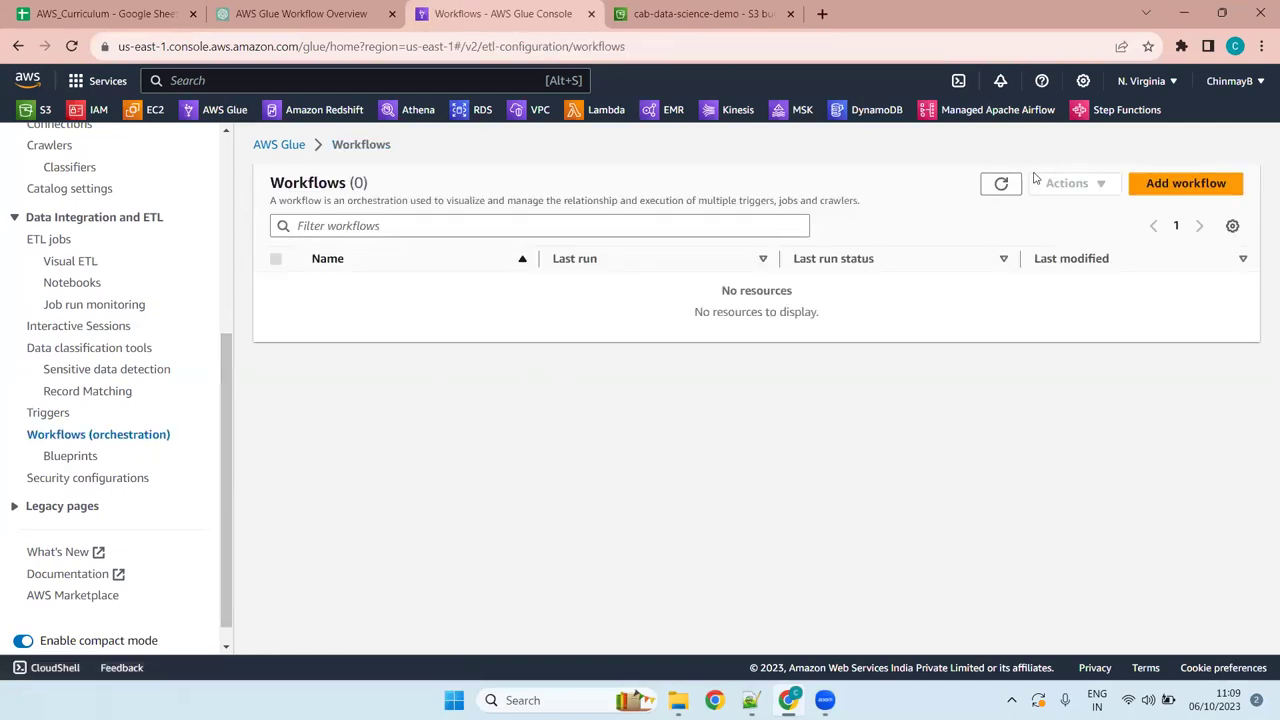
click(1002, 186)
click(1007, 184)
click(1003, 188)
Switch to Syallabus_Coverage.txt in Notepad++ and review the definition of orchestration and automation under "7]Workflow"
click(751, 700)
scroll(610, 354, up, 13)
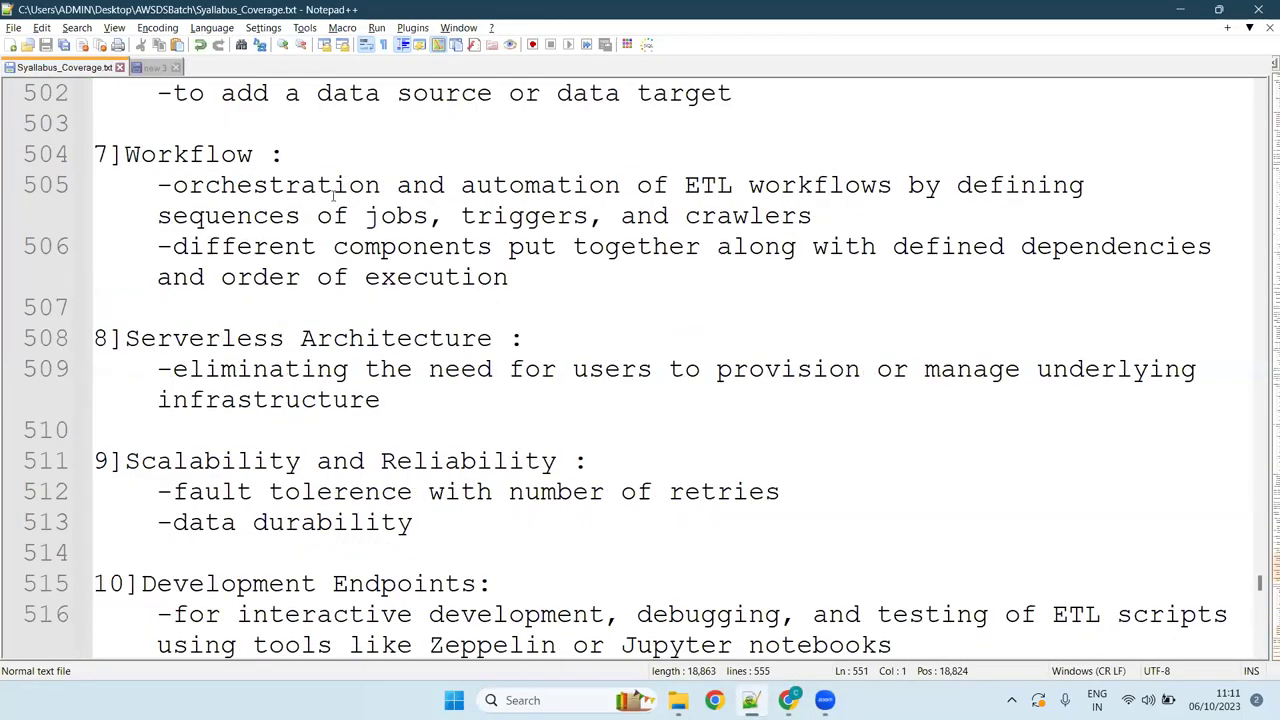
click(286, 155)
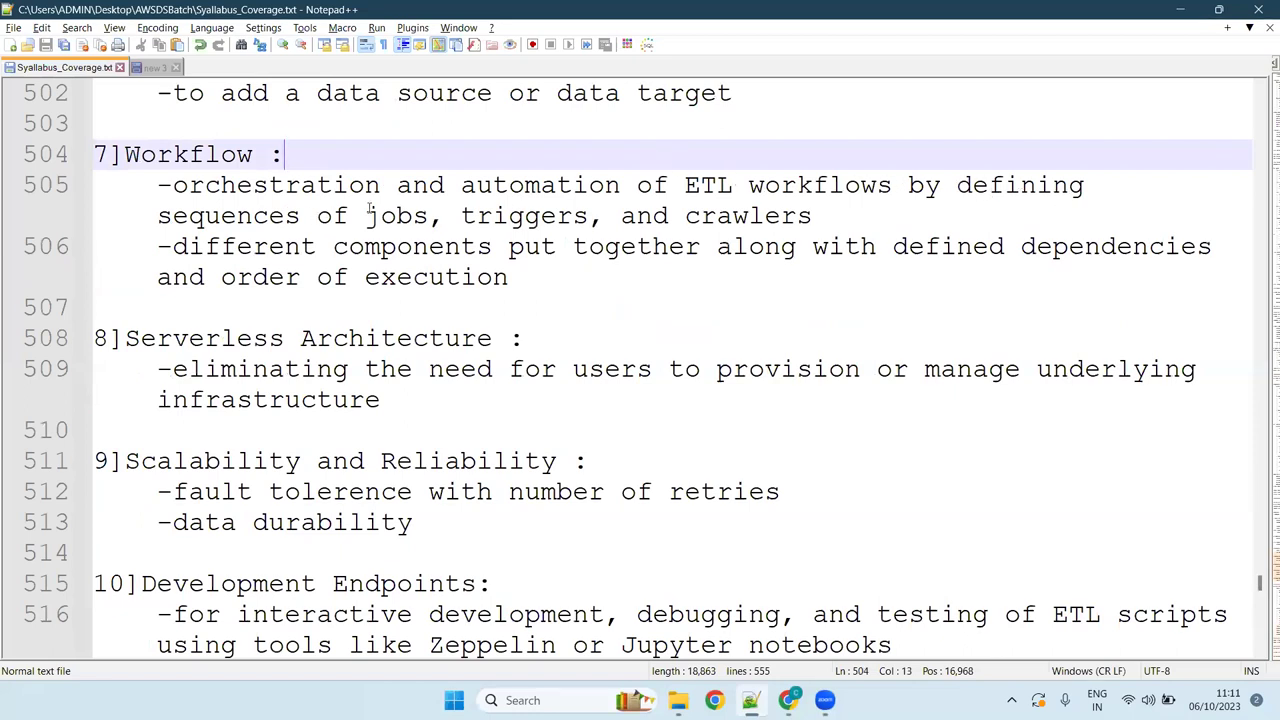
click(831, 217)
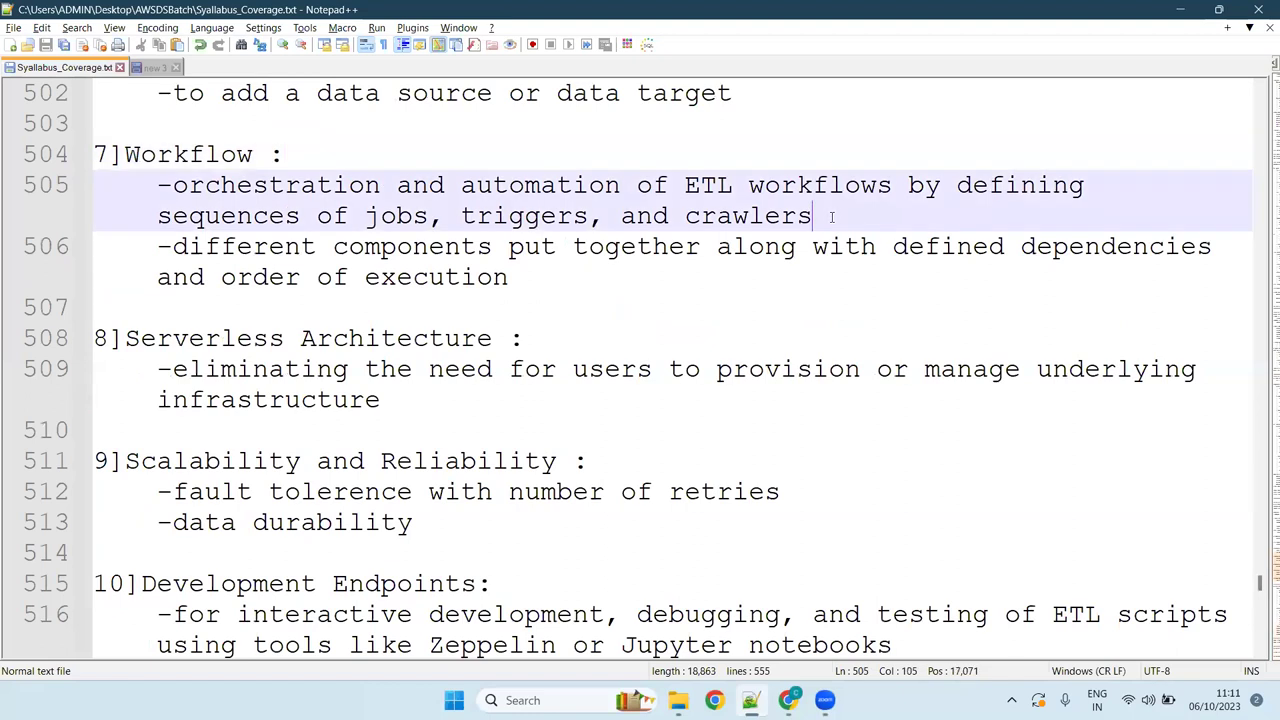
drag(831, 217, 172, 185)
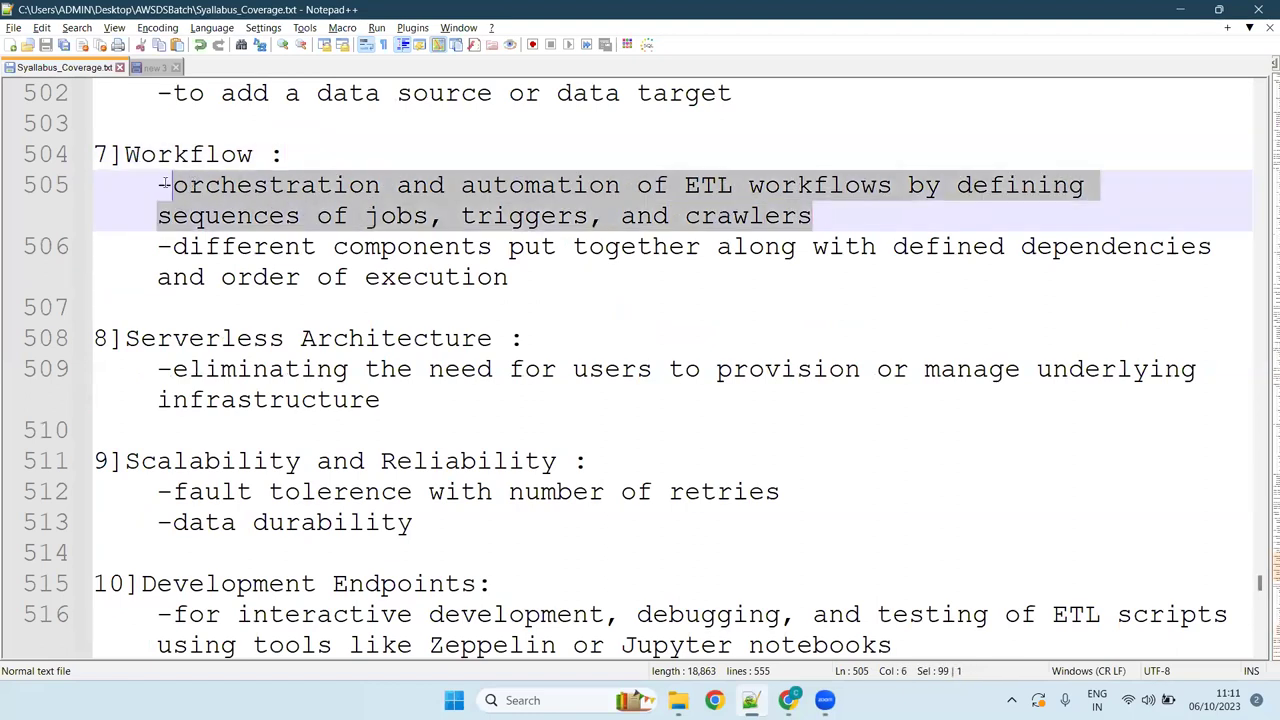
click(838, 228)
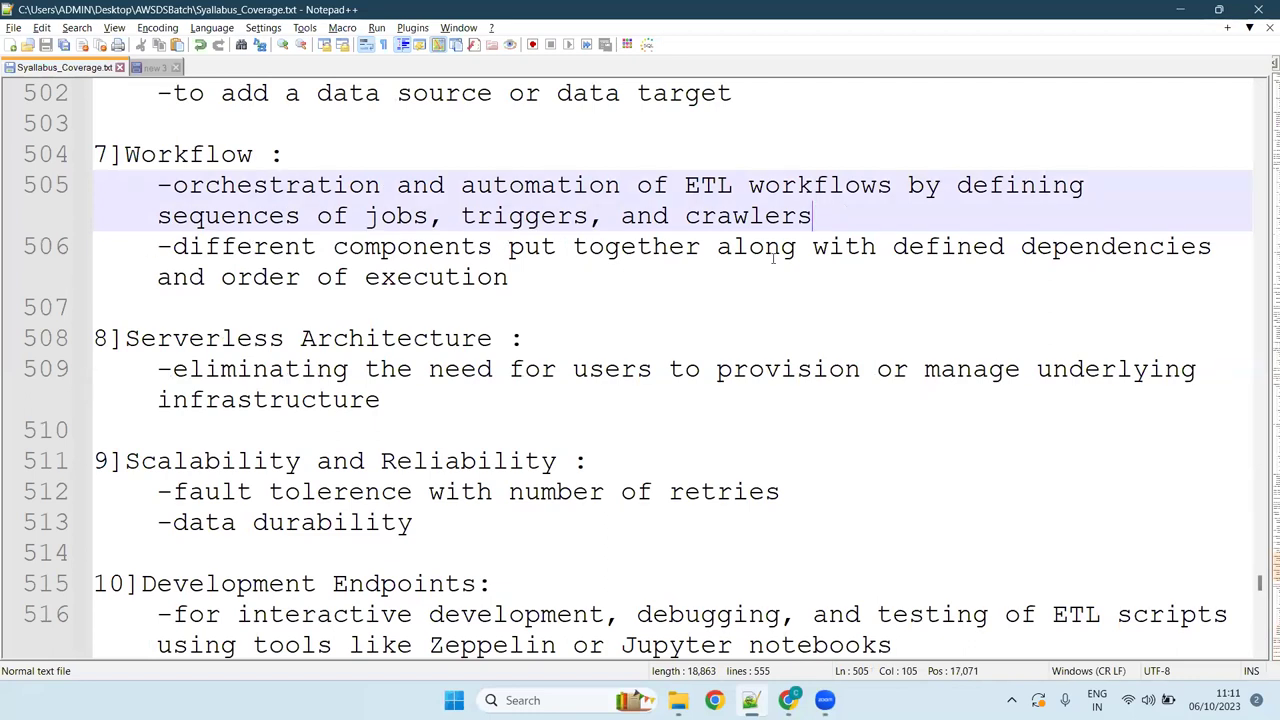
Mark the phrase "dependencies and order of execution" in the Workflow section with a highlight style
double_click(1131, 255)
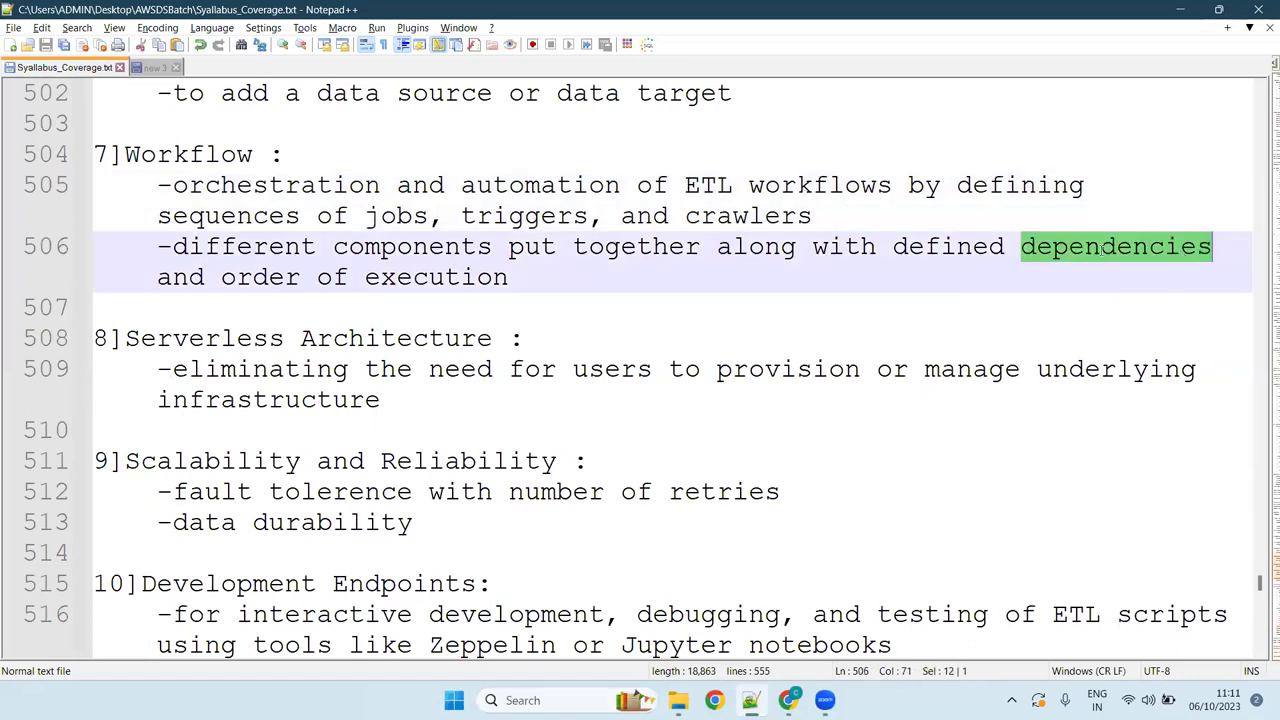
click(531, 279)
drag(531, 279, 1022, 250)
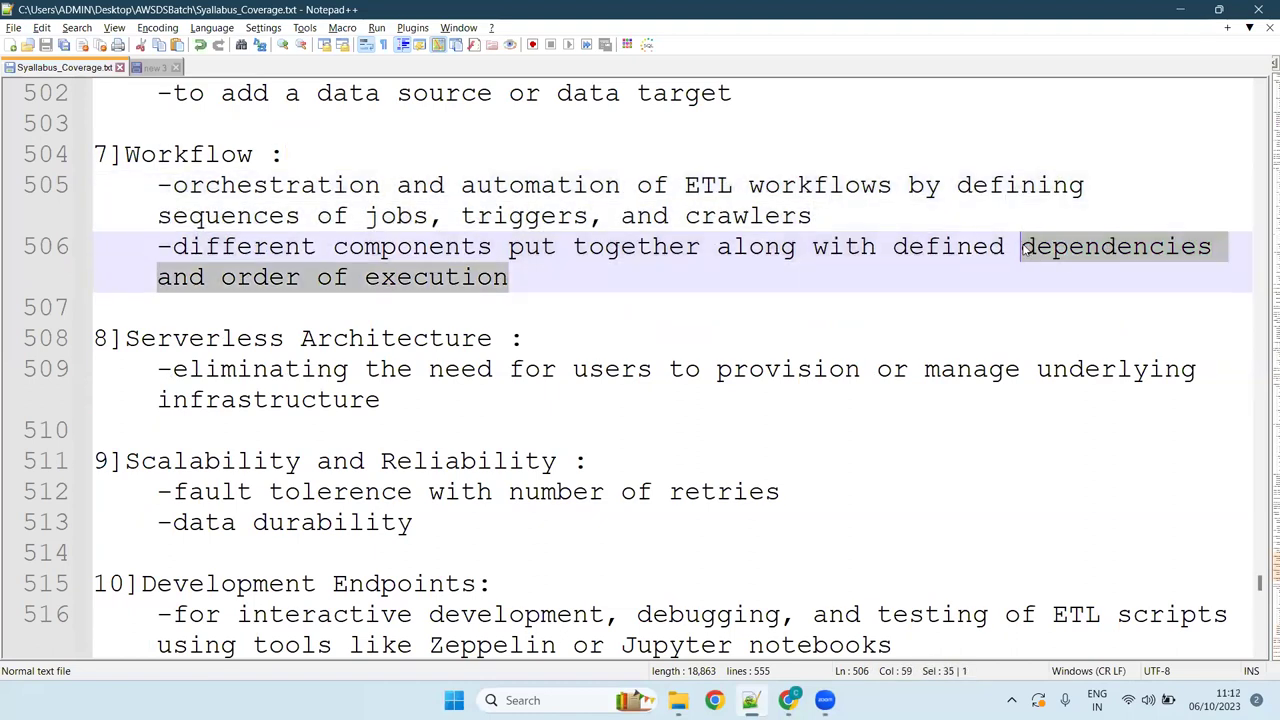
key(ctrl+1)
click(510, 278)
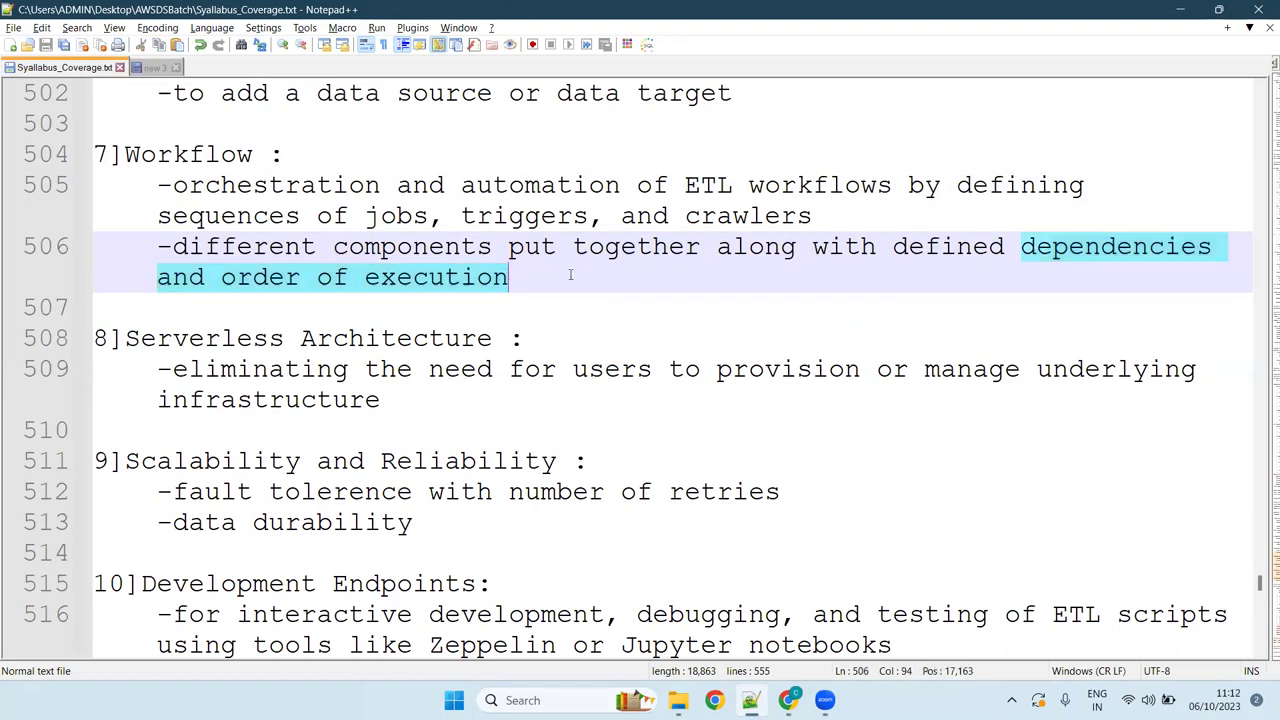
Go to the 06/10/2023 section of the notes and place the cursor on the blank line below "B]Glue ETL Job:"
scroll(549, 313, down, 5)
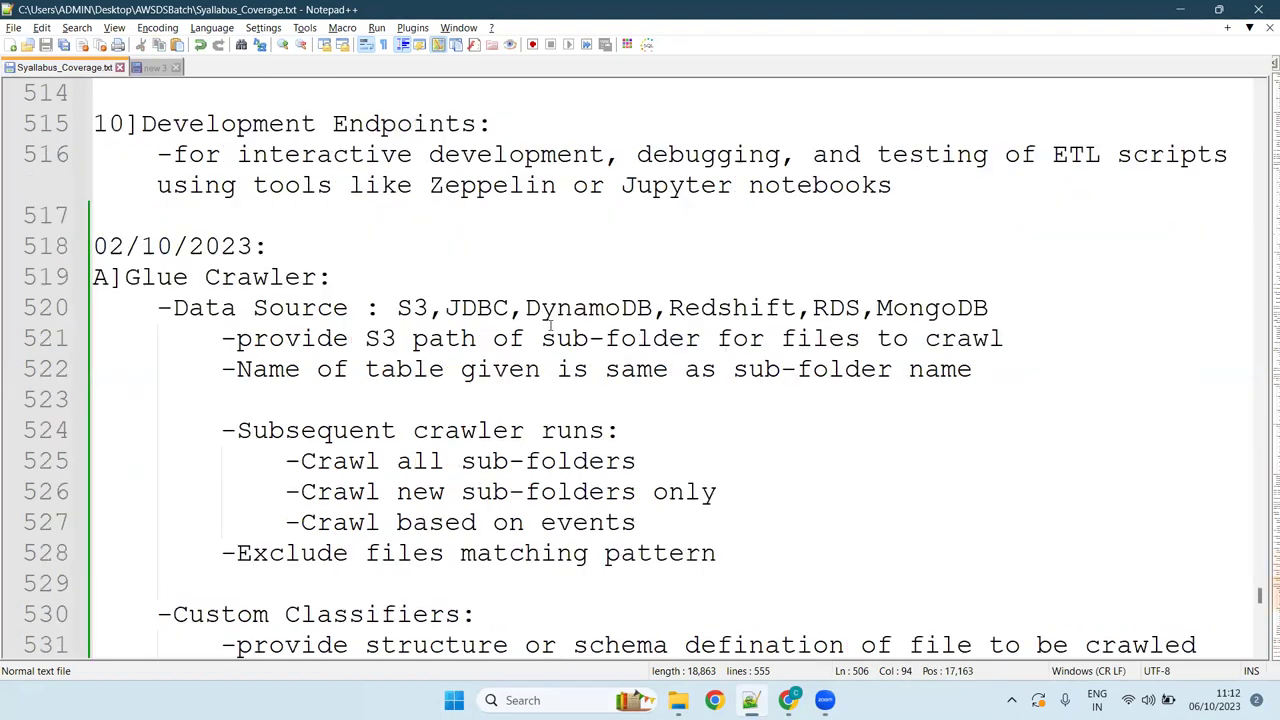
scroll(549, 325, down, 13)
scroll(546, 326, up, 4)
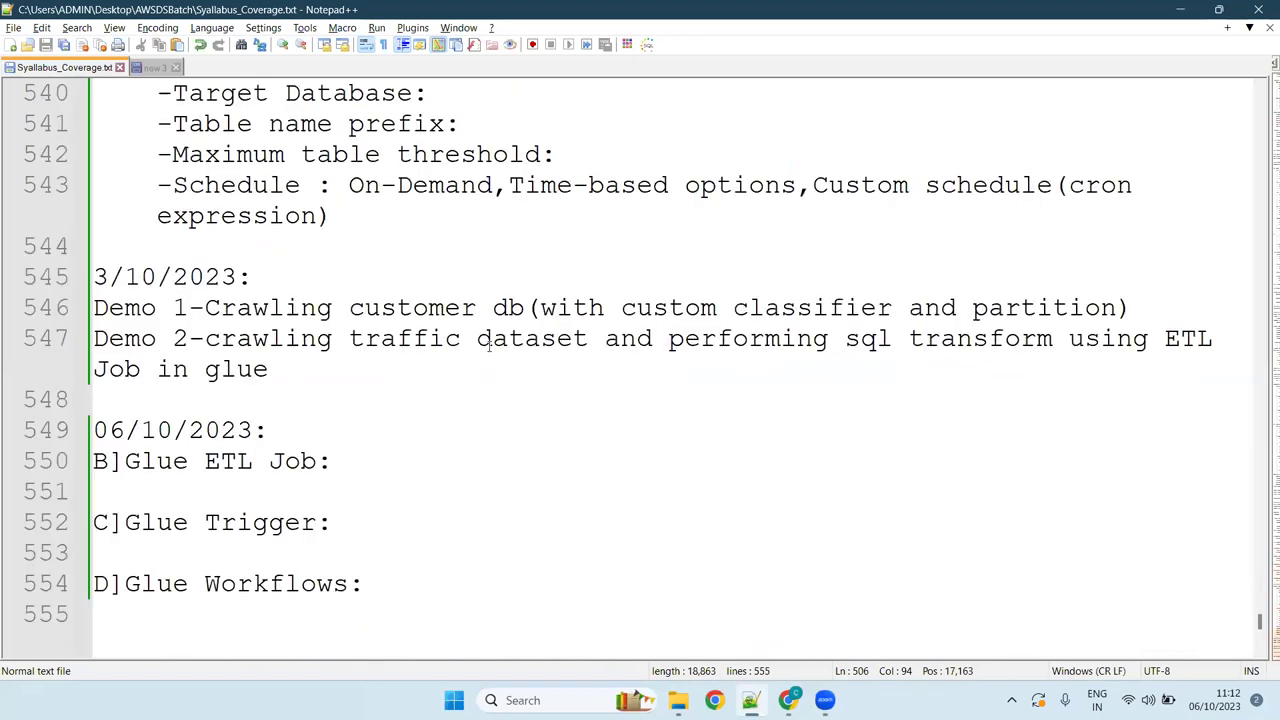
click(175, 497)
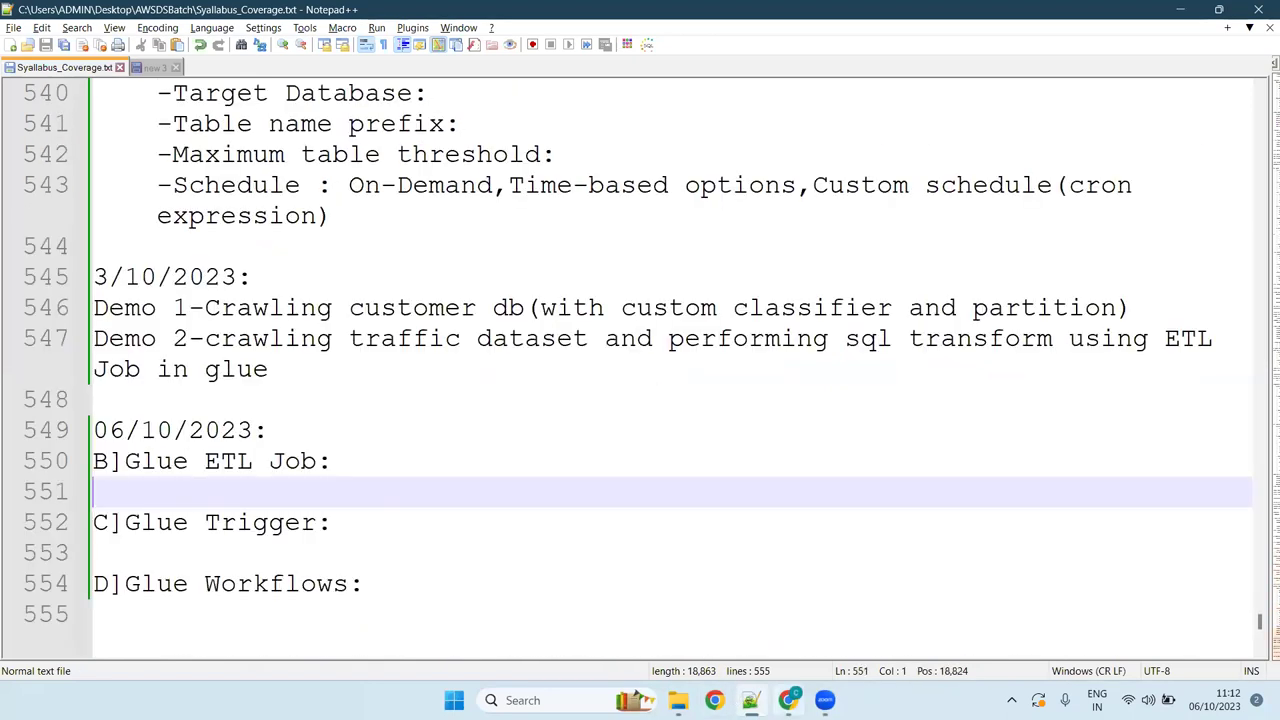
Switch back to the AWS Glue console in Chrome and create a workflow named ds-garage-workflow, leaving the optional properties empty
mouse_move(788, 700)
click(788, 610)
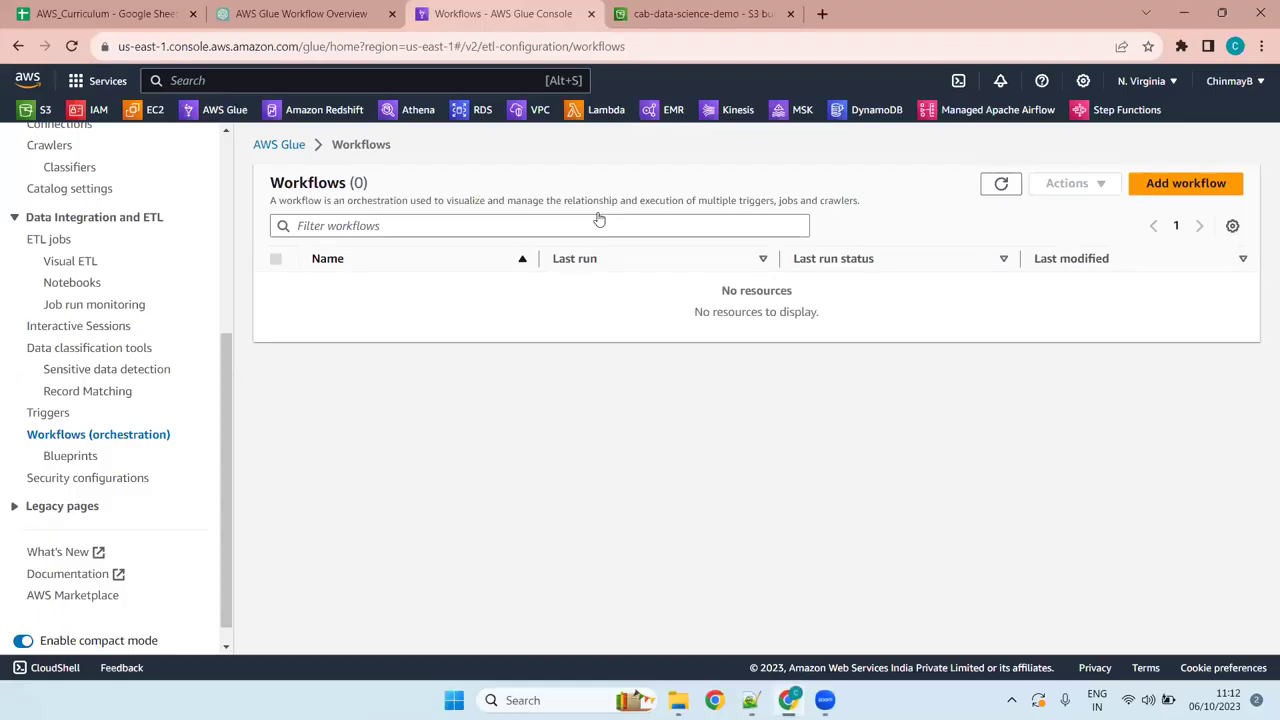
click(1001, 183)
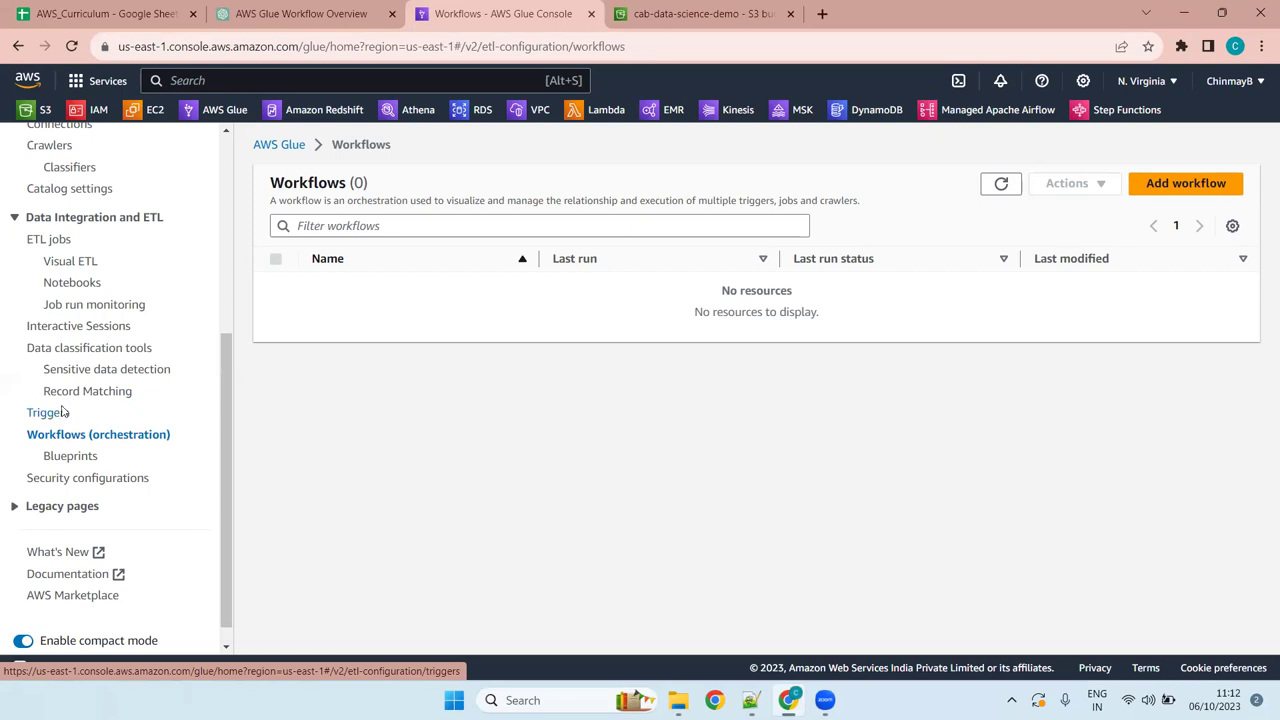
click(1180, 186)
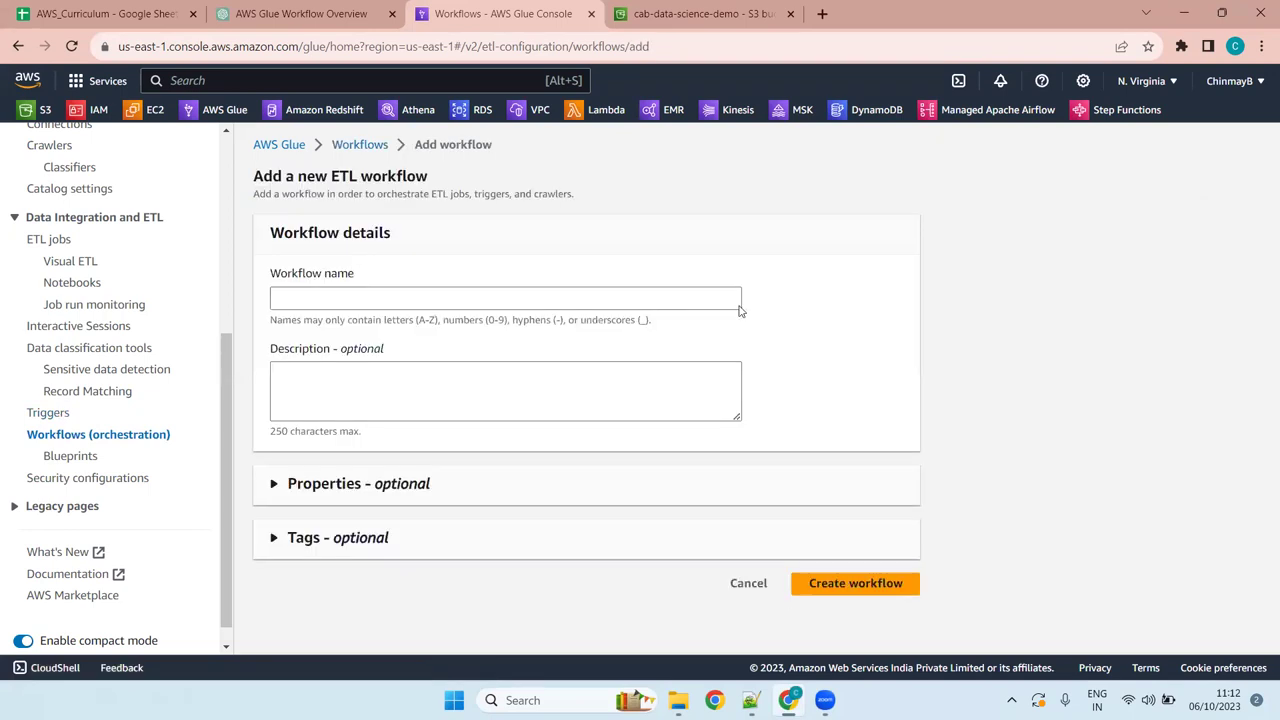
click(360, 292)
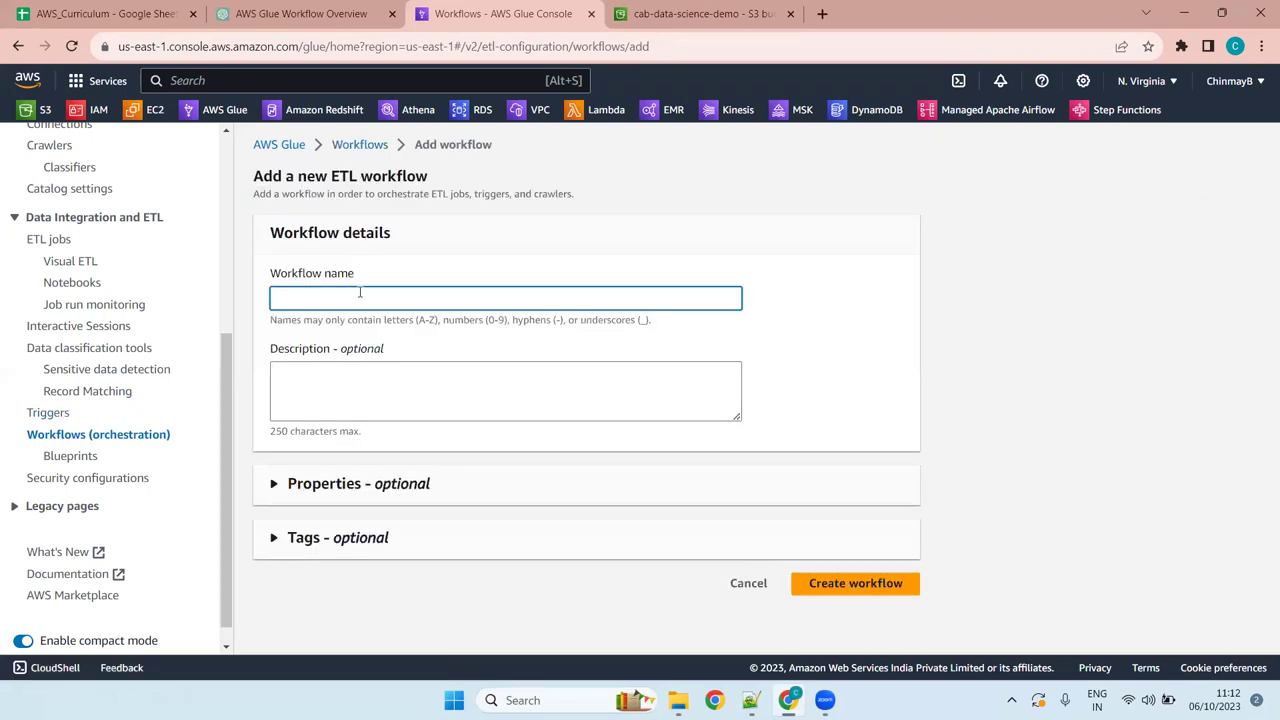
text(ds-garage-workflow)
click(405, 489)
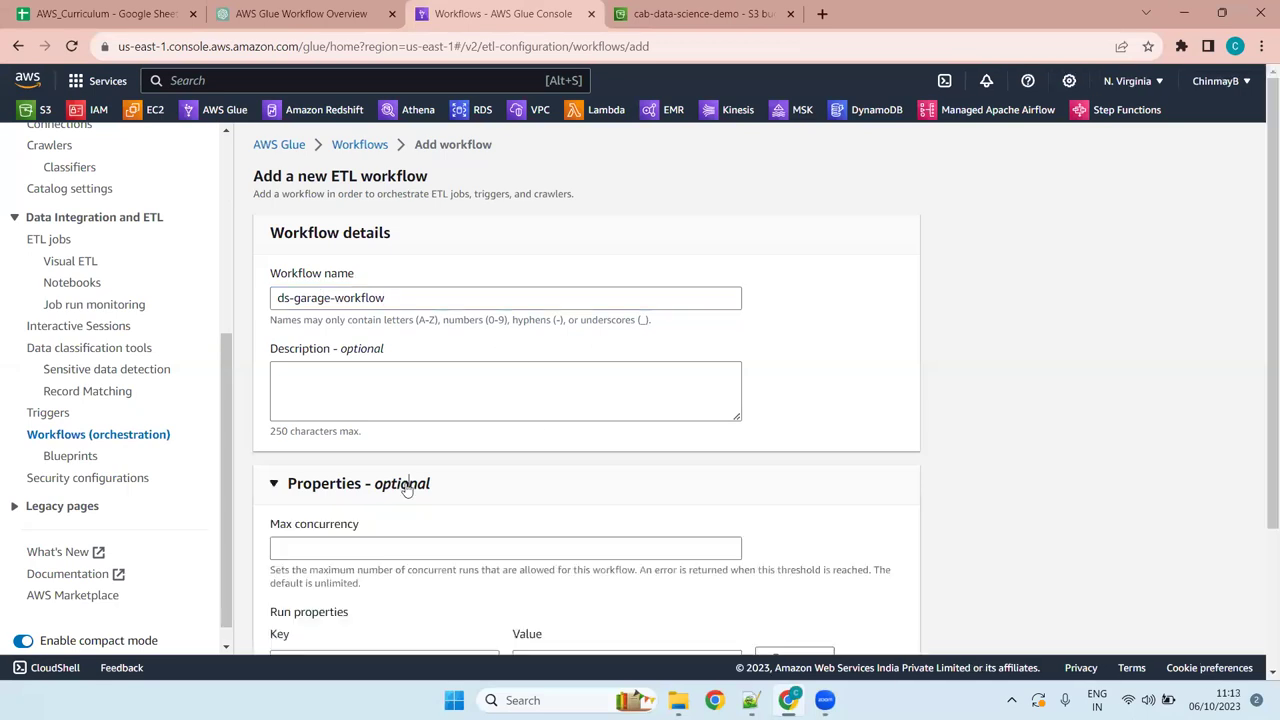
scroll(463, 466, down, 2)
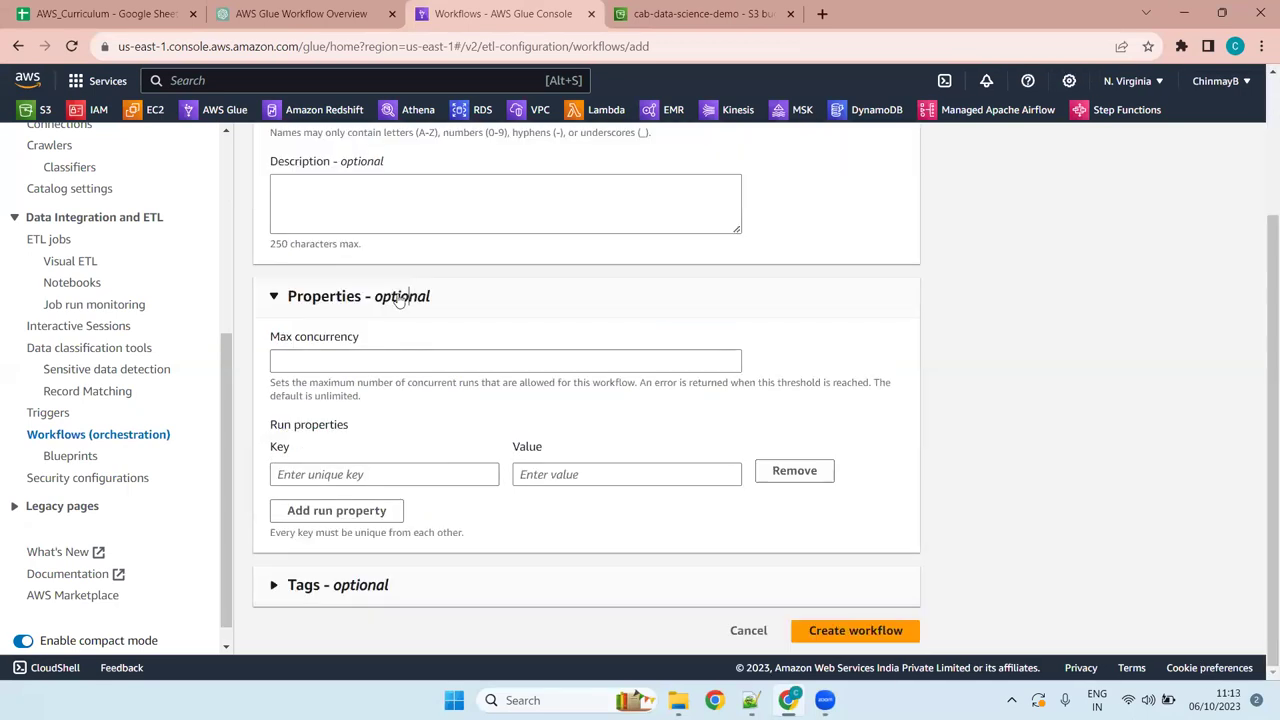
click(400, 296)
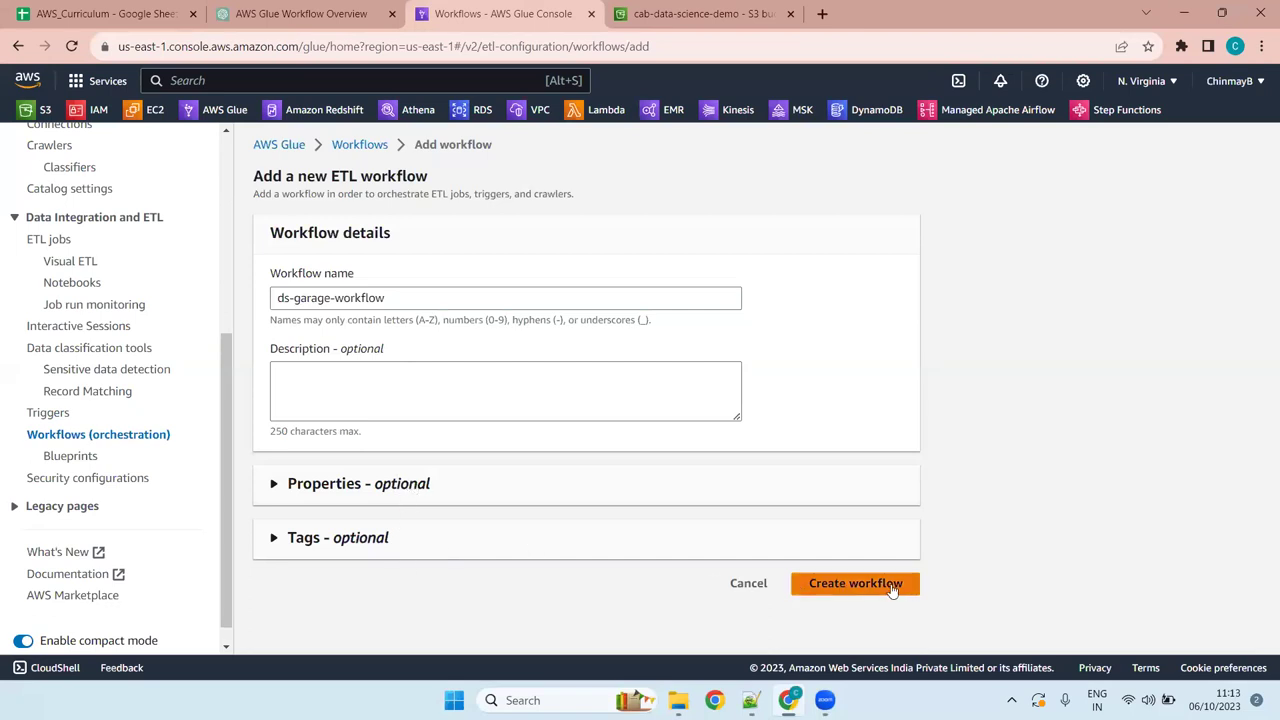
click(852, 583)
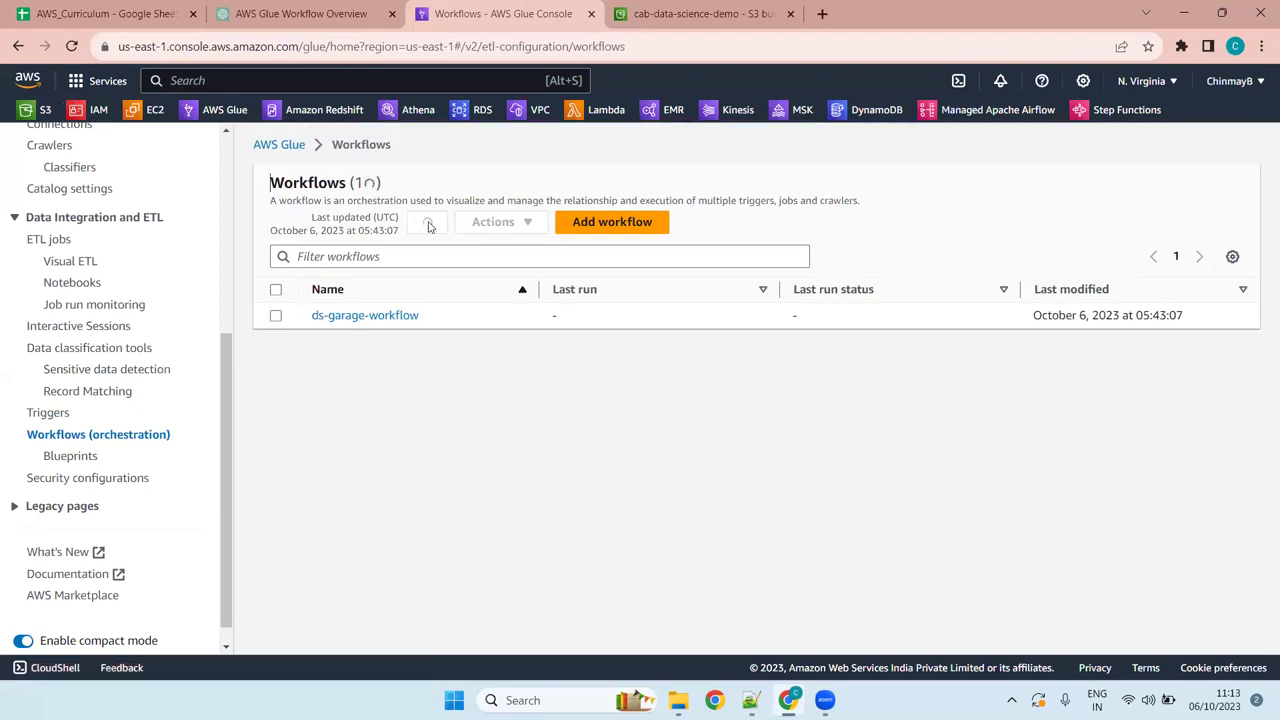
Open ds-garage-workflow and start adding a new trigger to its empty graph instead of cloning an existing one
click(366, 315)
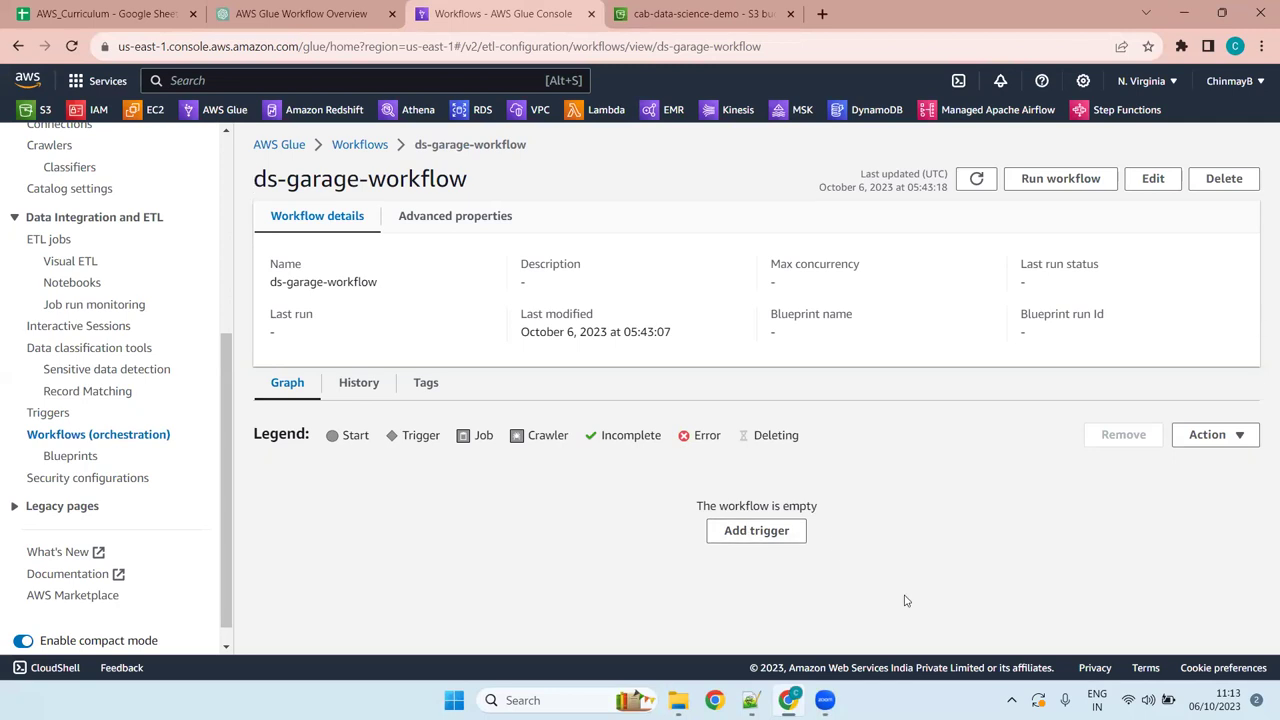
click(1212, 435)
click(1212, 435)
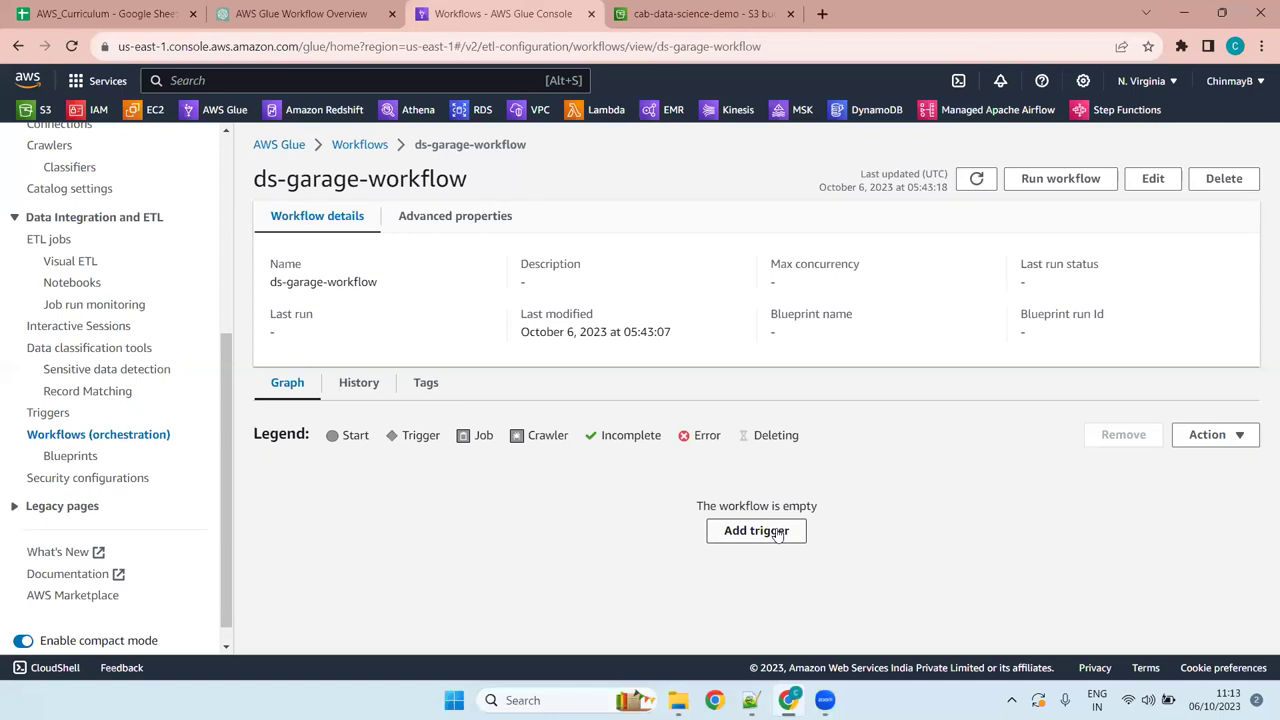
click(765, 532)
click(391, 315)
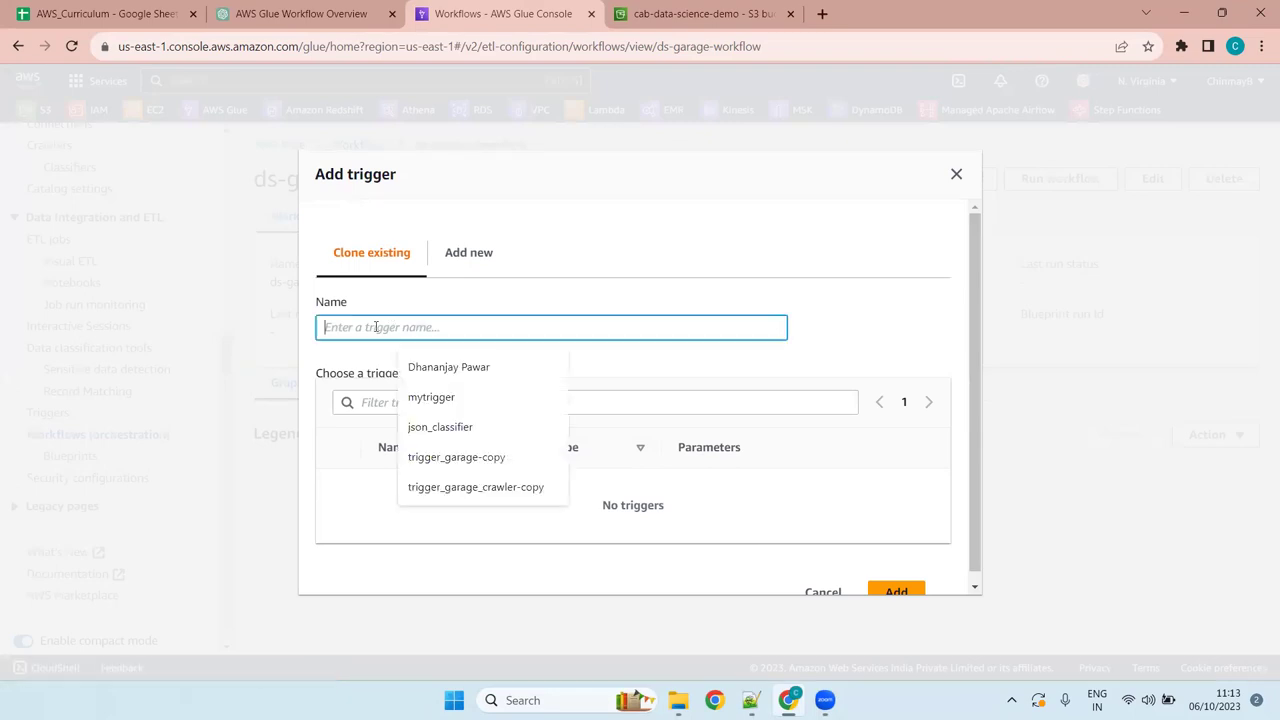
click(312, 362)
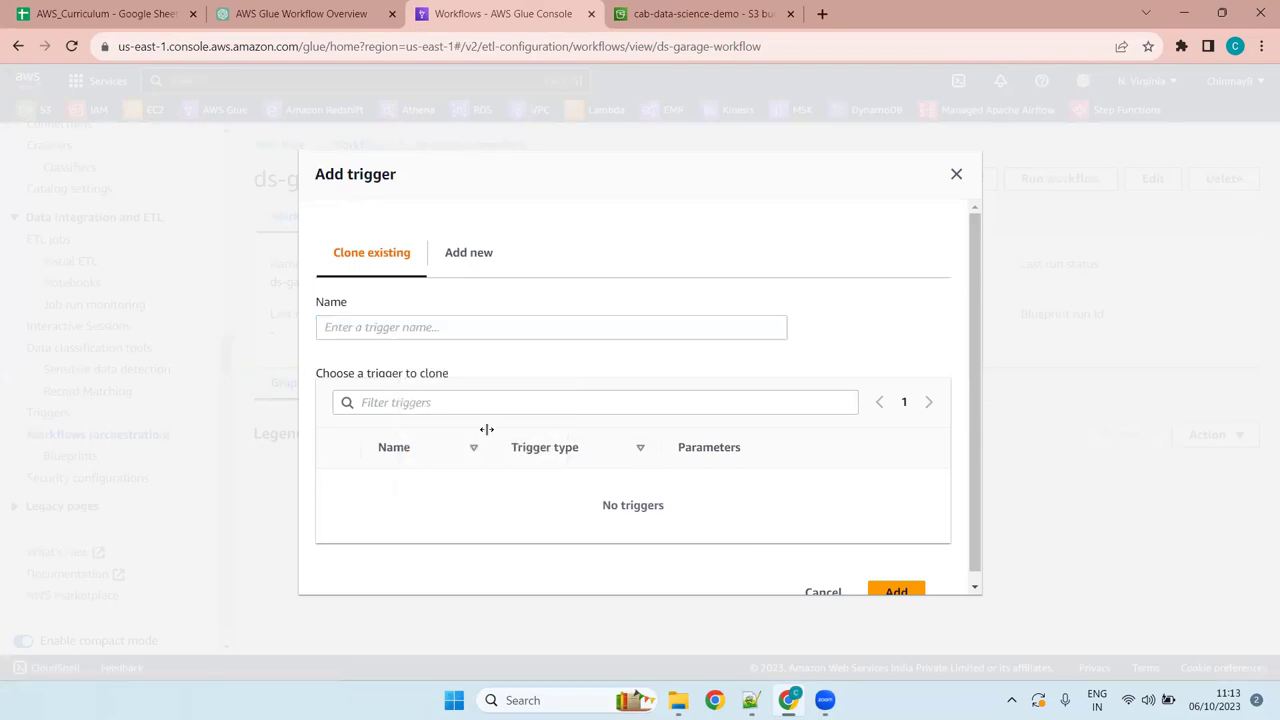
click(466, 253)
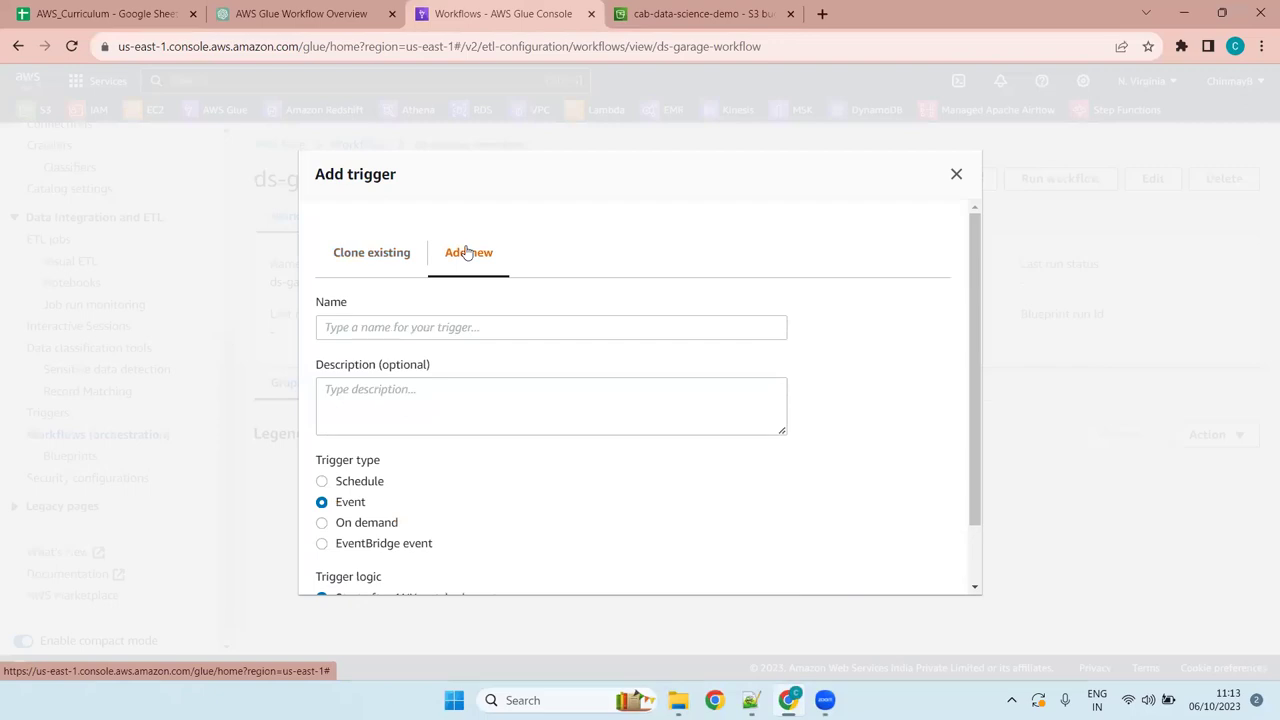
Look over the new trigger form and name the trigger workflow_start_trigger
click(455, 322)
click(868, 306)
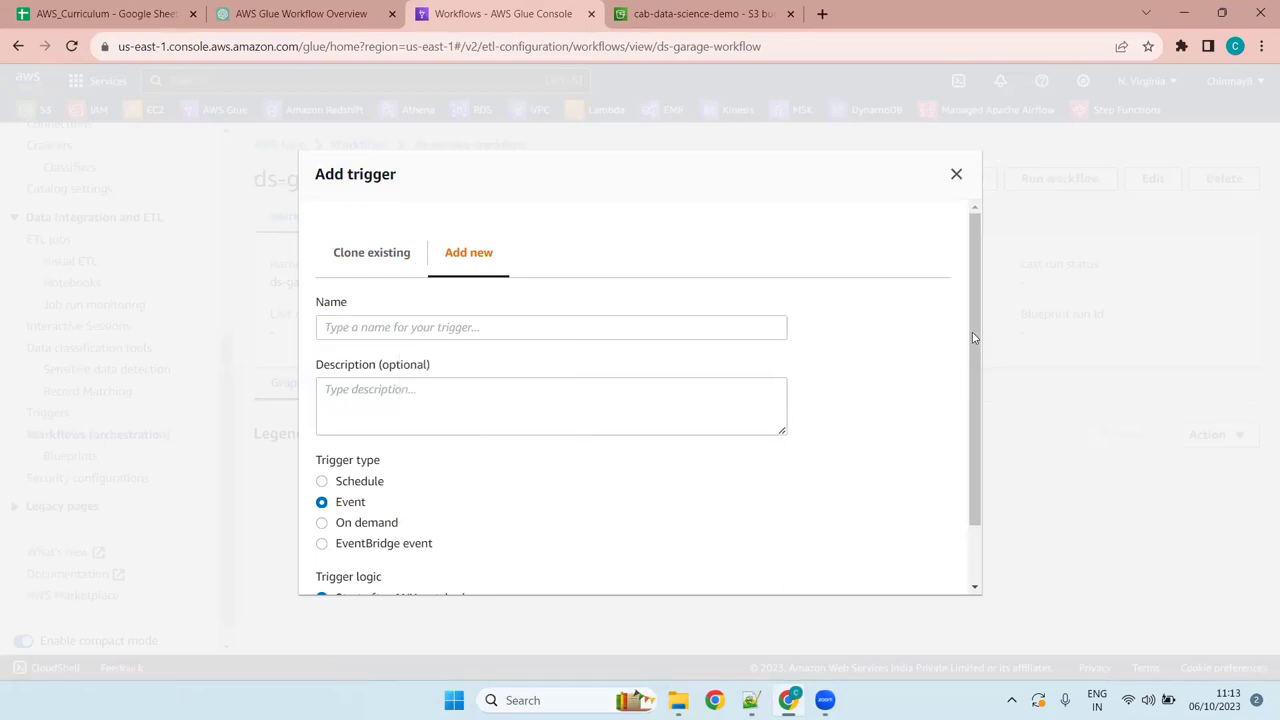
drag(973, 332, 990, 514)
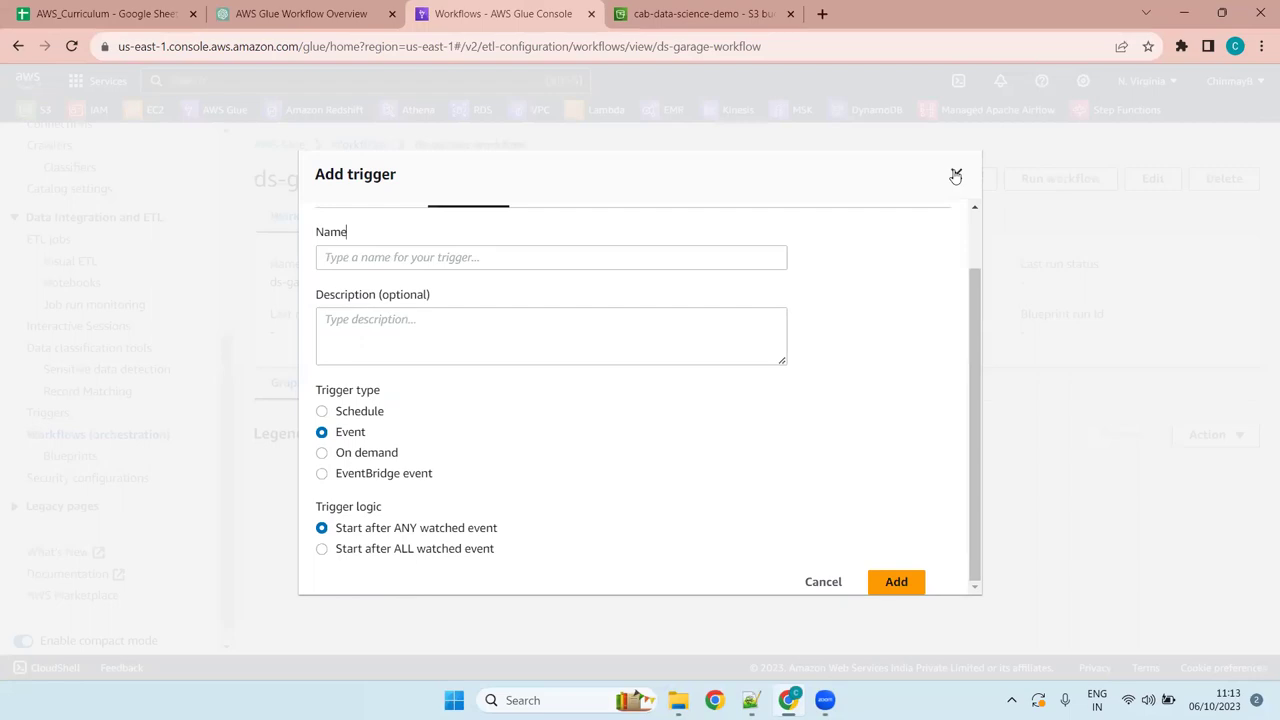
scroll(493, 409, up, 1)
scroll(493, 409, up, 1)
click(461, 338)
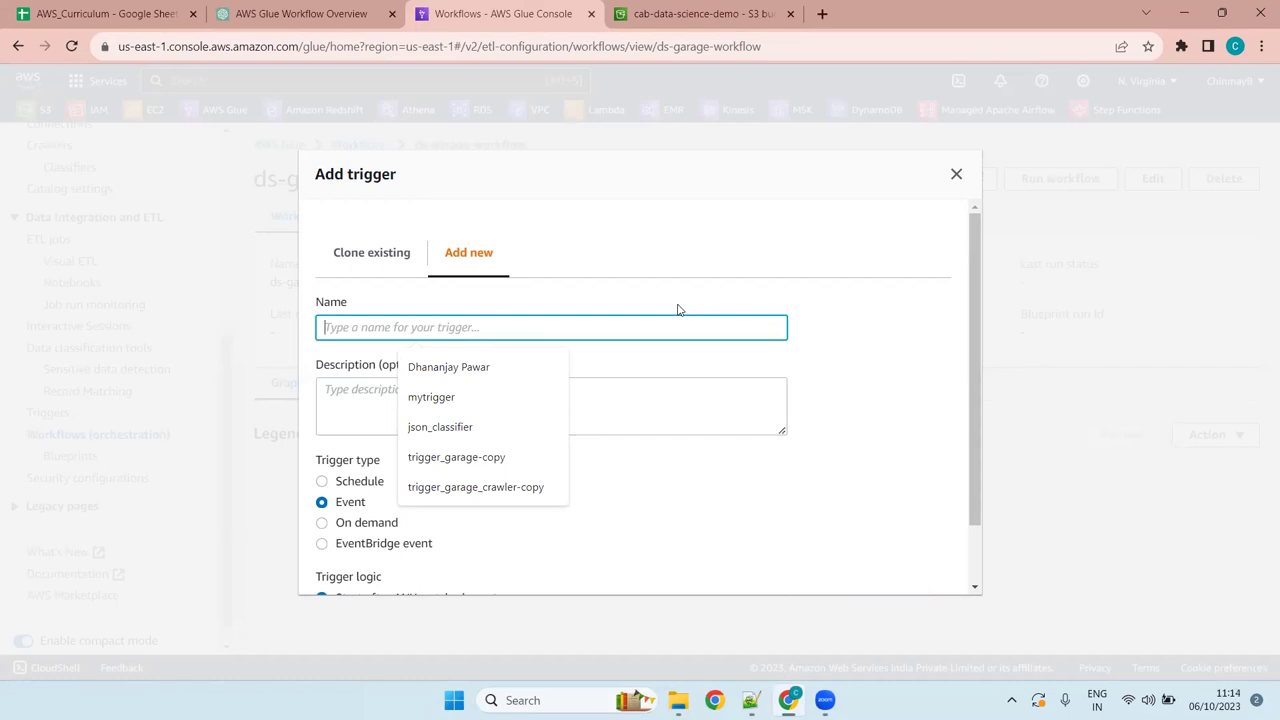
text(wo)
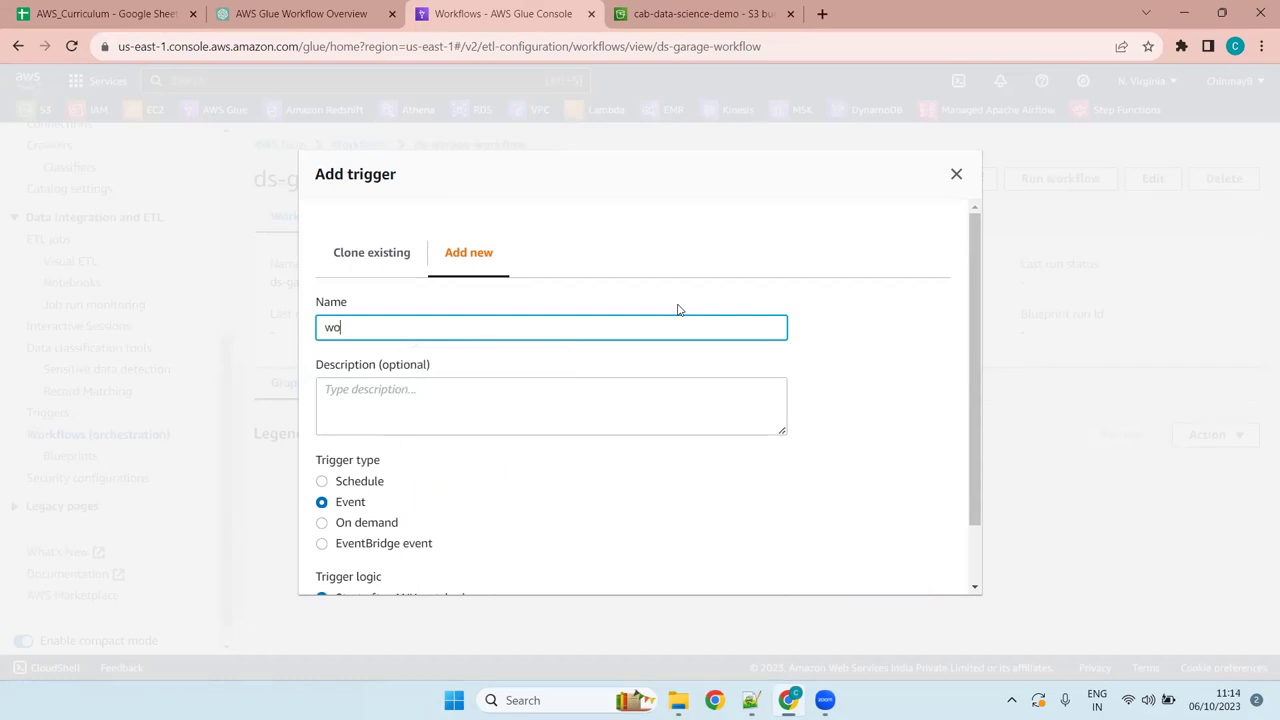
text(rkflow_start_trigger)
Examine the trigger type choices, including the Schedule options, and return the trigger type to Event
drag(979, 278, 974, 334)
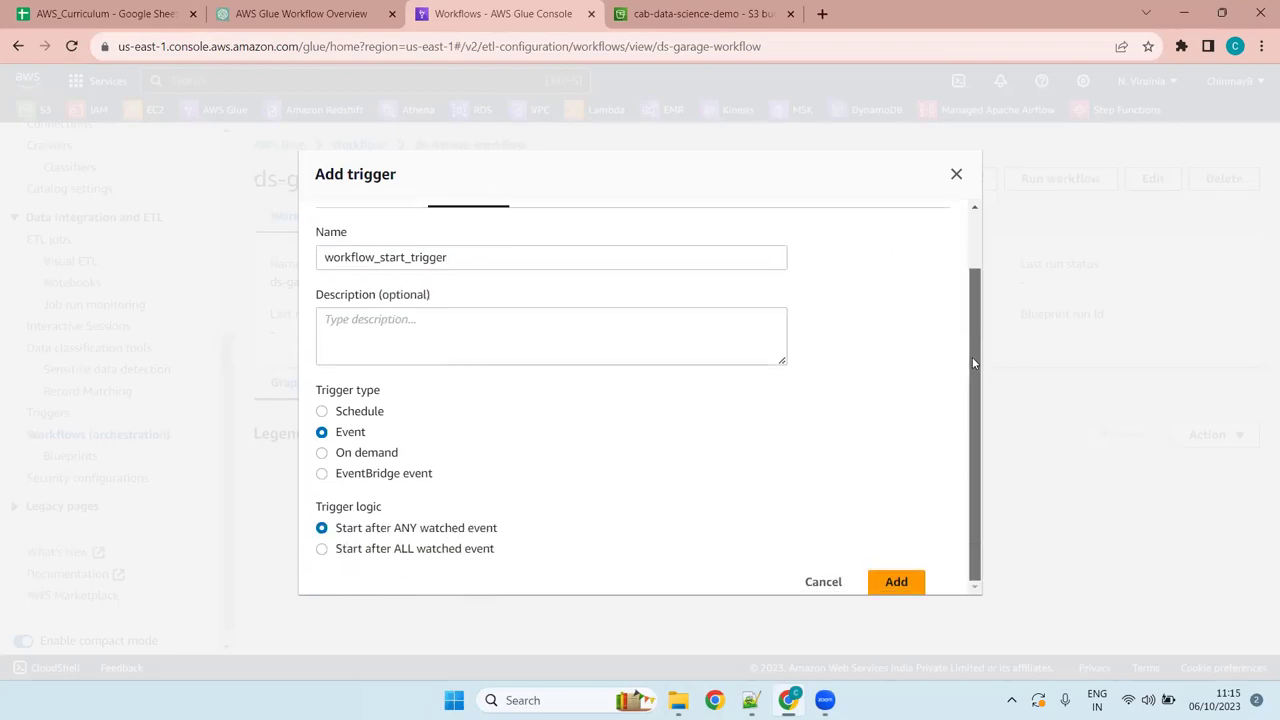
drag(406, 395, 306, 394)
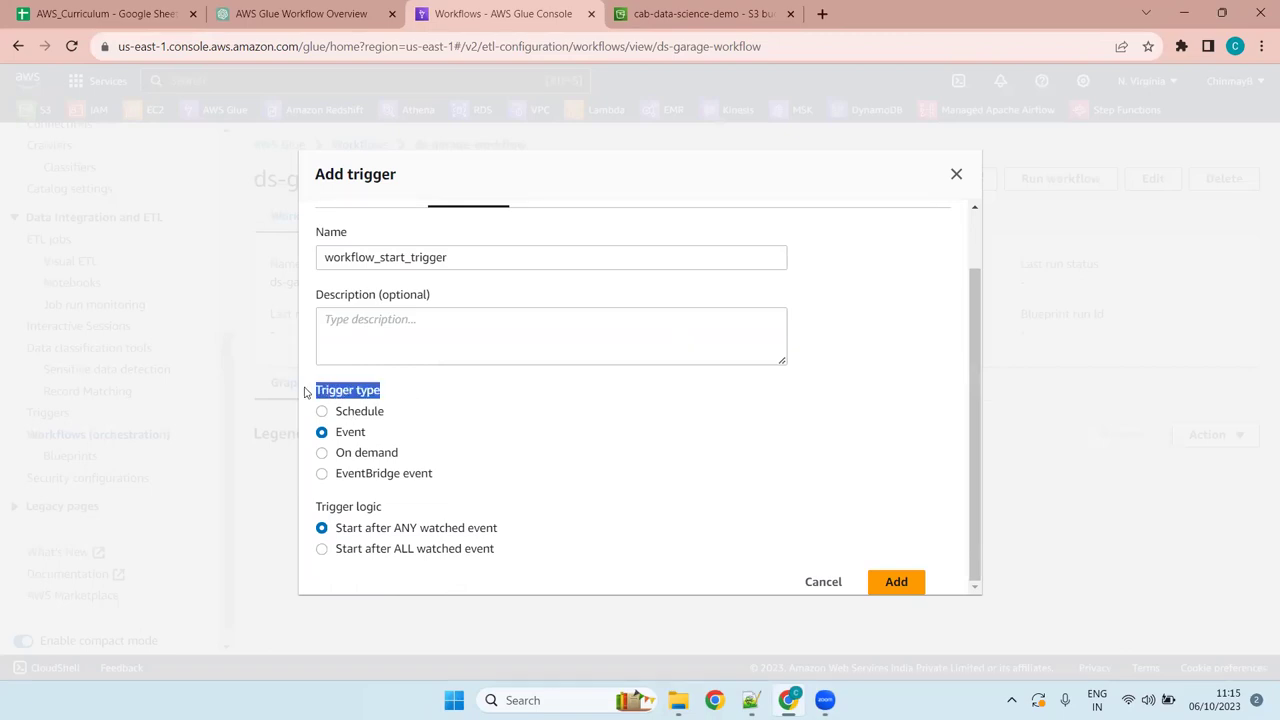
click(364, 418)
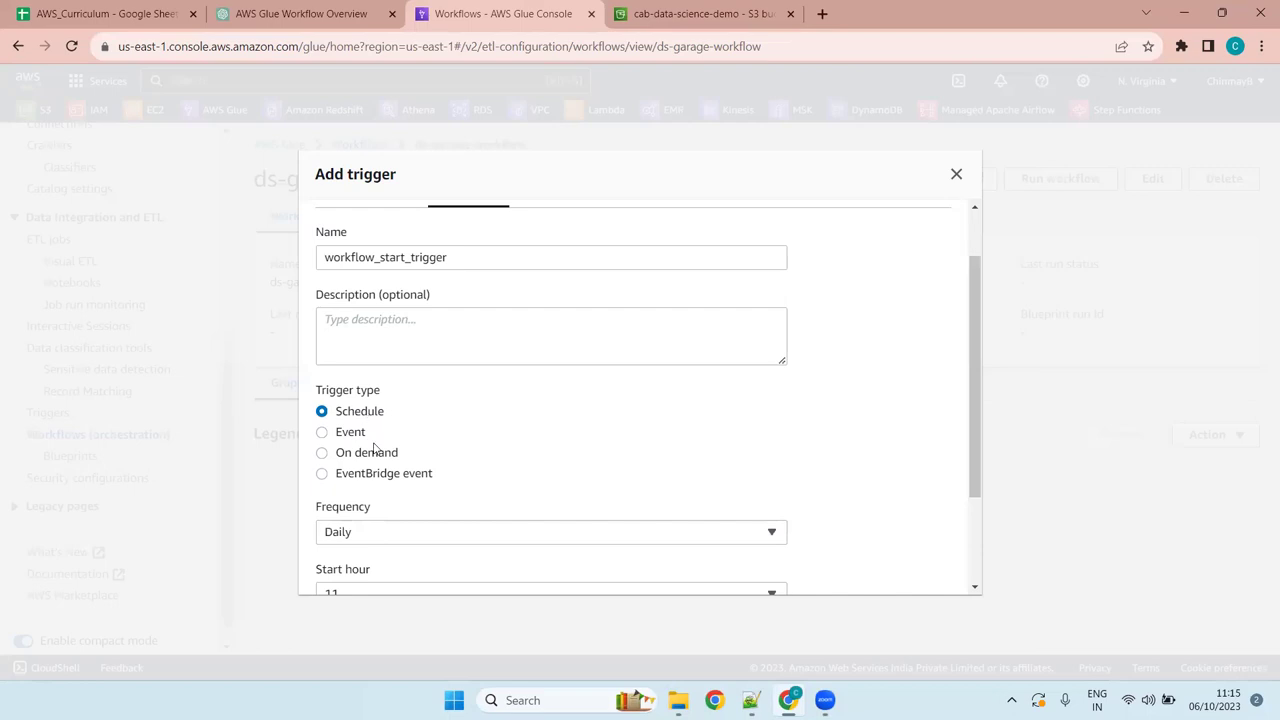
click(338, 436)
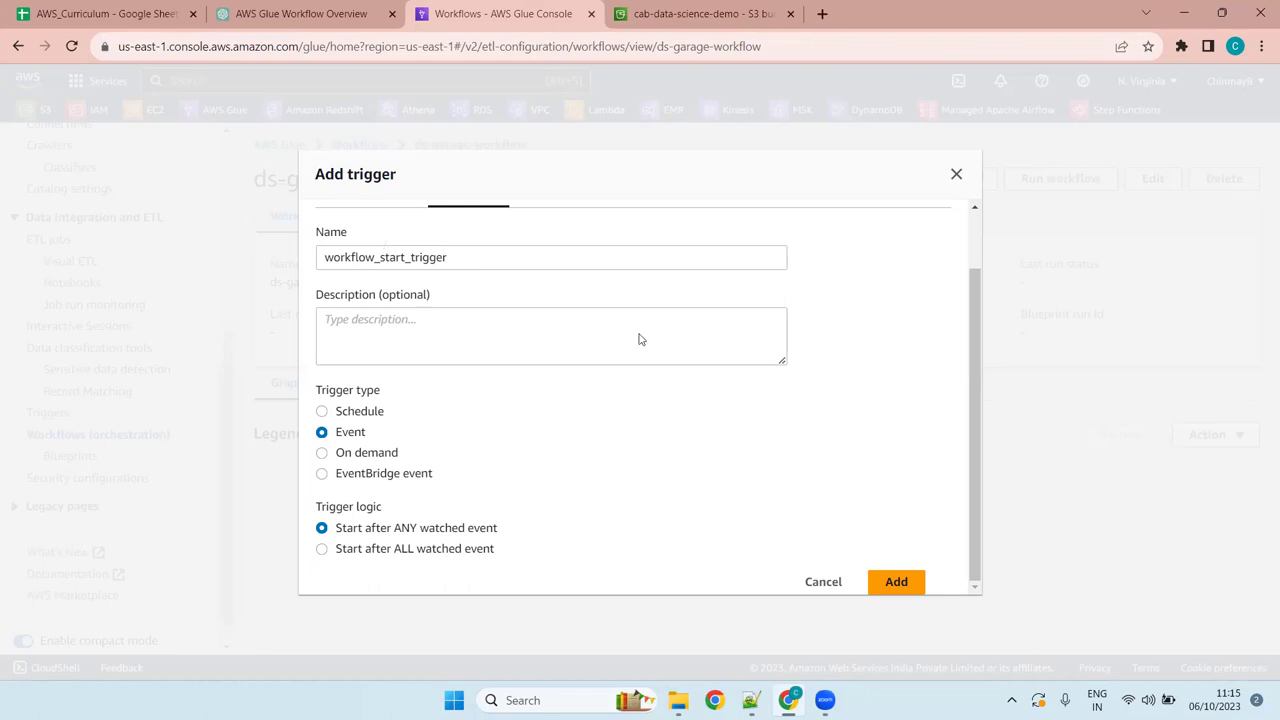
Switch to Syallabus_Coverage.txt in Notepad++ and add an indented "-Trigger Types:" line under "C]Glue Trigger:"
key(alt+Tab)
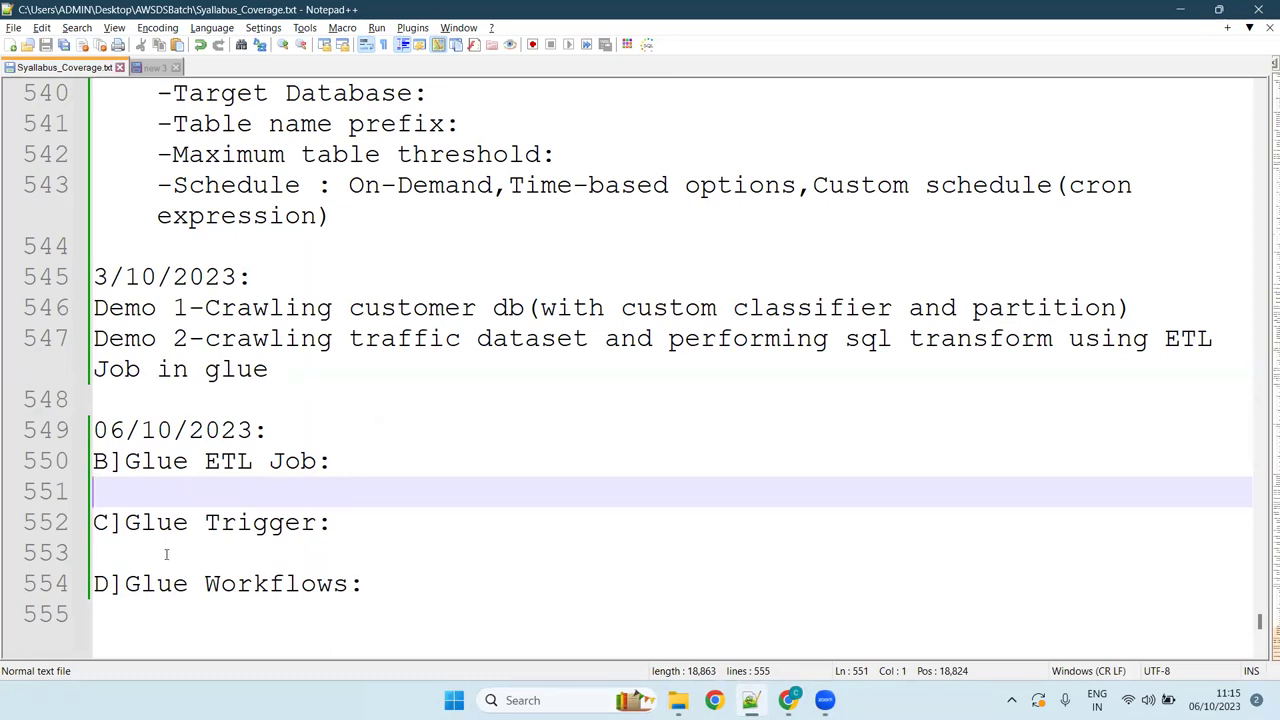
click(249, 548)
mouse_move(750, 700)
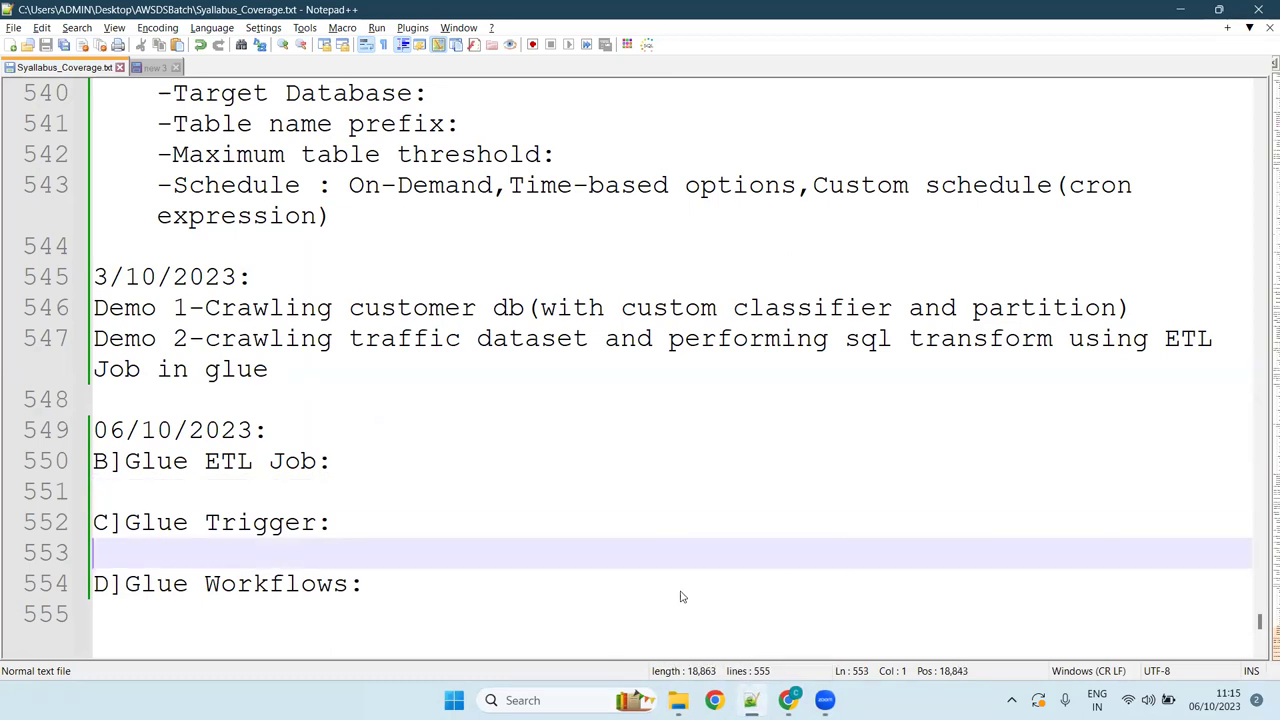
key(alt+Tab)
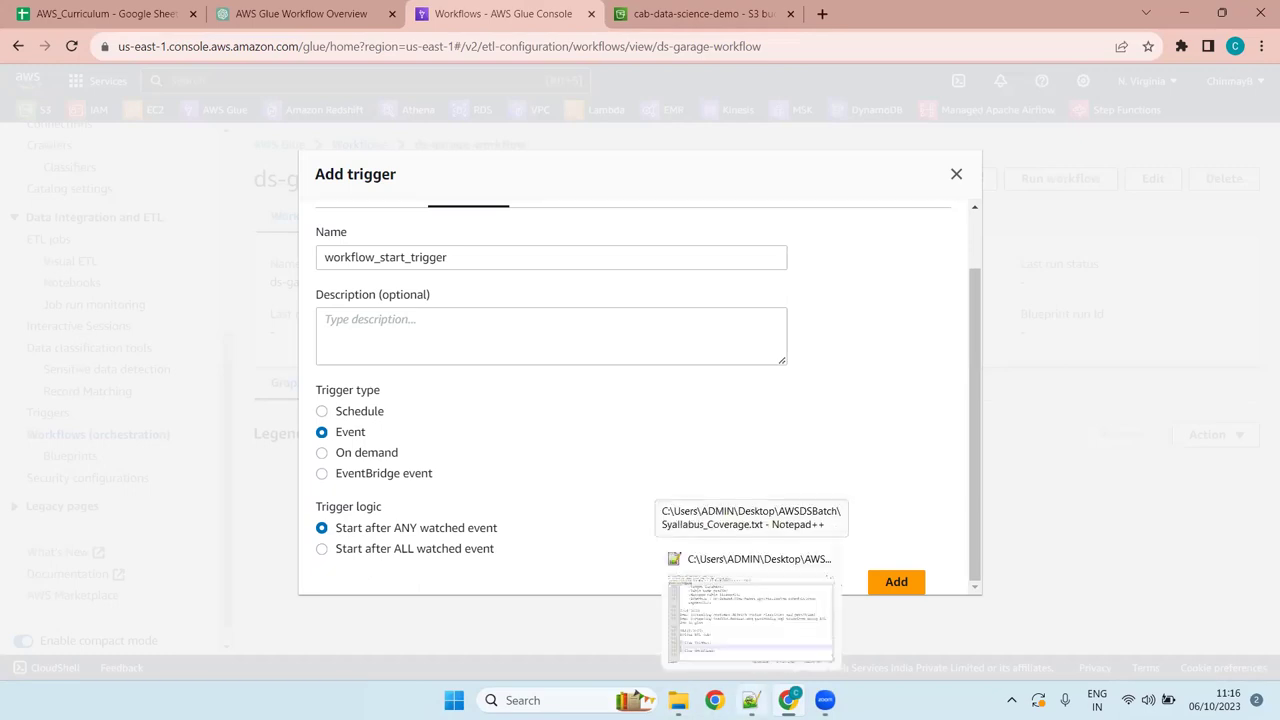
click(750, 610)
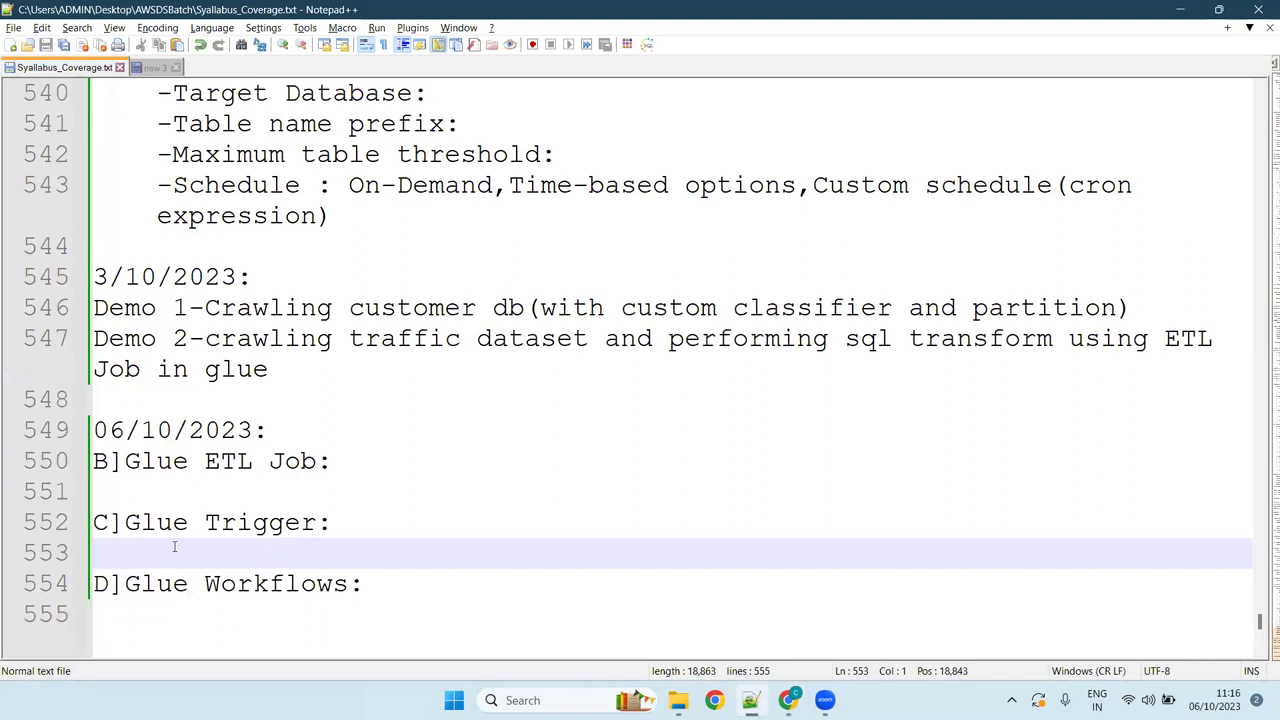
key(Tab)
text(-Tri)
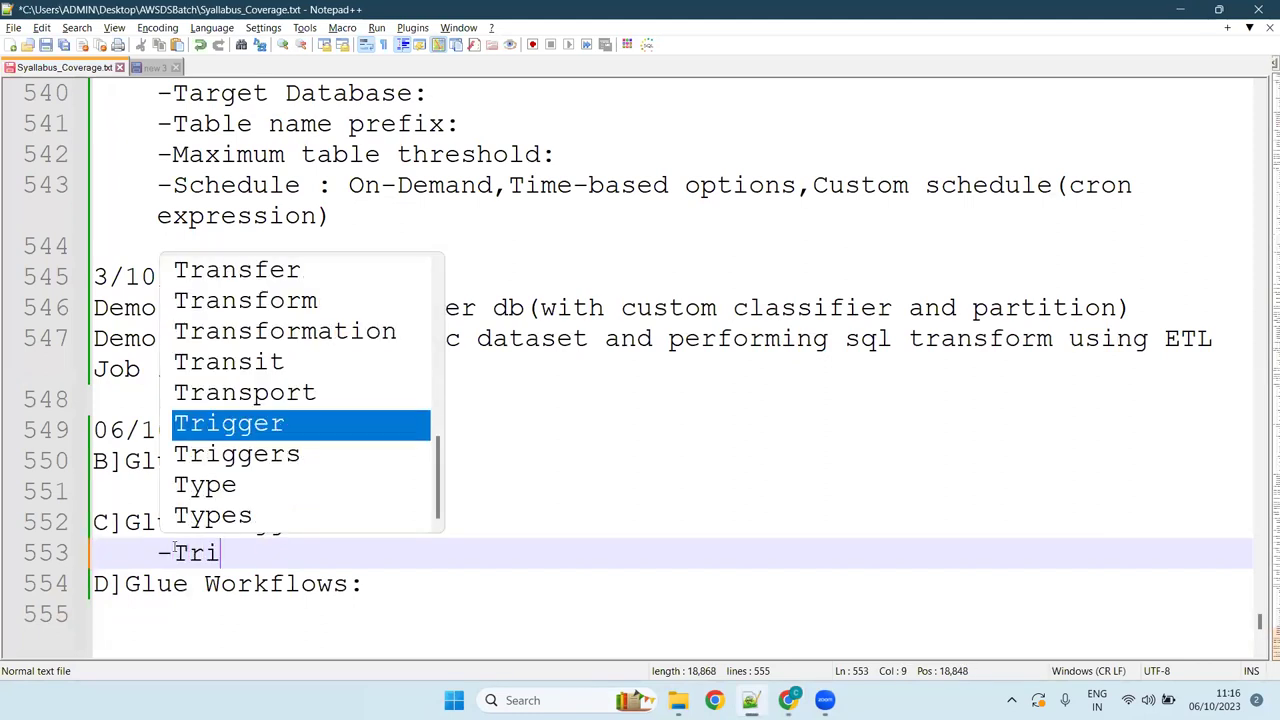
text(gger Types)
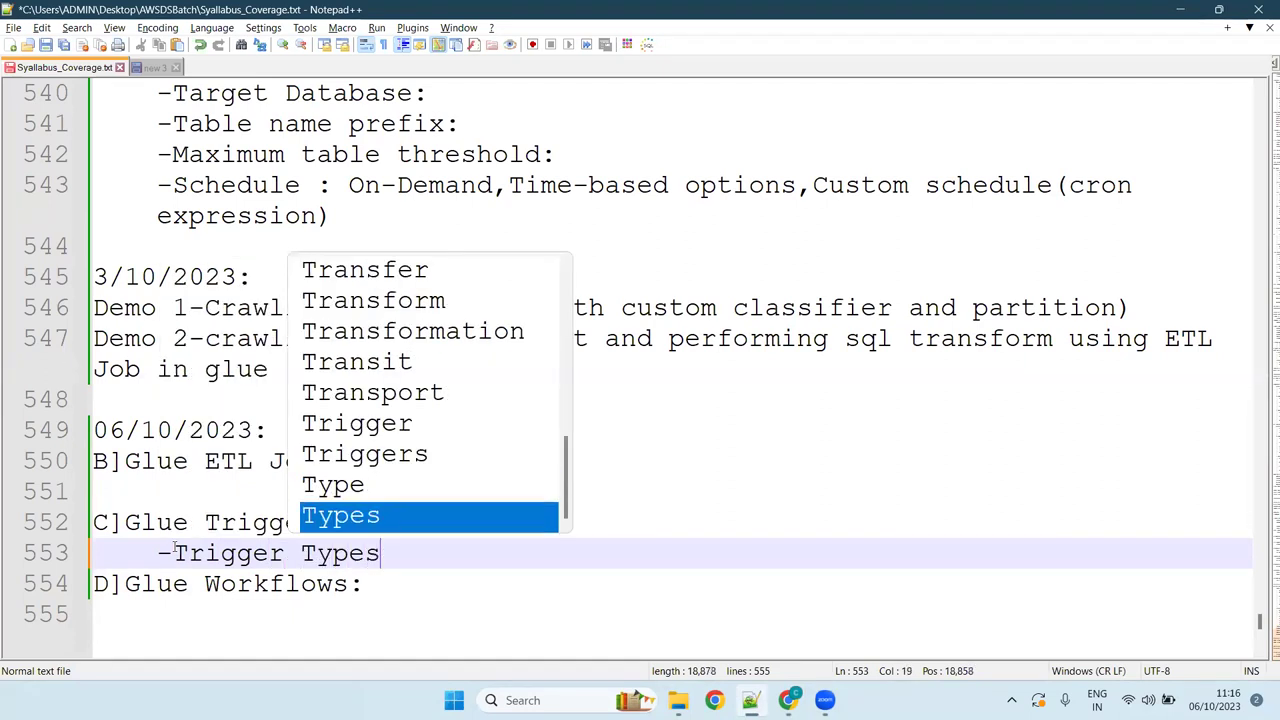
text(:)
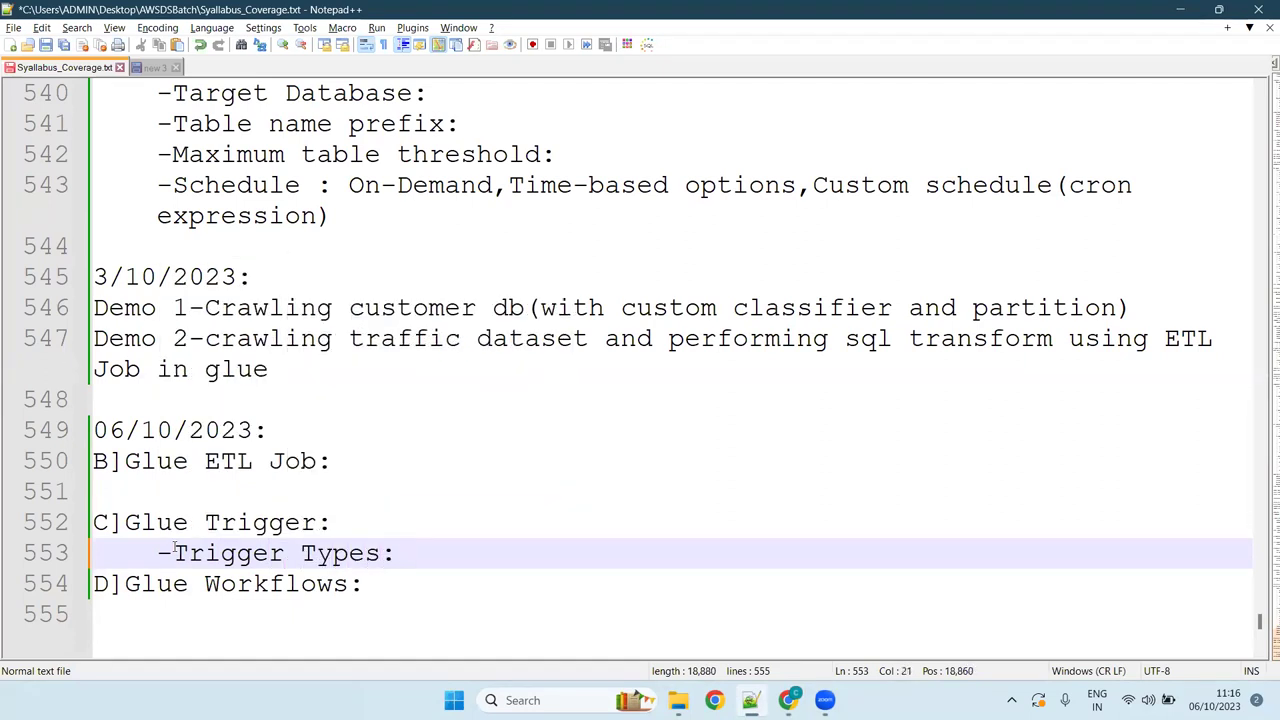
List "-Scheduled :" and "-Event-driven:" as indented entries beneath "-Trigger Types:"
key(Return)
key(Tab)
text(-)
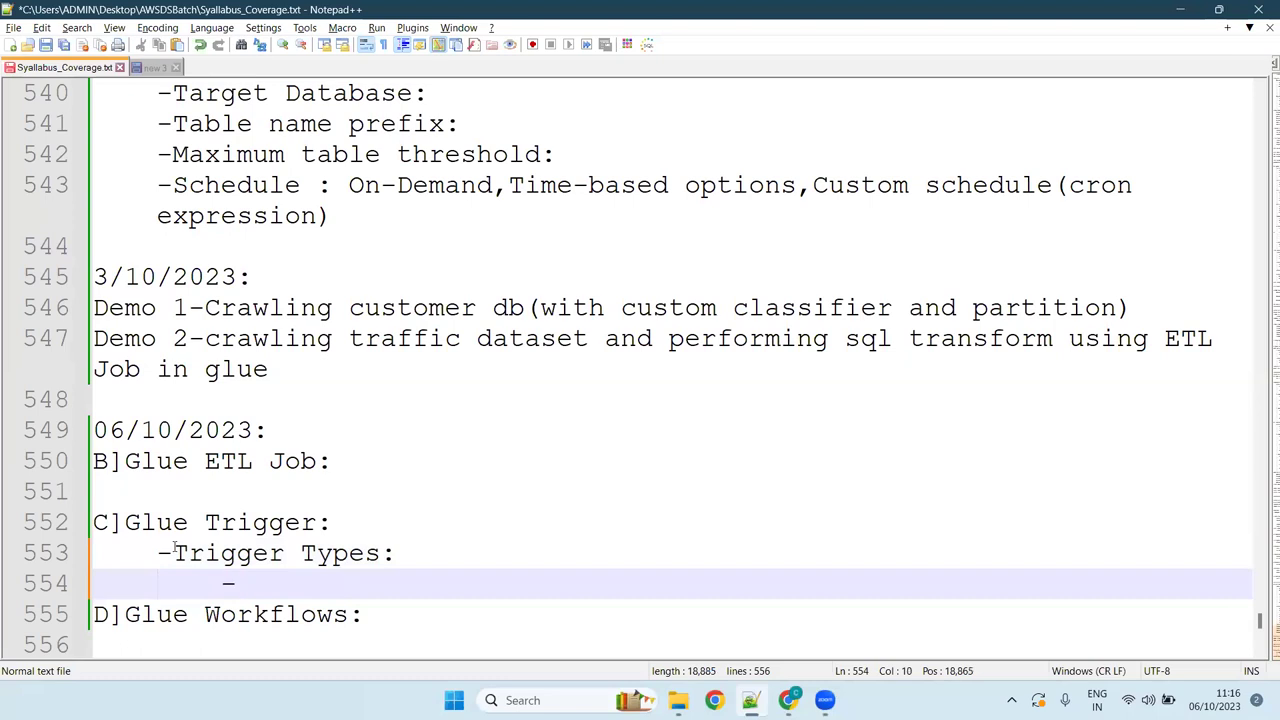
text(Sch)
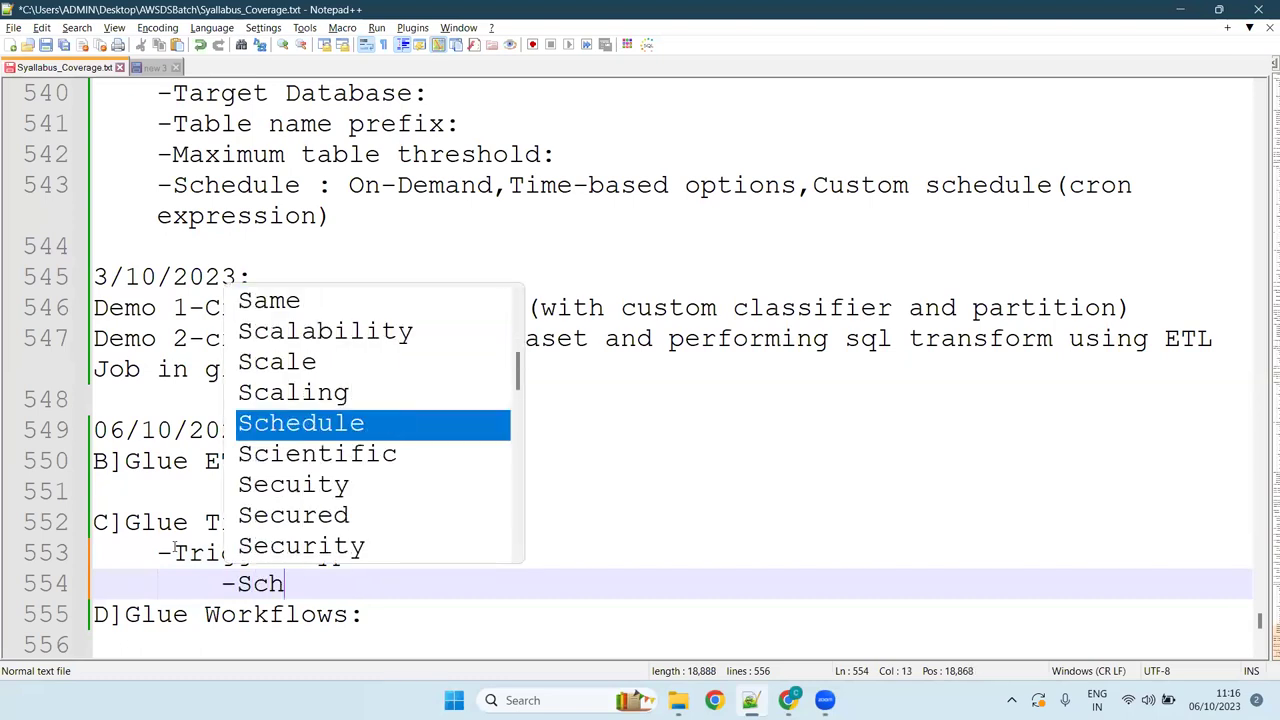
text(eduled)
text(:)
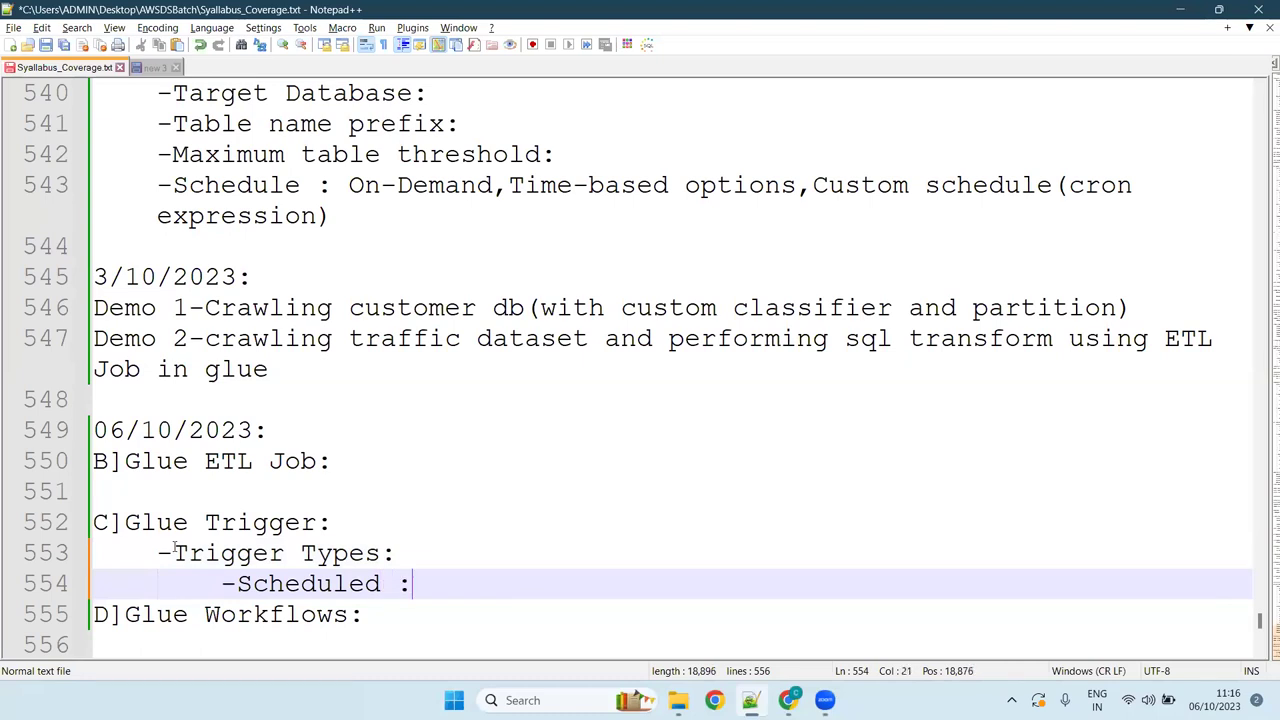
key(Return)
text(-Event-driven:)
Check the trigger types in the Glue console and add "-On-Demand:" below the Event-driven entry
key(Return)
text(-)
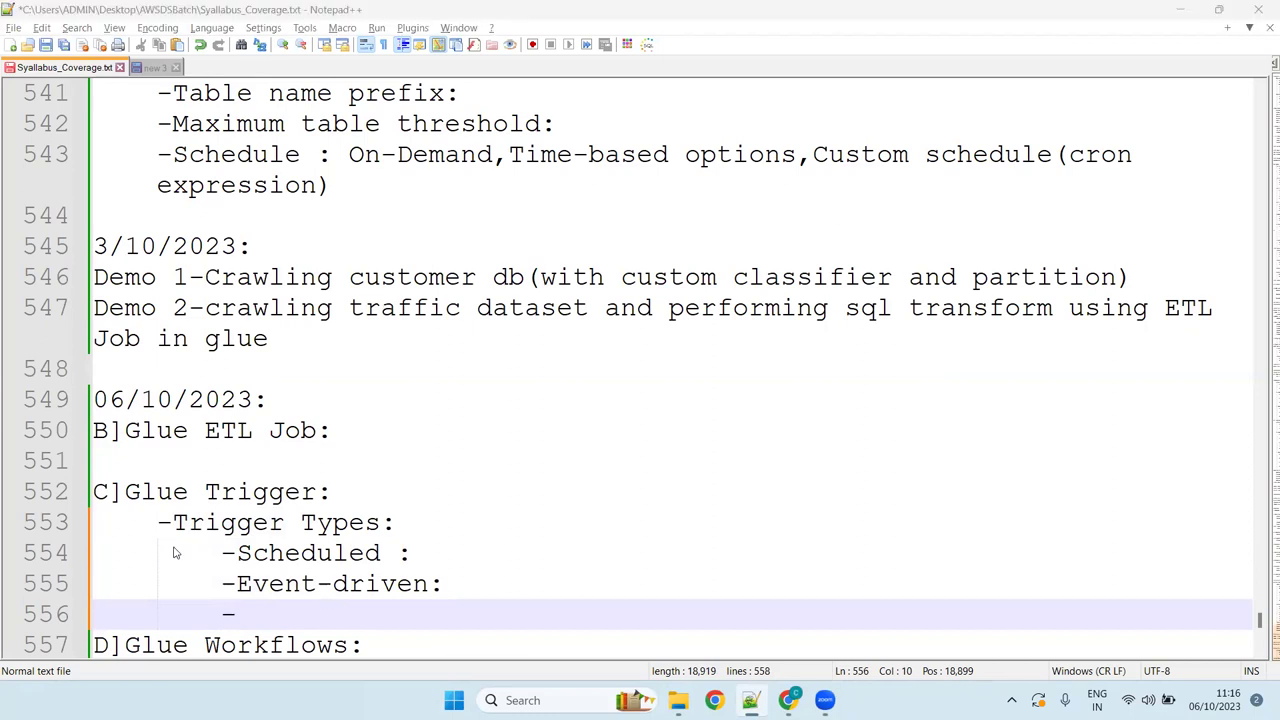
key(alt+Tab)
key(alt+Tab)
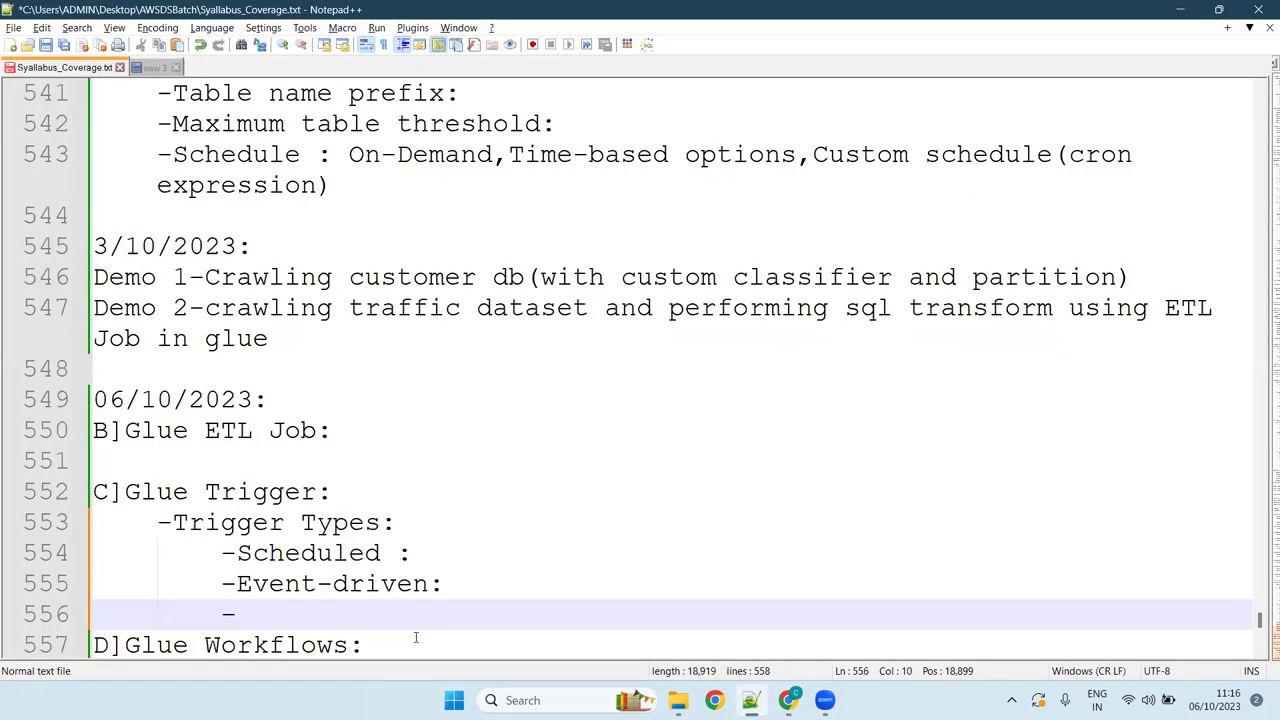
text(On-Demand)
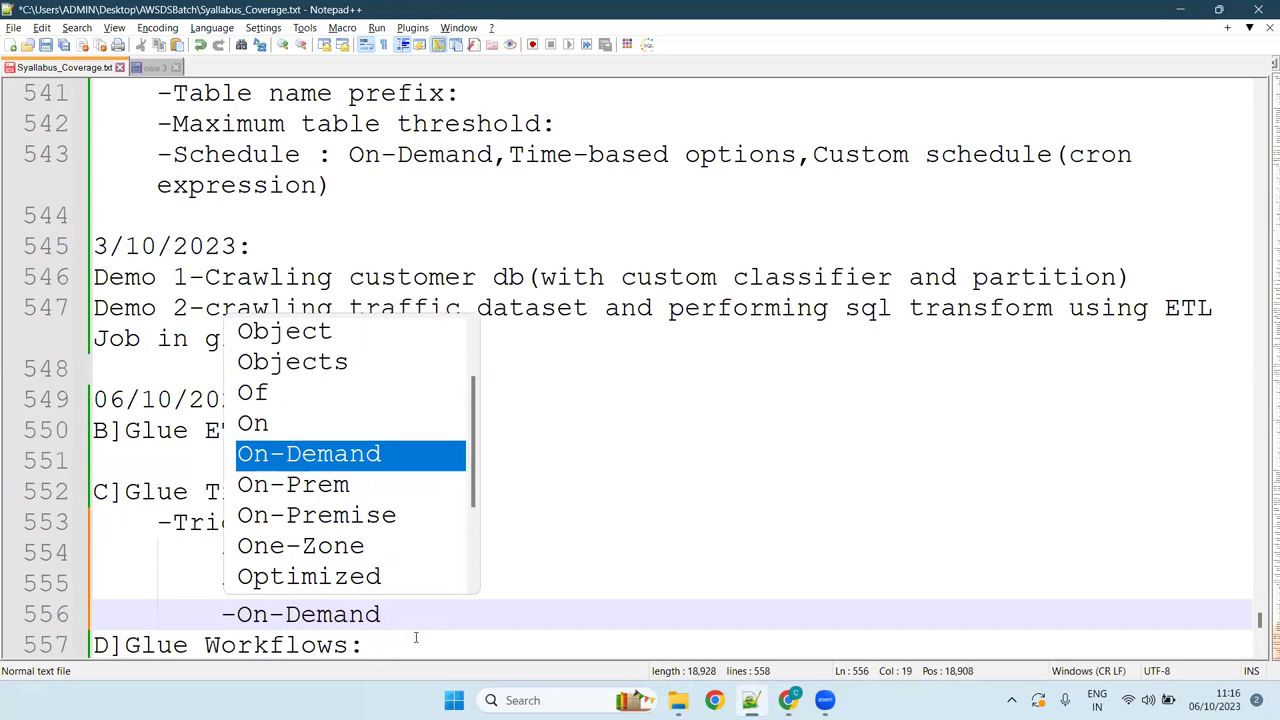
text(:)
Check the remaining trigger type in the Glue console and add "-Eventbridge-event" below the On-Demand entry
key(Return)
text(-)
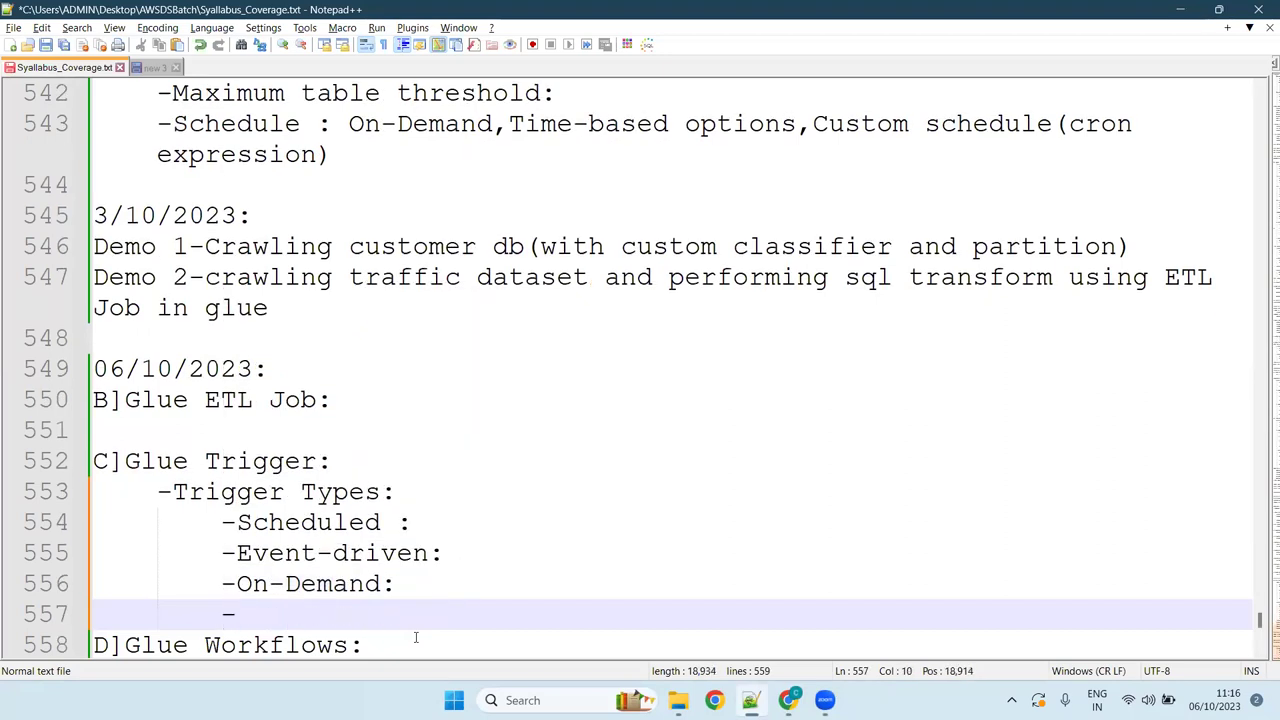
key(alt+Tab)
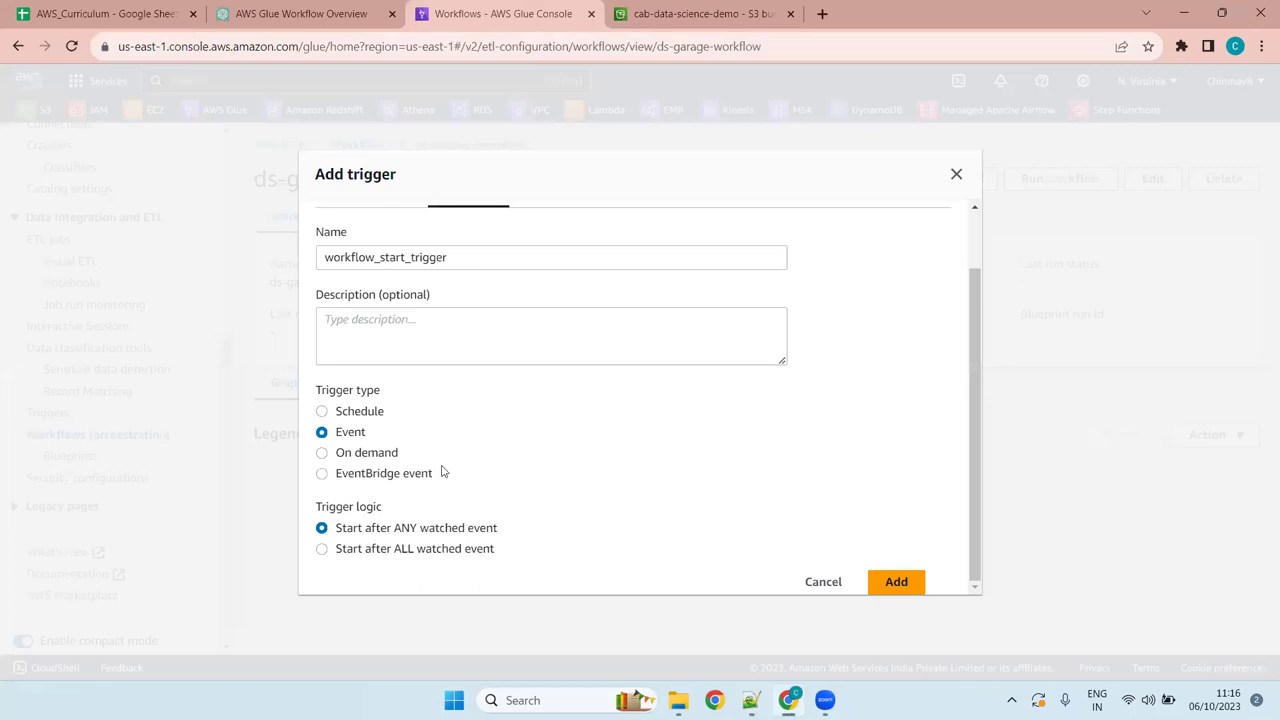
key(alt+Tab)
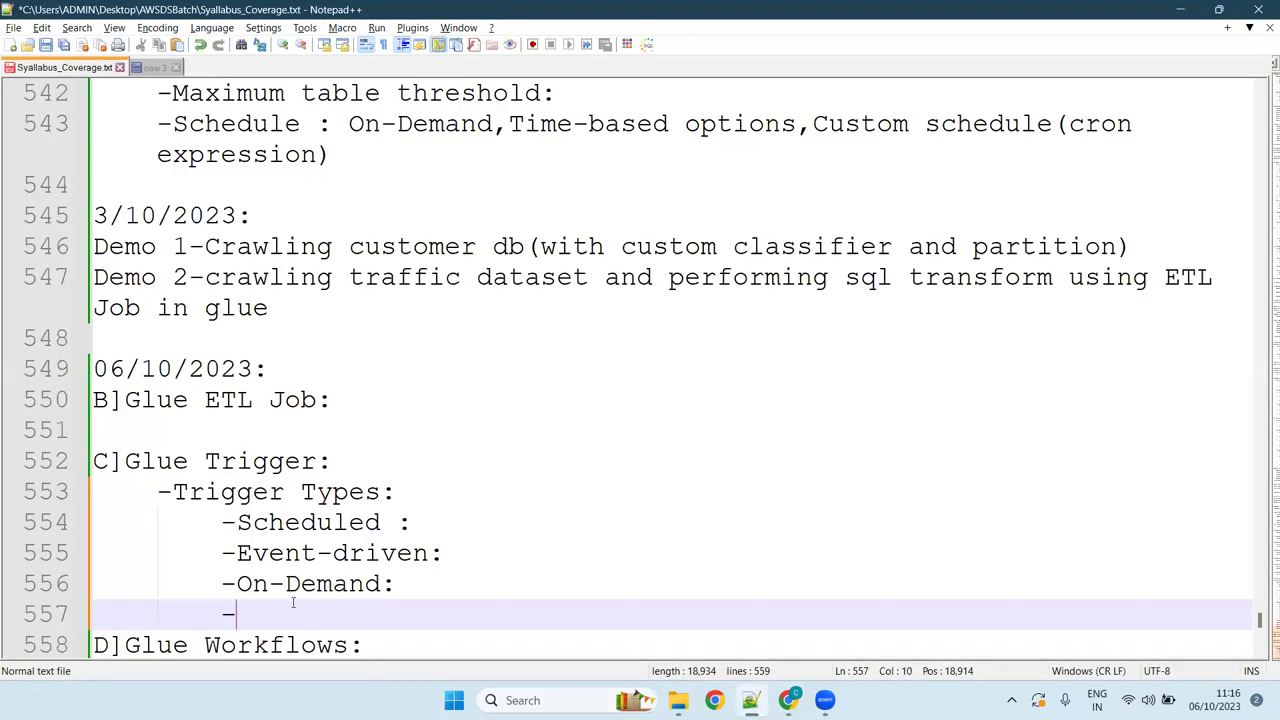
text(E)
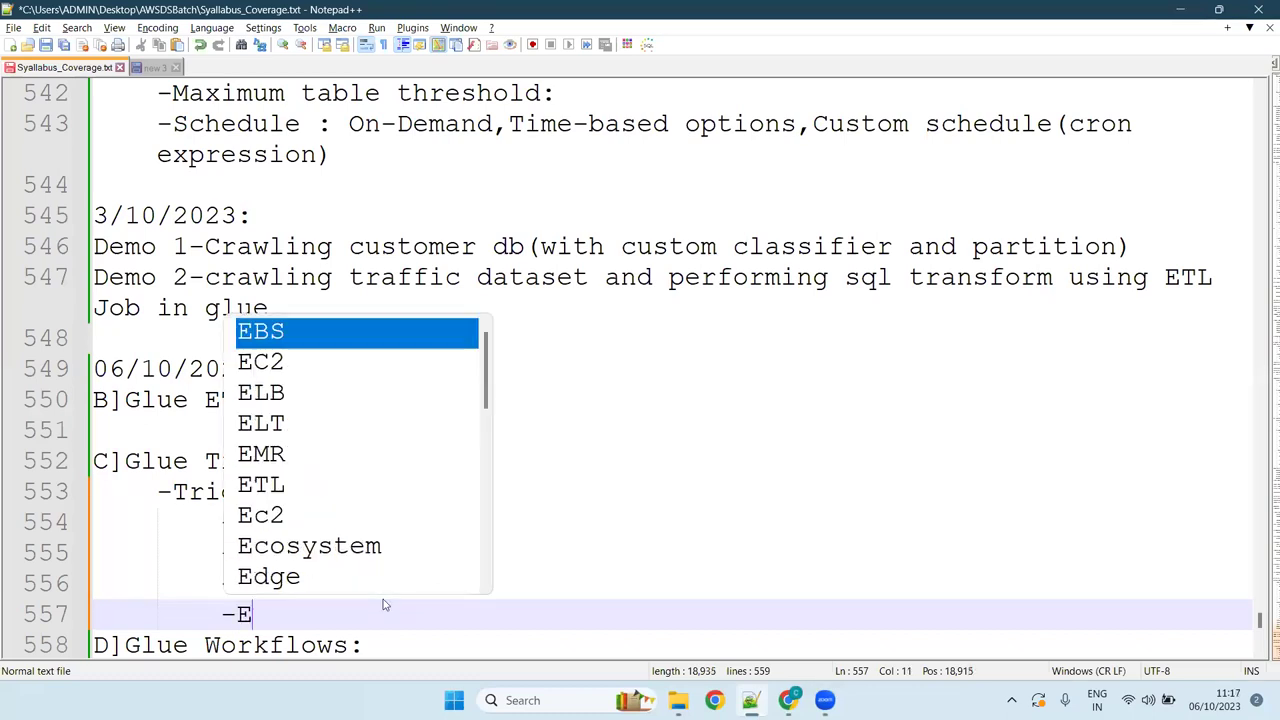
text(vent)
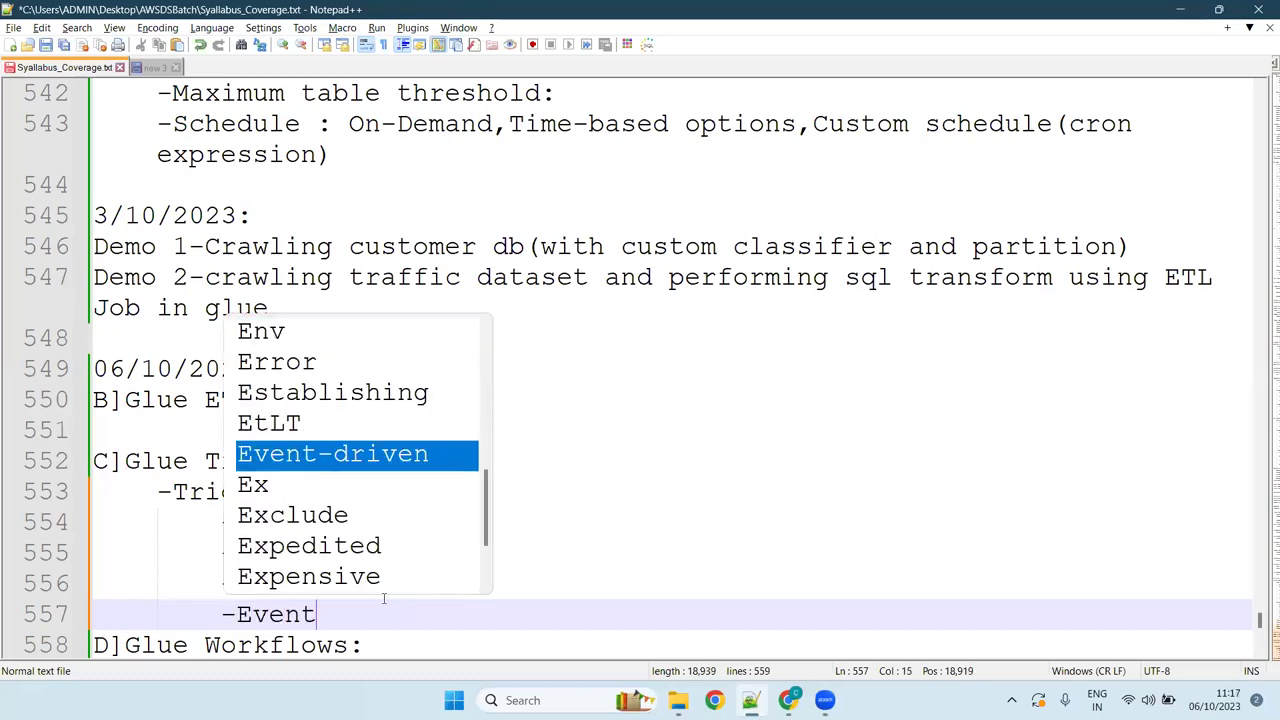
text(bridge)
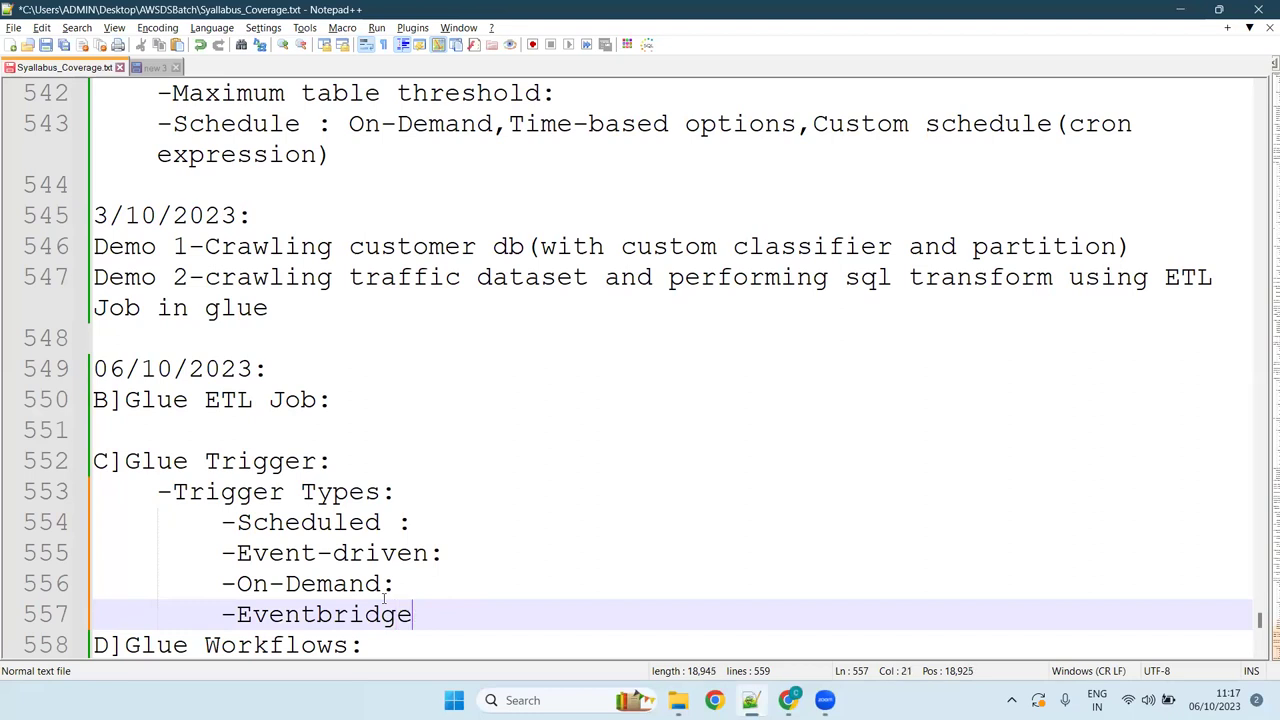
text(-event)
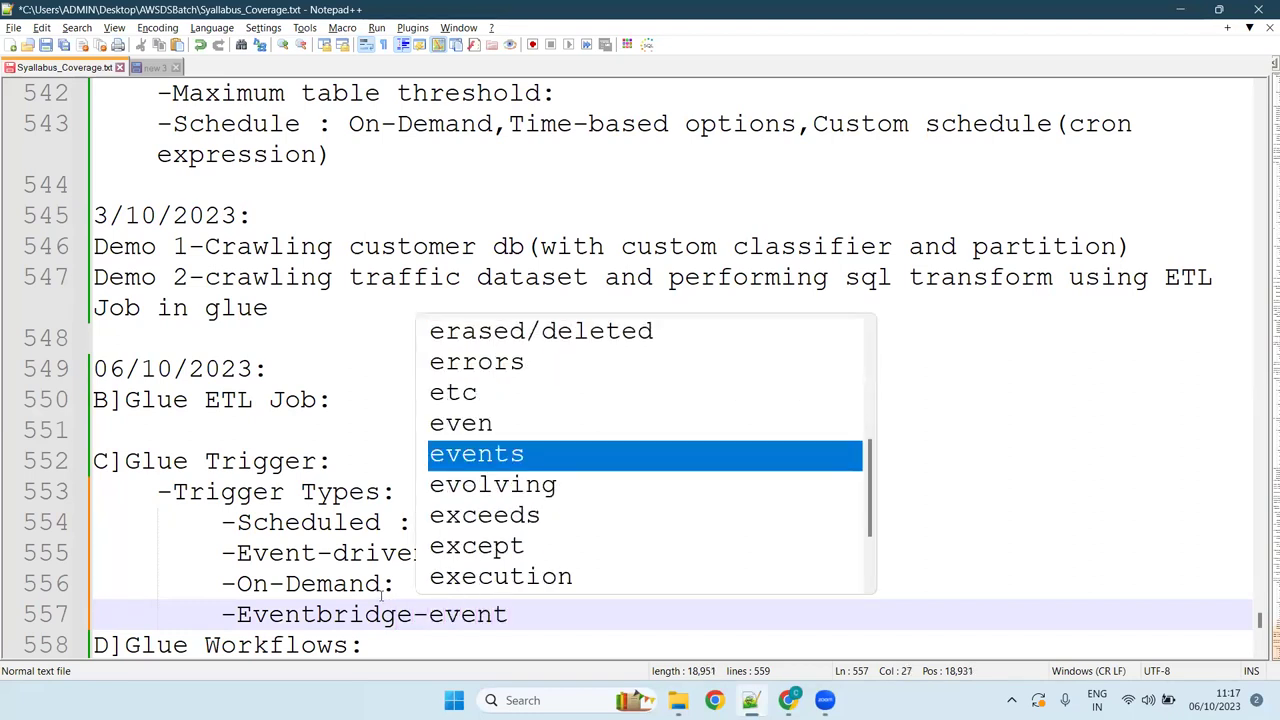
Describe the "-Event-driven:" entry in the notes as "event is either ETL job or Crawler"
click(293, 520)
click(497, 563)
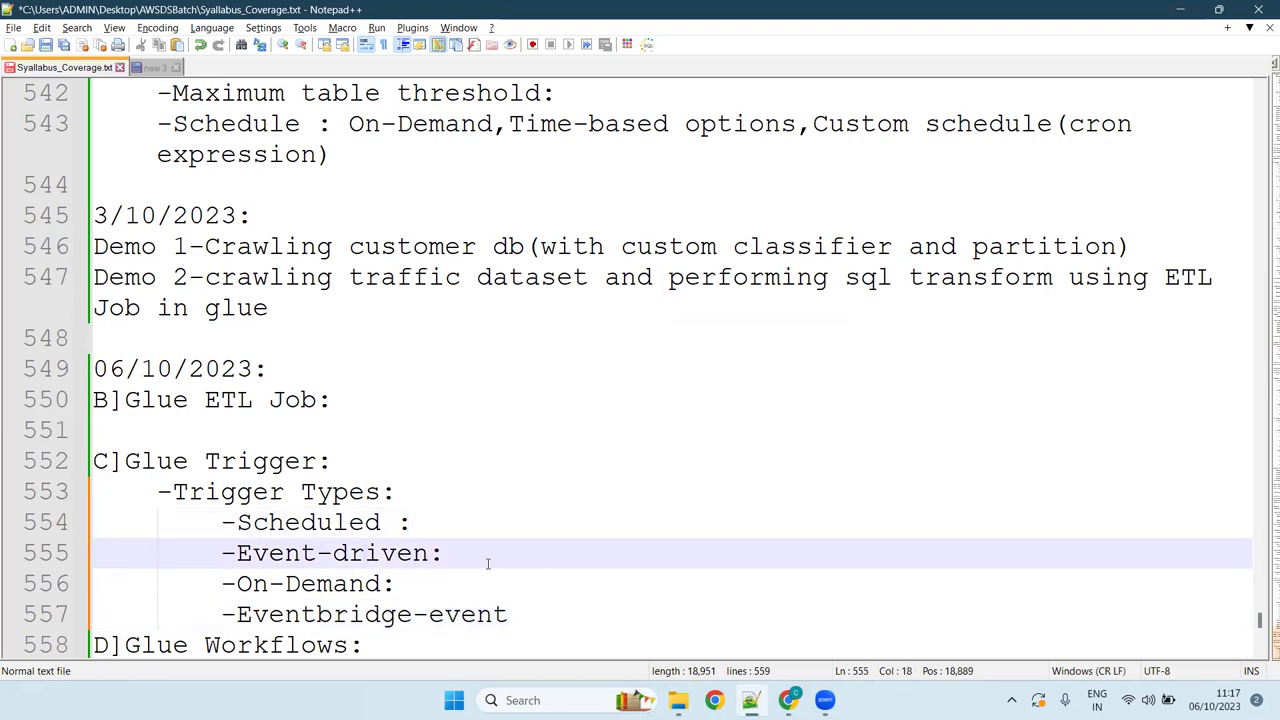
text(event i)
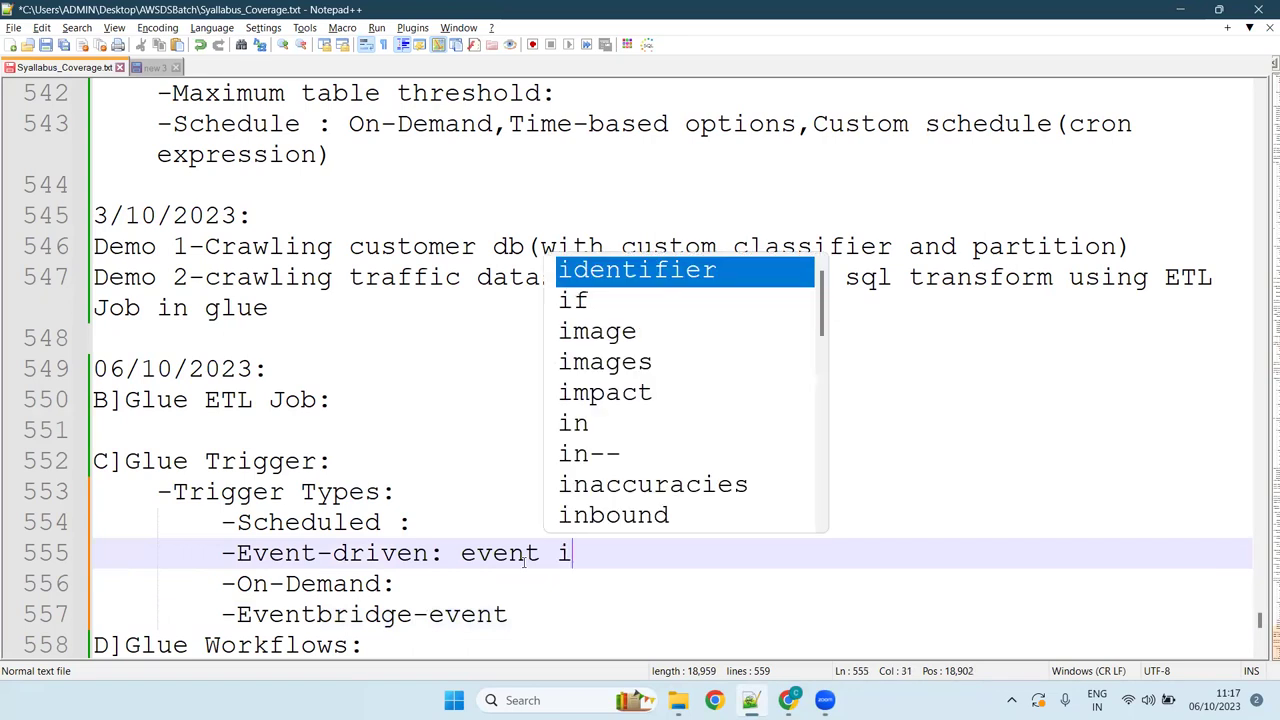
text(s either Glue)
key(BackSpace)
key(BackSpace)
key(BackSpace)
key(BackSpace)
key(BackSpace)
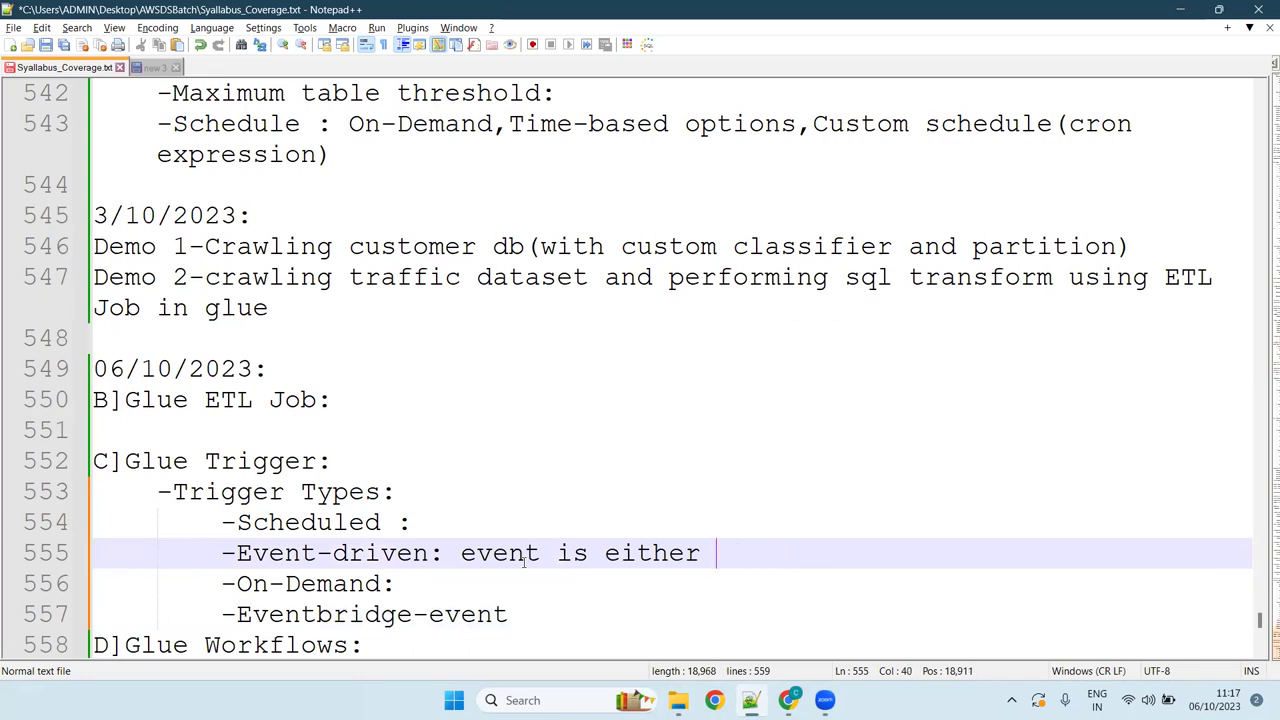
text(ETL j)
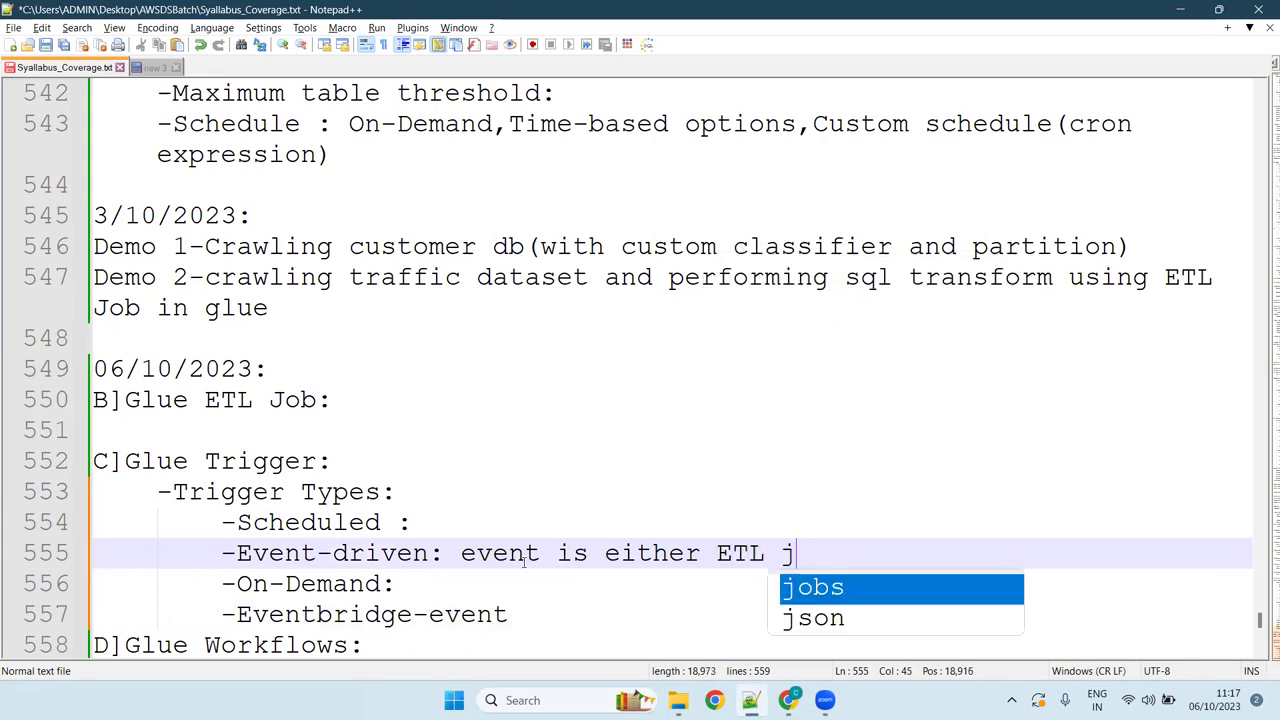
text(ob or )
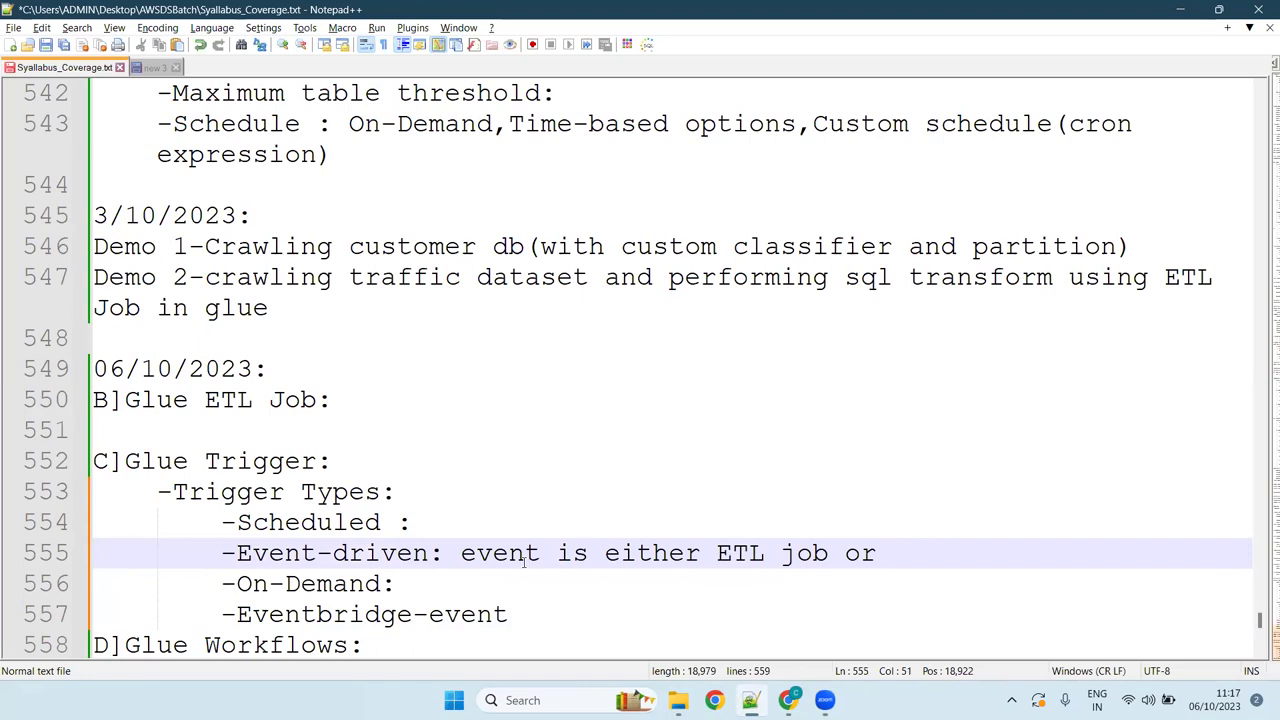
text(Crawler)
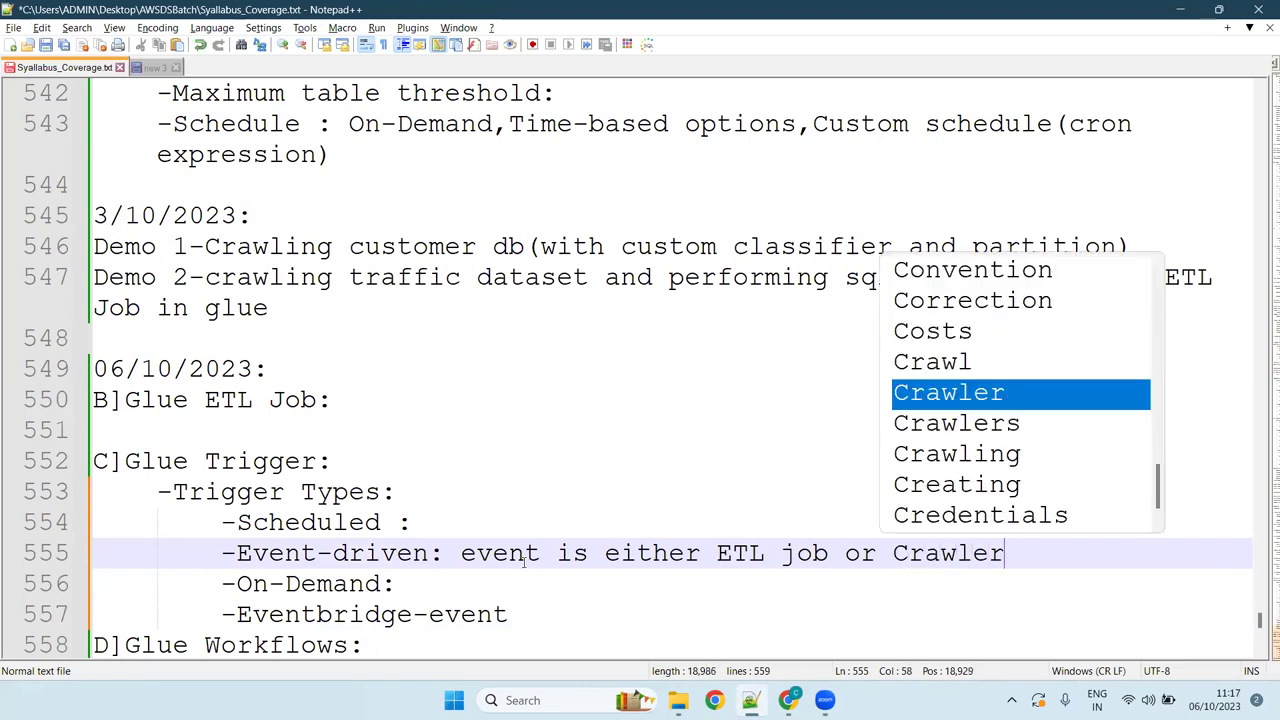
click(843, 573)
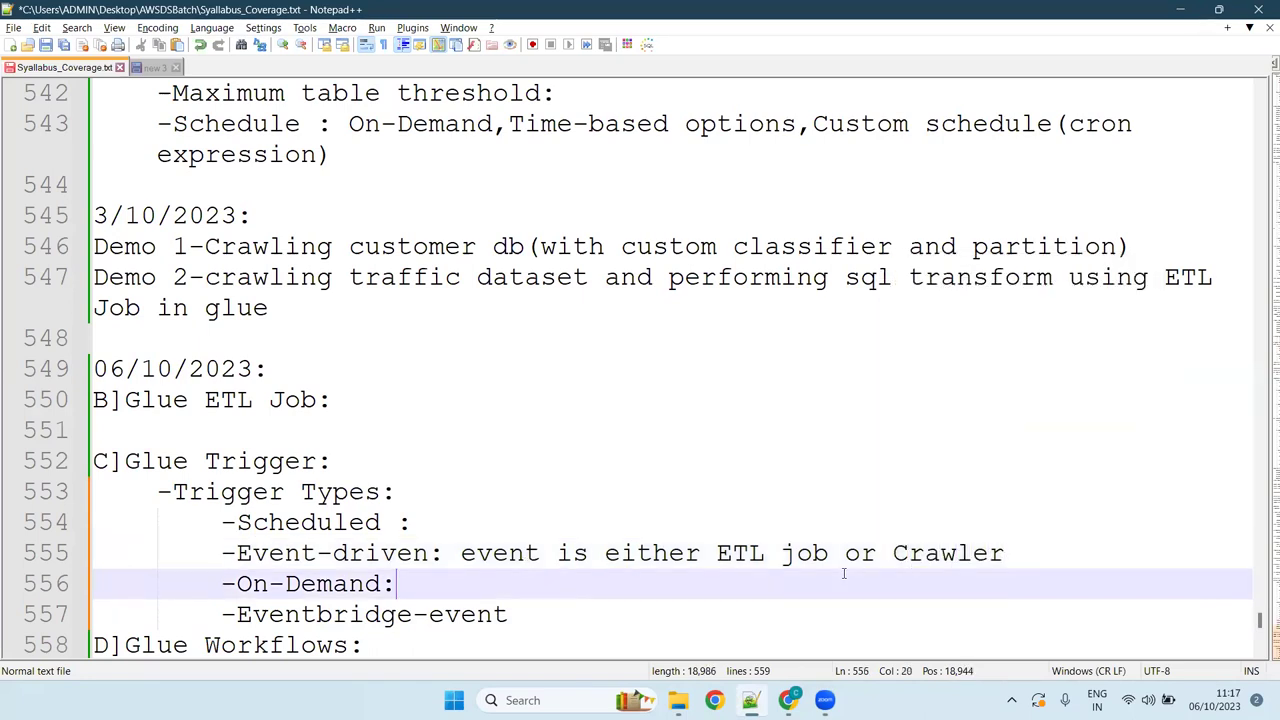
click(1031, 553)
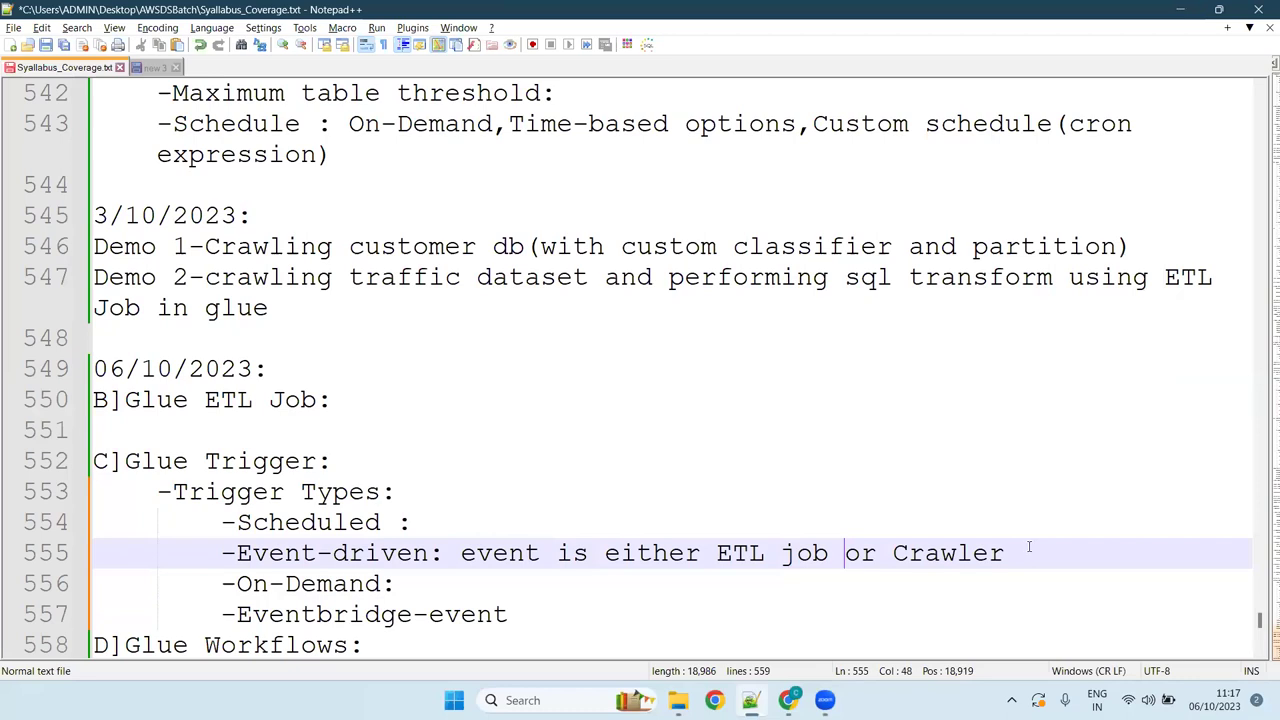
Add a colon after "-Eventbridge-event" and describe the "-On-Demand:" entry as "Manual run"
click(563, 614)
text(:)
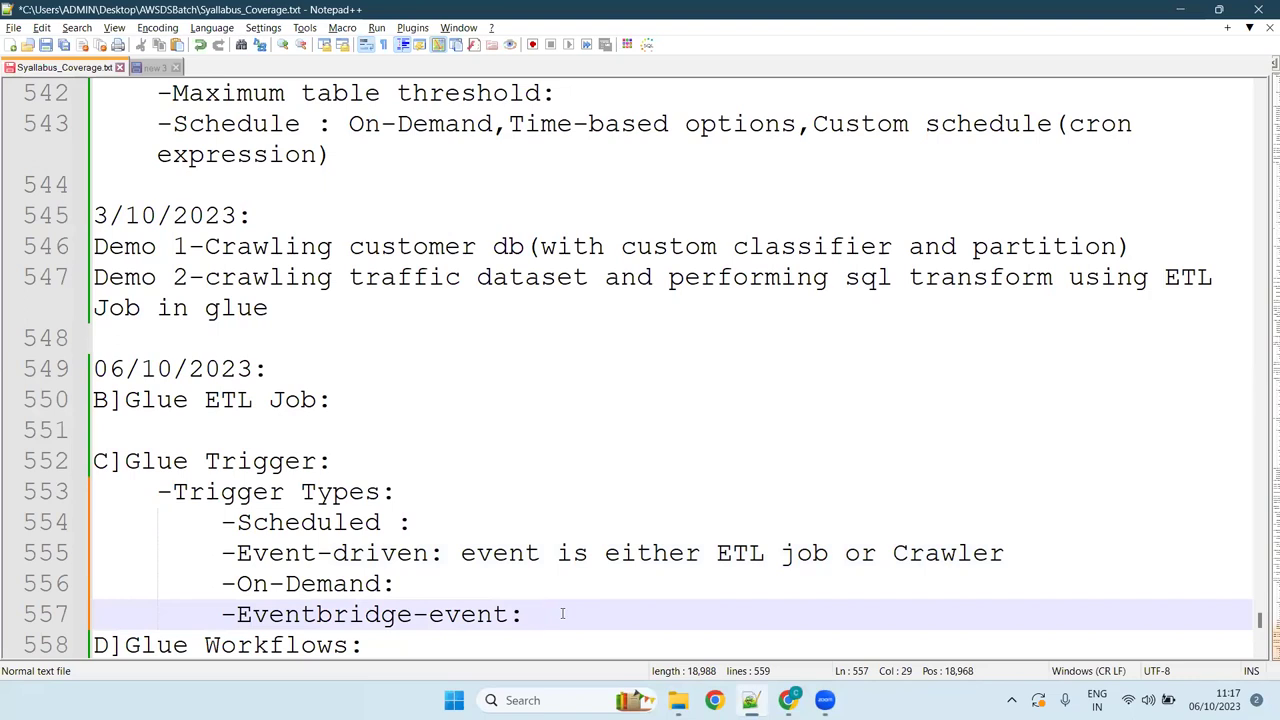
click(477, 584)
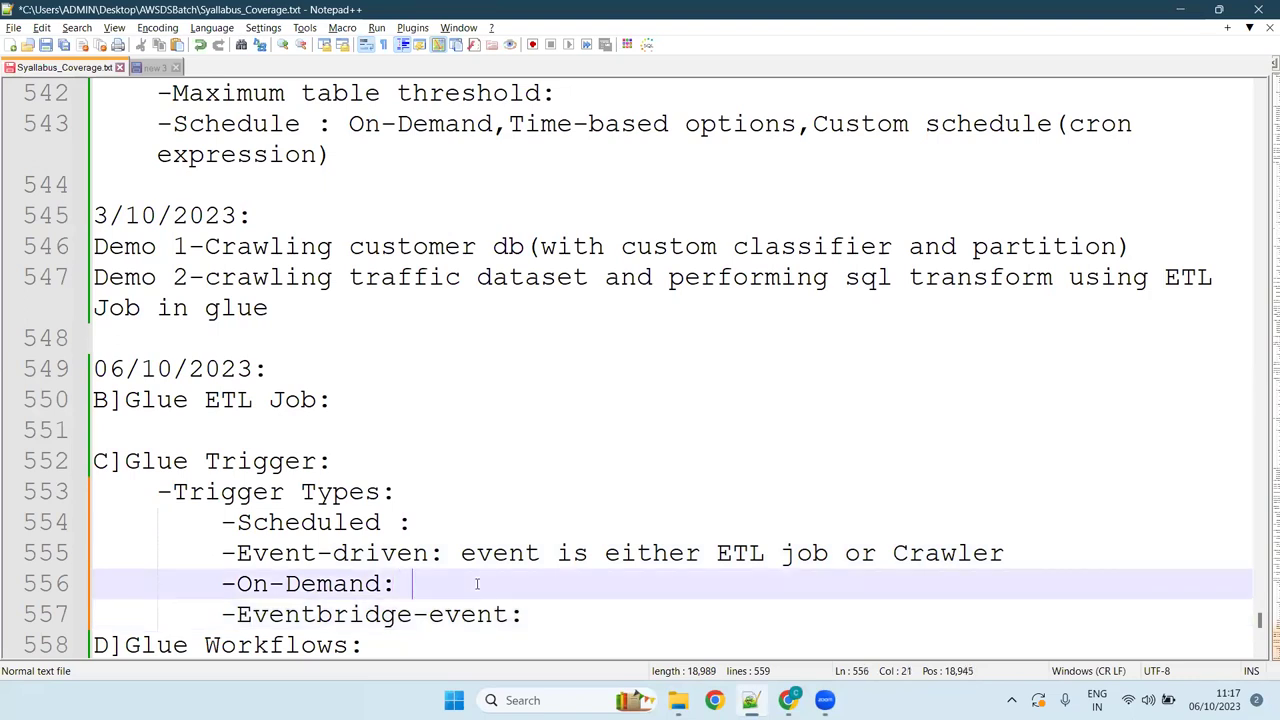
text(Manual)
text( tr)
key(BackSpace)
key(BackSpace)
text(run)
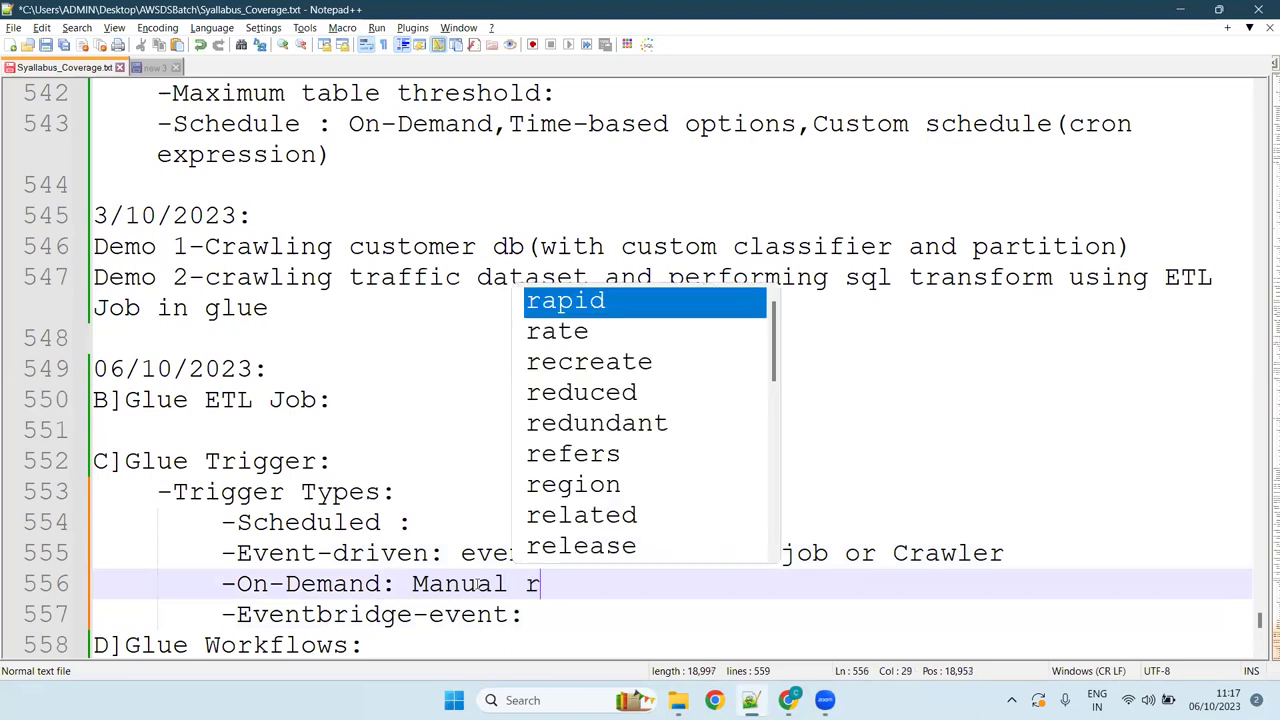
Remove the space before the colon in the "-Scheduled :" entry of the trigger types list
click(449, 518)
key(Left)
key(BackSpace)
key(Right)
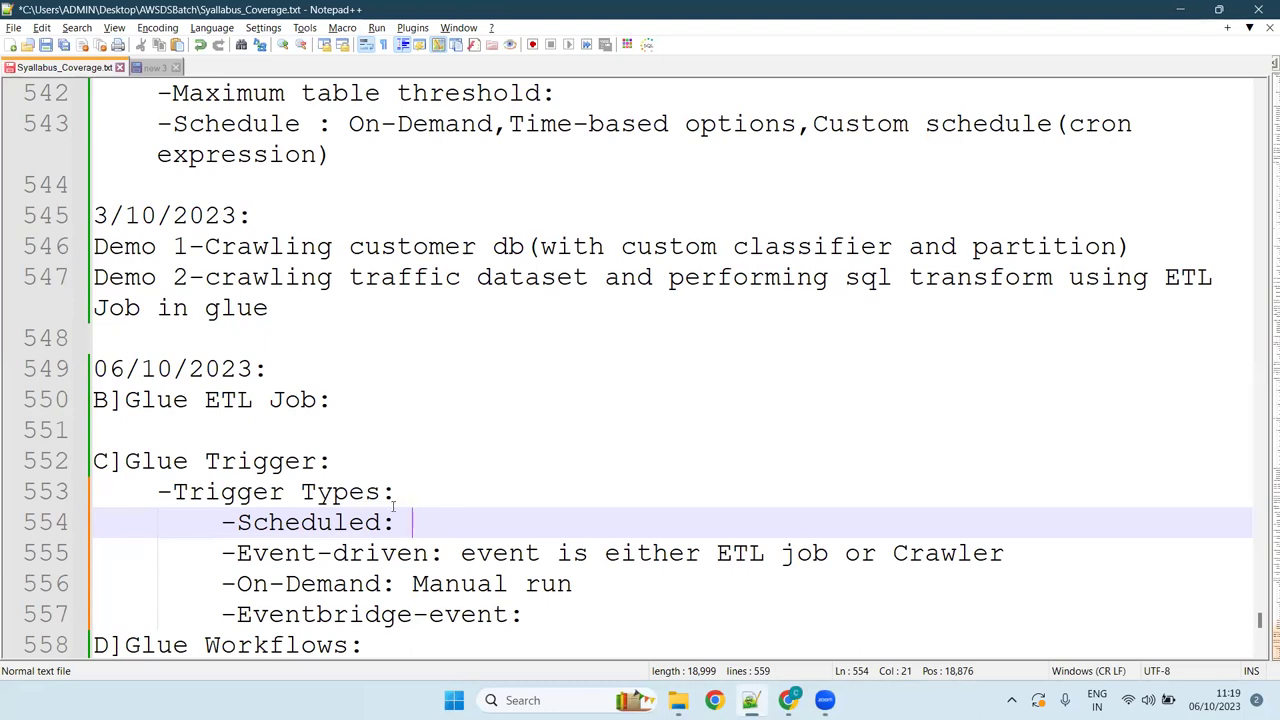
click(768, 553)
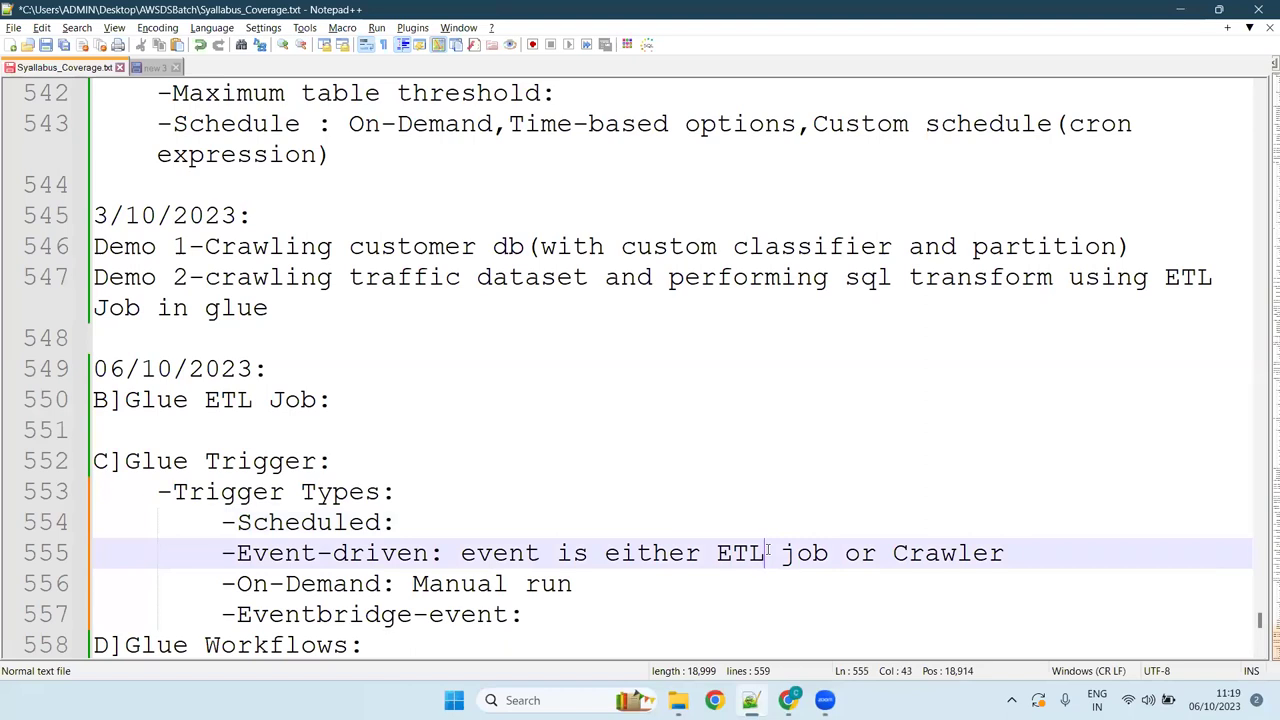
click(952, 554)
click(605, 599)
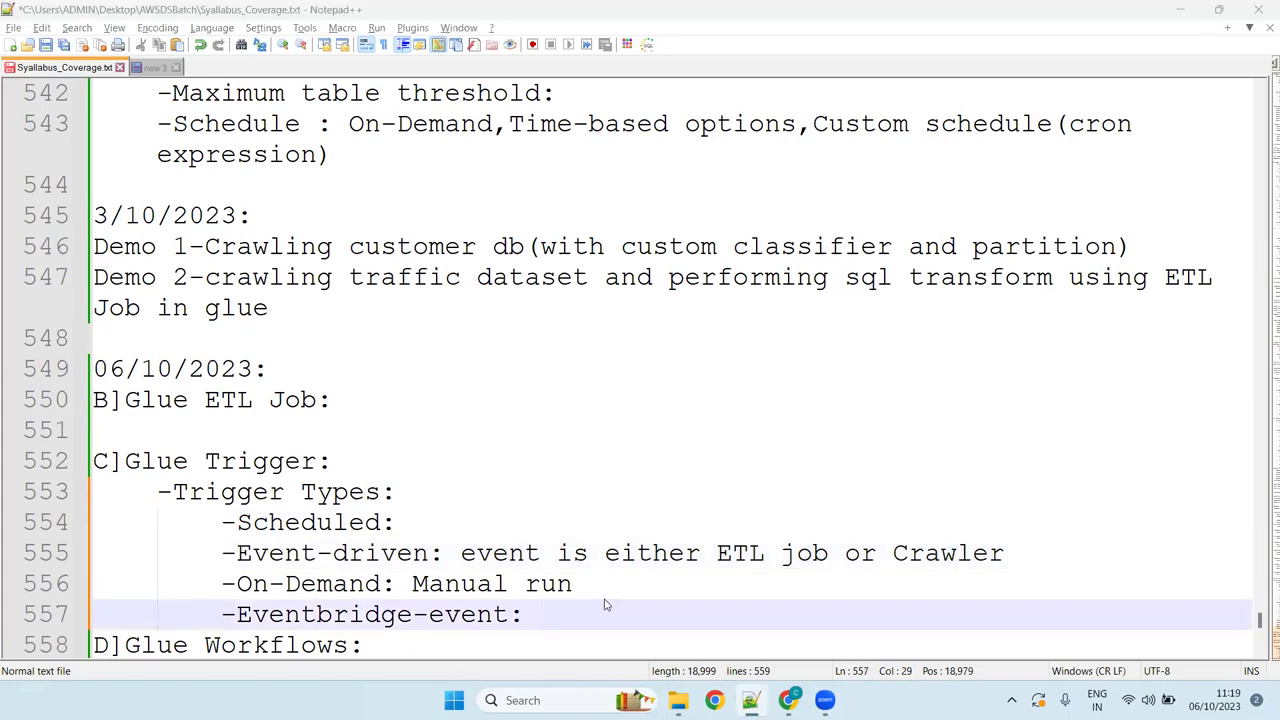
Switch to the Glue console in Chrome and set workflow_start_trigger to the Schedule type with a Custom frequency
key(alt+Tab)
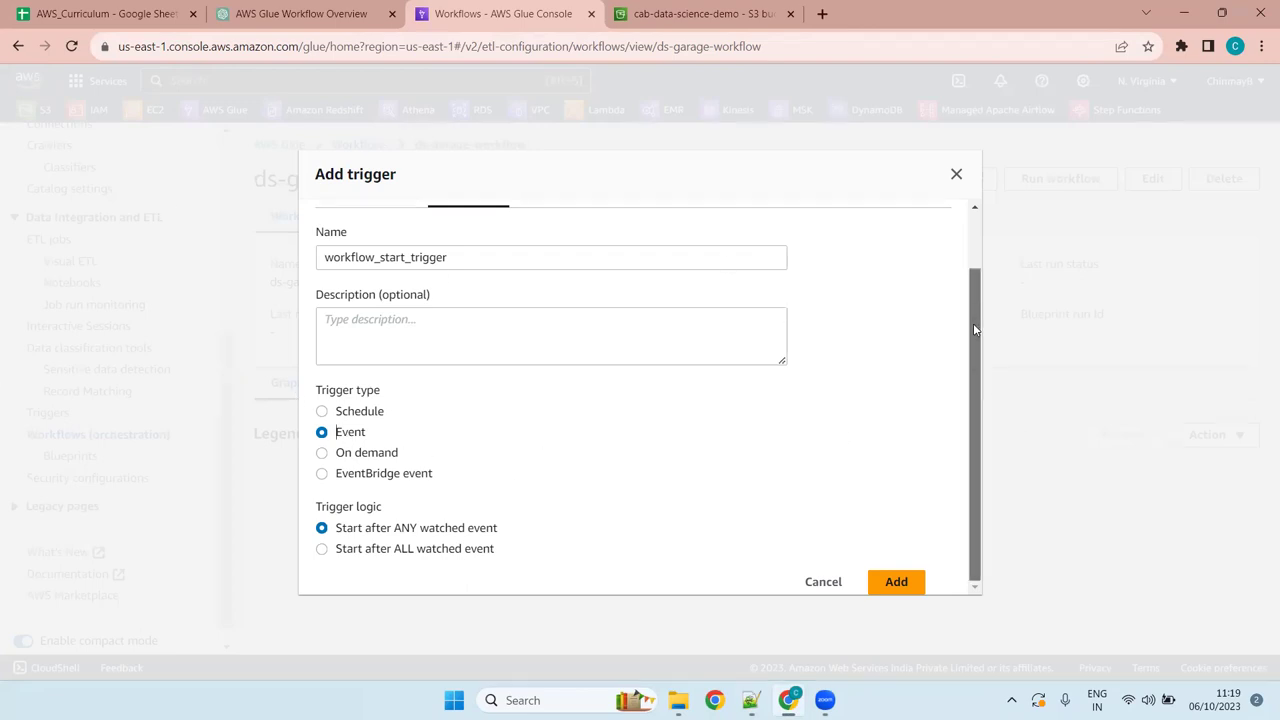
click(322, 412)
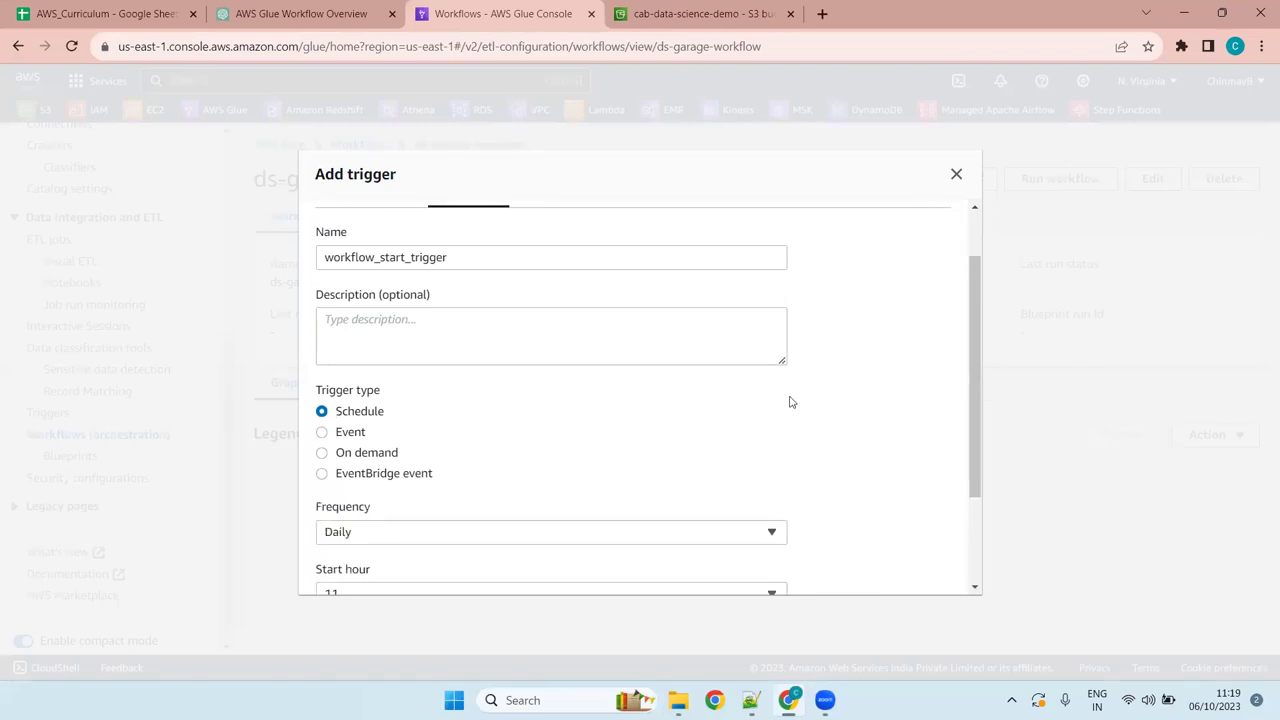
scroll(977, 405, down, 1)
drag(977, 405, 978, 428)
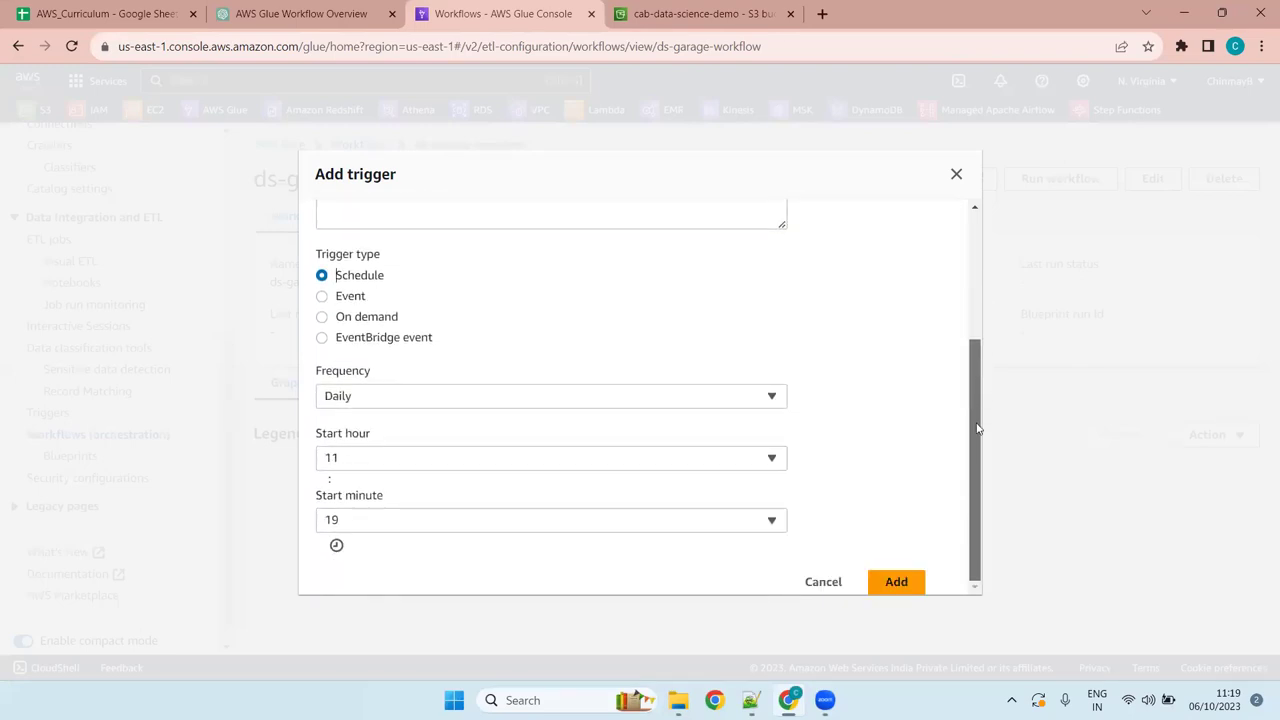
click(380, 396)
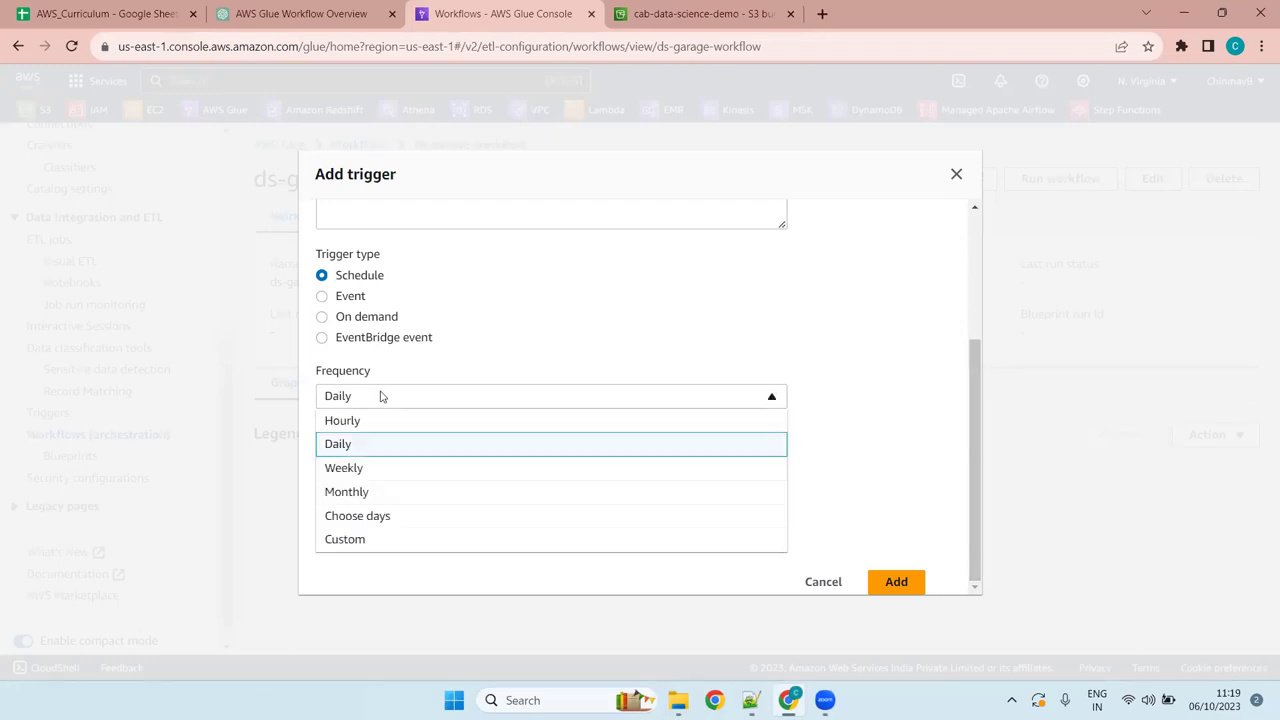
click(415, 538)
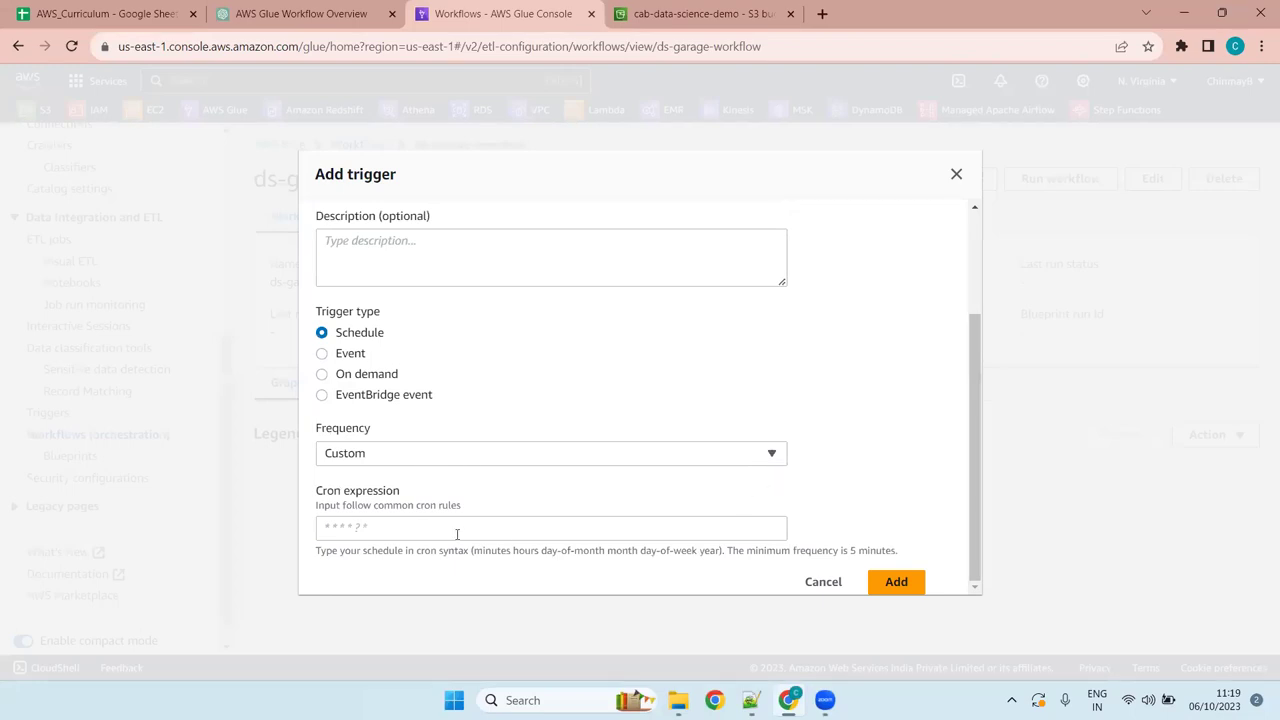
click(414, 530)
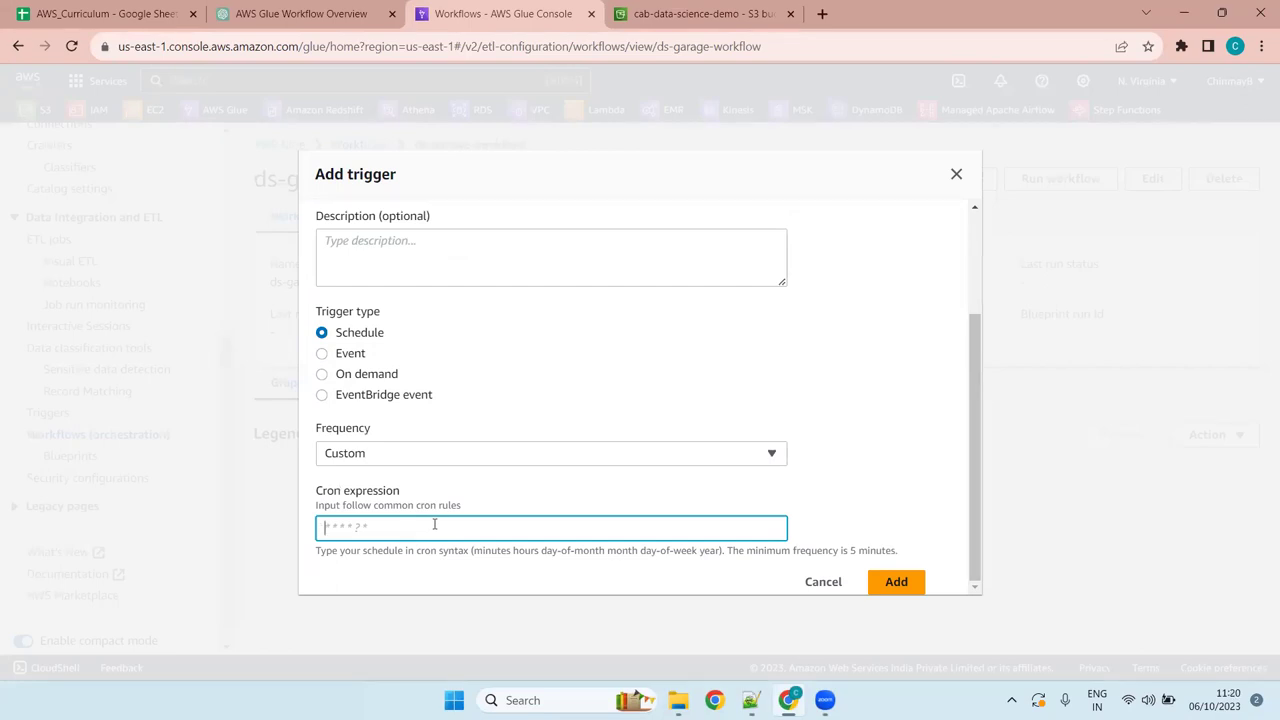
Set the trigger's schedule frequency to Hourly with start minute 50
click(517, 463)
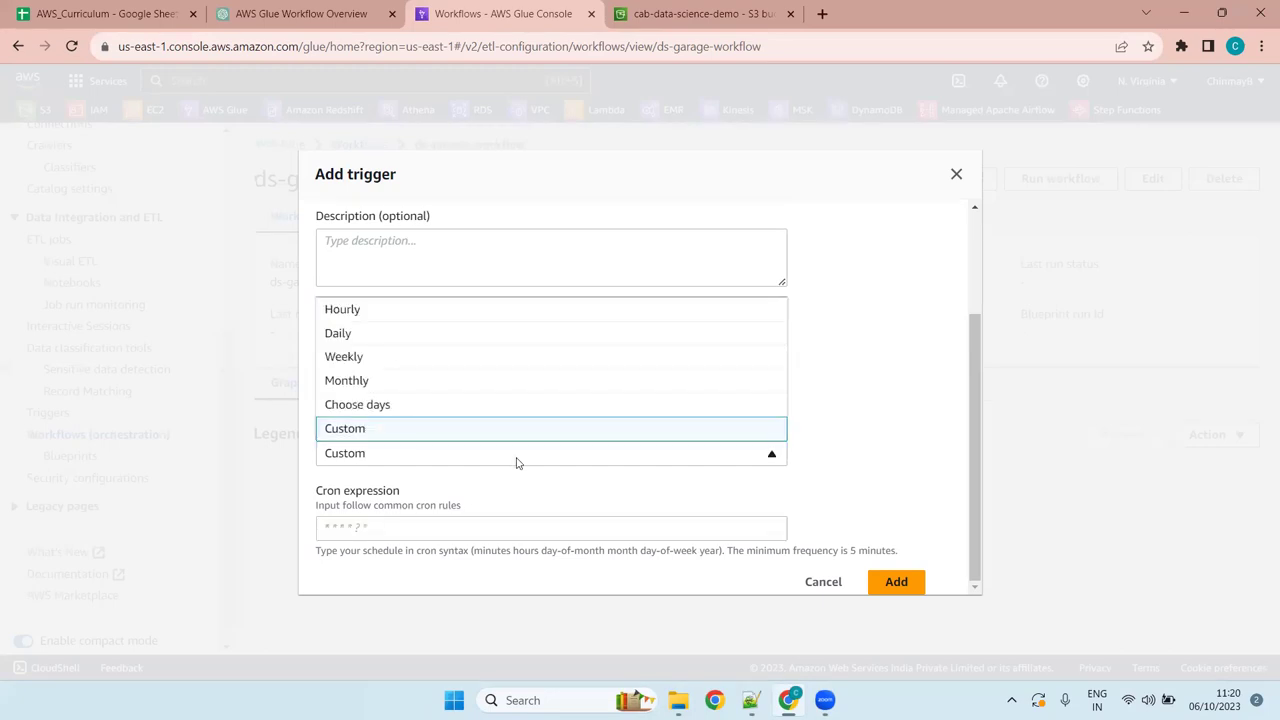
click(437, 316)
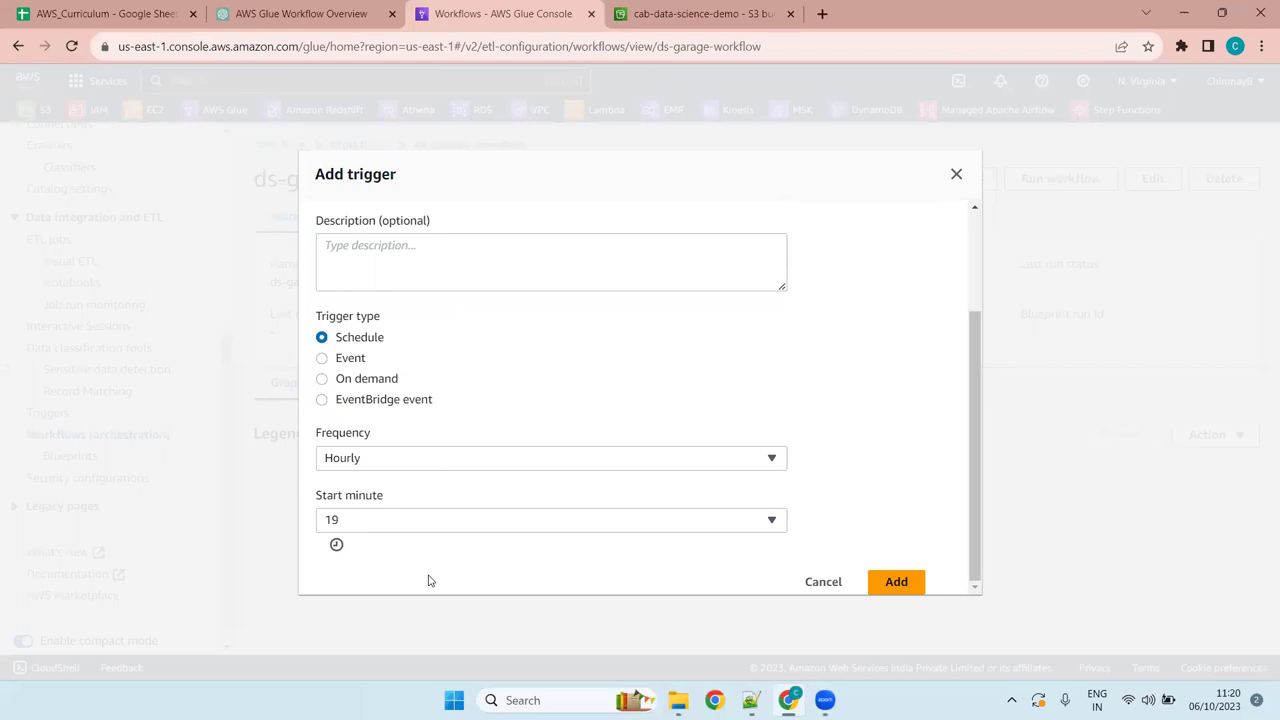
click(370, 523)
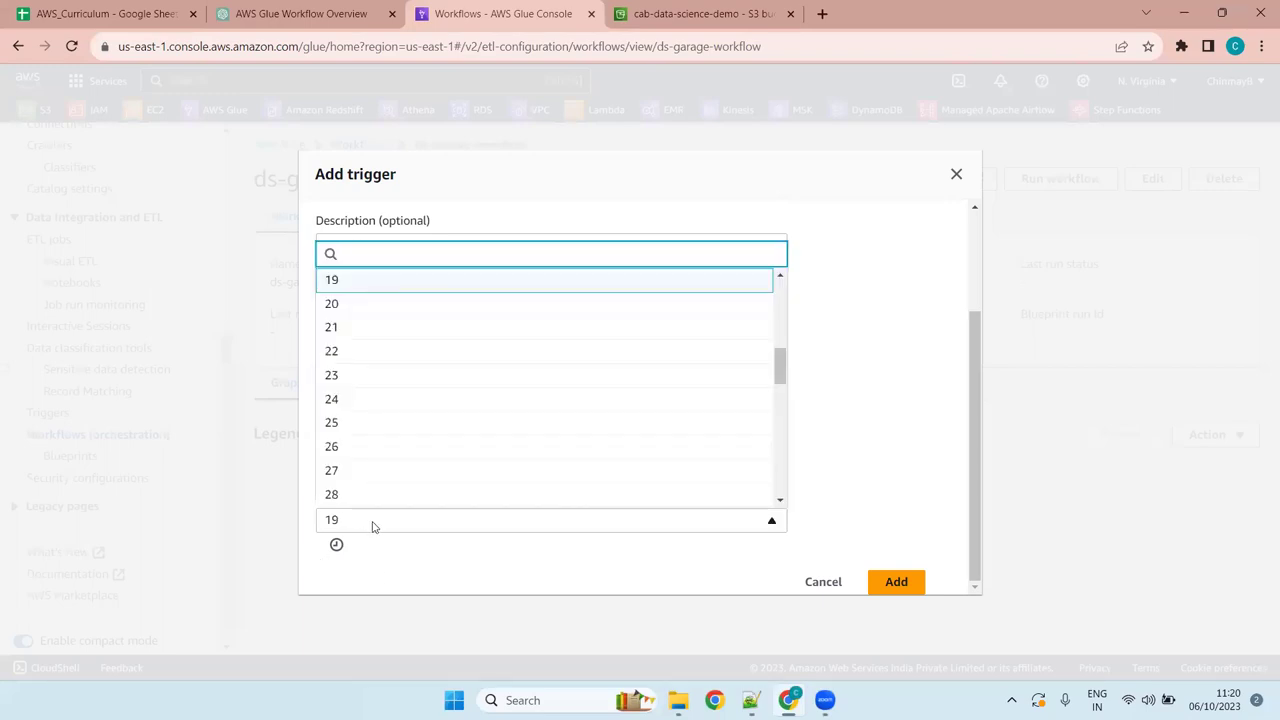
scroll(470, 388, down, 5)
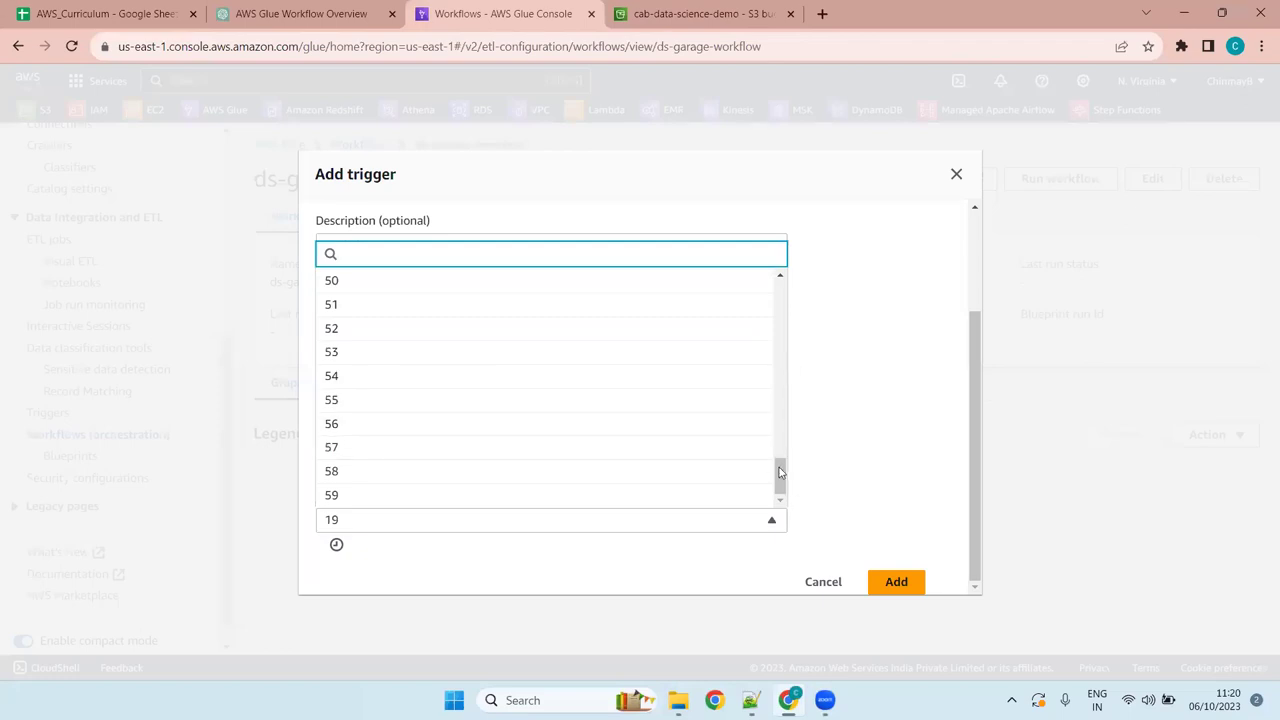
drag(781, 472, 781, 457)
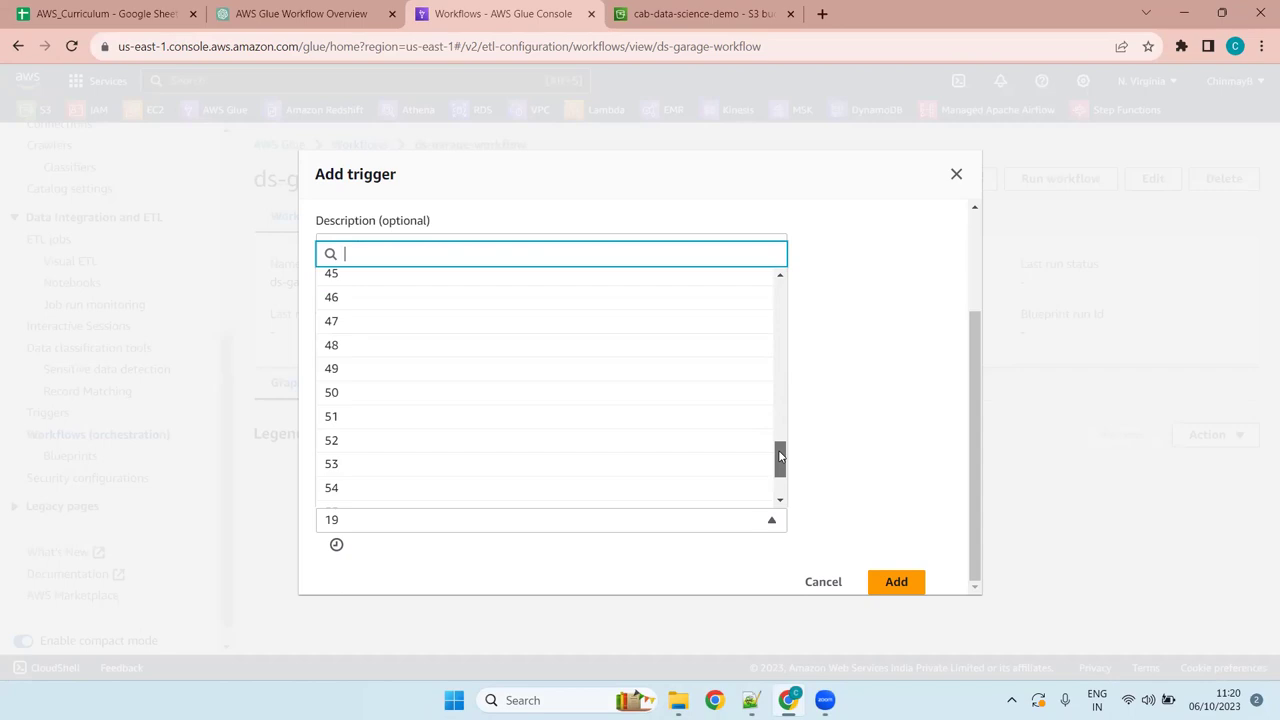
click(392, 394)
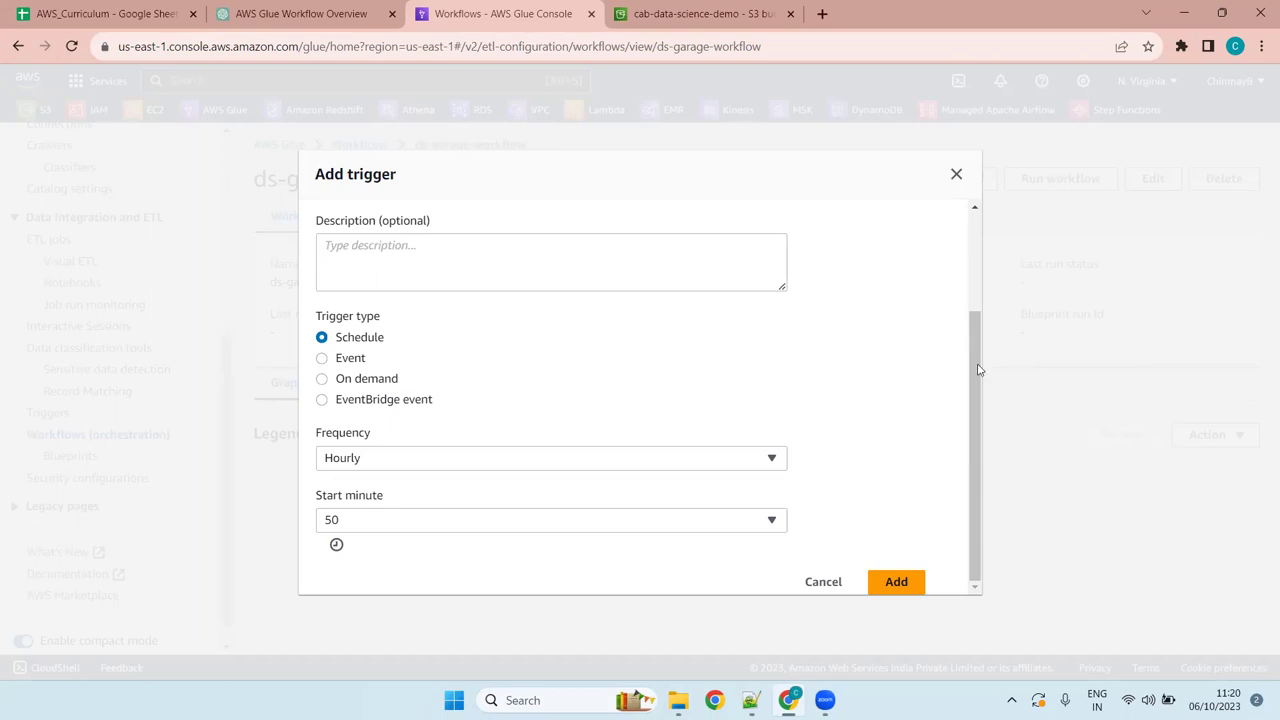
Review the available frequency and start minute options, and close the trigger form without adding the trigger
scroll(971, 307, up, 2)
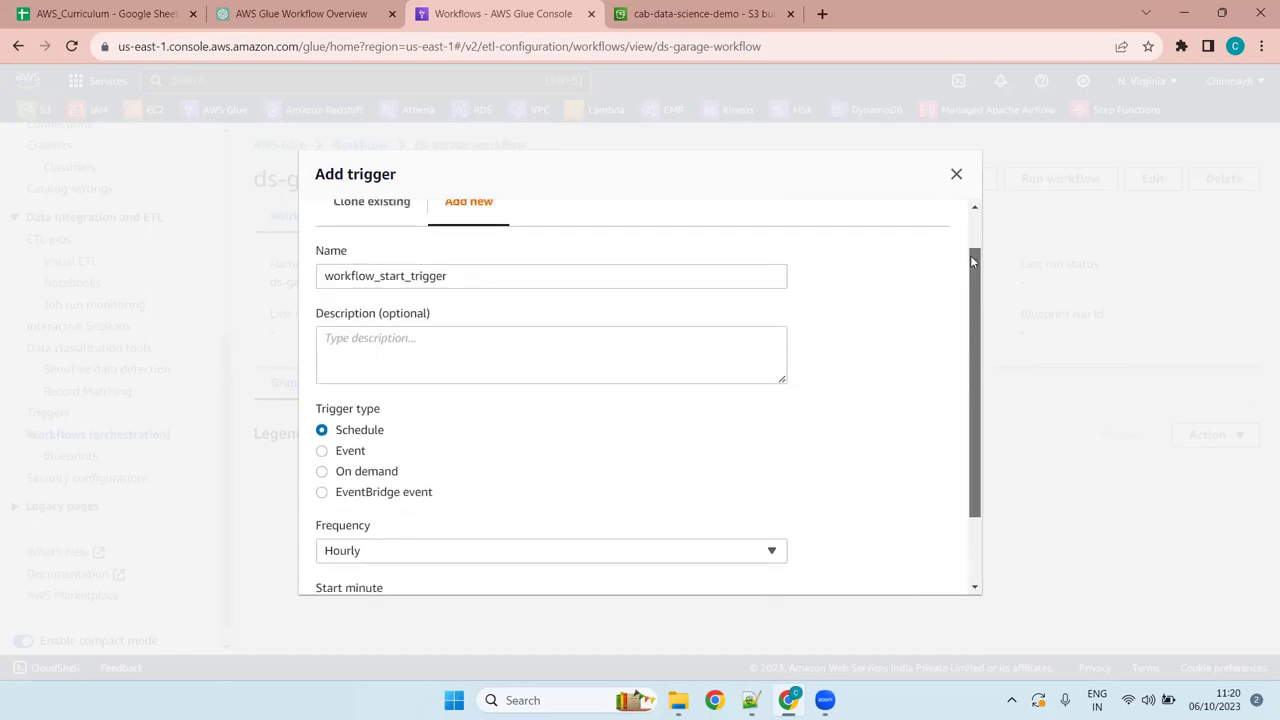
scroll(969, 303, down, 2)
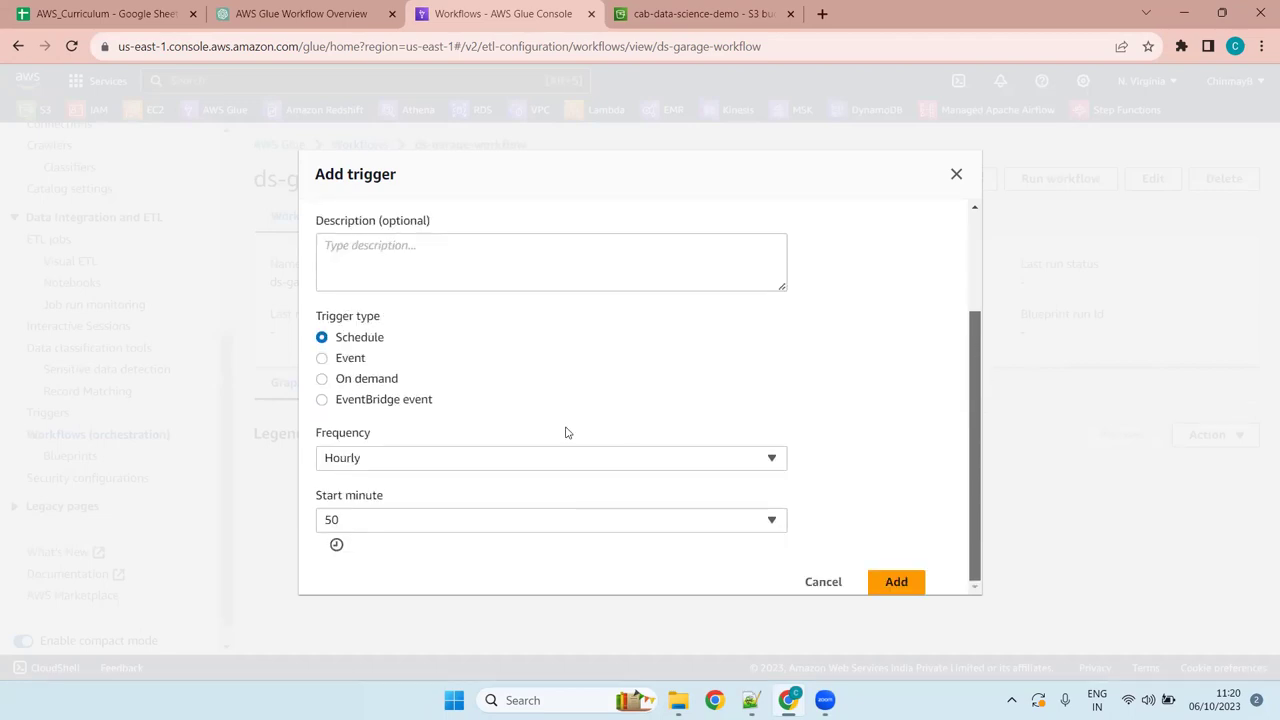
click(481, 460)
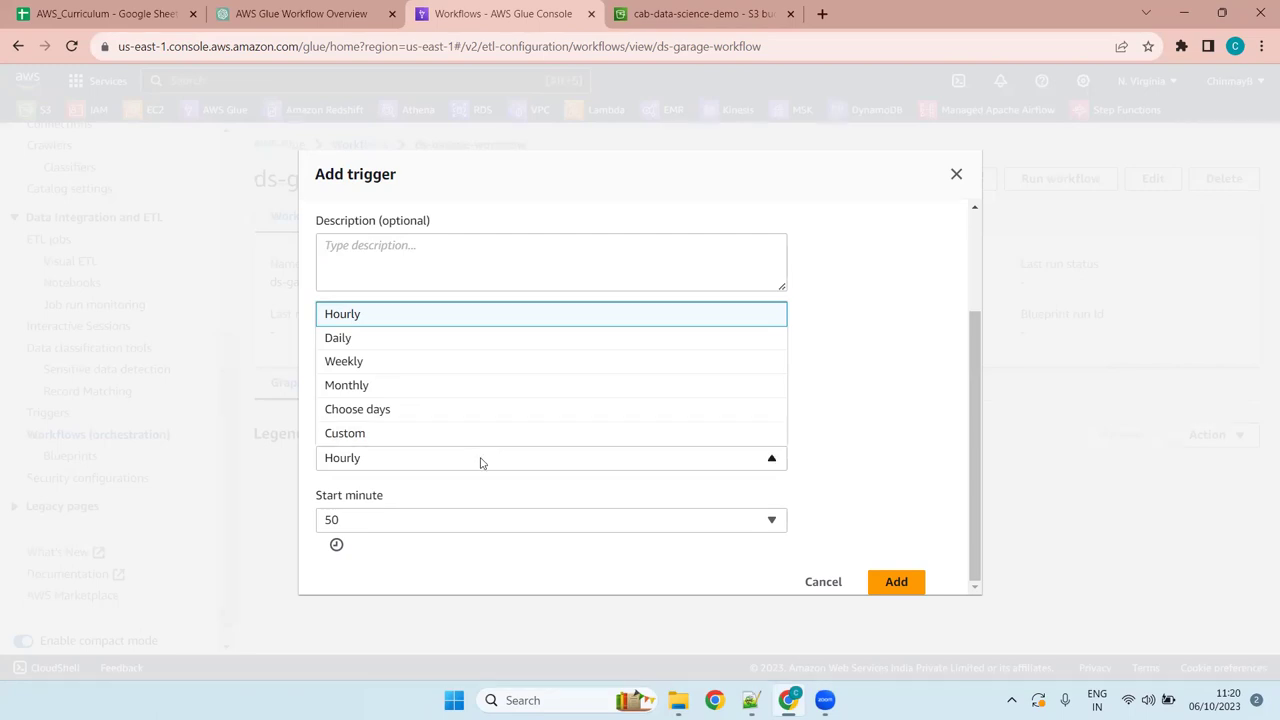
click(734, 522)
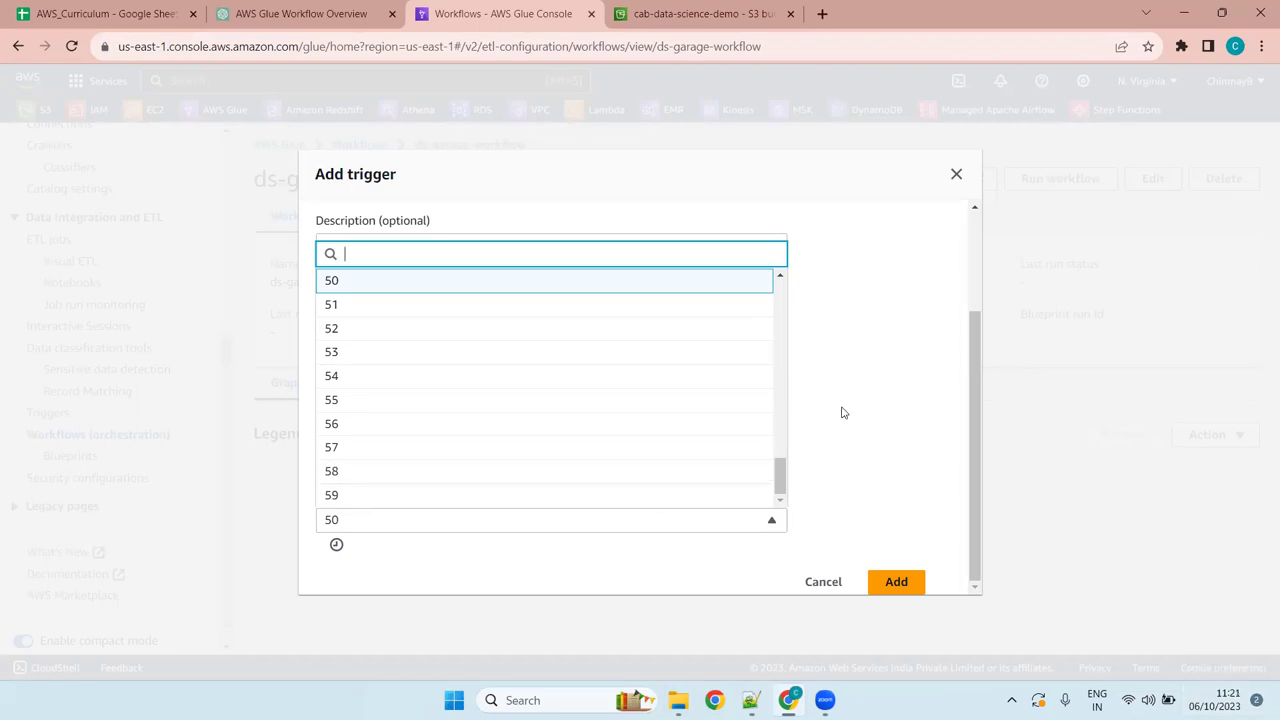
drag(791, 483, 781, 356)
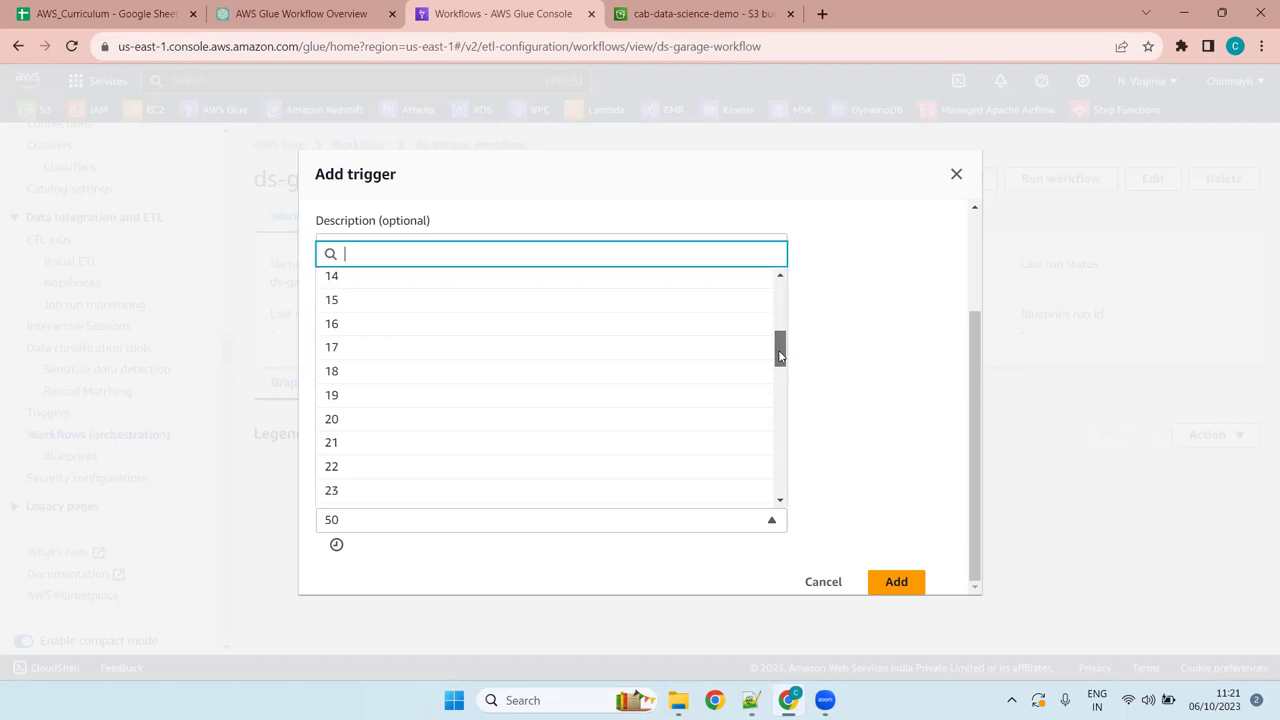
click(957, 173)
key(Escape)
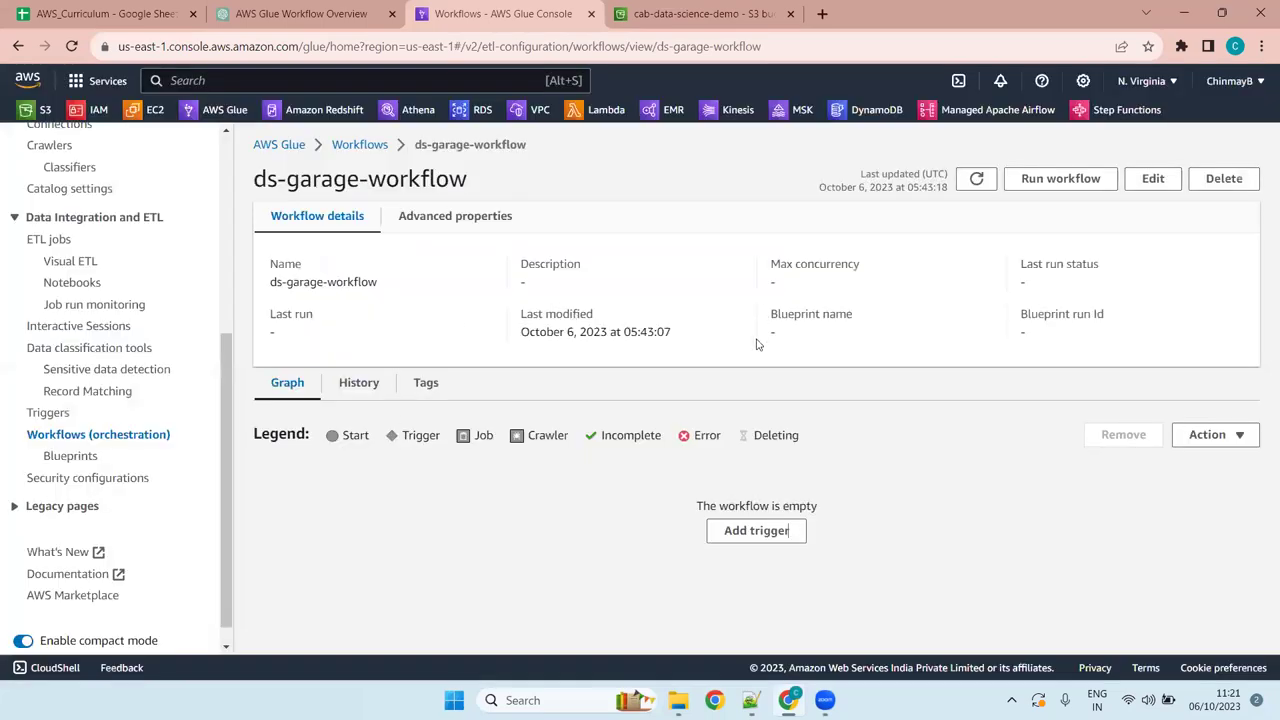
Add a new trigger named star-workflow-trigger with the On demand type to ds-garage-workflow
click(757, 531)
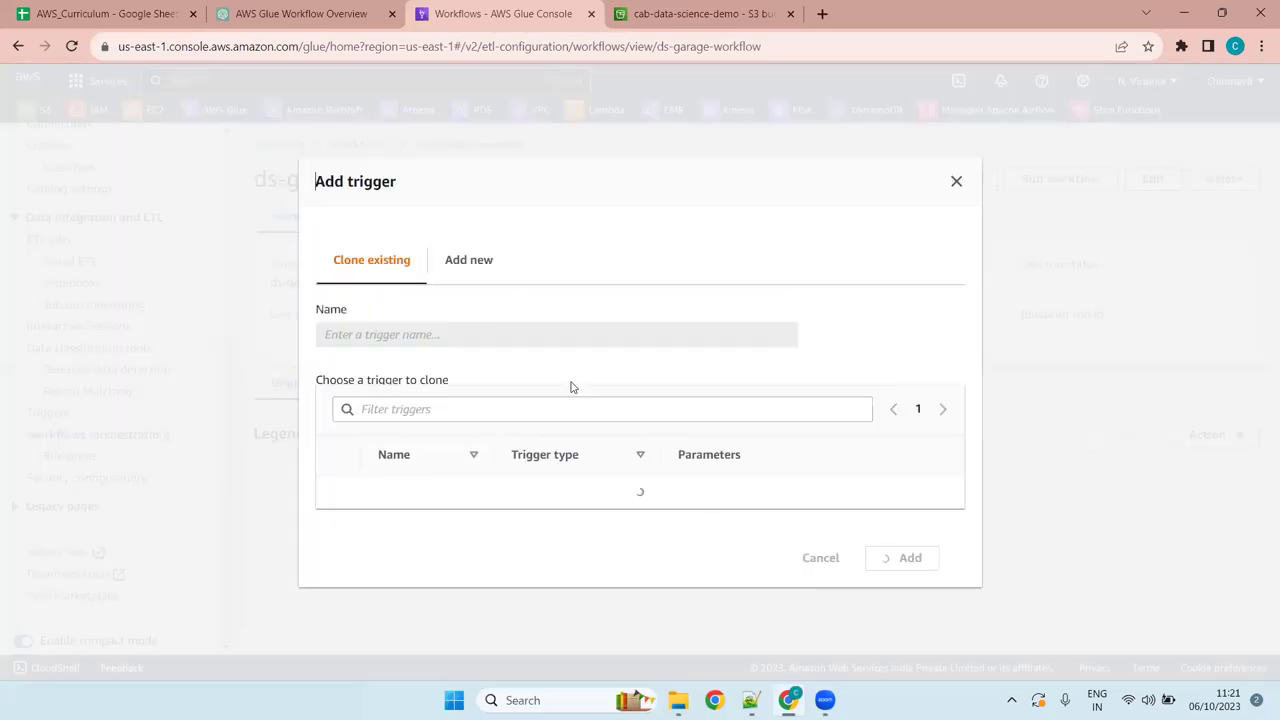
click(485, 254)
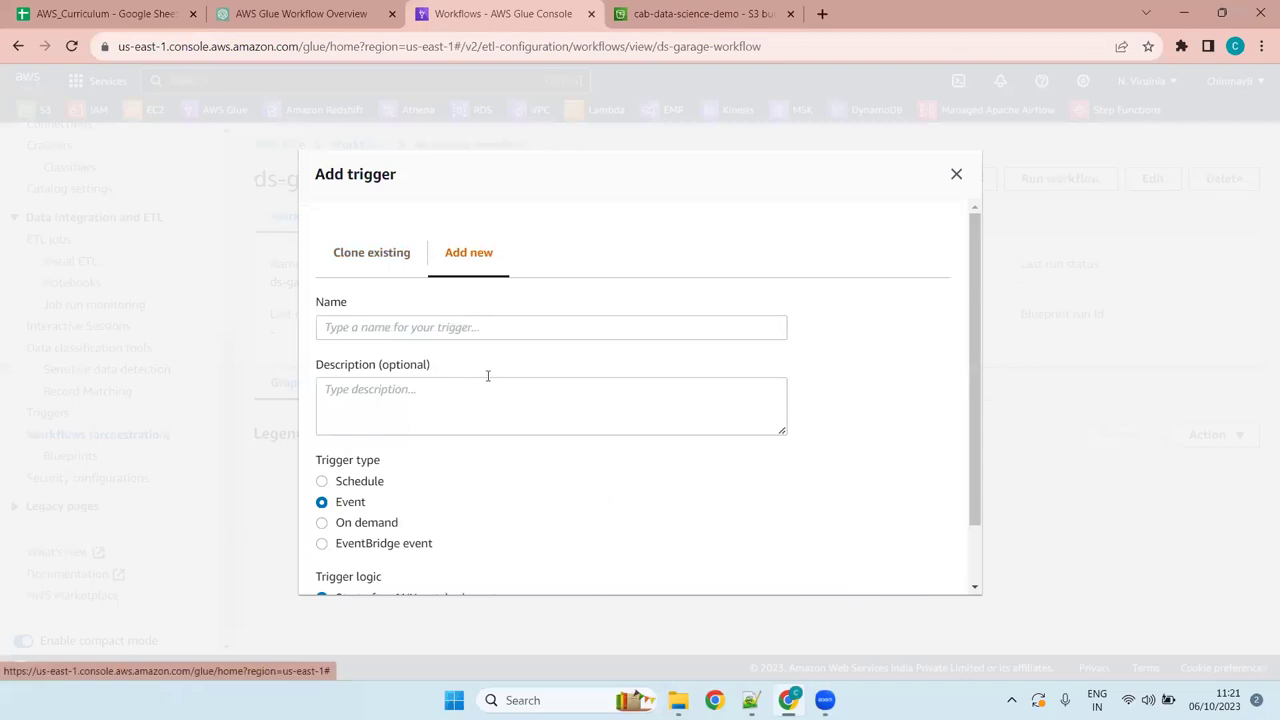
click(417, 330)
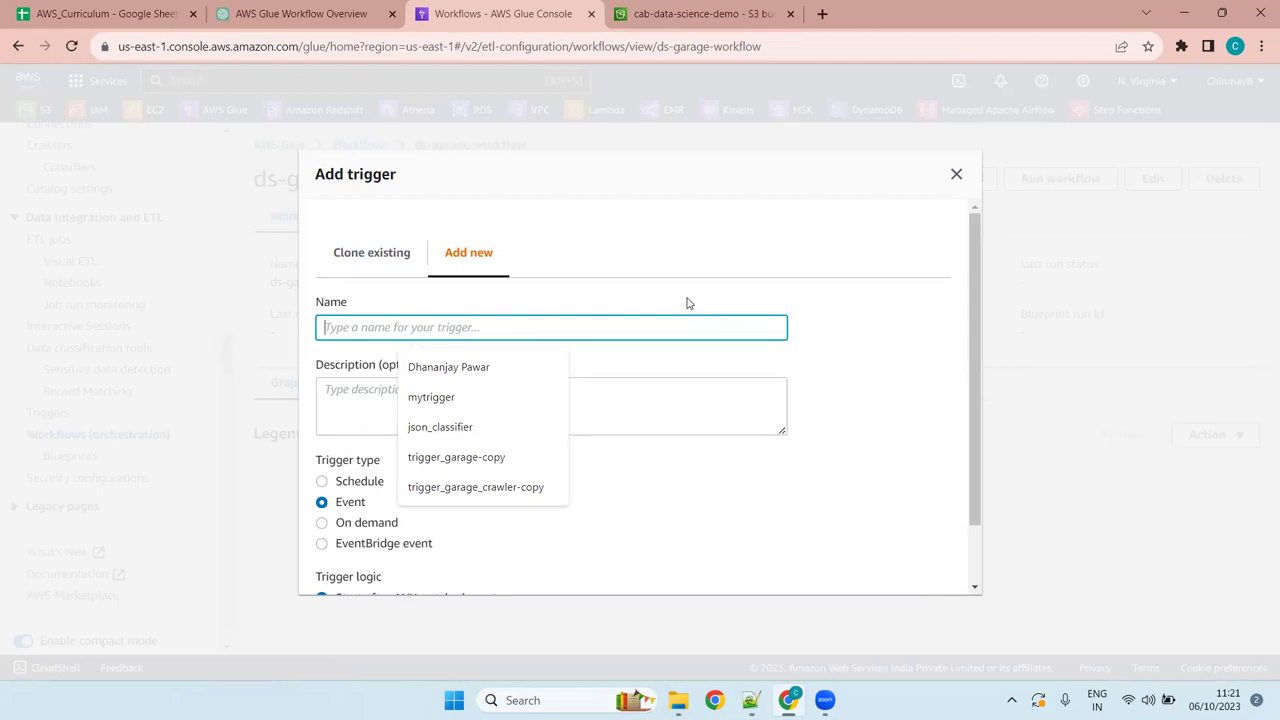
text(sta)
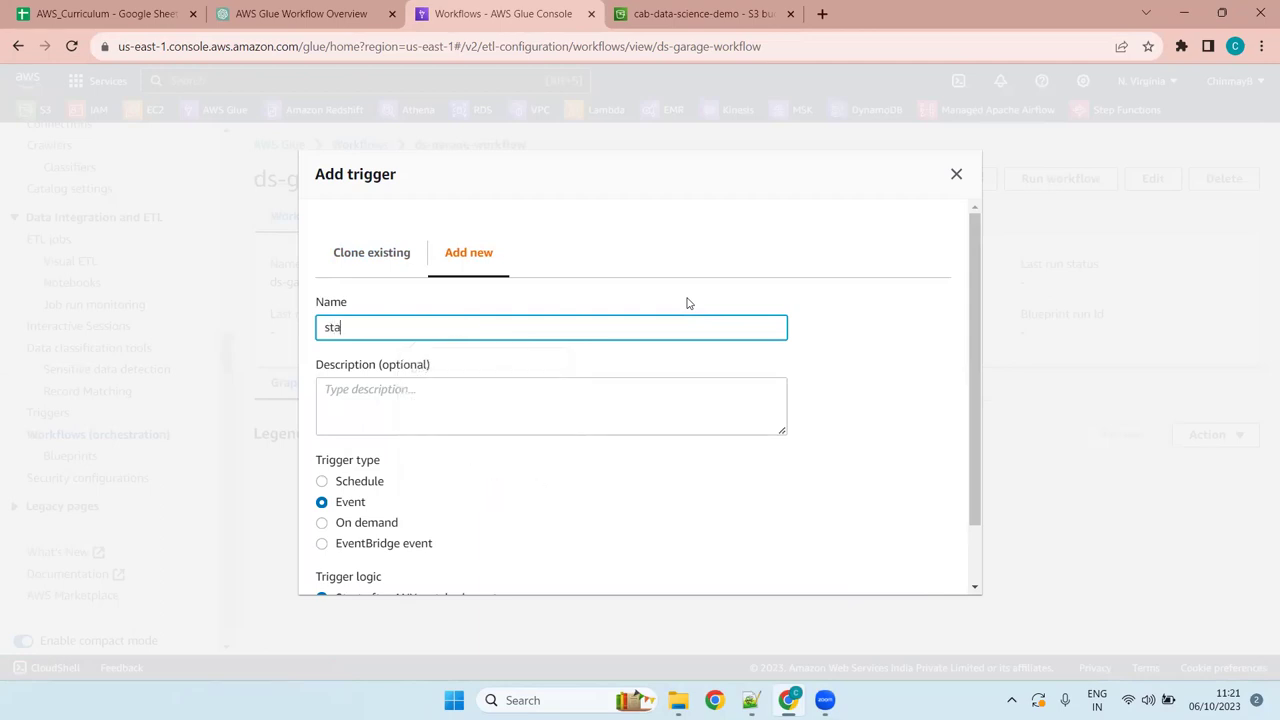
text(r-workflow-trigger)
drag(977, 352, 970, 420)
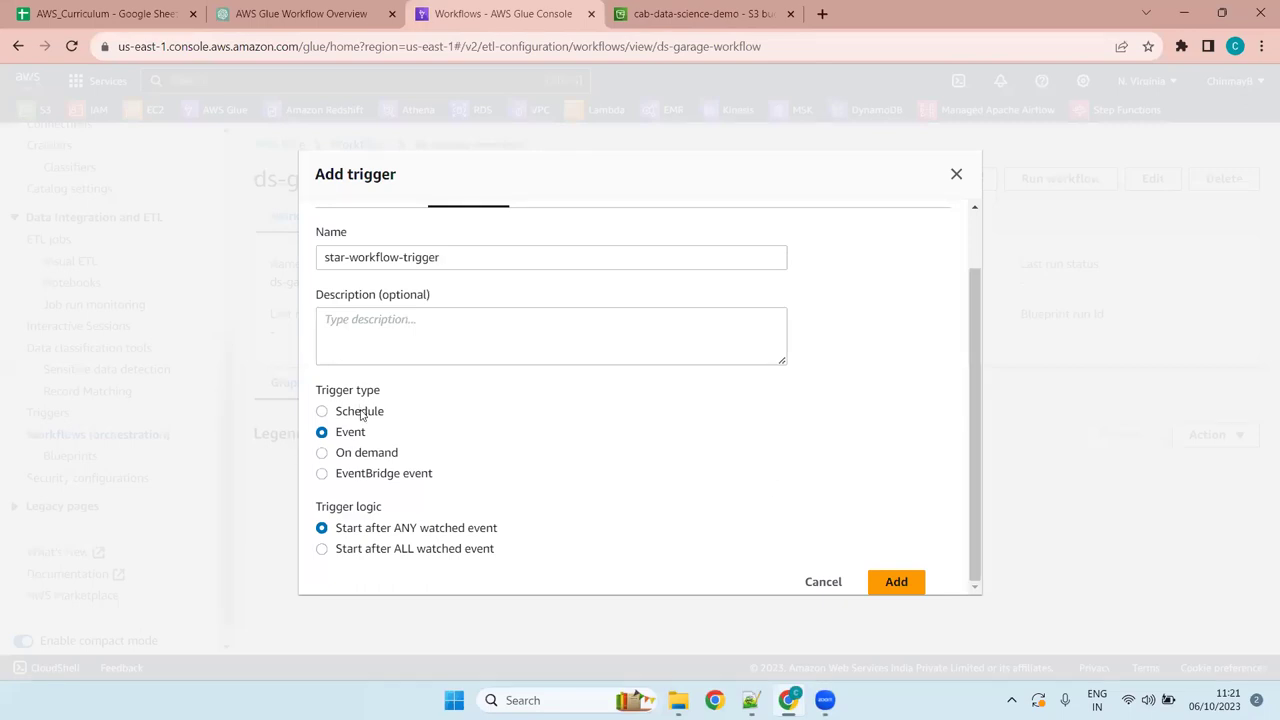
click(345, 455)
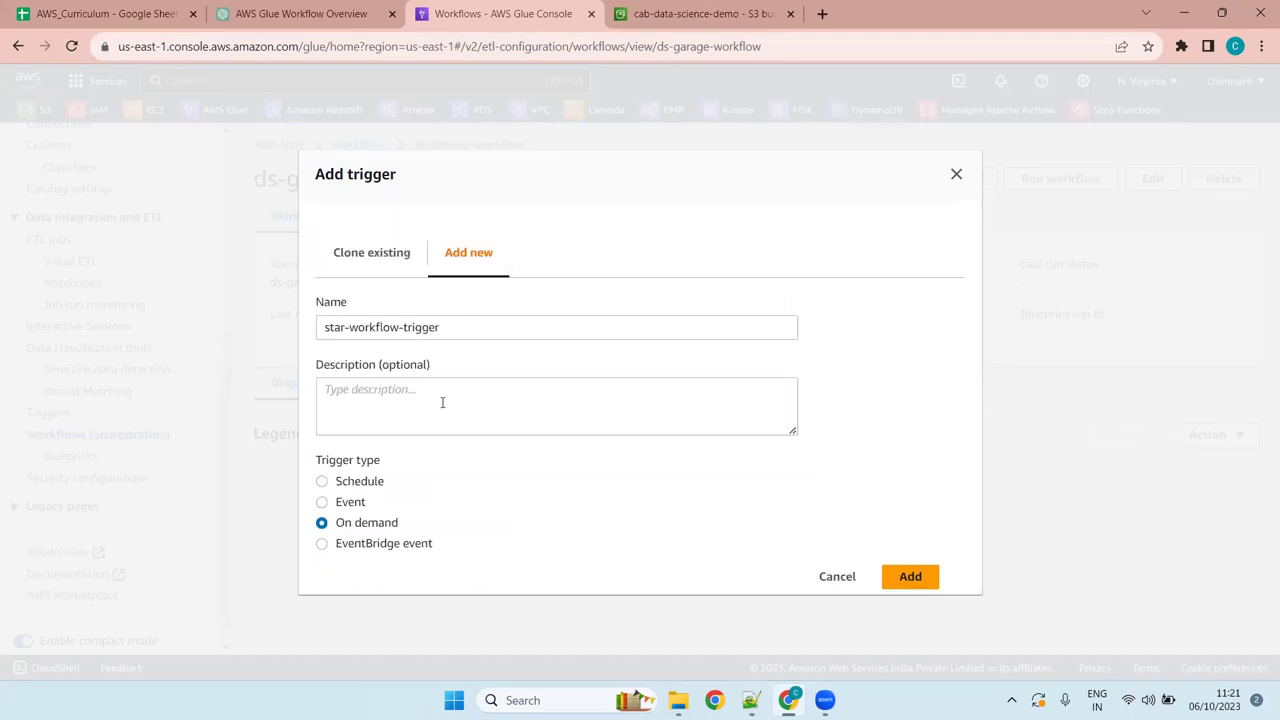
click(910, 578)
click(910, 577)
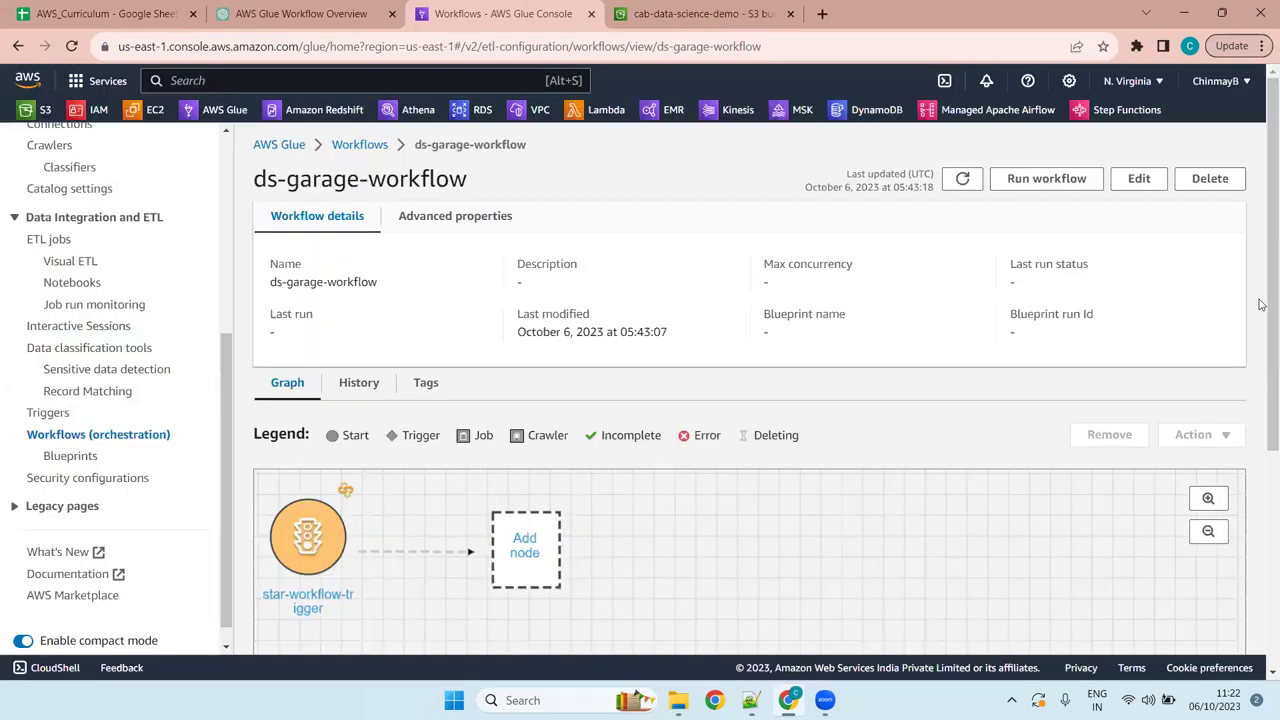
Switch to the Notepad++ notes and add an indented "-2 Components:" line under "D]Glue Workflows:"
scroll(1260, 290, down, 2)
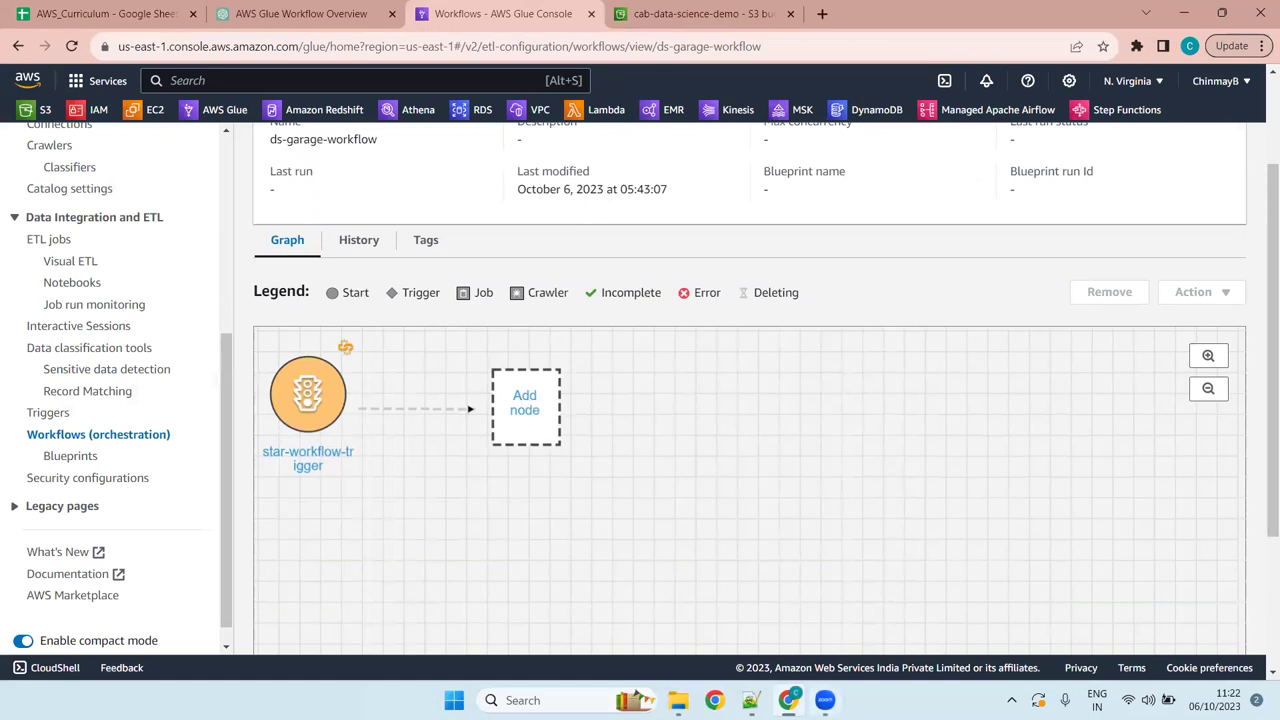
click(750, 700)
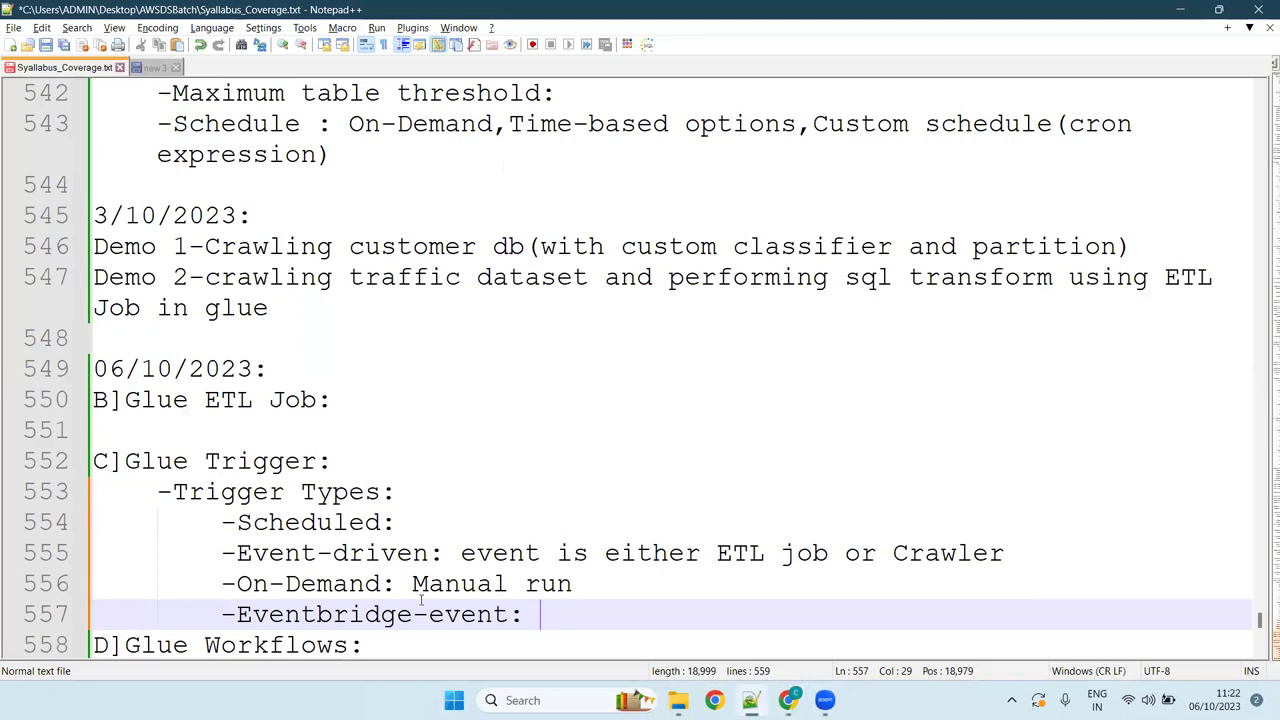
click(400, 650)
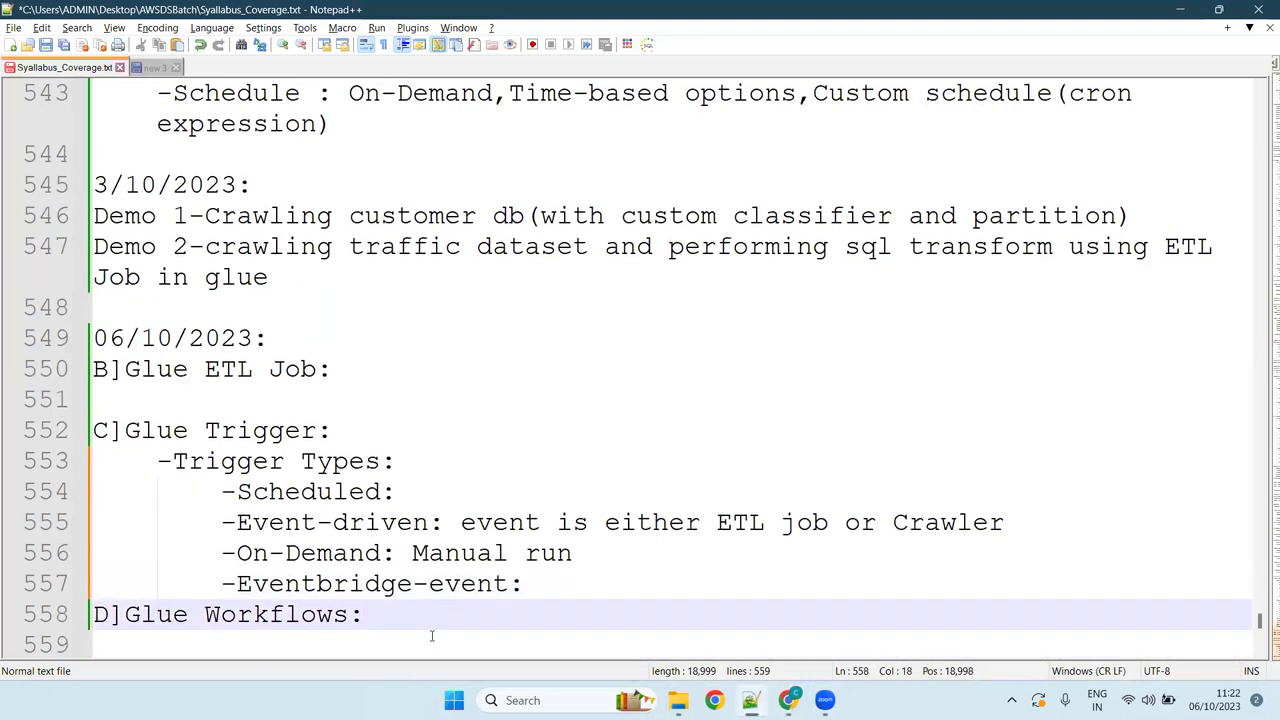
key(Return)
key(Tab)
text(-)
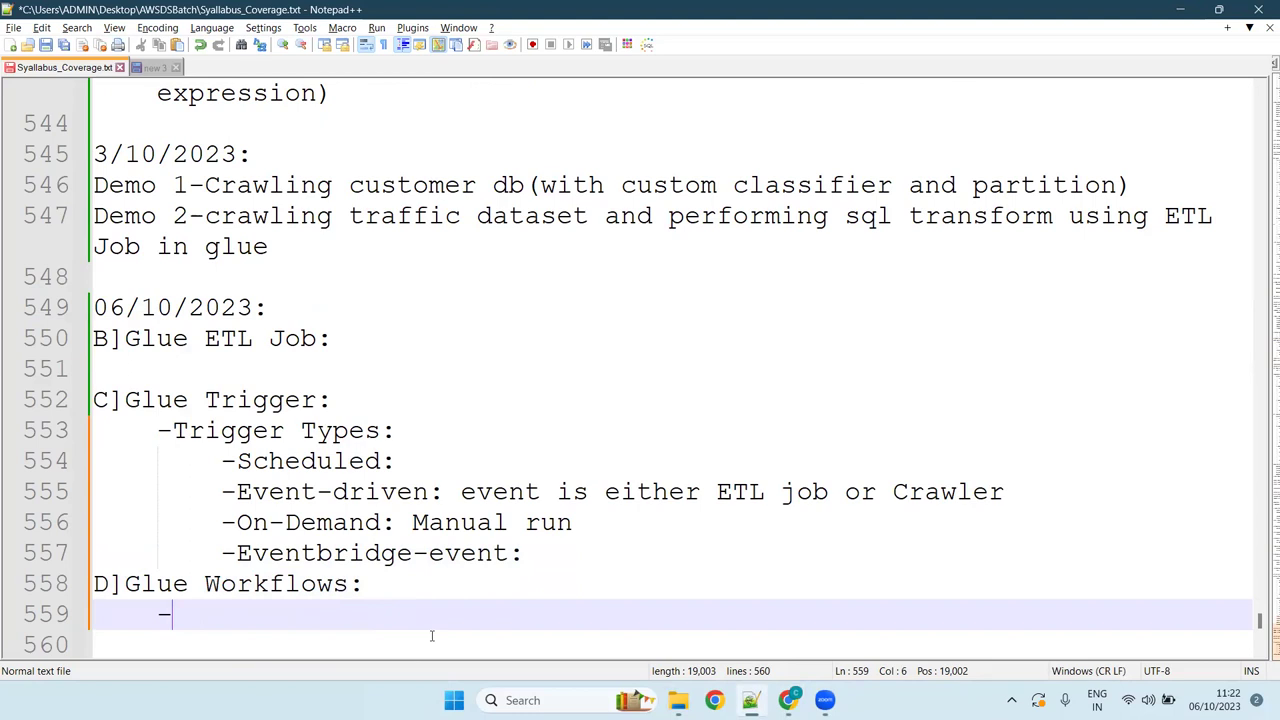
text(2 Compon)
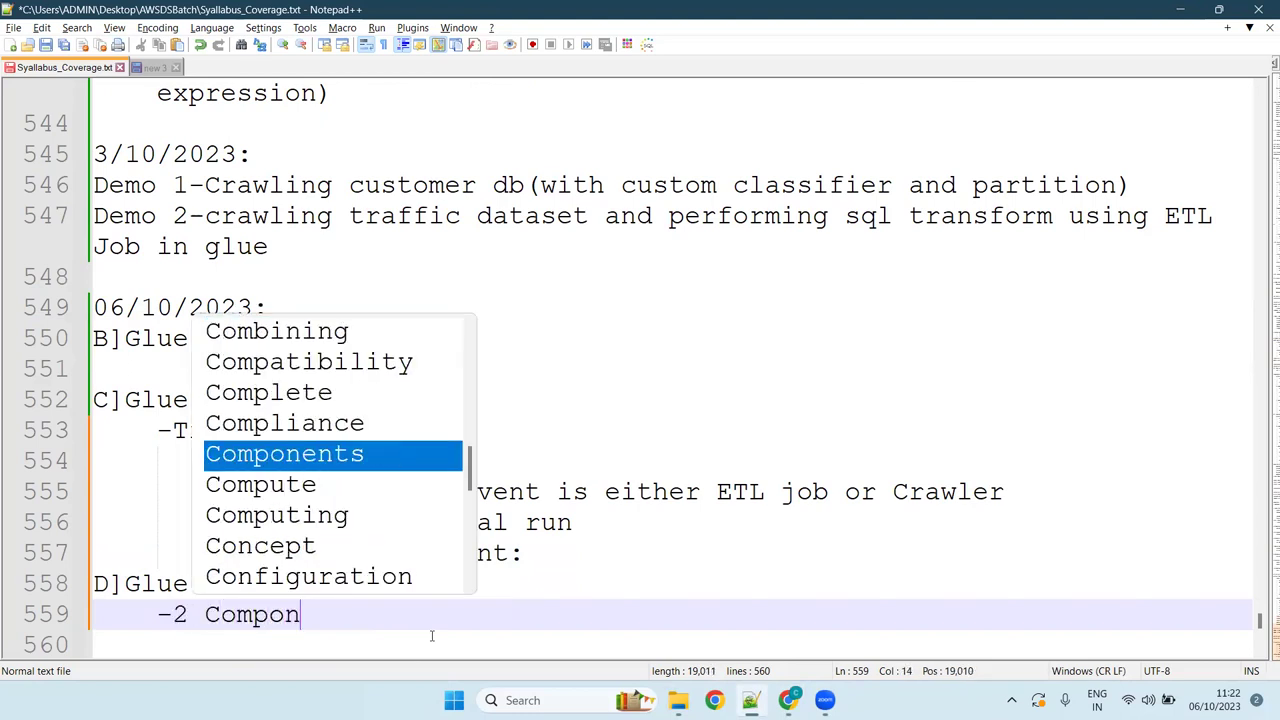
text(ents:)
key(Return)
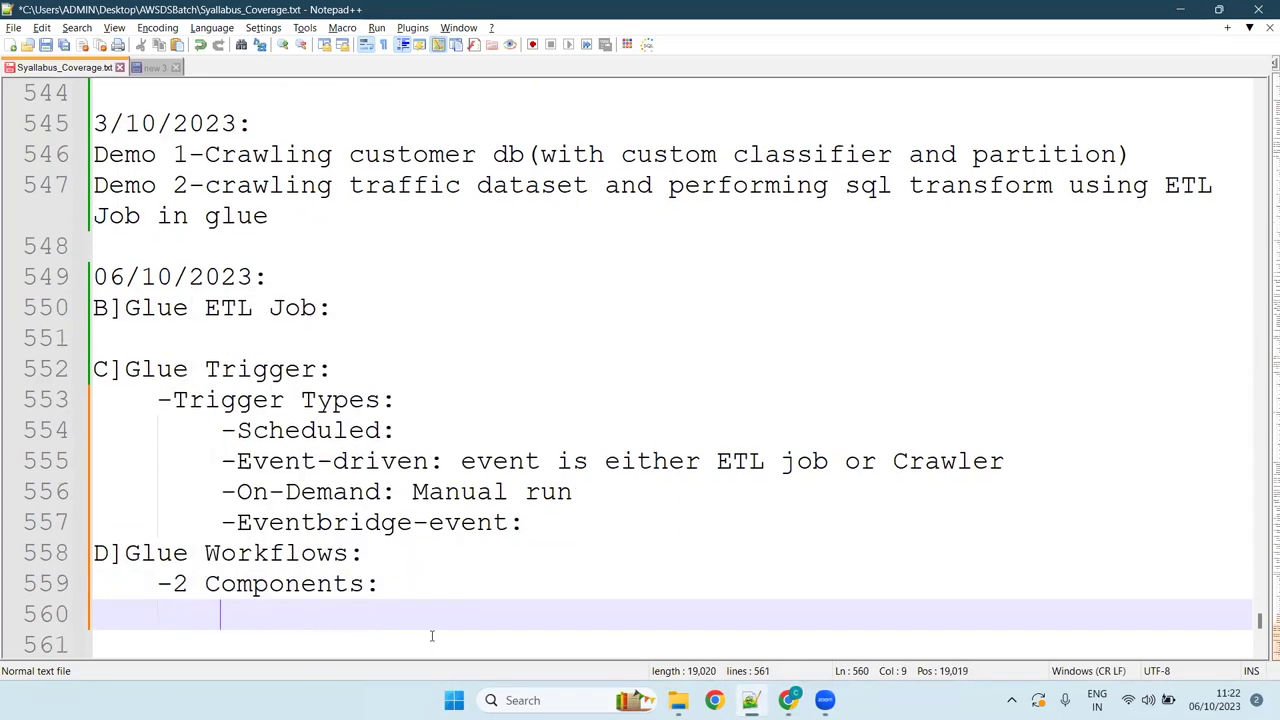
List "1]Triggers" and "2]Nodes : jobs or cralwer" under the "-2 Components:" line
text(1])
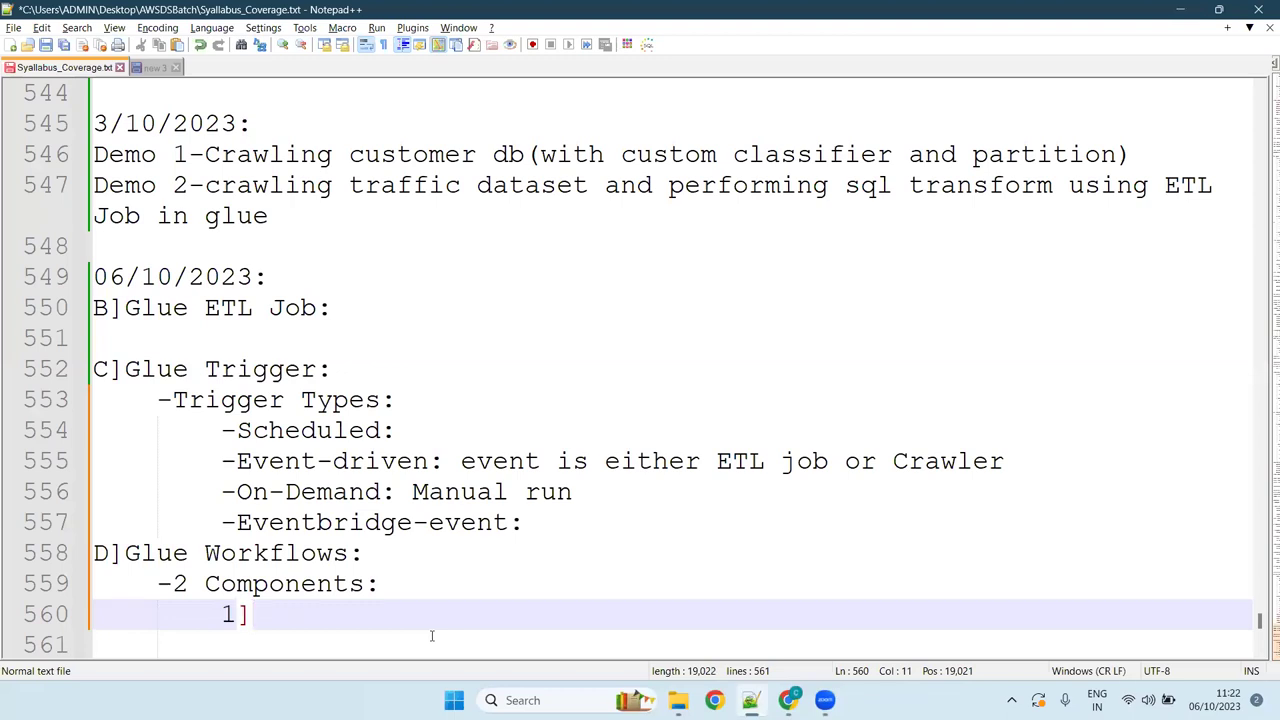
text(Triggers)
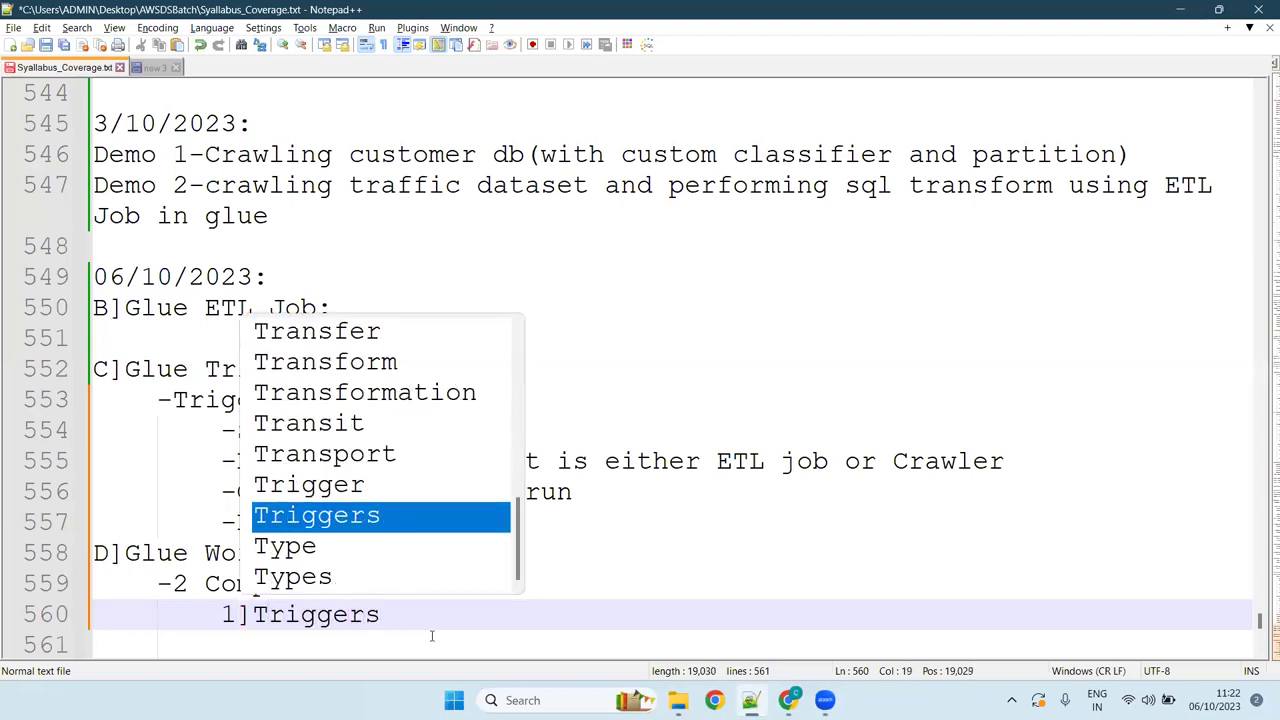
key(Return)
key(Return)
text(2]Node)
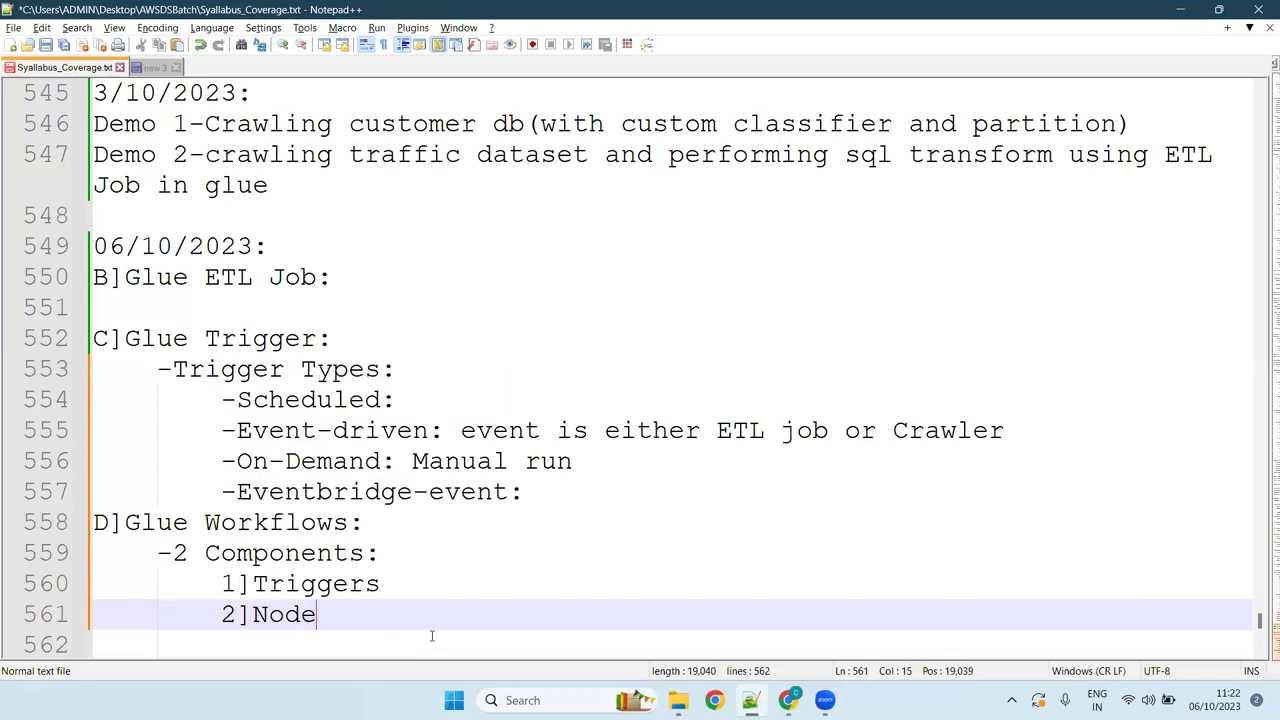
text(s : j)
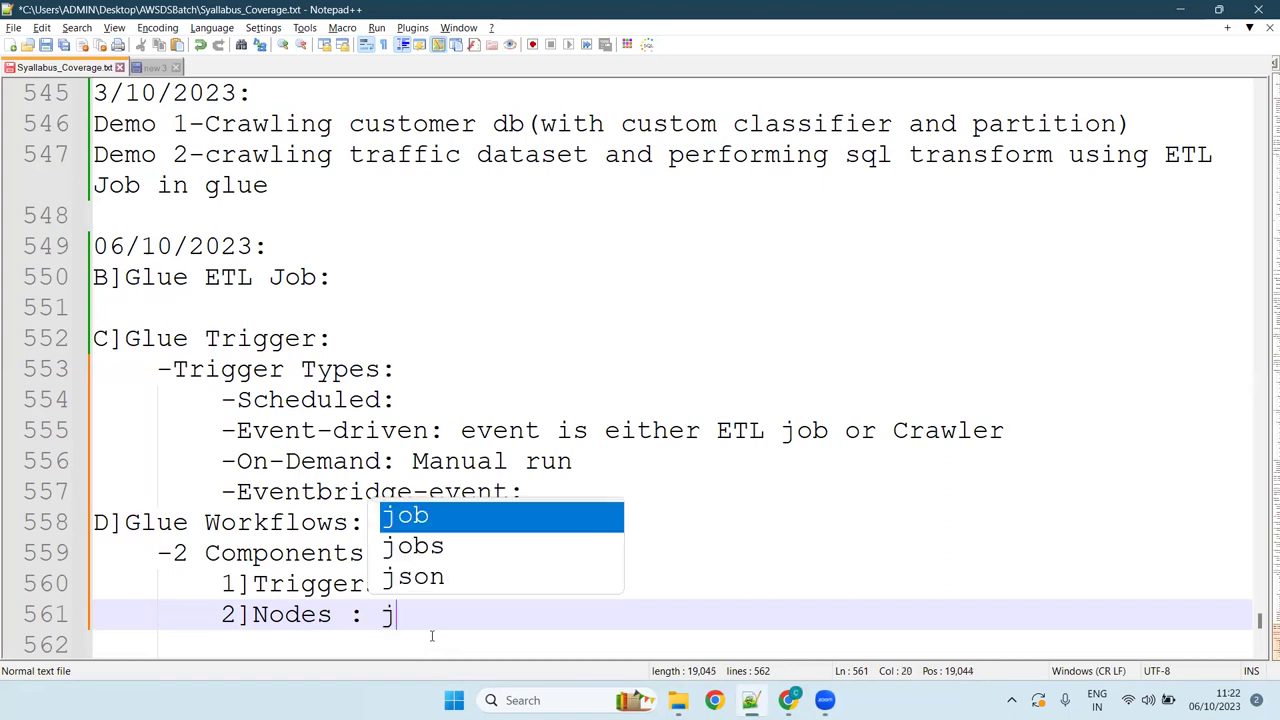
text(obs or cr)
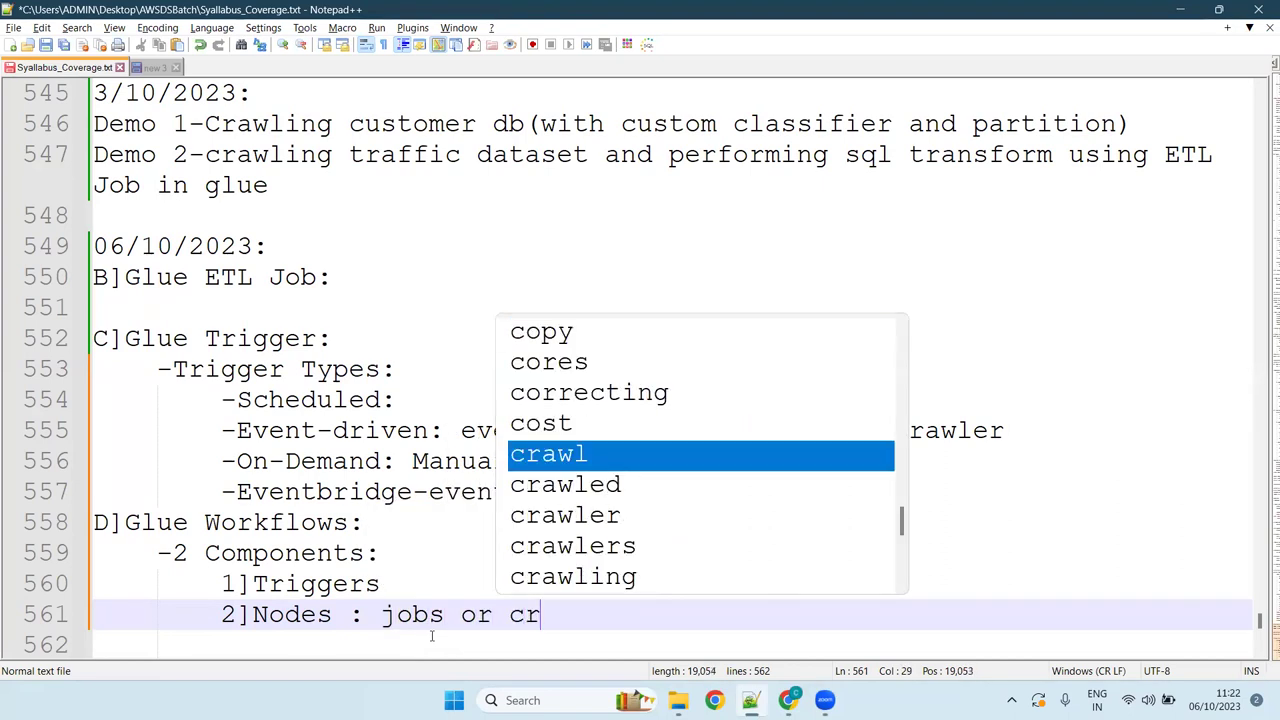
text(alwer)
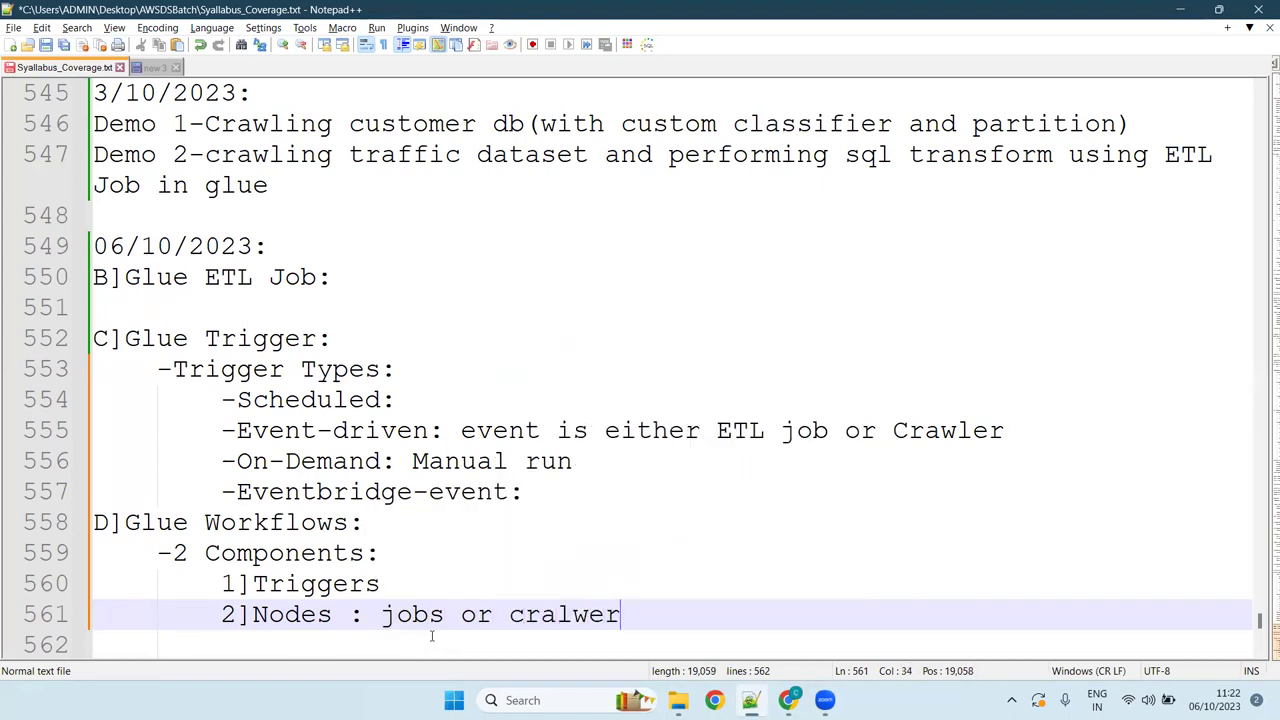
Correct the misspelled "cralwer" in the Nodes entry to "crawler"
key(Left)
key(Left)
key(Left)
key(Left)
key(Left)
key(Right)
key(Right)
key(BackSpace)
key(Right)
text(l)
key(Right)
key(Right)
key(Up)
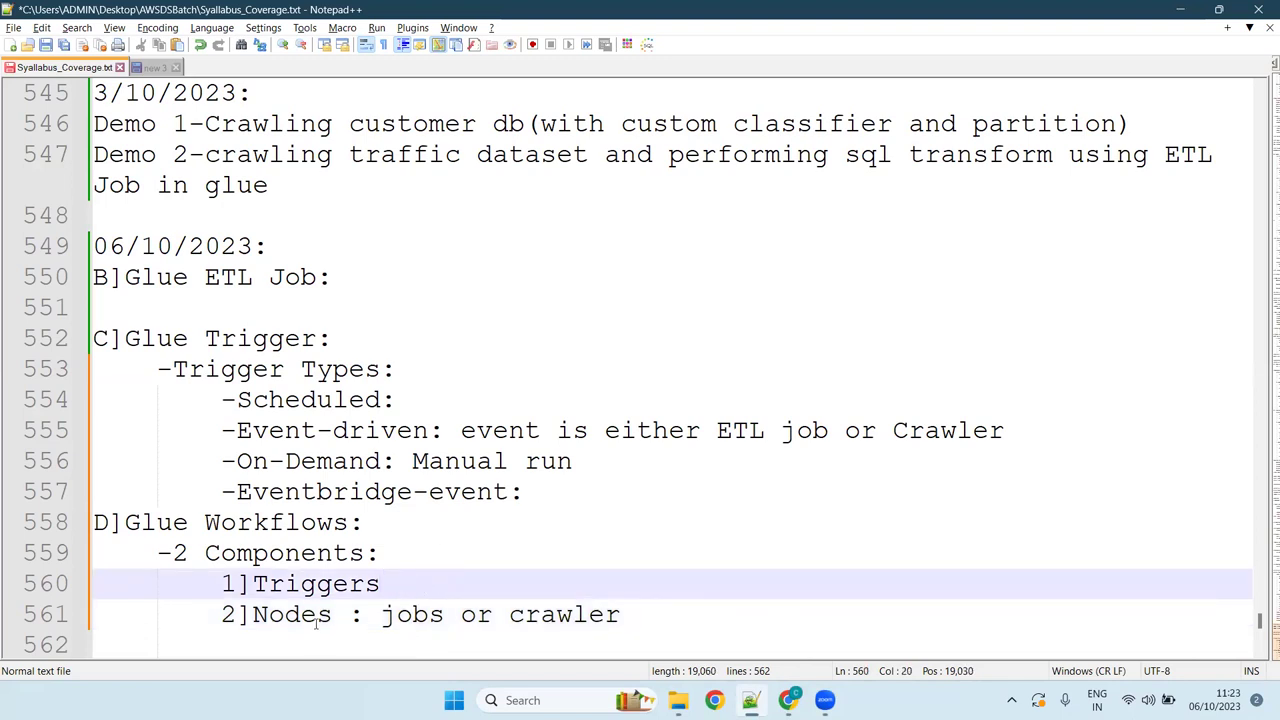
Switch to the Glue console in Chrome and add Garage_crawler as the node started by star-workflow-trigger
click(789, 700)
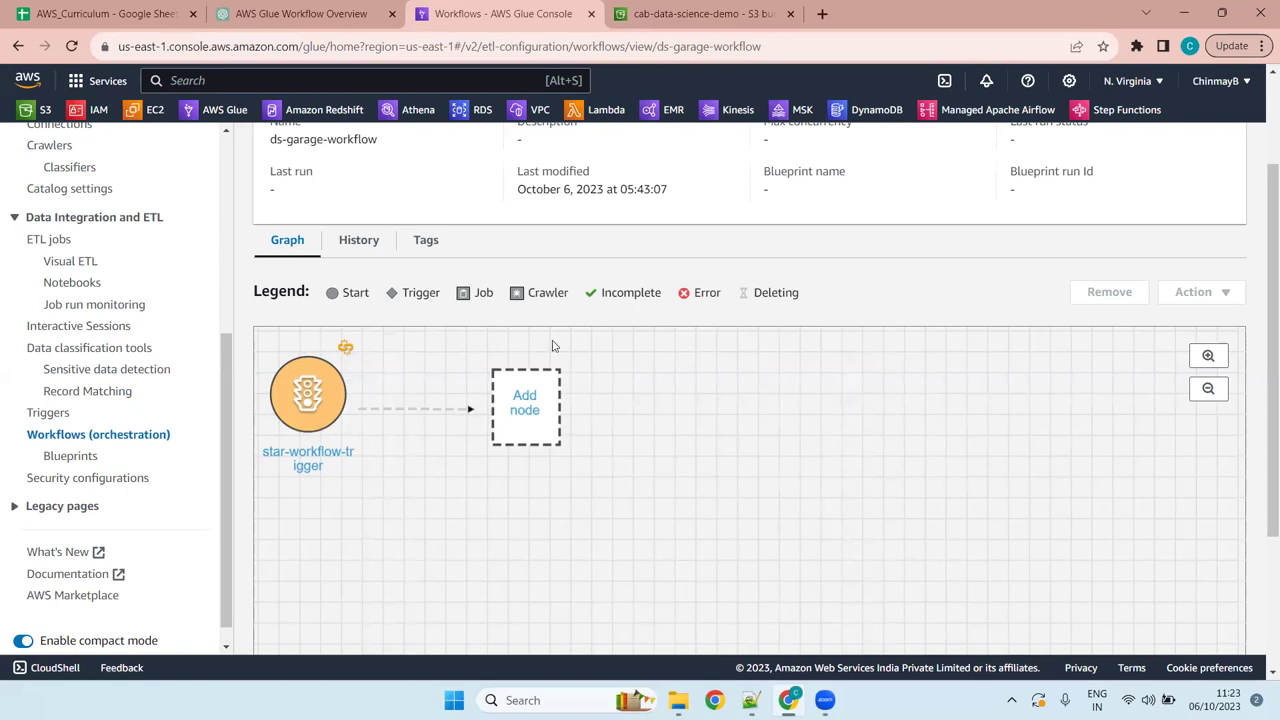
scroll(542, 255, up, 2)
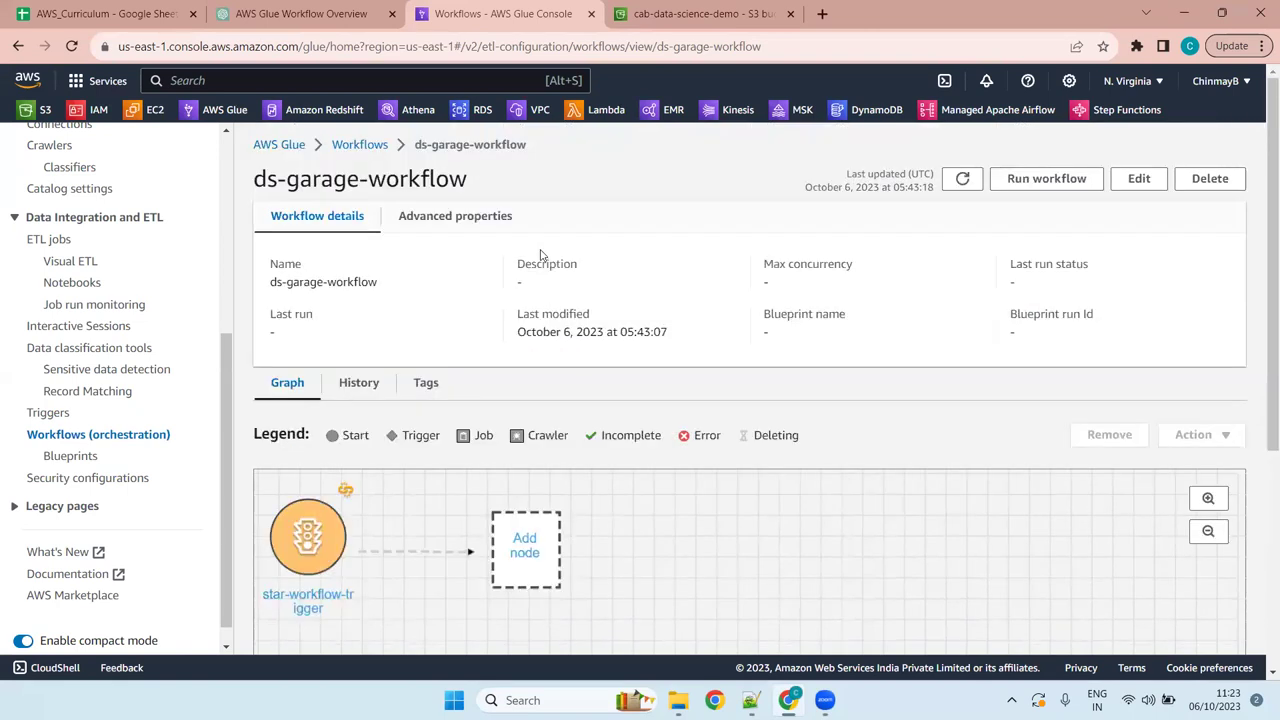
click(527, 544)
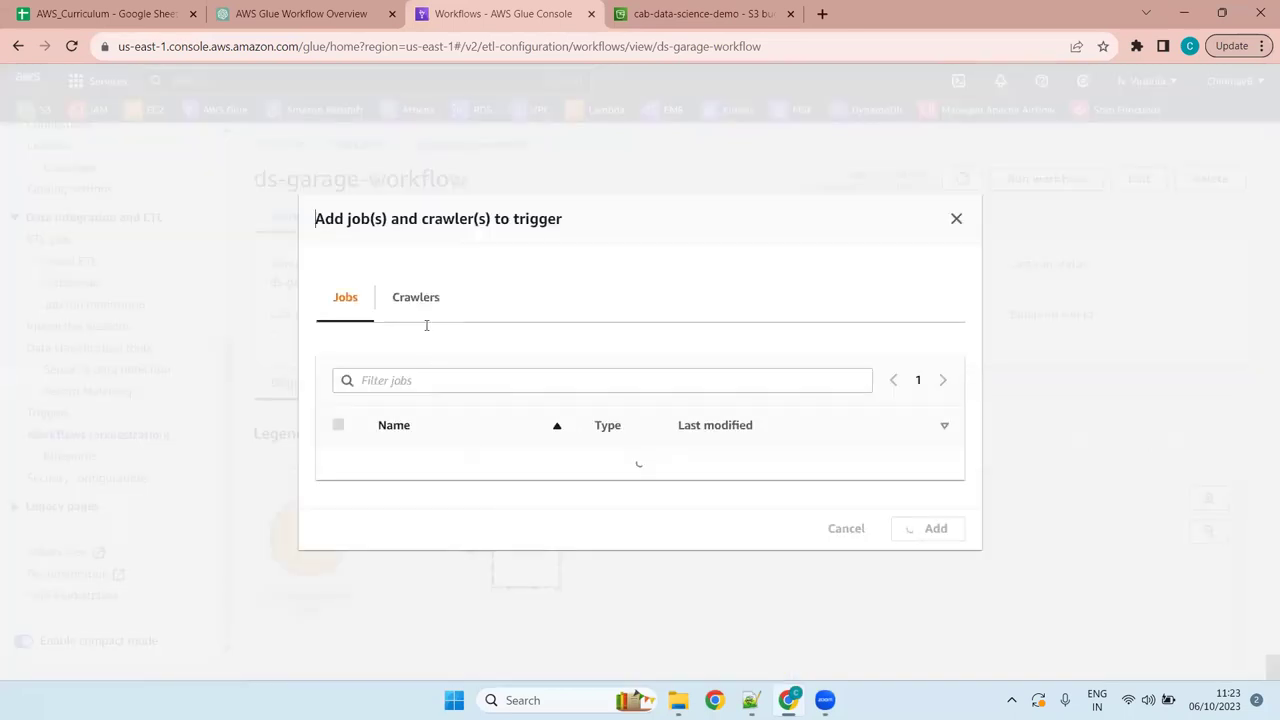
click(424, 238)
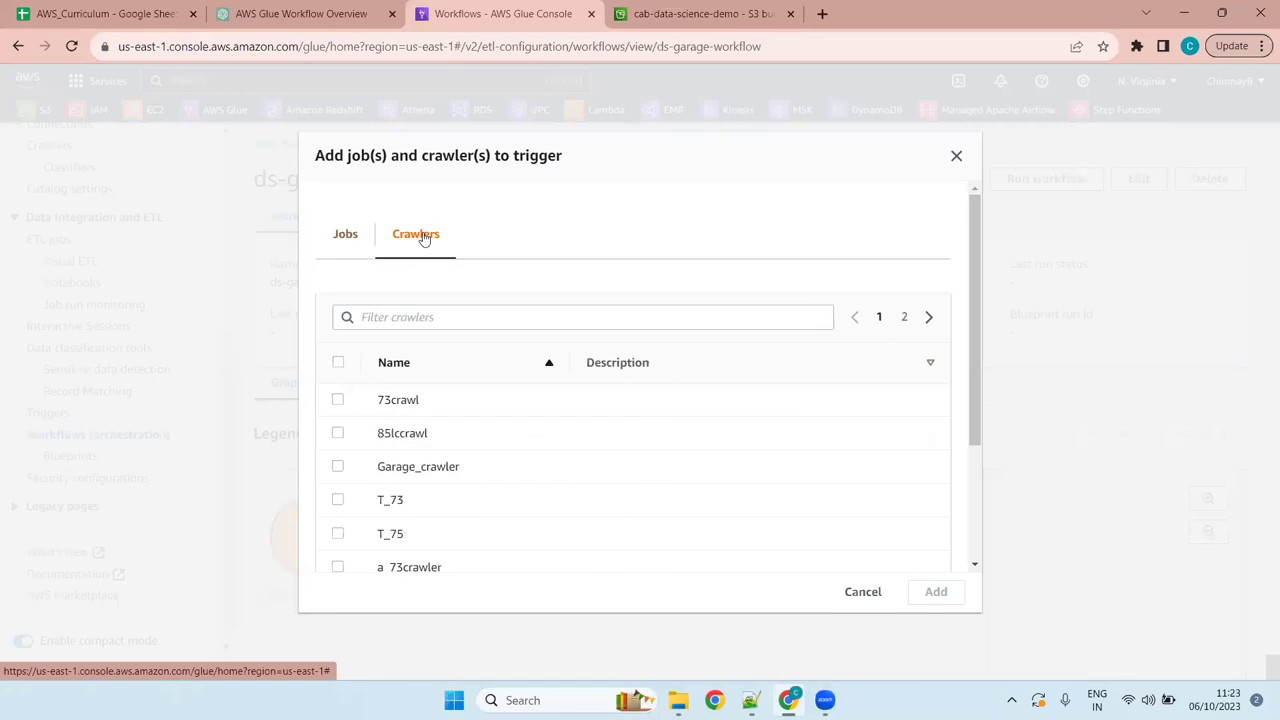
click(337, 467)
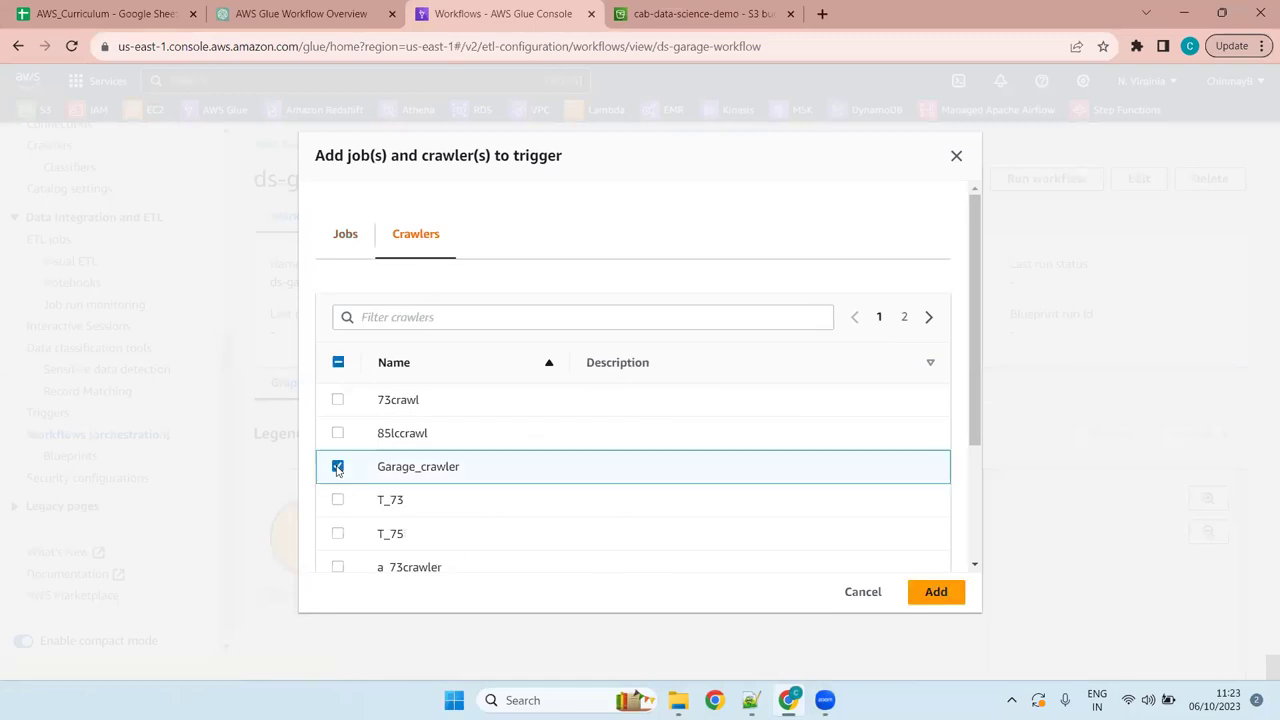
click(936, 592)
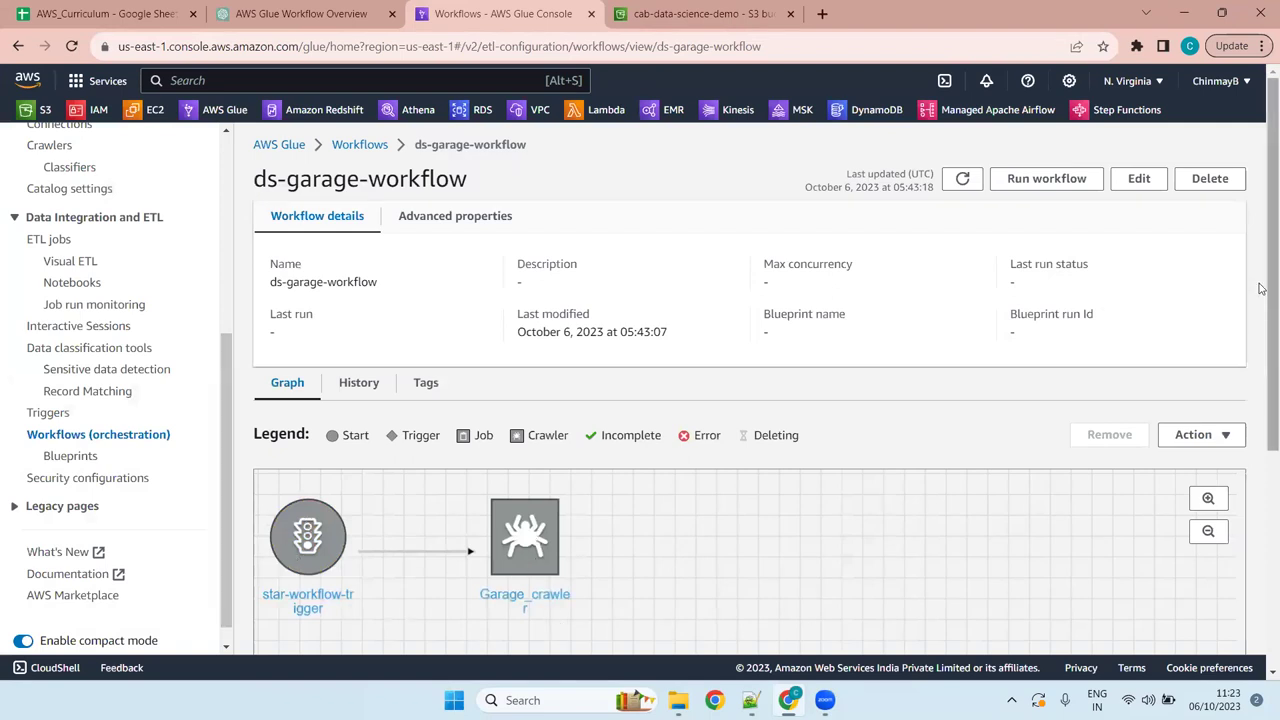
drag(1262, 271, 1262, 386)
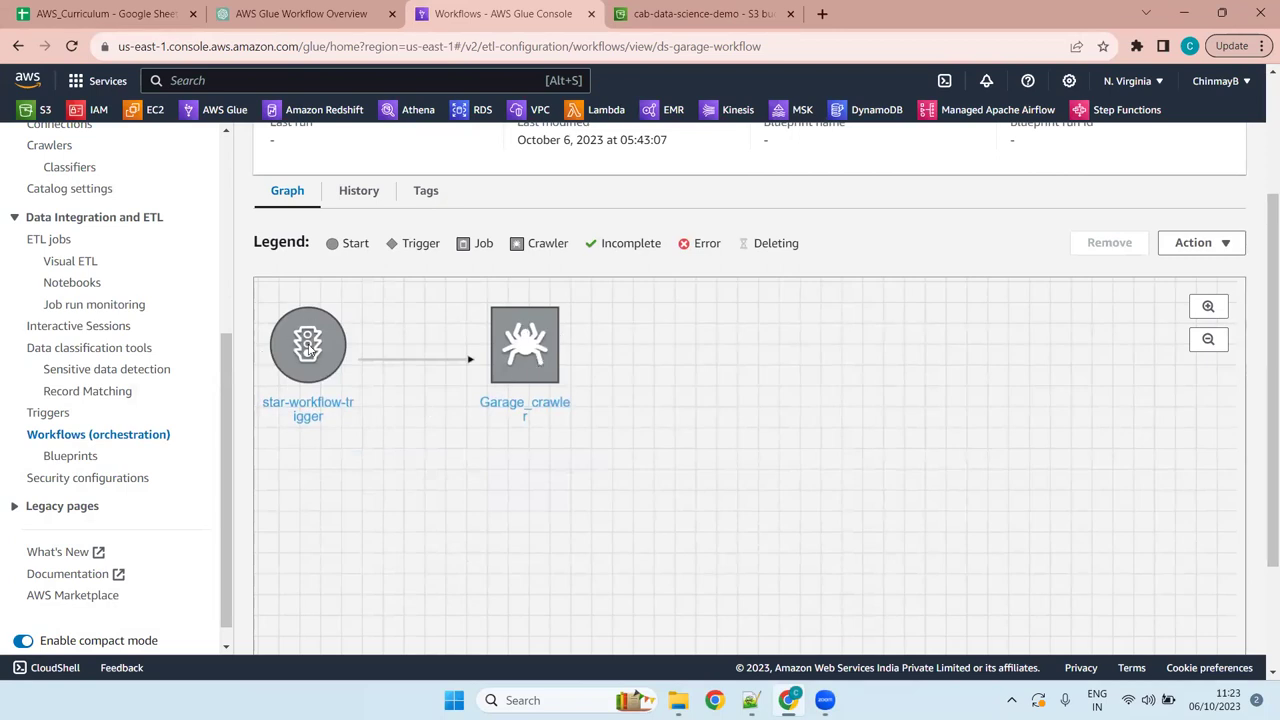
mouse_move(310, 350)
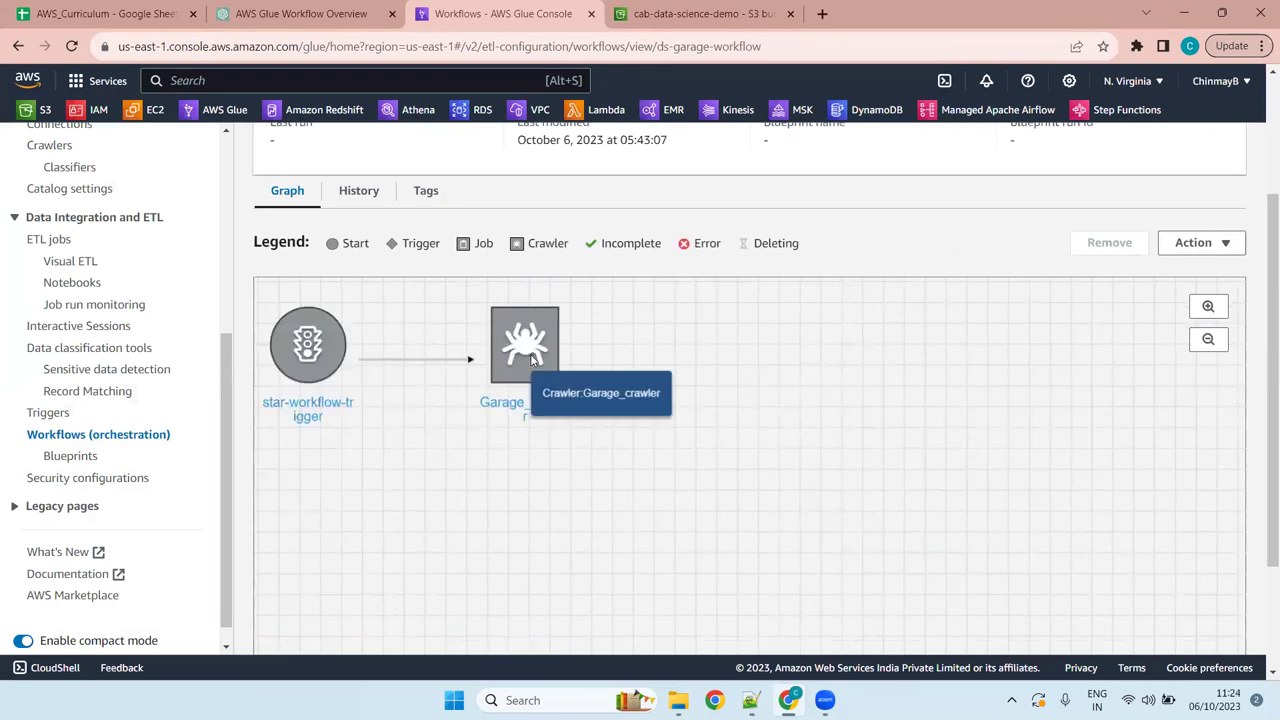
drag(1263, 250, 1262, 118)
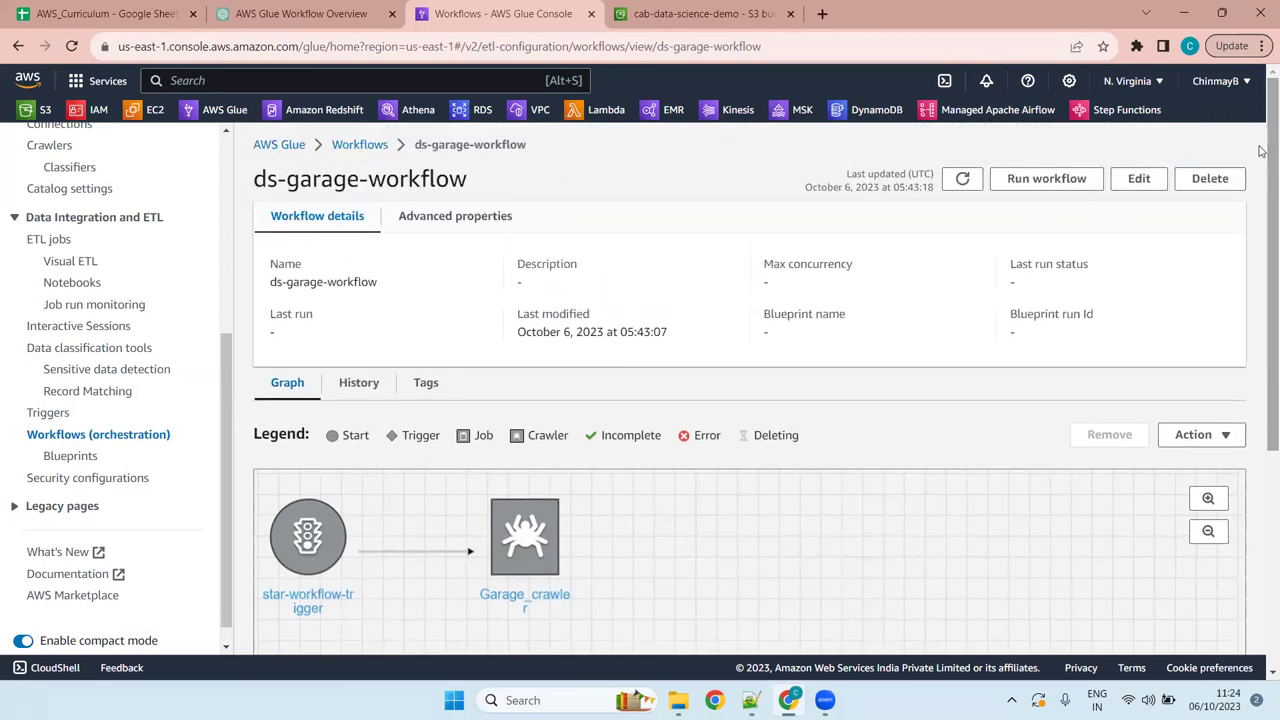
drag(1262, 150, 1262, 209)
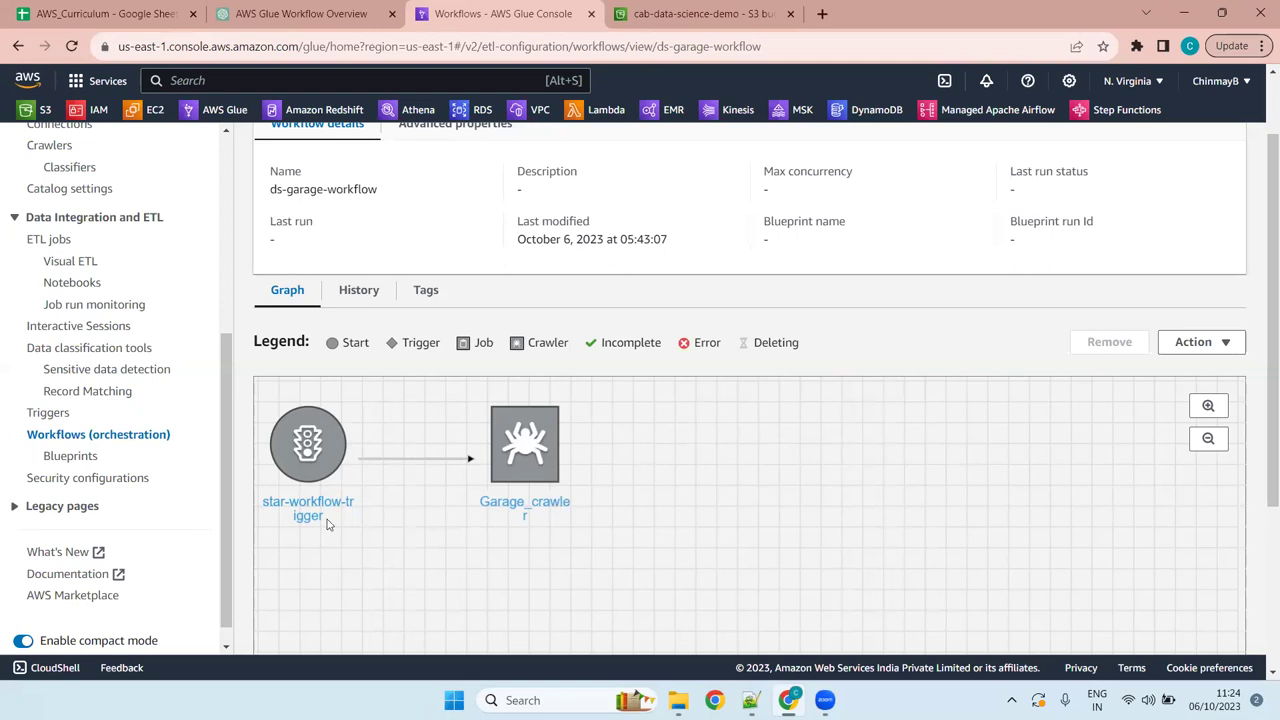
Start a new trigger from the Glue Triggers page, named ETL-job-trigger with the Job or crawler event type
click(48, 413)
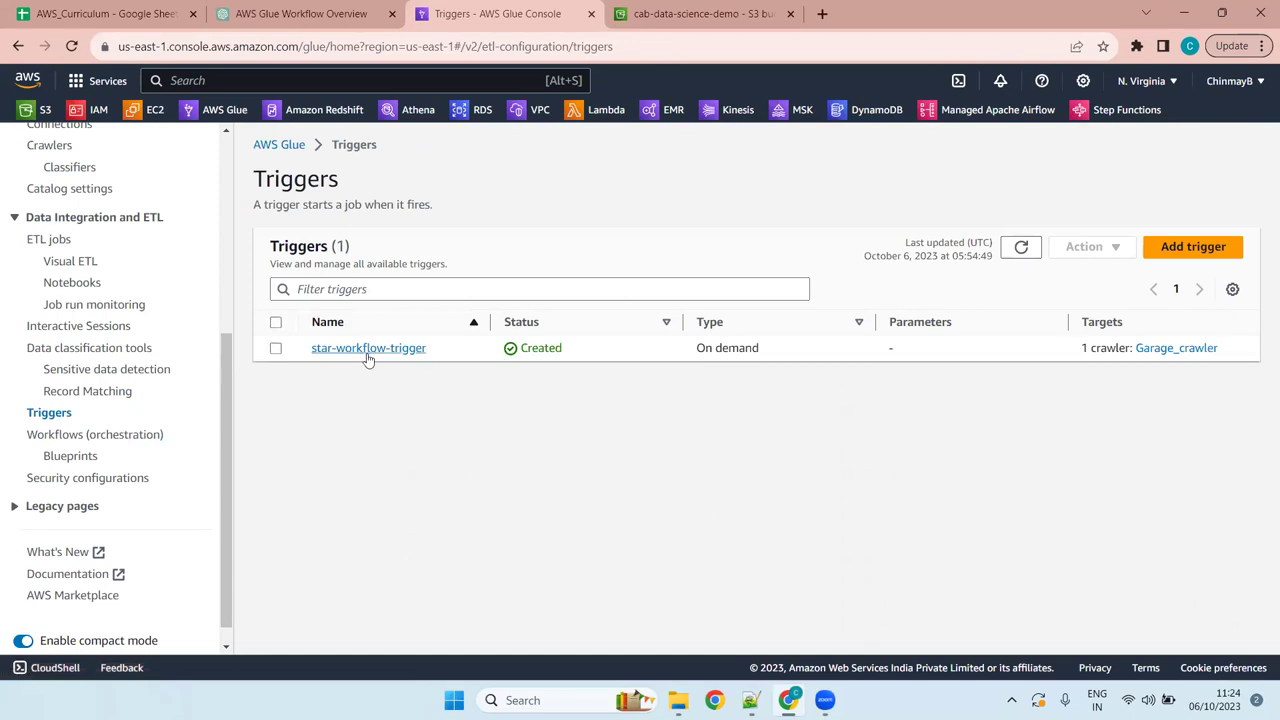
click(1216, 250)
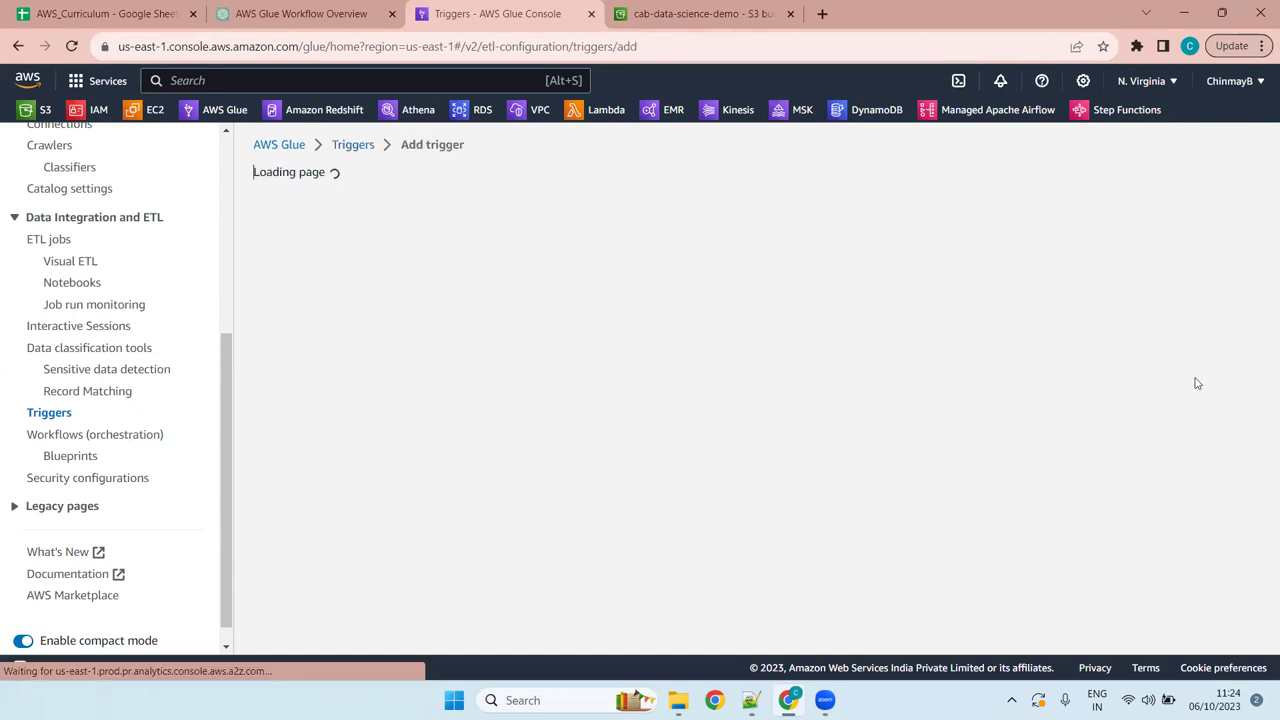
click(666, 287)
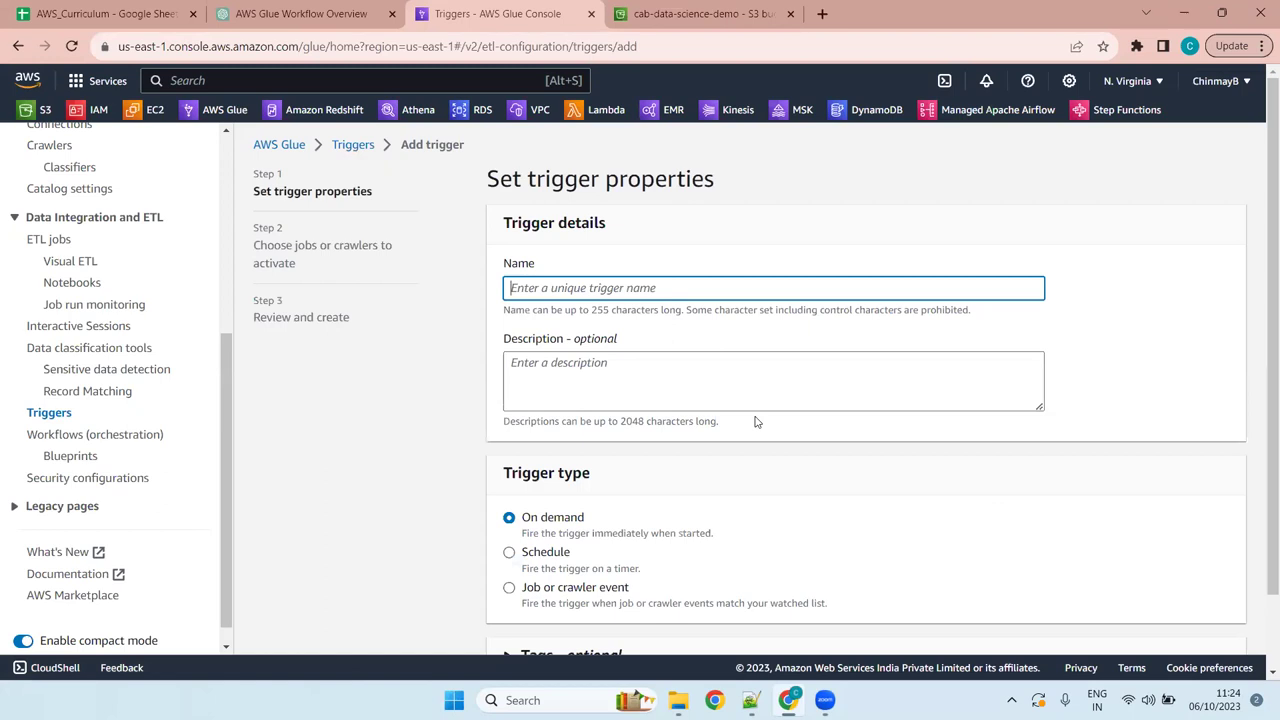
text(ETL-job)
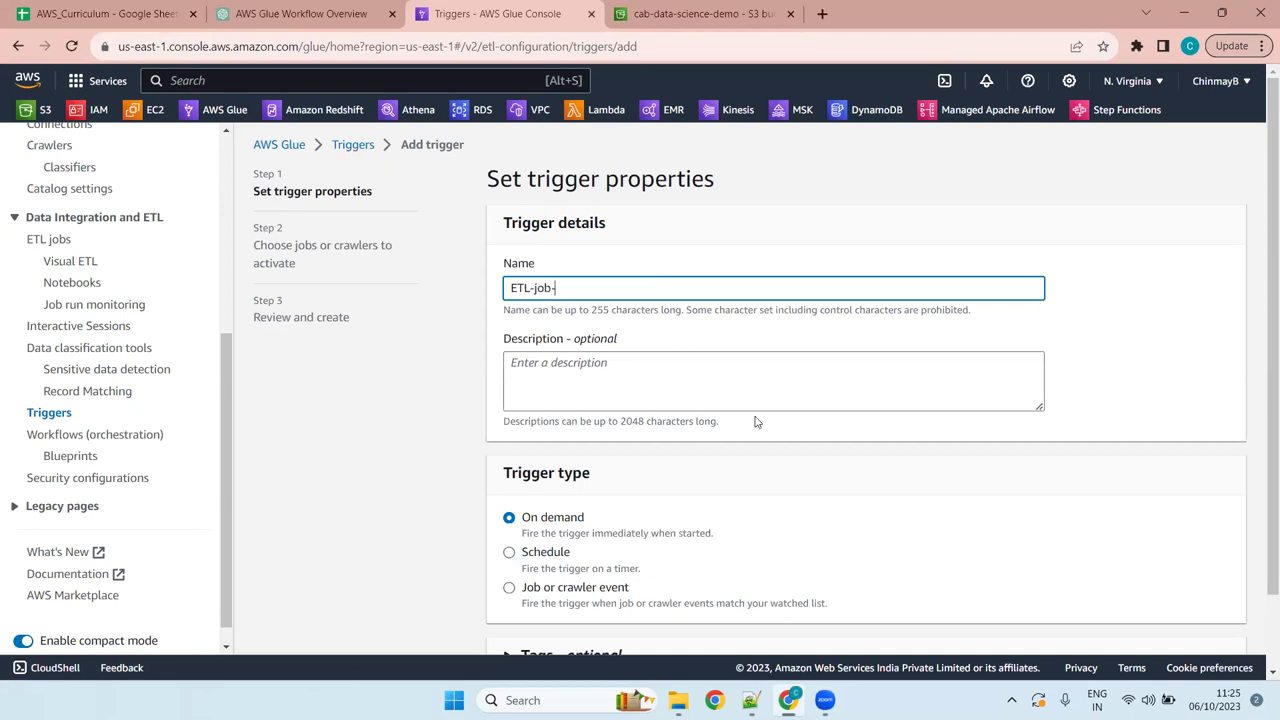
text(-trigger)
click(571, 601)
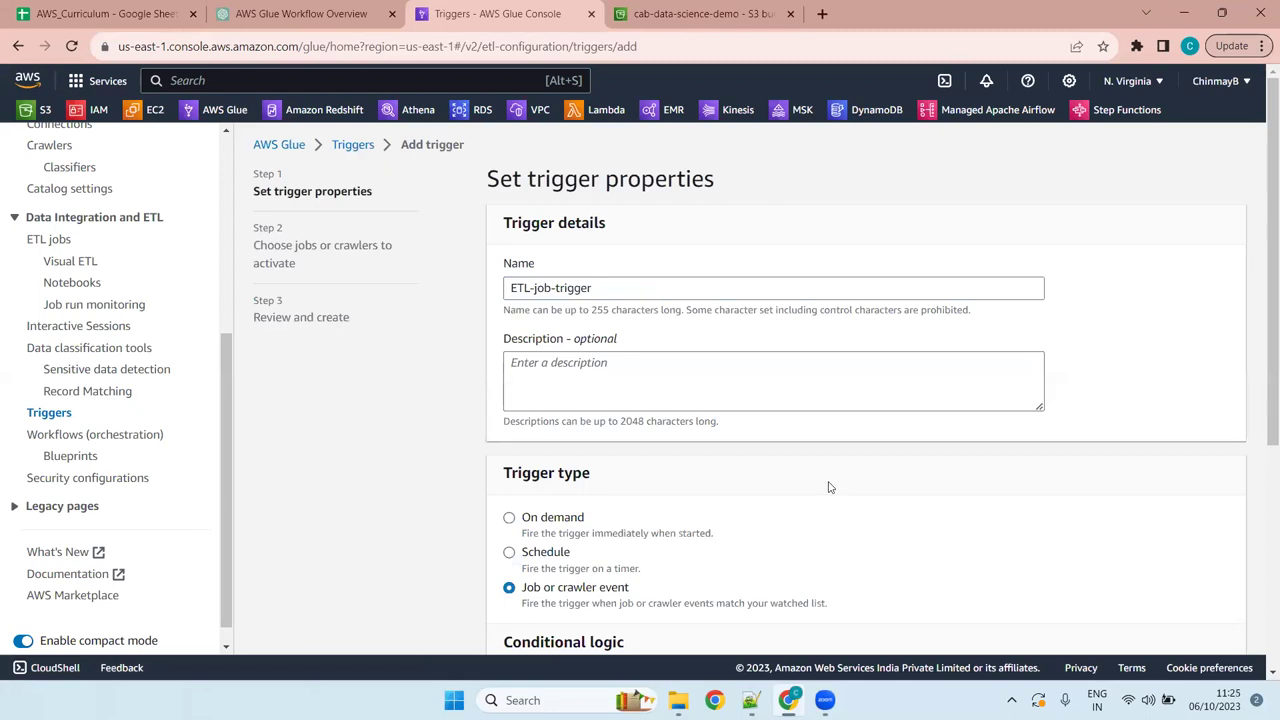
Duplicate the Add trigger tab and bring up the ds-garage-workflow graph in the copy
drag(1258, 214, 1262, 325)
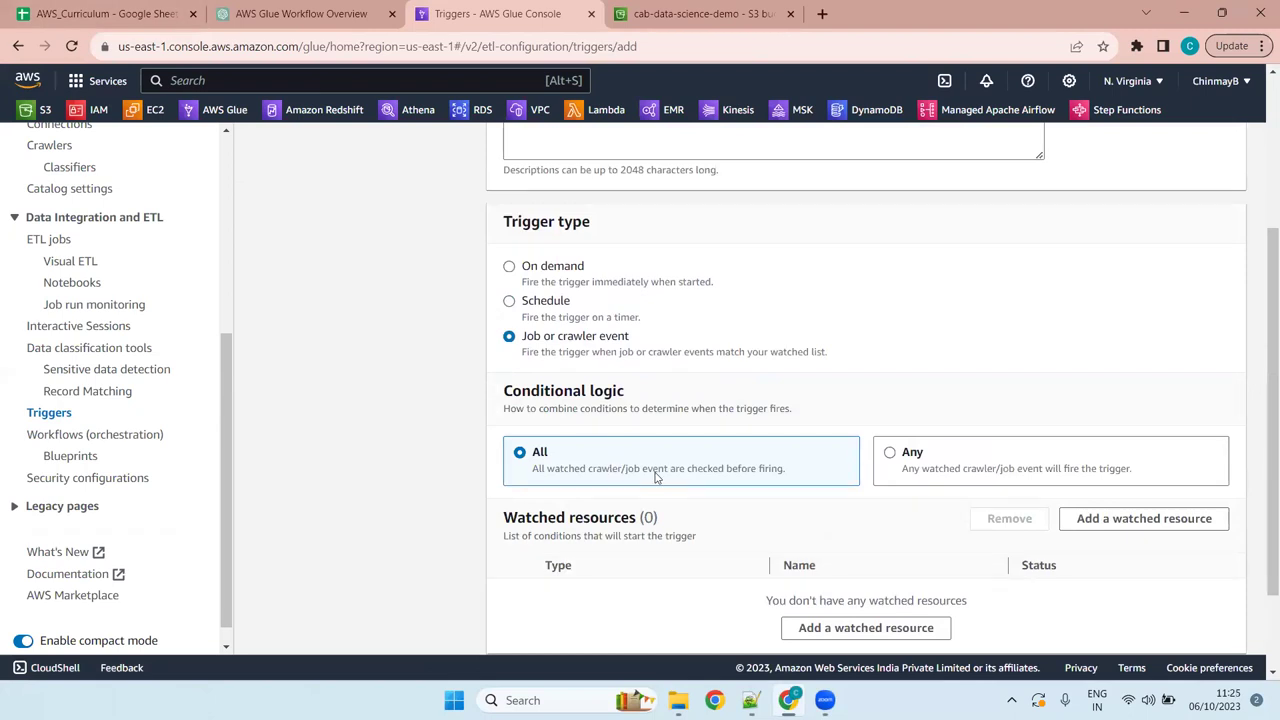
mouse_move(789, 700)
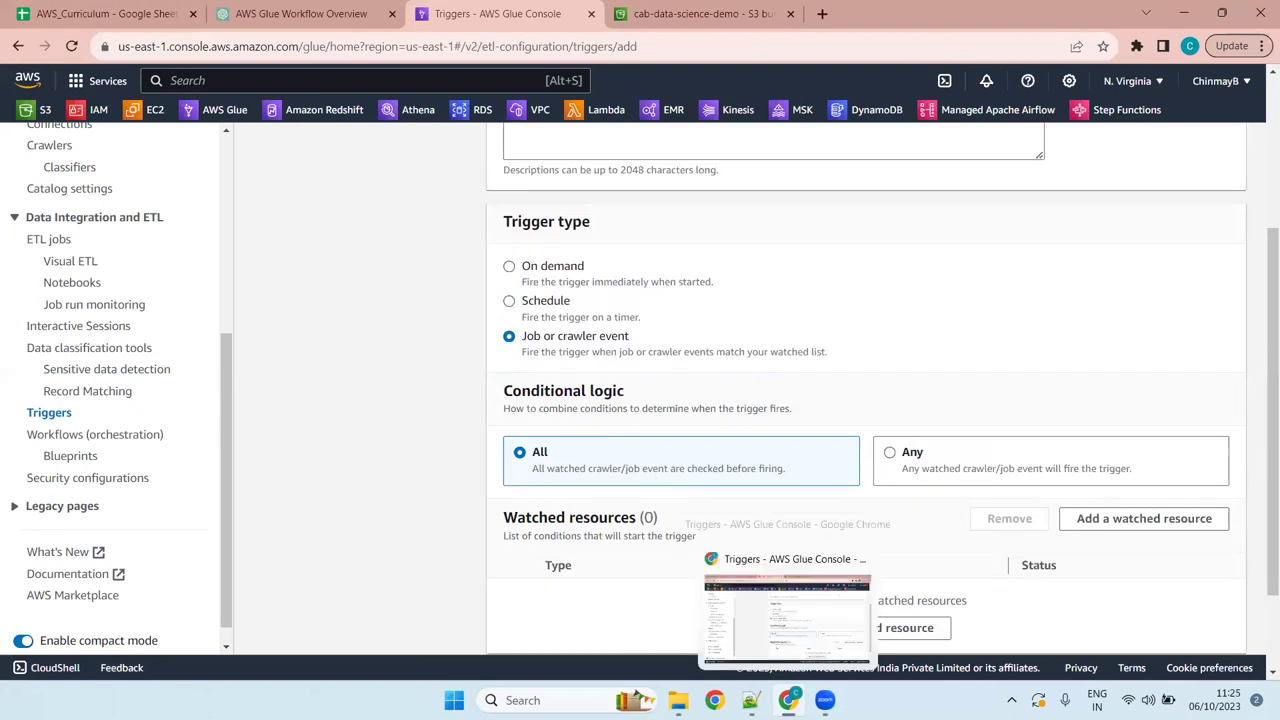
click(789, 700)
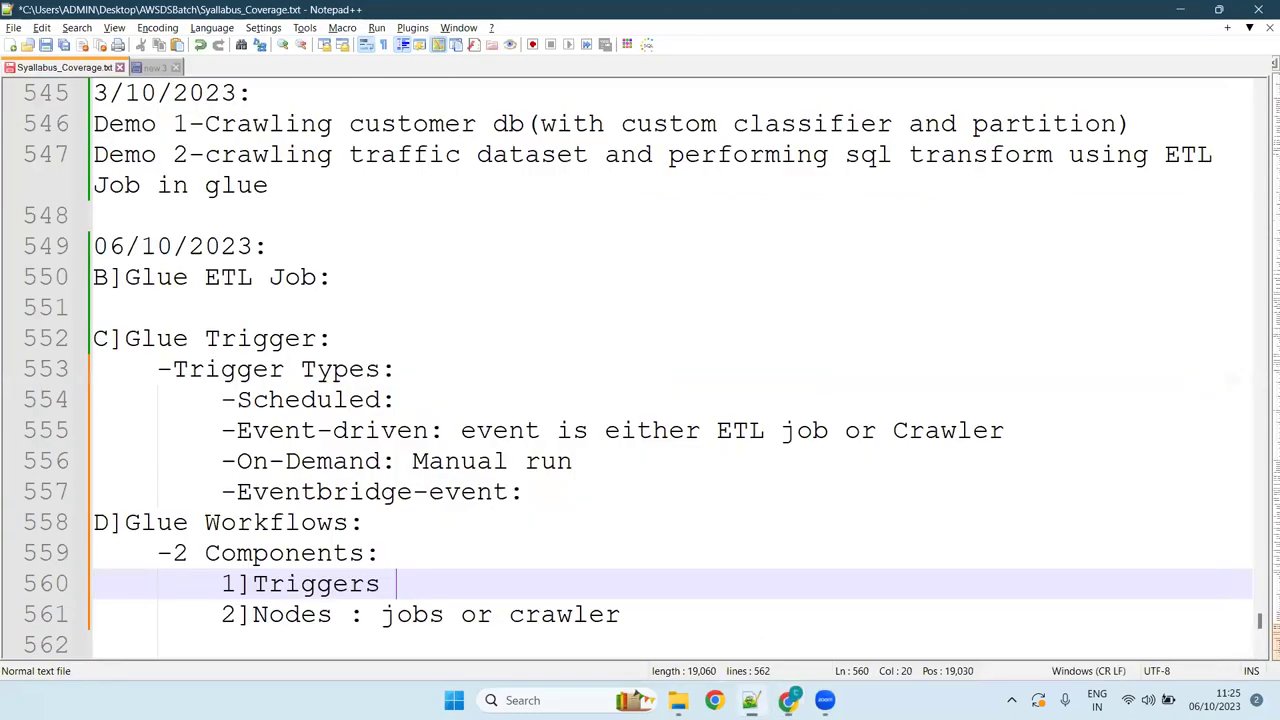
click(789, 700)
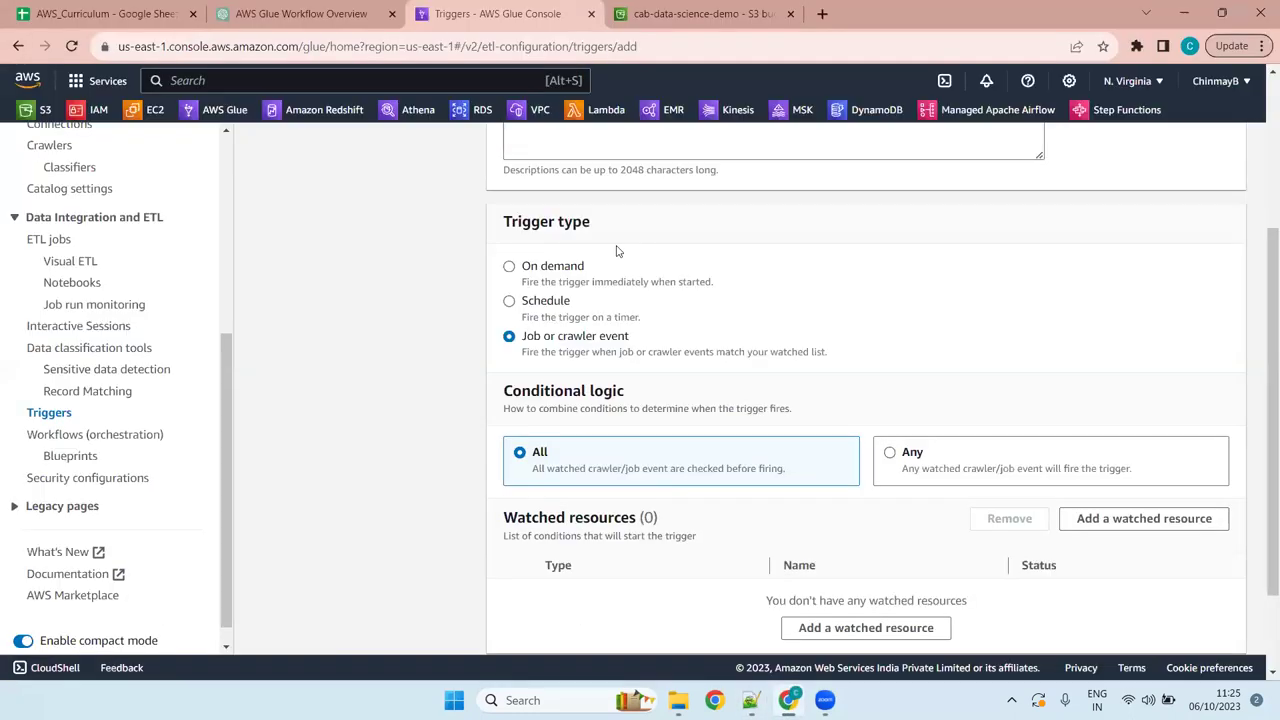
right_click(492, 7)
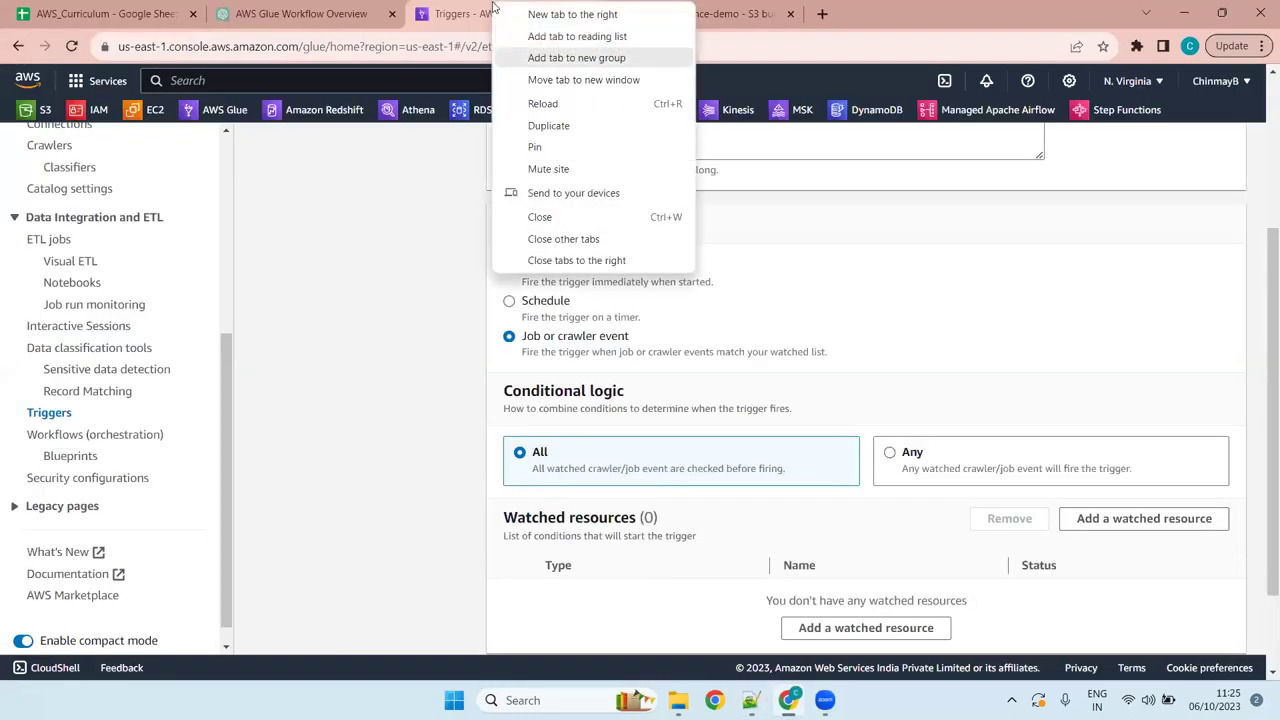
click(594, 126)
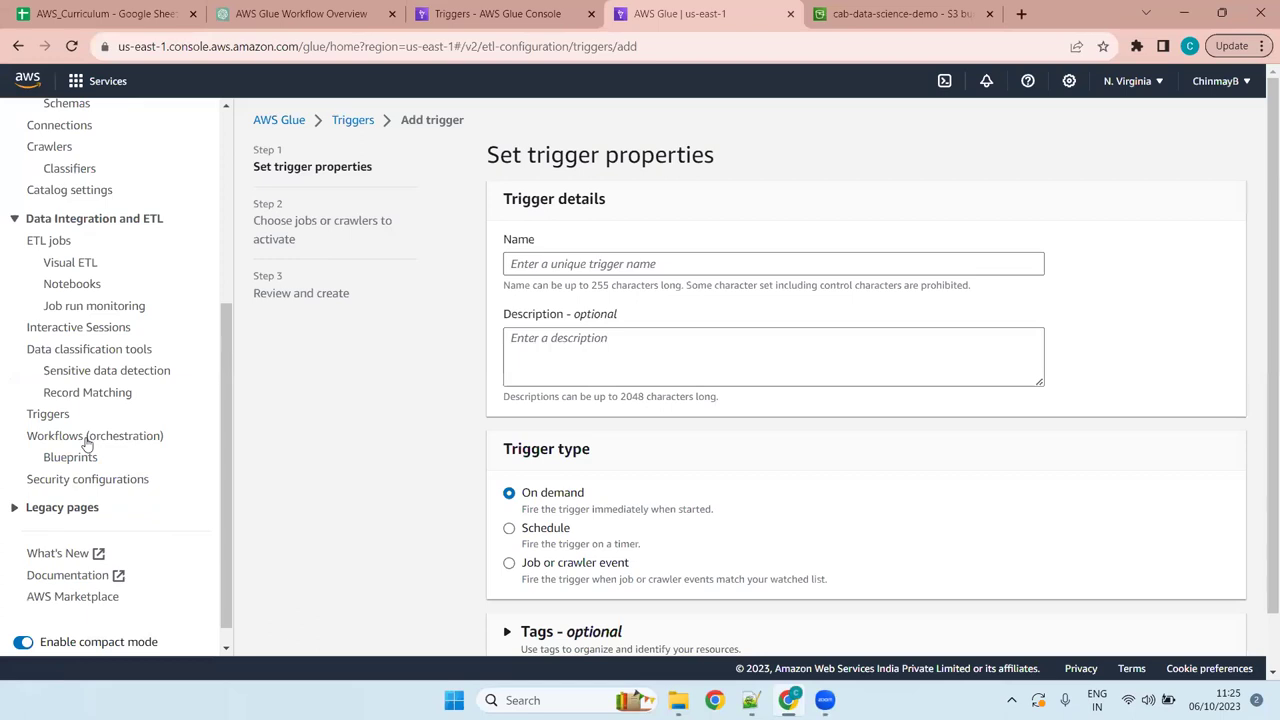
click(87, 440)
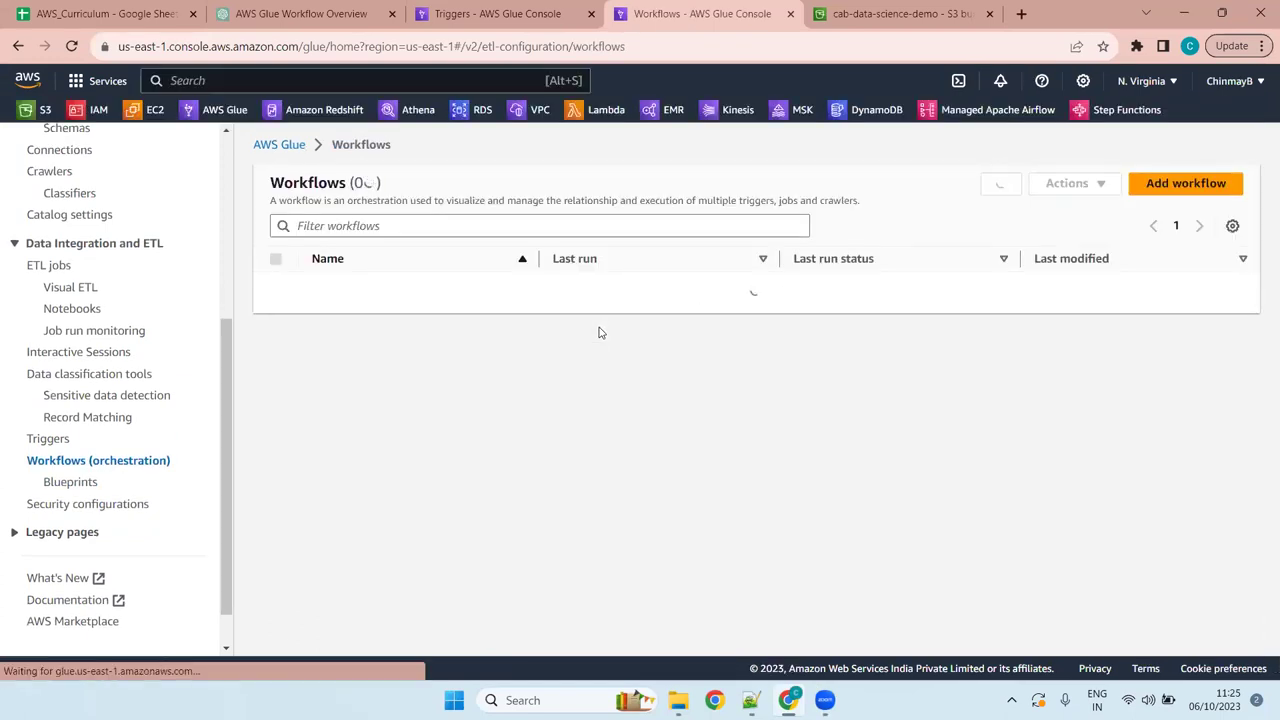
click(374, 317)
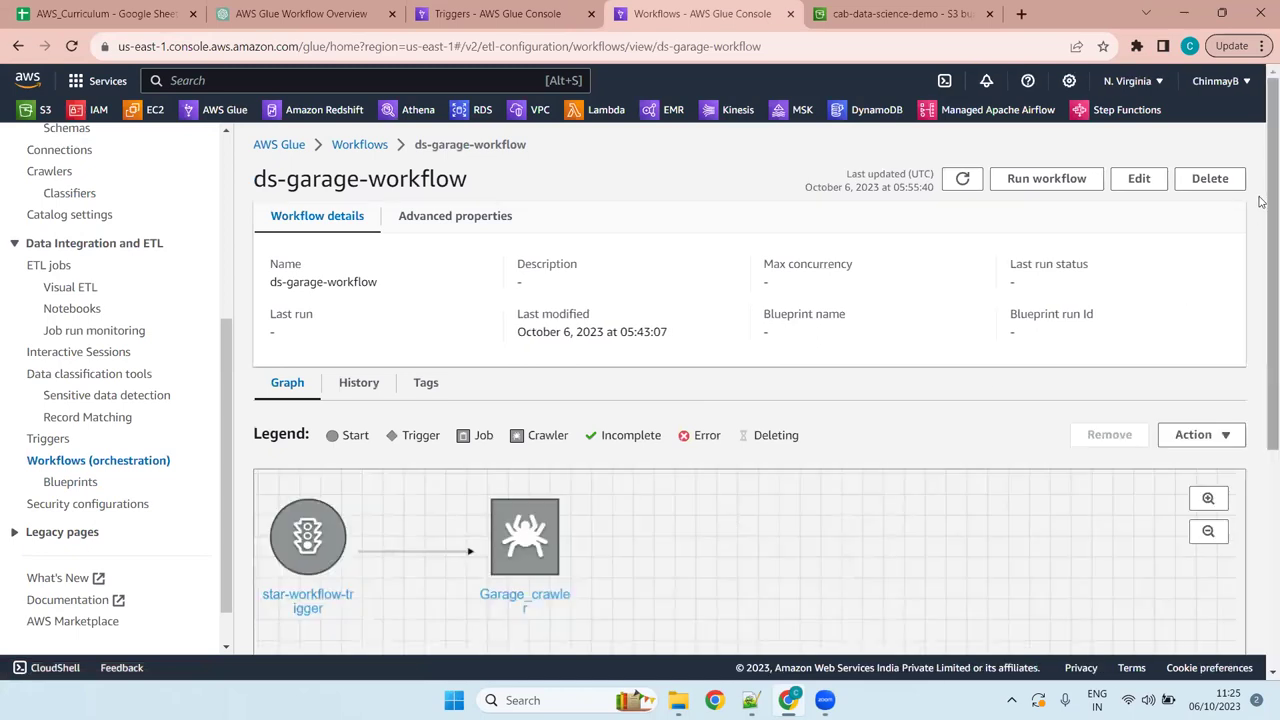
scroll(1224, 272, down, 2)
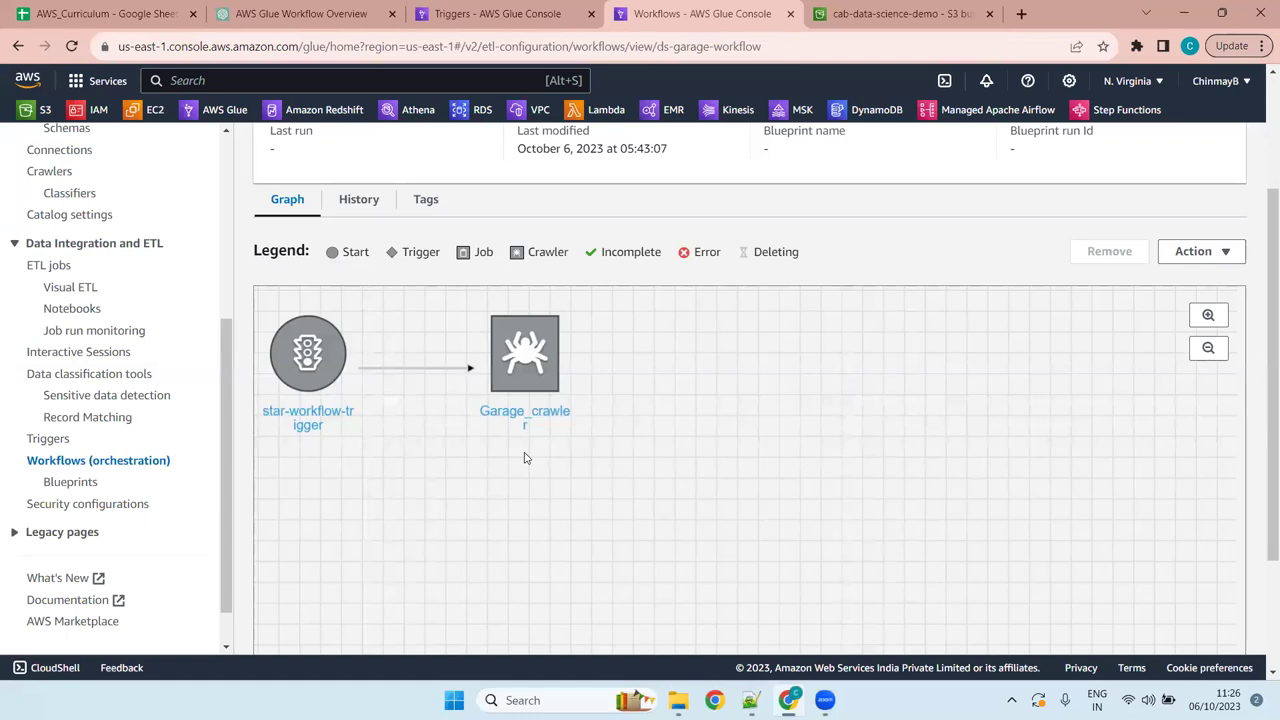
Return to the ETL-job-trigger form and compare the All and Any conditional logic options, keeping All selected
click(491, 10)
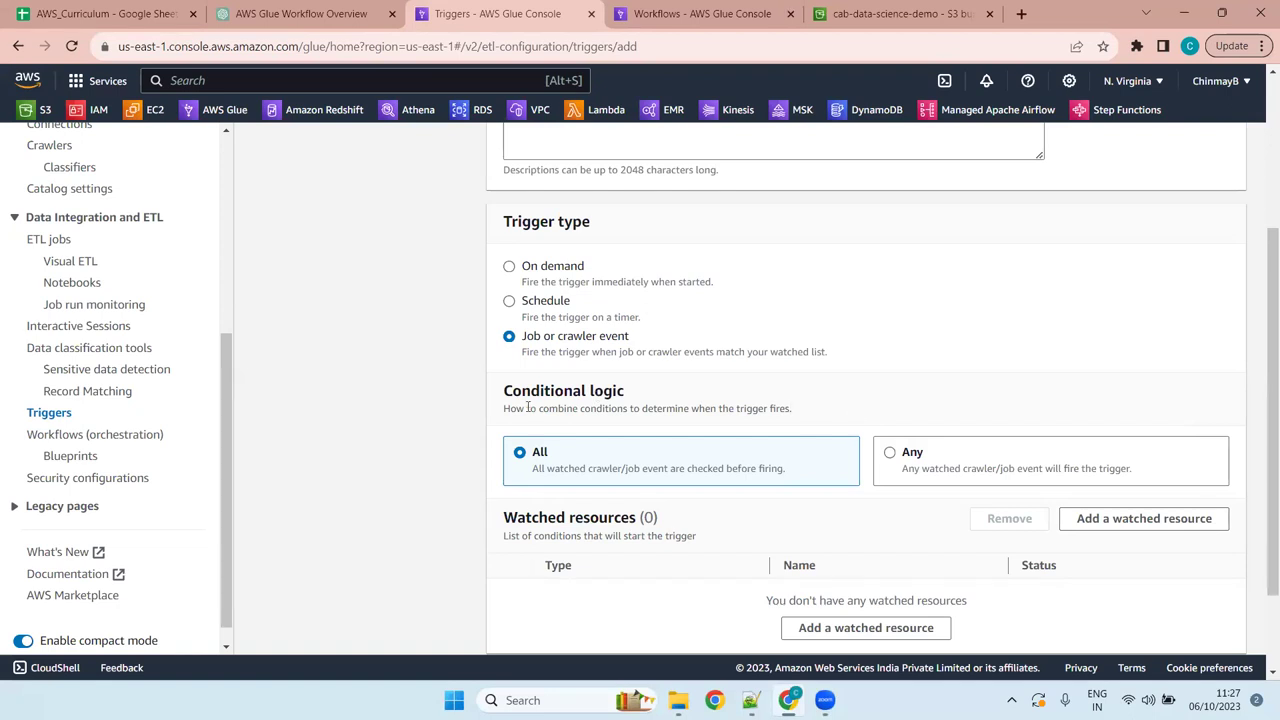
drag(503, 390, 635, 389)
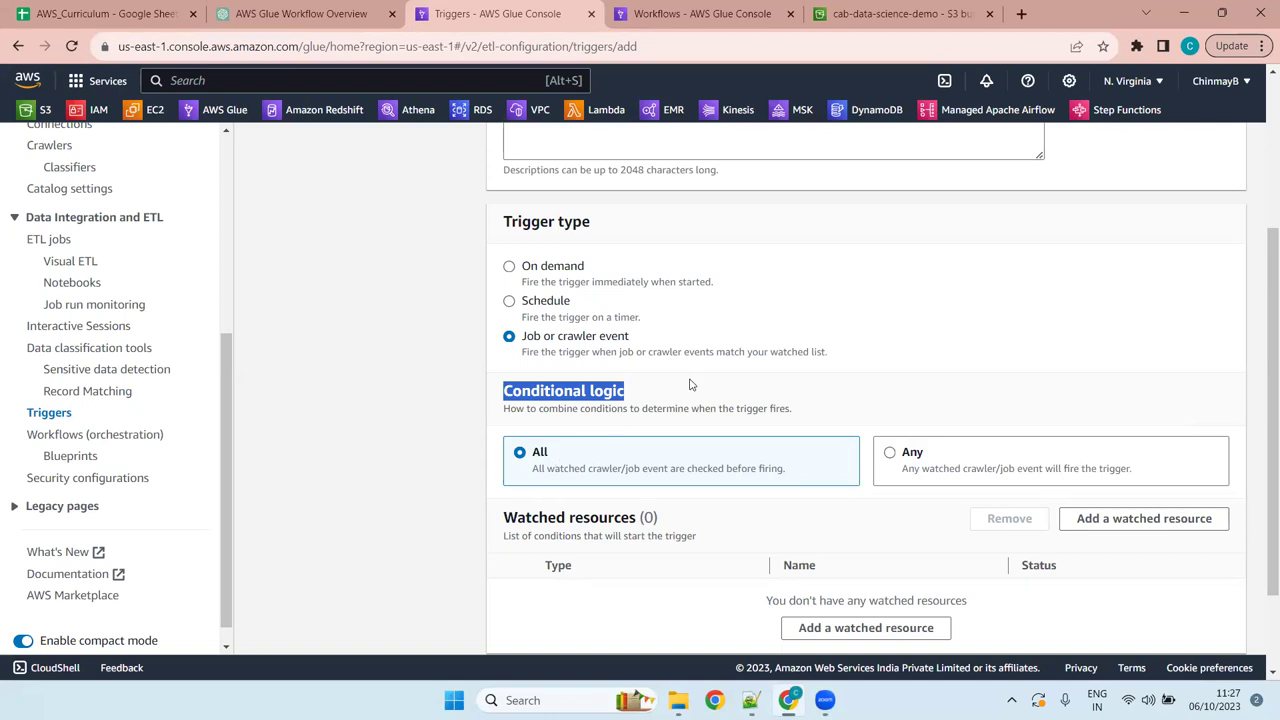
click(646, 398)
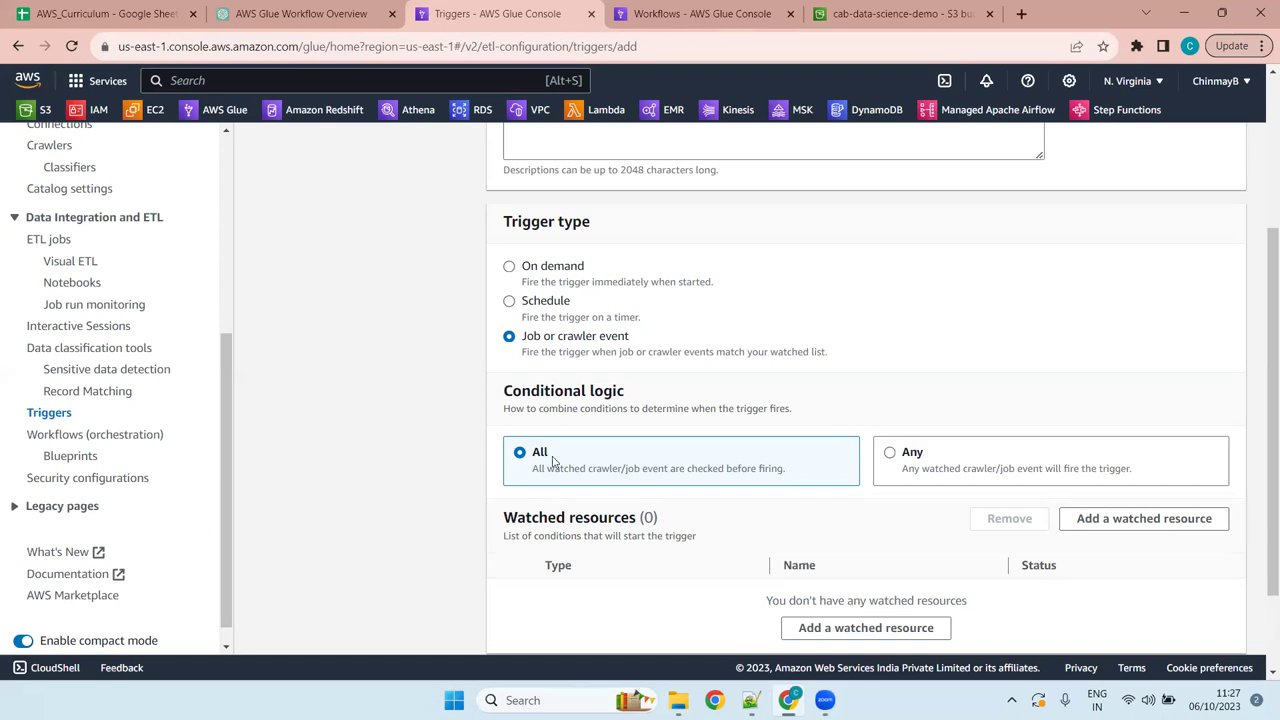
click(939, 470)
click(691, 453)
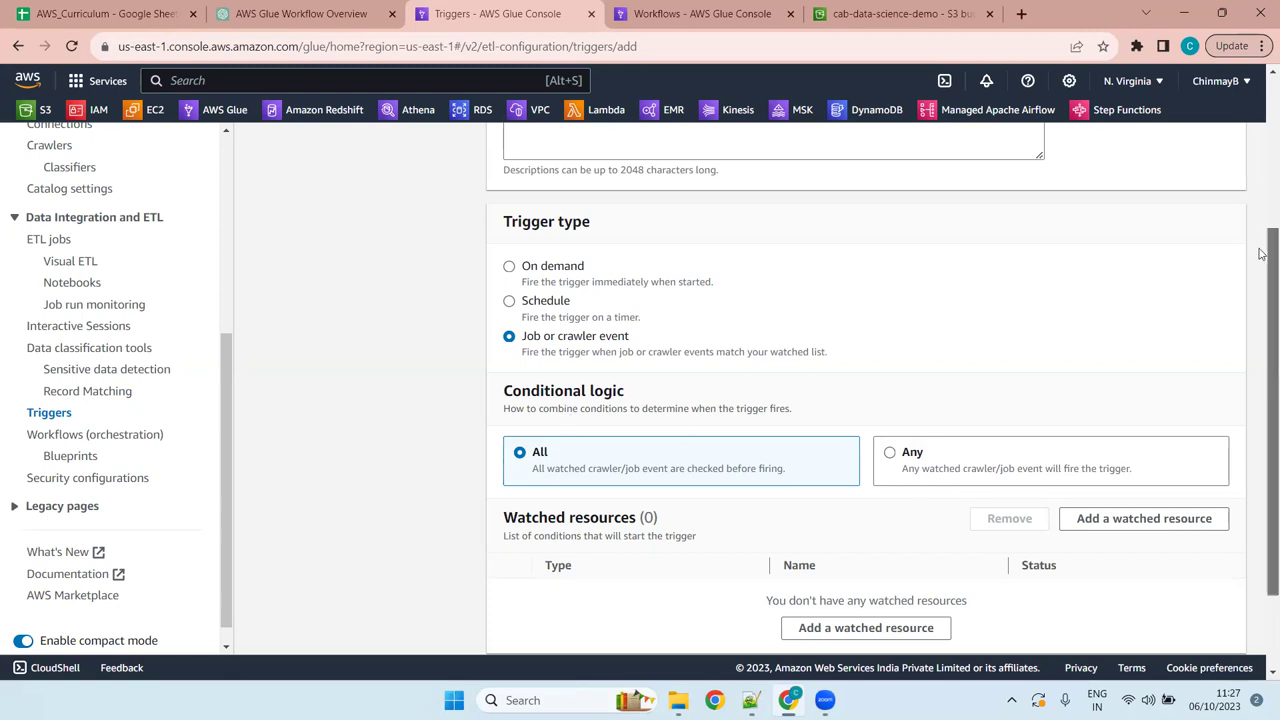
Examine the trigger's Watched resources section and compare it with the Garage_crawler node in the workflow graph
scroll(1261, 254, down, 2)
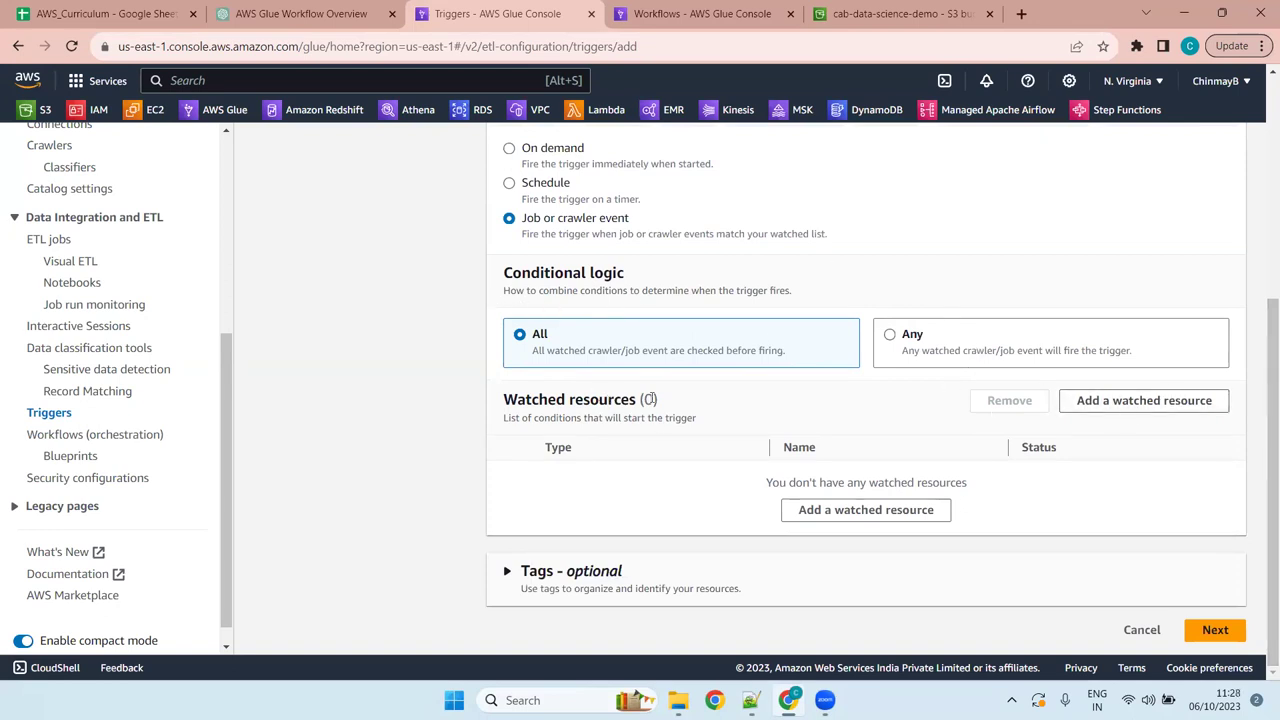
double_click(650, 400)
triple_click(591, 398)
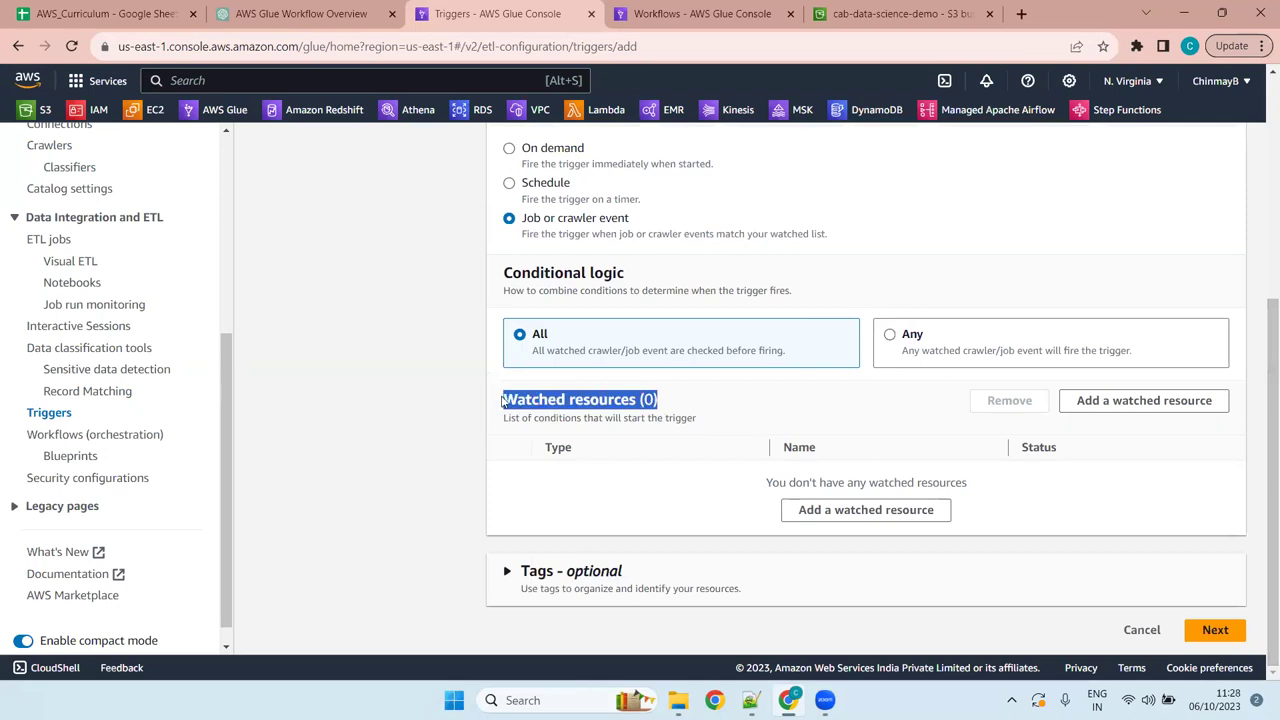
click(571, 399)
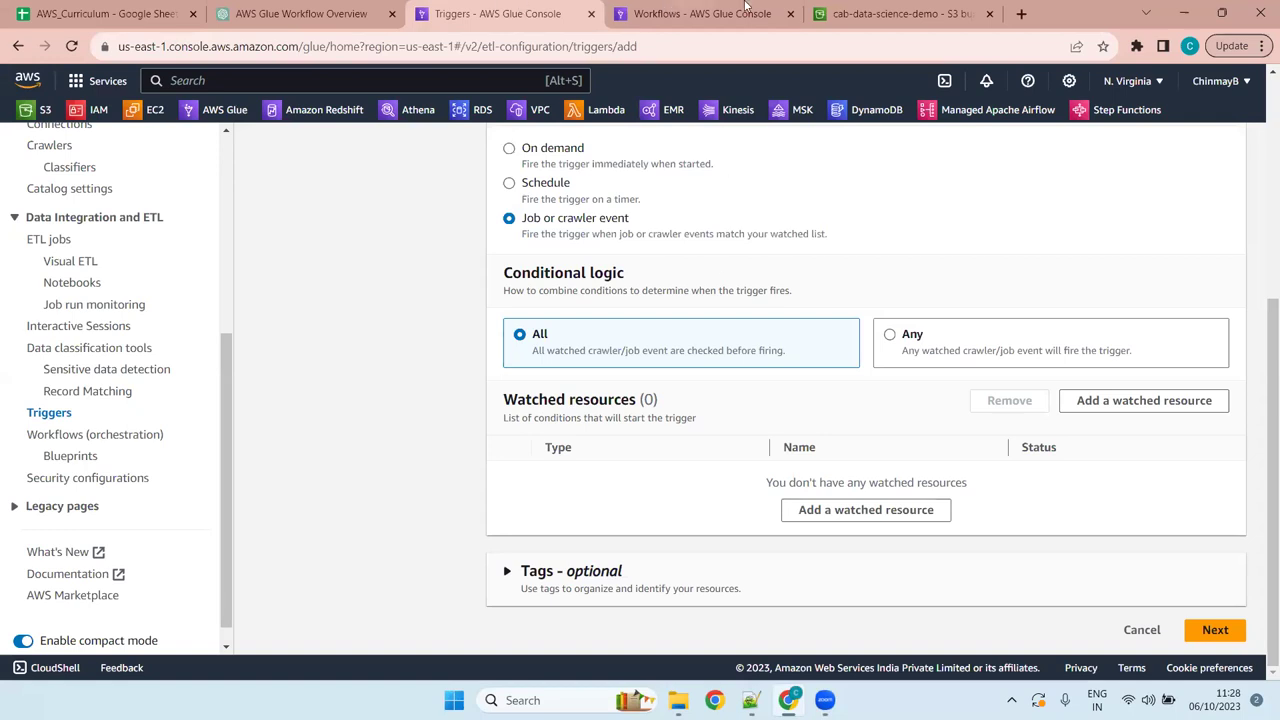
click(700, 13)
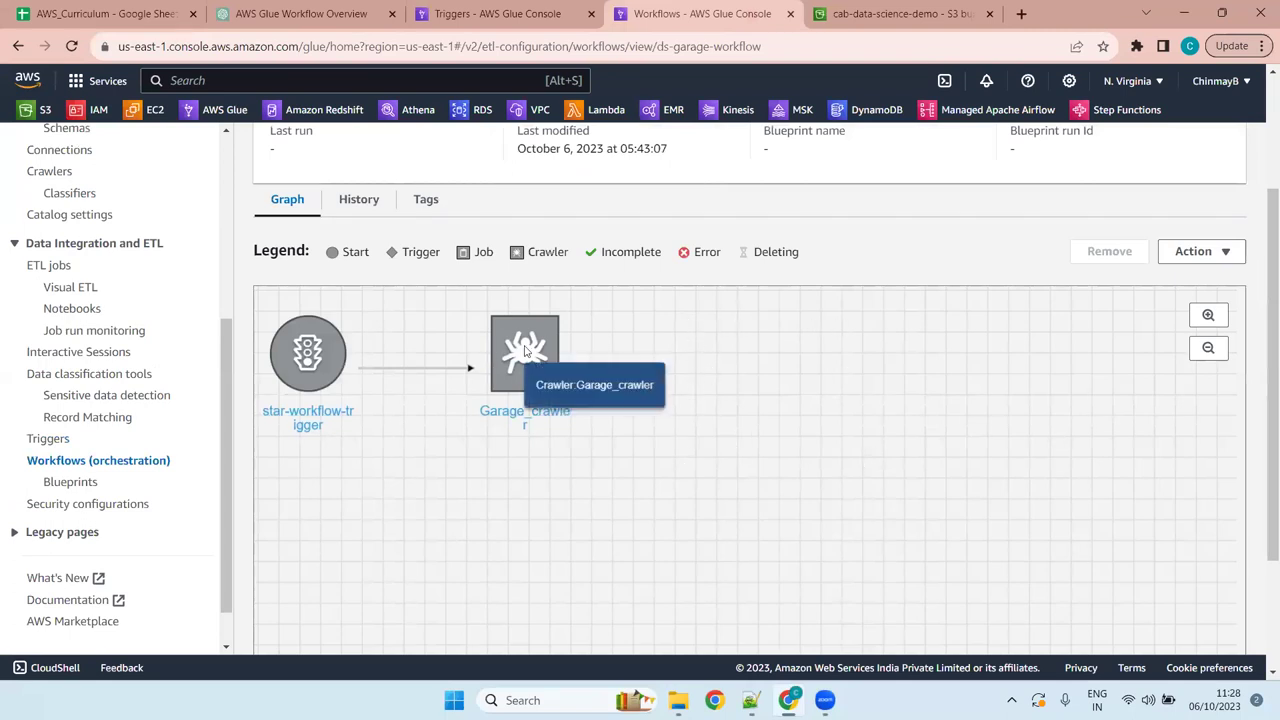
click(549, 8)
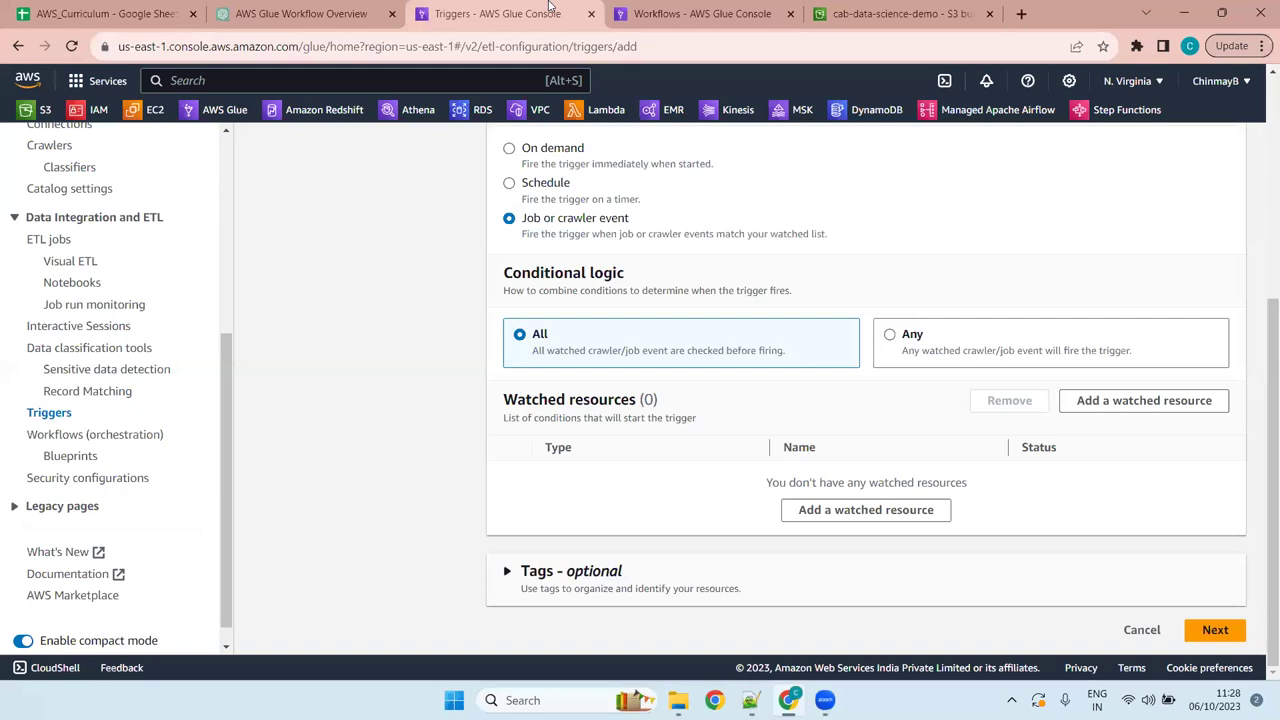
click(1117, 404)
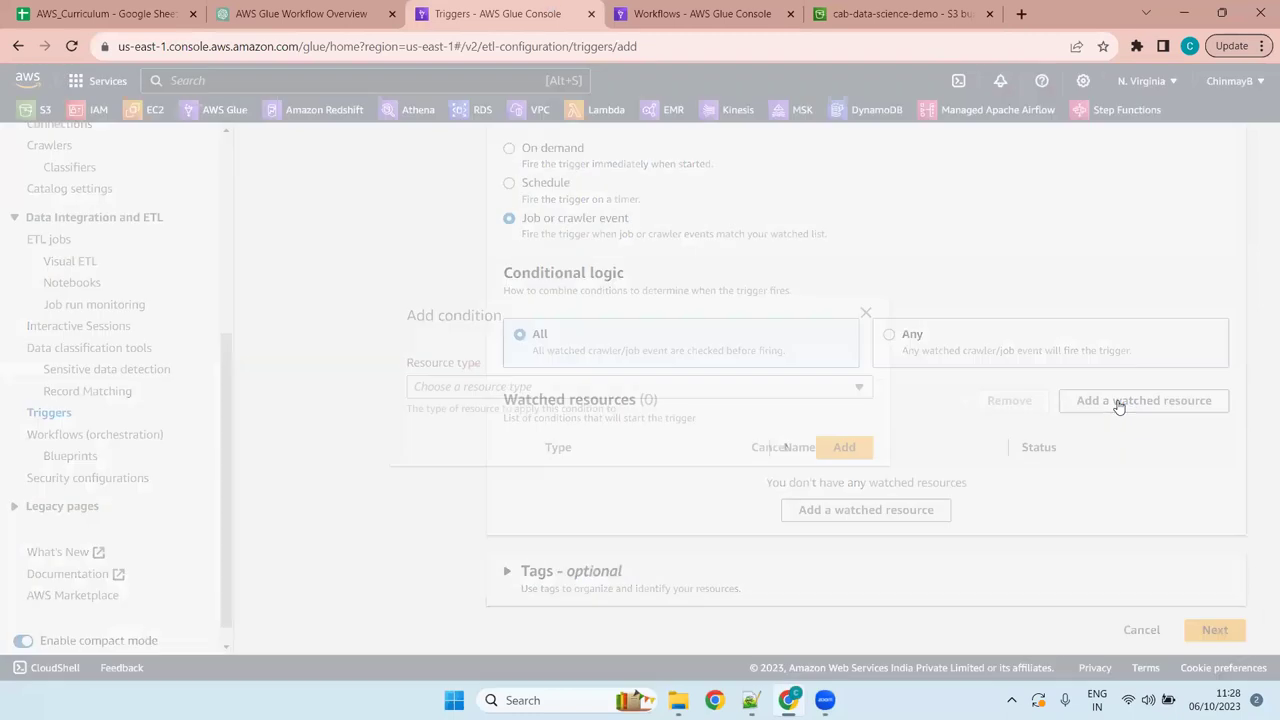
click(554, 379)
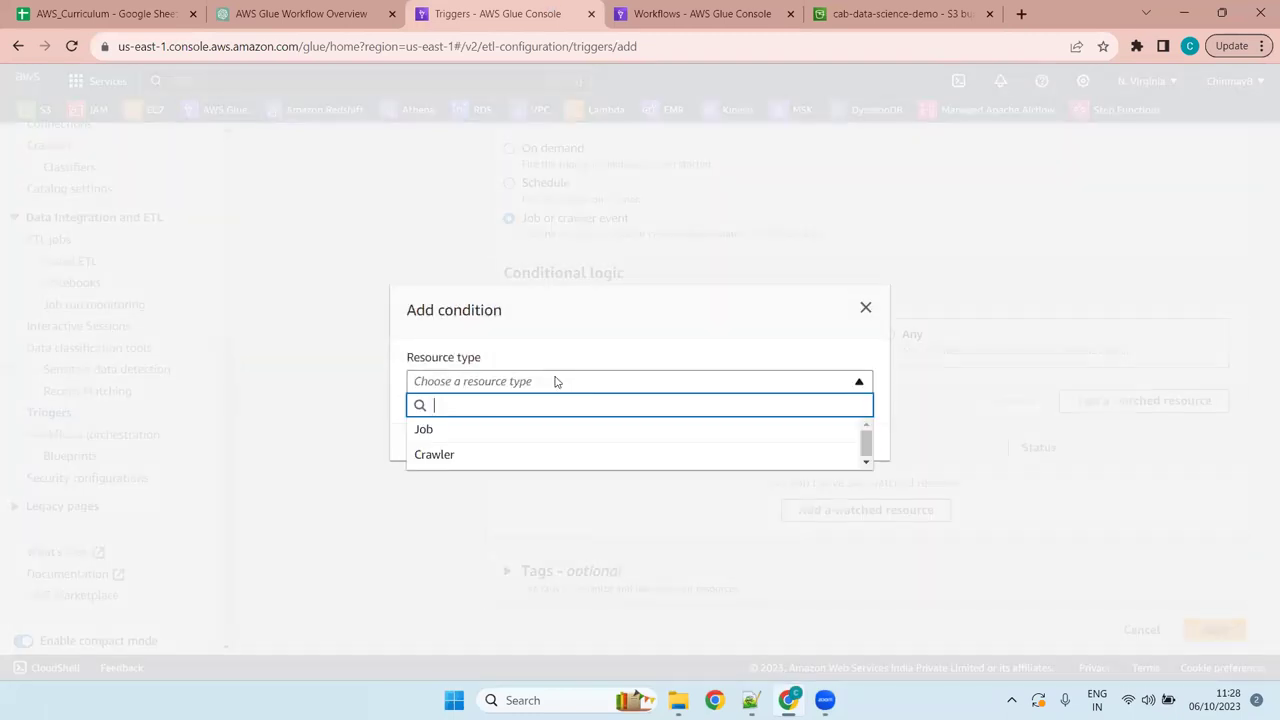
click(507, 458)
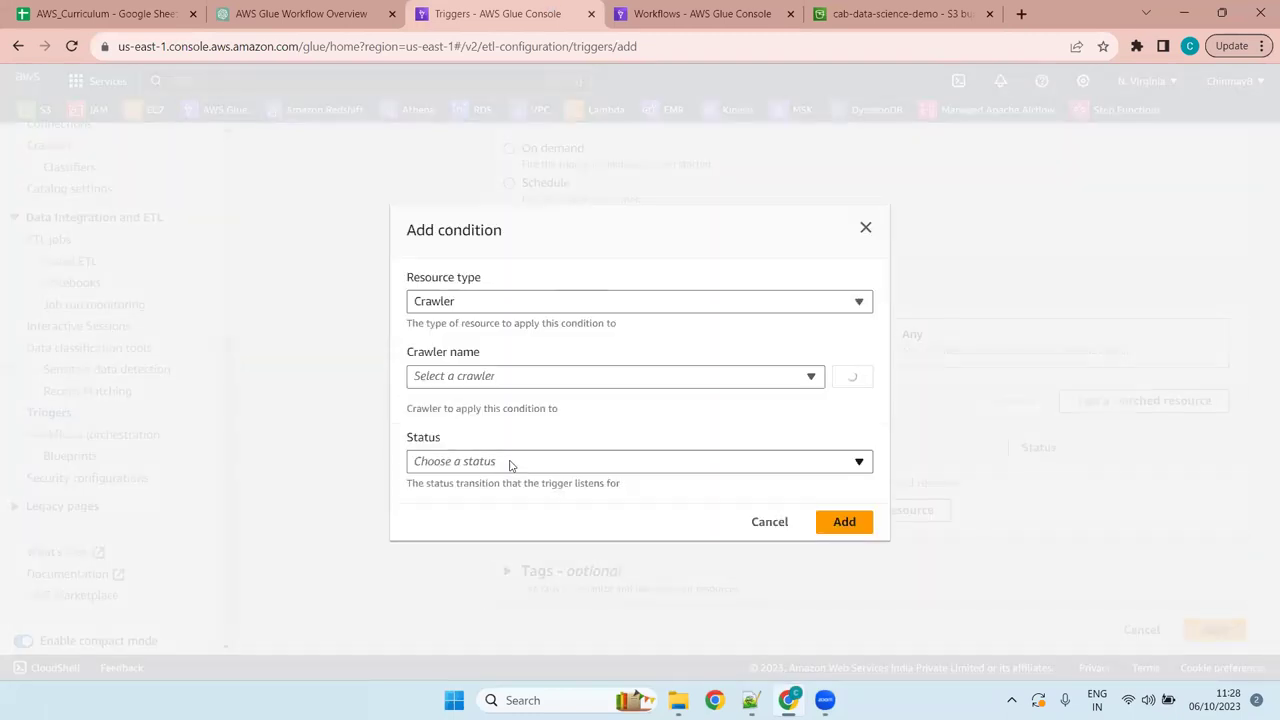
click(485, 378)
click(475, 180)
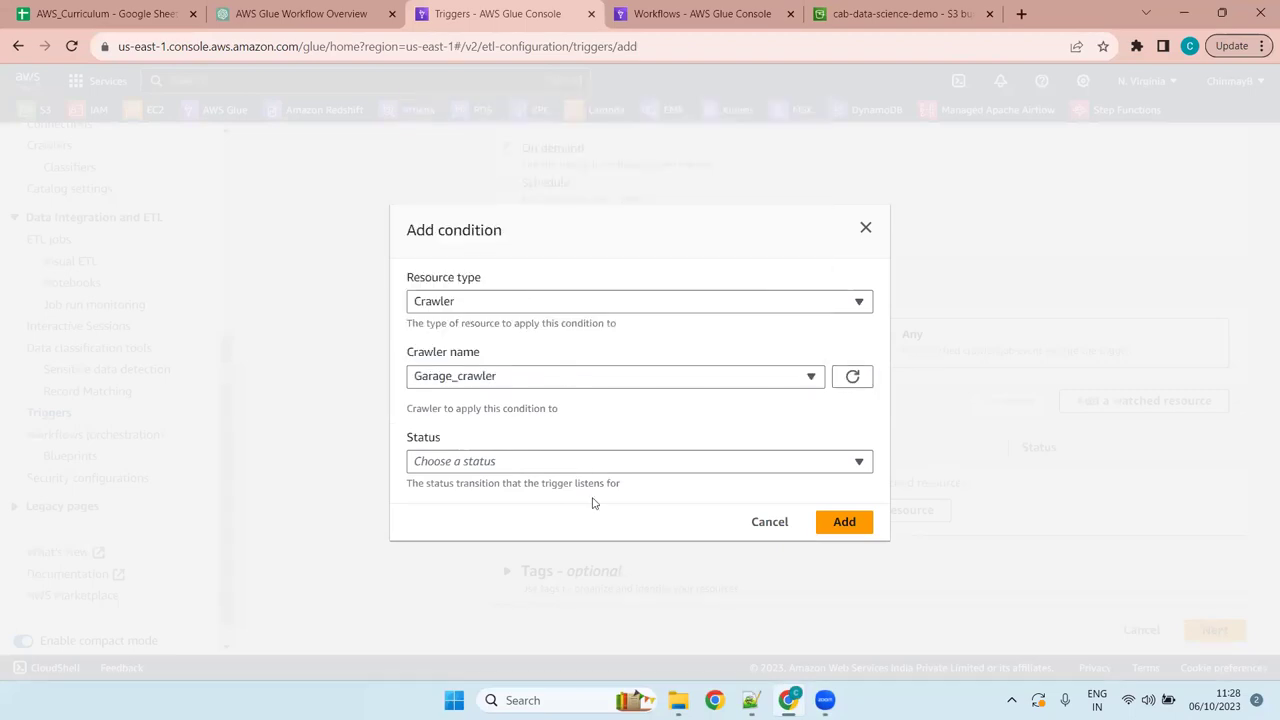
click(576, 458)
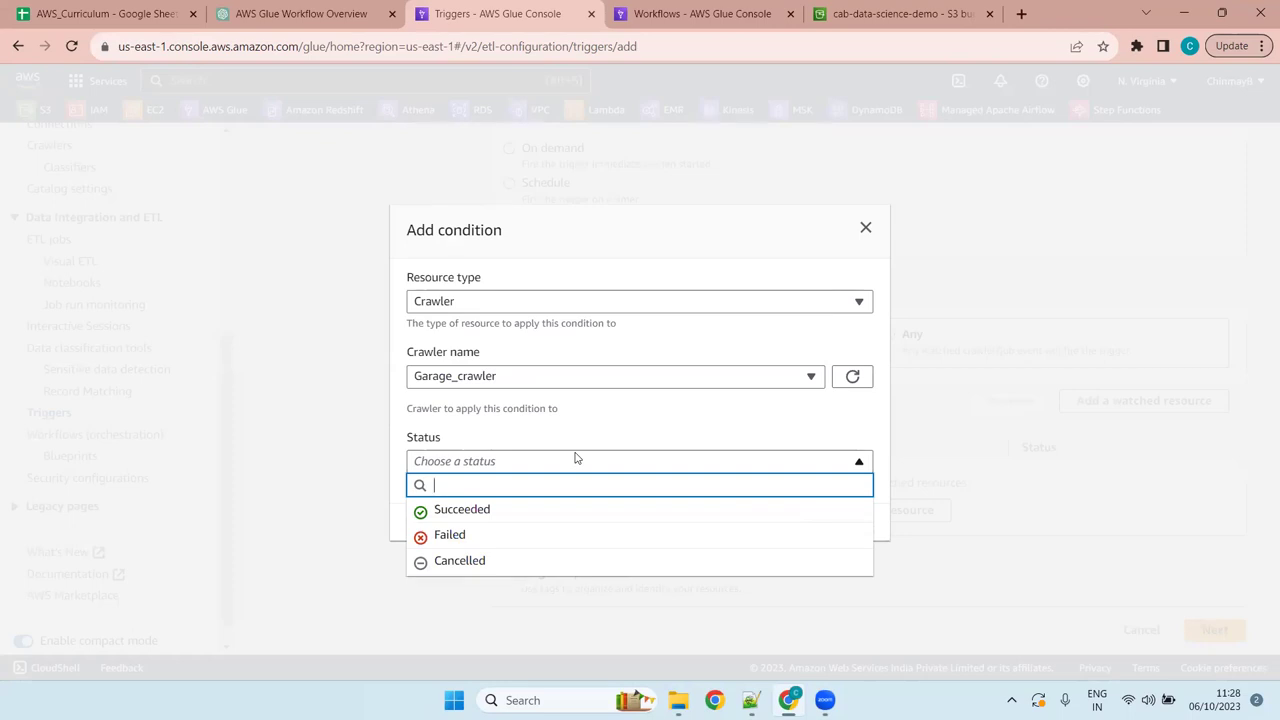
Switch to Notepad++ and start an indented "-" sub-bullet below the Event-driven line
click(750, 700)
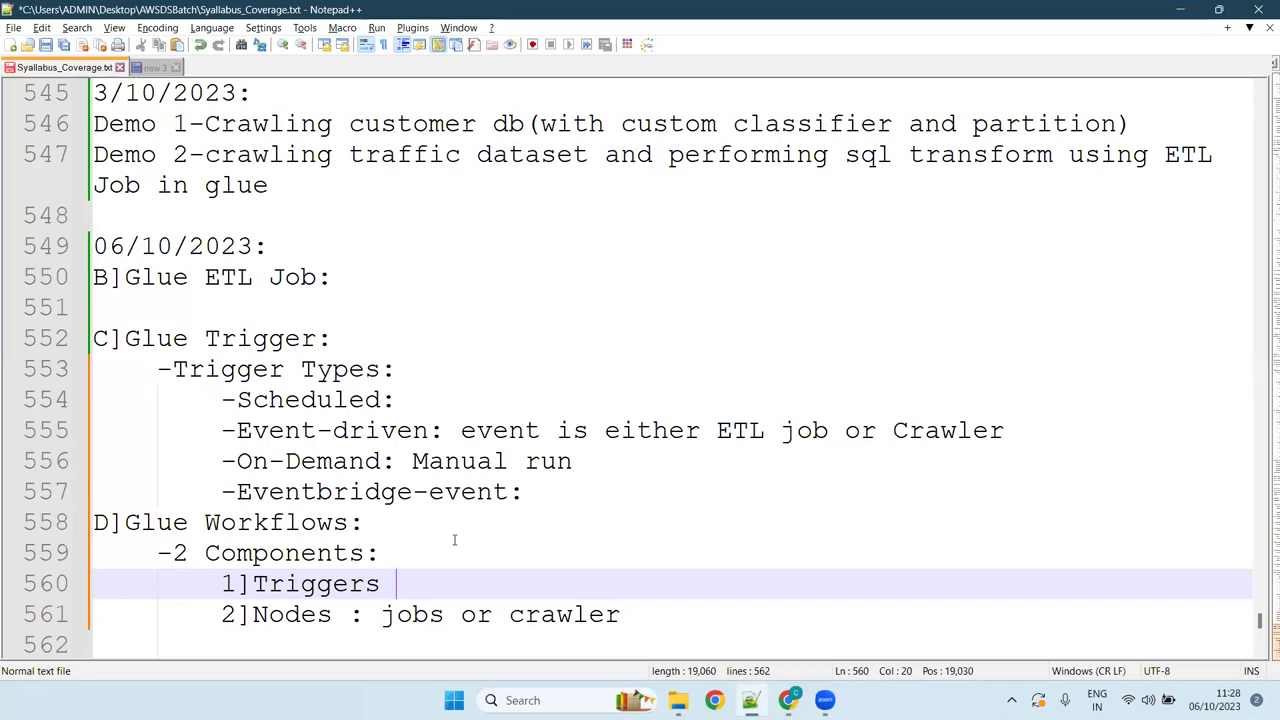
click(1058, 424)
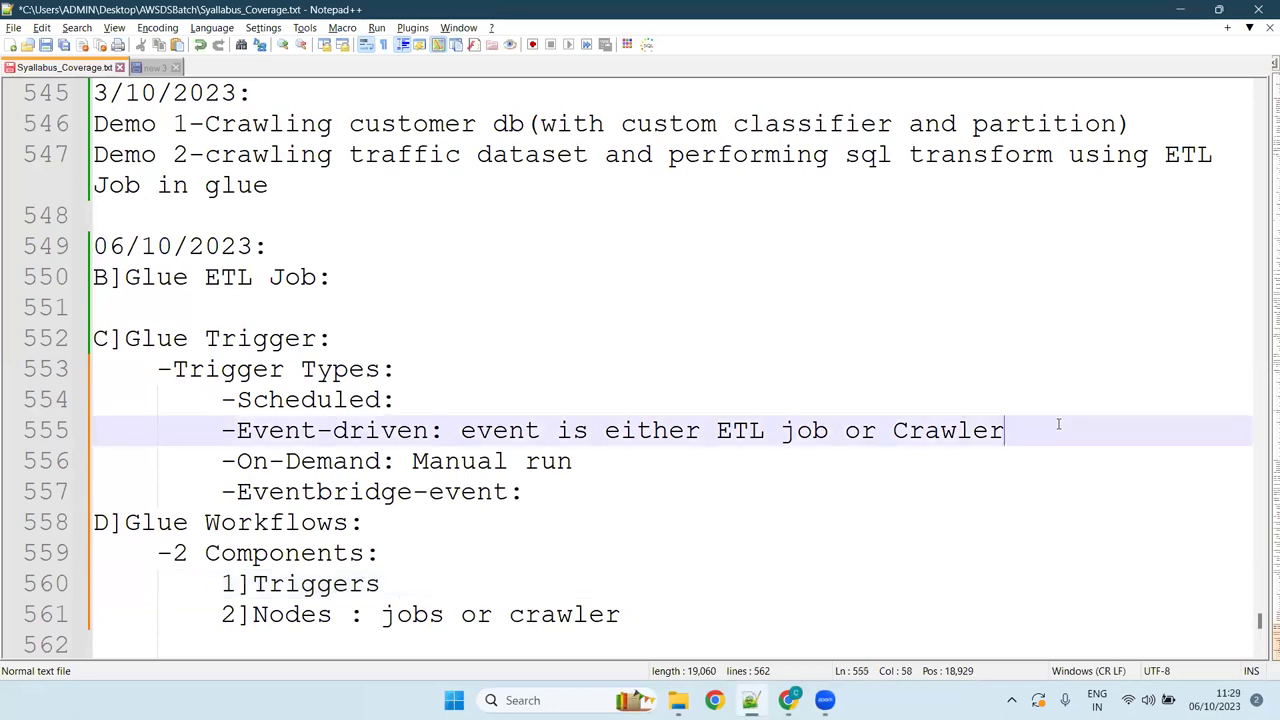
key(Return)
key(Tab)
text(-)
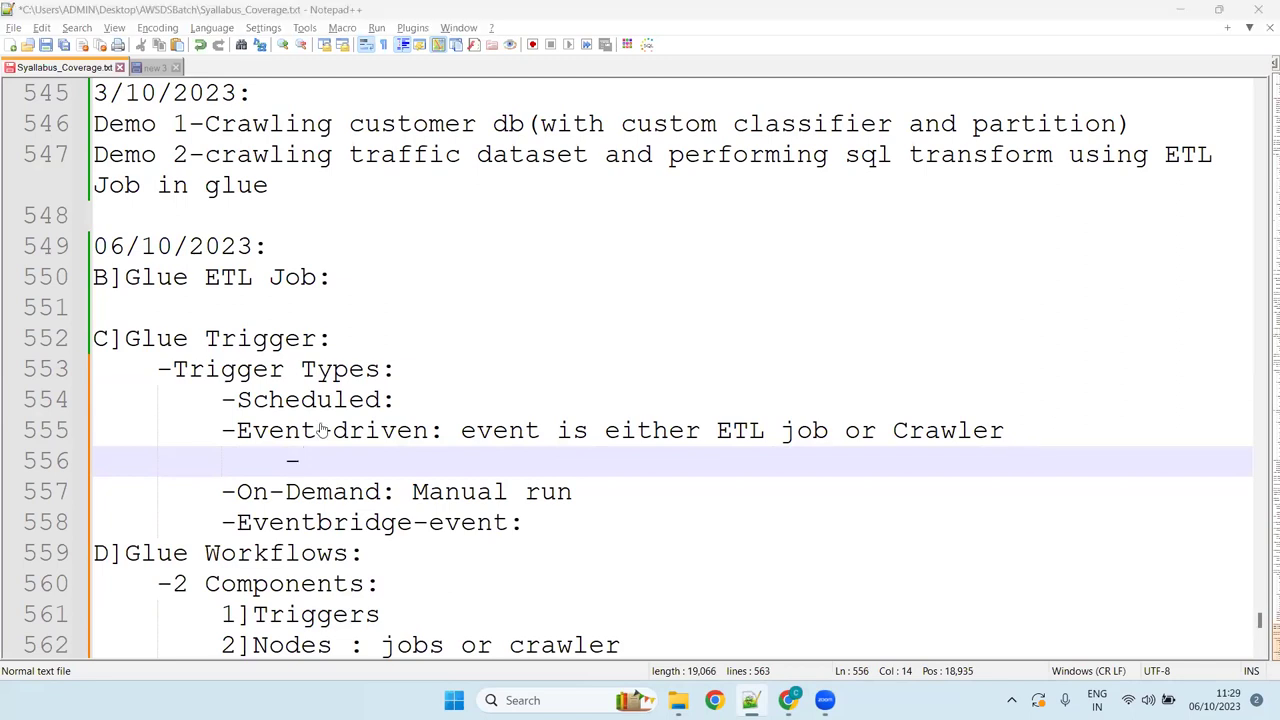
Switch to Chrome, discard the unfinished watched resource condition and review the trigger type and conditional logic settings
key(alt+Tab)
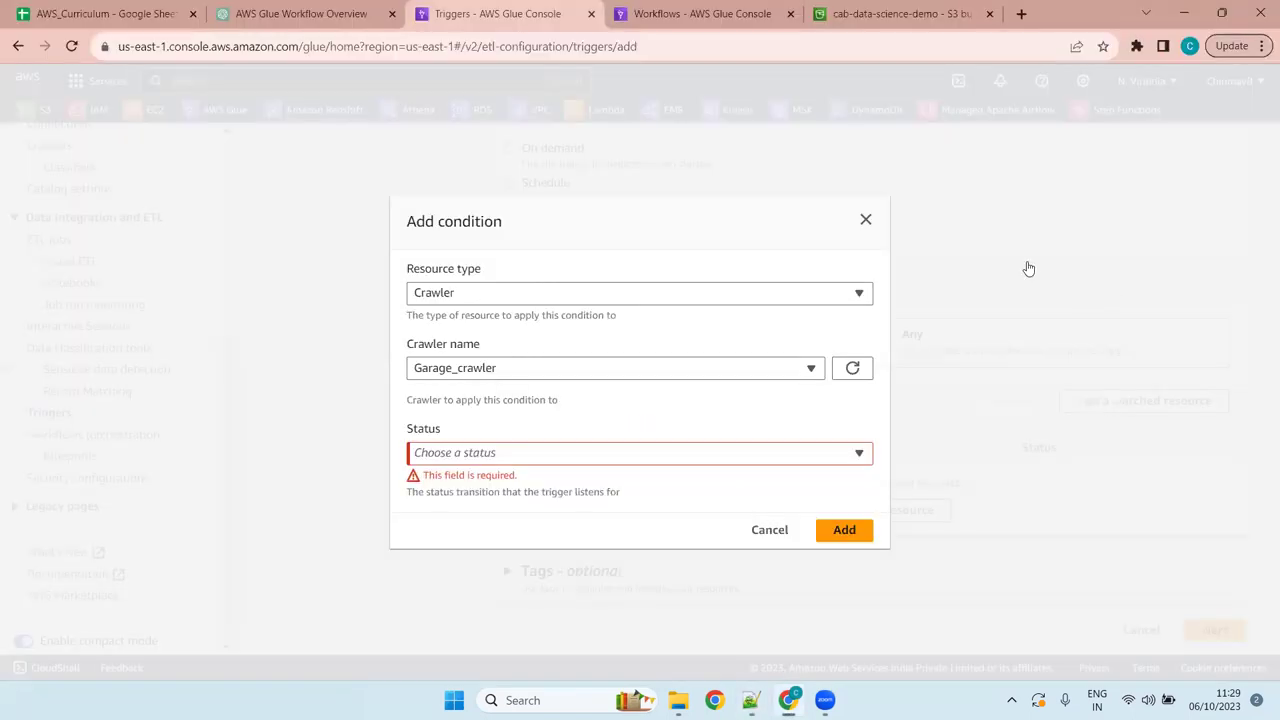
click(866, 220)
scroll(760, 293, up, 4)
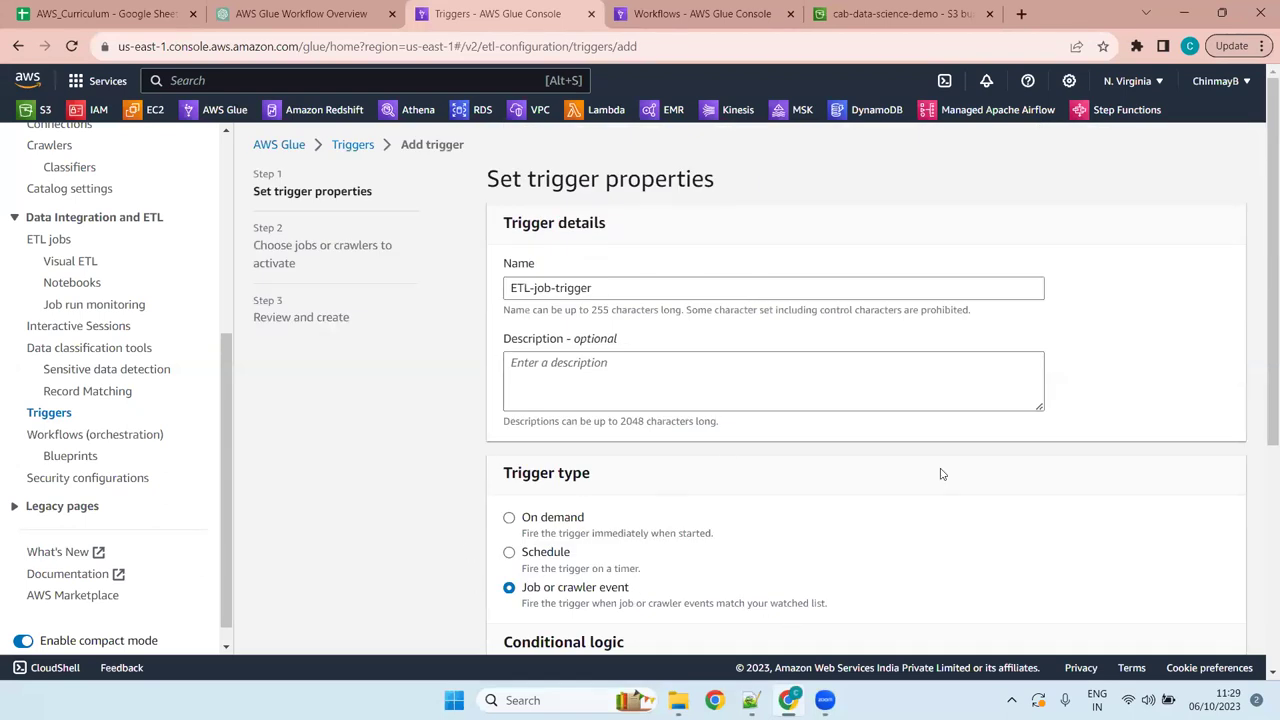
scroll(940, 474, down, 4)
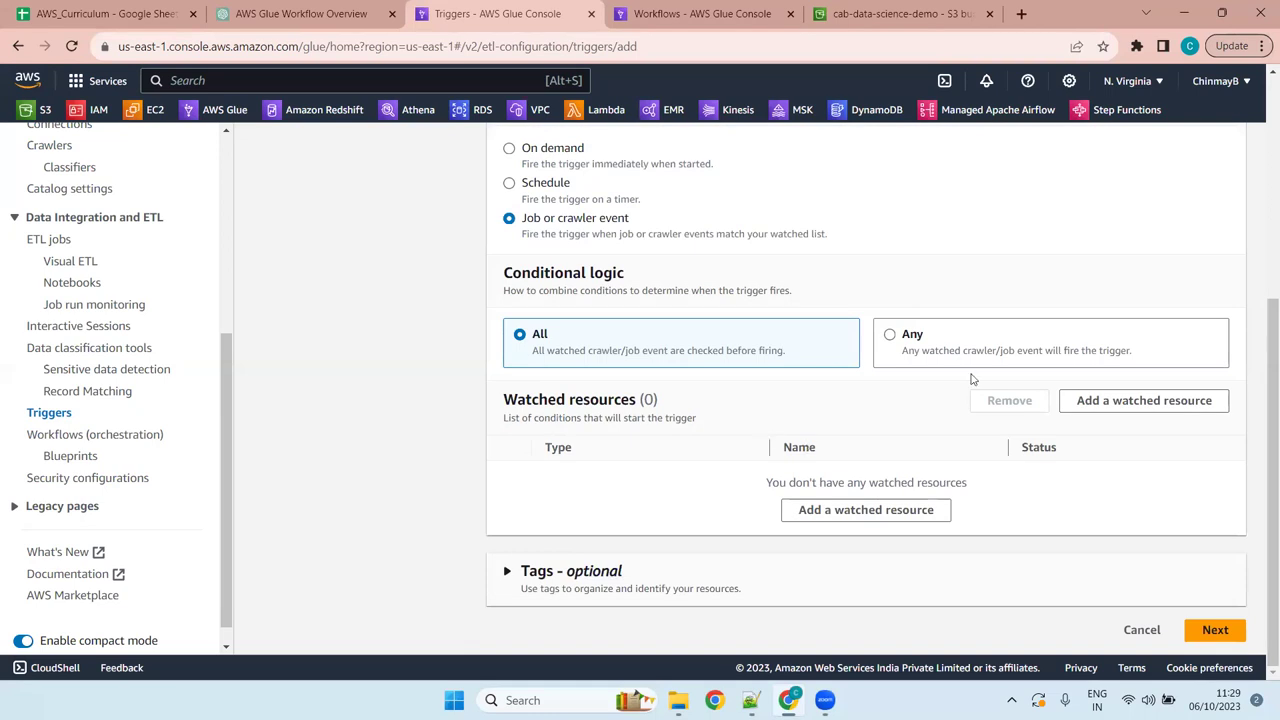
Switch to Notepad++ and complete the sub-bullet below Event-driven as "-conditional Logic:", adding an empty line beneath it
key(alt+Tab)
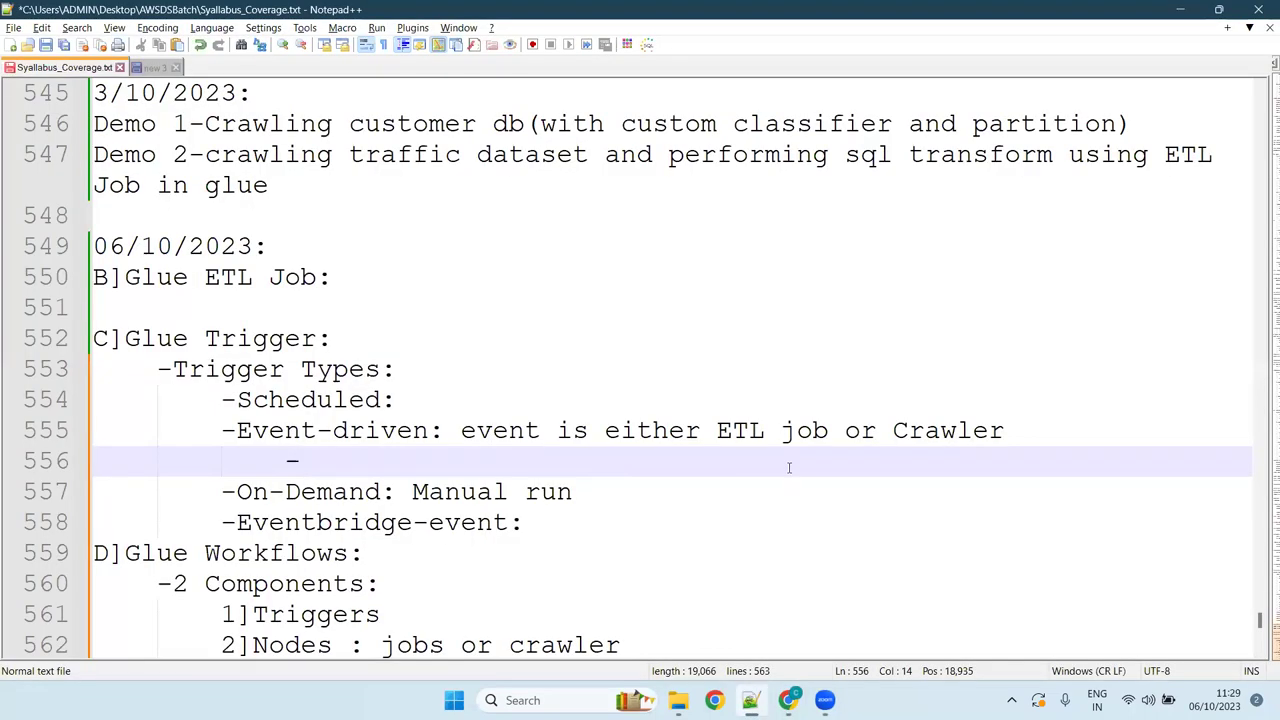
text(condi)
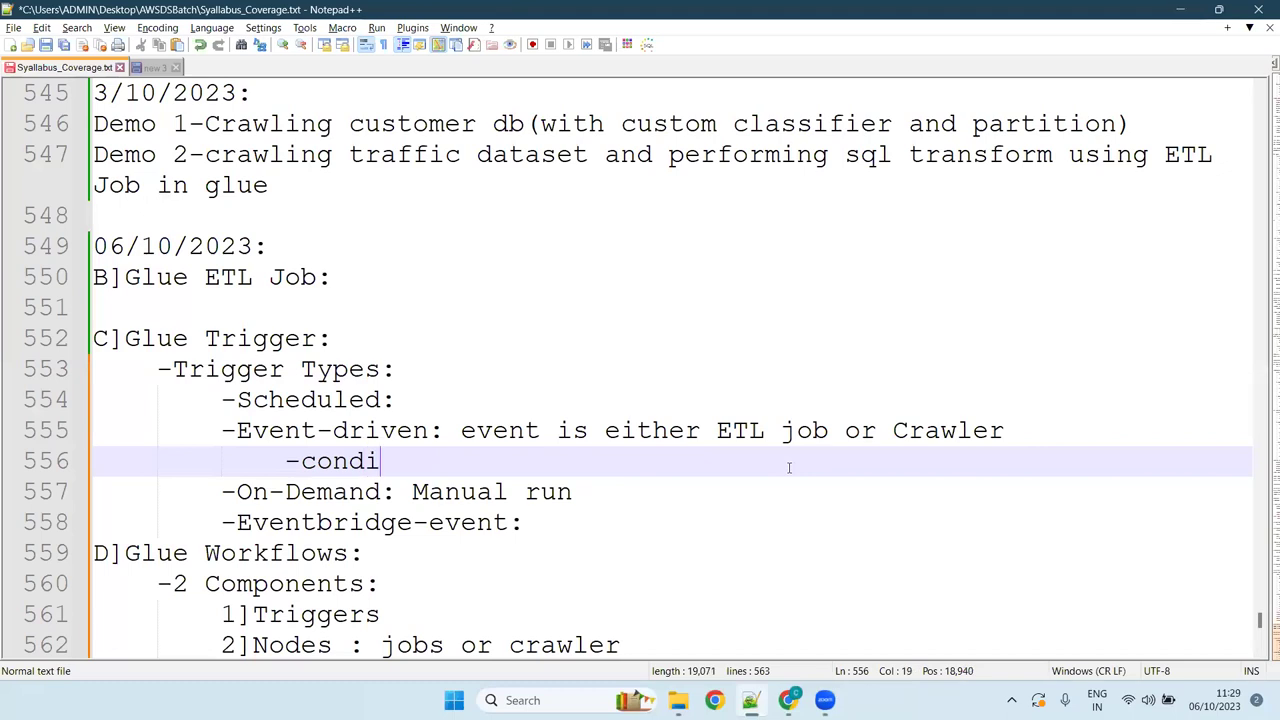
text(tional Lo)
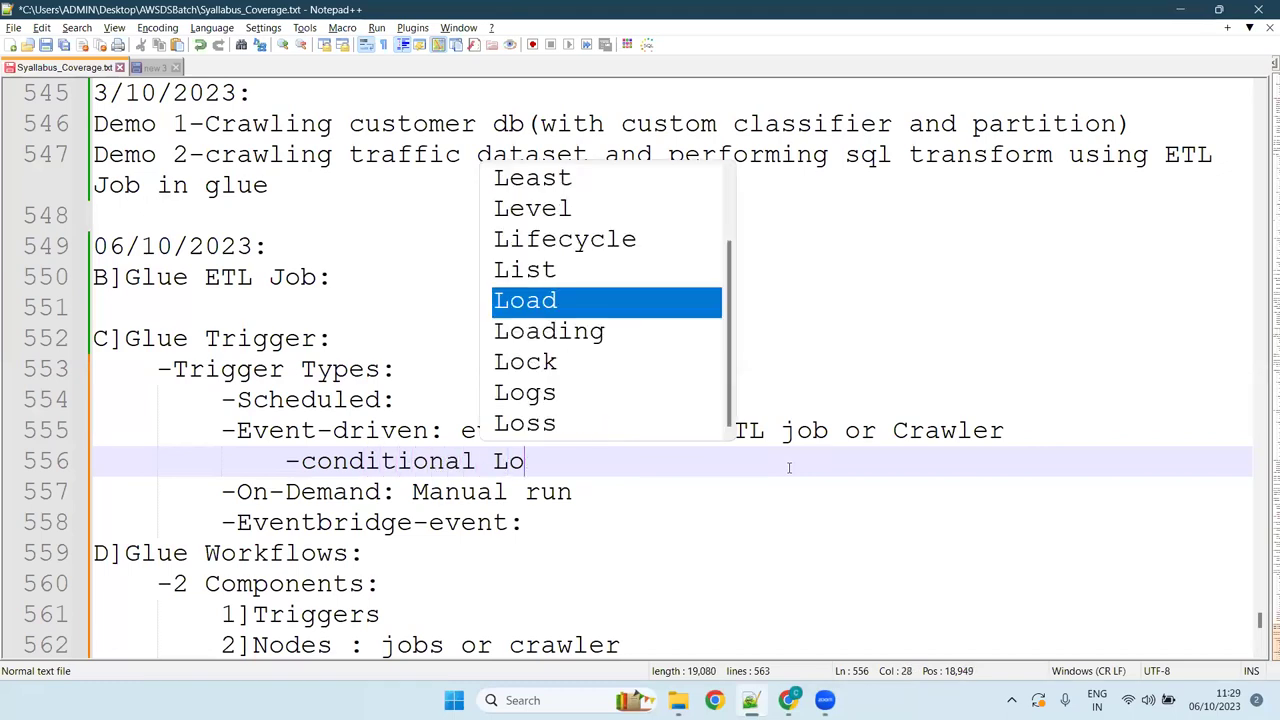
text(gic:)
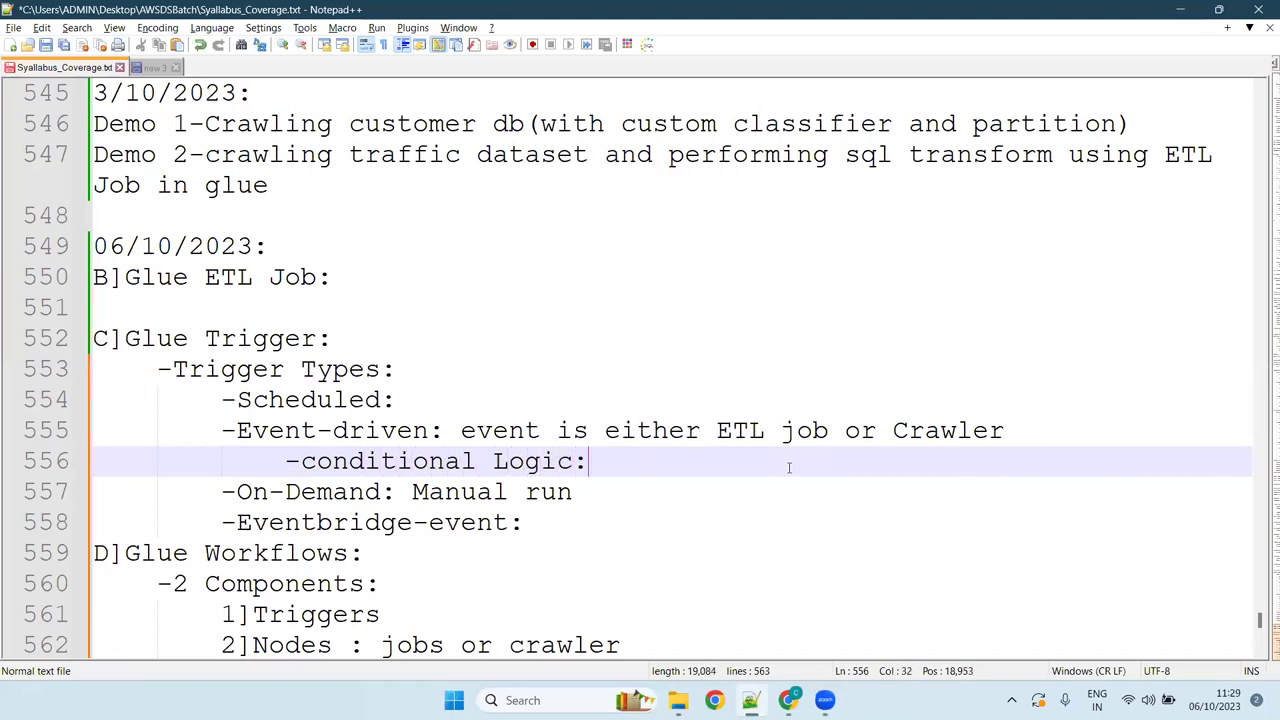
key(Return)
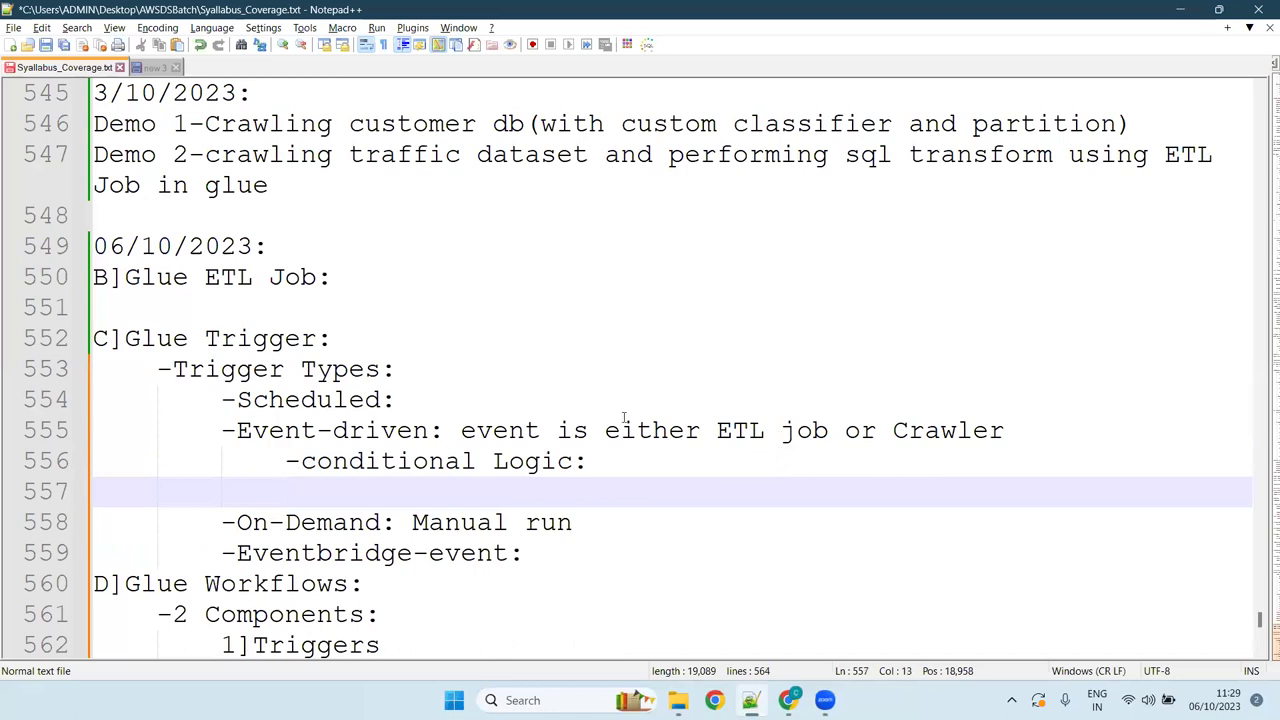
Add "if there are multiple watched resources for trigger" after the "conditional Logic:" label
click(610, 460)
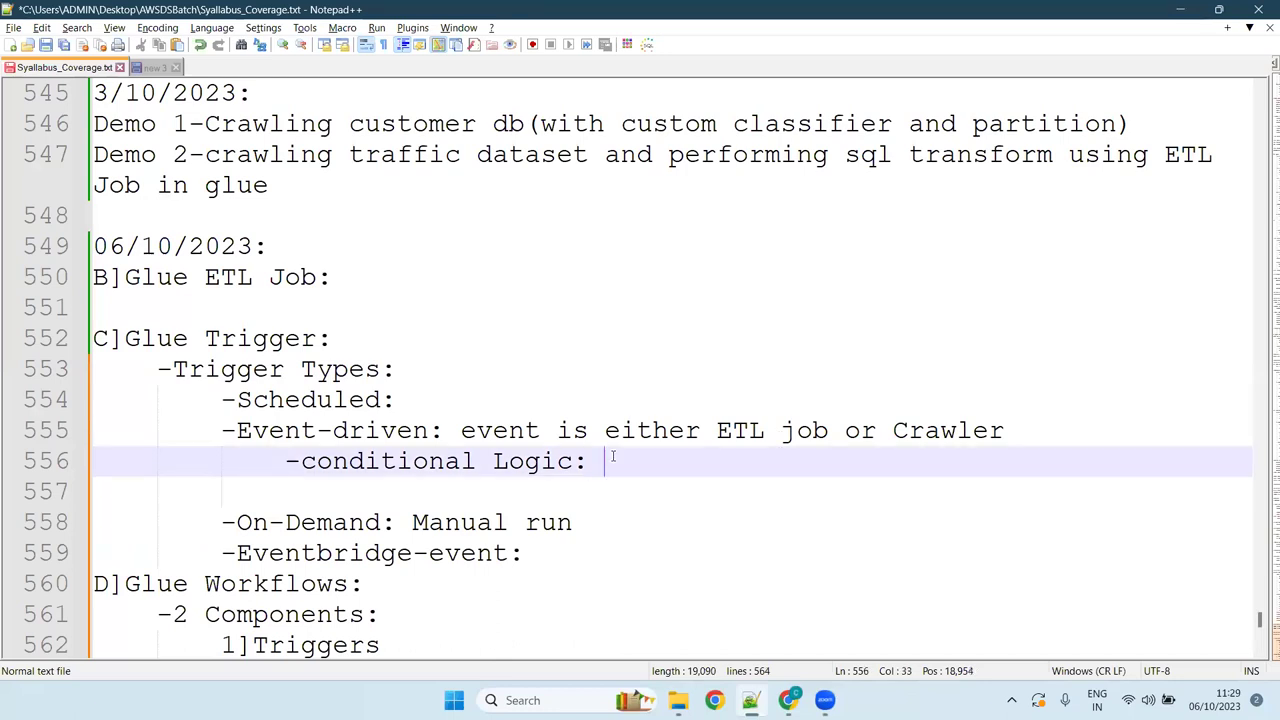
text(if there are multiple watched resources for tr)
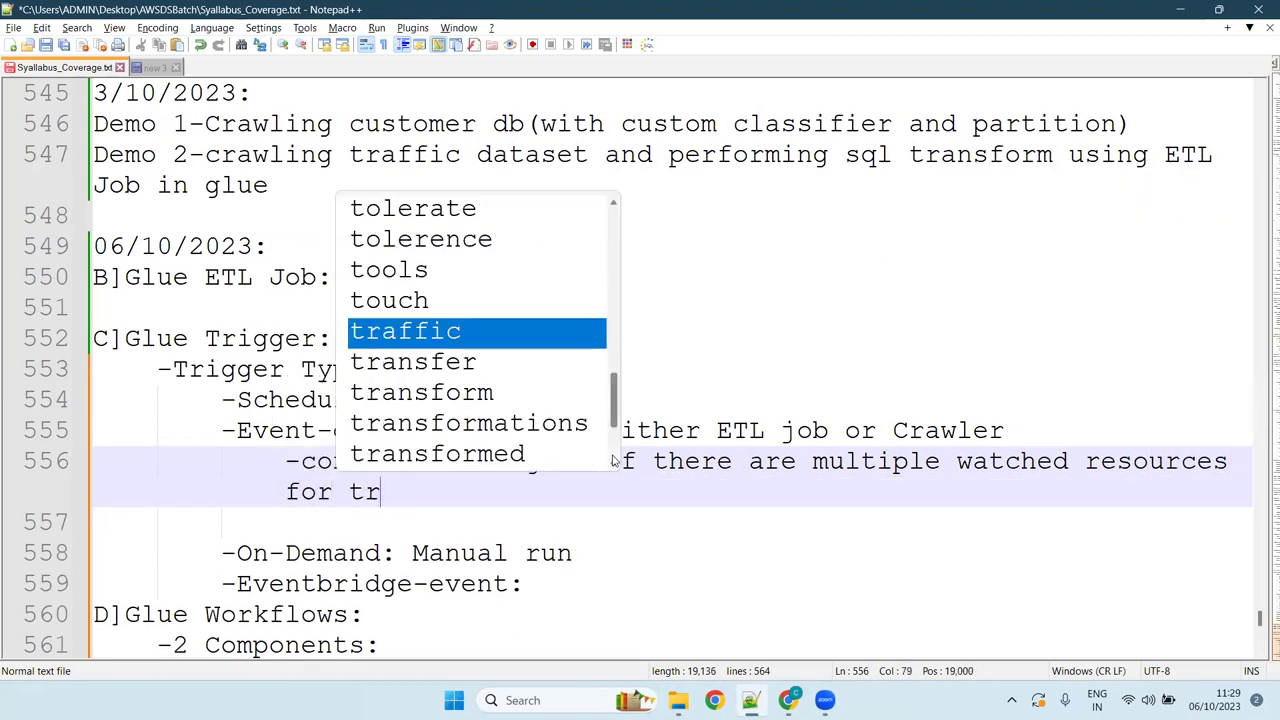
text(igger)
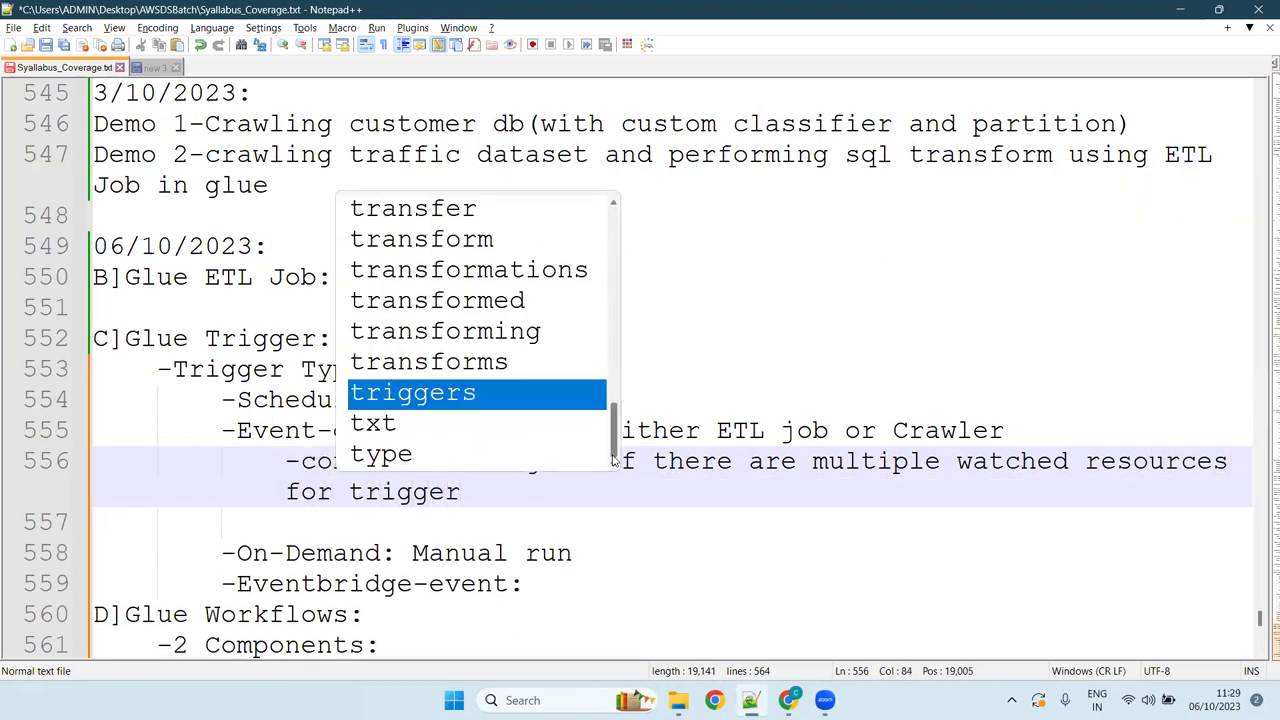
Insert "event" before "trigger" in the conditional Logic note and continue the sentence with "then"
key(Left)
key(Left)
key(Left)
key(Left)
key(Left)
key(Left)
key(Left)
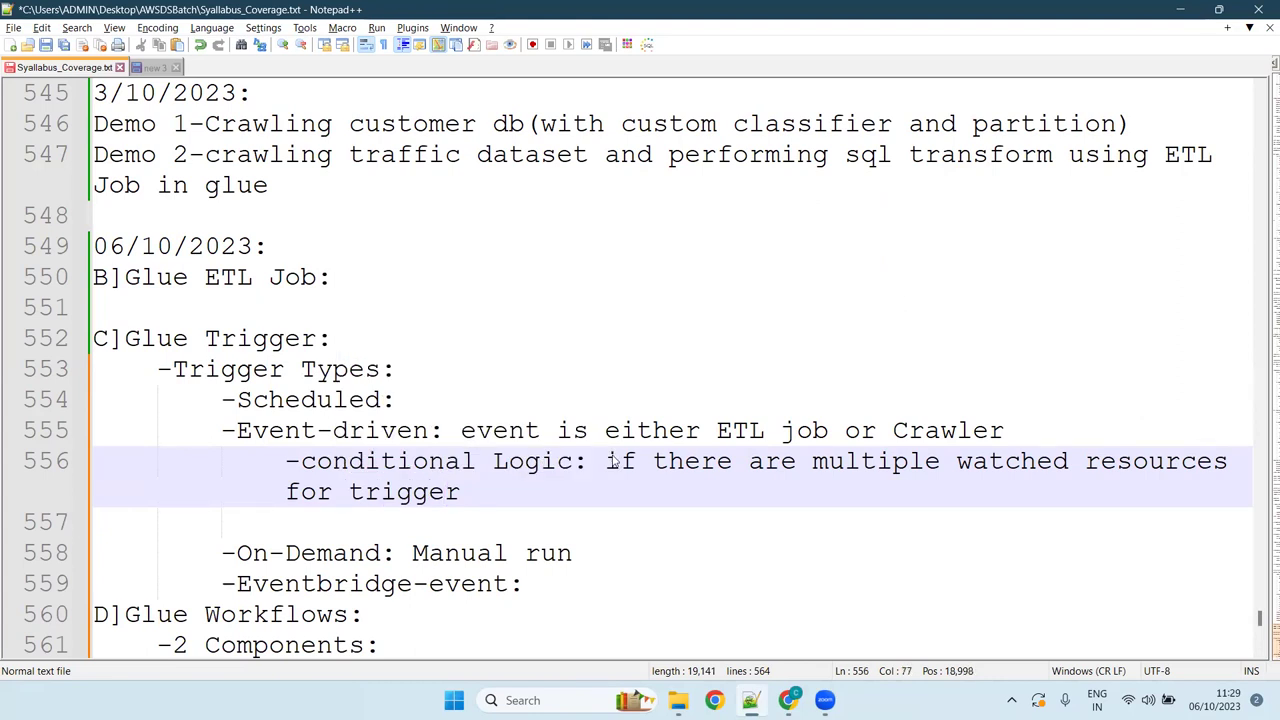
text(event)
key(Right)
key(Right)
key(Right)
key(Right)
key(Right)
key(Right)
key(Right)
key(Right)
text(then)
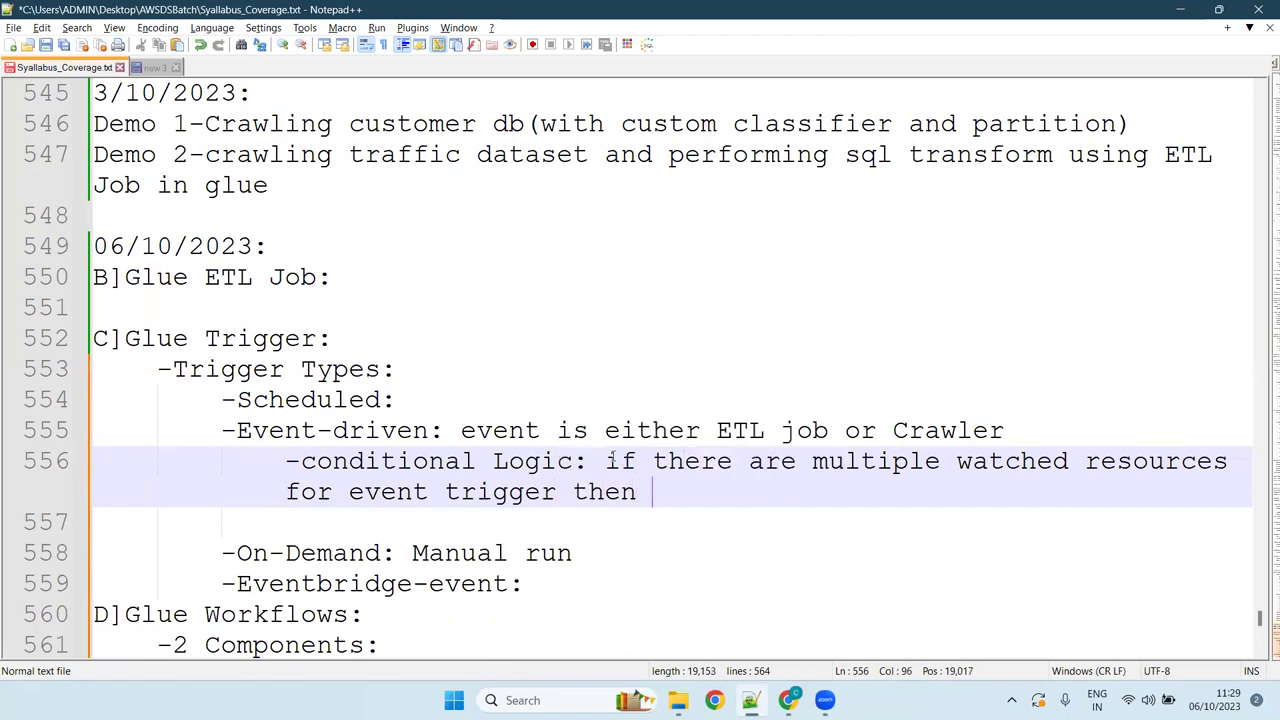
Append "ALL or ANY" to the conditional Logic sentence, with both words fully capitalised
text(All or )
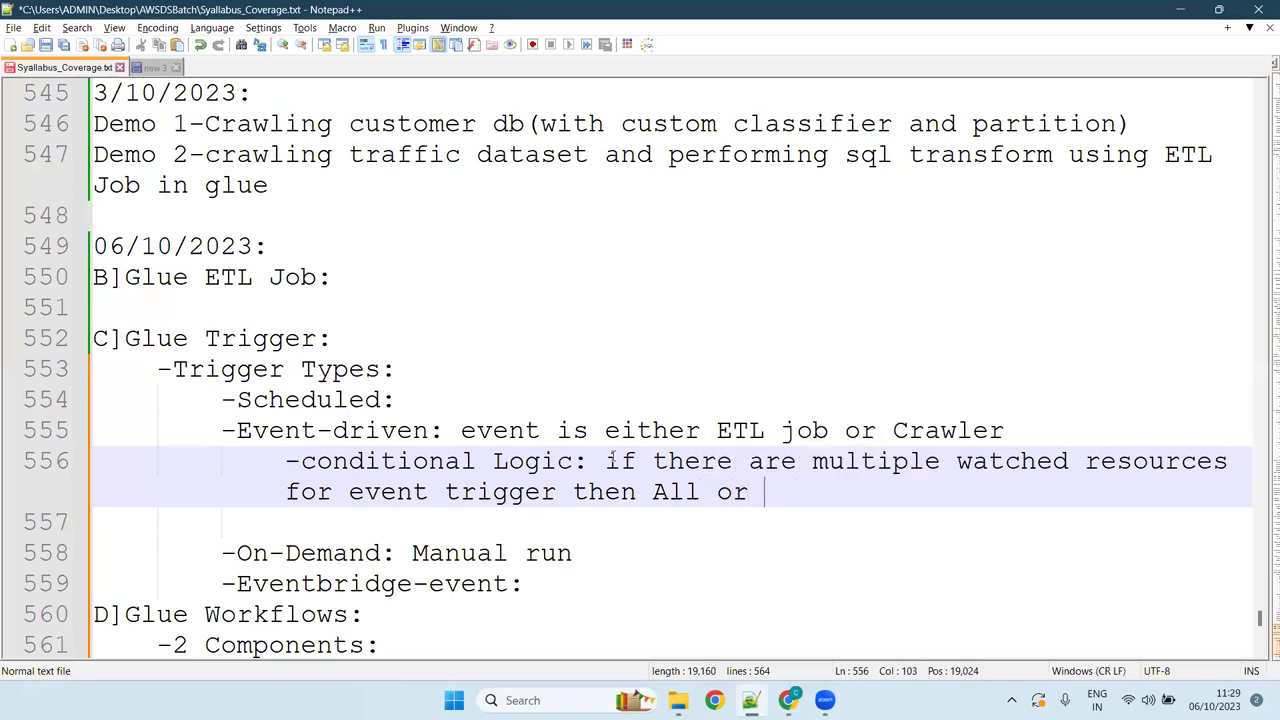
text(ANy)
key(BackSpace)
text(Y)
key(Left)
key(Left)
key(Left)
key(Left)
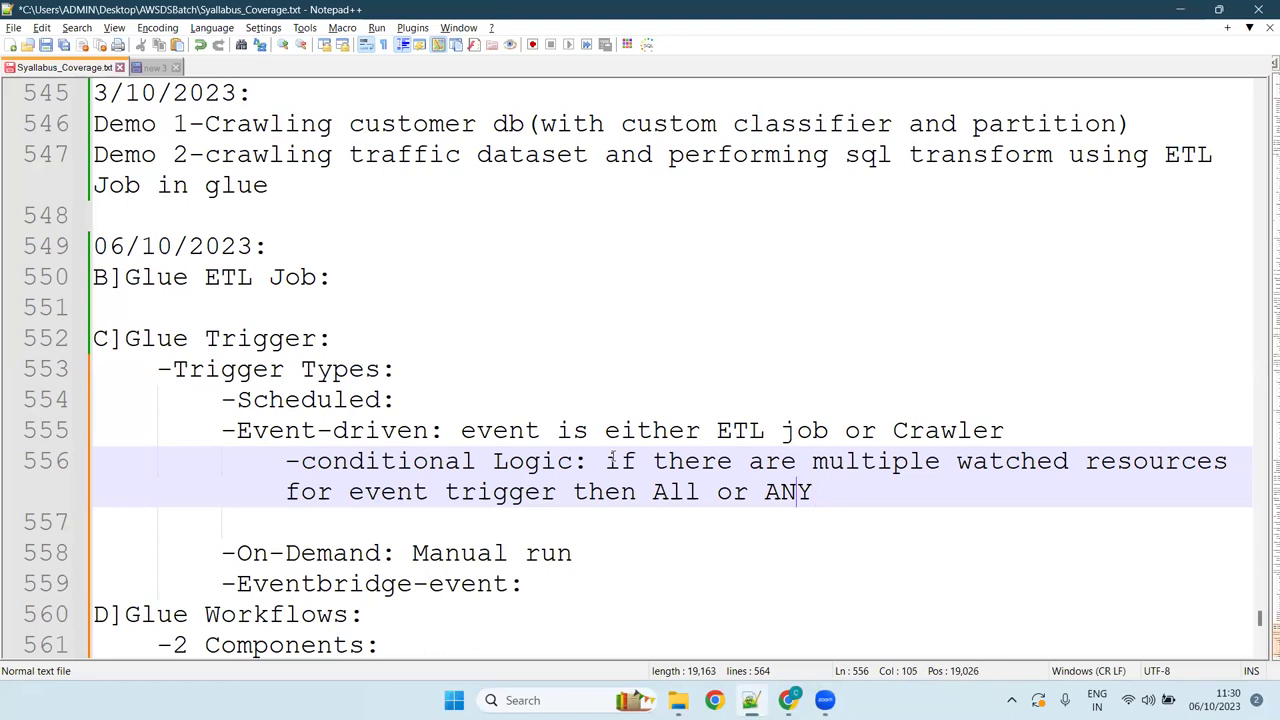
key(Left)
key(Left)
key(Left)
key(BackSpace)
key(BackSpace)
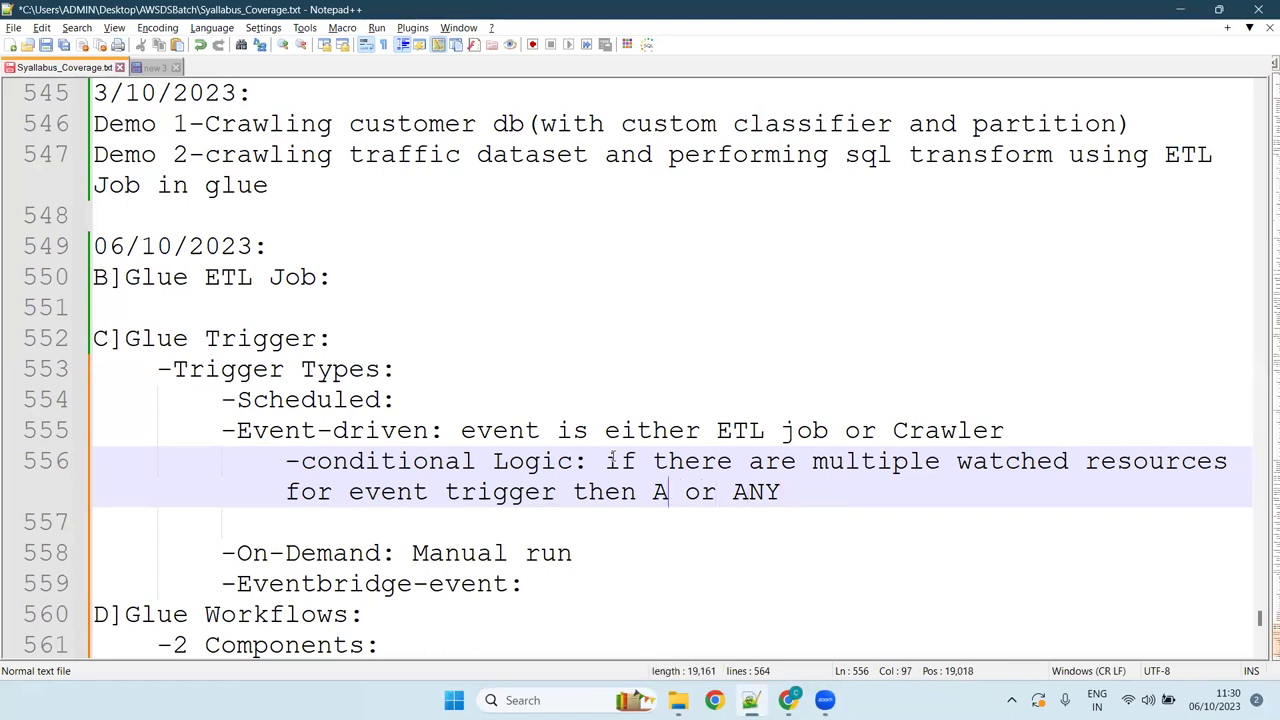
text(LL)
Finish the conditional Logic sentence with "makes sense", without a trailing colon
key(Right)
key(Right)
key(Right)
key(Right)
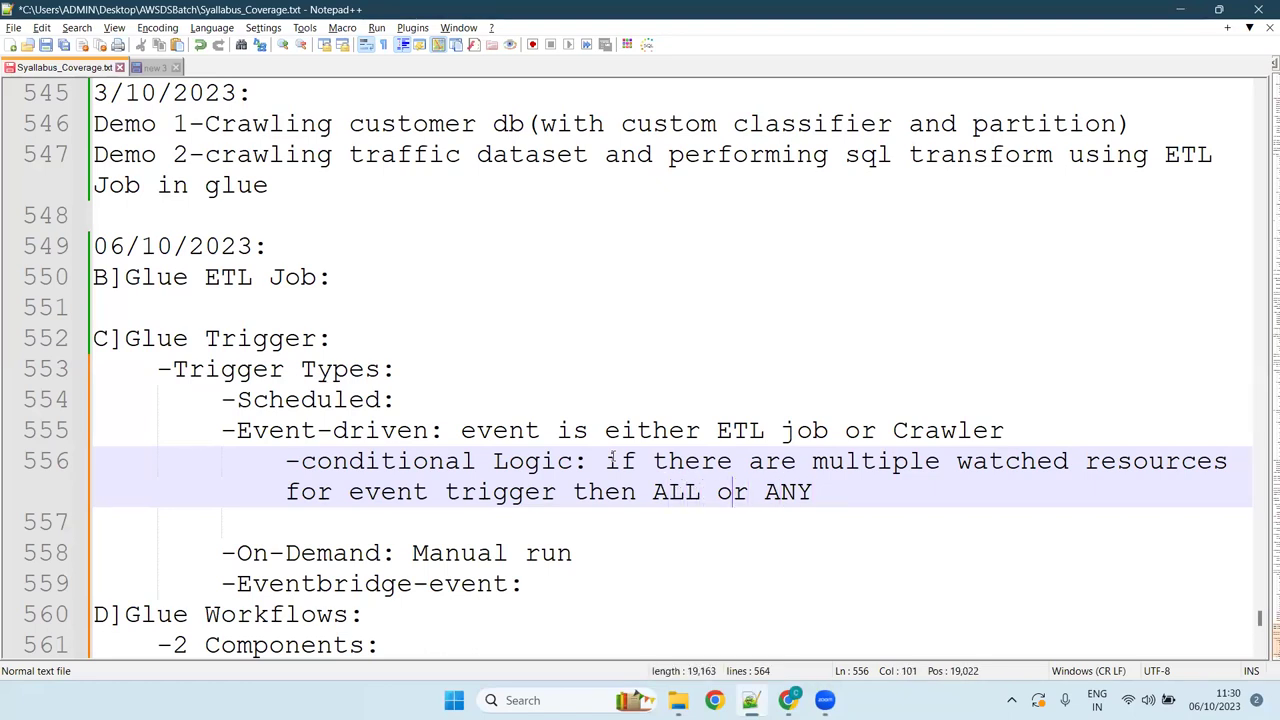
key(Right)
key(Right)
key(Right)
text(m)
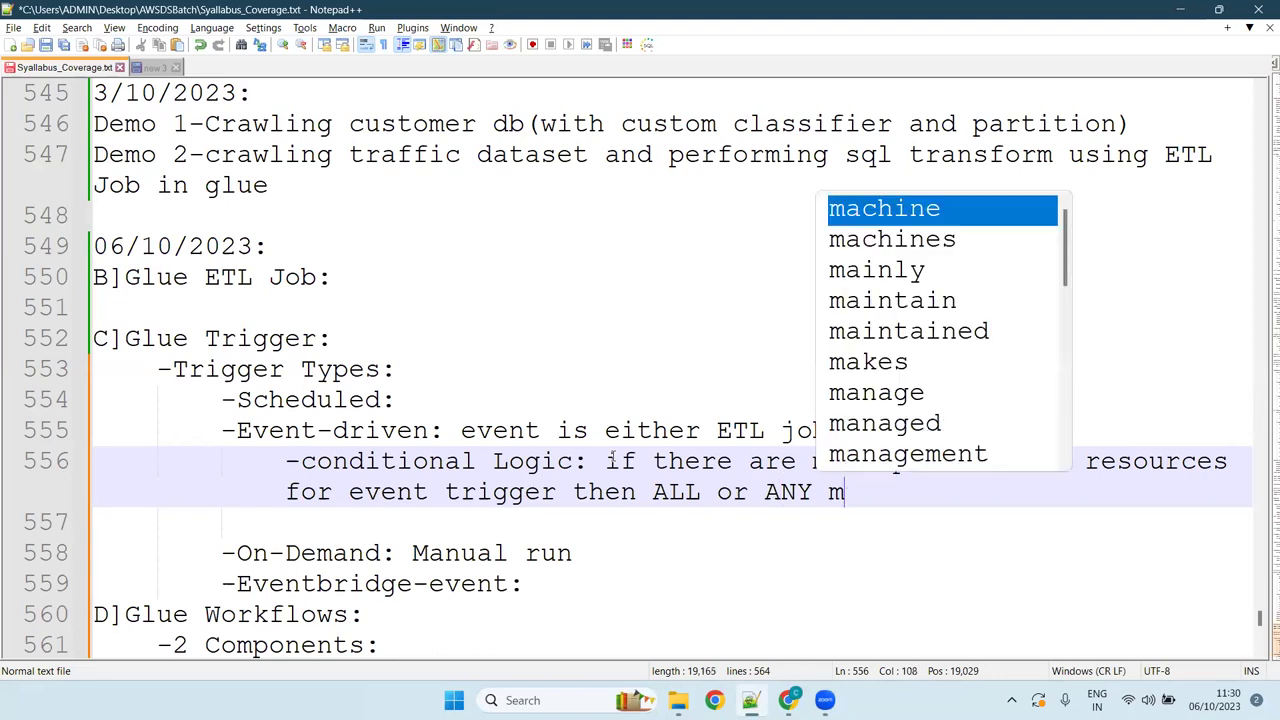
text(akes sense:)
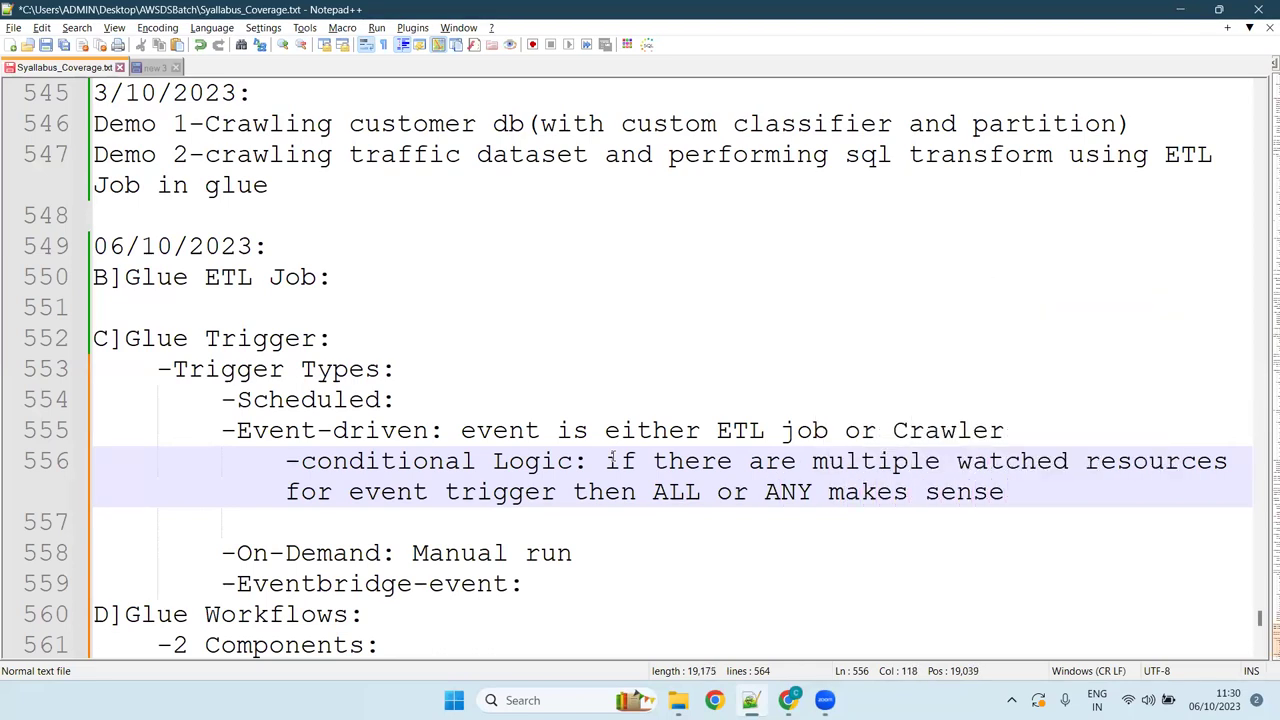
key(Return)
key(BackSpace)
key(BackSpace)
key(BackSpace)
key(BackSpace)
key(BackSpace)
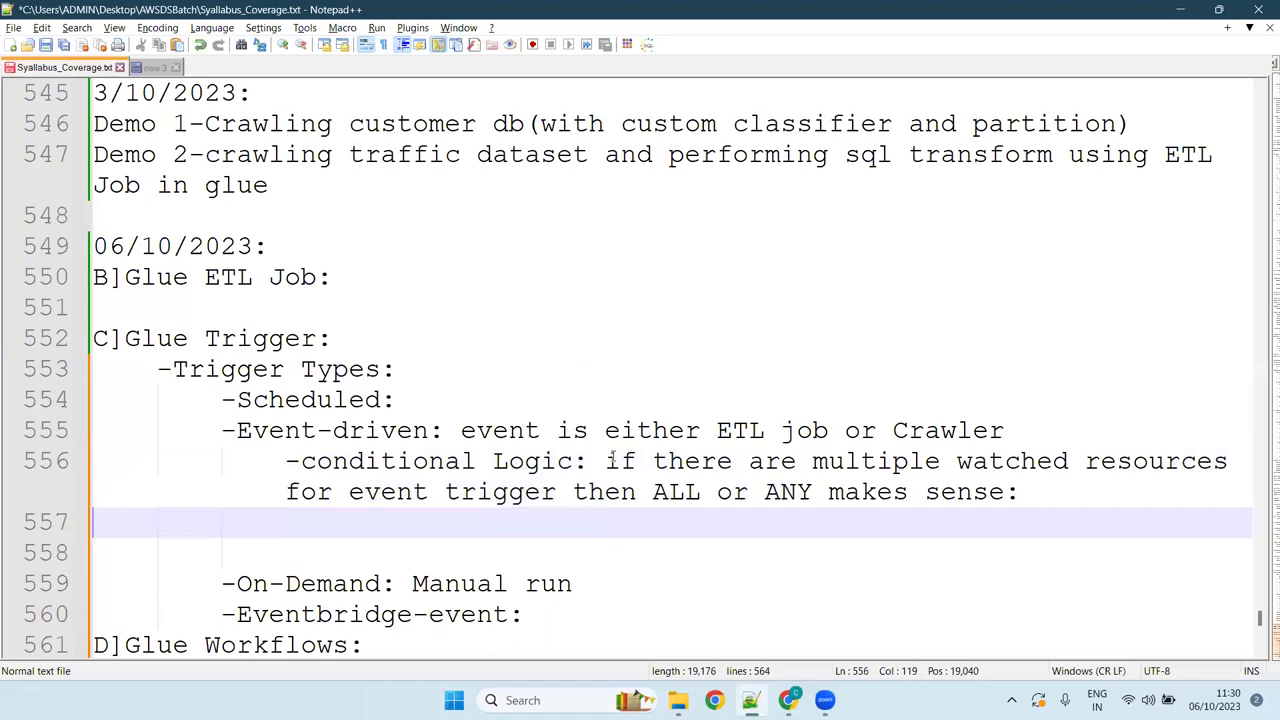
Add two further-indented sub-bullets, "-ALL:" and "-ANY:", below the conditional Logic note
key(Return)
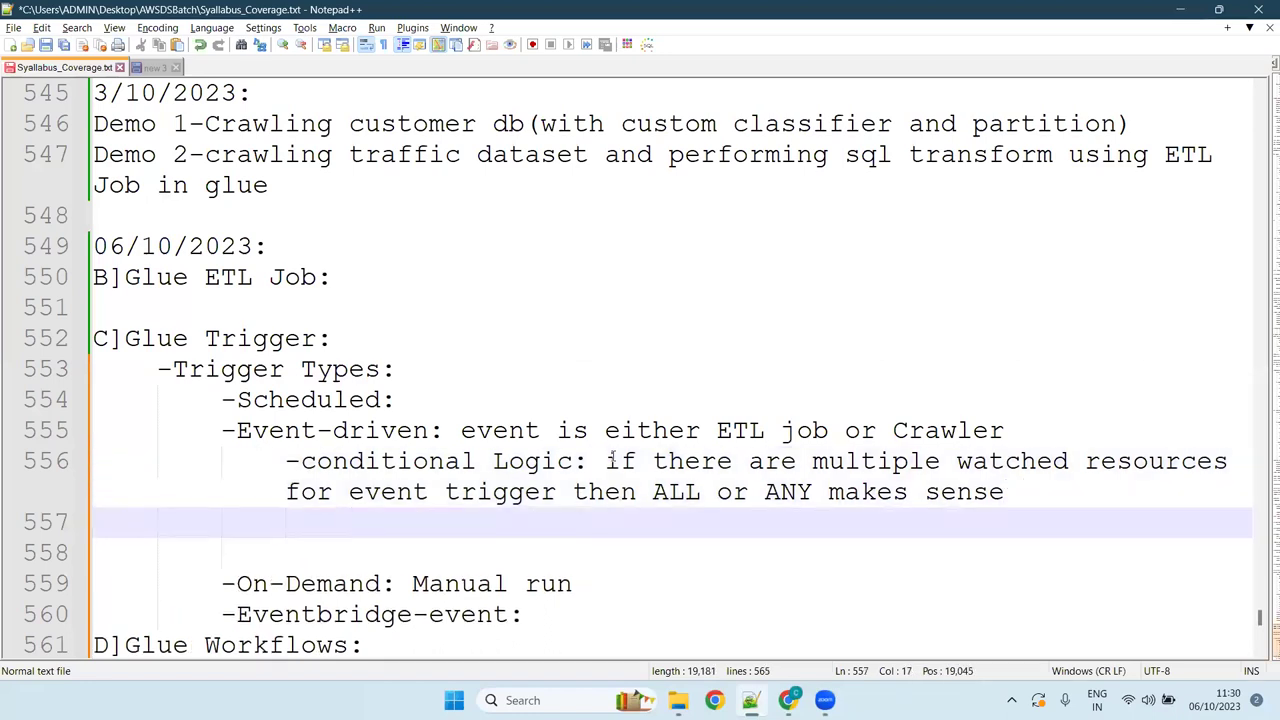
text(-ALL)
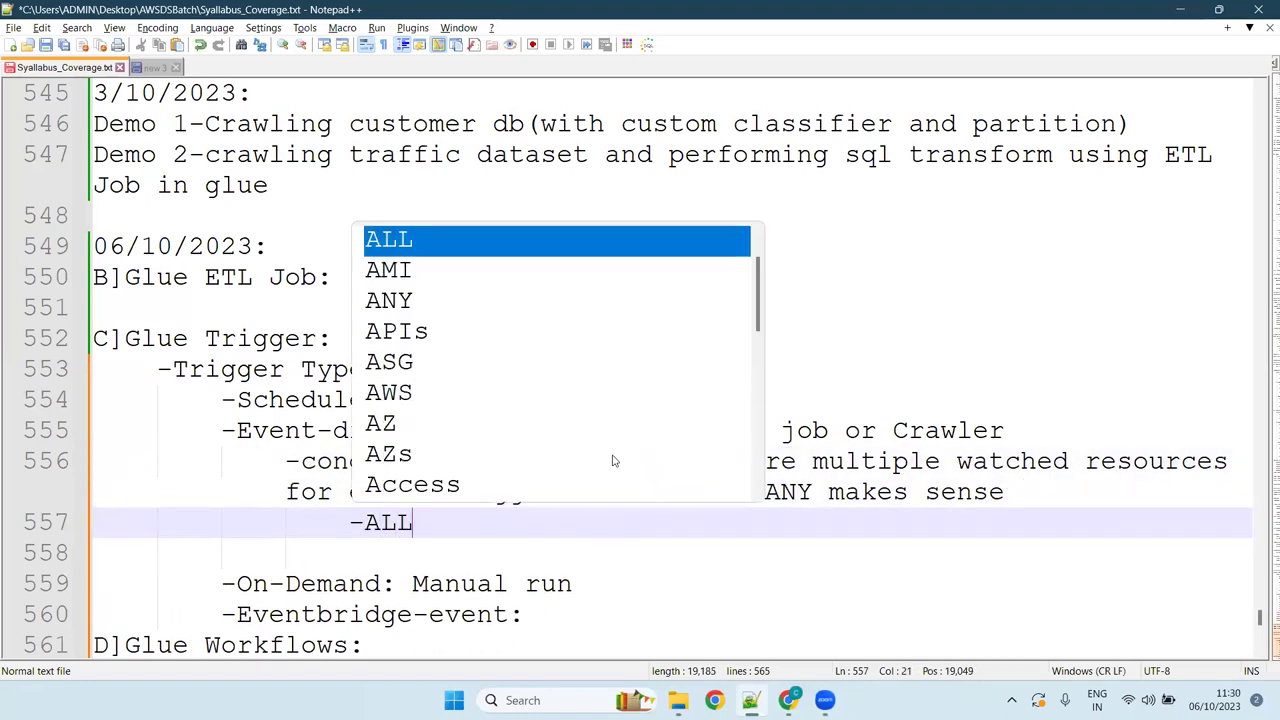
text(:)
key(Return)
text(-)
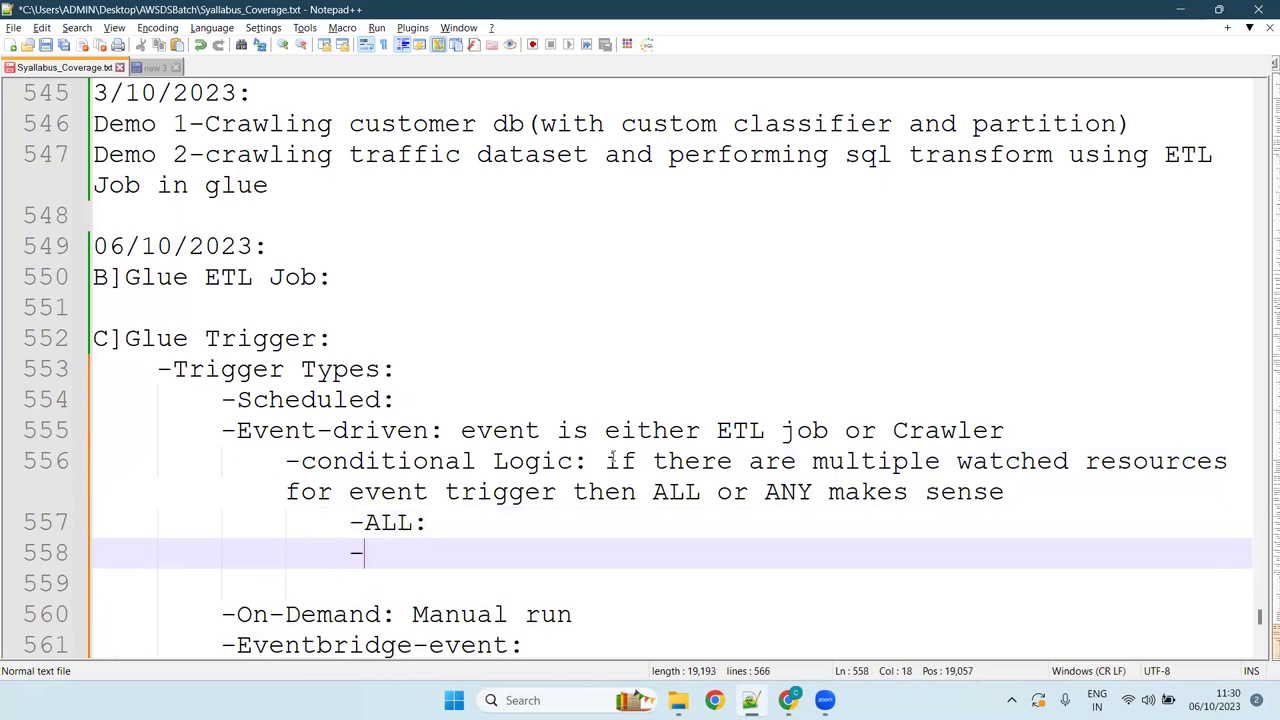
text(ANY:)
Describe the ALL sub-bullet with "if all wwatched resources achieves desired state then only futher"
click(462, 495)
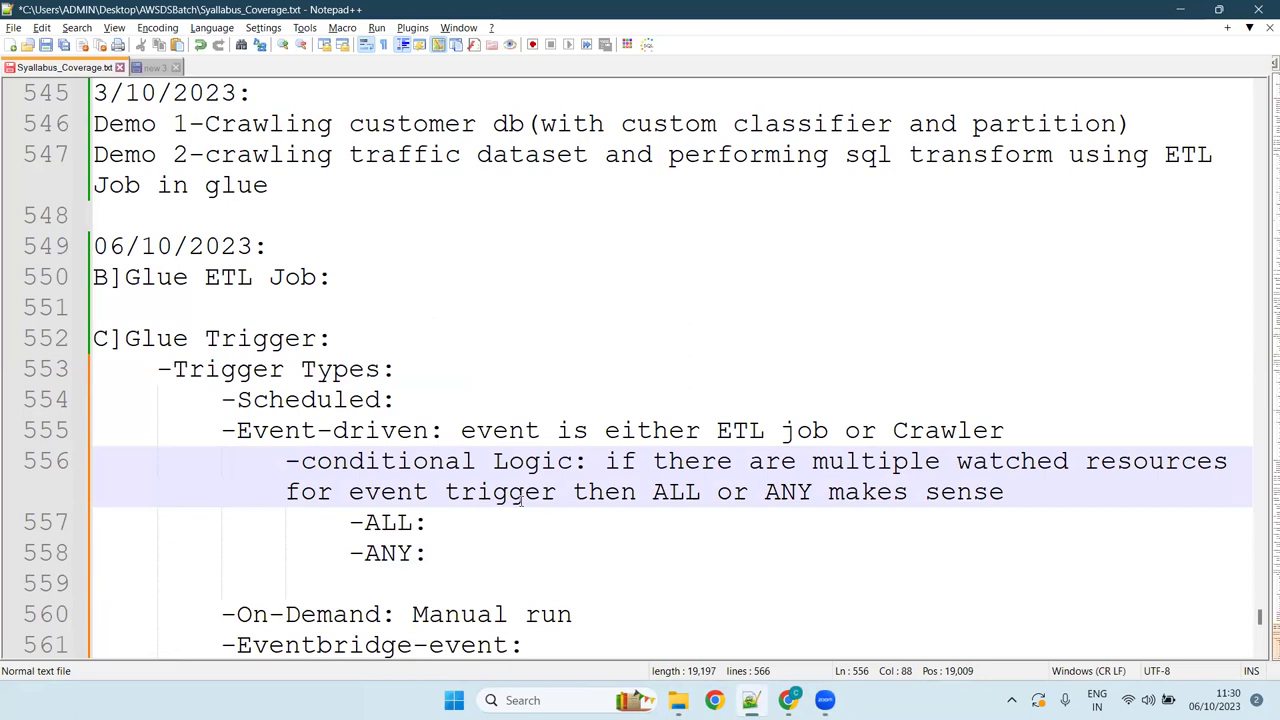
click(495, 524)
text(if all w)
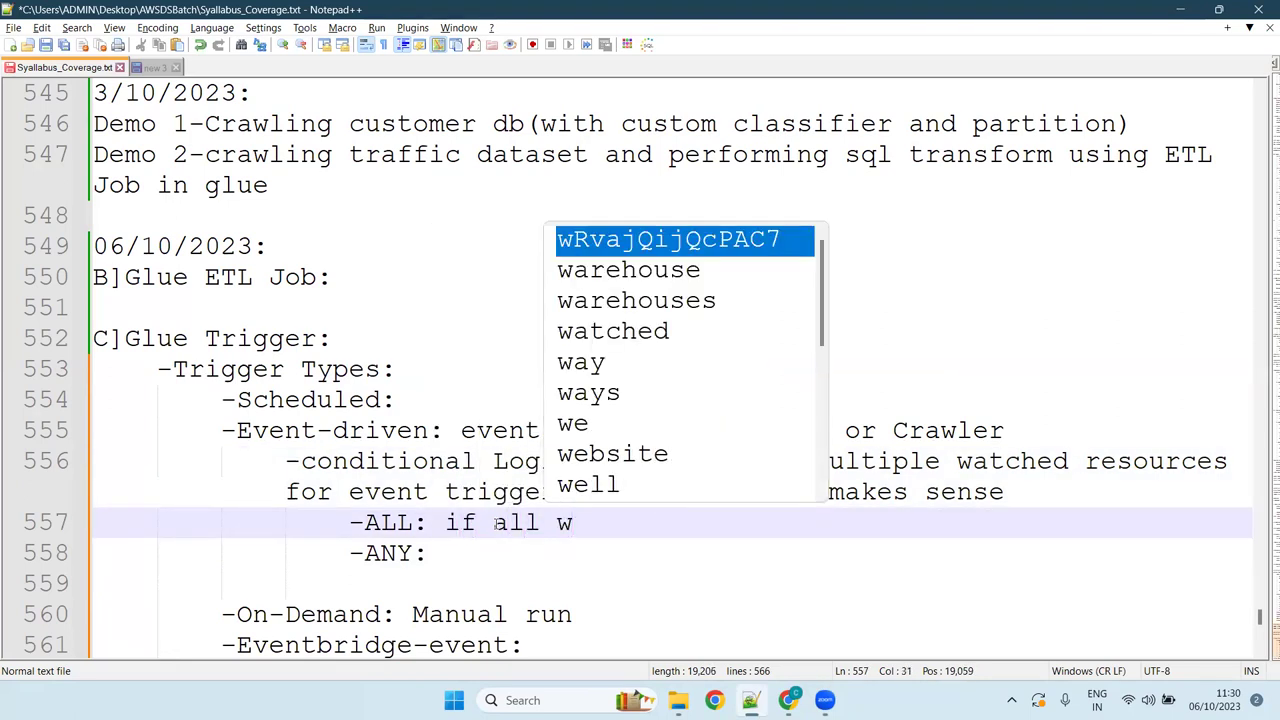
text(watched )
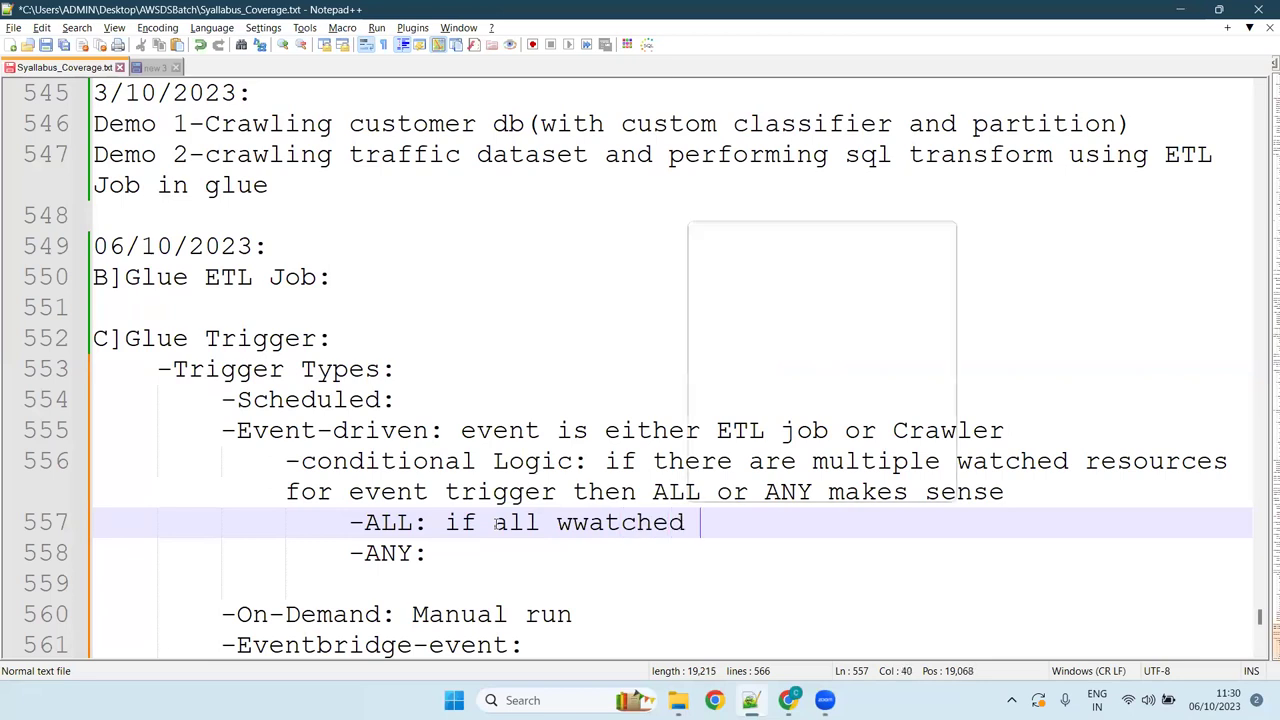
text(resources )
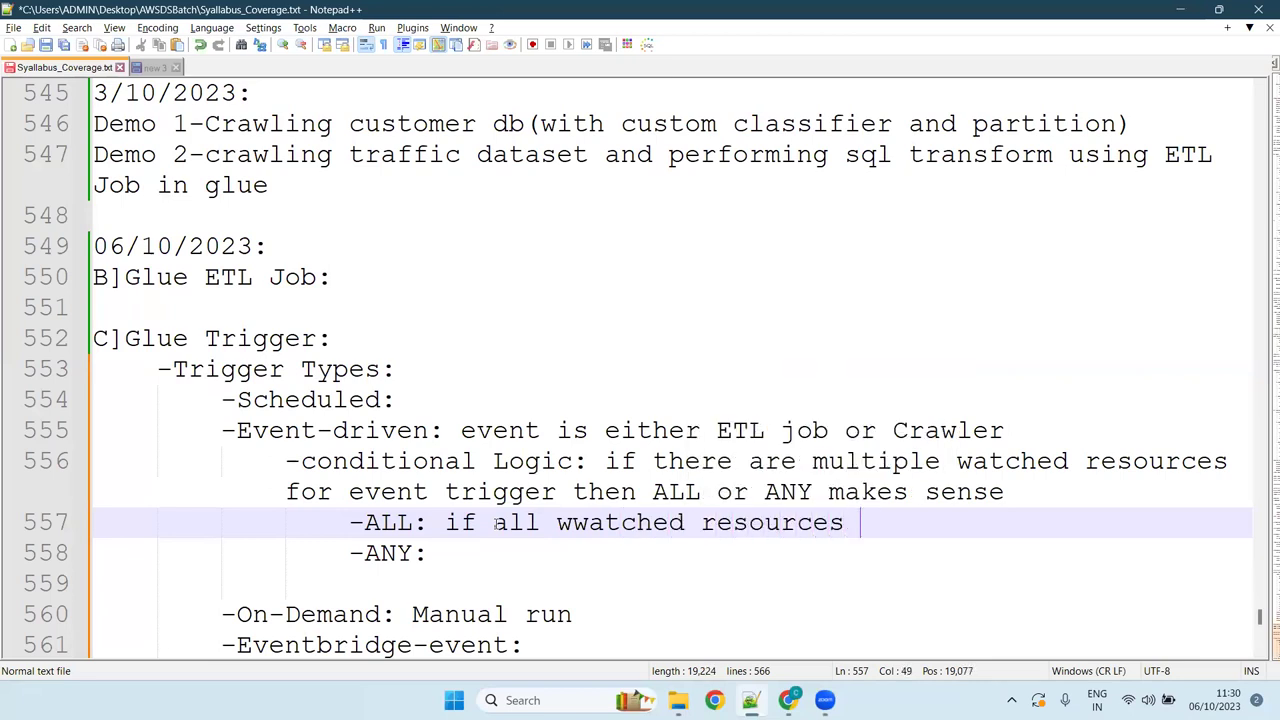
text(achi)
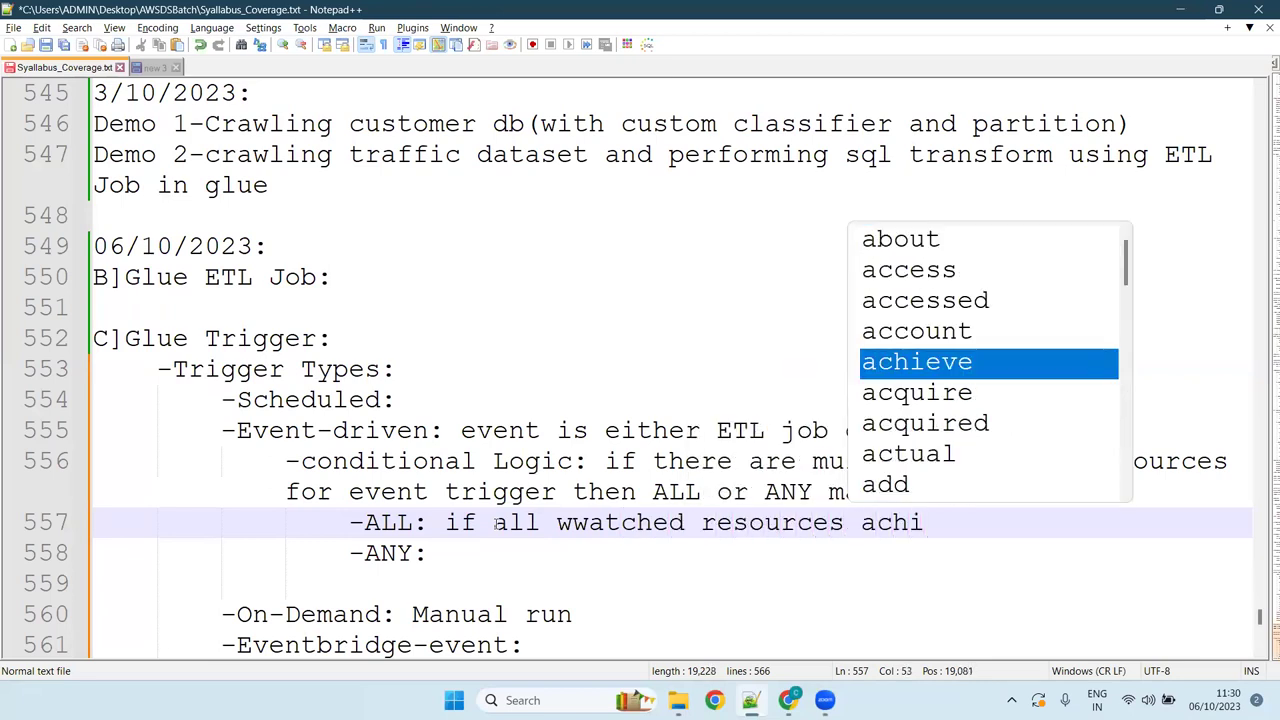
text(eves )
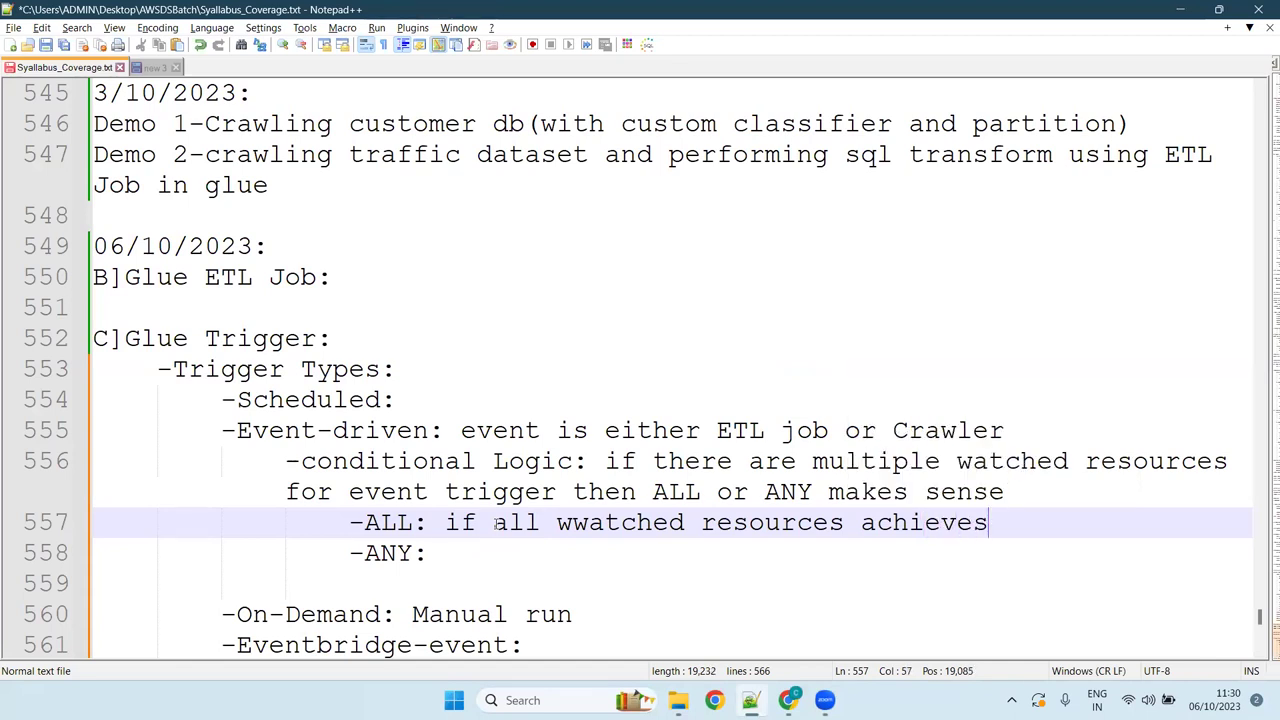
text(desired stats)
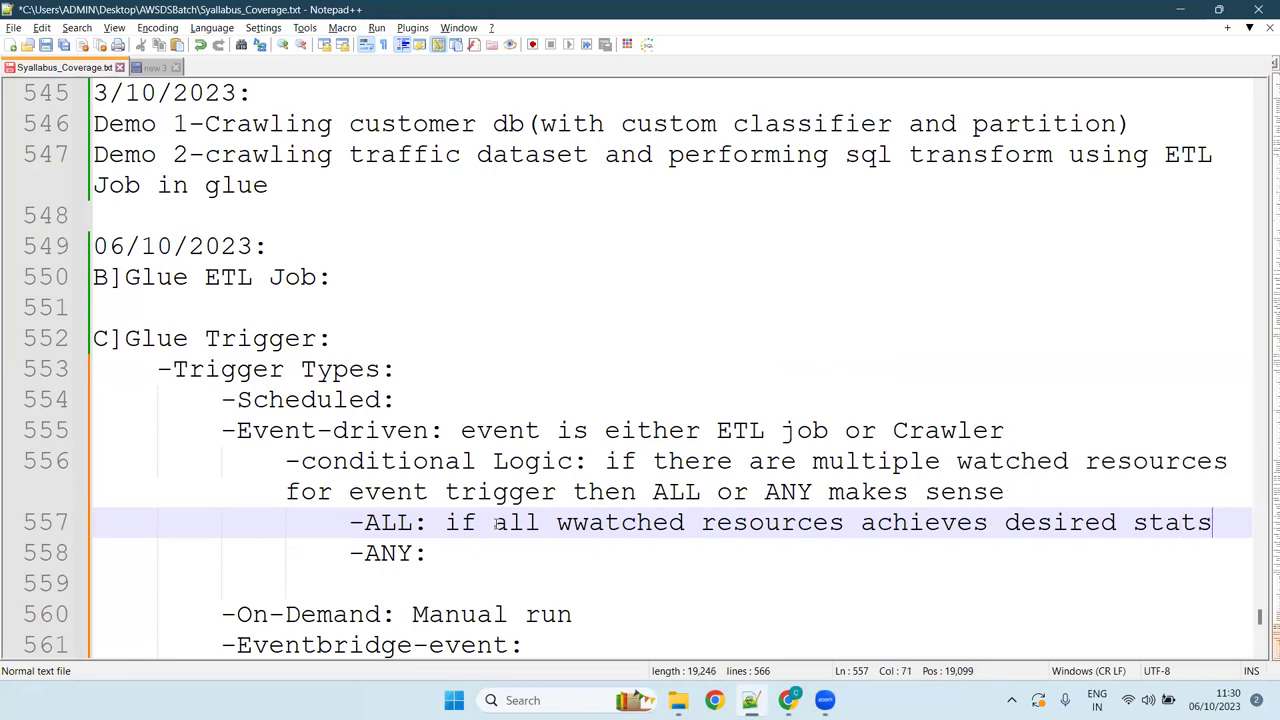
key(BackSpace)
text(e then onl)
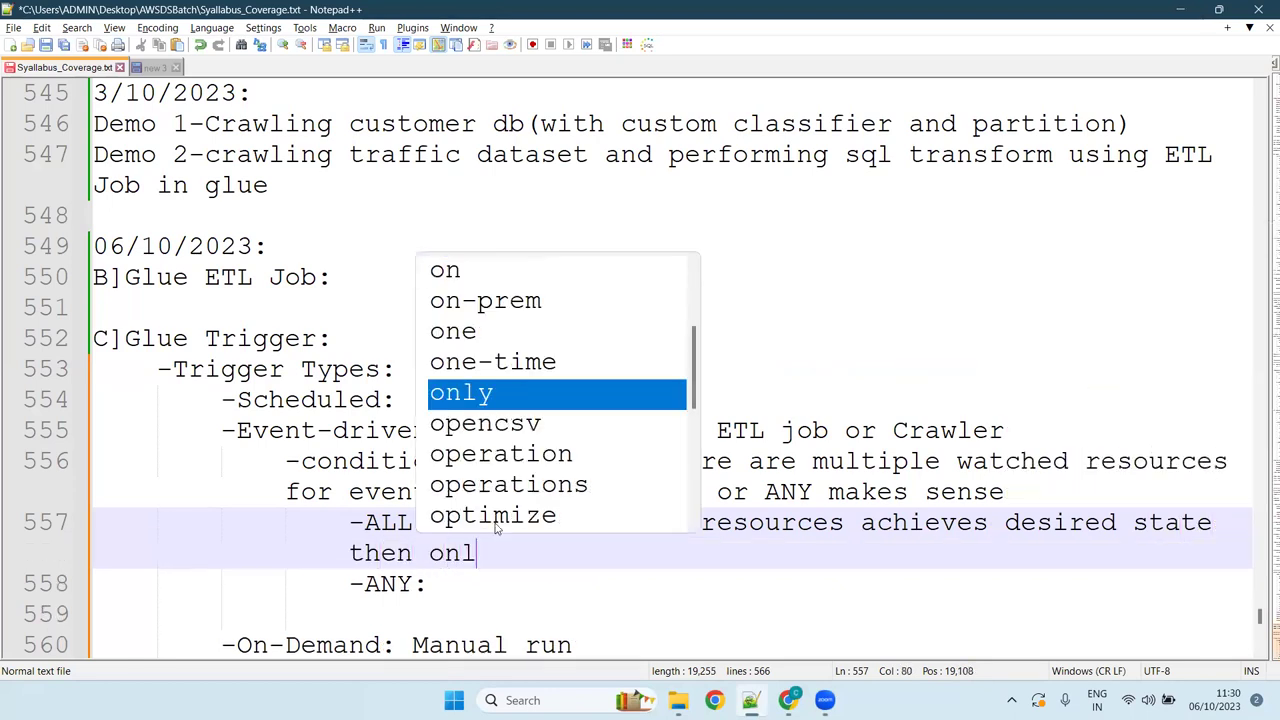
text(y futher)
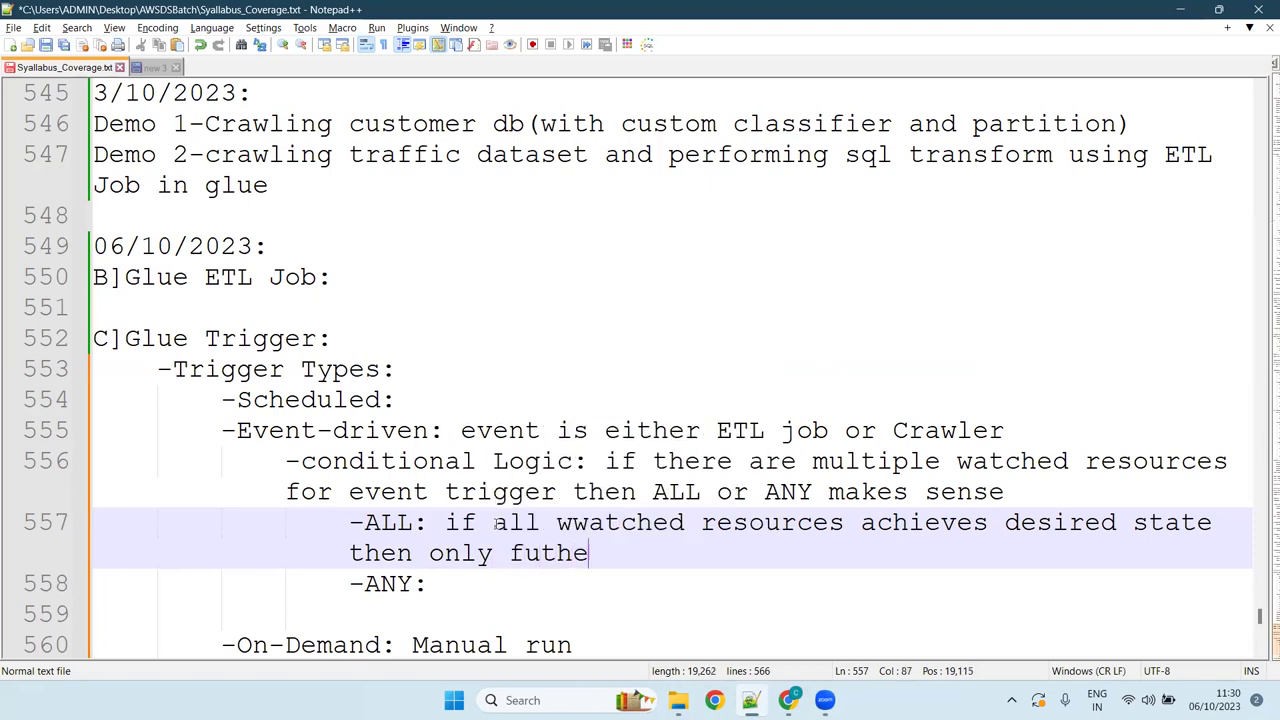
Correct "futher" to "further" in the ALL description and end the sentence with "node trigger"
key(Left)
key(Left)
key(Left)
key(Left)
text(r)
key(End)
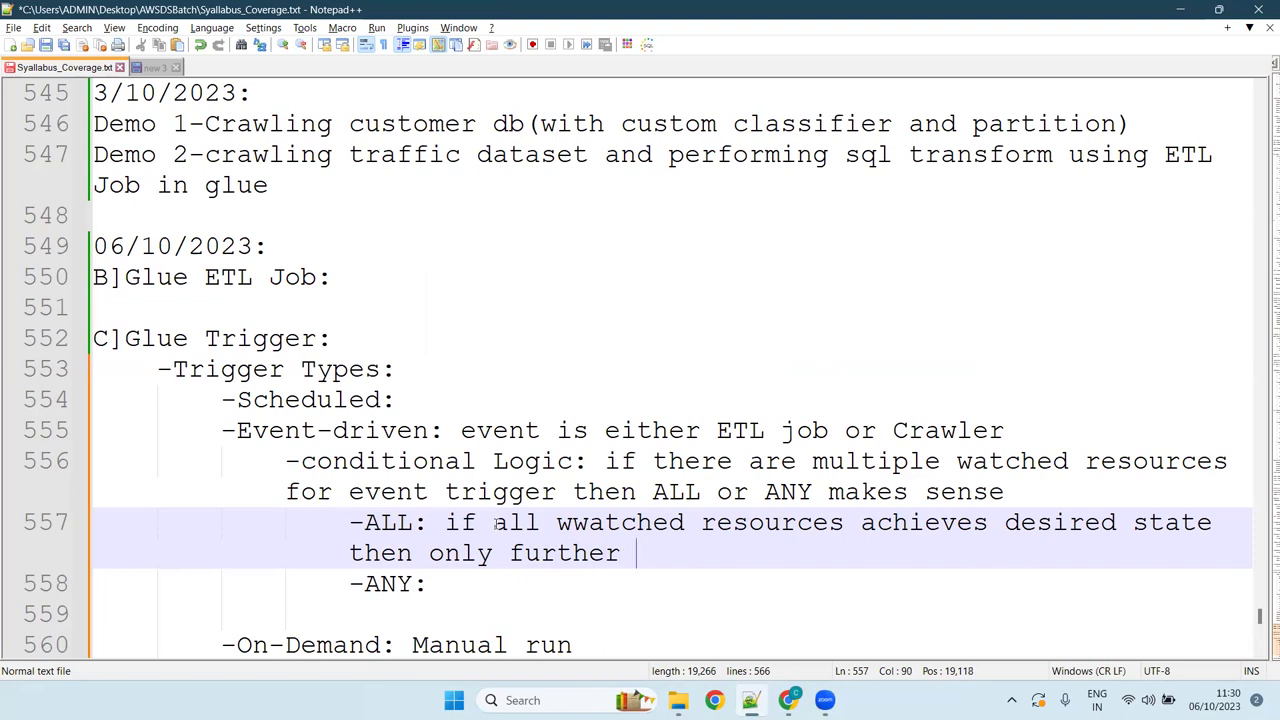
text(node trigger)
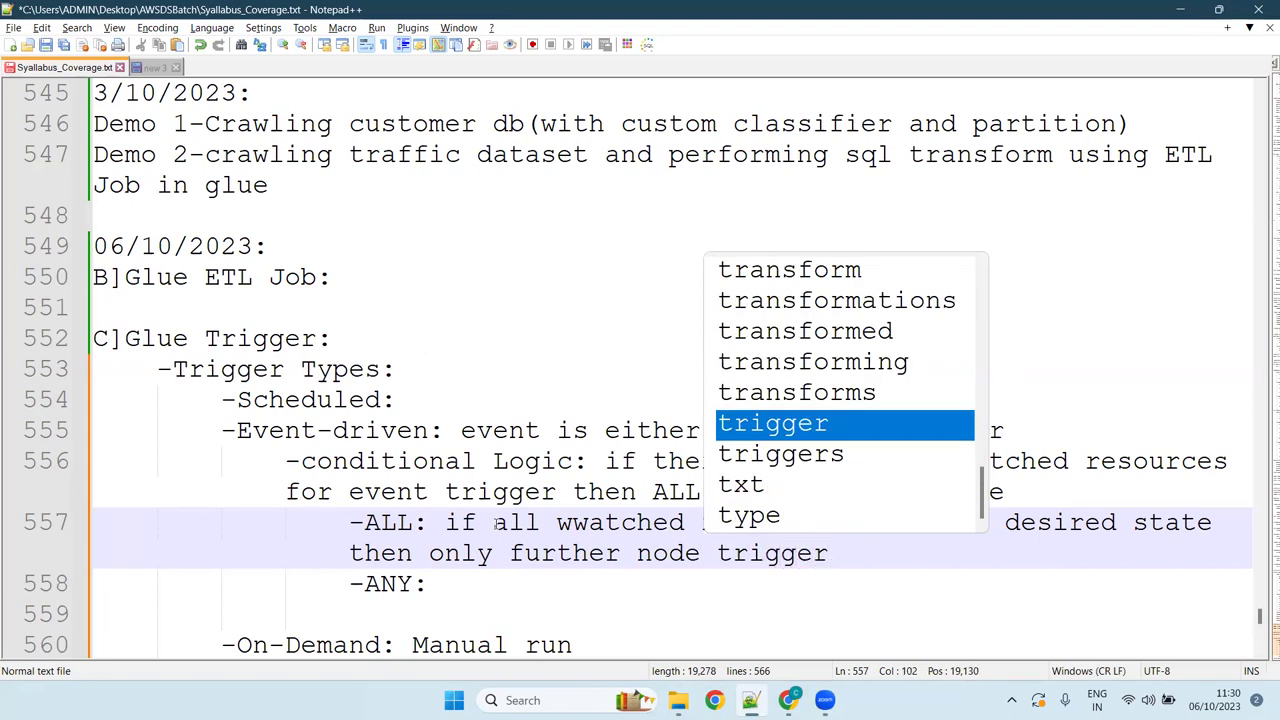
Copy the ALL description to the ANY sub-bullet and replace "all" with "any one of" in the copy
click(480, 596)
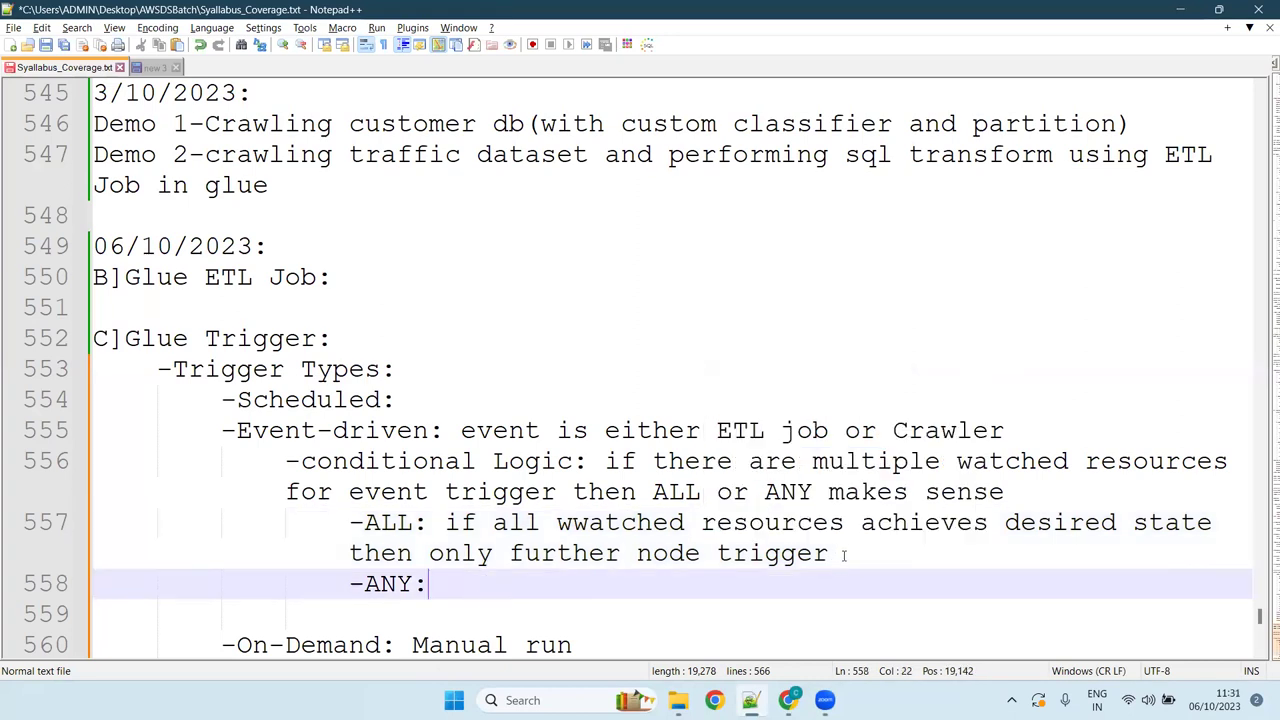
drag(842, 554, 437, 522)
key(ctrl+c)
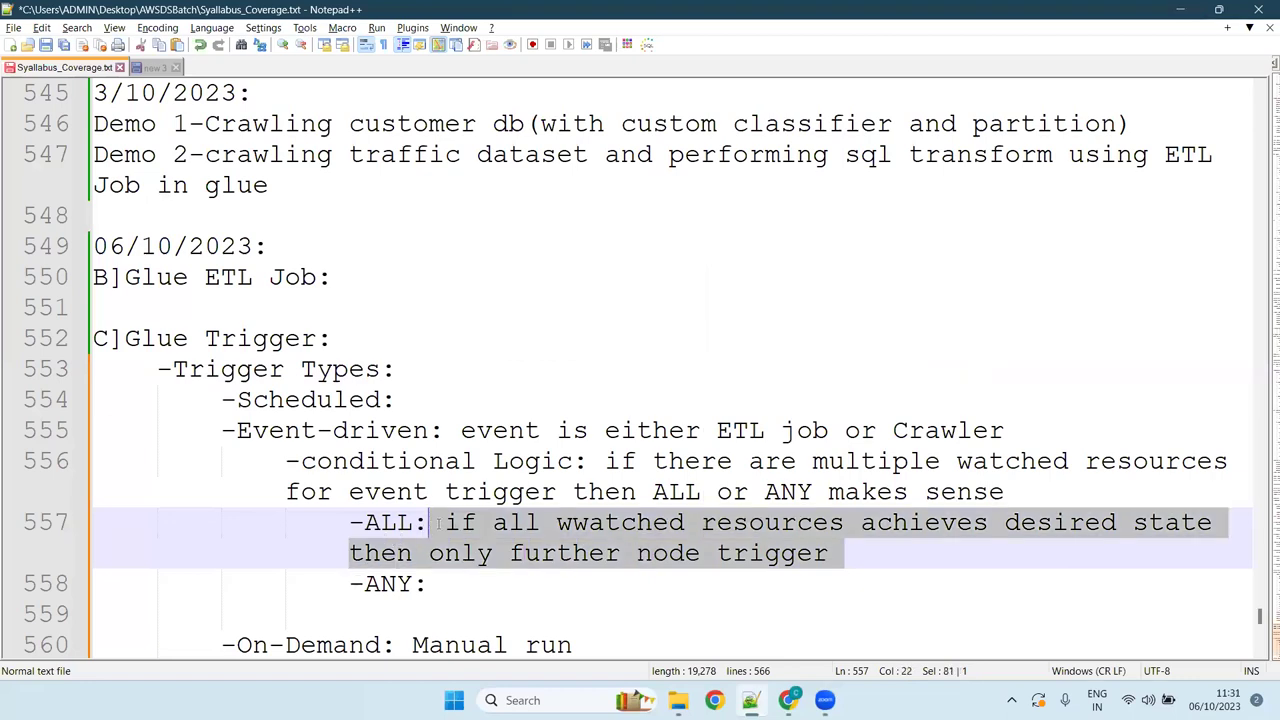
click(477, 584)
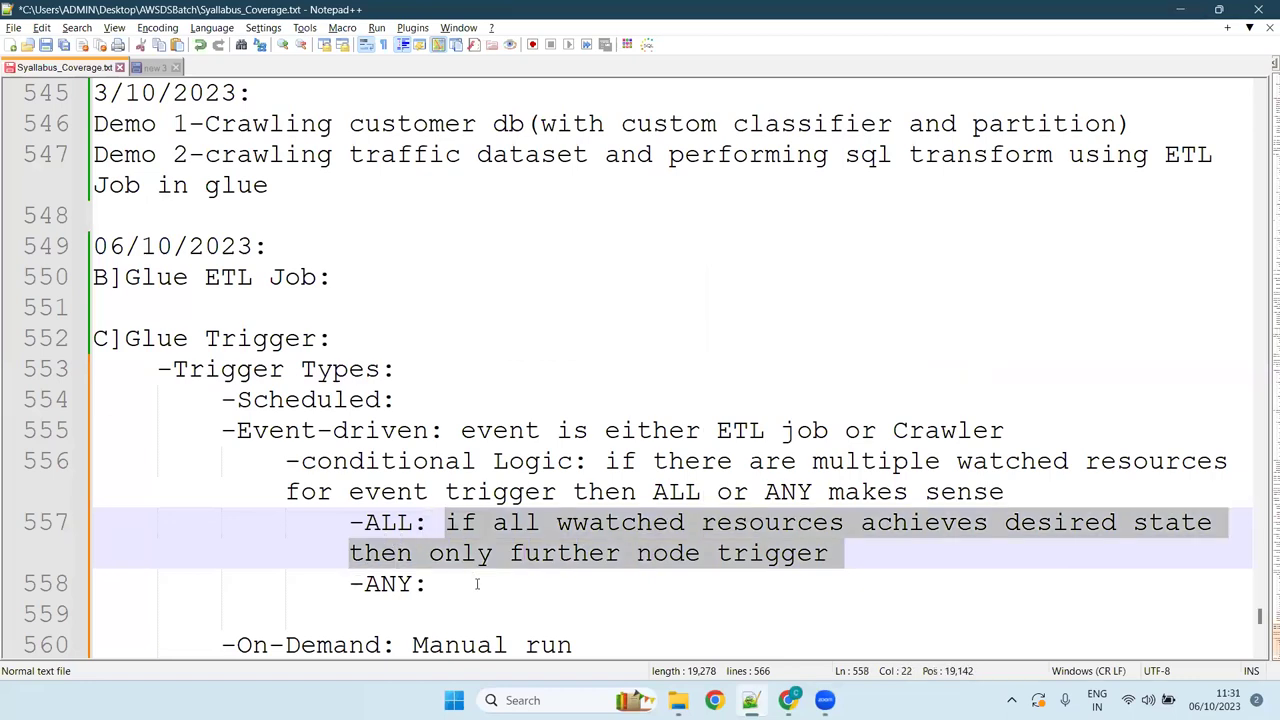
key(ctrl+v)
click(523, 584)
key(BackSpace)
key(BackSpace)
key(BackSpace)
text(any one of )
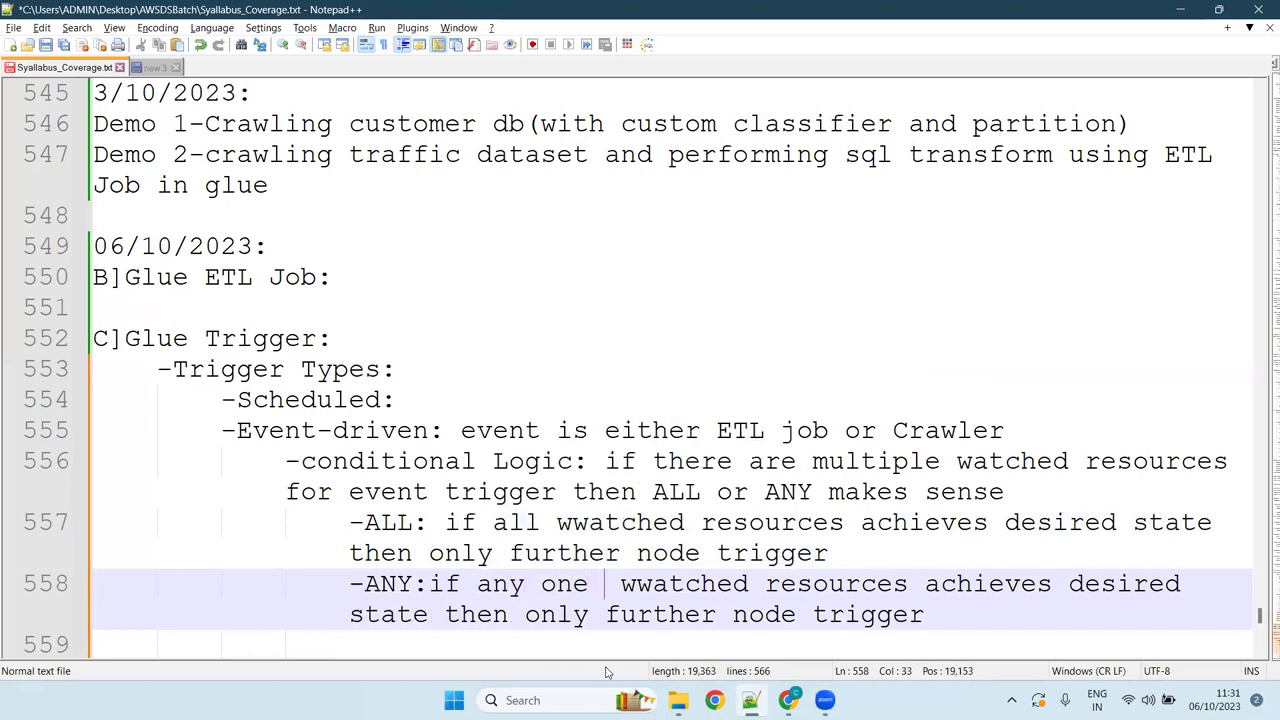
Complete the ANY description's opening as "if any one of the wwatched resources" and remove "only" before "further node trigger"
text(the)
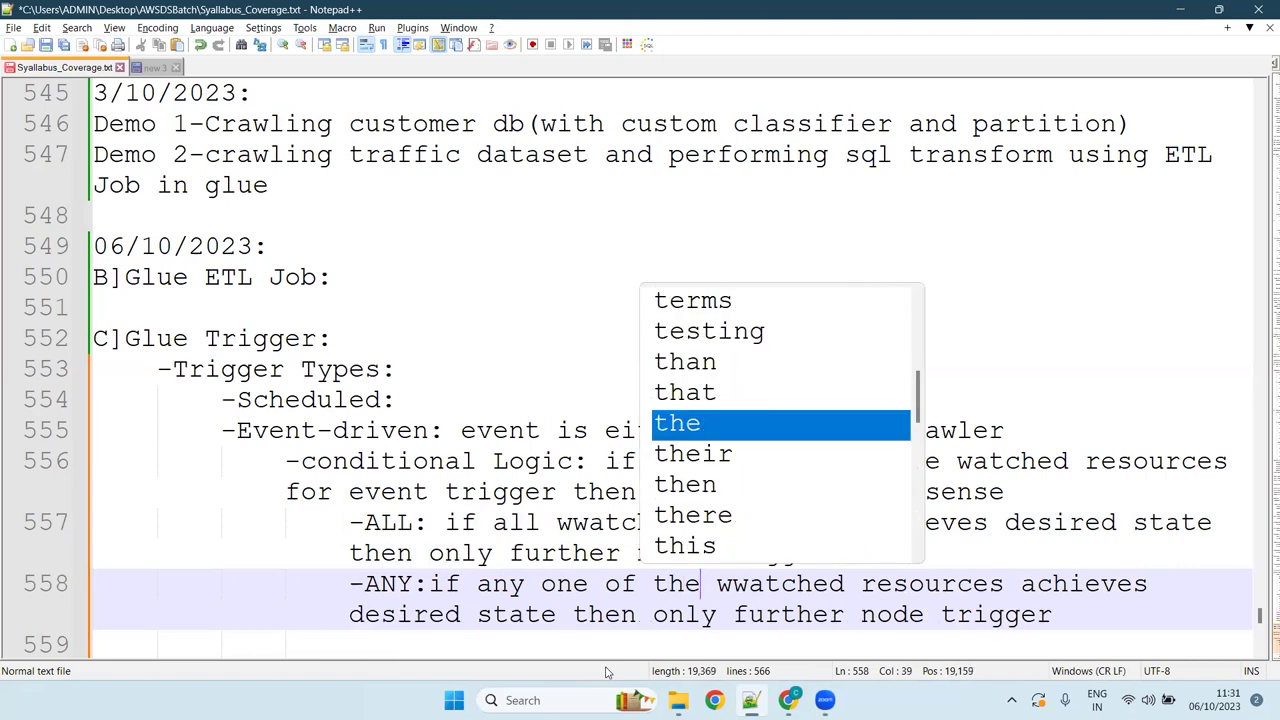
key(Right)
key(Right)
key(Right)
key(Right)
key(Right)
key(Right)
key(Right)
key(Right)
key(Right)
key(Right)
key(Right)
key(Right)
key(Right)
key(Right)
key(Right)
key(Right)
key(Right)
key(Right)
key(Right)
key(Right)
key(Right)
key(Right)
key(Right)
key(Right)
key(Right)
key(Right)
key(Right)
key(Right)
key(Right)
key(Right)
key(Right)
key(Right)
key(Right)
key(Right)
key(Right)
key(Right)
key(Right)
key(Right)
key(Right)
key(Right)
key(BackSpace)
key(BackSpace)
key(BackSpace)
key(BackSpace)
key(Delete)
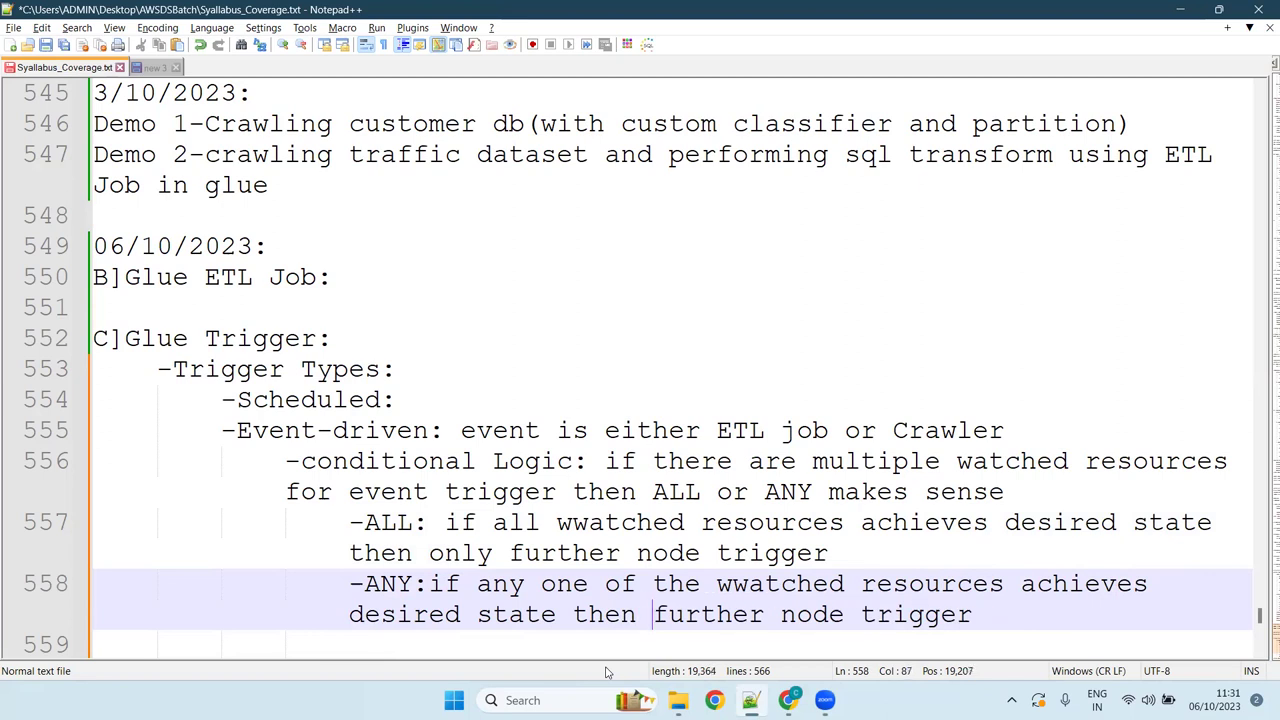
Change "trigger" to "triggers" at the end of the ALL and ANY descriptions and add an empty line below them
key(Right)
key(Right)
key(Right)
key(Right)
key(Right)
key(Right)
key(Right)
key(Right)
key(Right)
key(Right)
key(Right)
key(Right)
key(Right)
key(Right)
key(Right)
key(Right)
key(Right)
key(Right)
key(Right)
key(Right)
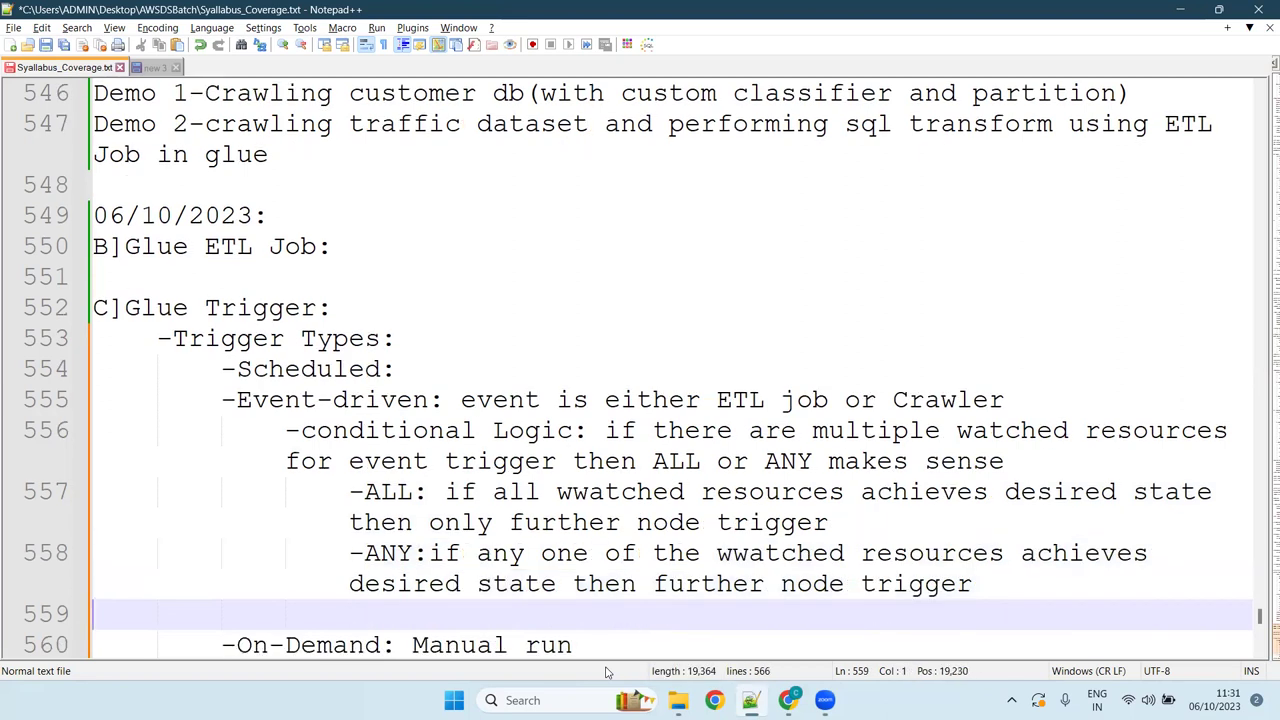
key(Left)
key(Up)
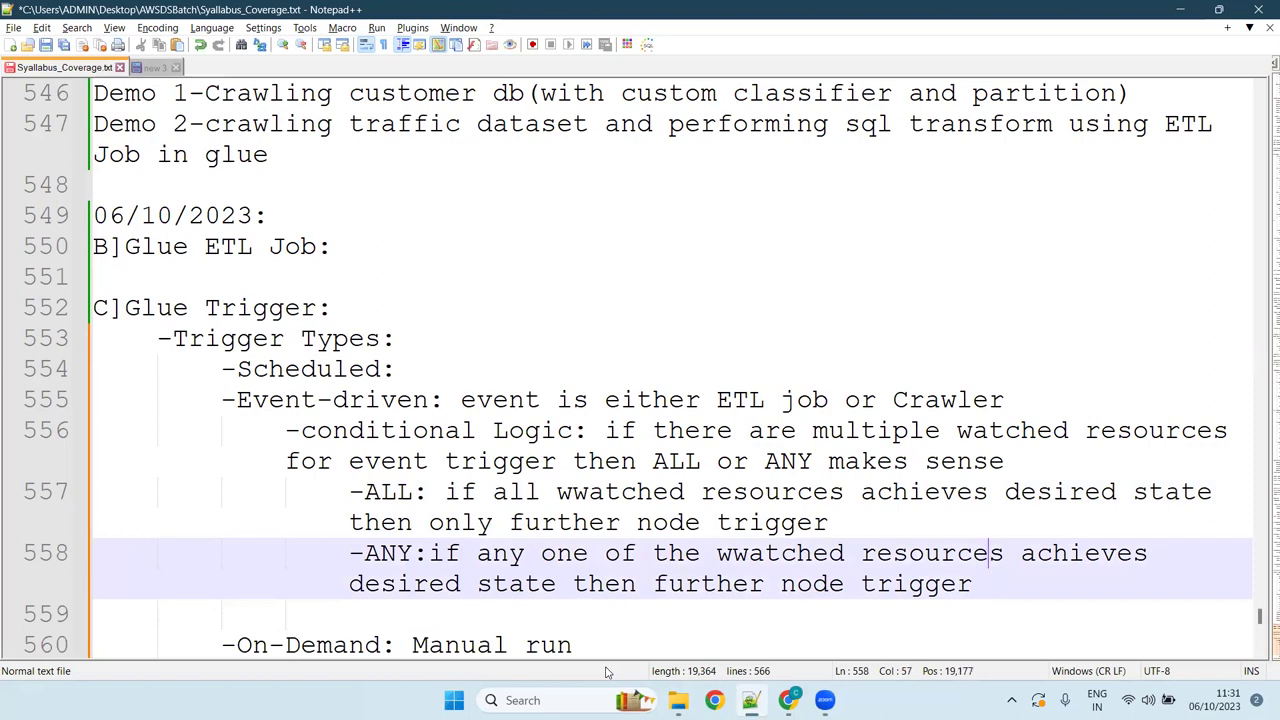
key(Left)
key(Left)
key(Left)
key(Up)
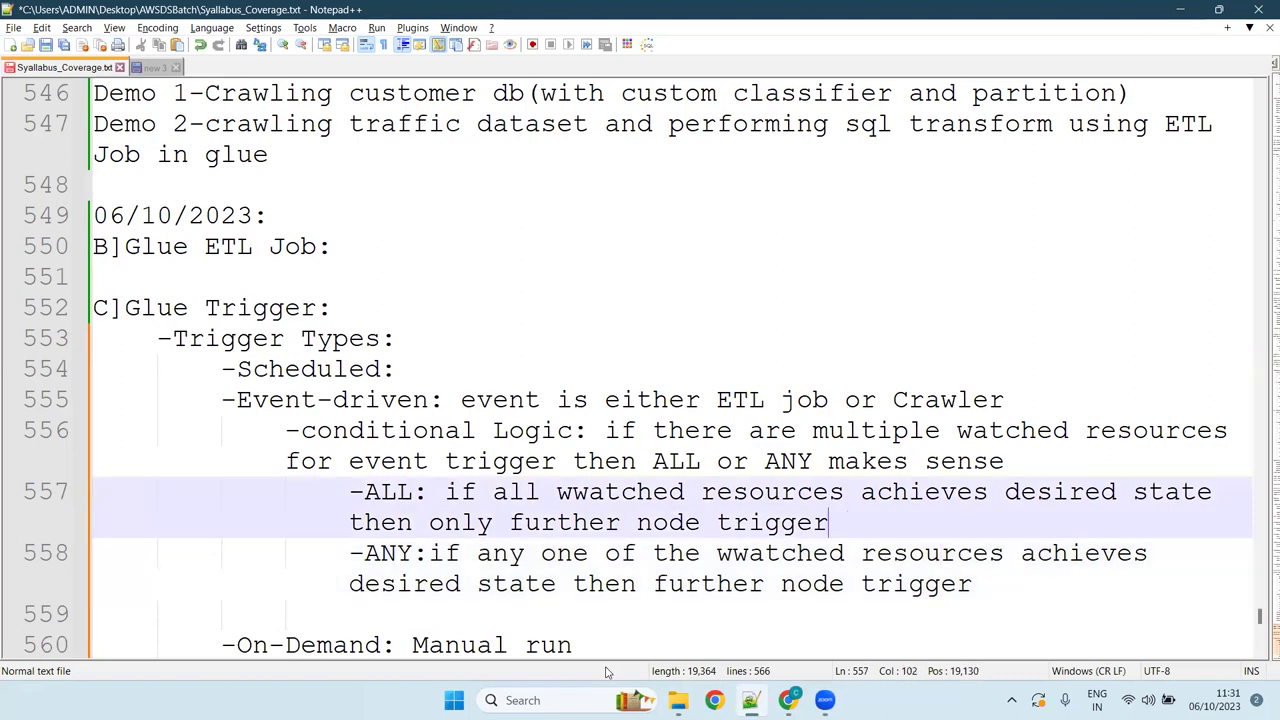
text(s)
key(Down)
key(Right)
key(Right)
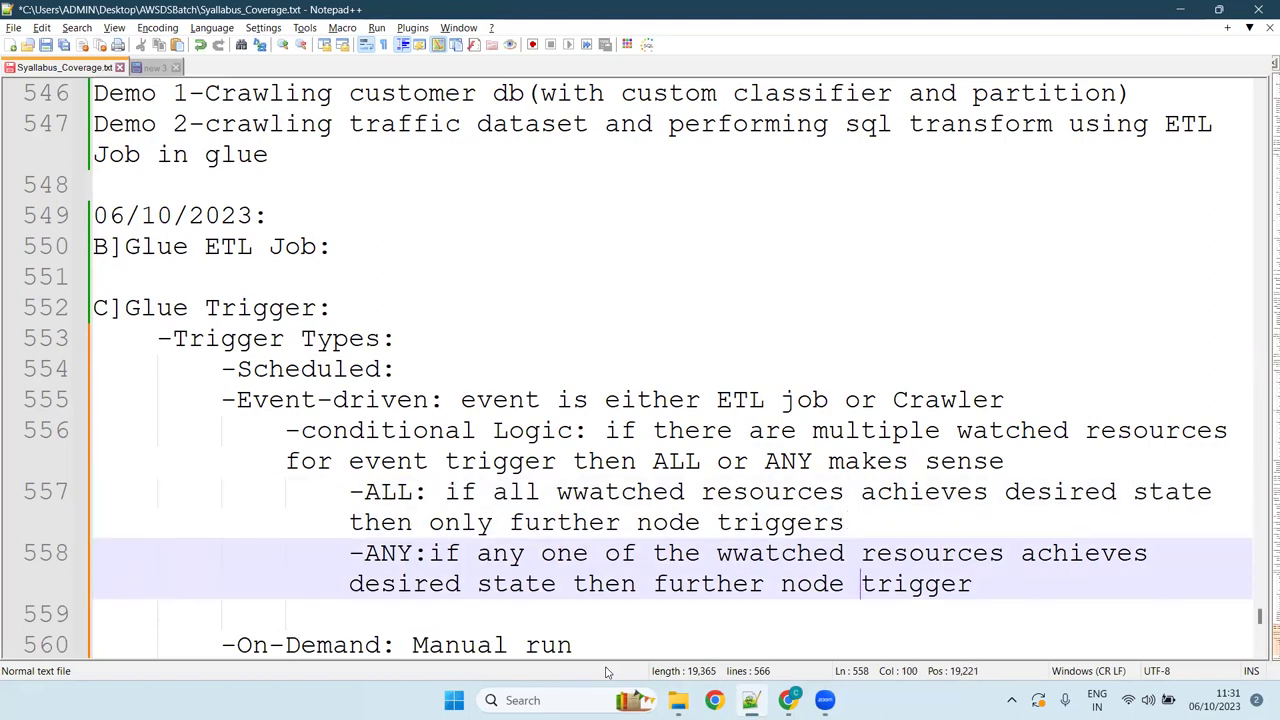
key(Right)
key(Right)
key(Right)
key(Right)
key(Right)
text(s)
key(Return)
key(BackSpace)
key(BackSpace)
text(s)
key(Return)
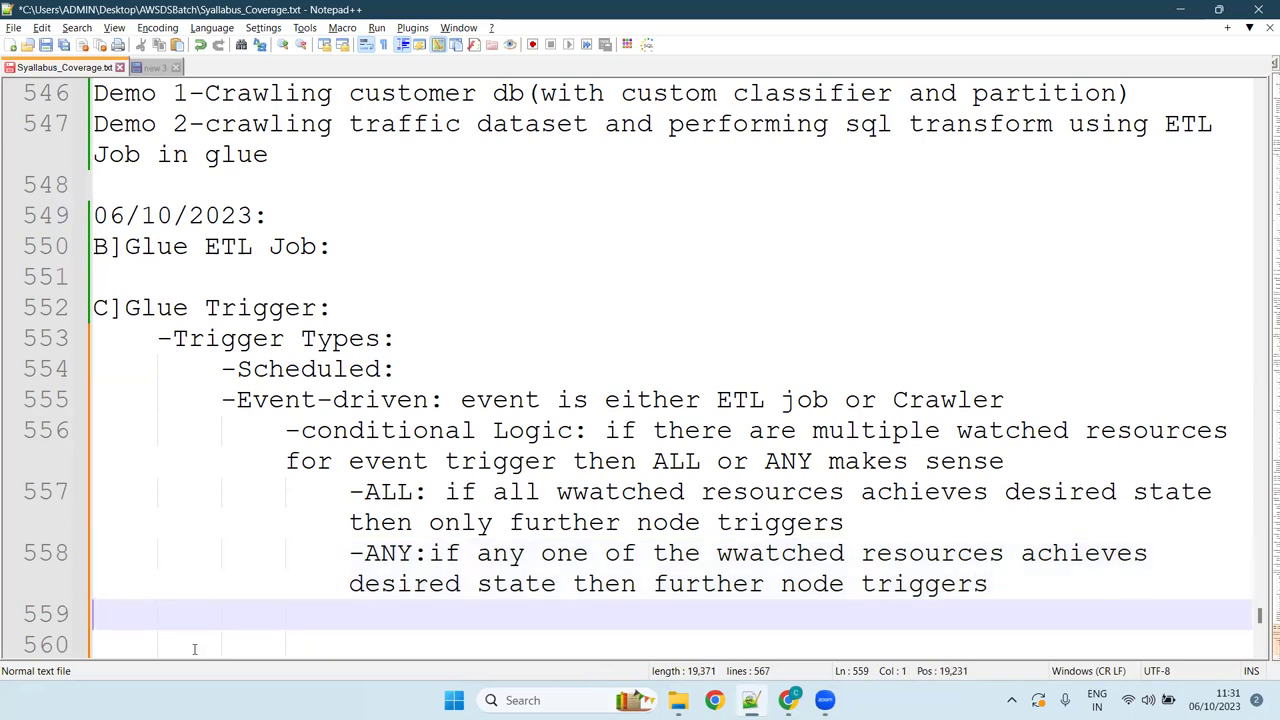
click(237, 611)
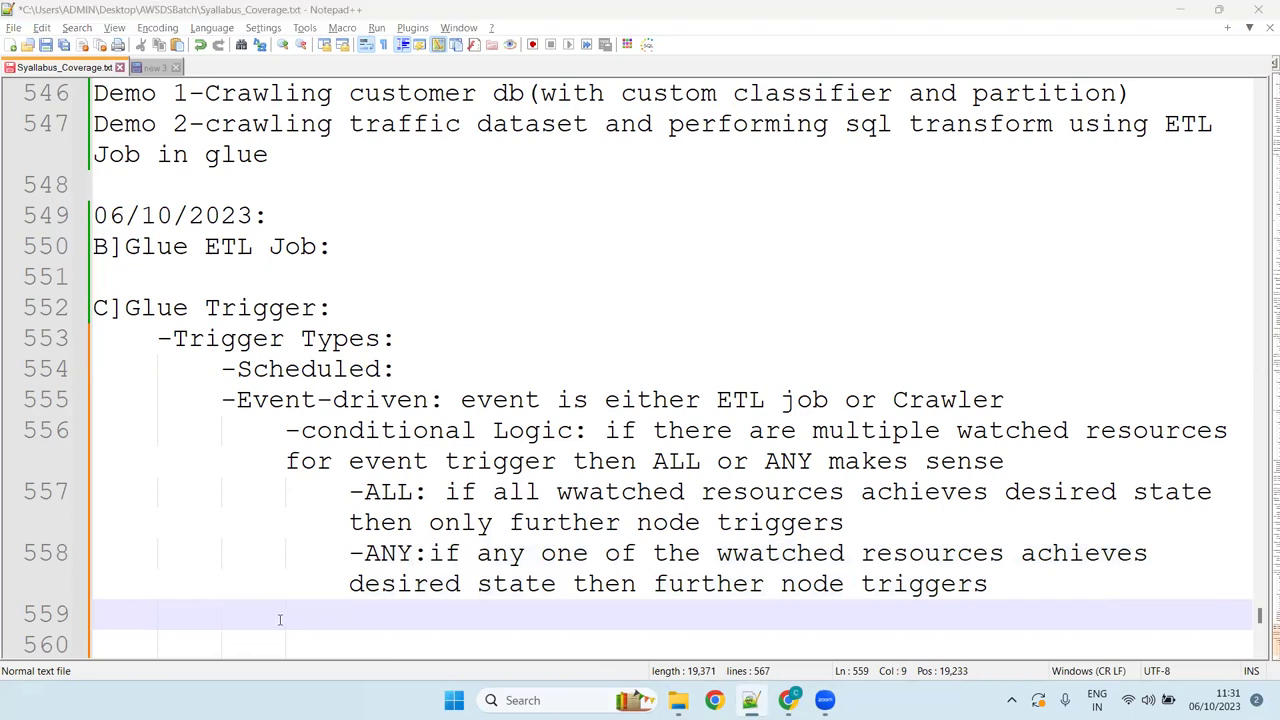
Switch to the AWS Glue console in Chrome and add the crawler Garage_crawler with status Succeeded as the trigger's watched resource
key(alt+Tab)
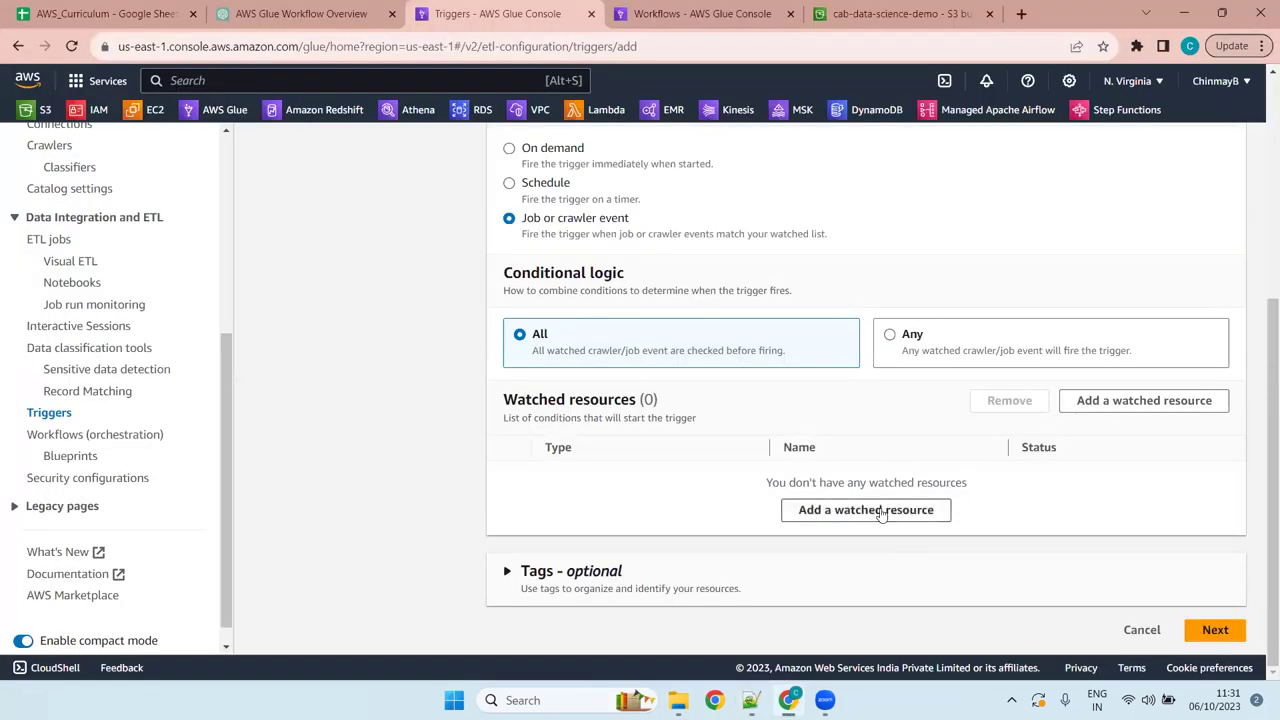
click(866, 510)
click(511, 381)
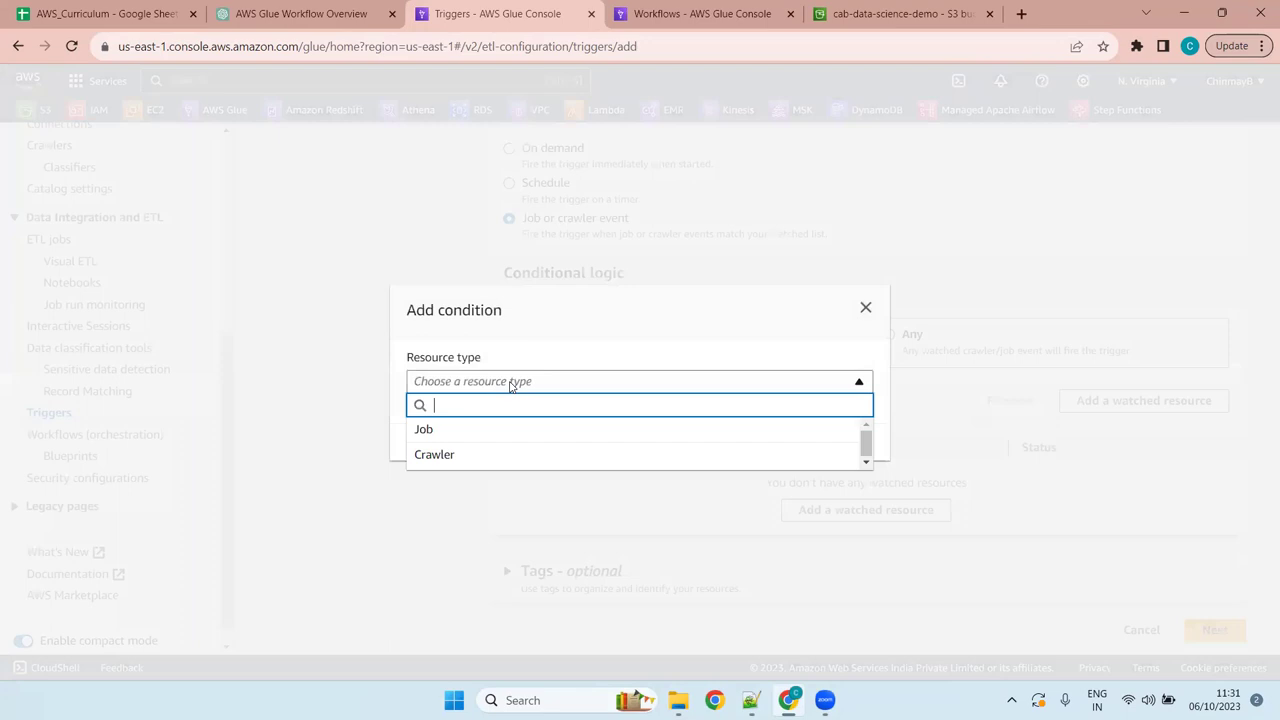
click(529, 455)
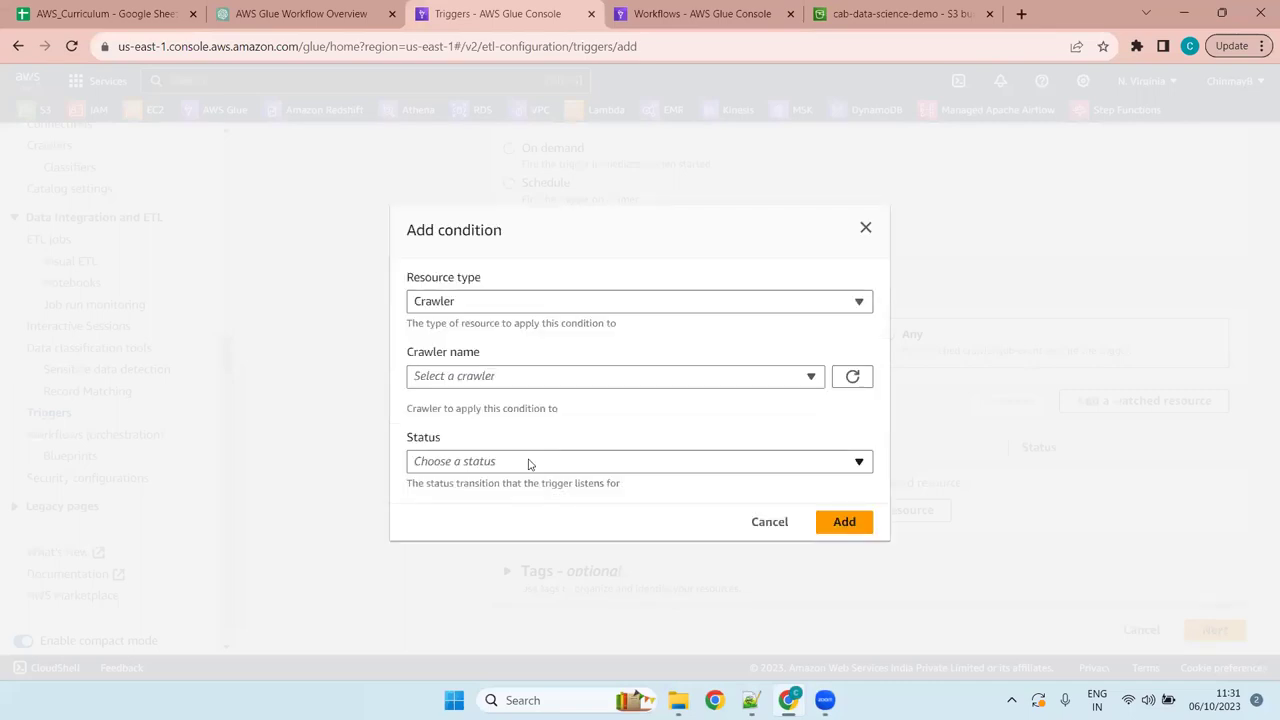
click(580, 376)
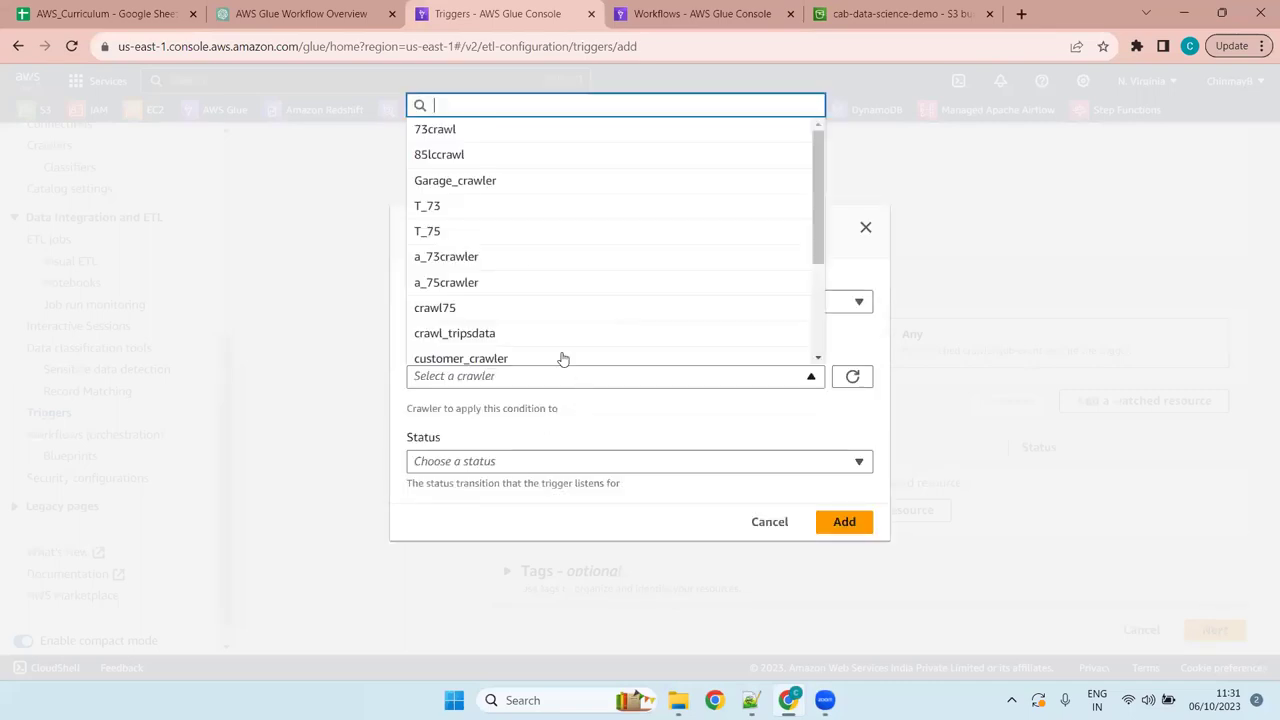
click(514, 177)
click(536, 461)
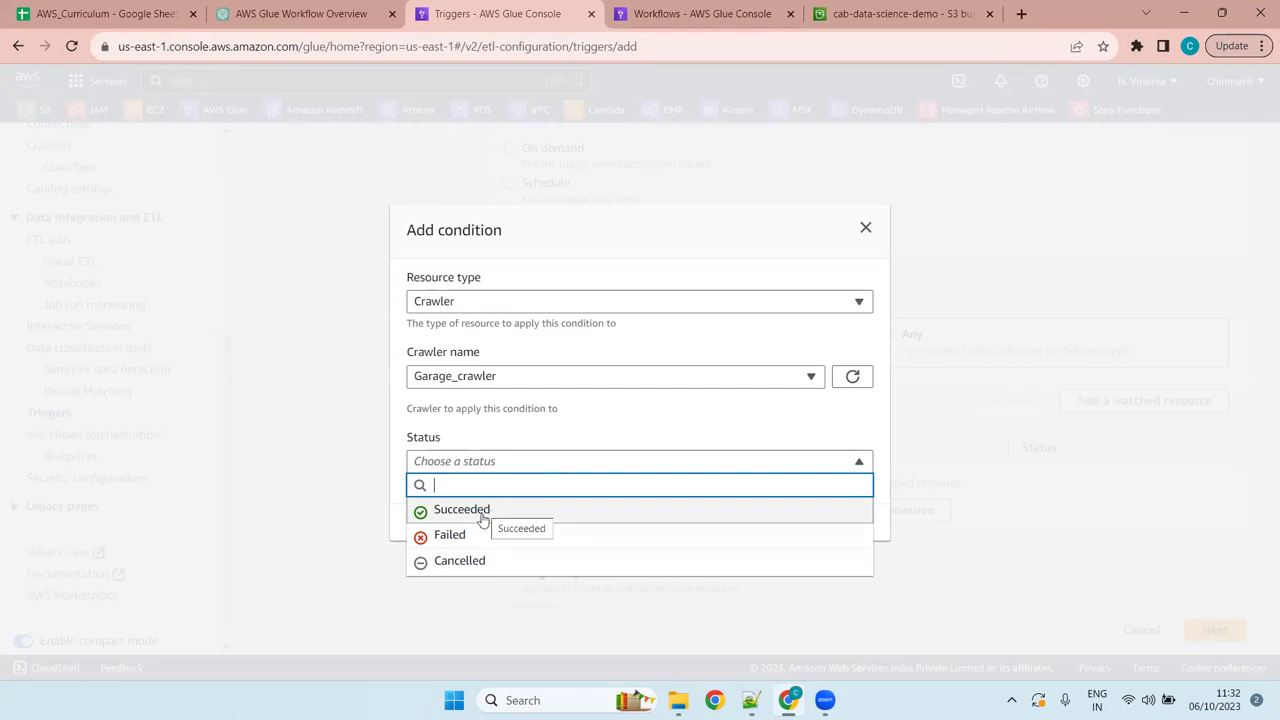
click(483, 519)
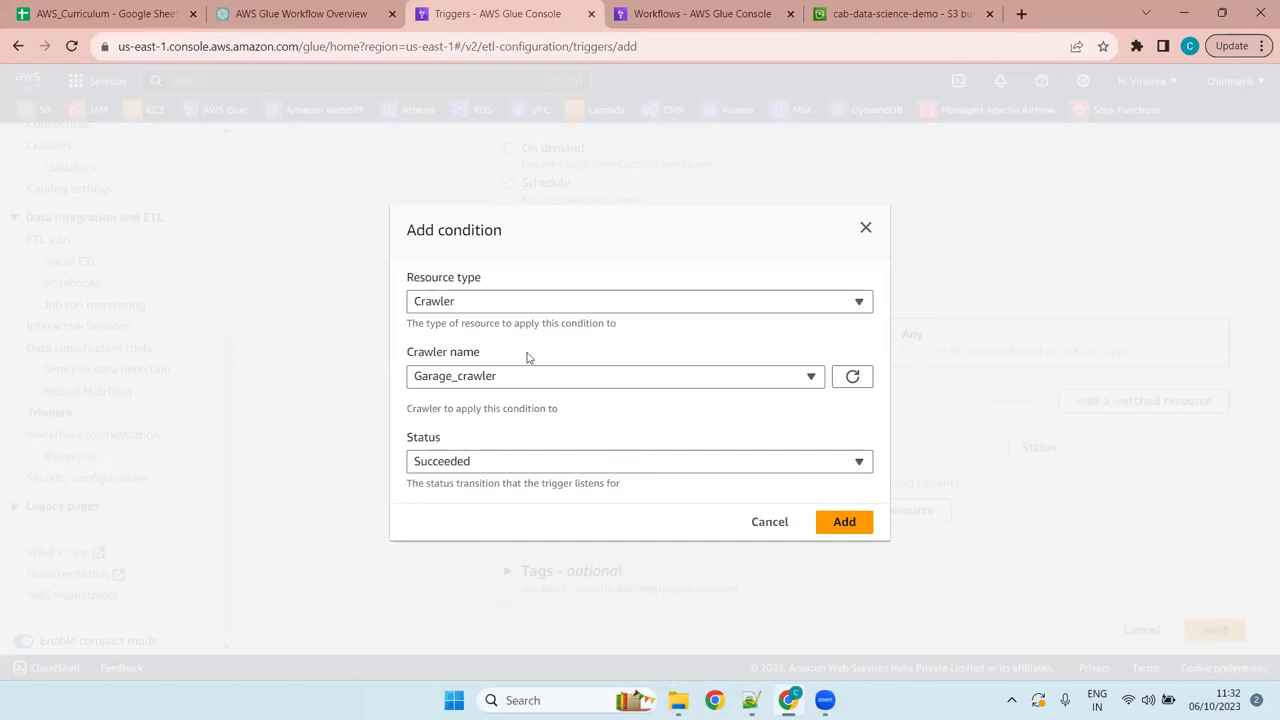
click(837, 523)
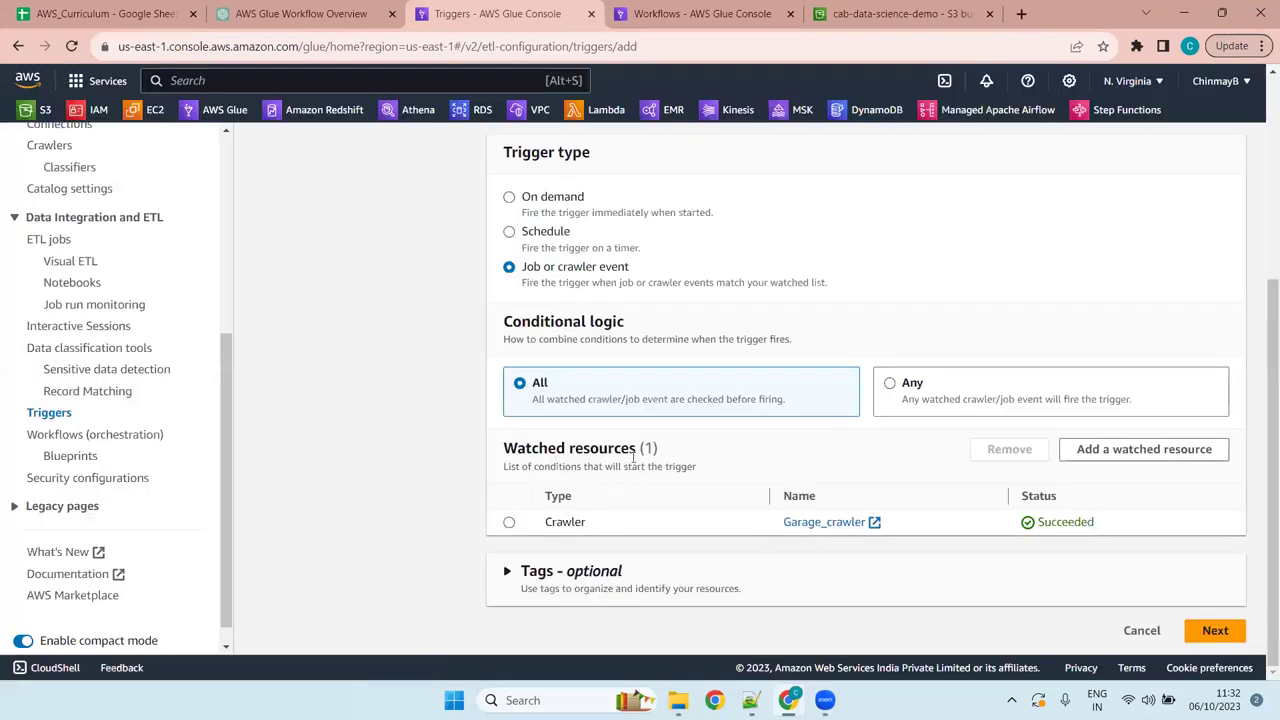
Continue to the trigger's activation targets and add the job customers_schema_conversion as a target resource
click(1215, 630)
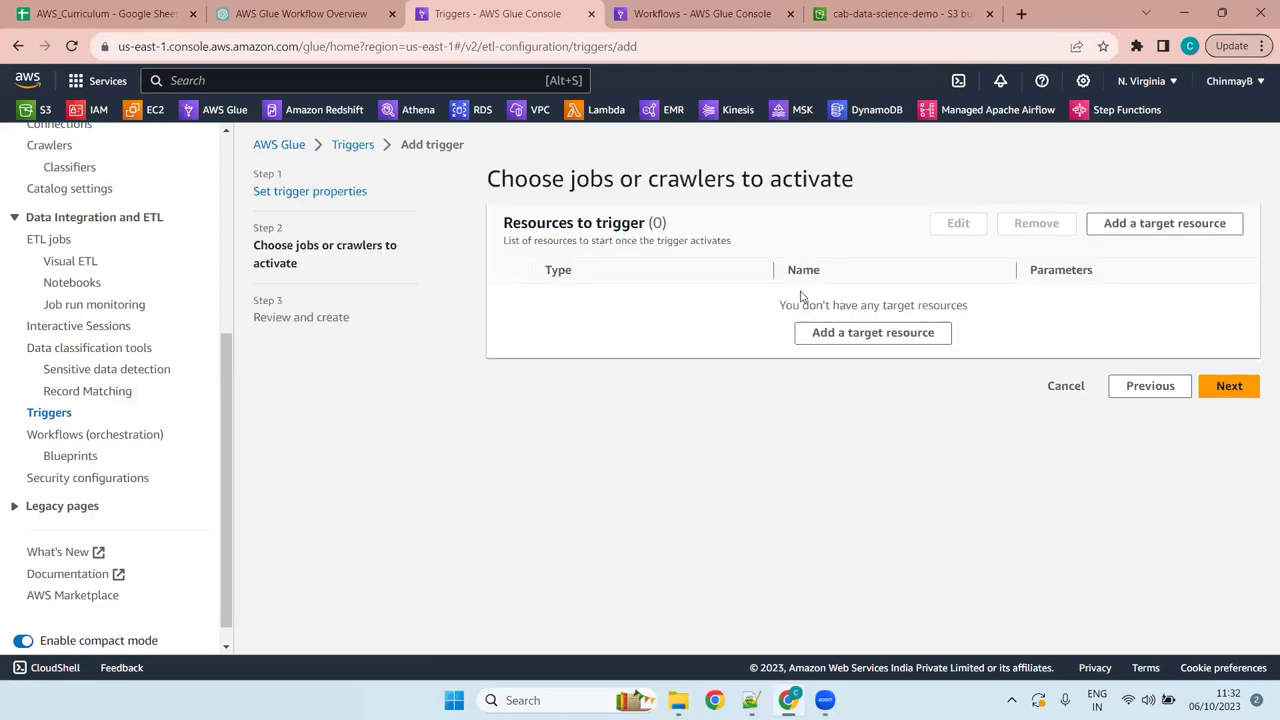
click(867, 336)
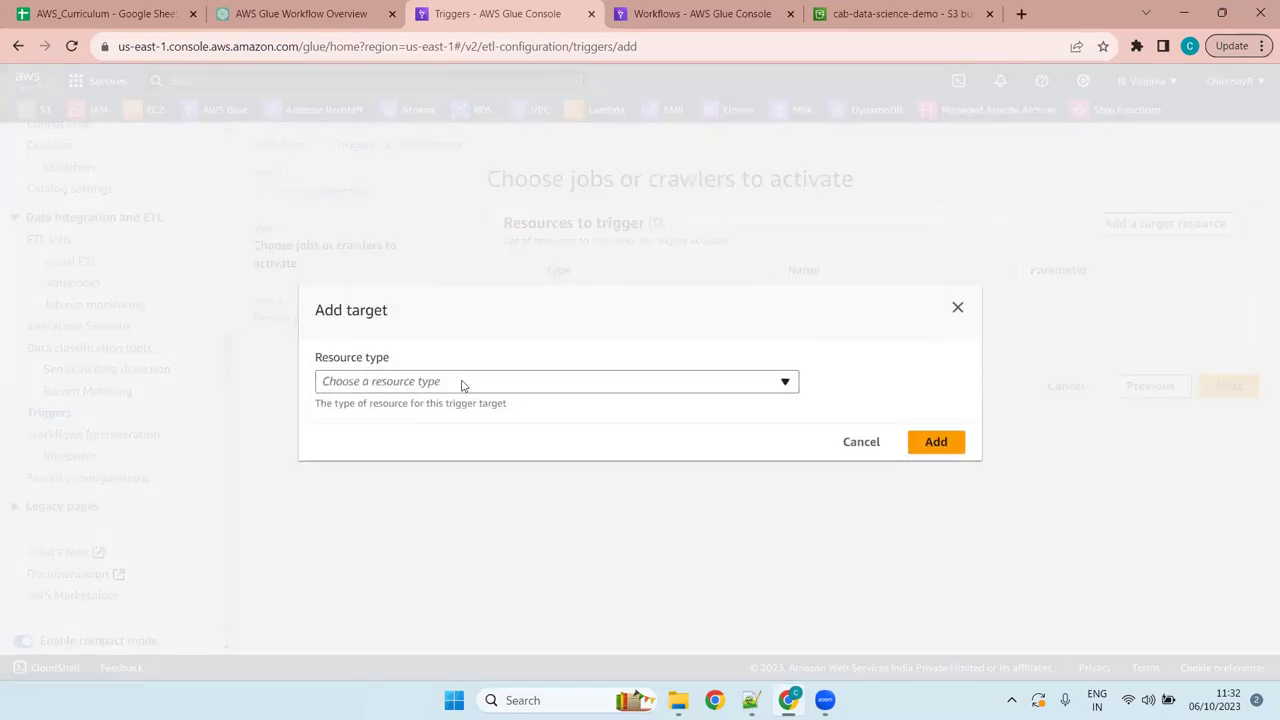
click(460, 381)
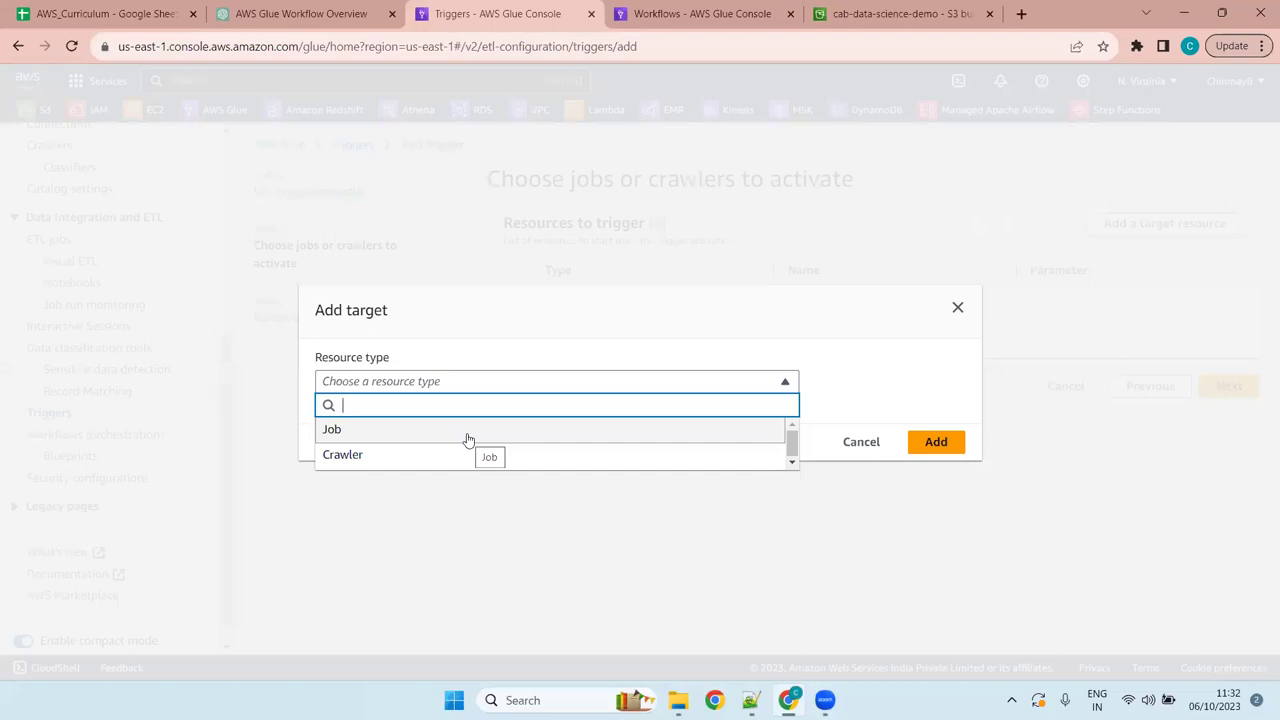
click(467, 440)
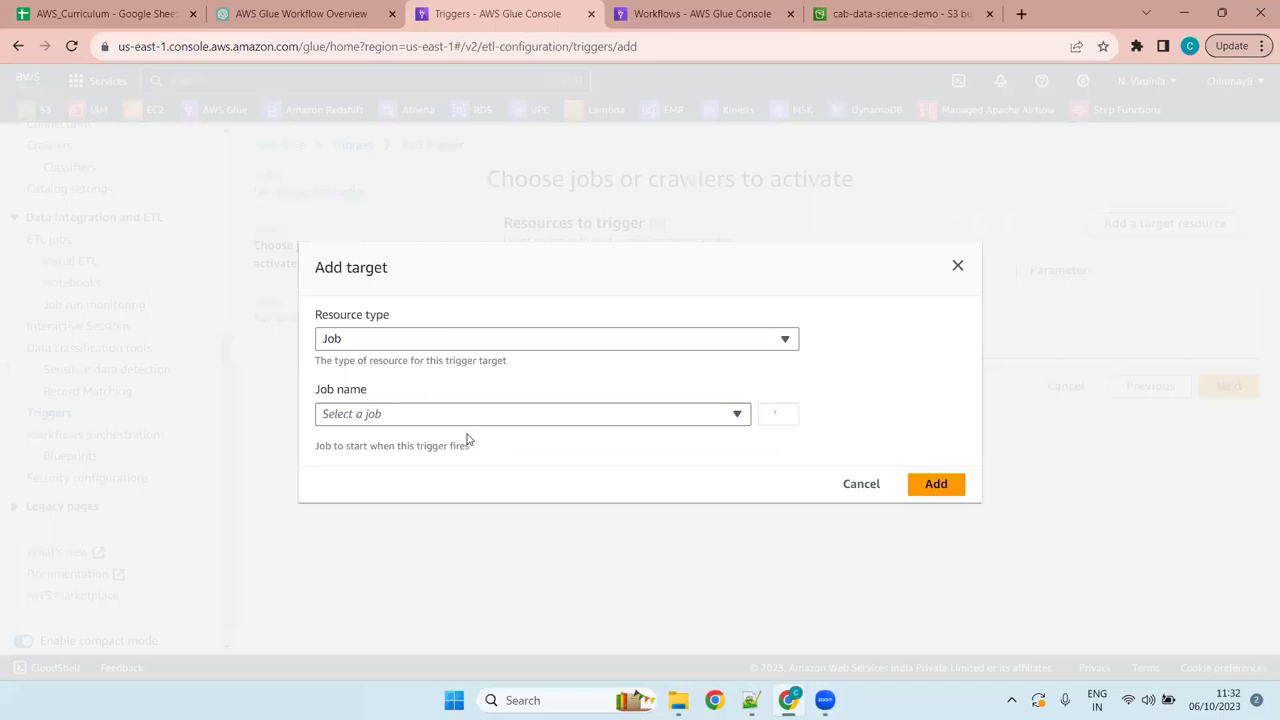
click(463, 422)
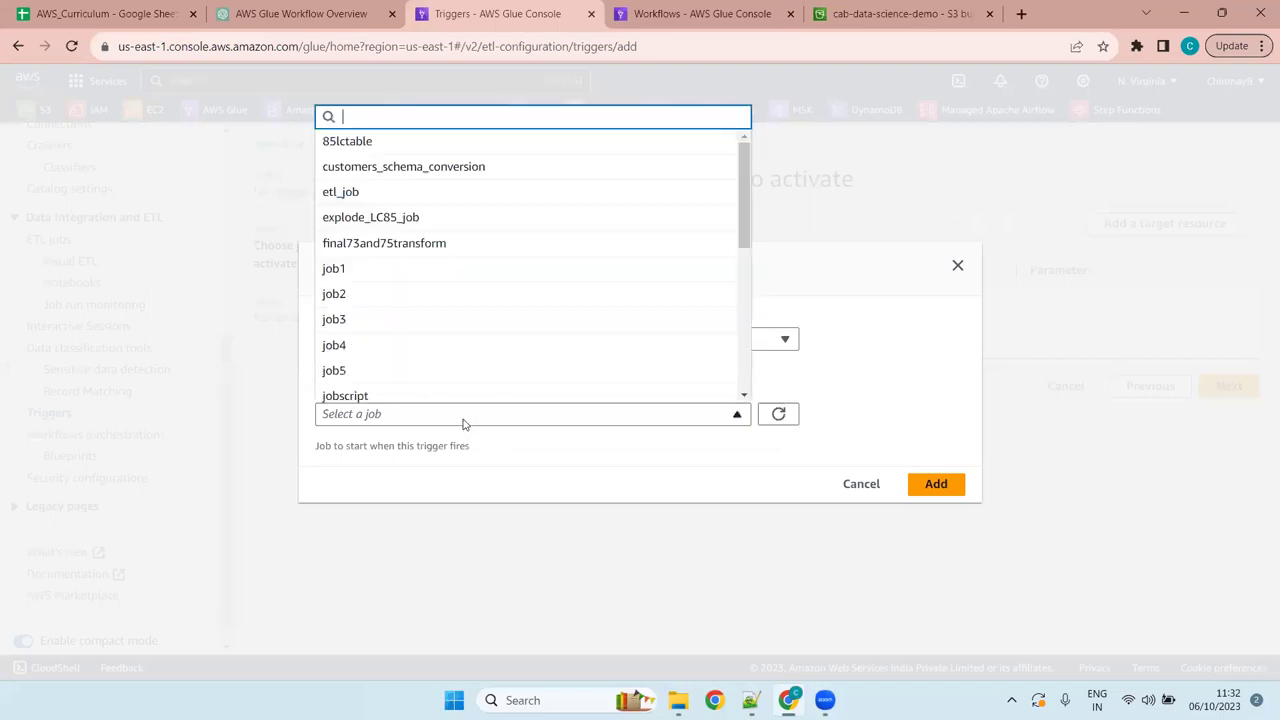
click(455, 168)
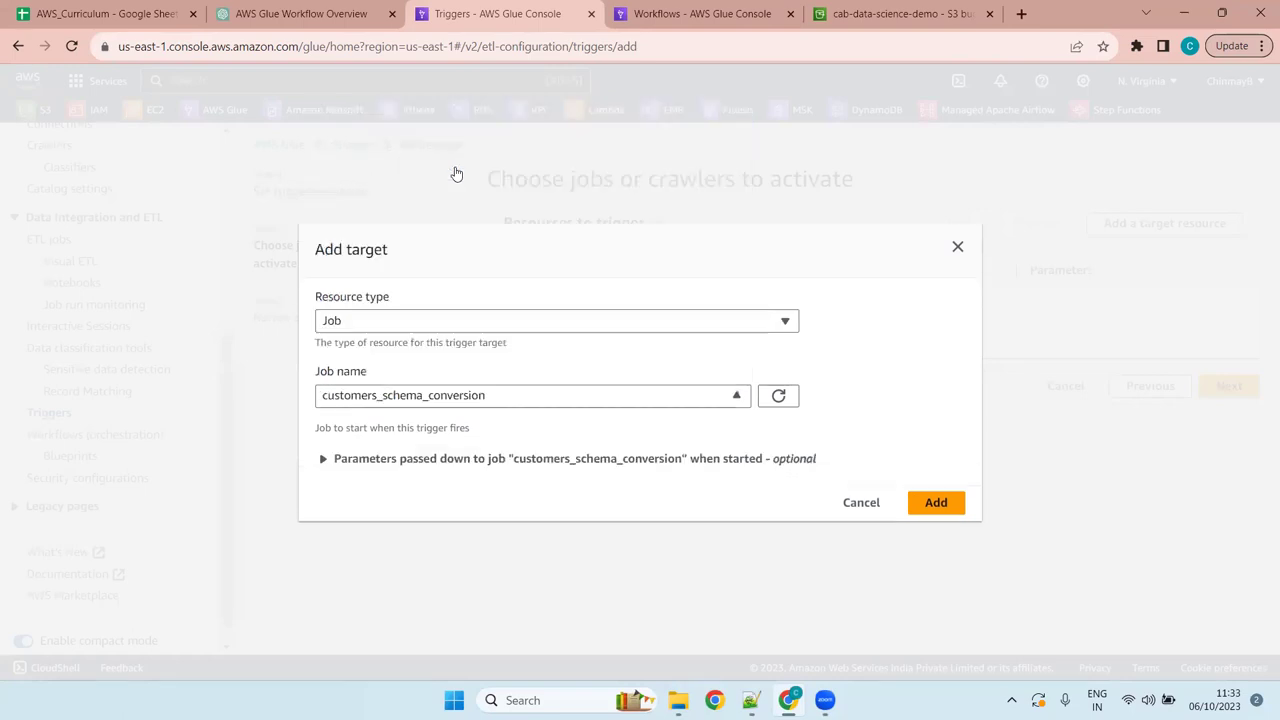
click(936, 503)
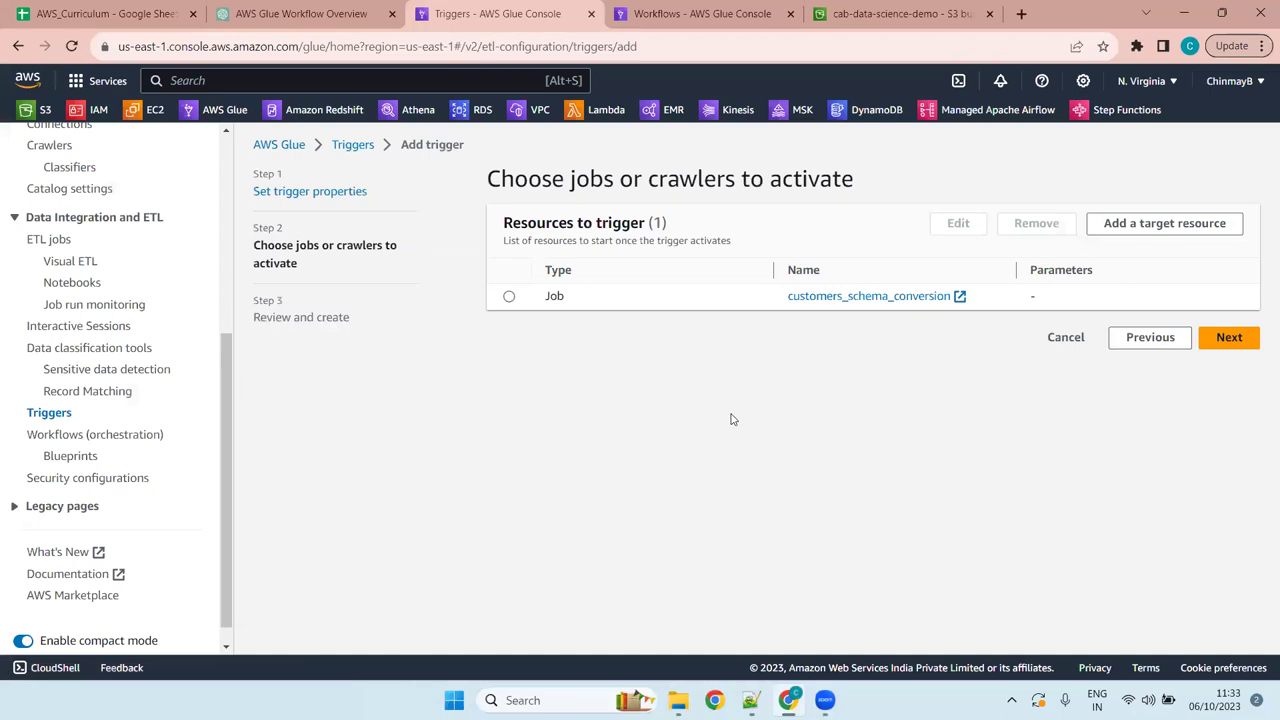
Leave the trigger open and create a visual ETL job with AWS Glue Data Catalog as source and Amazon S3 as target
click(698, 12)
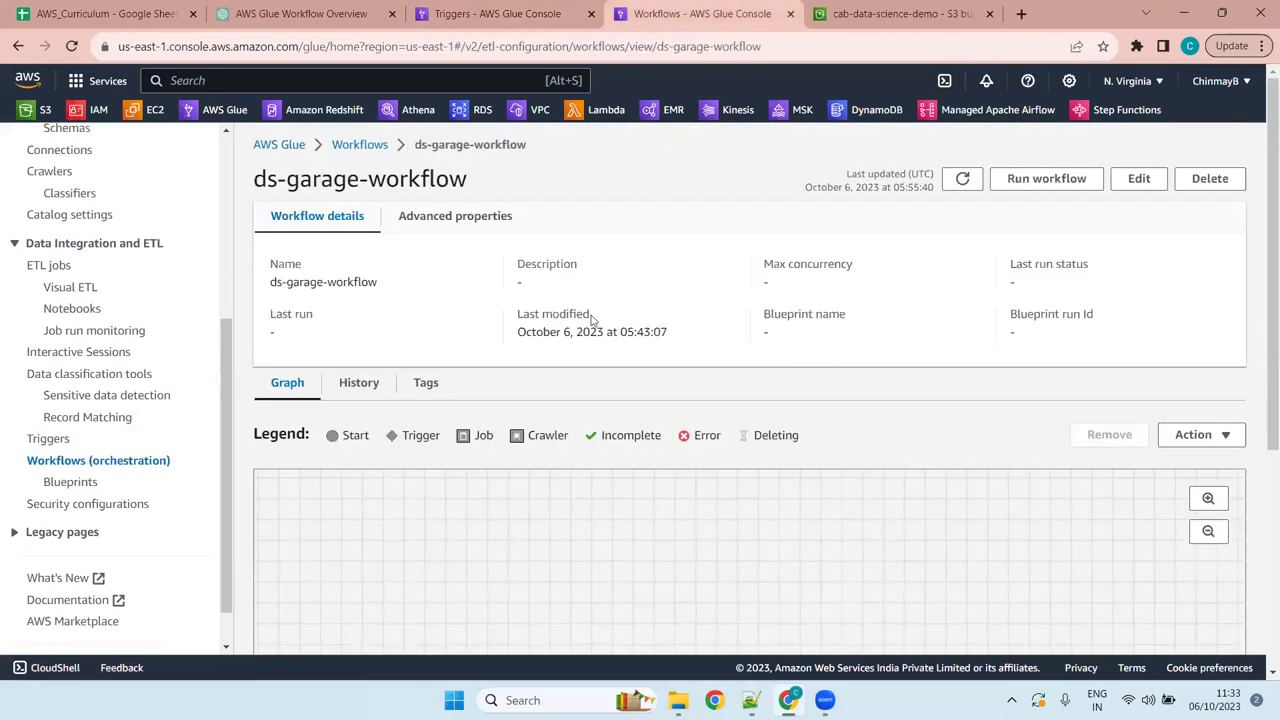
scroll(40, 240, up, 5)
click(36, 213)
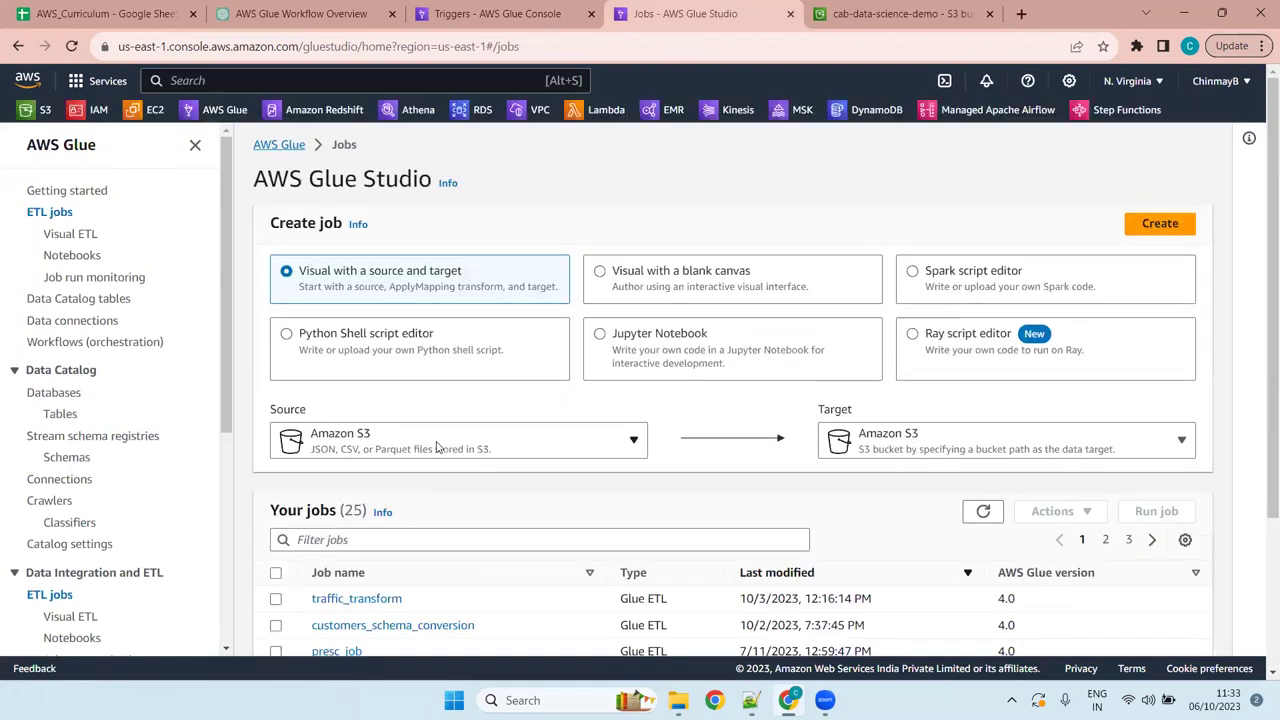
click(436, 447)
click(448, 140)
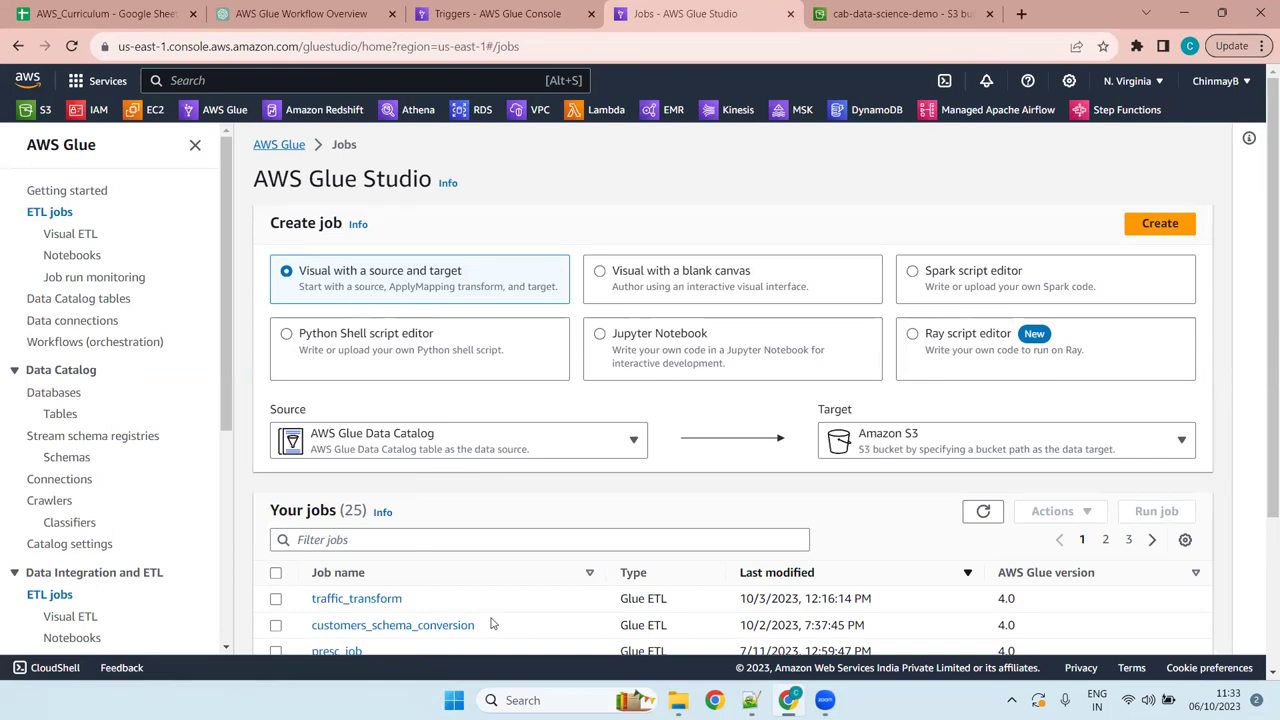
drag(1268, 202, 1260, 280)
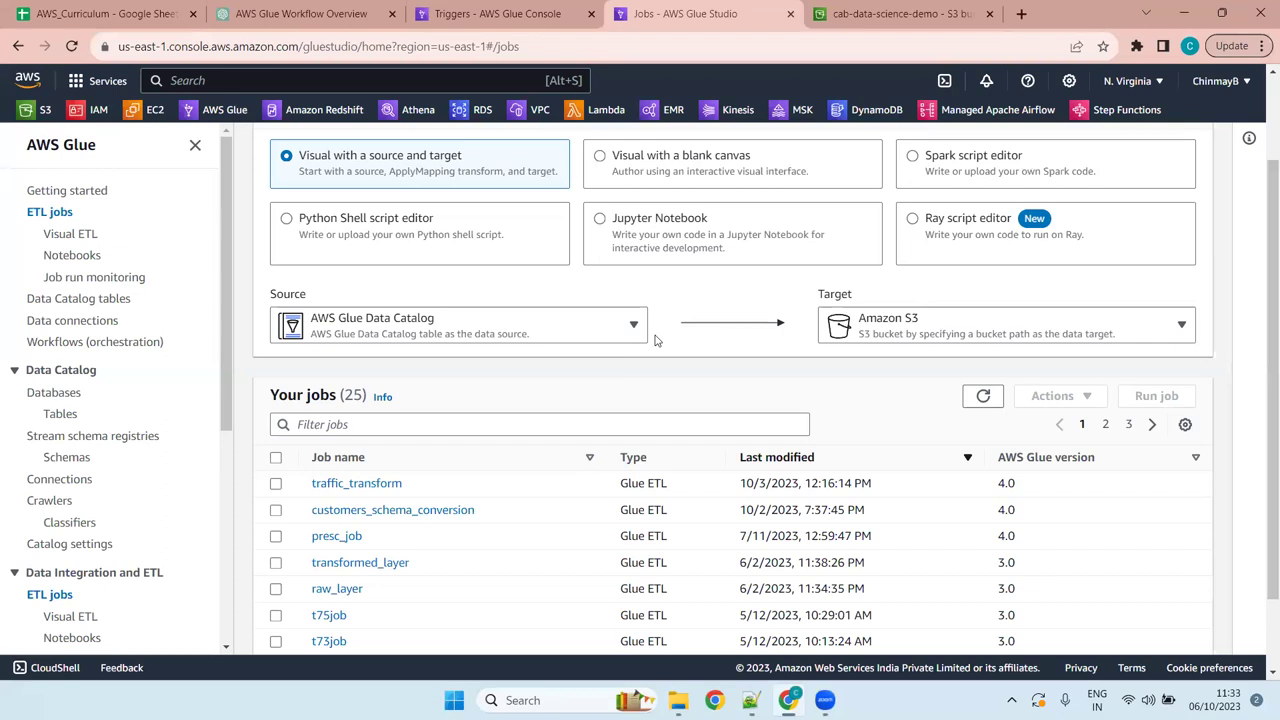
scroll(654, 337, up, 2)
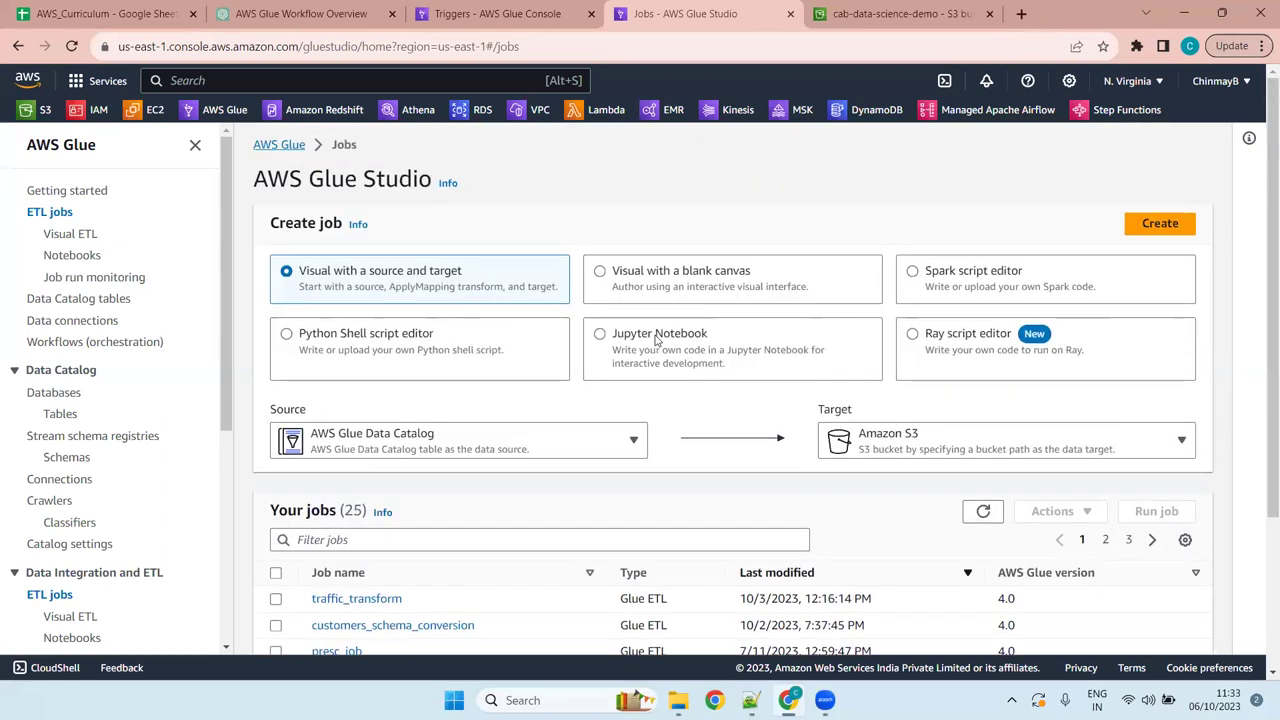
click(1155, 222)
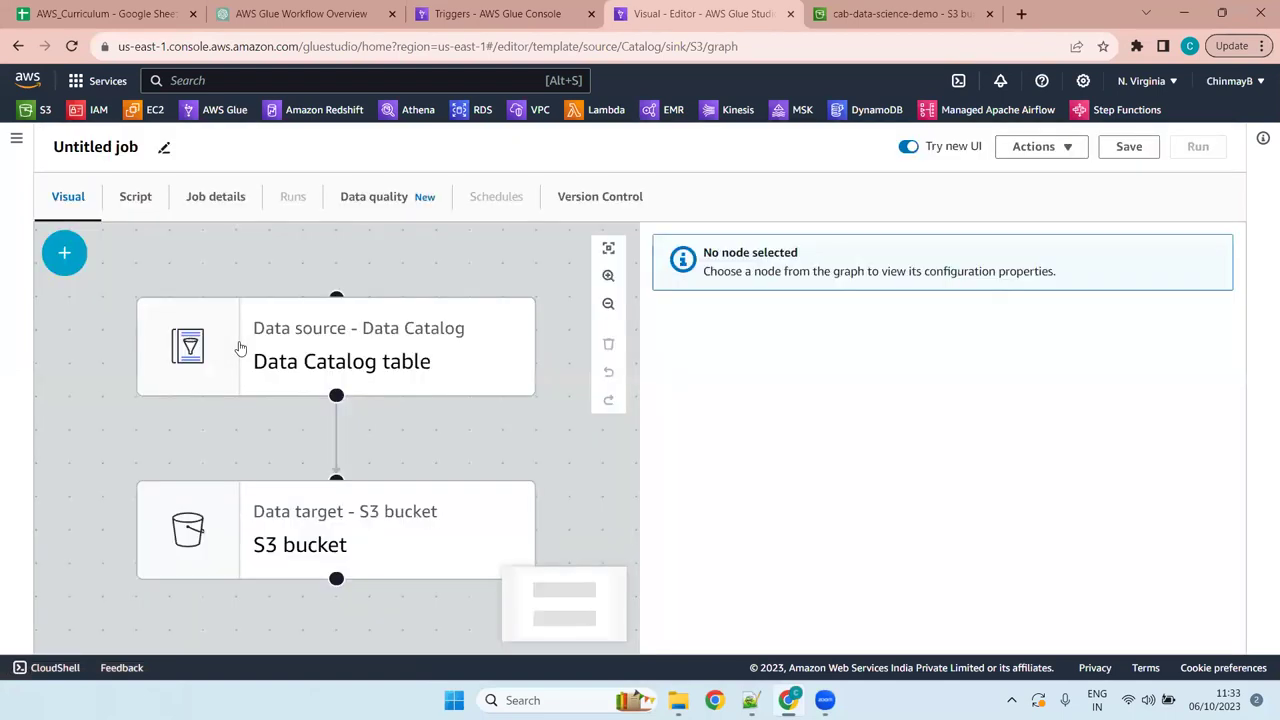
Examine the subfolders of garage_data in the cab-data-science-demo S3 bucket and return to the job editor
click(960, 13)
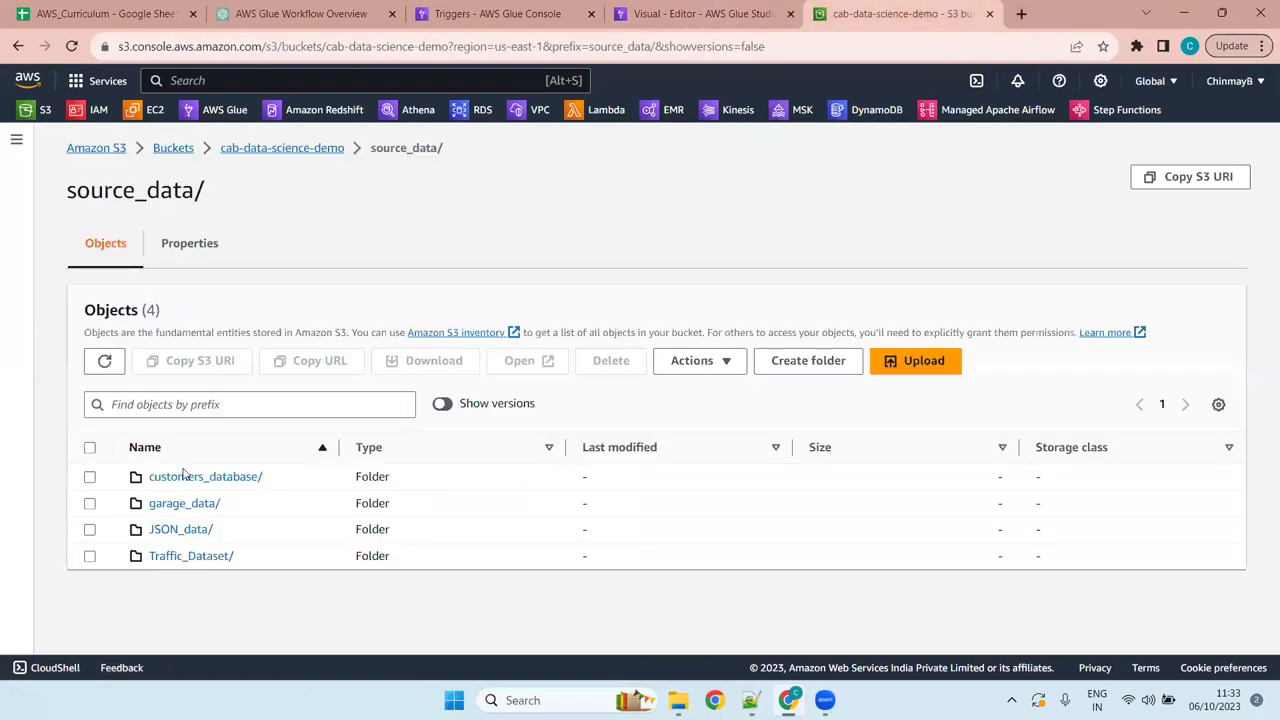
click(186, 508)
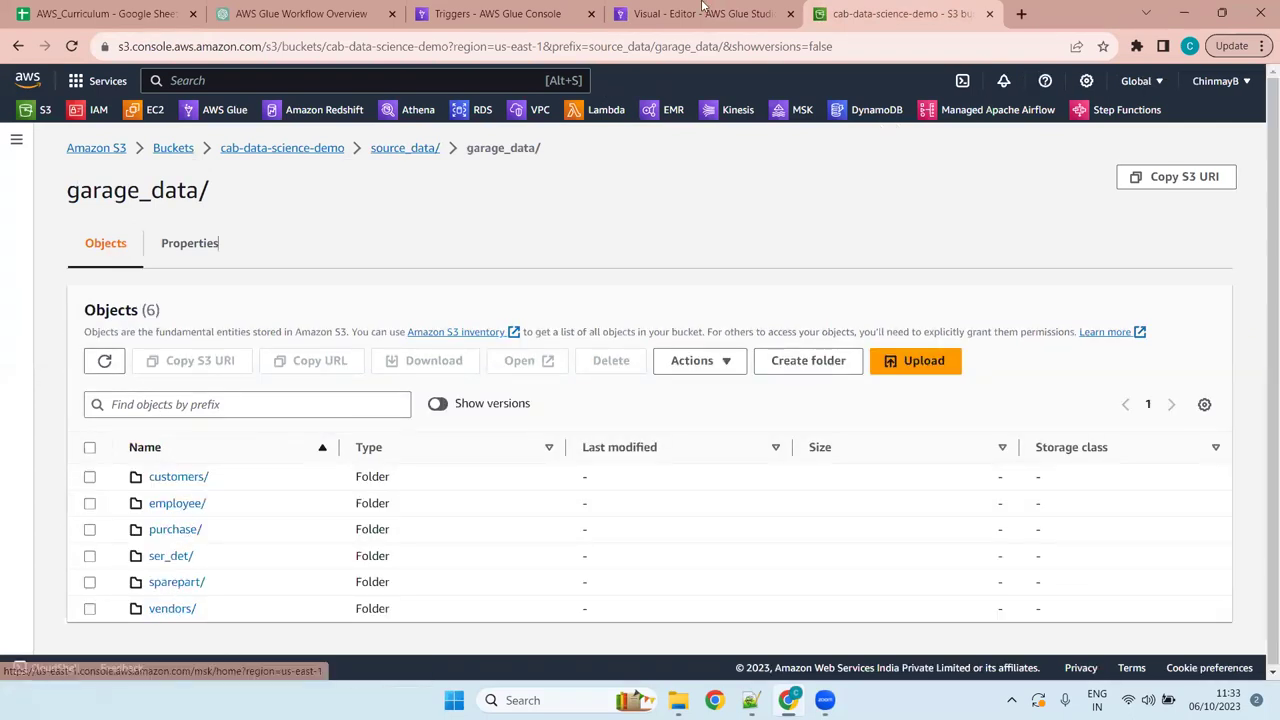
key(ctrl+shift+Tab)
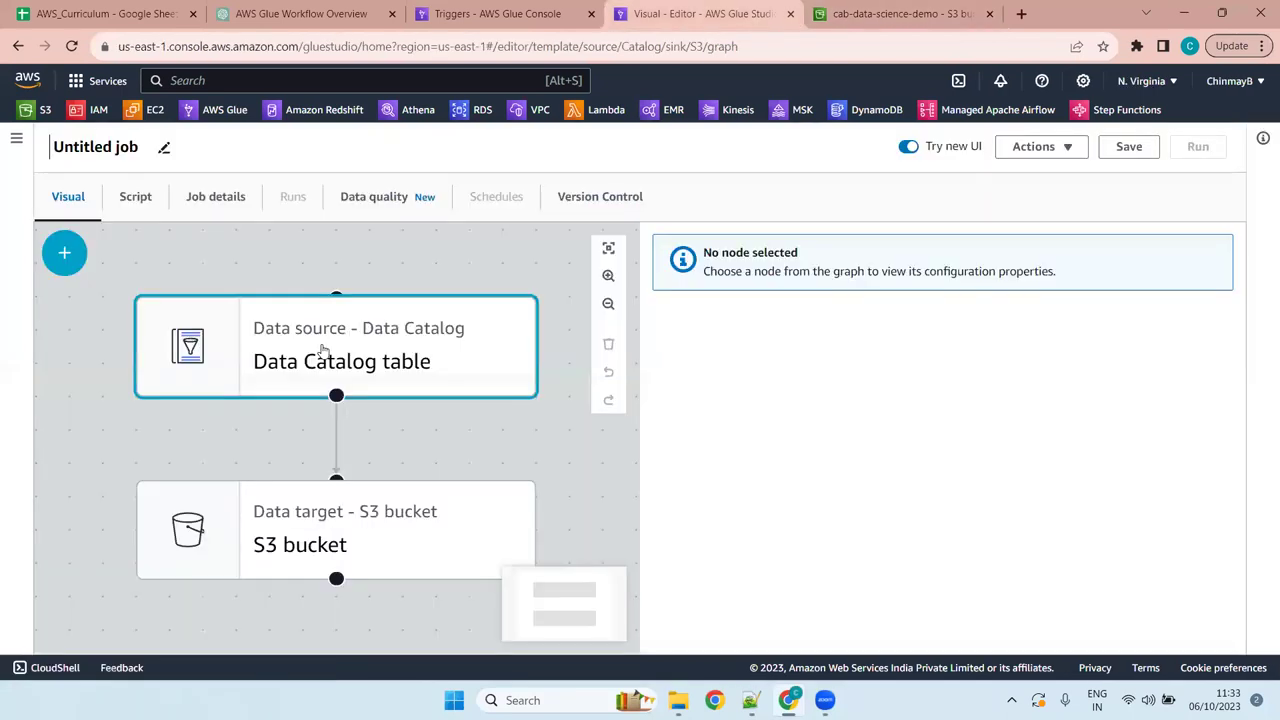
Set the Data Catalog source node's database to garage_db and check which tables it offers
click(322, 348)
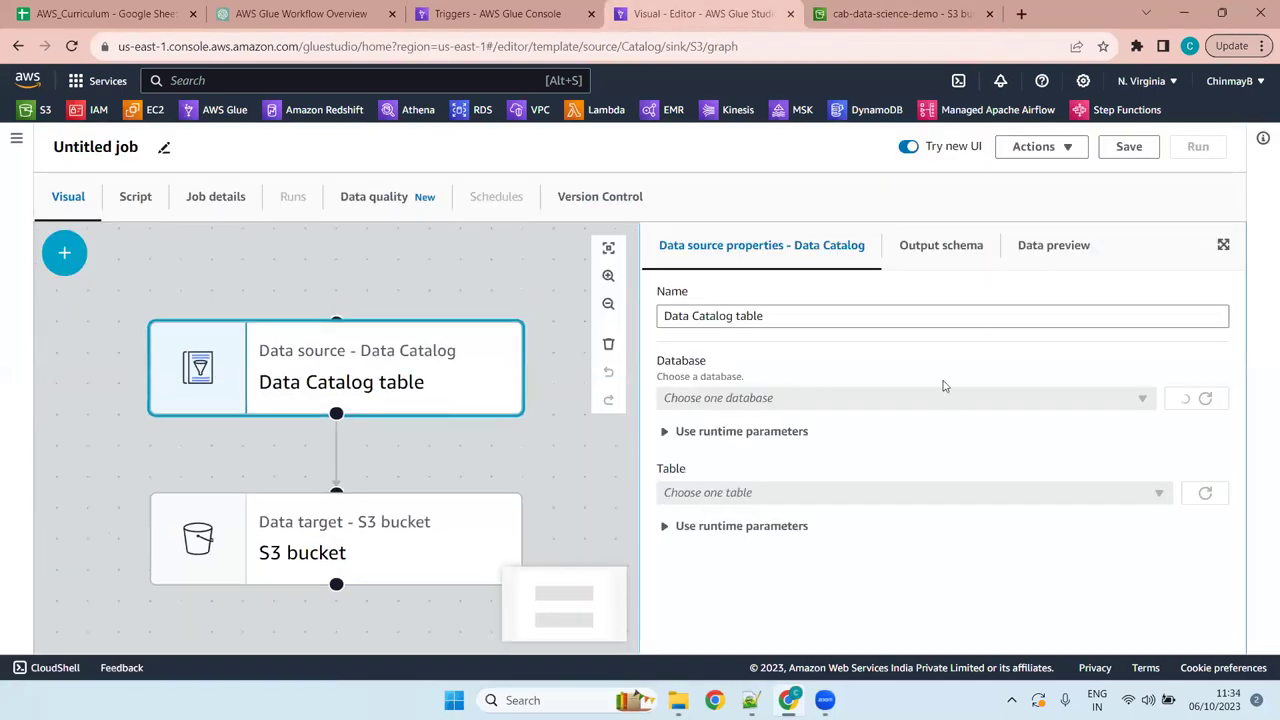
click(771, 399)
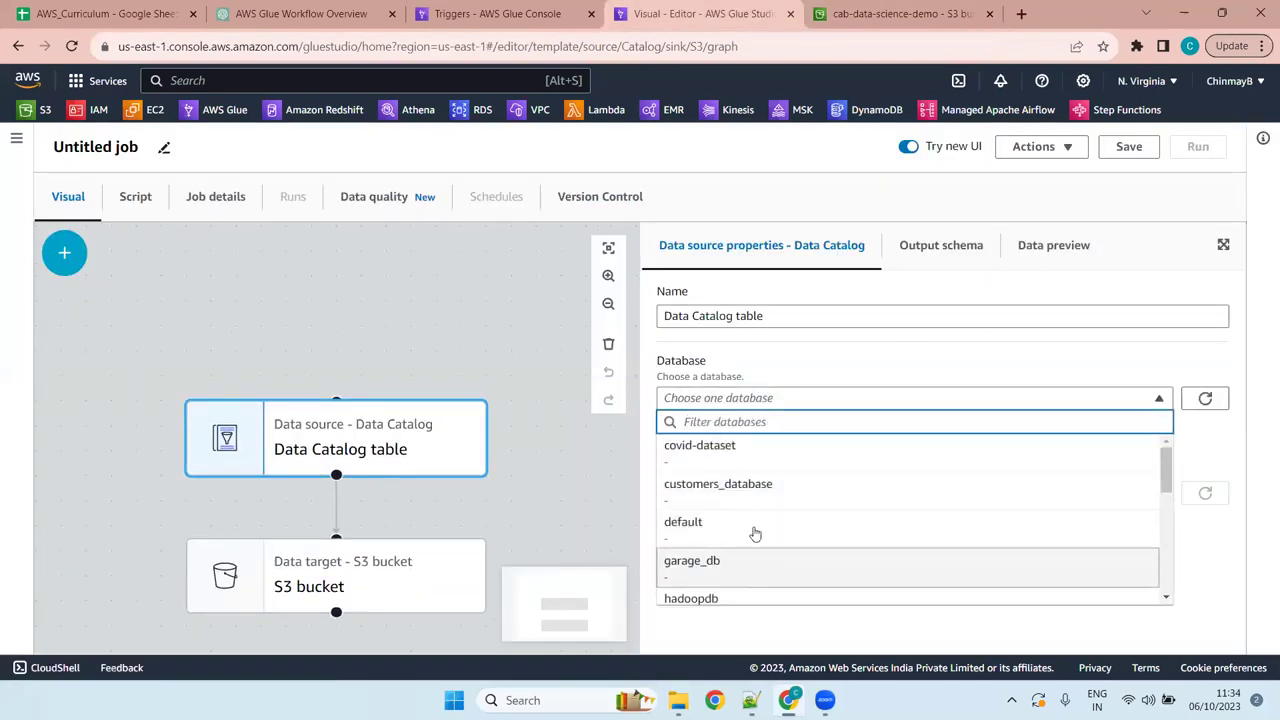
click(756, 569)
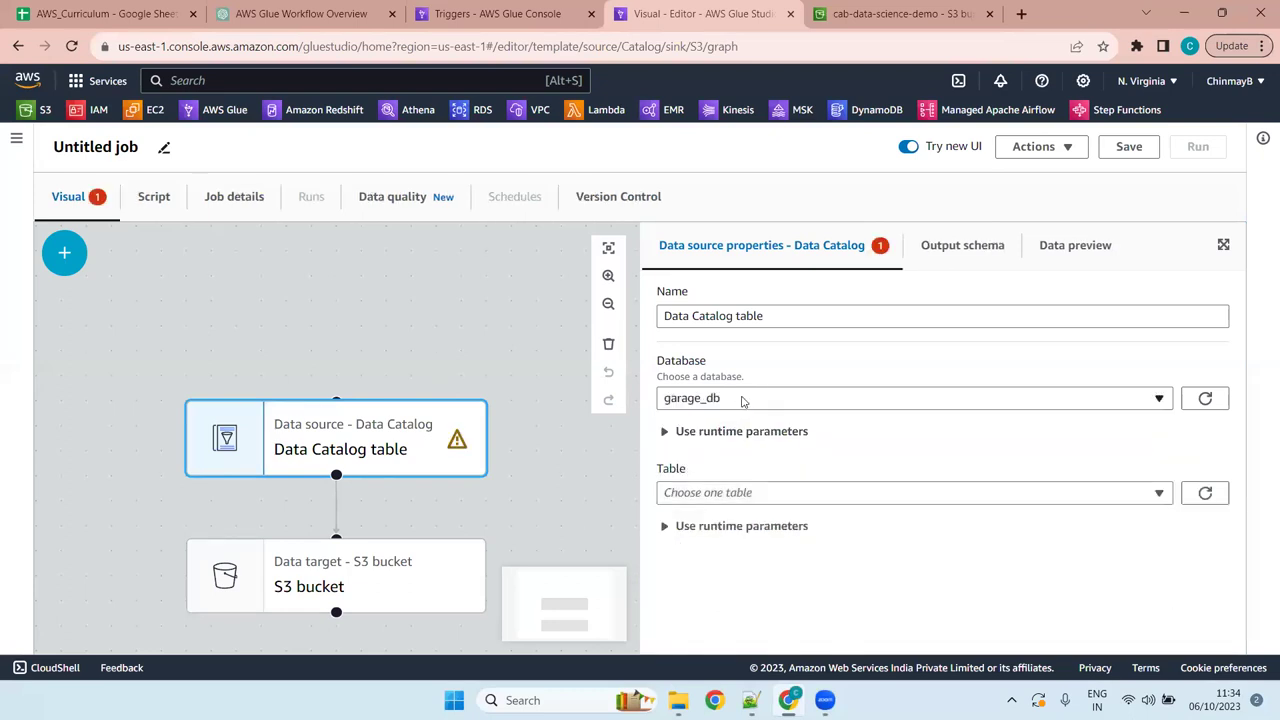
click(783, 492)
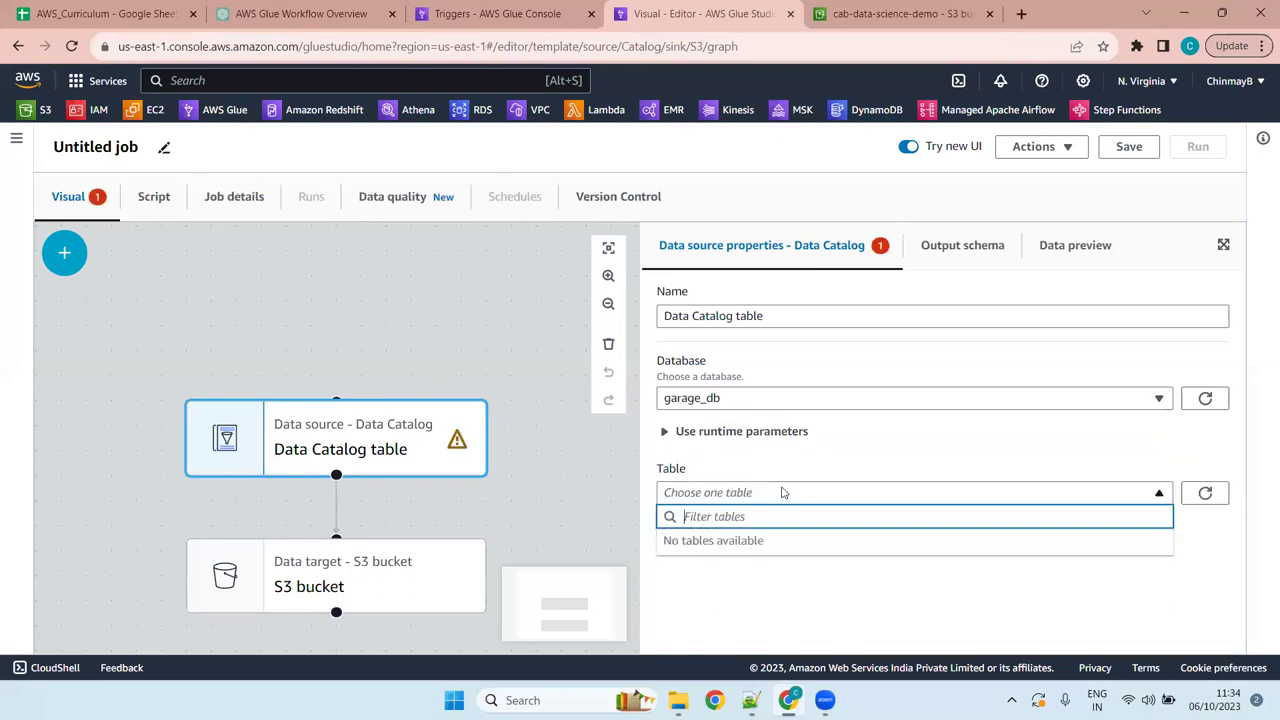
click(805, 492)
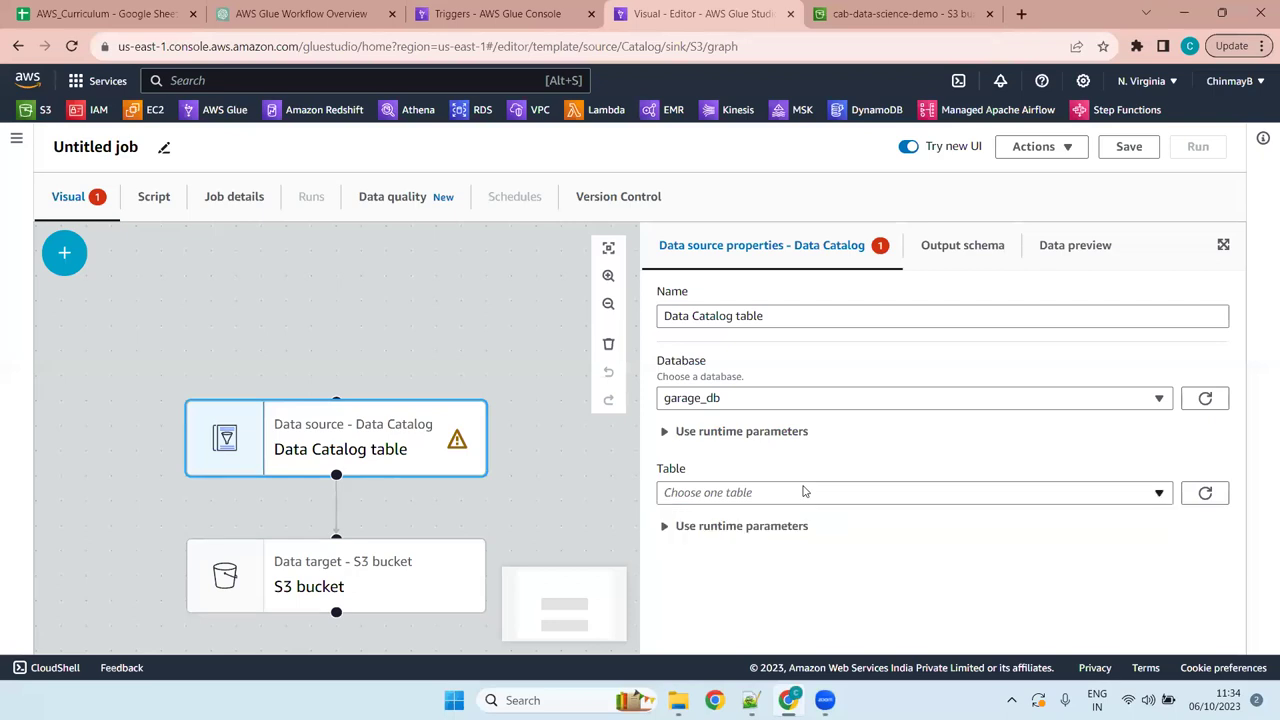
click(805, 492)
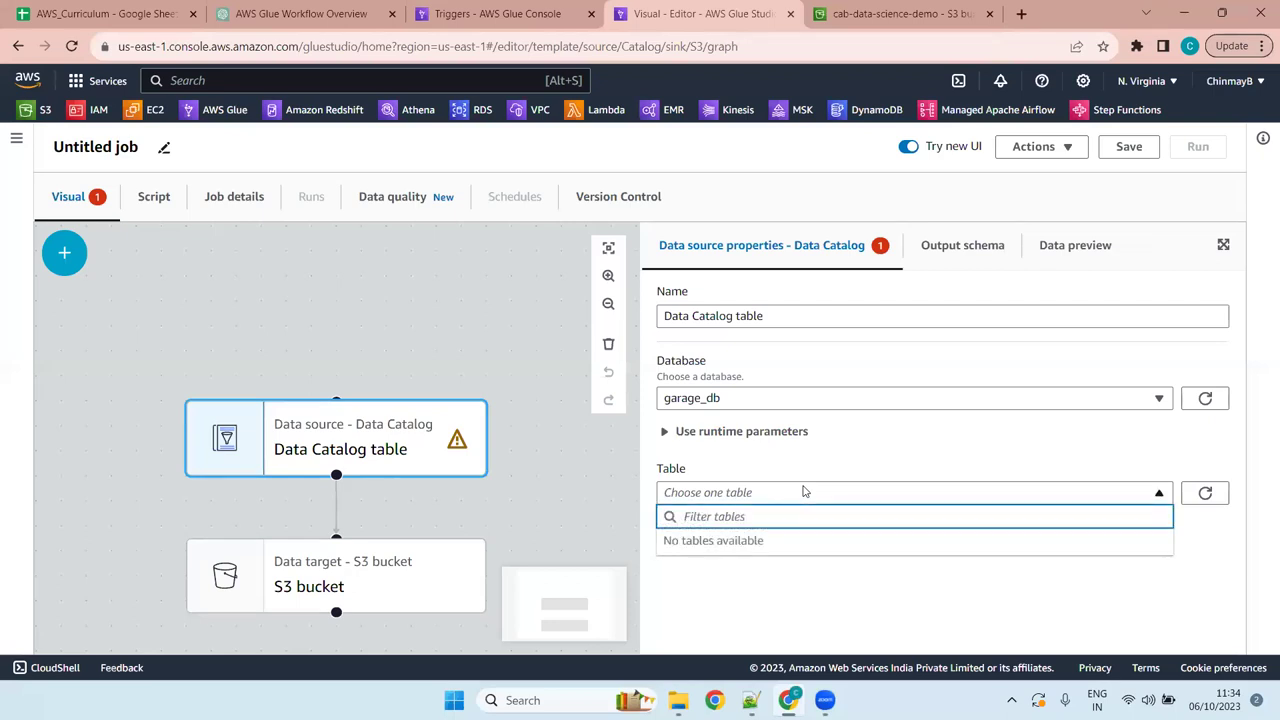
click(789, 502)
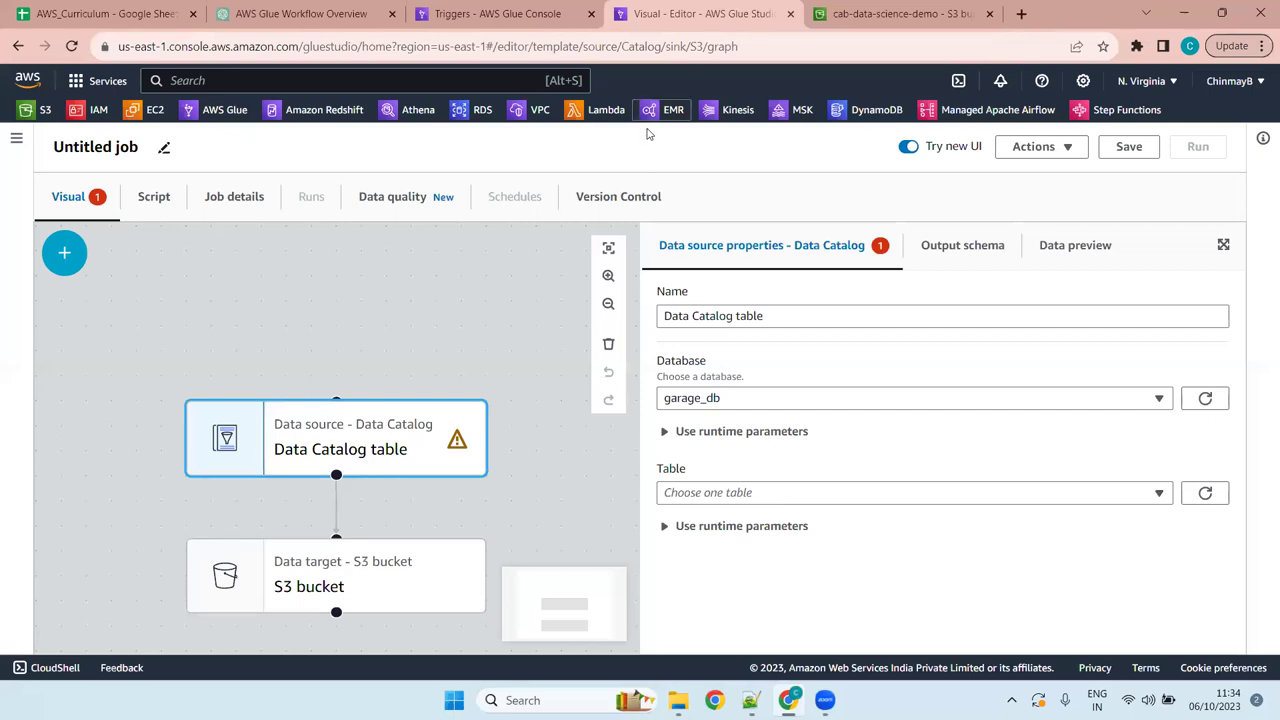
Open AWS Glue in a separate tab from the trigger page and display the list of crawlers
key(ctrl+Page_Up)
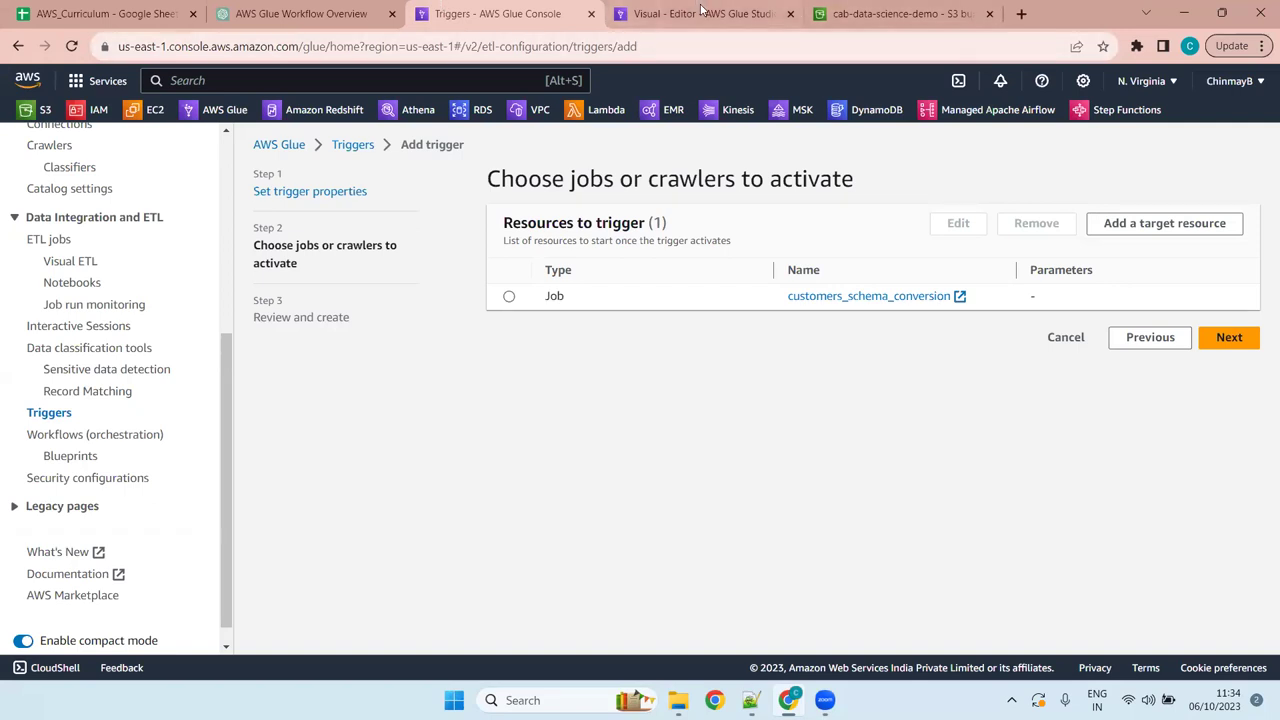
right_click(243, 115)
click(291, 122)
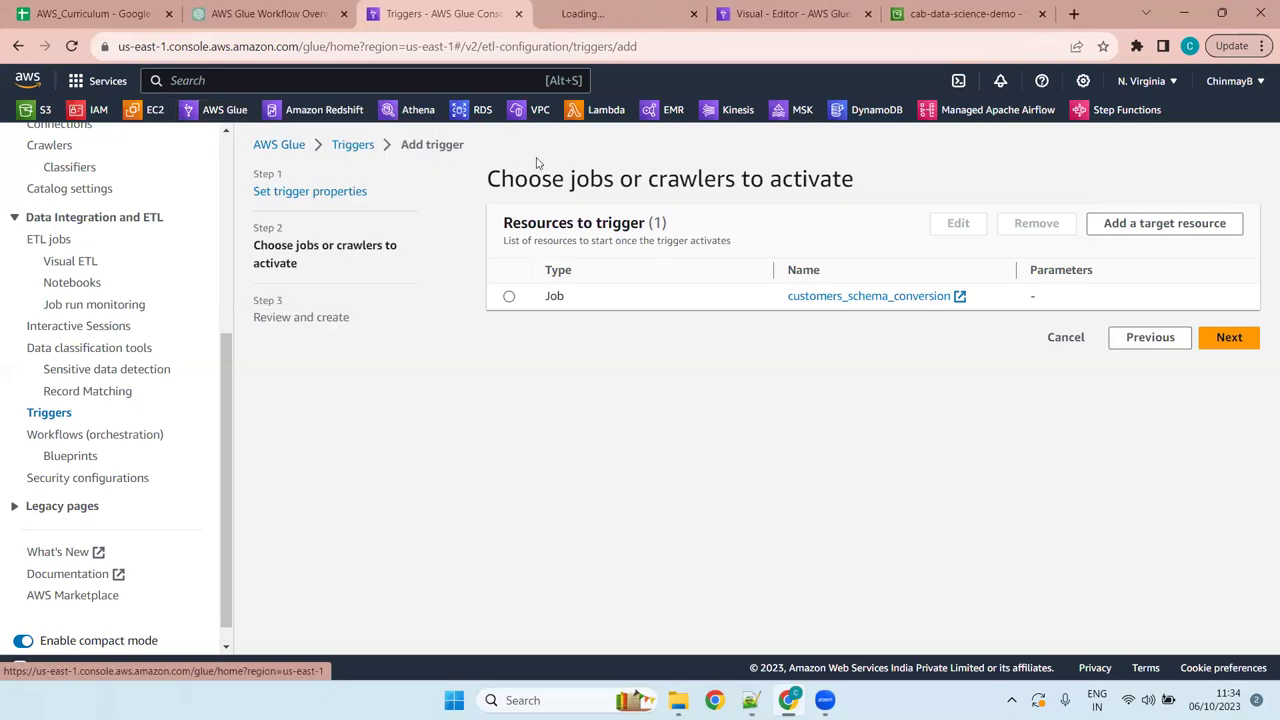
click(636, 10)
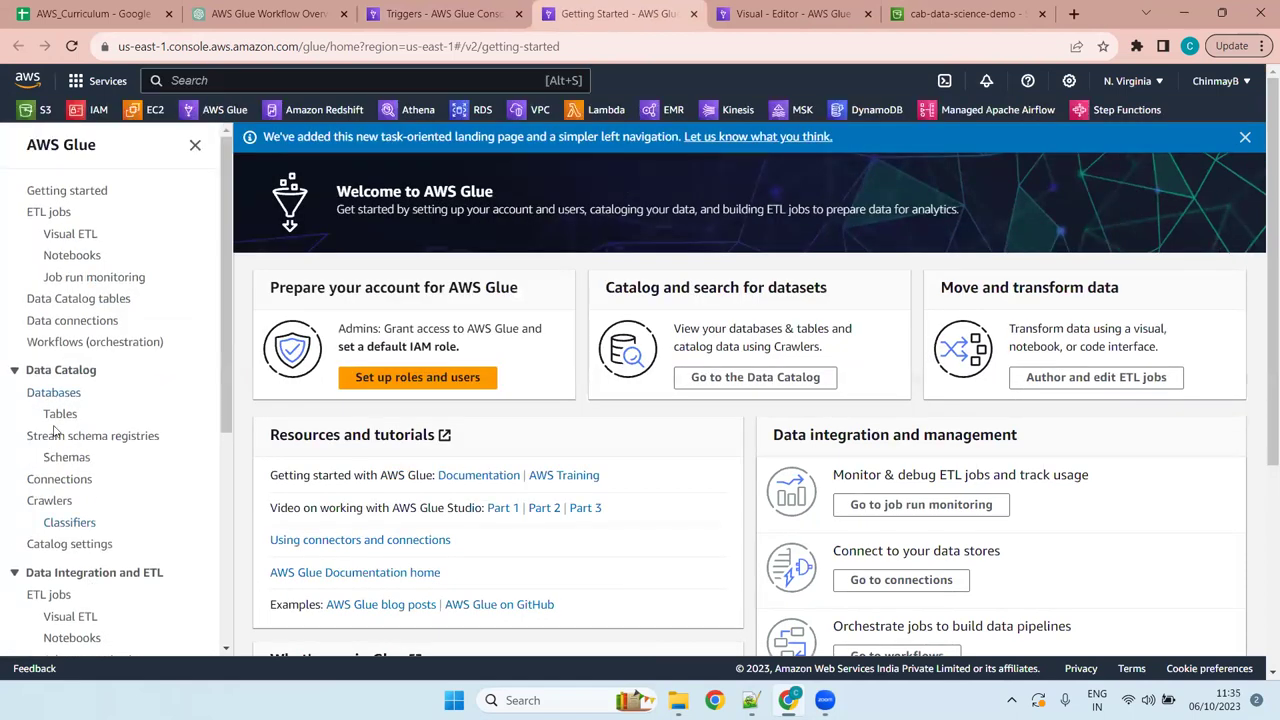
click(49, 500)
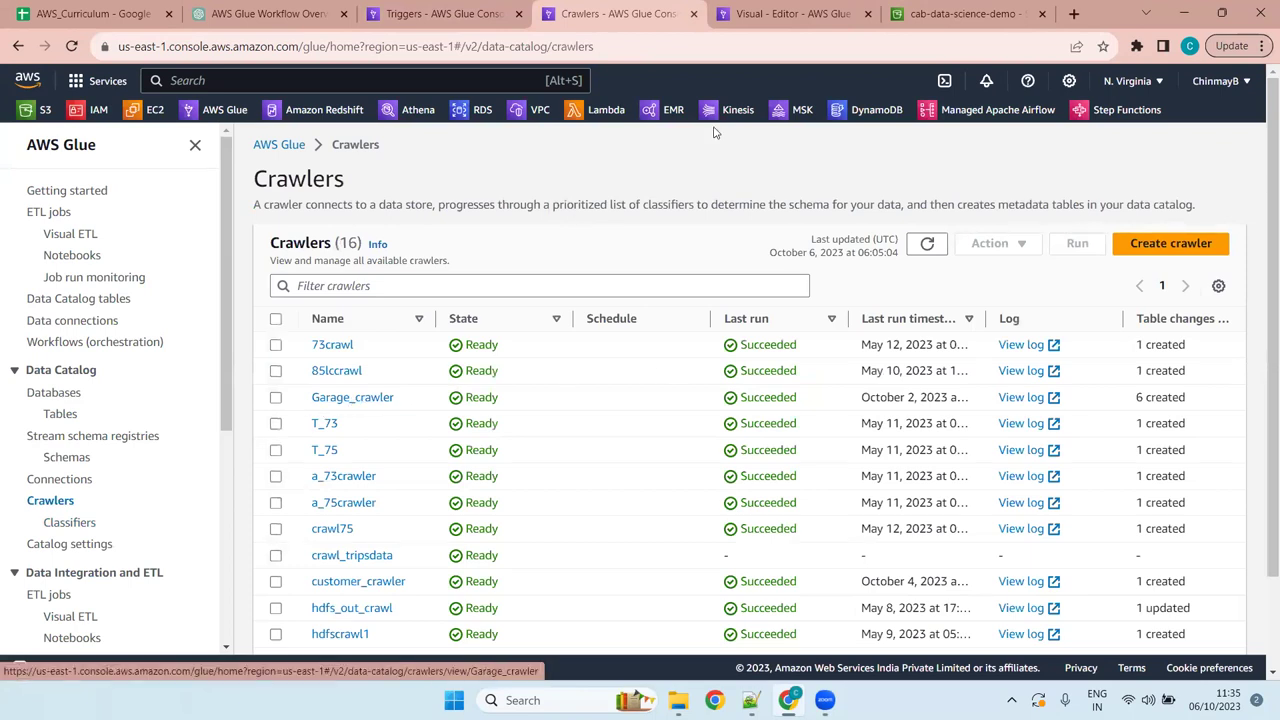
Examine Garage_crawler's data sources and widen the Data source column in its edit review to read the full S3 path
click(800, 12)
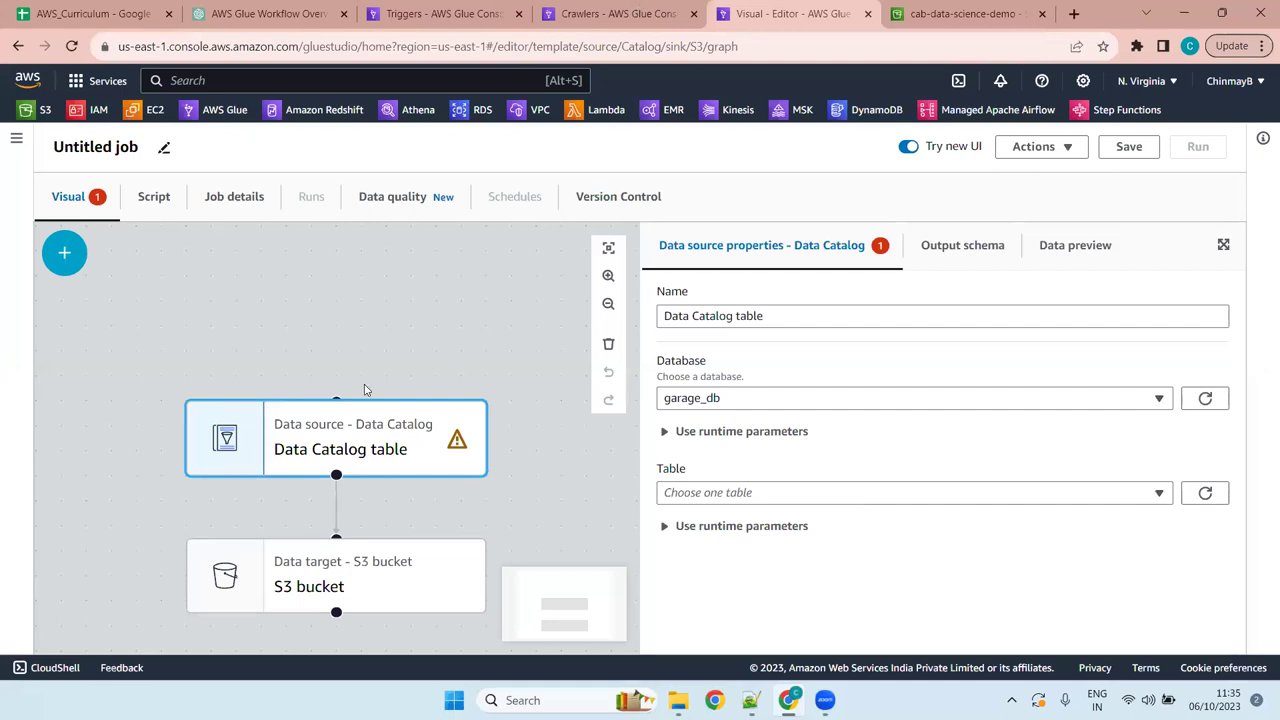
key(ctrl+shift+Tab)
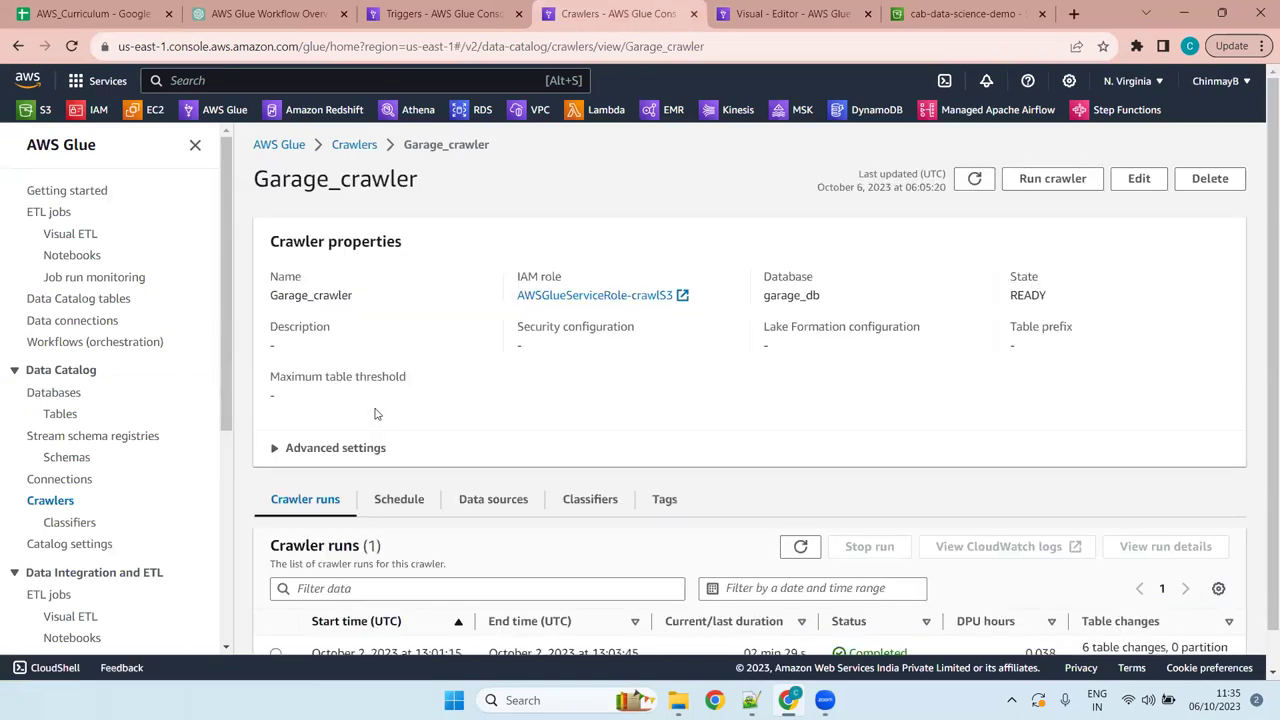
scroll(710, 450, down, 1)
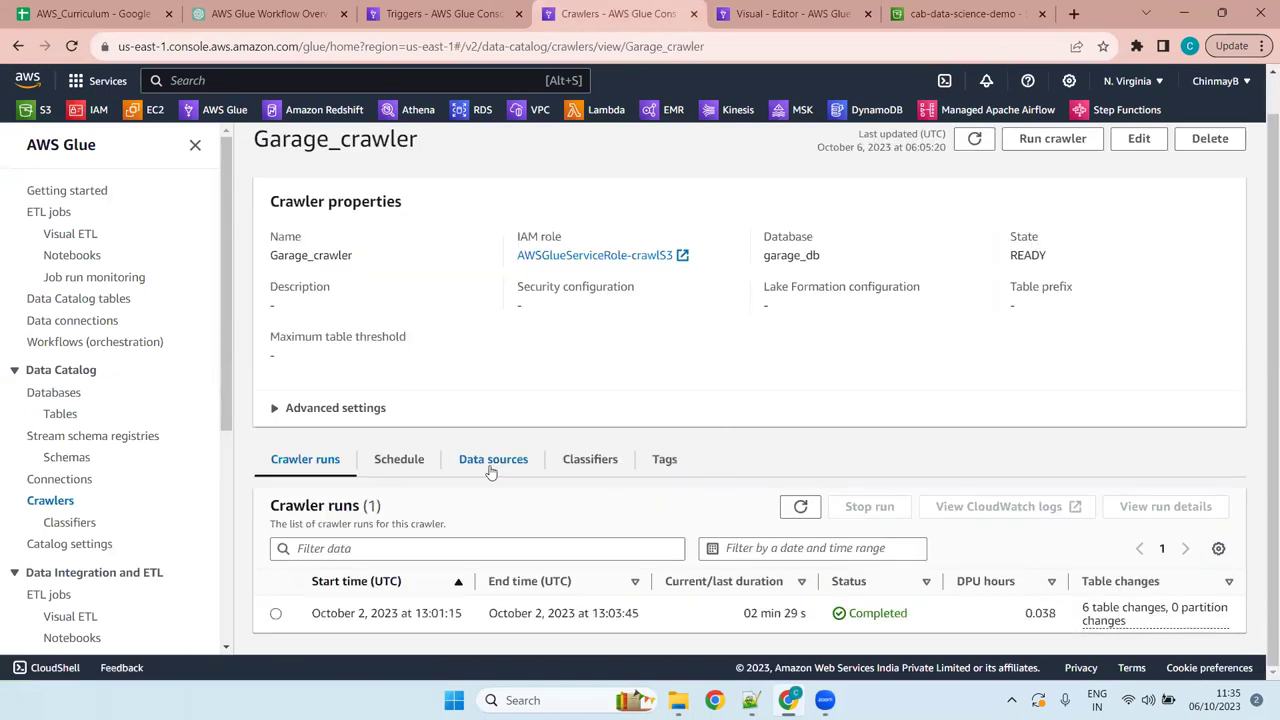
click(491, 461)
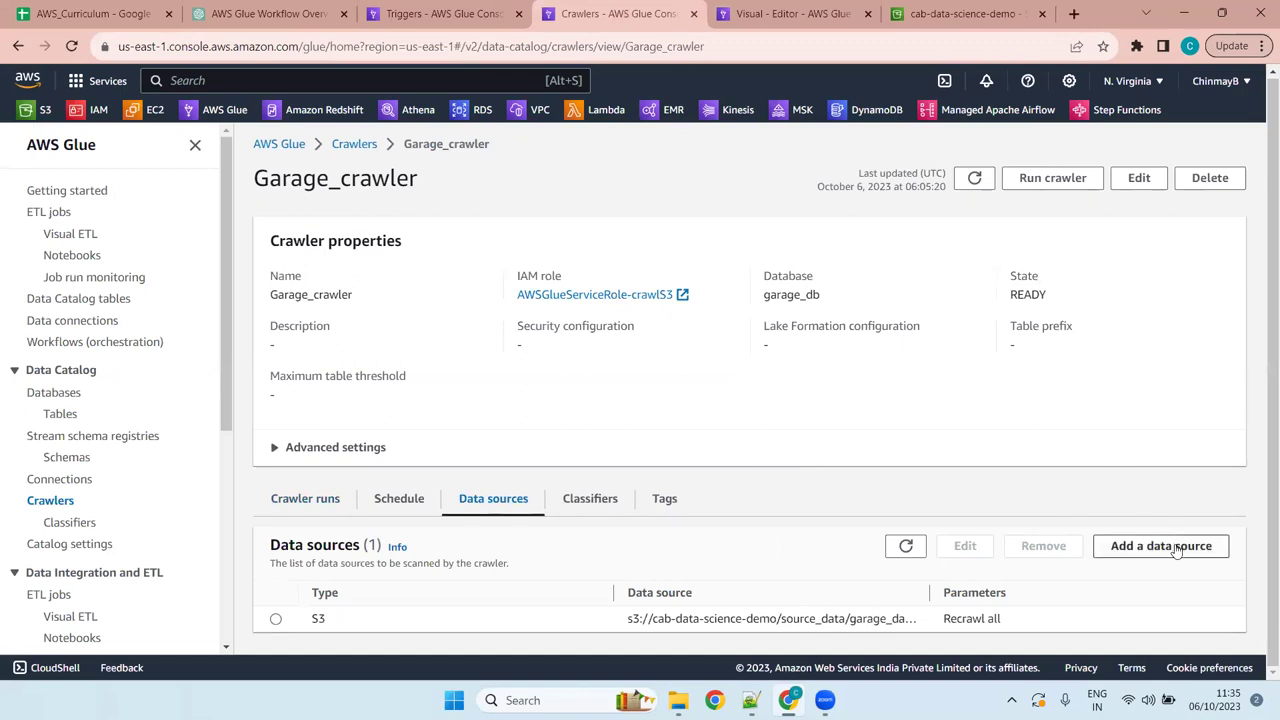
click(1117, 180)
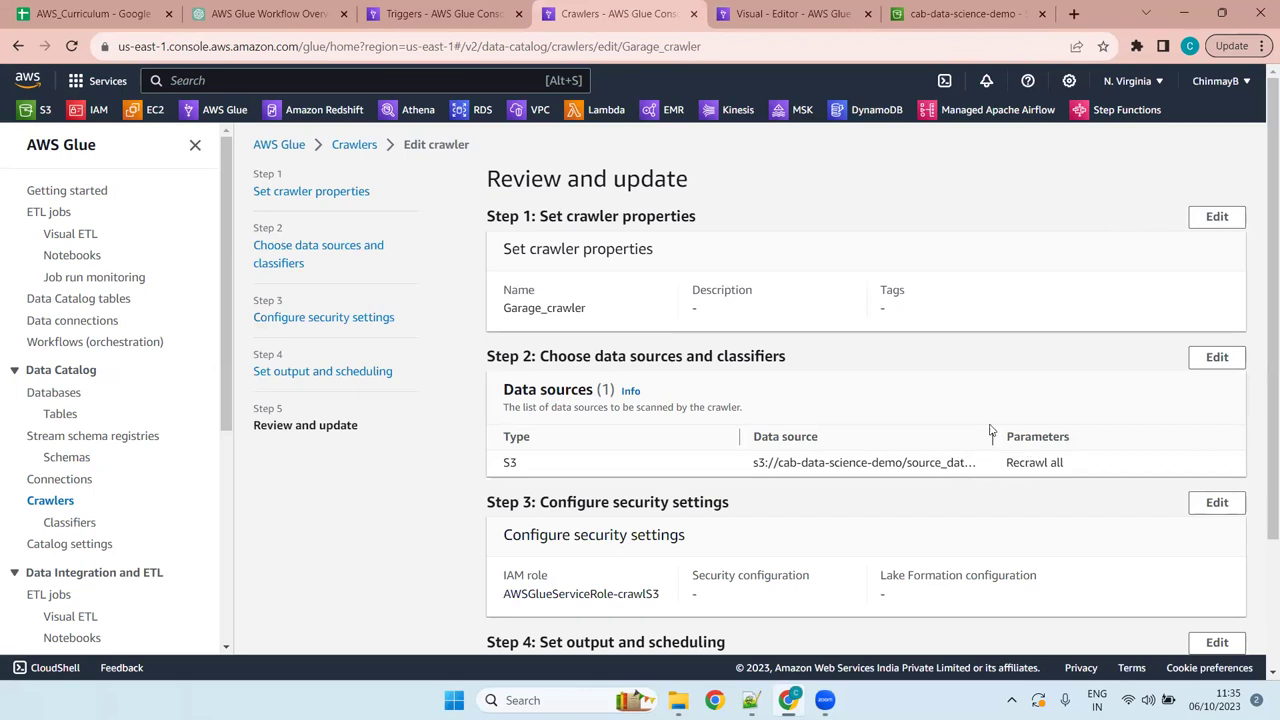
drag(995, 436, 1094, 423)
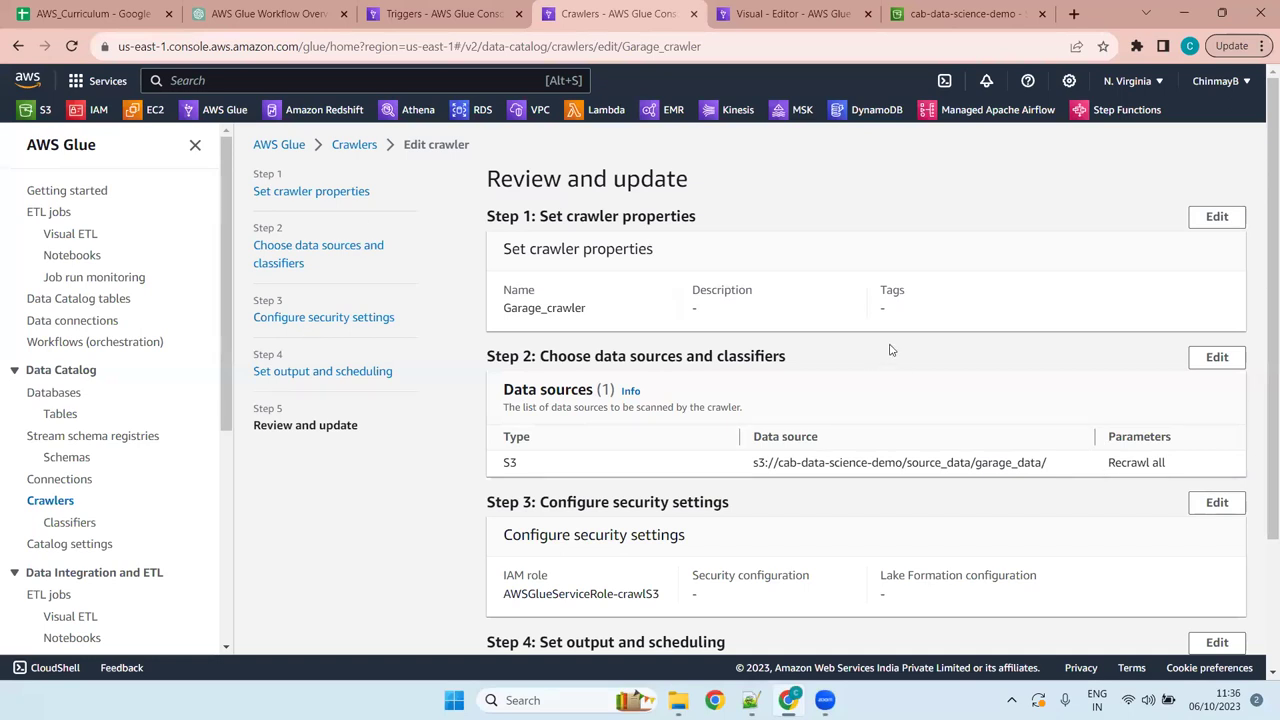
Look through the Data Catalog tables and open the garage_db database to check its tables
click(59, 419)
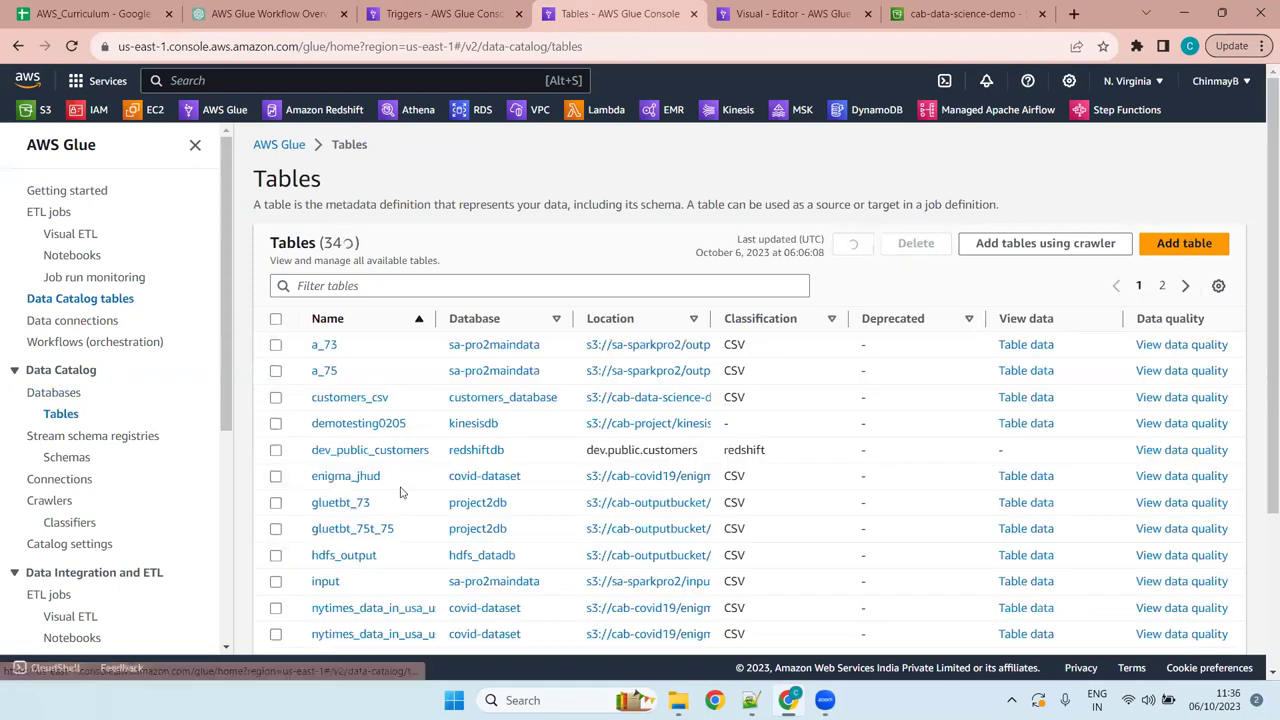
scroll(369, 603, down, 3)
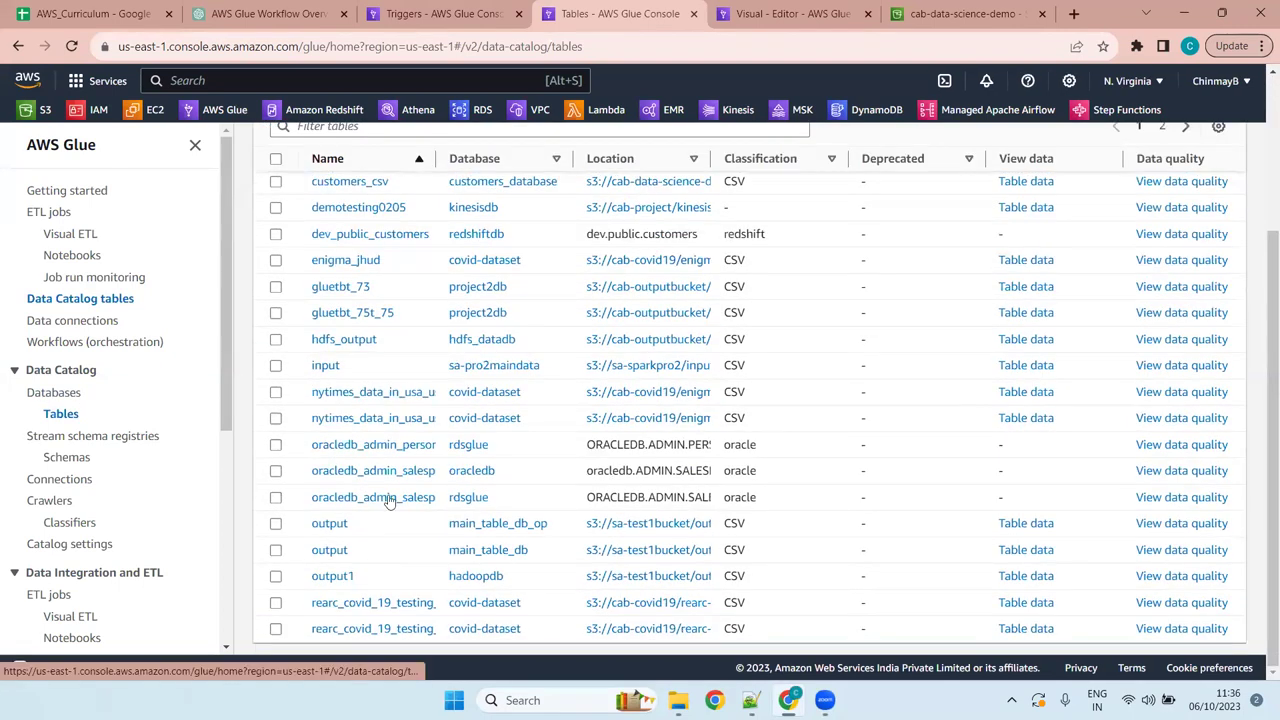
scroll(396, 450, up, 3)
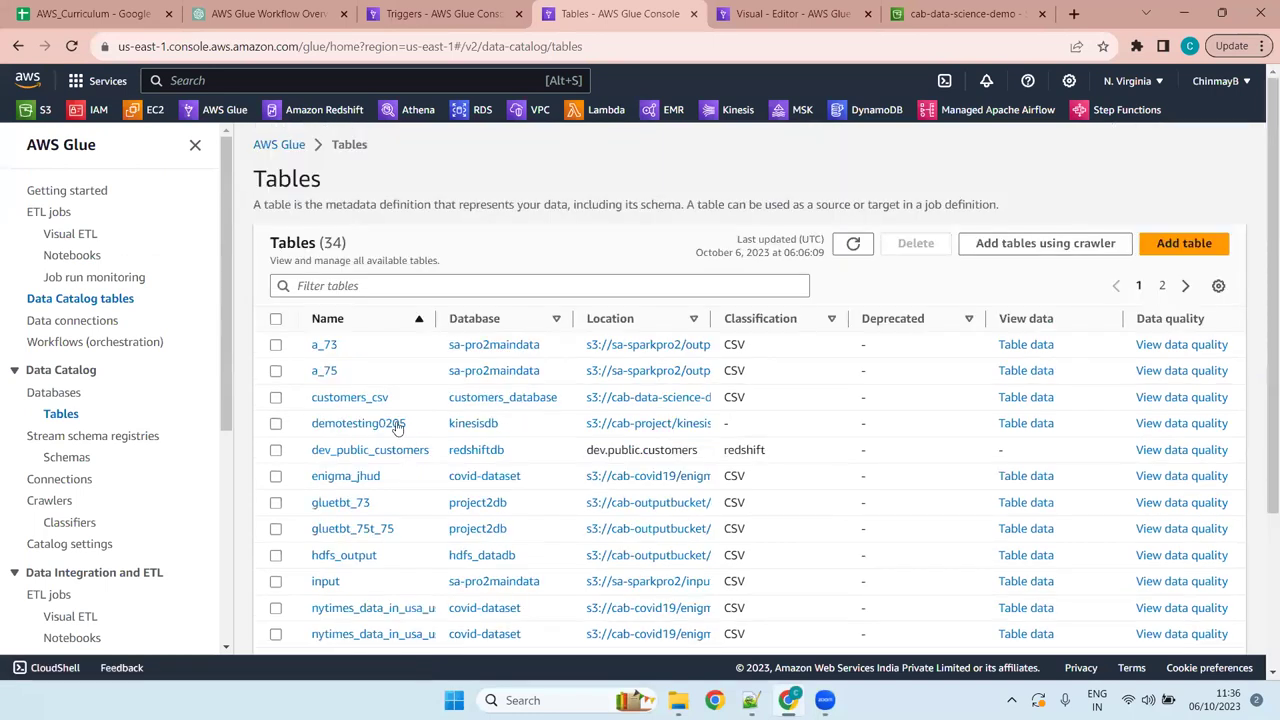
click(56, 393)
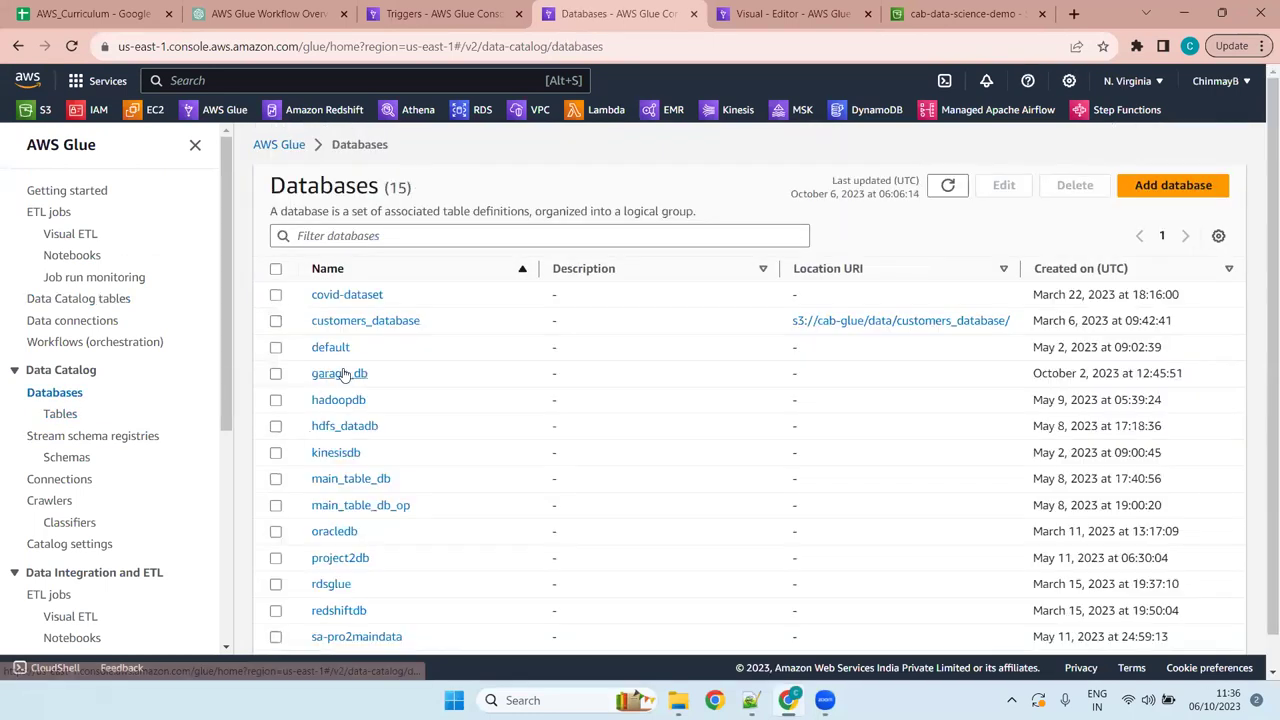
click(340, 373)
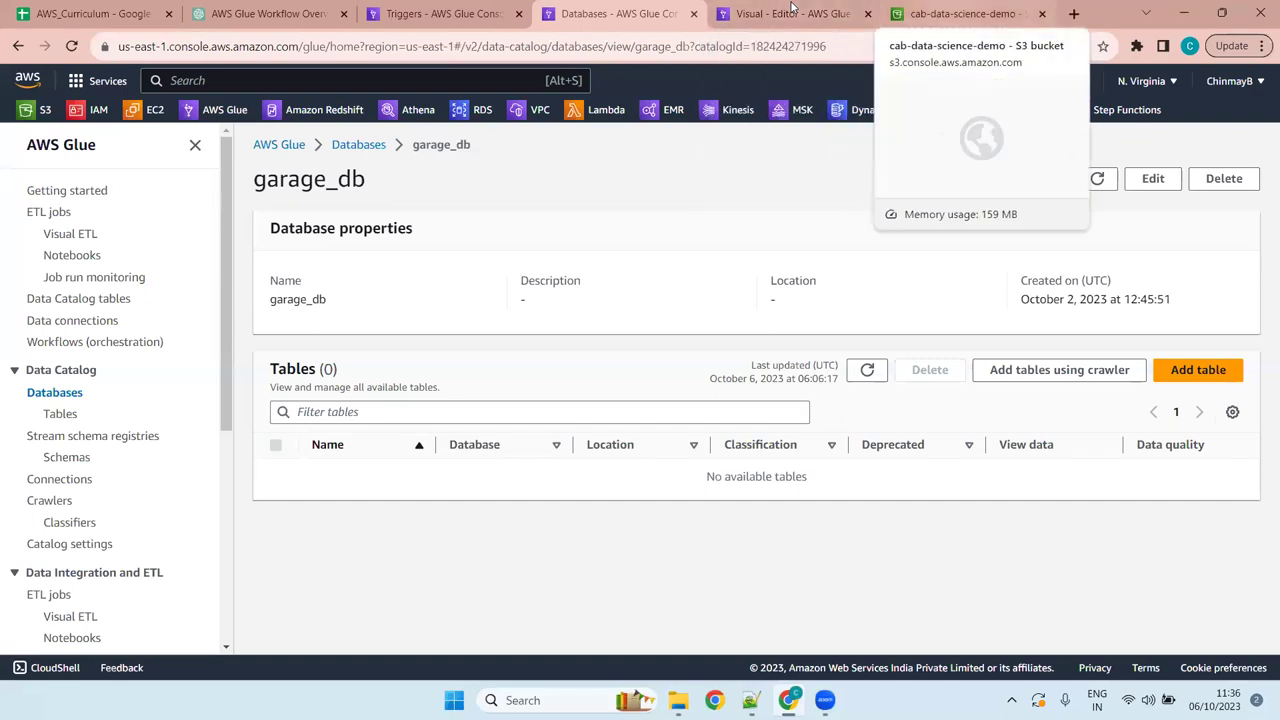
Compare the garage_data folders in S3 with the garage_db tables and review the Garage_crawler details
click(960, 13)
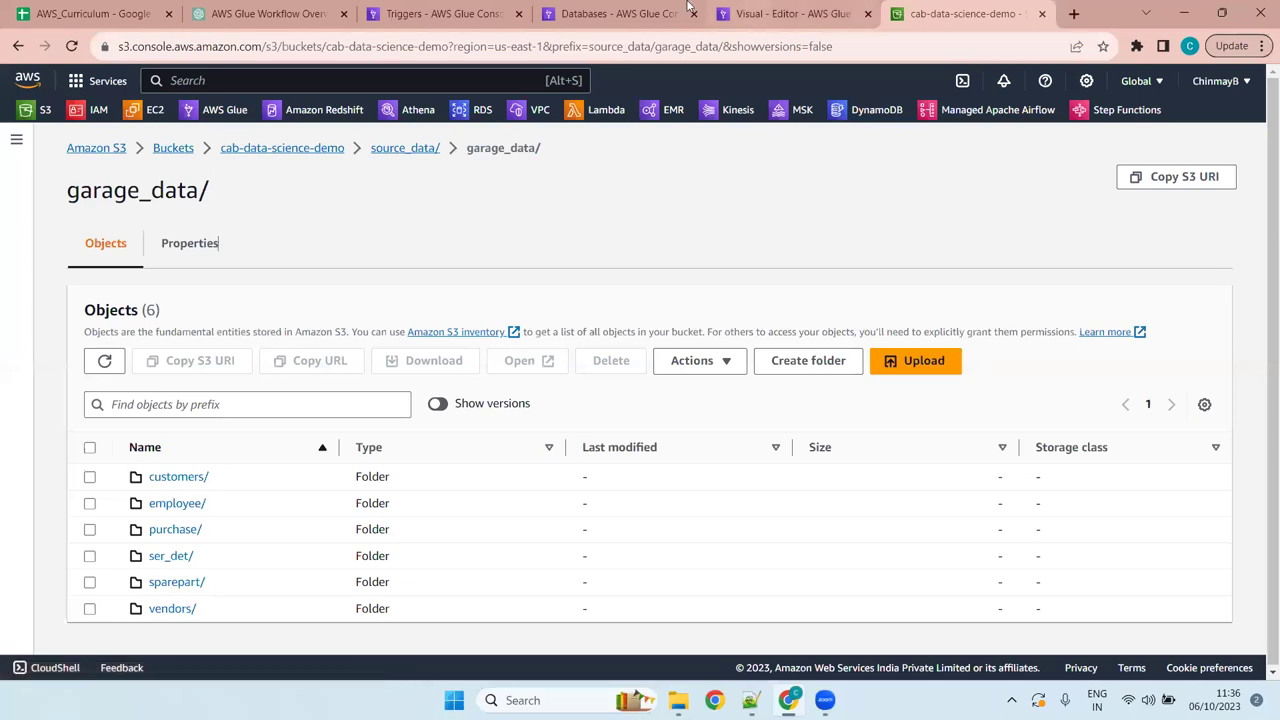
click(760, 14)
click(640, 8)
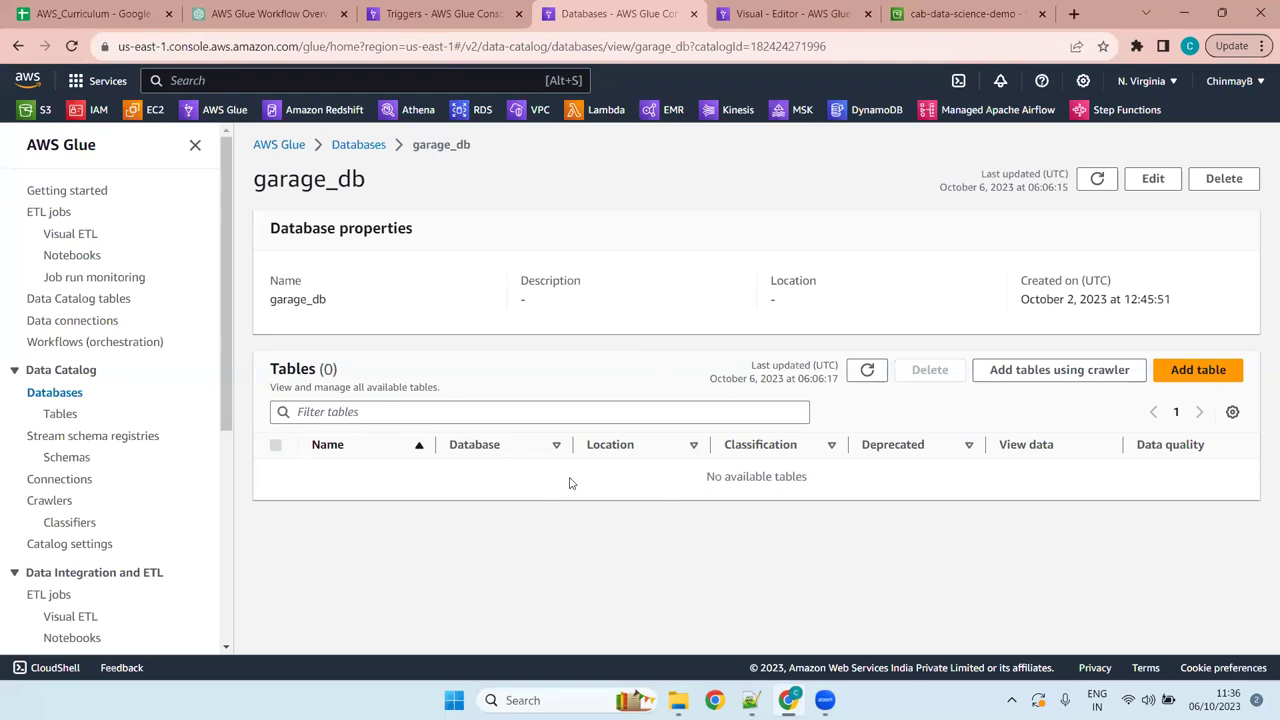
click(47, 503)
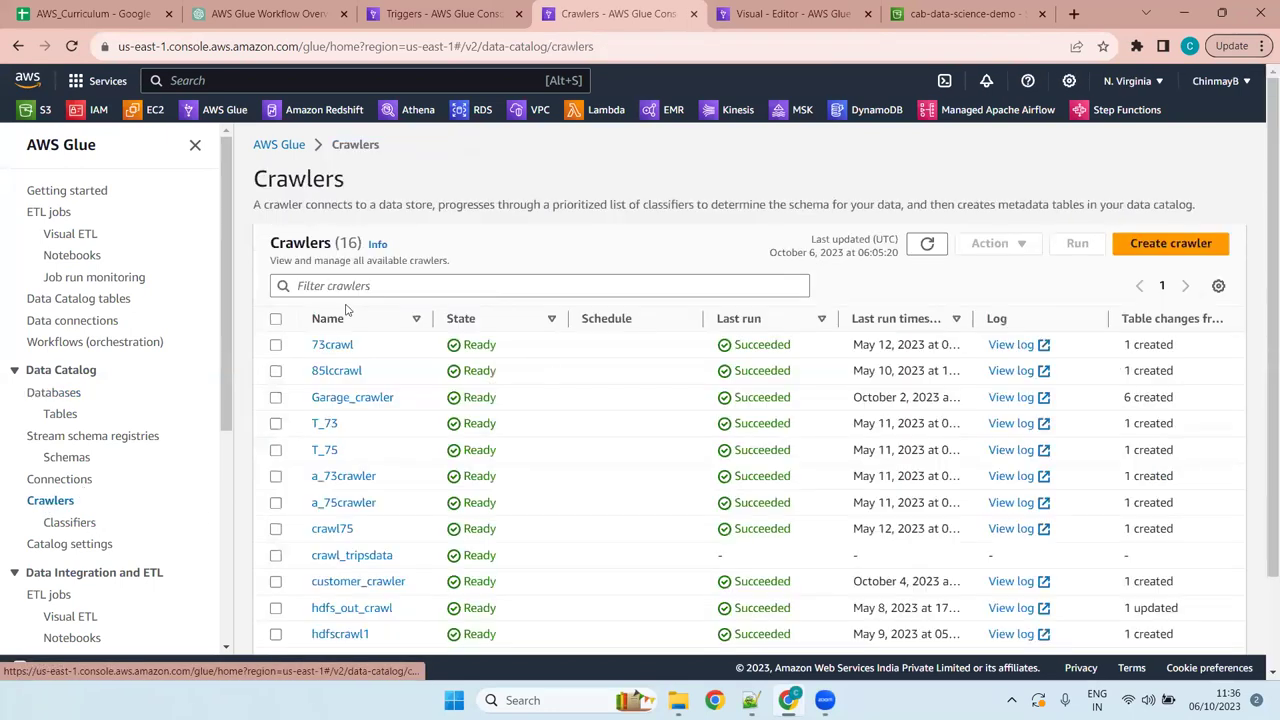
click(366, 399)
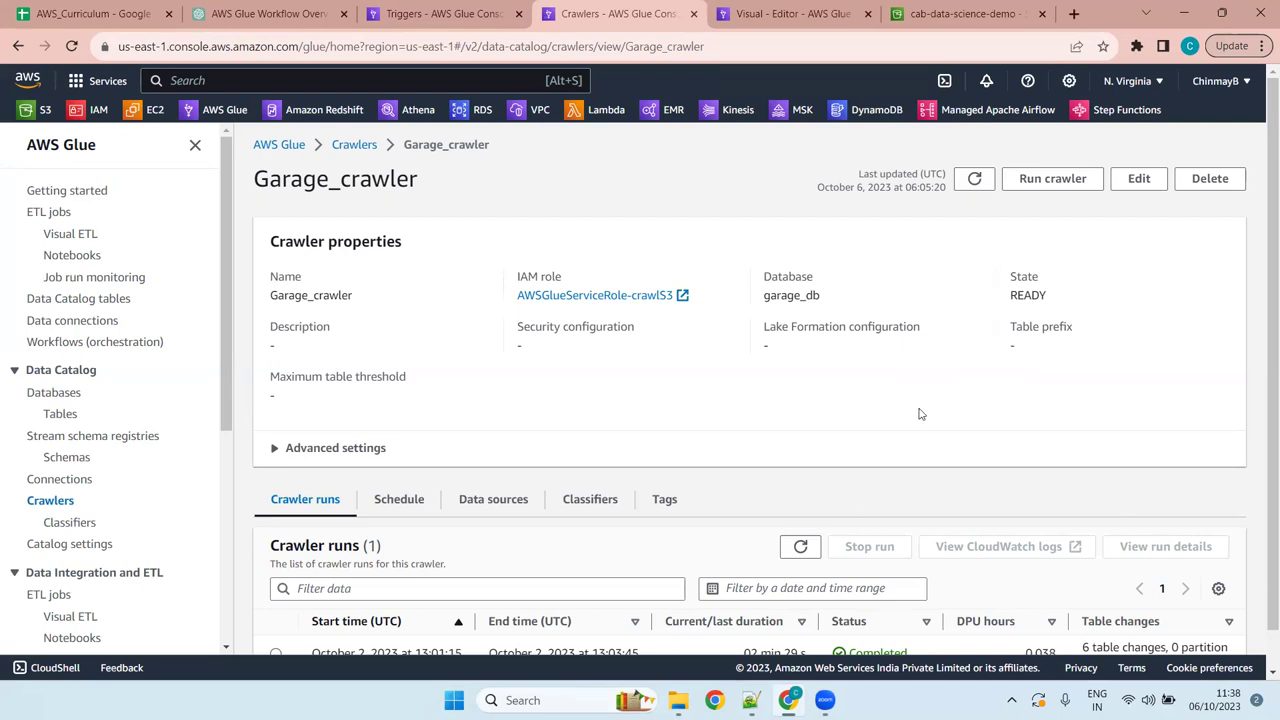
scroll(711, 414, down, 1)
scroll(711, 414, up, 1)
Start adding a table from the garage_db database page and select garage_db as the table's database
click(66, 396)
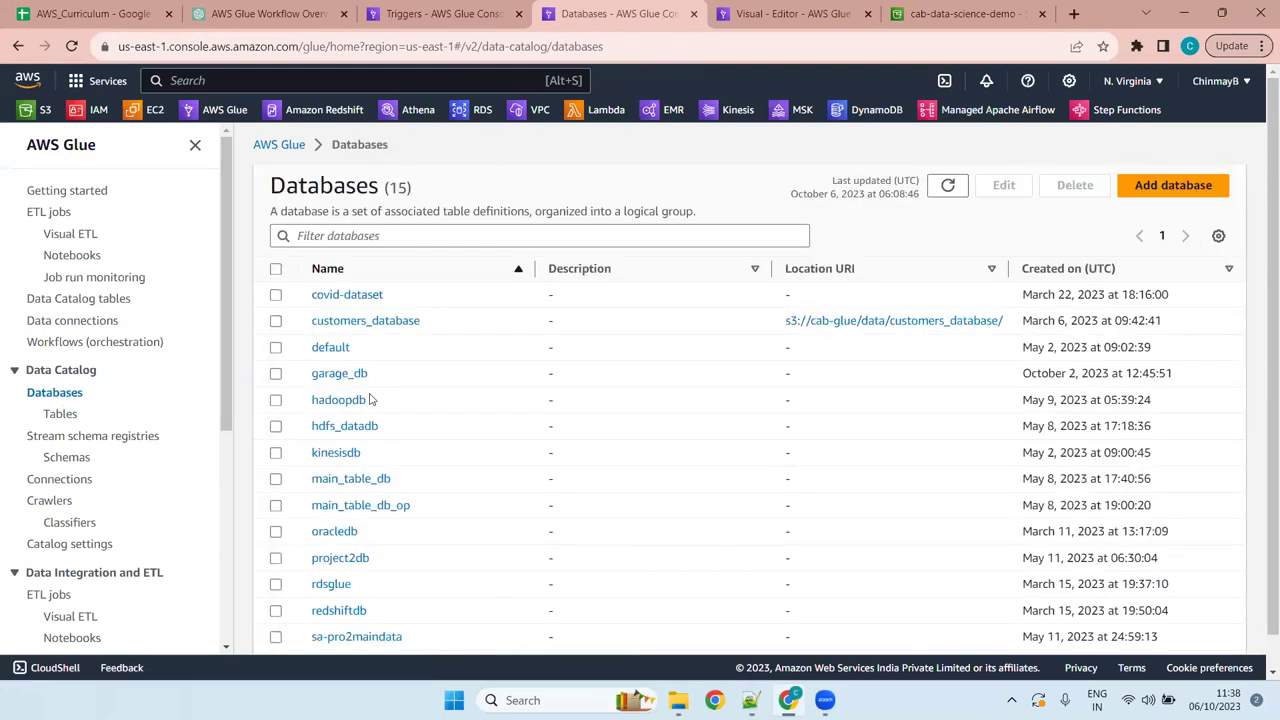
click(345, 374)
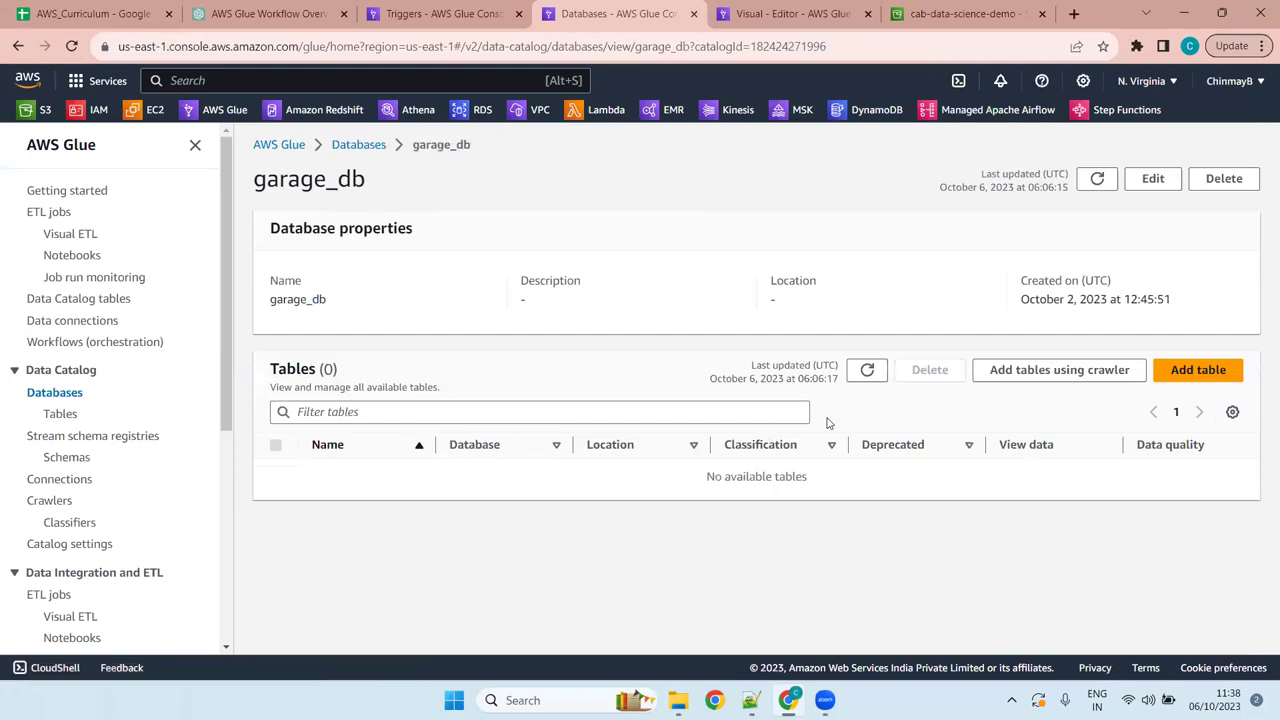
click(1198, 370)
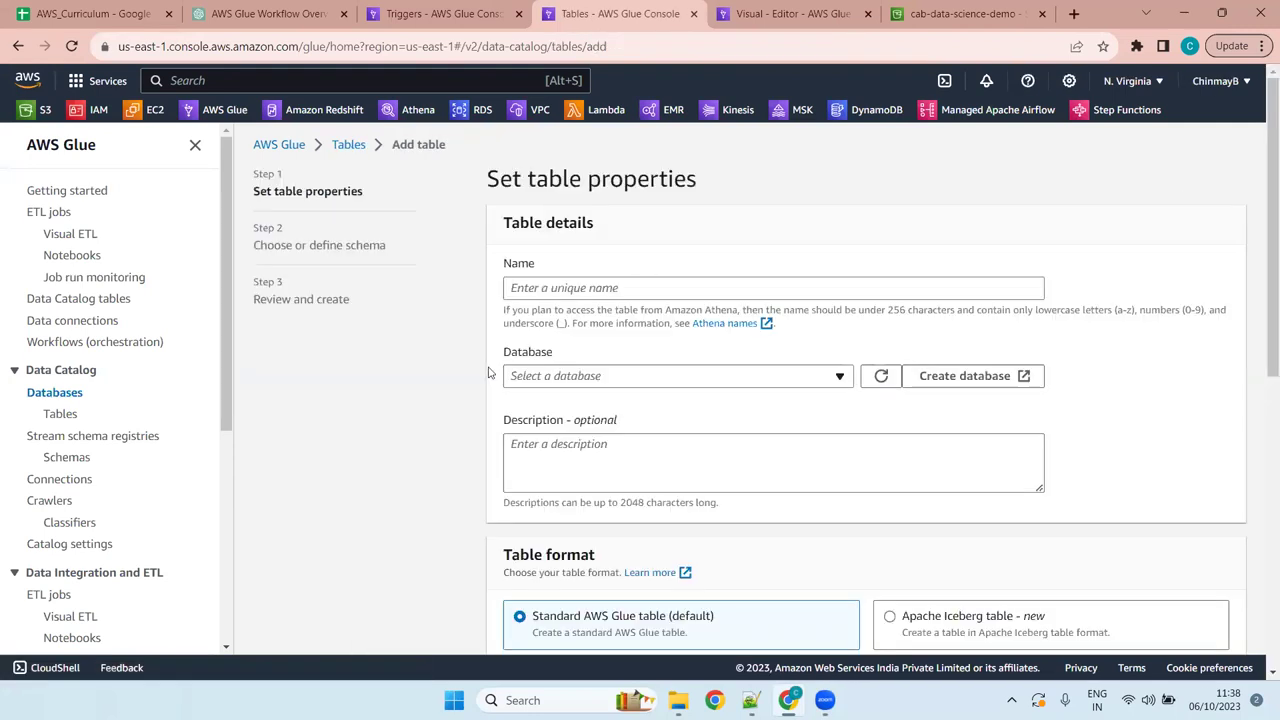
click(649, 289)
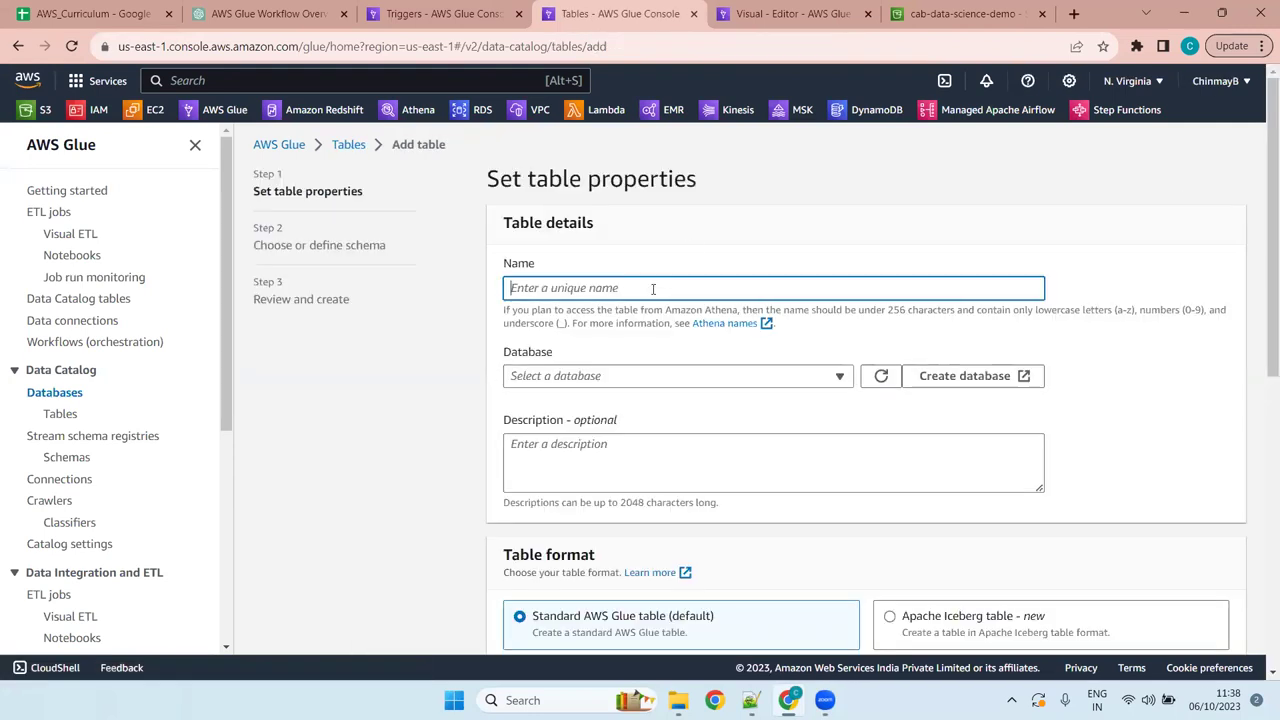
click(688, 375)
click(630, 211)
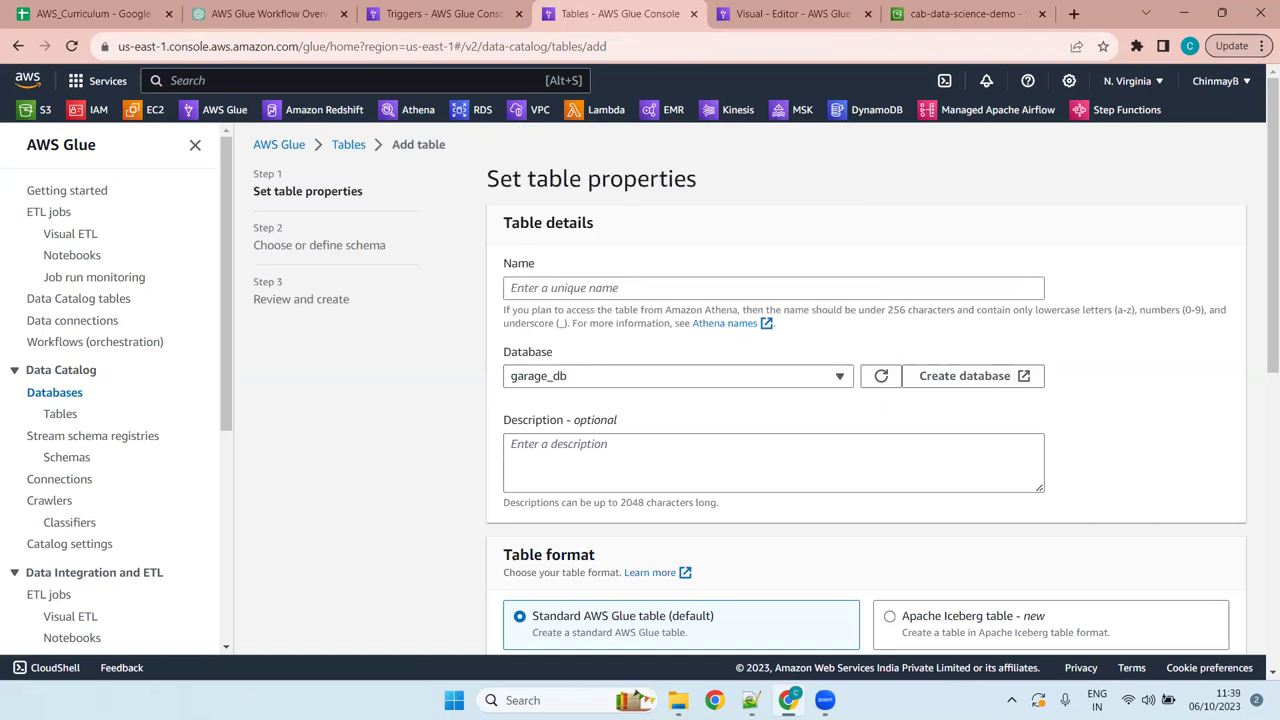
Copy the customers folder name from the garage_data S3 listing and name the new Glue table customers
click(985, 13)
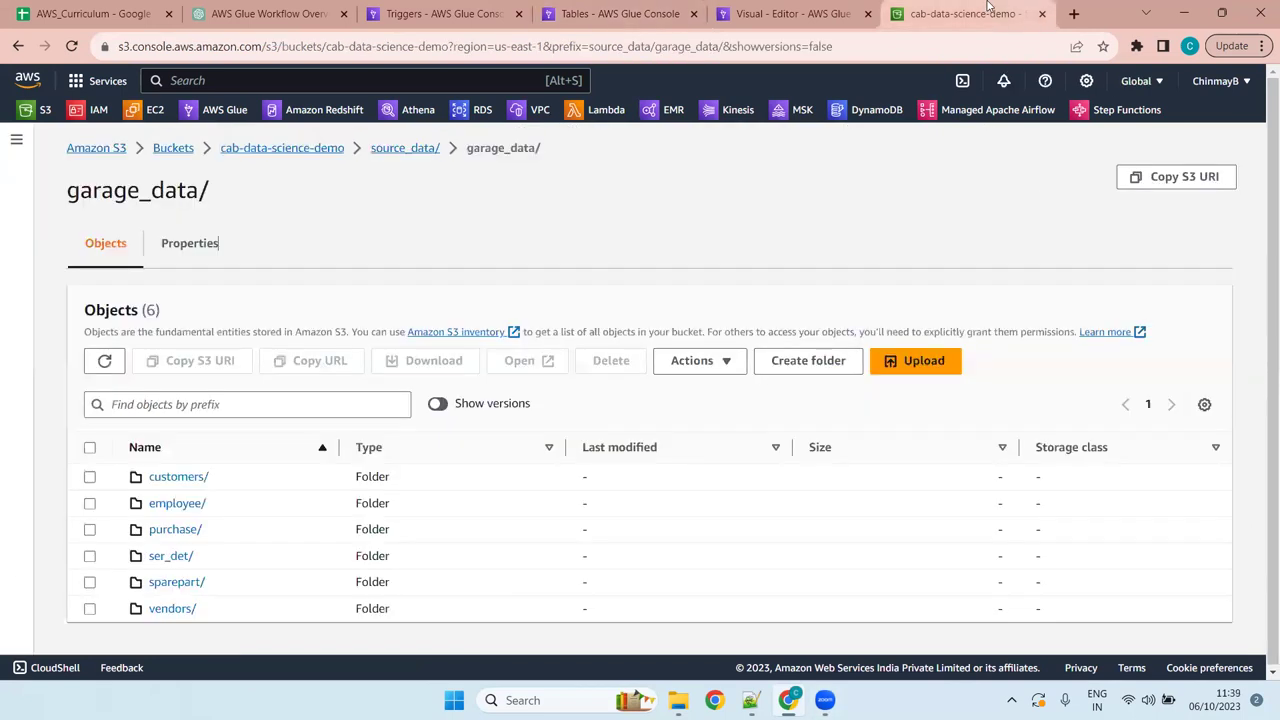
drag(218, 477, 141, 476)
key(ctrl+c)
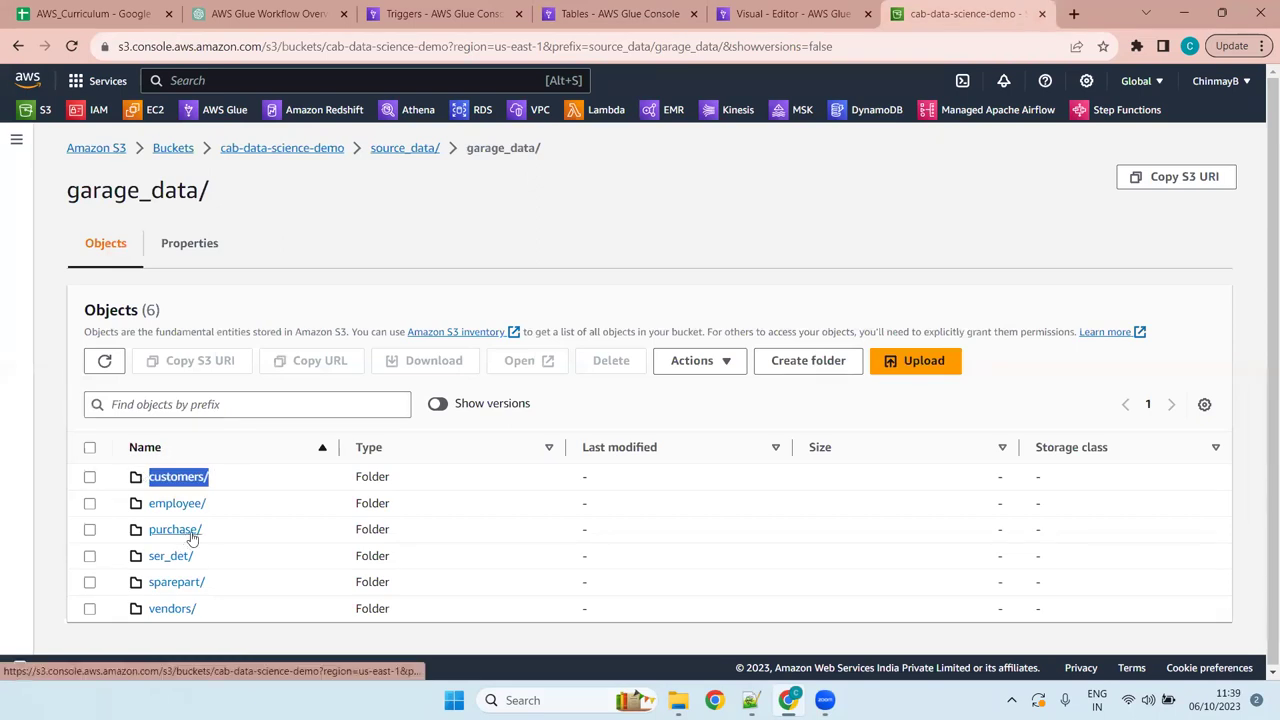
key(alt+Tab)
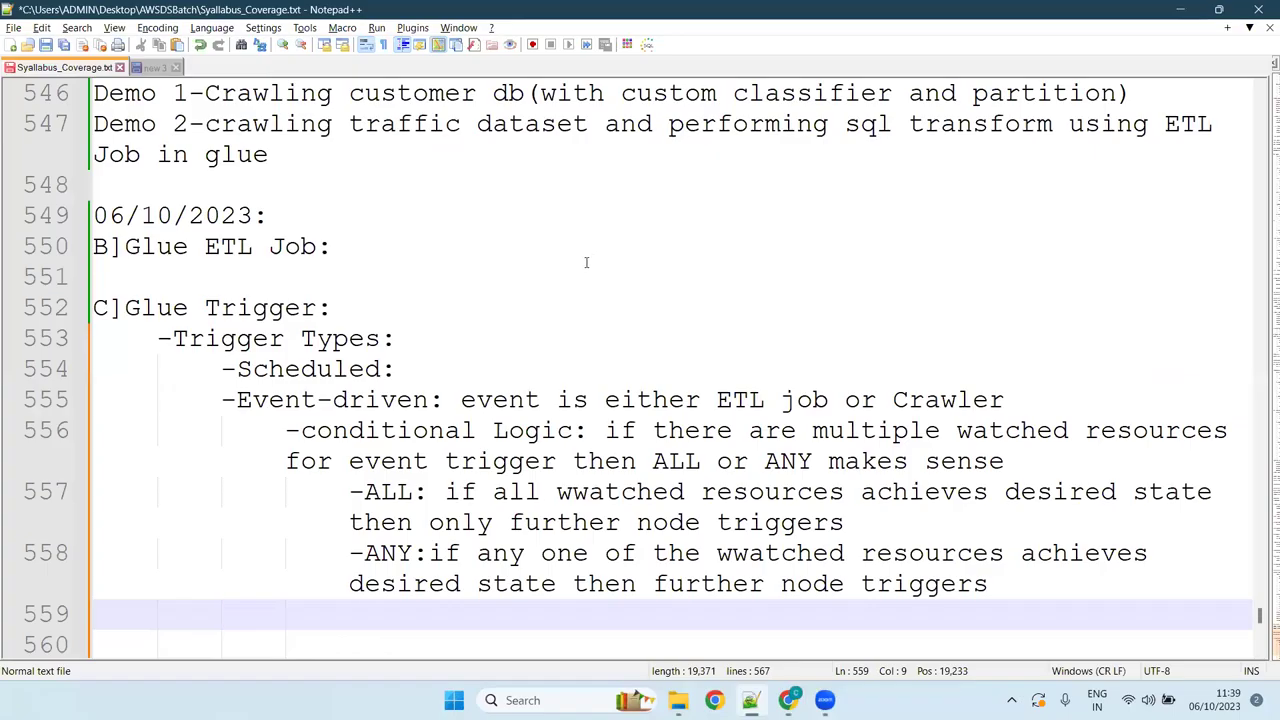
key(alt+Tab)
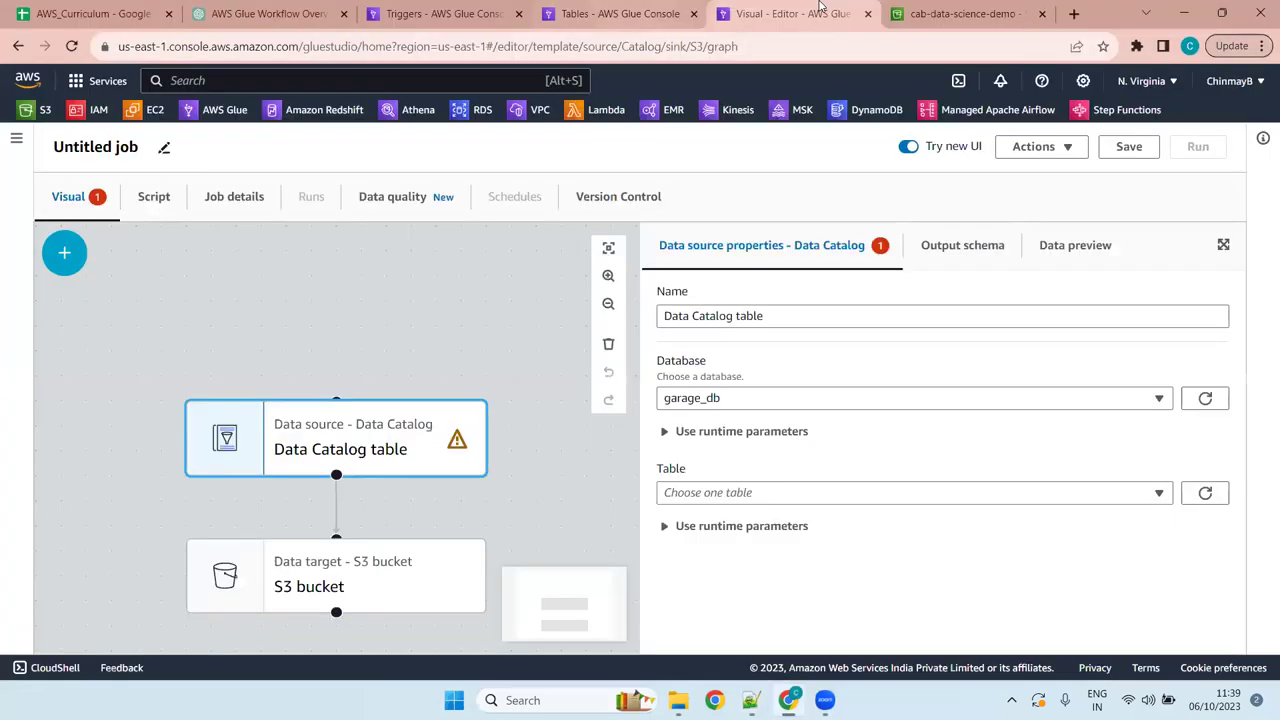
key(ctrl+Page_Up)
click(633, 287)
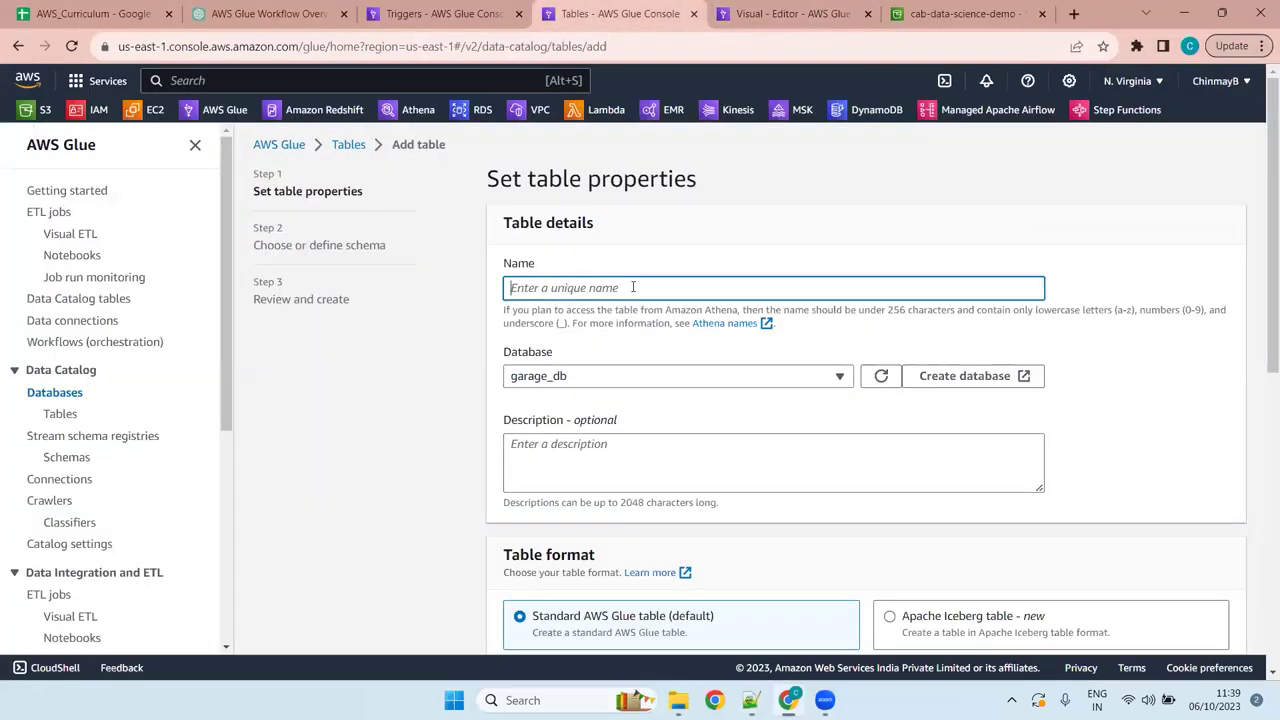
key(ctrl+v)
Set the customers table's include path to s3://cab-data-science-demo/source_data/garage_data/customers/ by browsing S3
scroll(665, 485, down, 4)
scroll(665, 485, up, 4)
scroll(665, 485, down, 4)
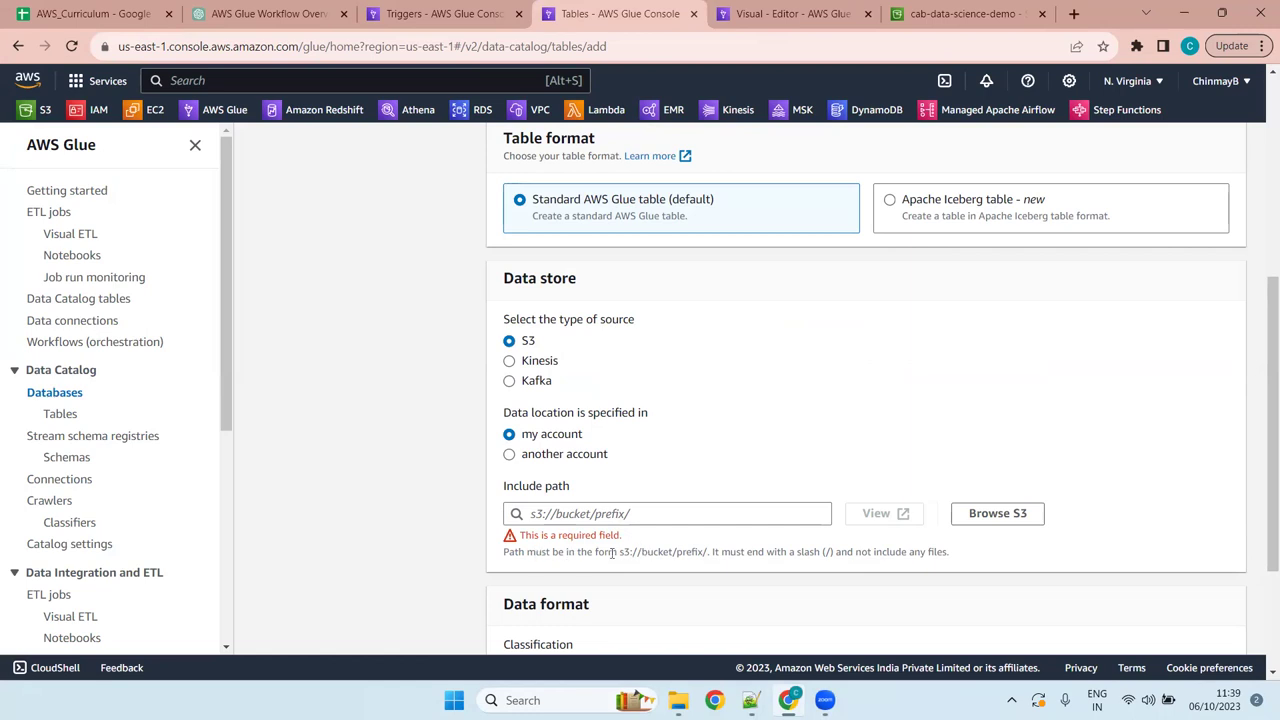
click(997, 512)
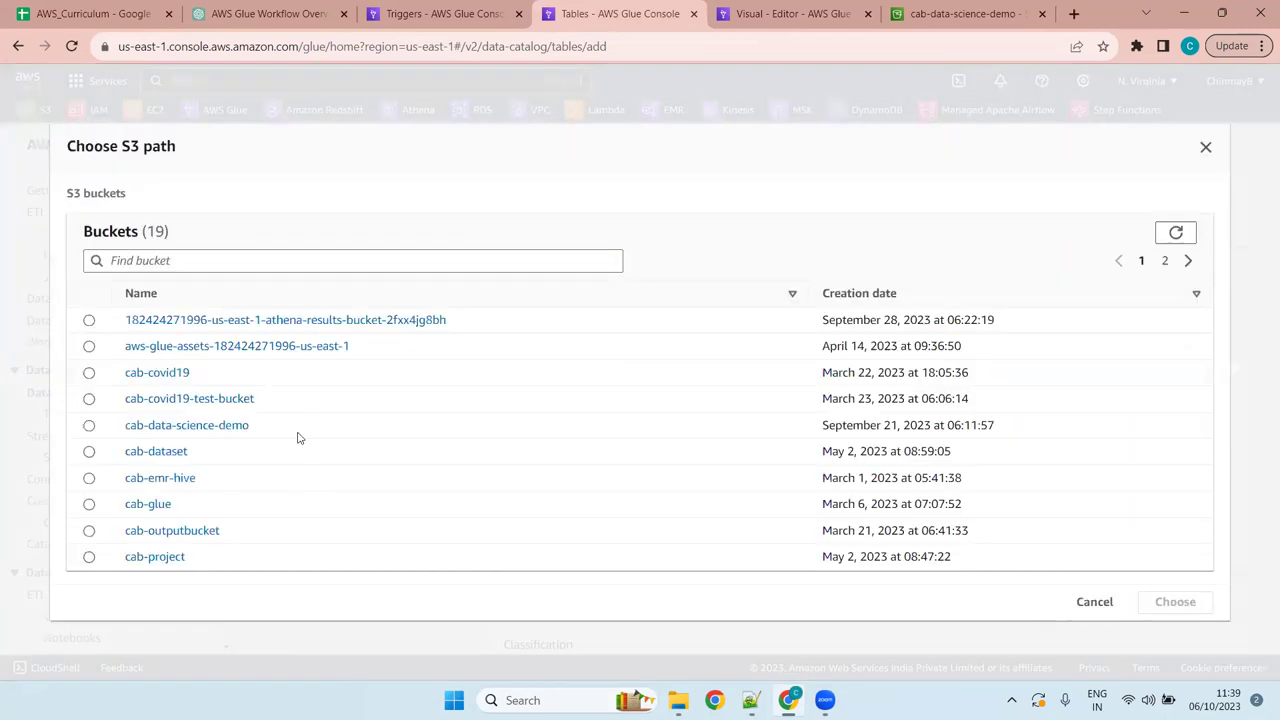
click(215, 426)
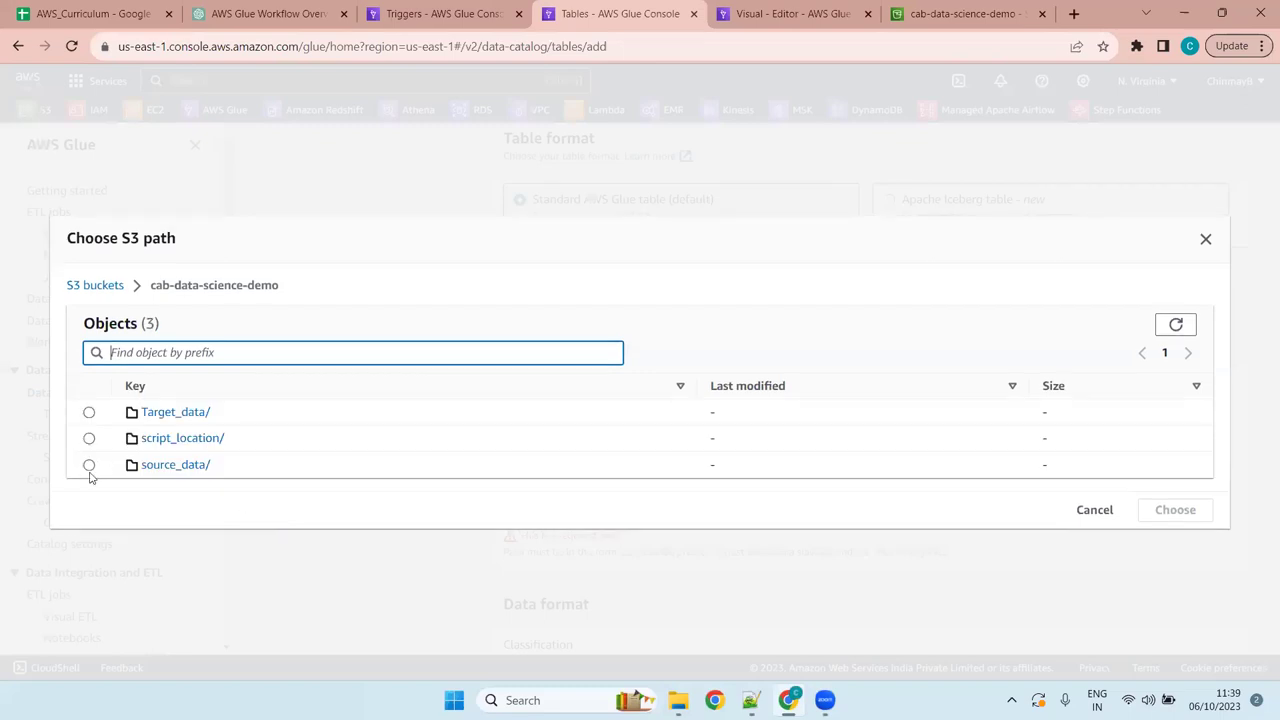
click(177, 465)
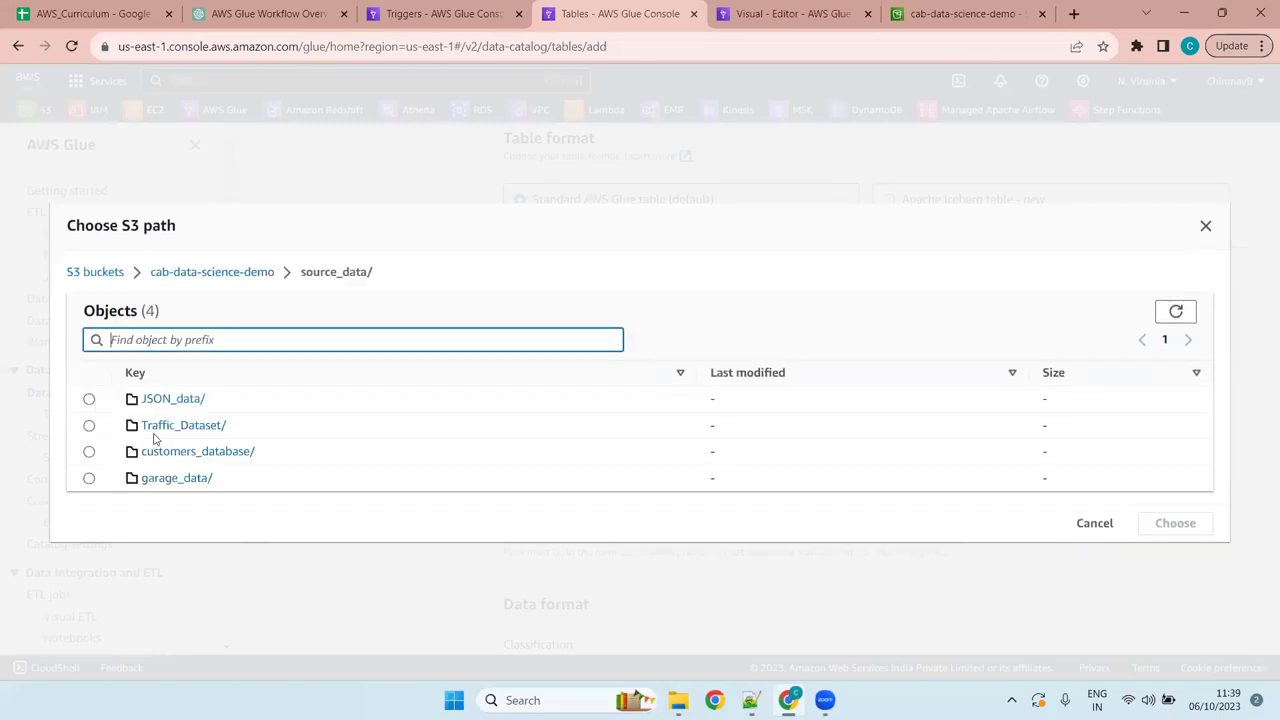
click(177, 479)
click(88, 372)
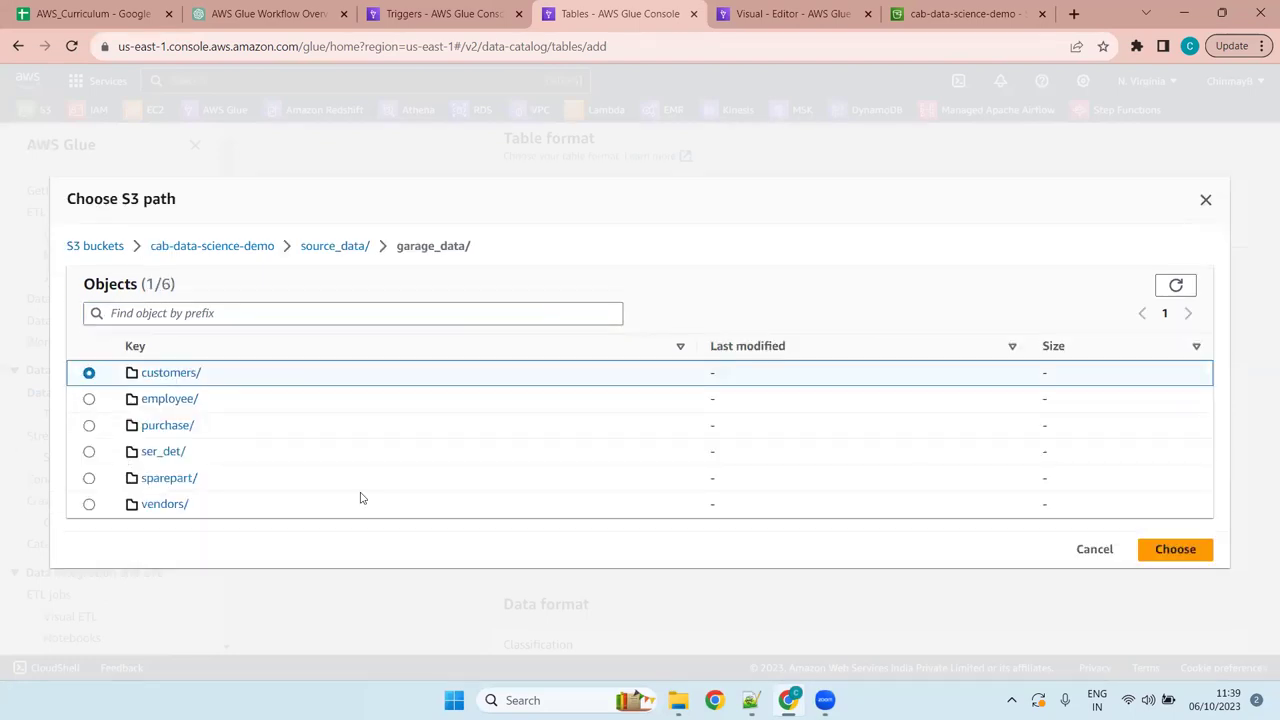
click(1175, 551)
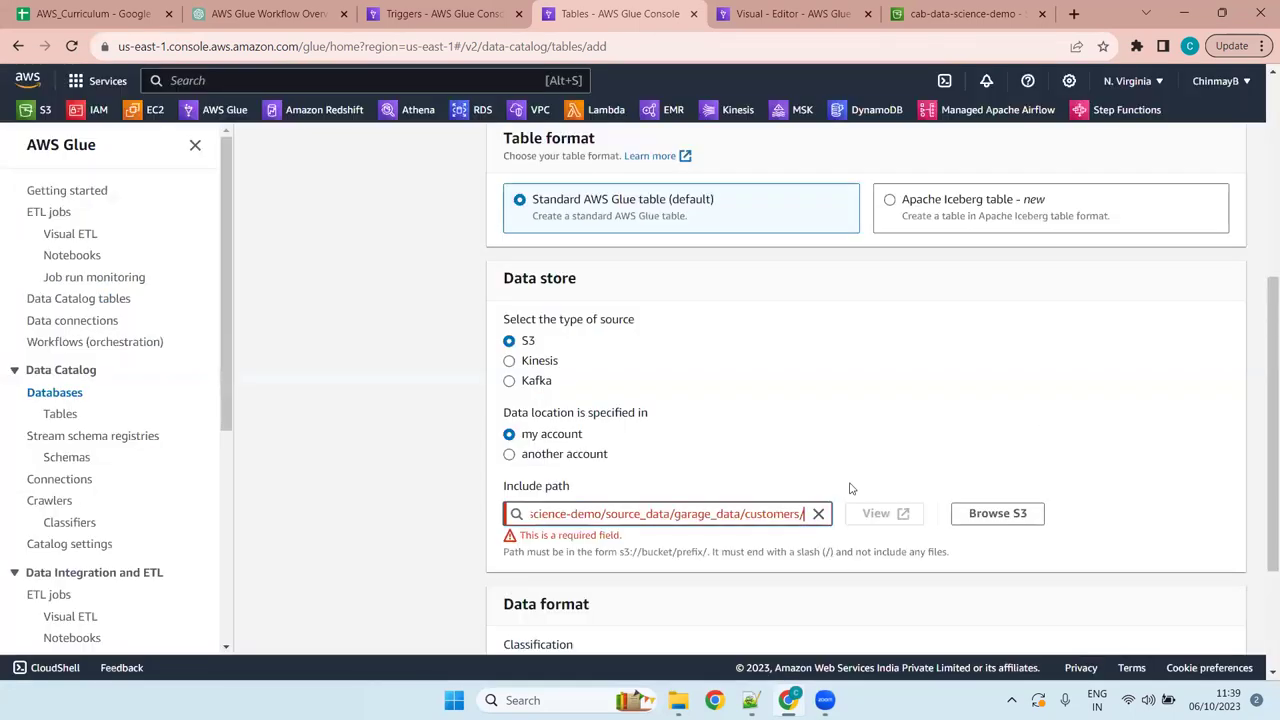
click(872, 461)
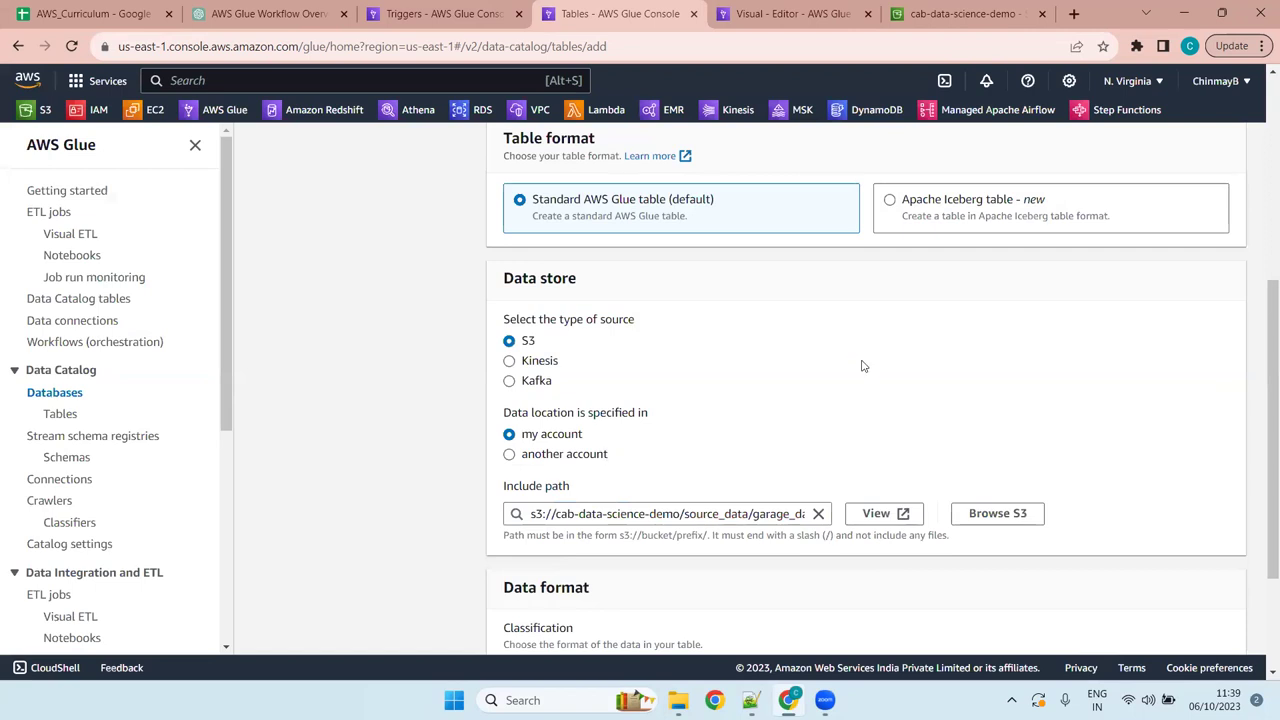
Set the customers table's data format to CSV and continue to the schema definition
scroll(863, 366, down, 2)
scroll(863, 366, up, 4)
scroll(863, 366, down, 4)
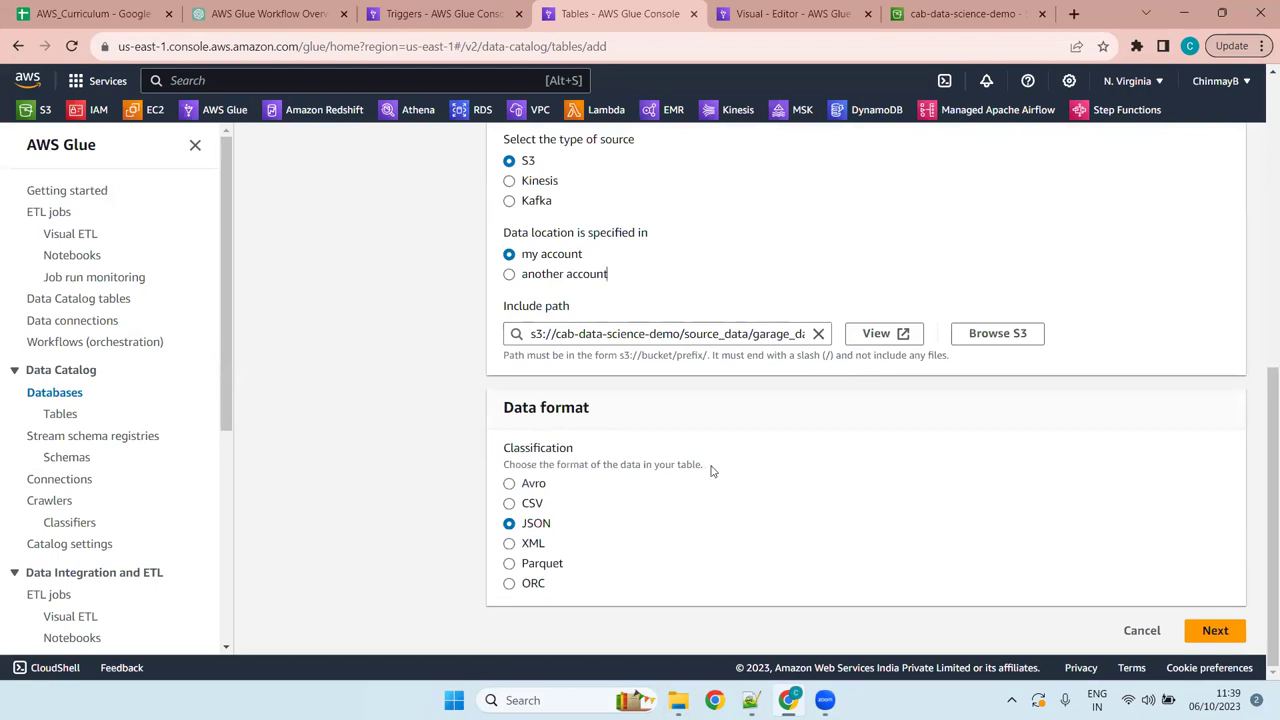
click(527, 505)
scroll(866, 533, down, 1)
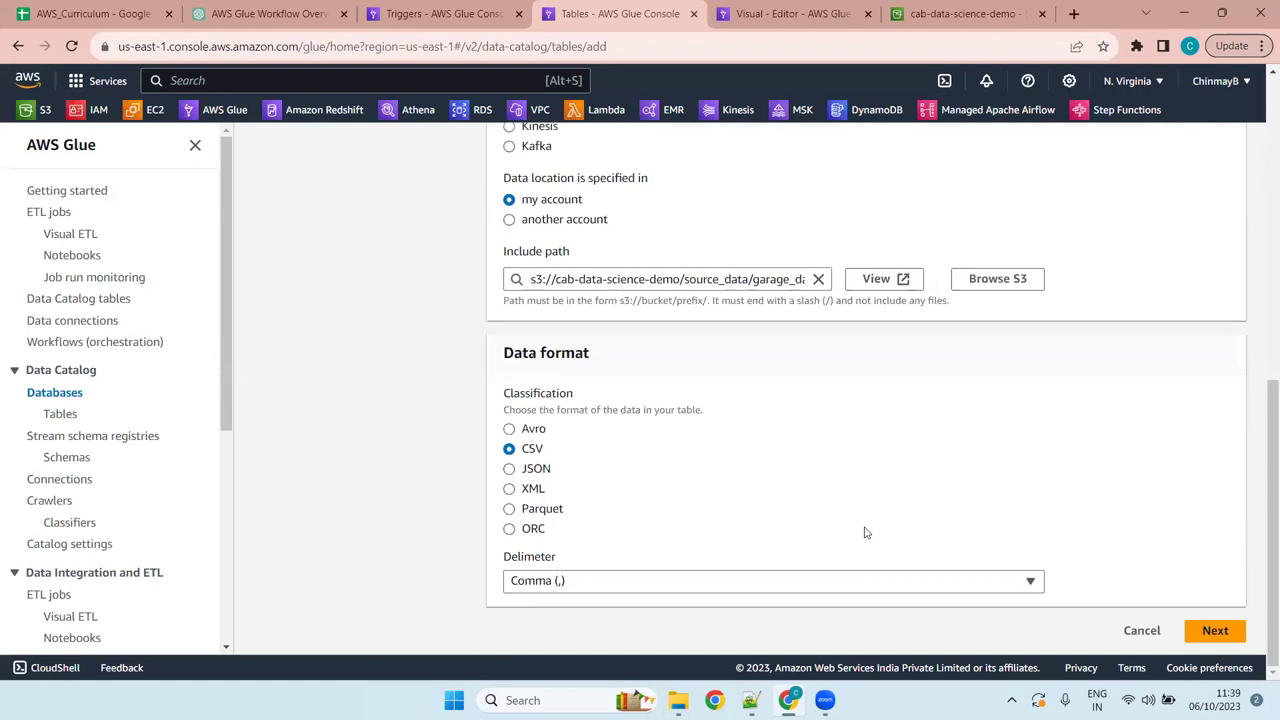
click(1212, 630)
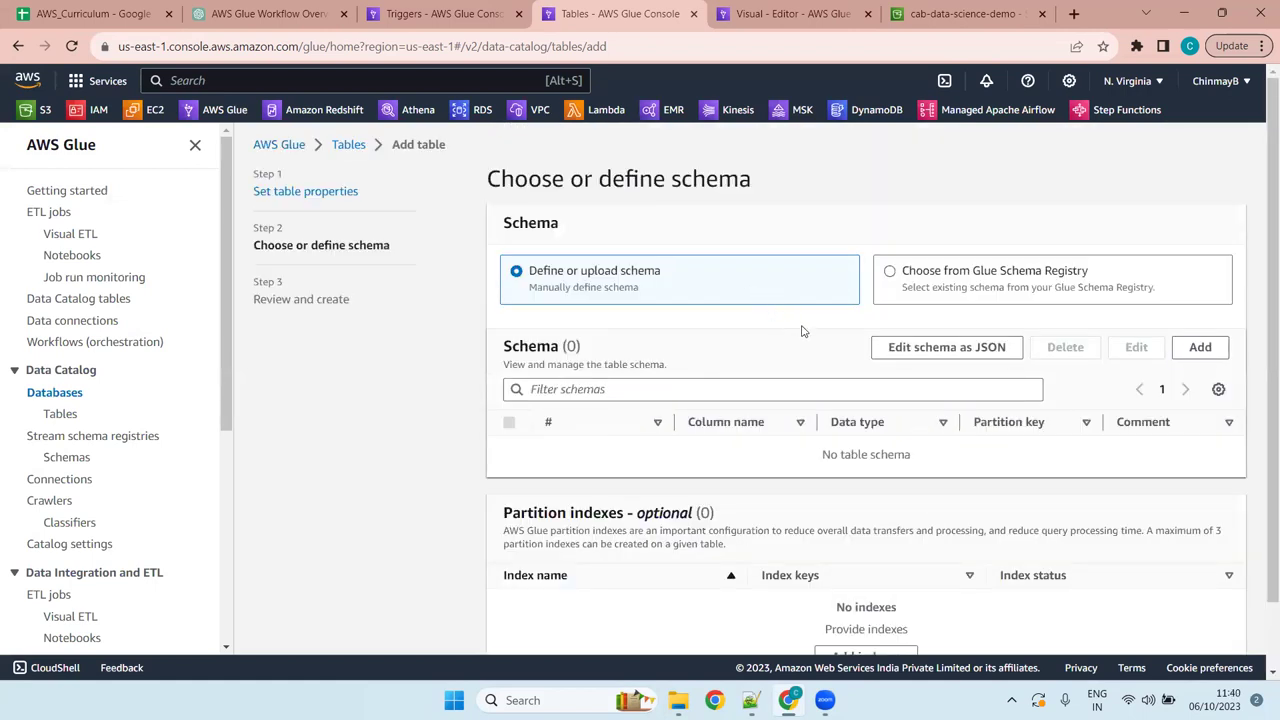
Leave the schema and partition indexes empty and create the customers table
scroll(871, 346, down, 1)
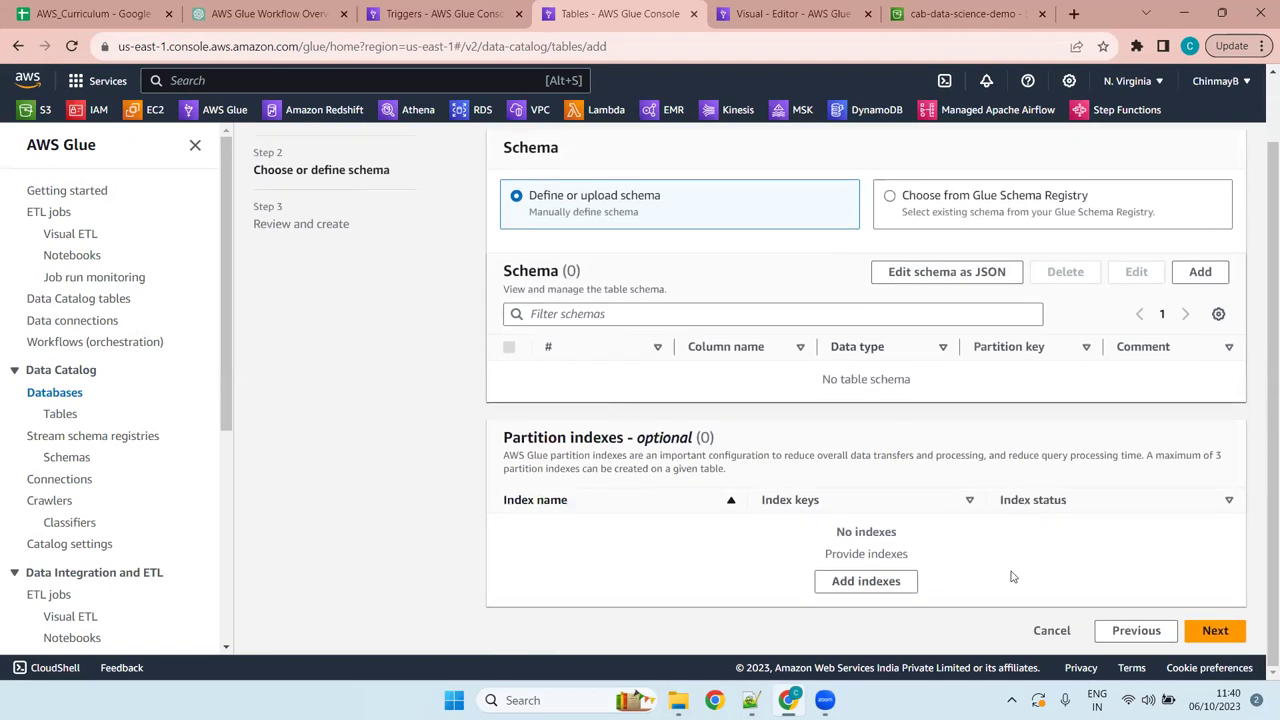
click(1212, 630)
scroll(830, 347, down, 3)
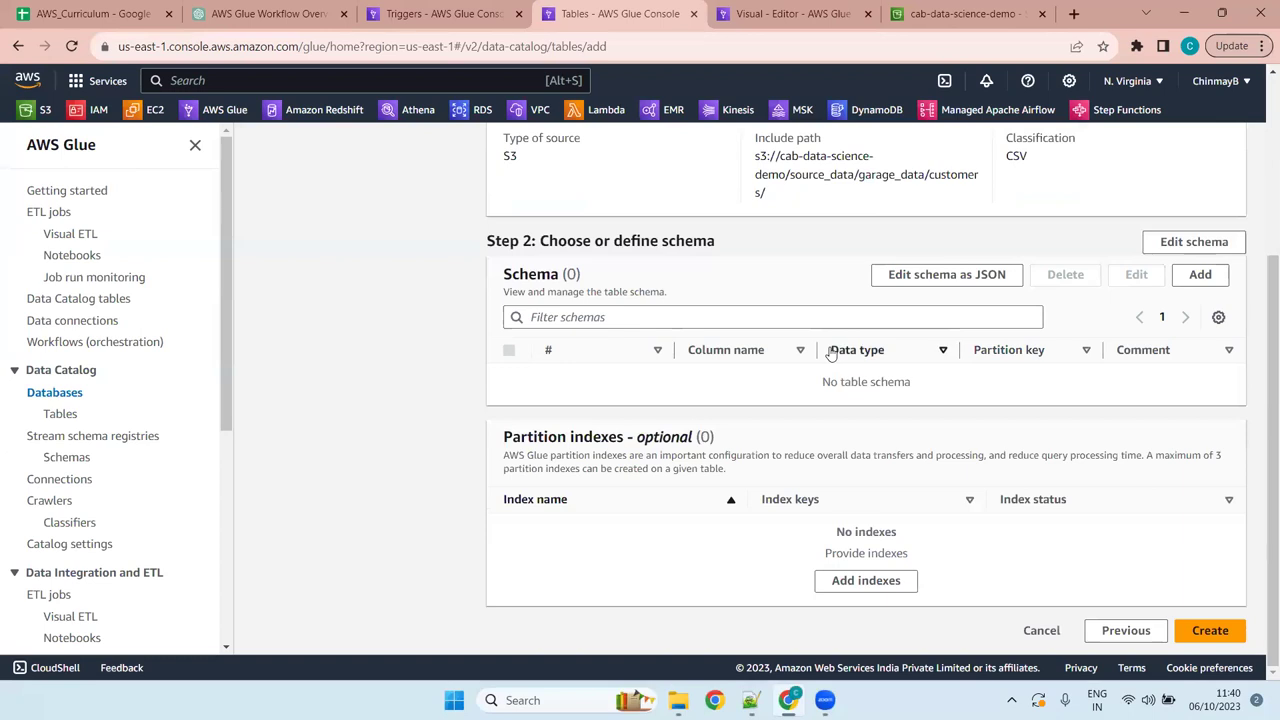
click(1210, 629)
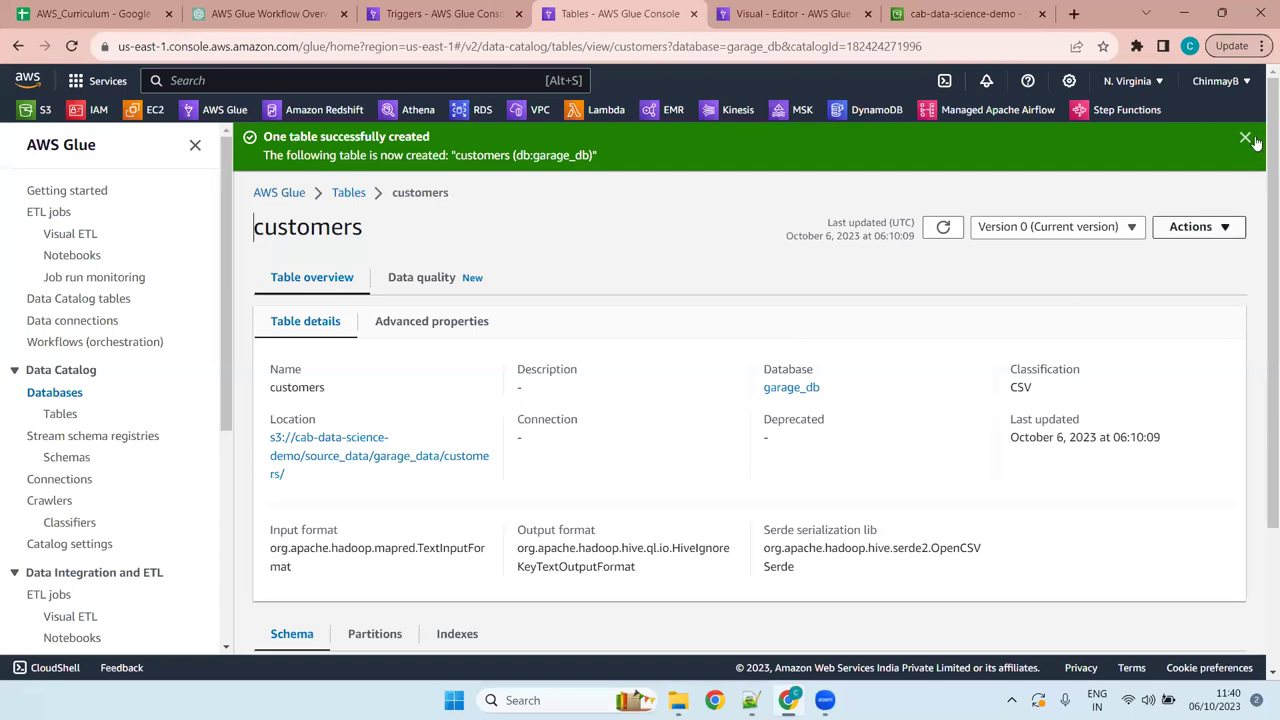
Check the customers table's details and schema, and start adding another table from the garage_db database page
scroll(597, 474, down, 2)
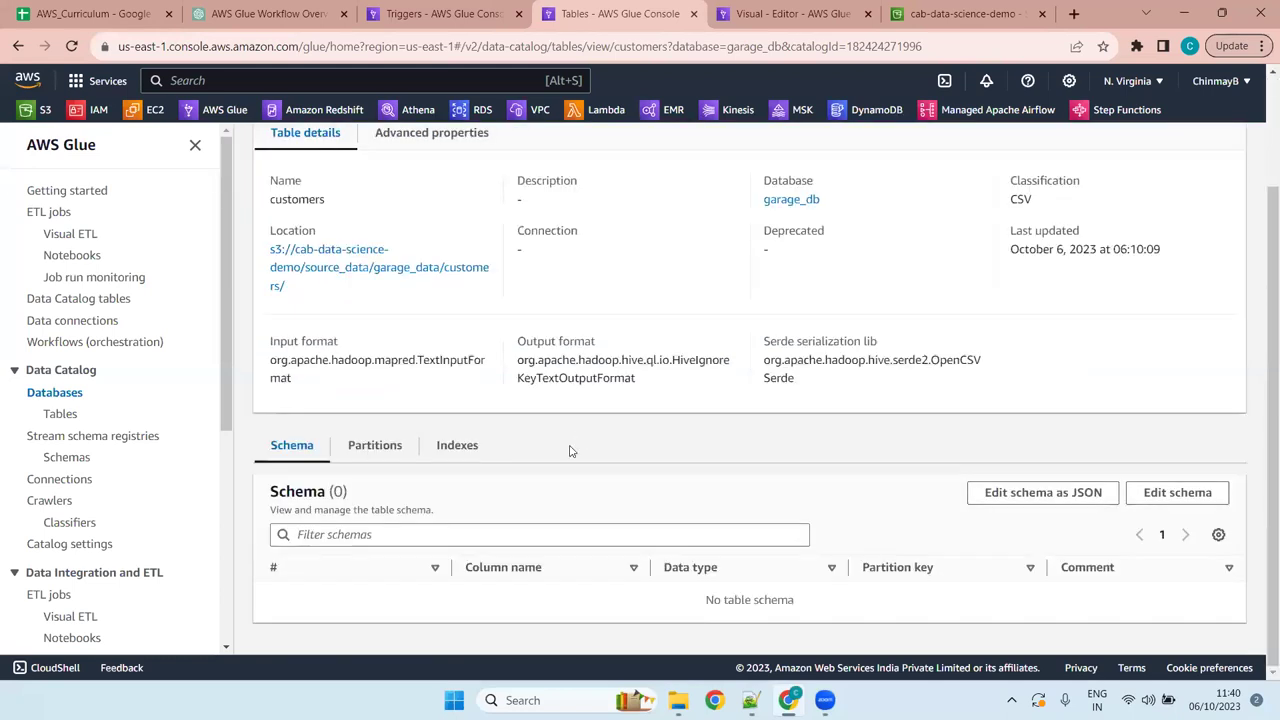
scroll(368, 452, up, 2)
click(350, 146)
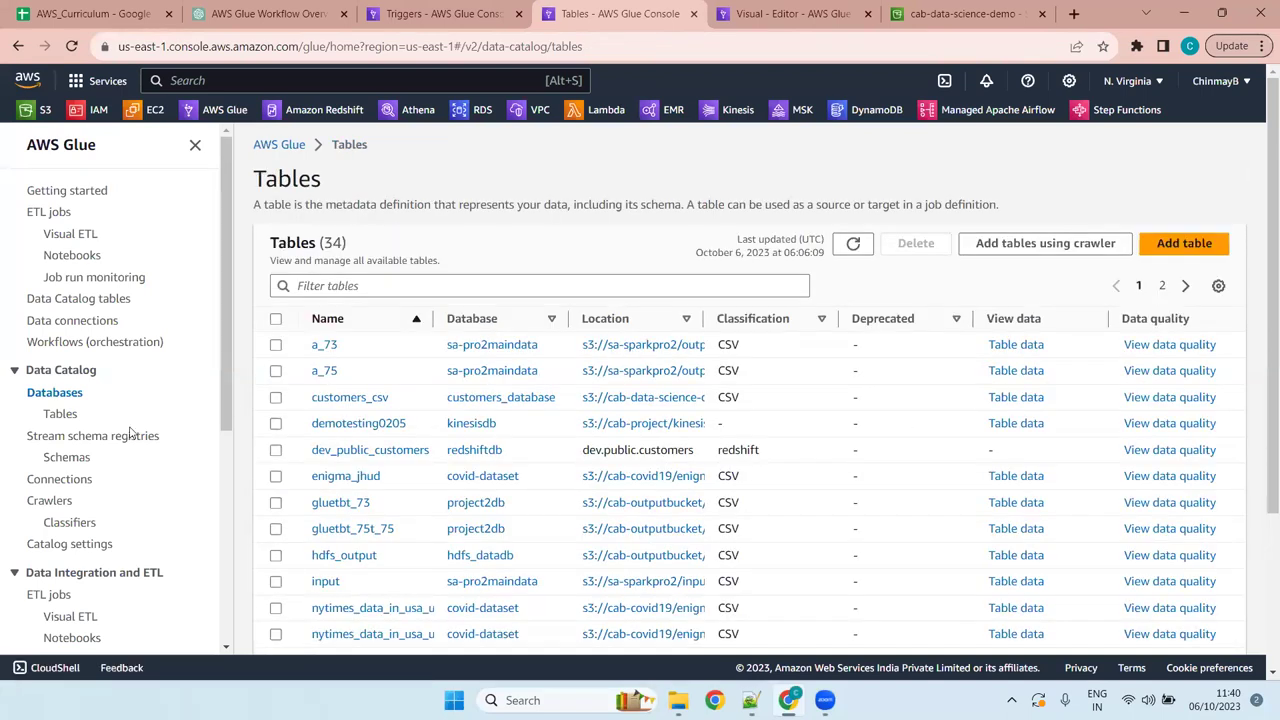
click(58, 393)
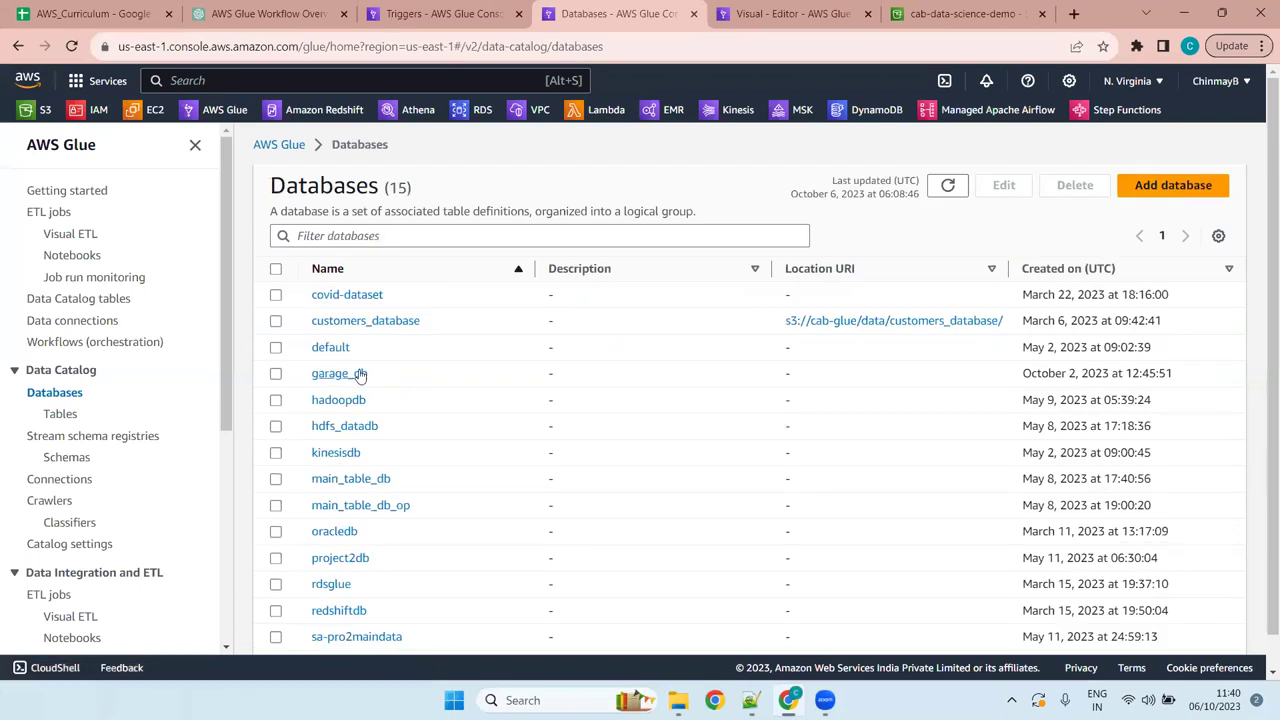
click(358, 374)
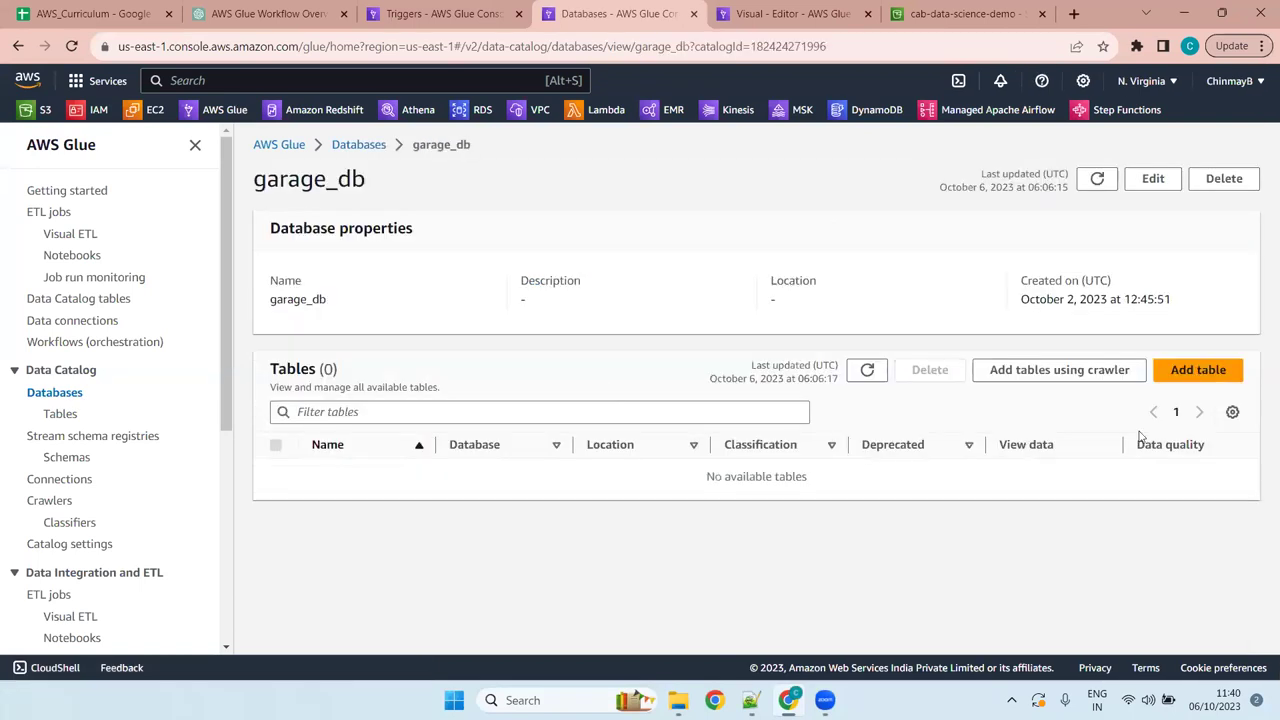
click(1195, 372)
Name the new table employee, using the S3 folder name, and select garage_db as its database
click(655, 288)
click(910, 14)
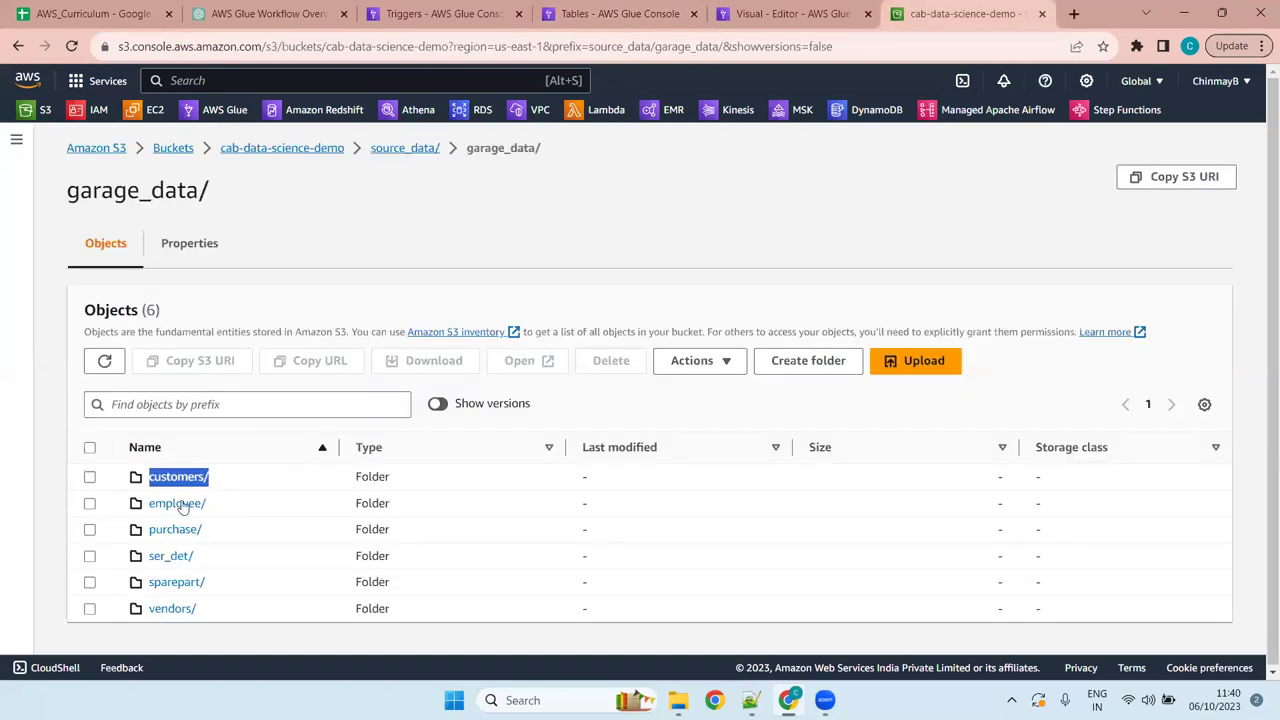
drag(222, 510, 146, 507)
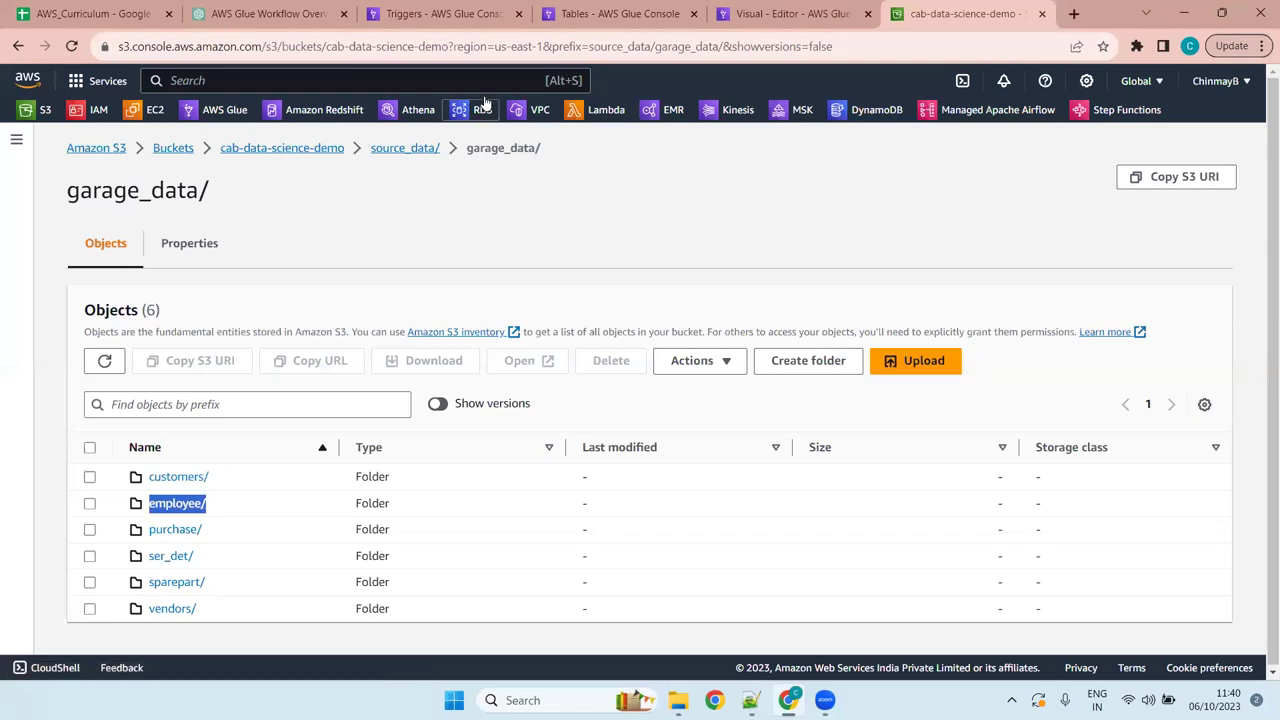
key(ctrl+4)
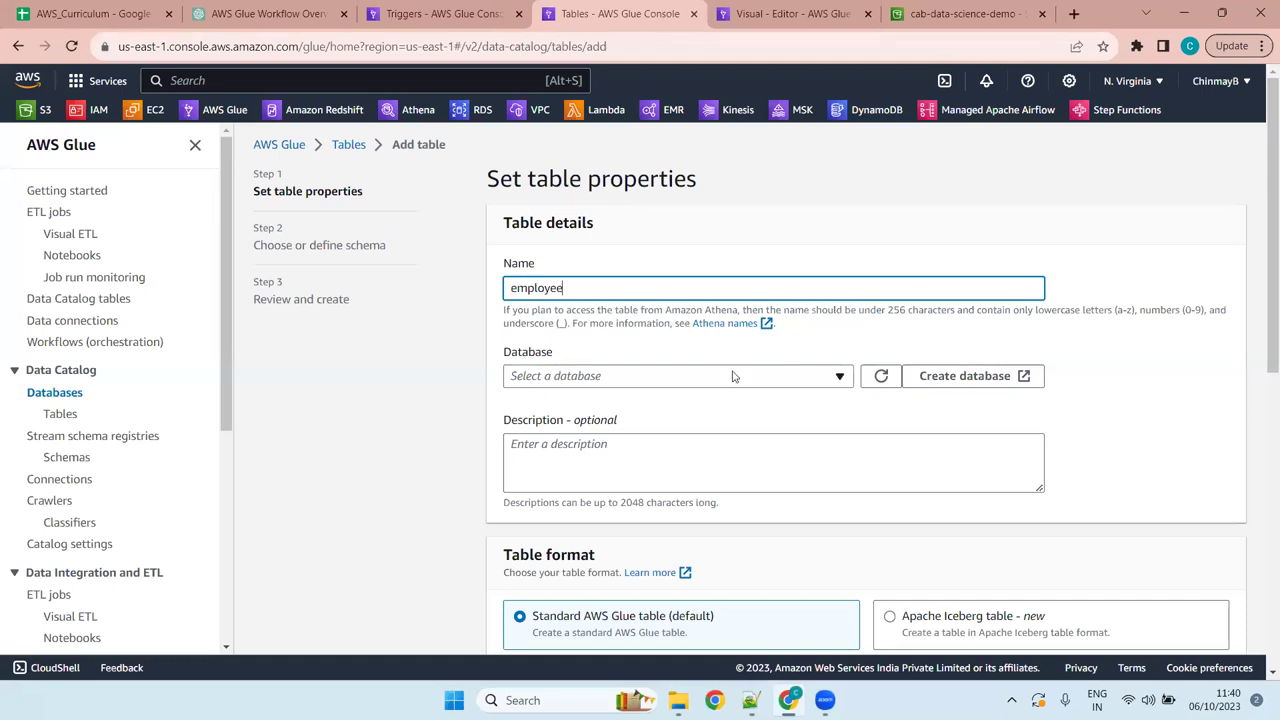
click(732, 376)
click(619, 214)
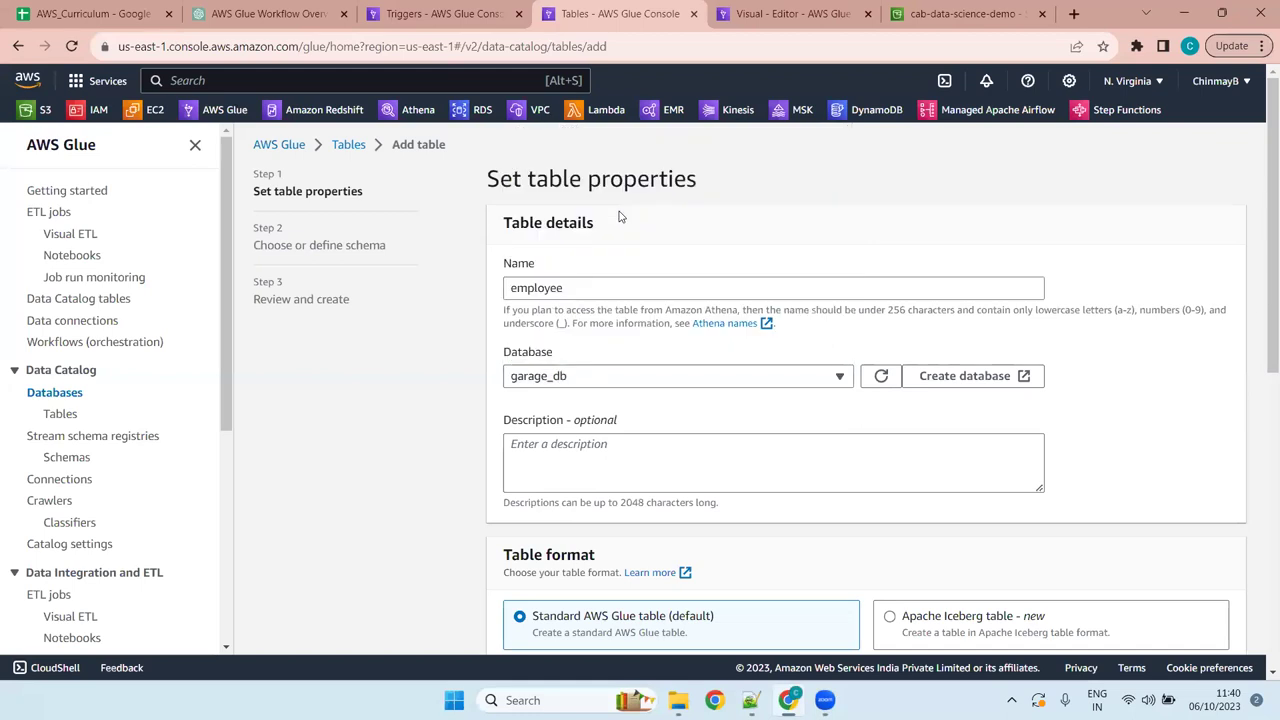
Browse S3 and set the employee table's include path to the employee/ folder under cab-data-science-demo/source_data/garage_data/
drag(1262, 244, 1263, 443)
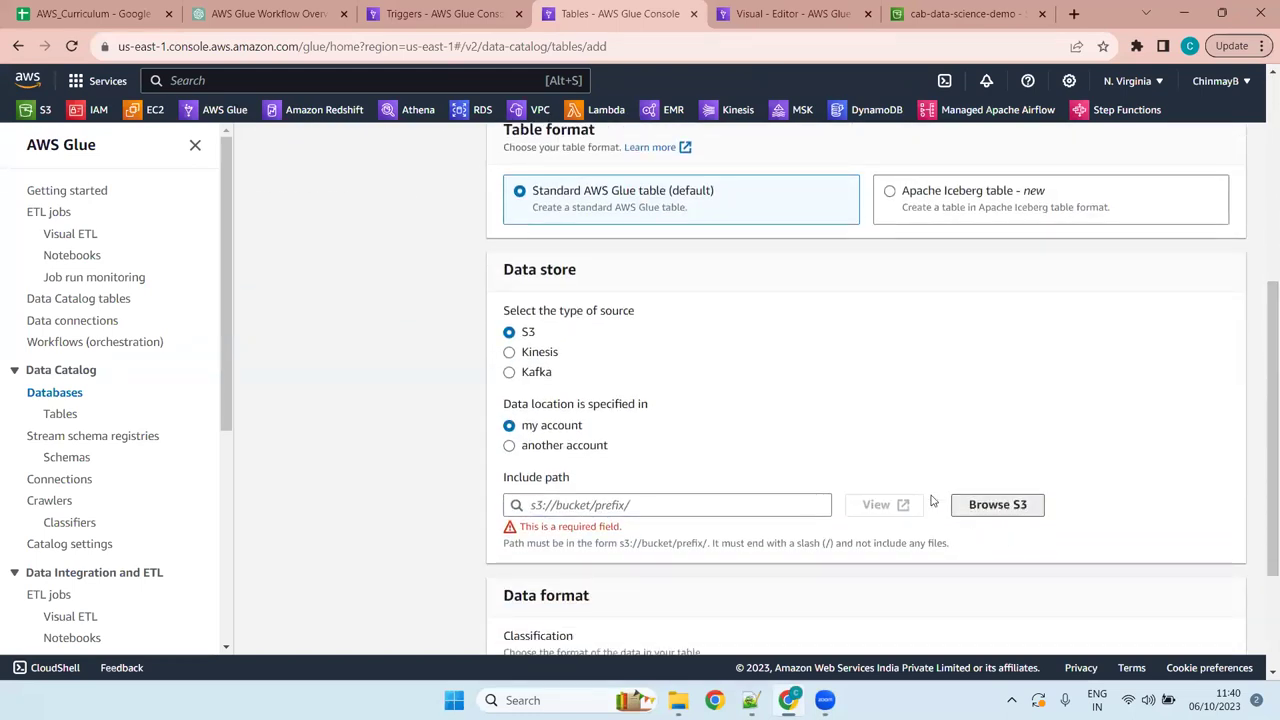
click(980, 506)
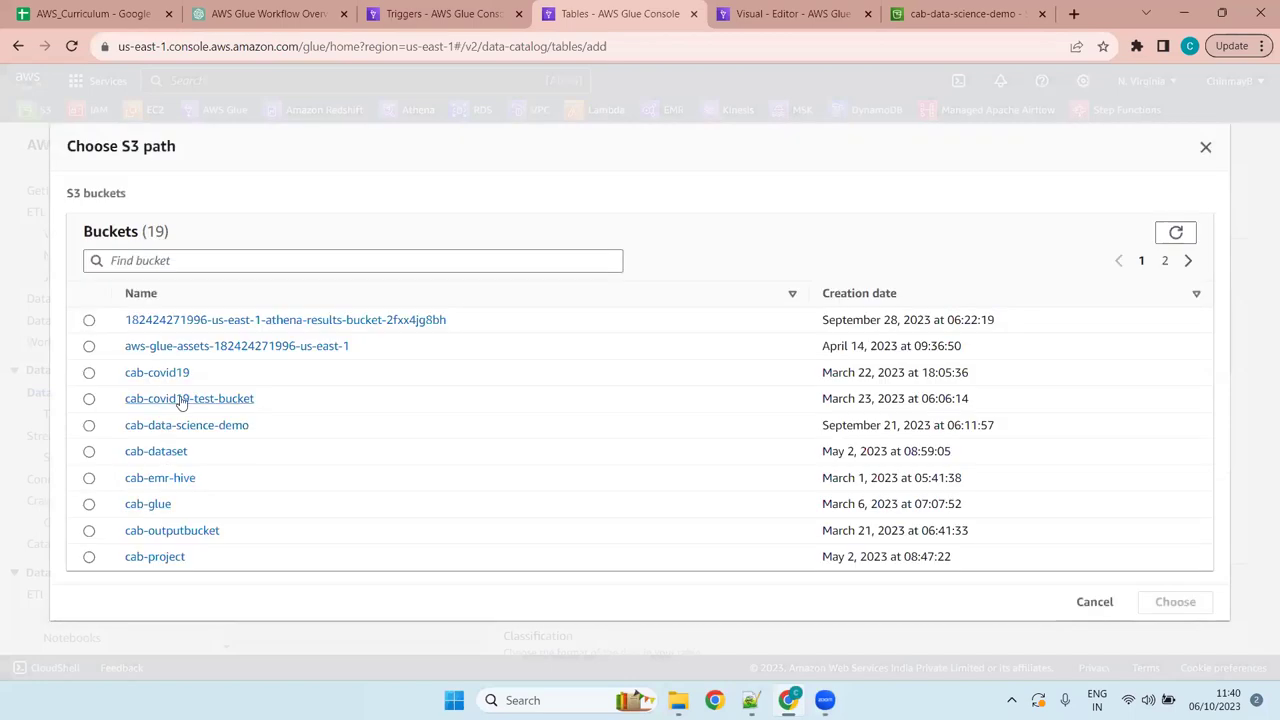
click(184, 428)
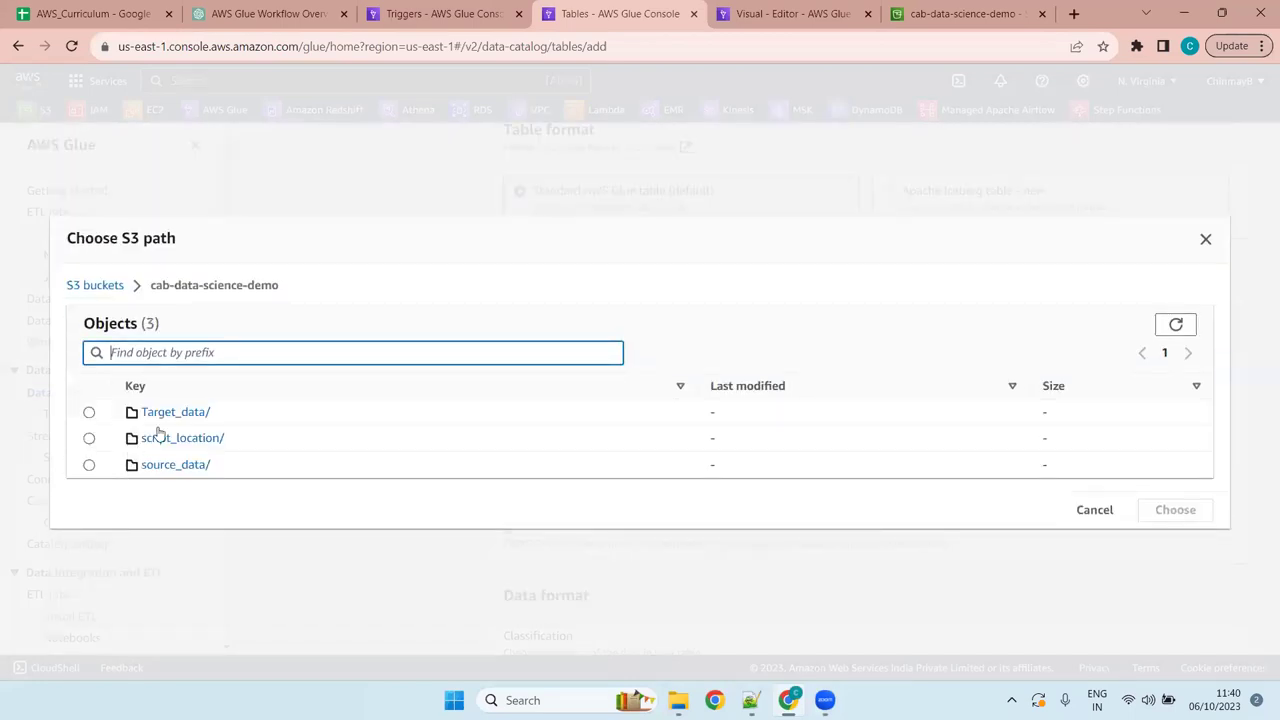
click(147, 466)
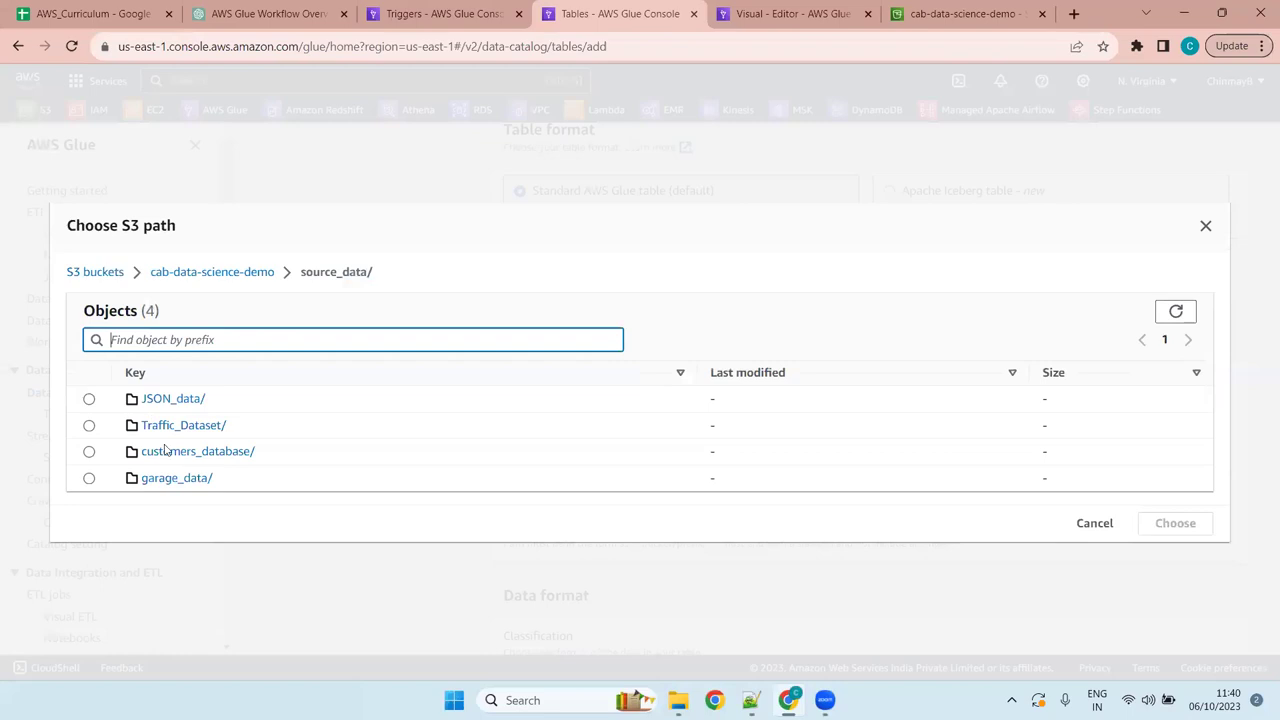
click(177, 478)
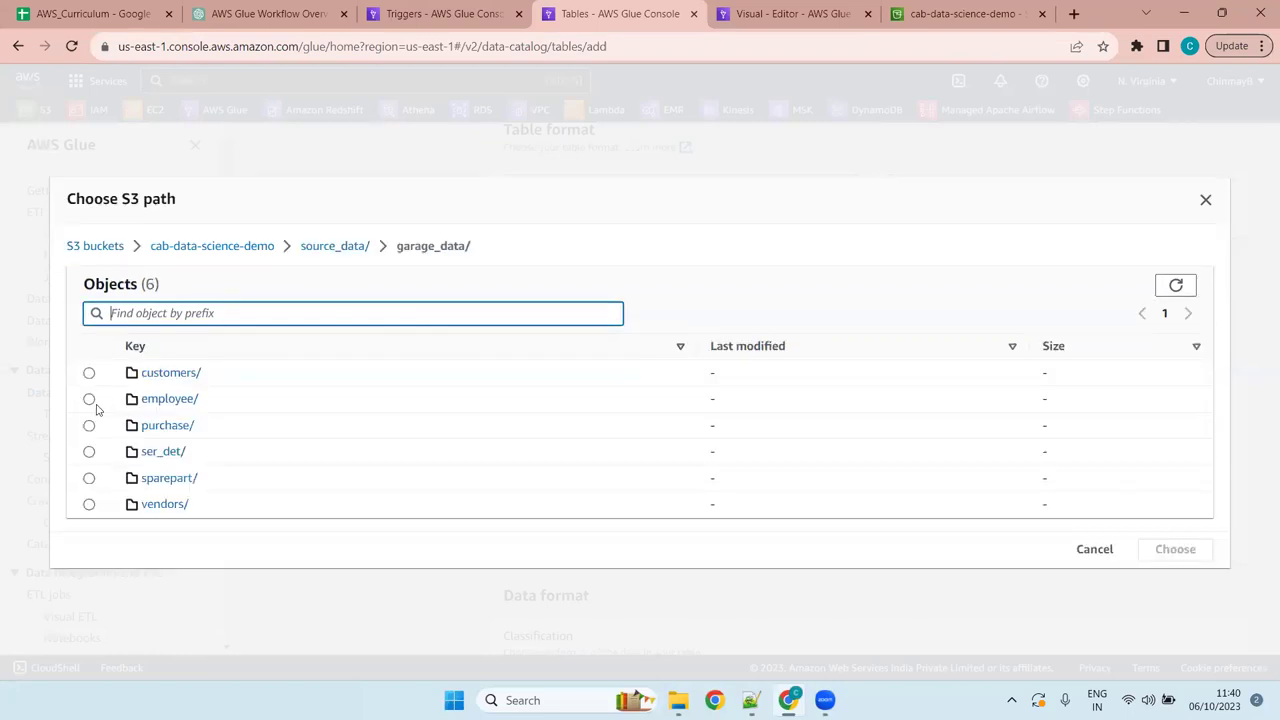
click(90, 400)
click(1166, 554)
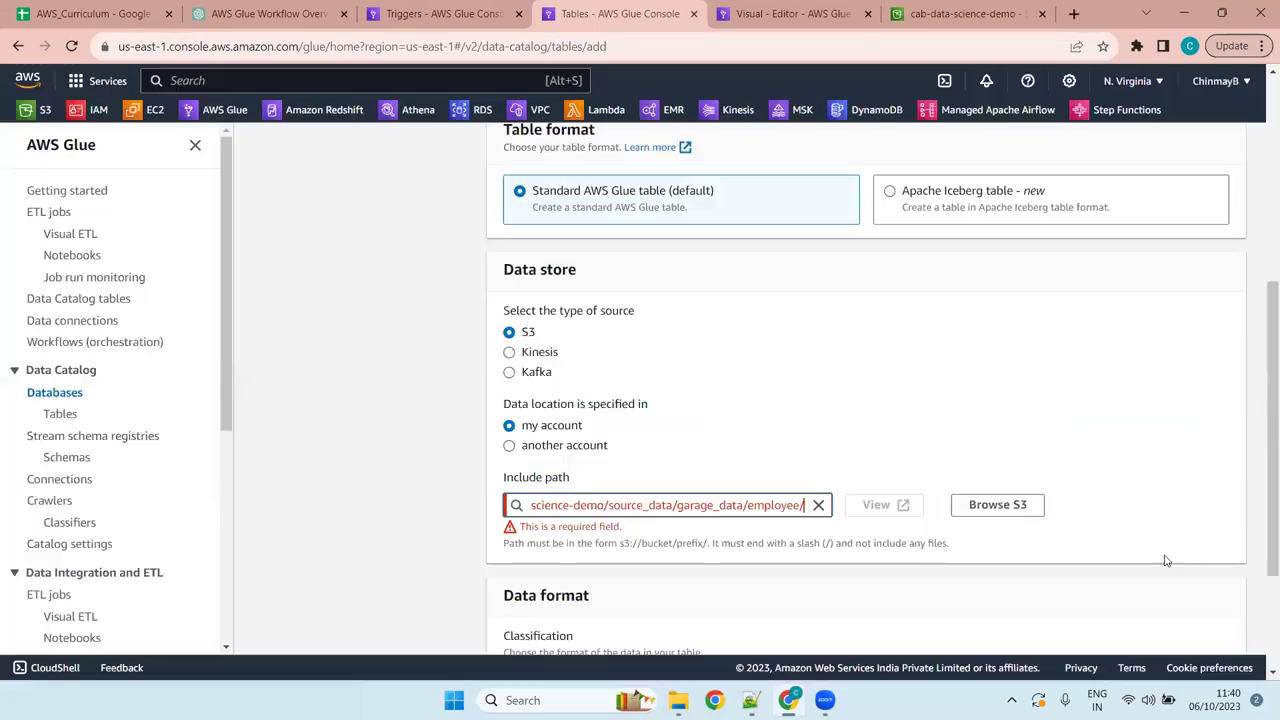
click(910, 543)
Choose CSV as the employee table's data format and continue to its schema definition
scroll(726, 400, down, 2)
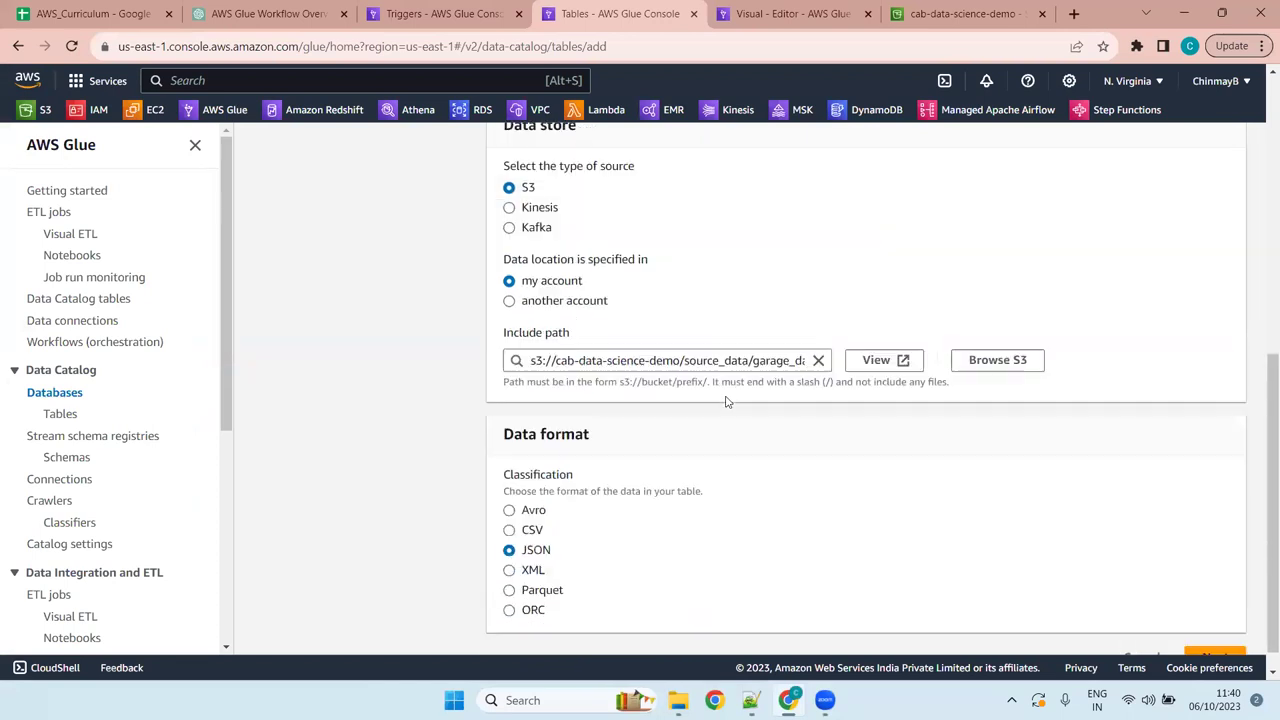
click(521, 505)
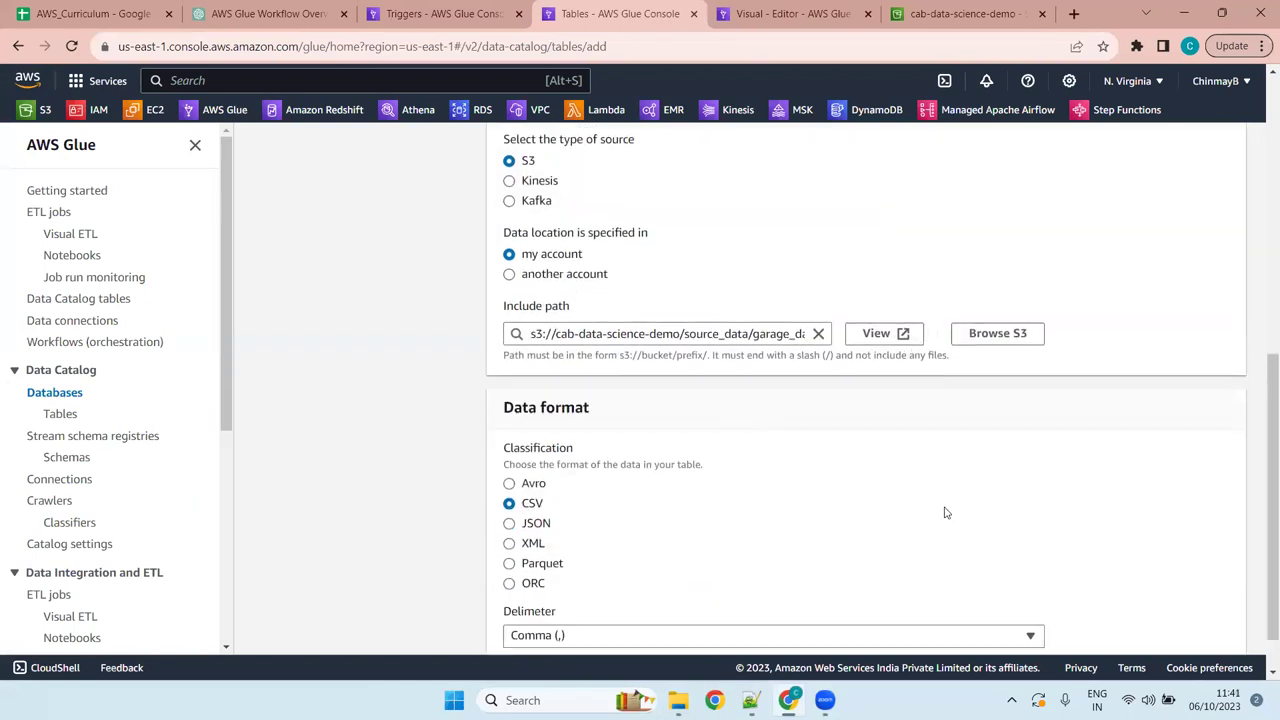
scroll(946, 513, down, 1)
click(1212, 629)
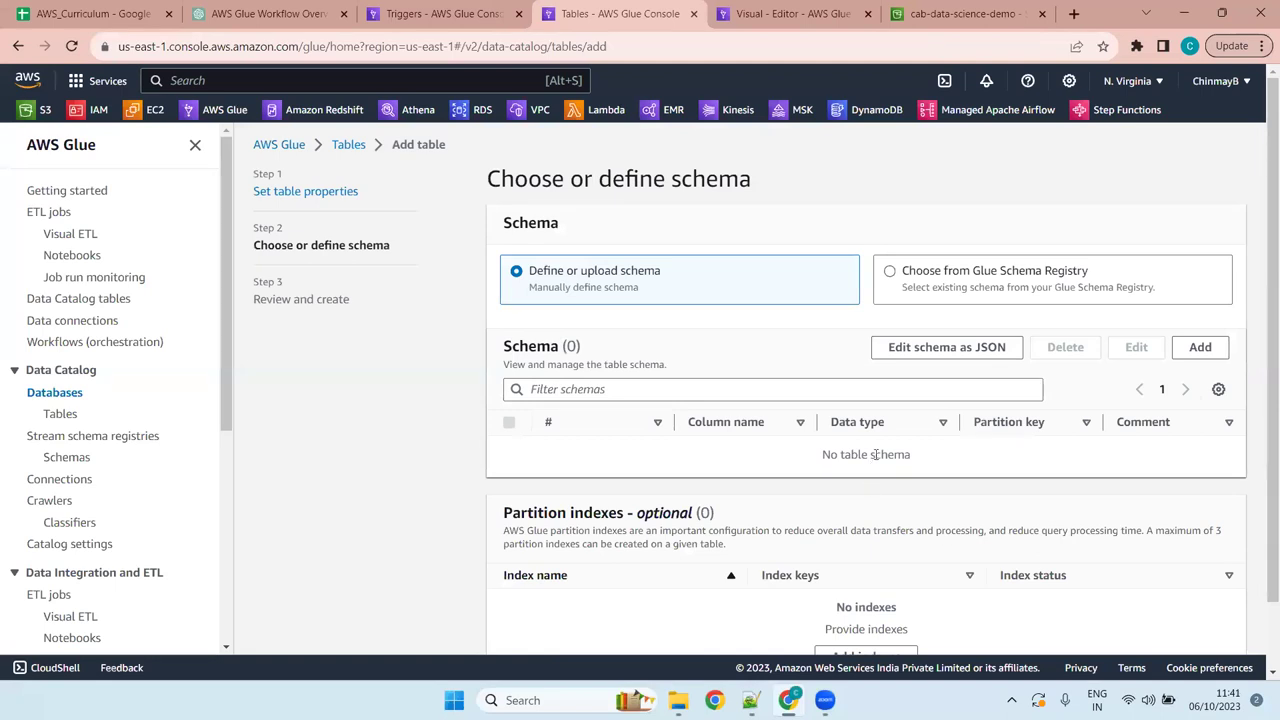
Leave the employee table's schema and partition indexes empty, create the table, and dismiss the success notice
scroll(875, 454, down, 1)
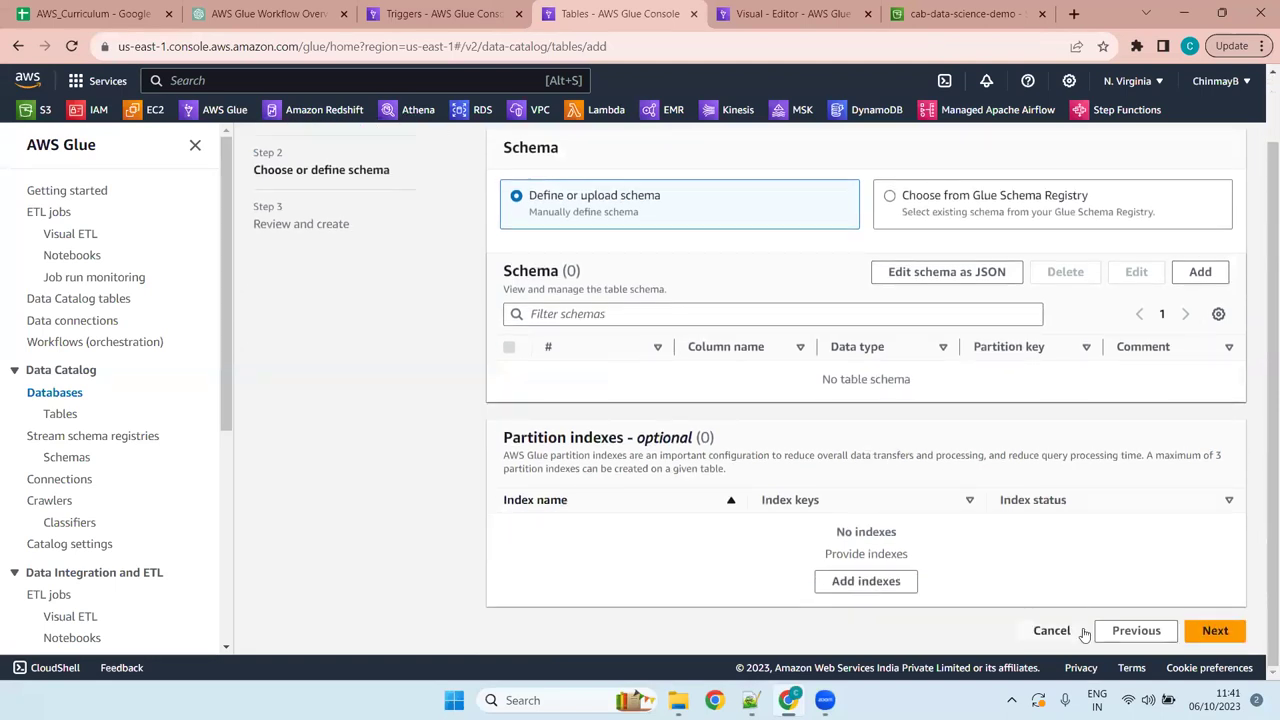
click(1220, 640)
scroll(1020, 400, down, 2)
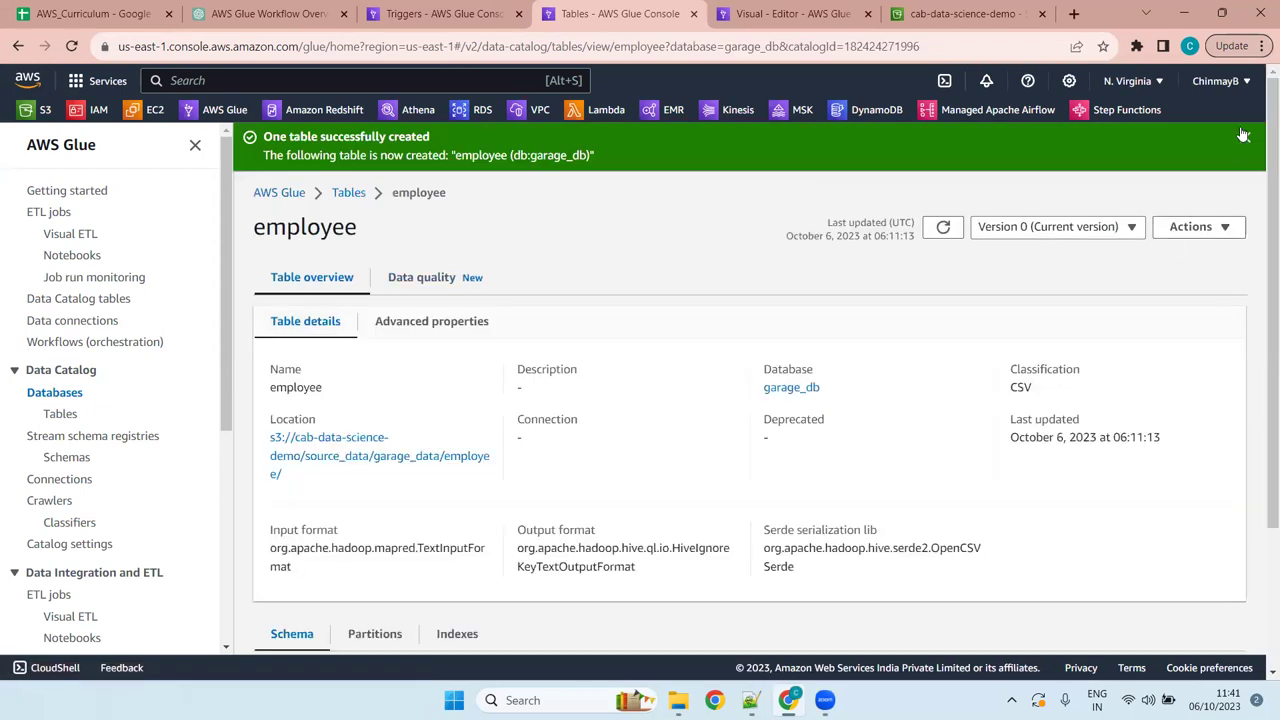
click(1246, 137)
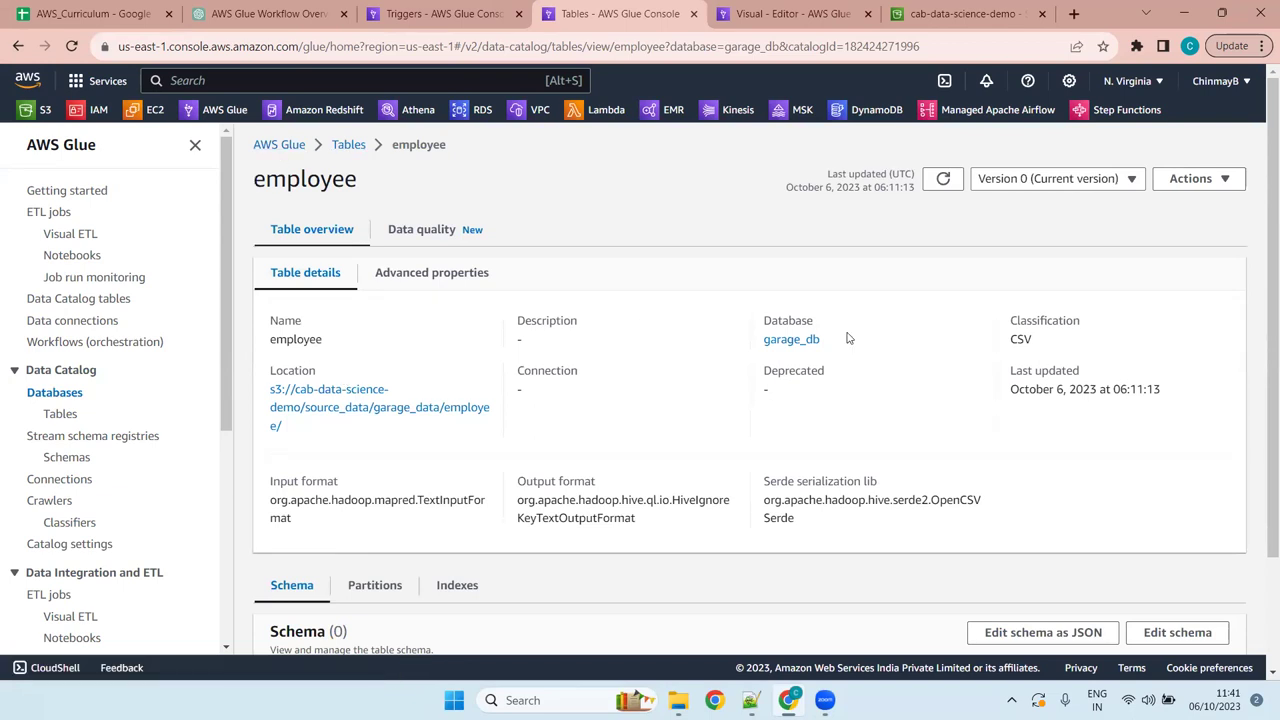
Return to the garage_db database page and start adding another table
click(44, 394)
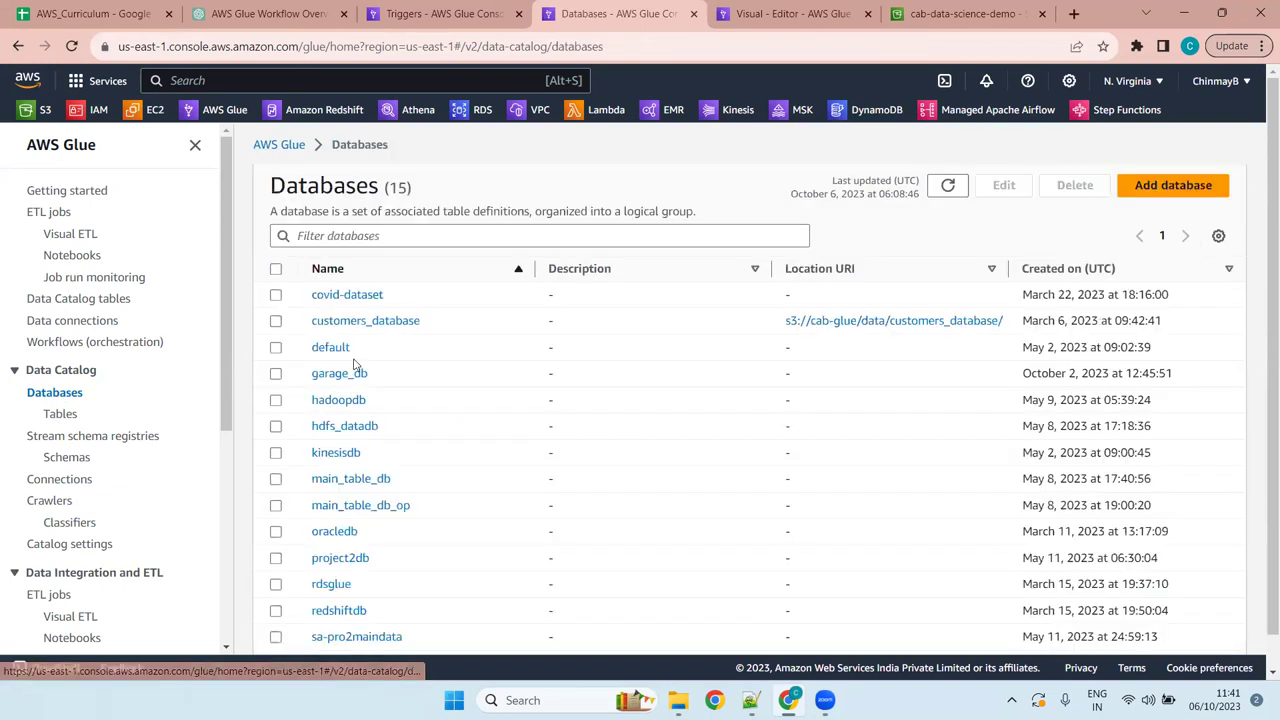
click(349, 374)
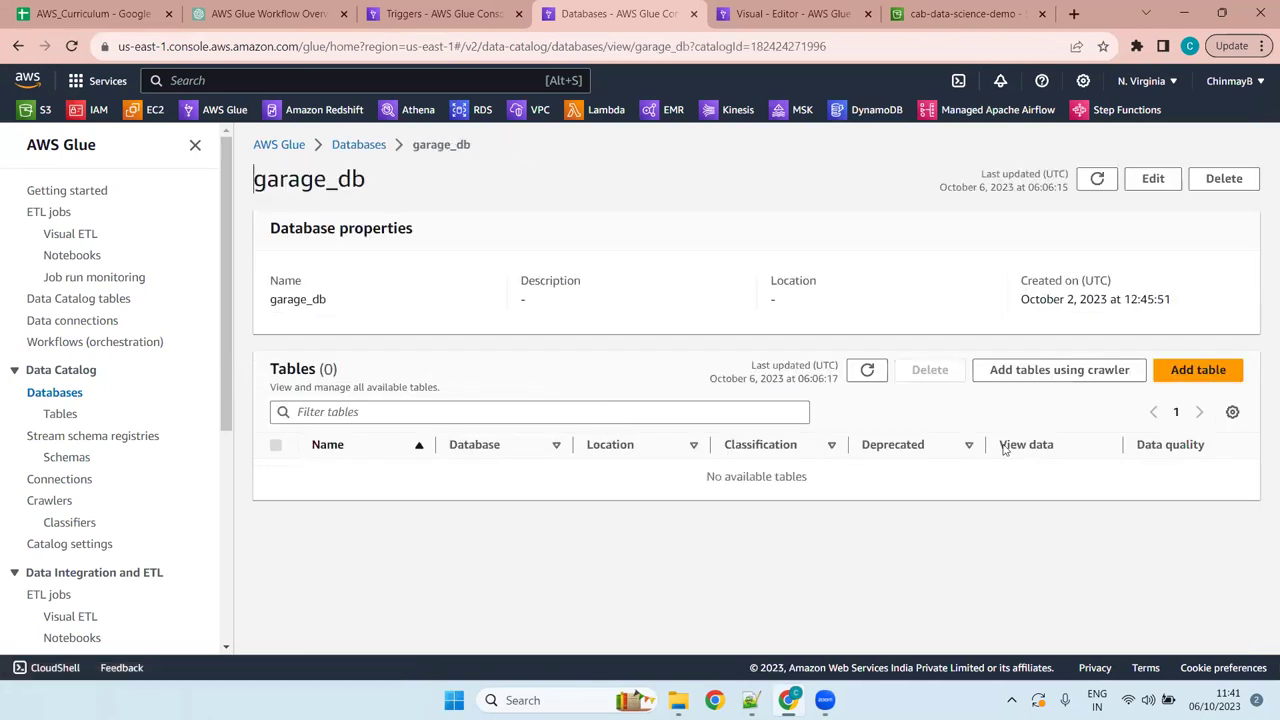
click(1198, 370)
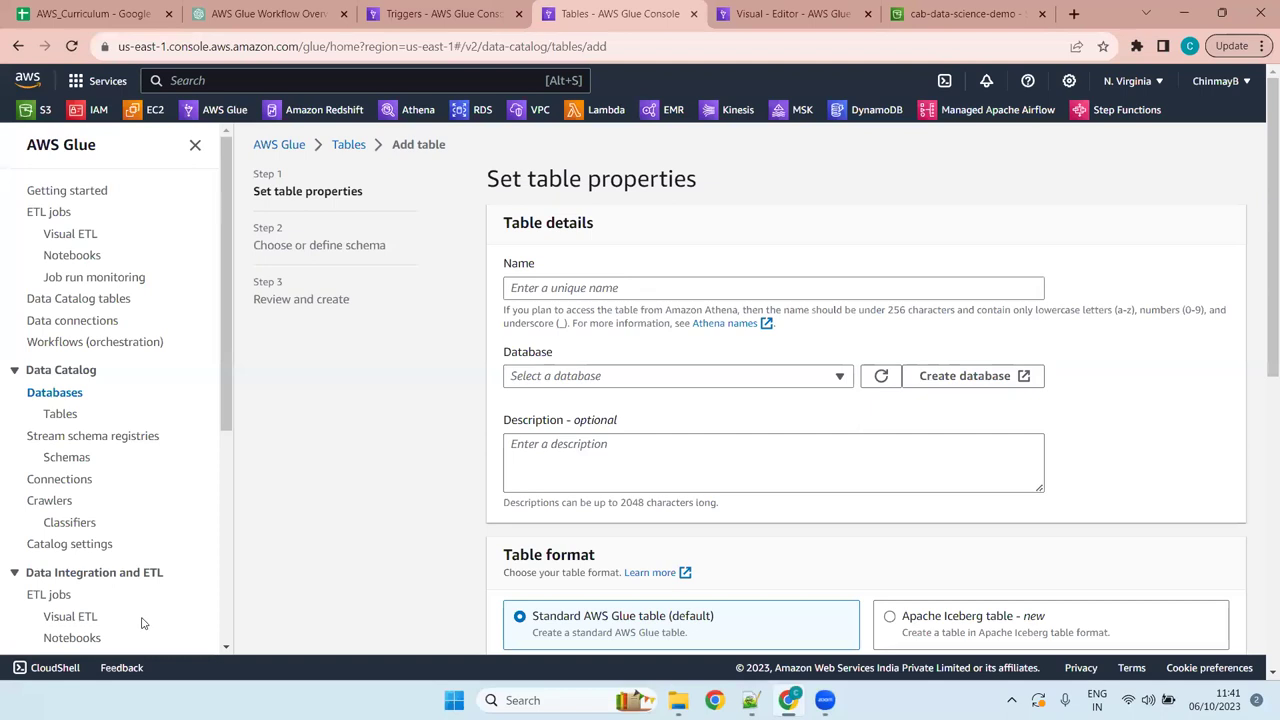
Name the new table purchase, copying the S3 folder name without its slash, and select garage_db as its database
click(582, 289)
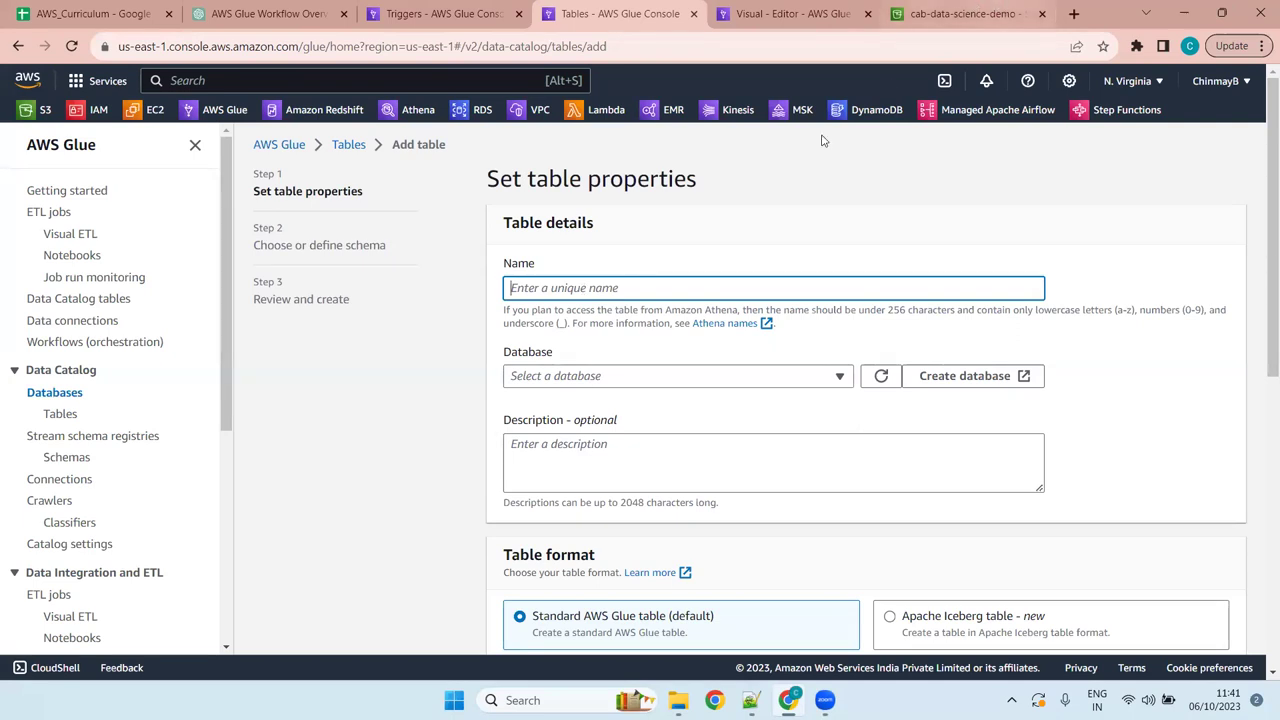
click(994, 10)
drag(205, 530, 149, 530)
key(ctrl+c)
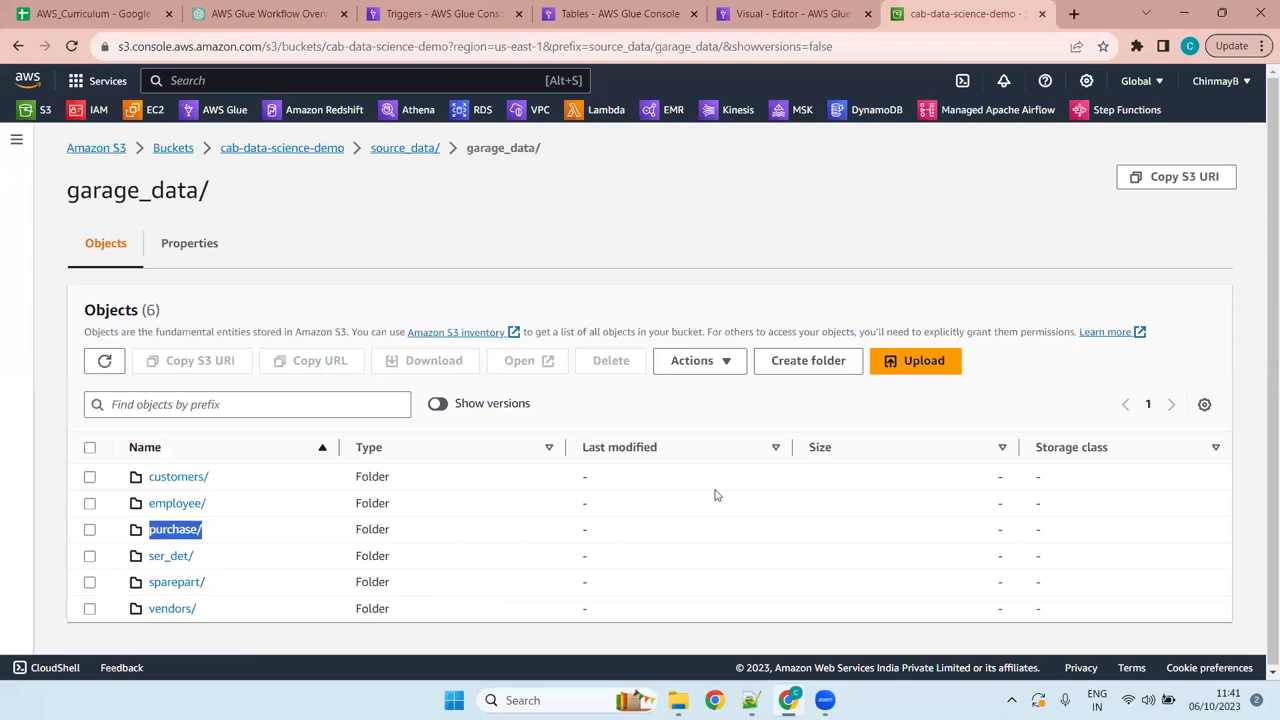
click(645, 10)
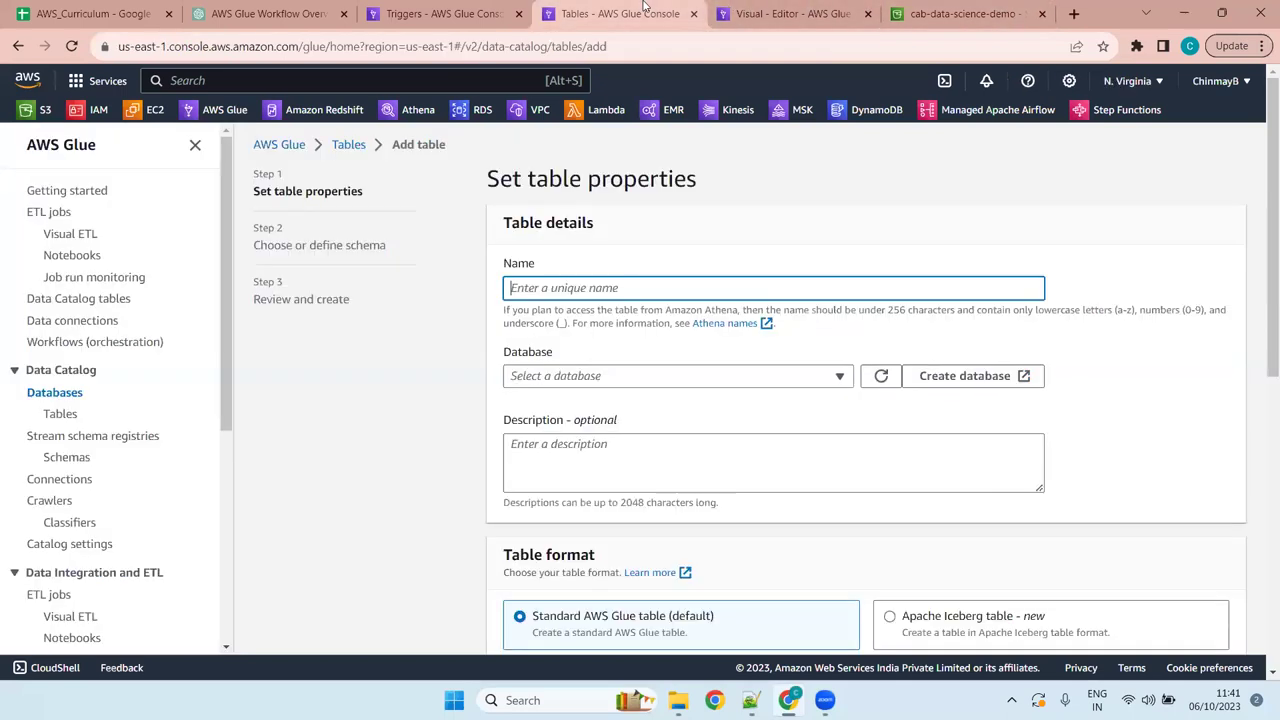
key(ctrl+v)
key(BackSpace)
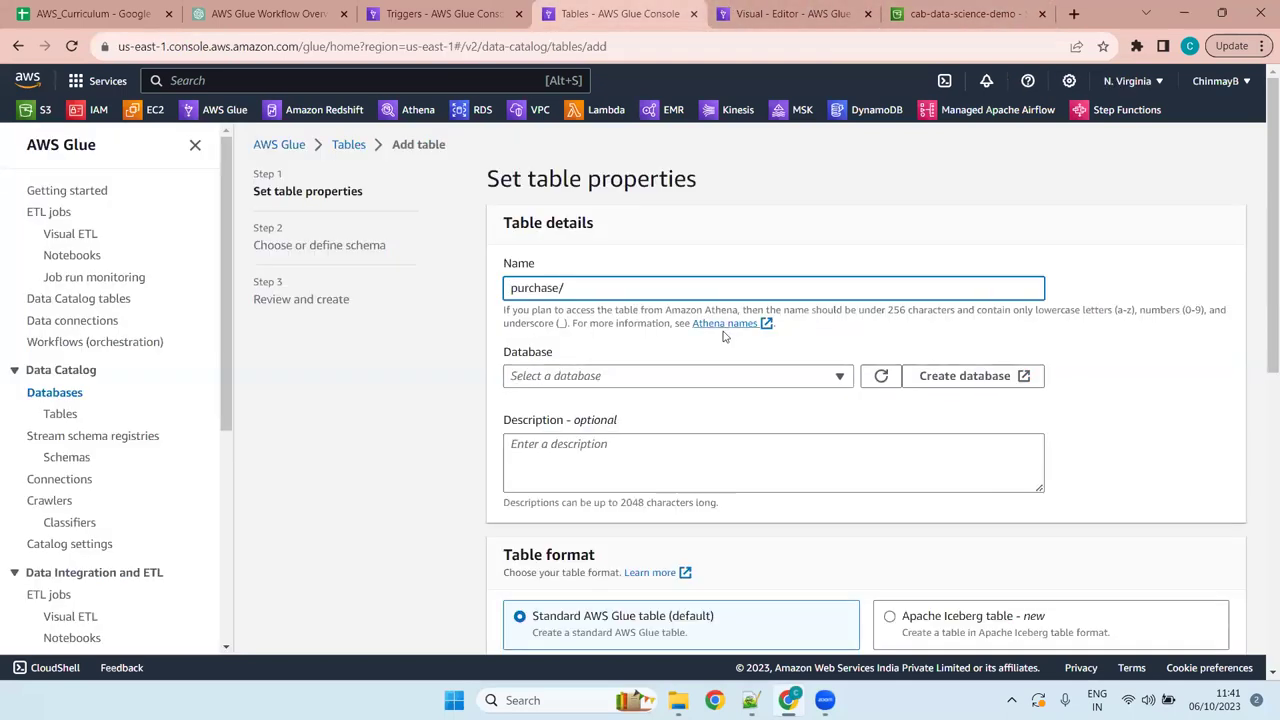
click(748, 385)
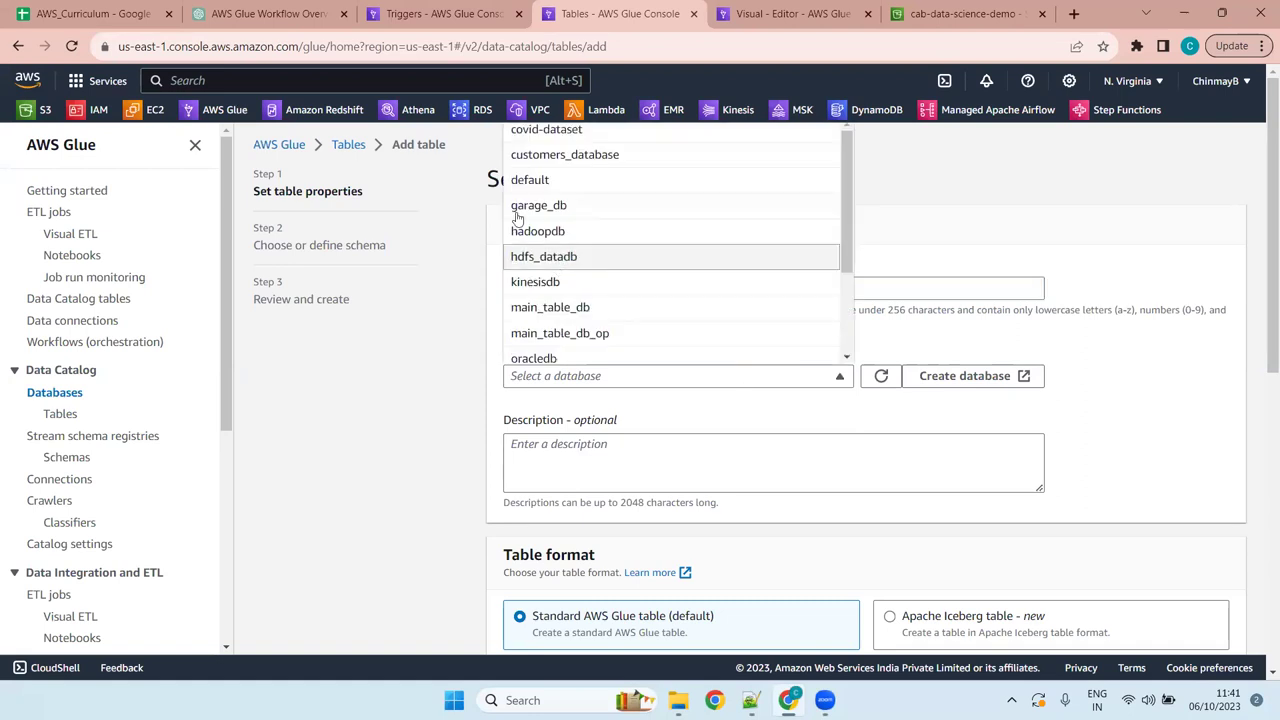
click(590, 207)
Browse S3 and set the purchase table's include path to the purchase/ folder under cab-data-science-demo/source_data/garage_data/
scroll(767, 495, down, 4)
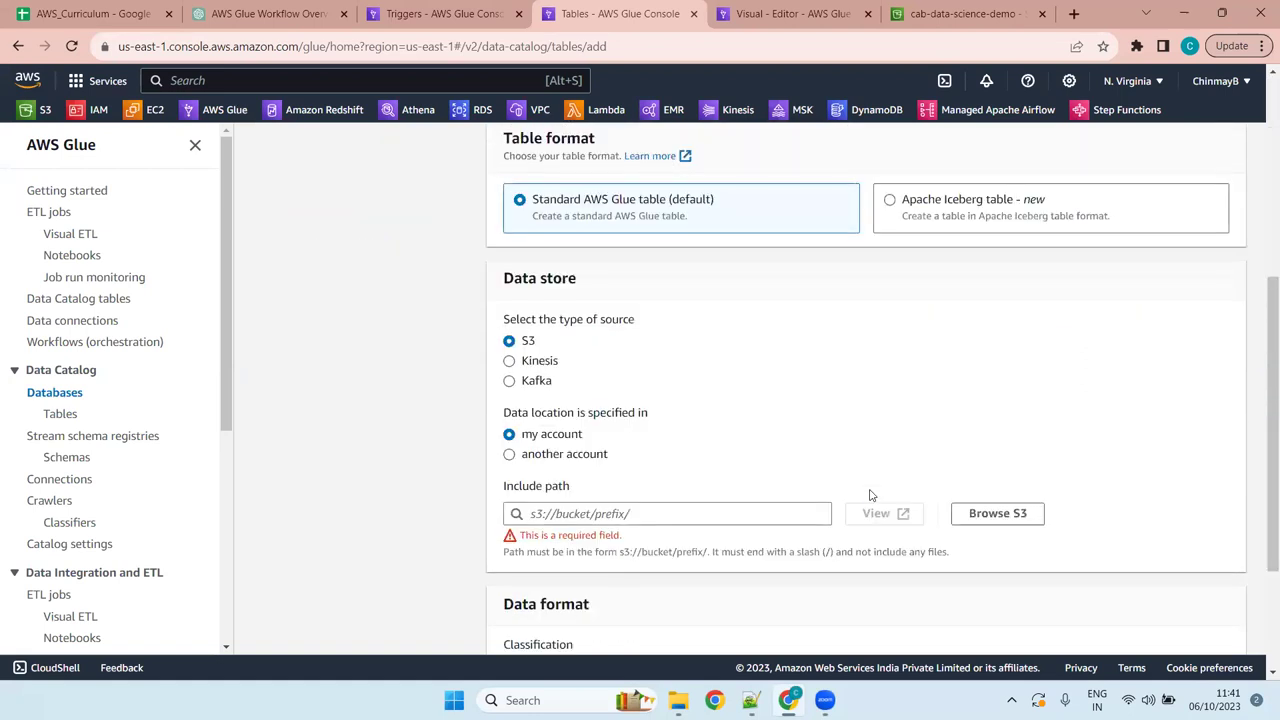
click(997, 513)
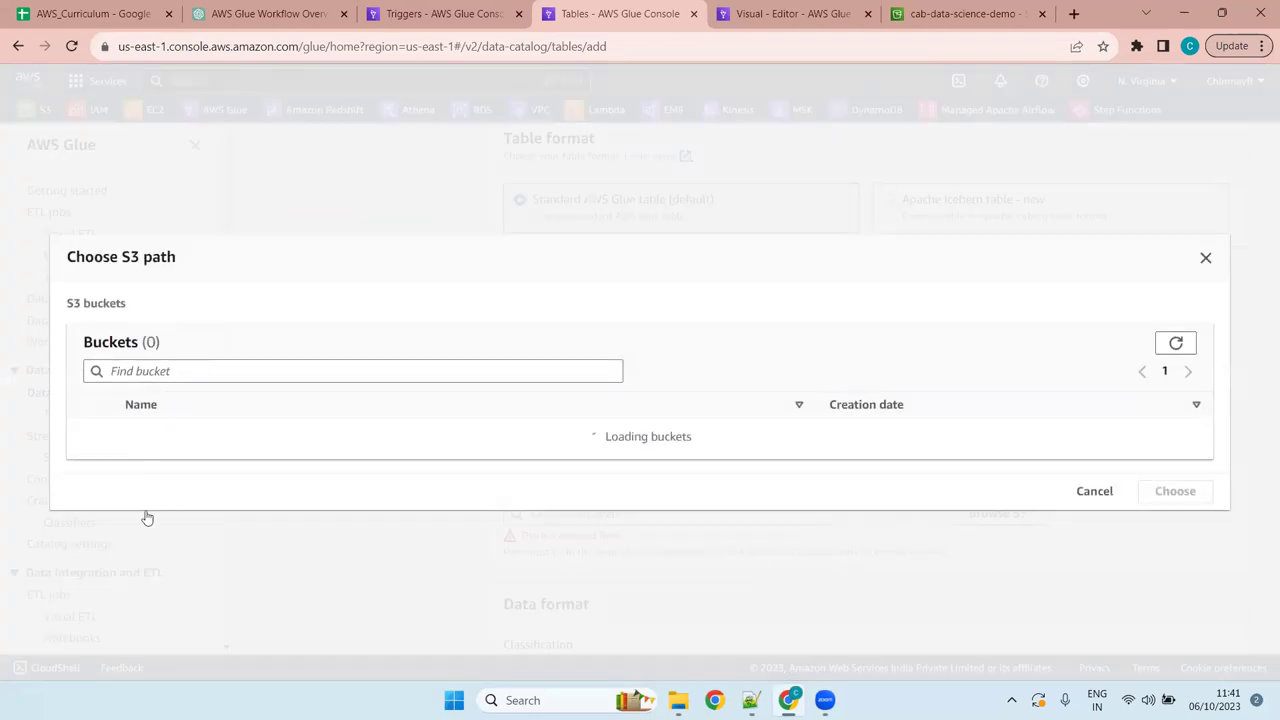
click(180, 425)
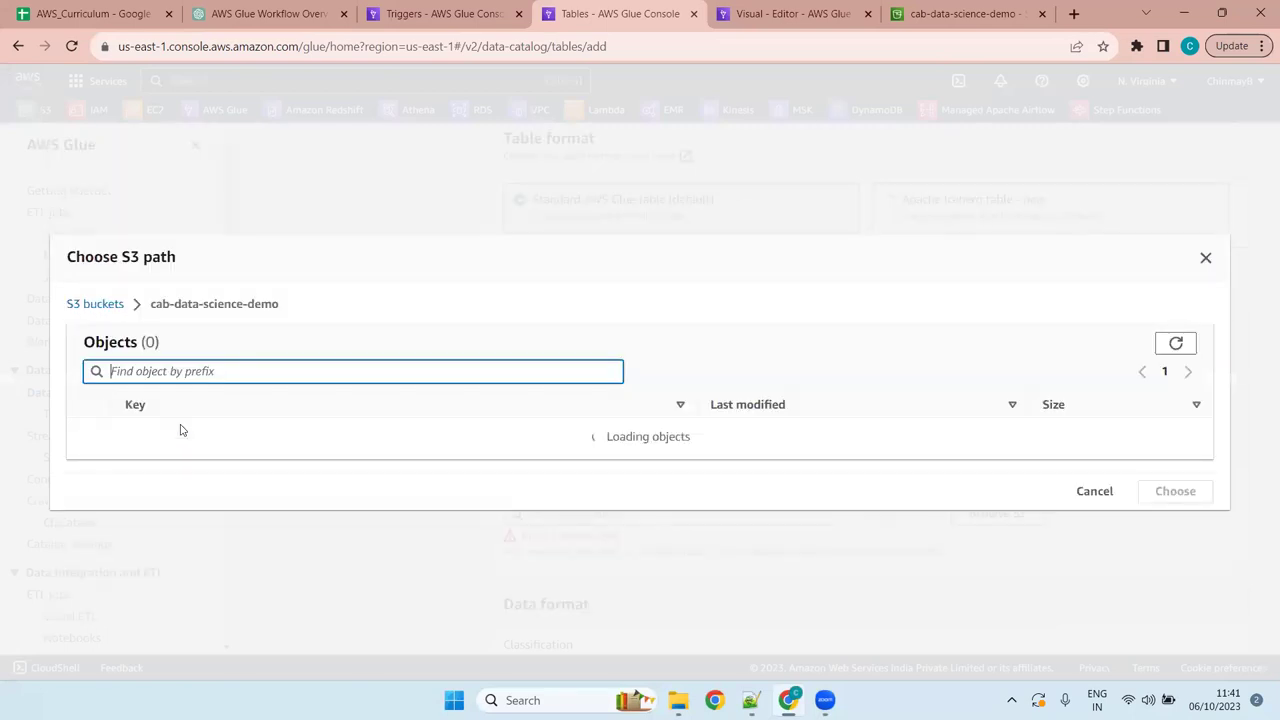
click(176, 465)
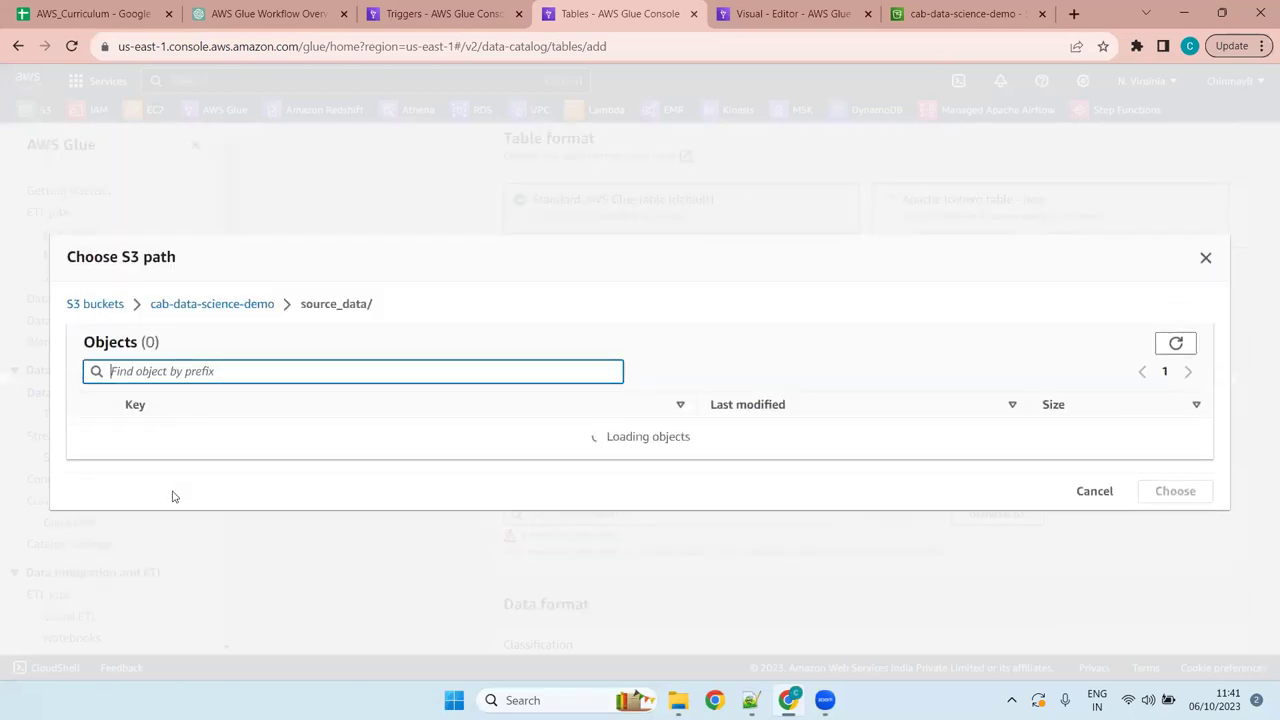
click(176, 478)
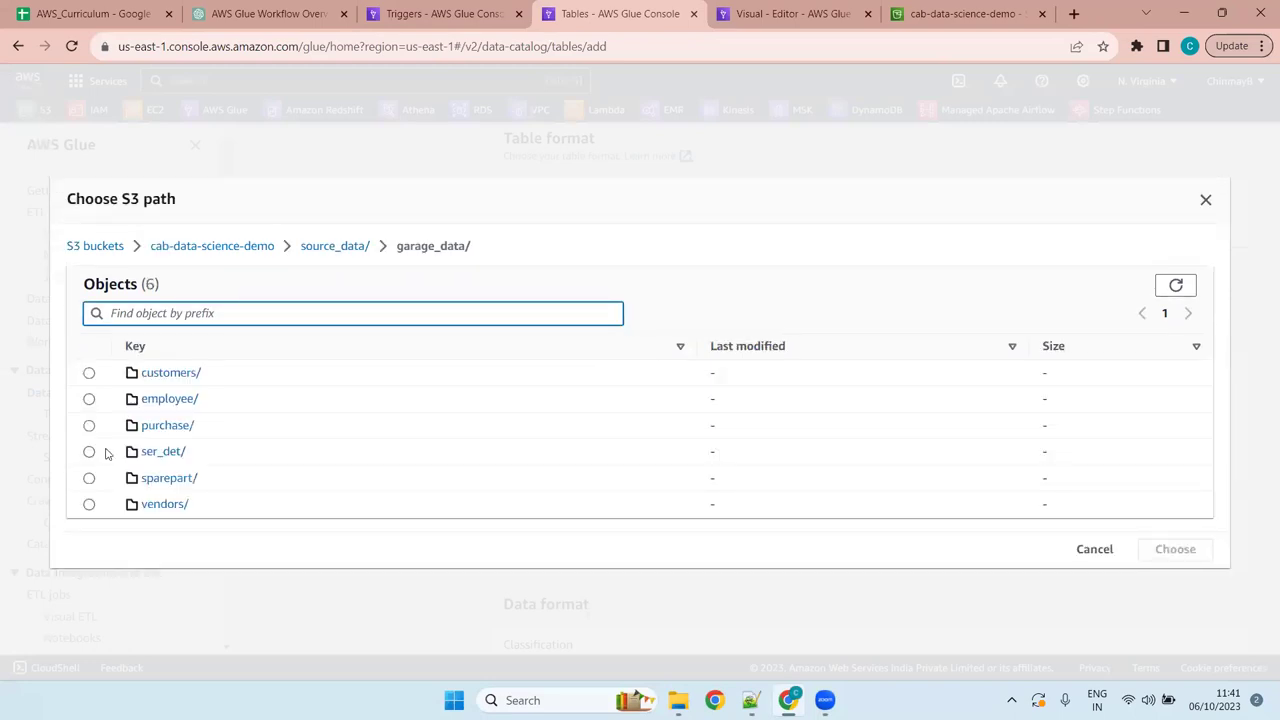
click(89, 426)
click(1175, 549)
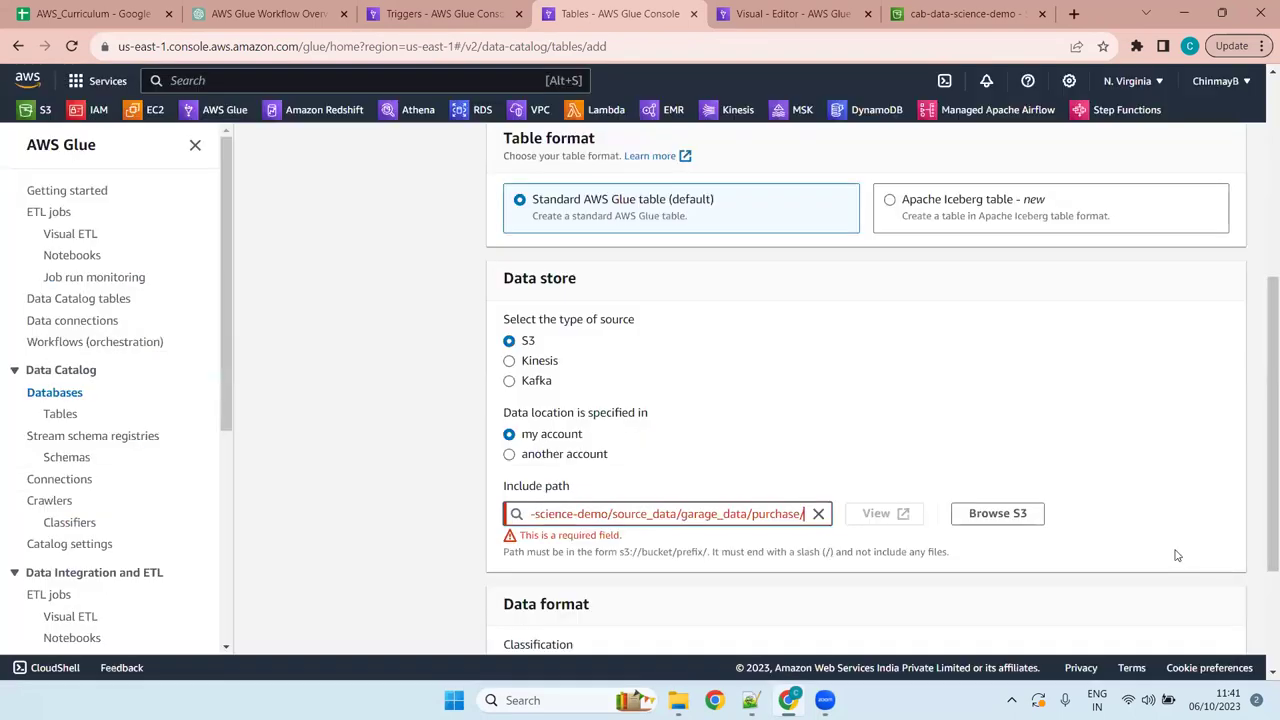
Choose CSV as the purchase table's data format and continue to the review, leaving the schema empty
scroll(694, 563, down, 3)
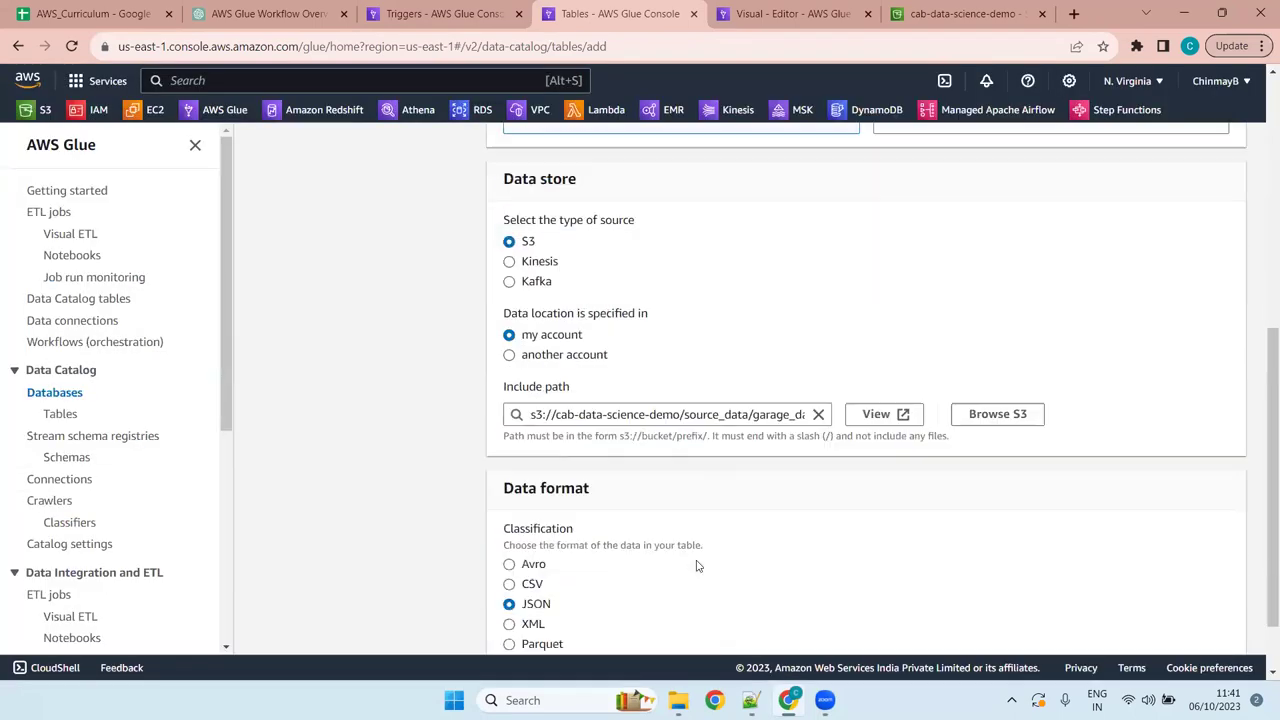
click(535, 508)
scroll(1123, 560, down, 1)
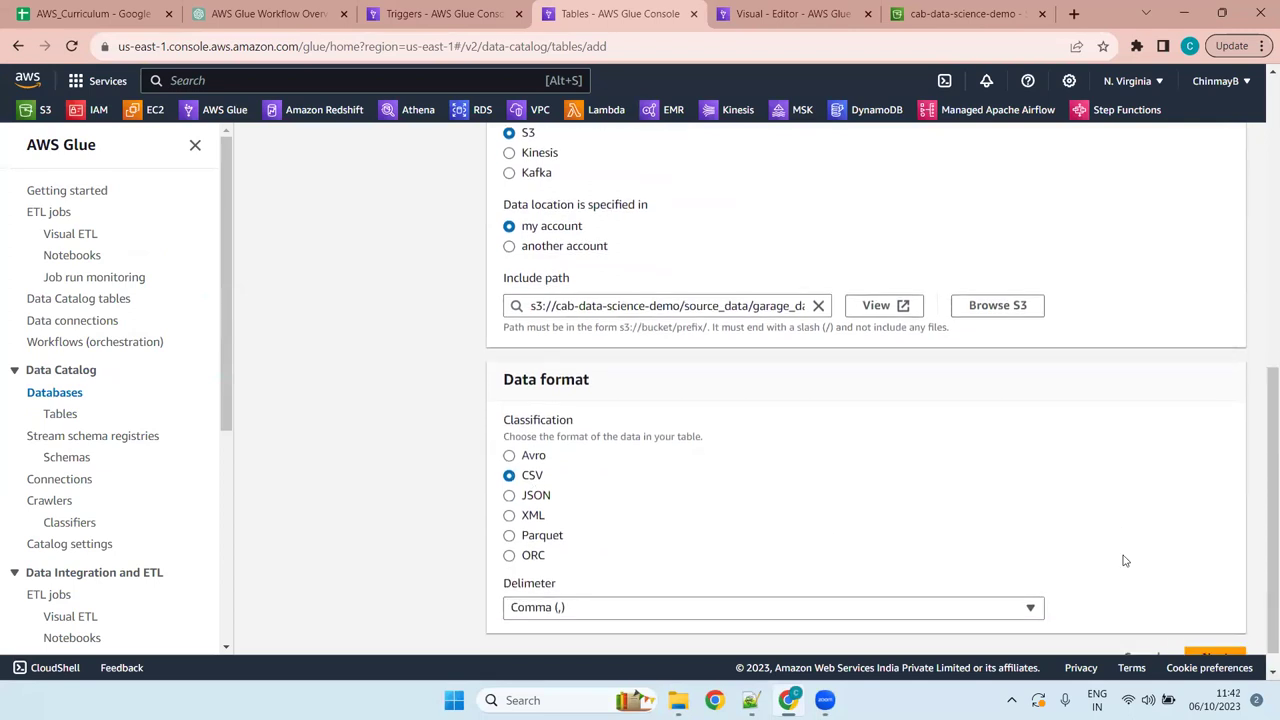
click(1213, 632)
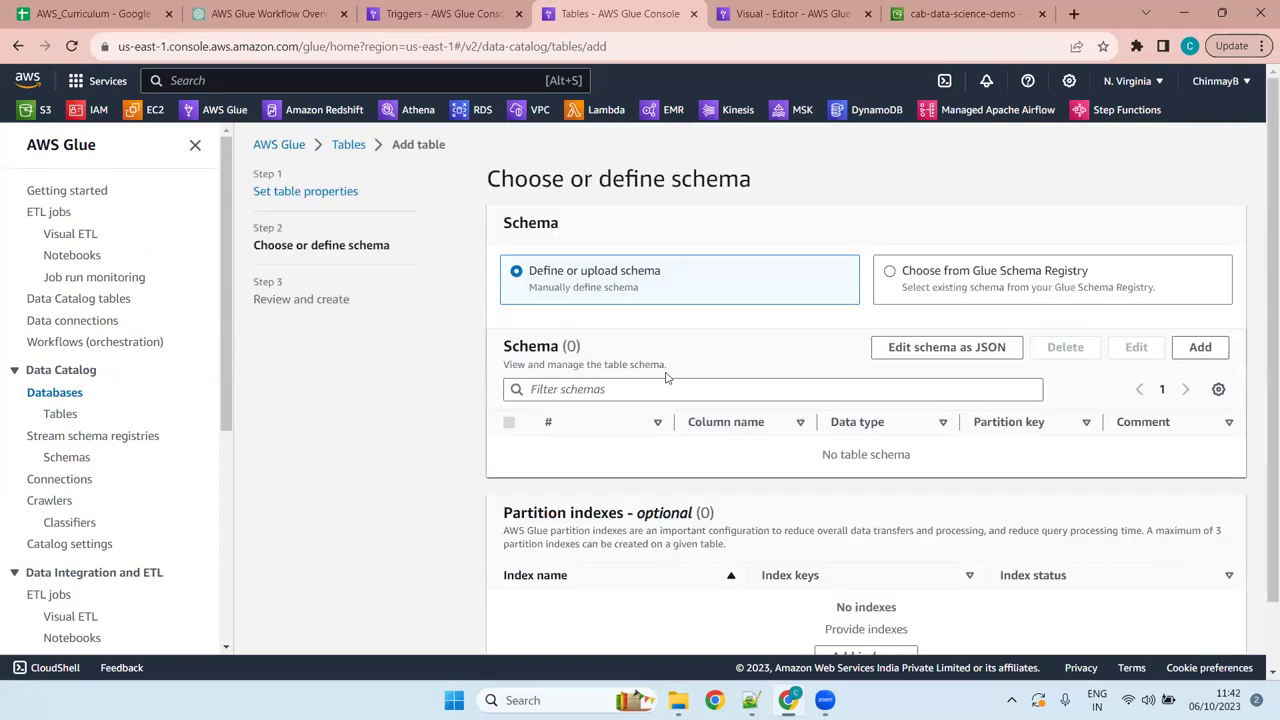
scroll(787, 347, down, 1)
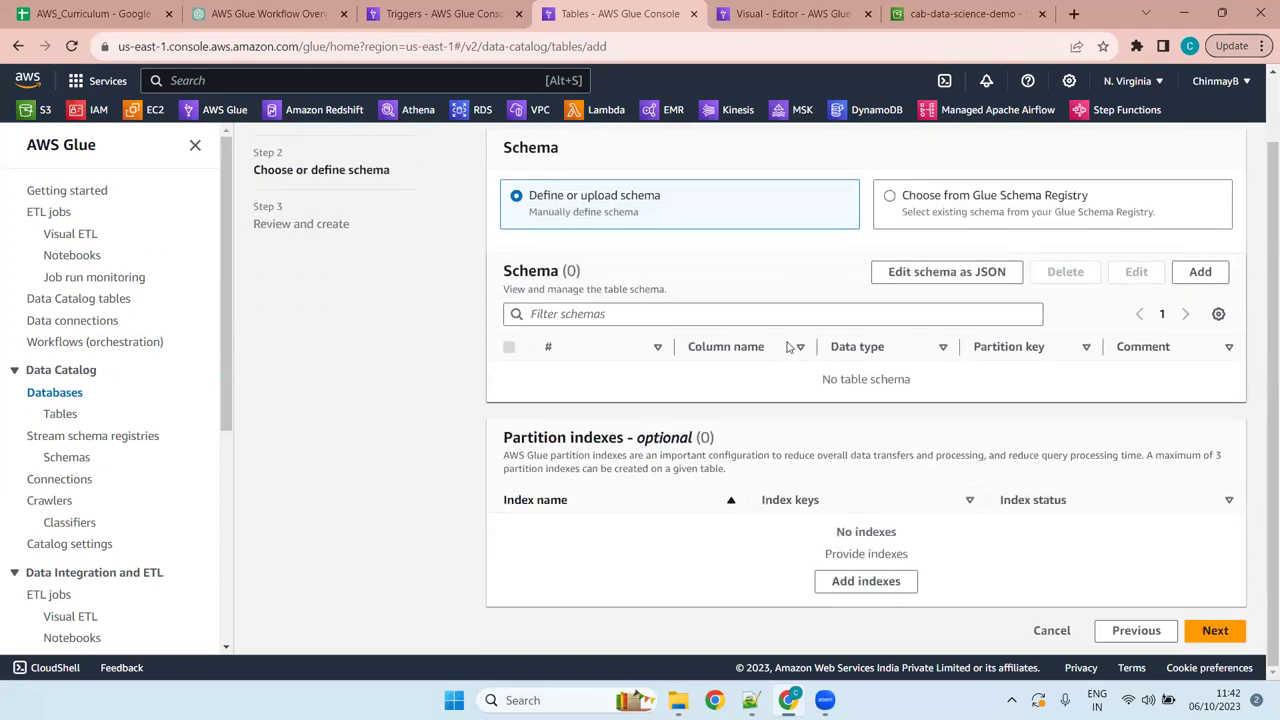
click(1214, 630)
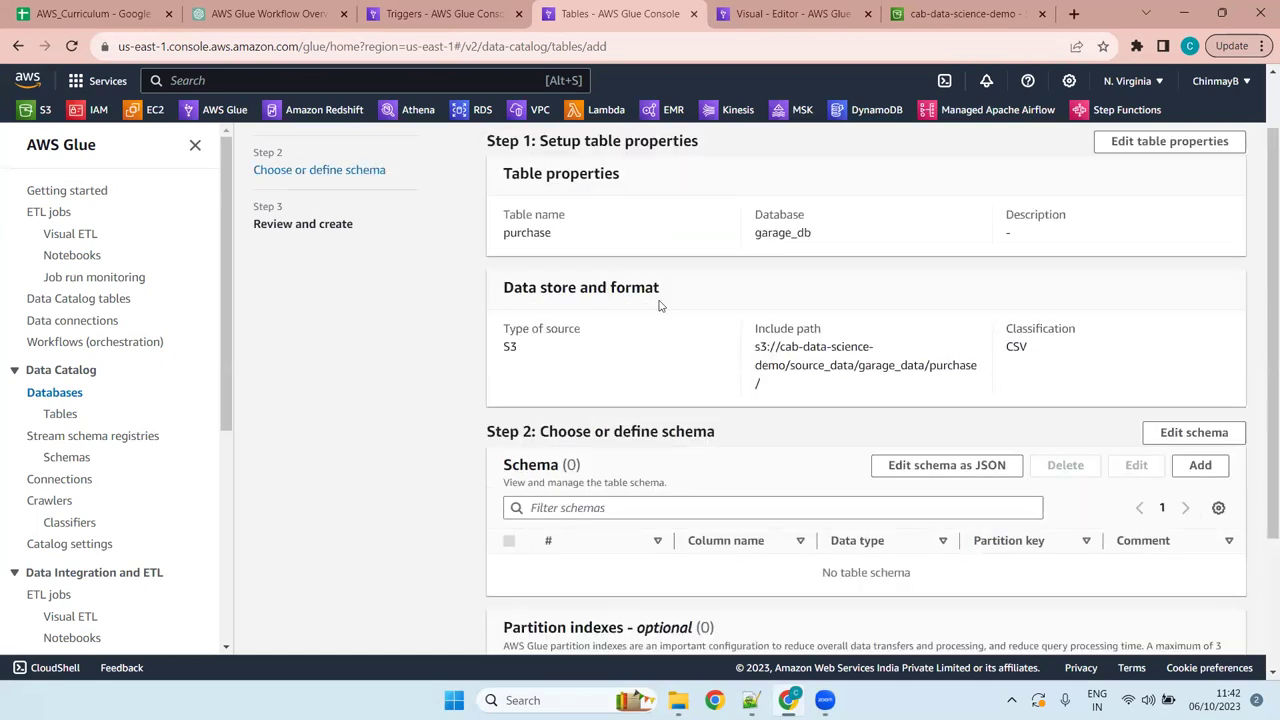
Create the purchase table in garage_db with the reviewed settings, dismiss the notification and look over the table's details
scroll(659, 303, down, 2)
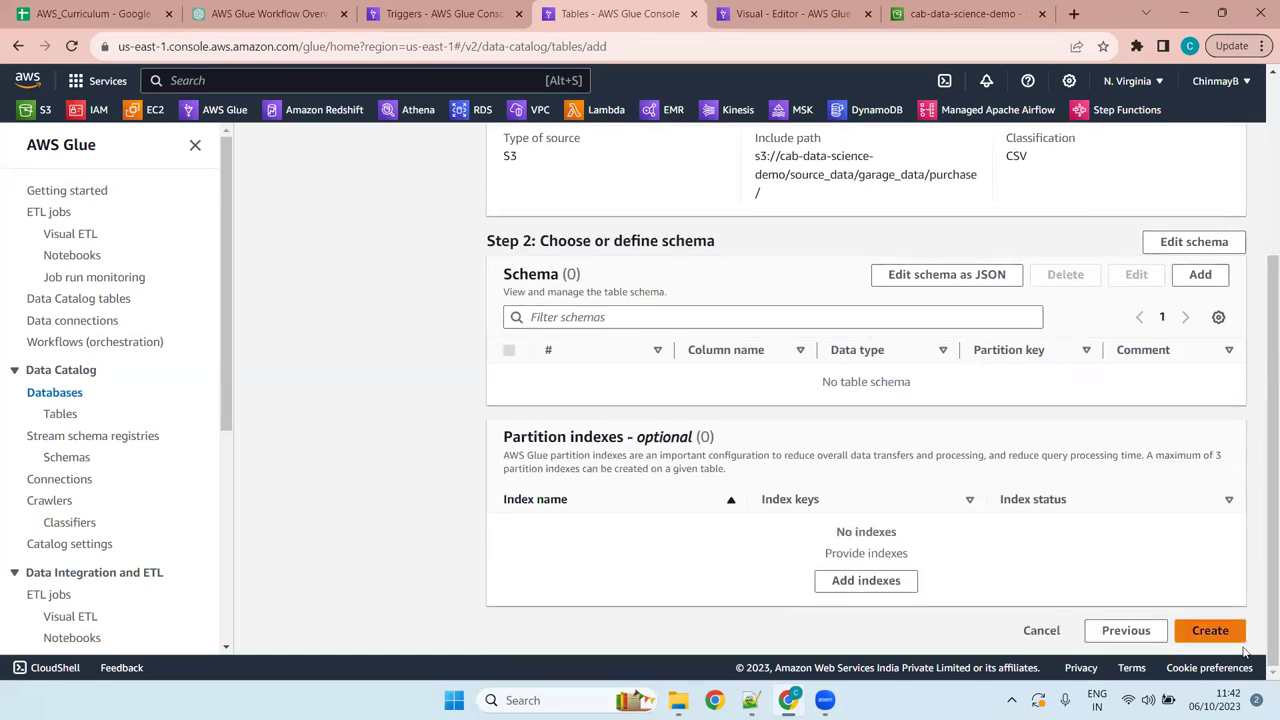
click(1216, 630)
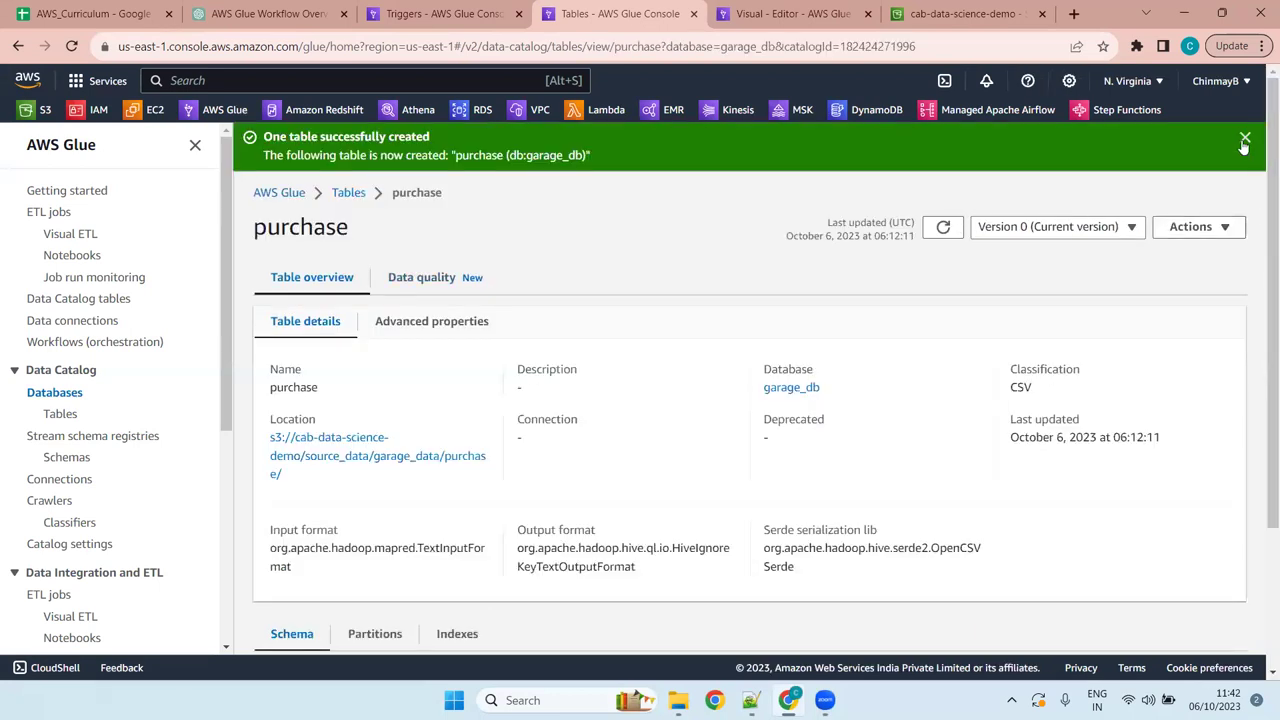
click(1244, 142)
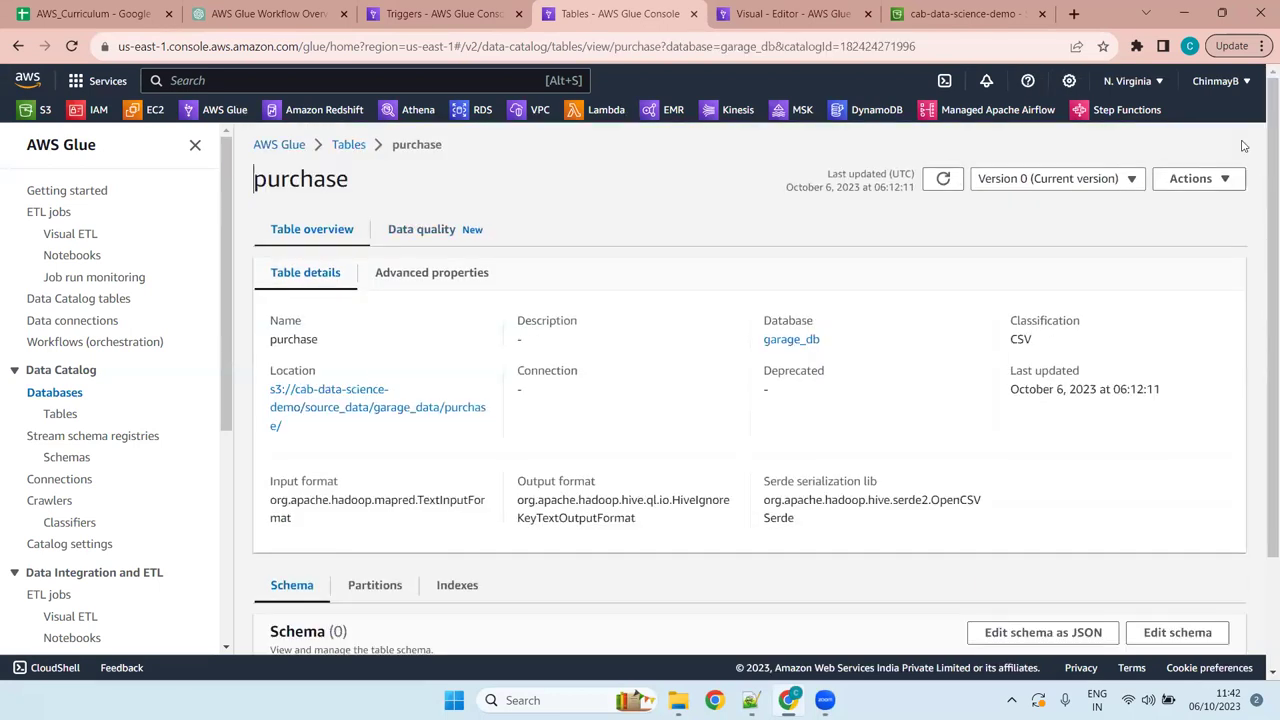
scroll(517, 317, down, 2)
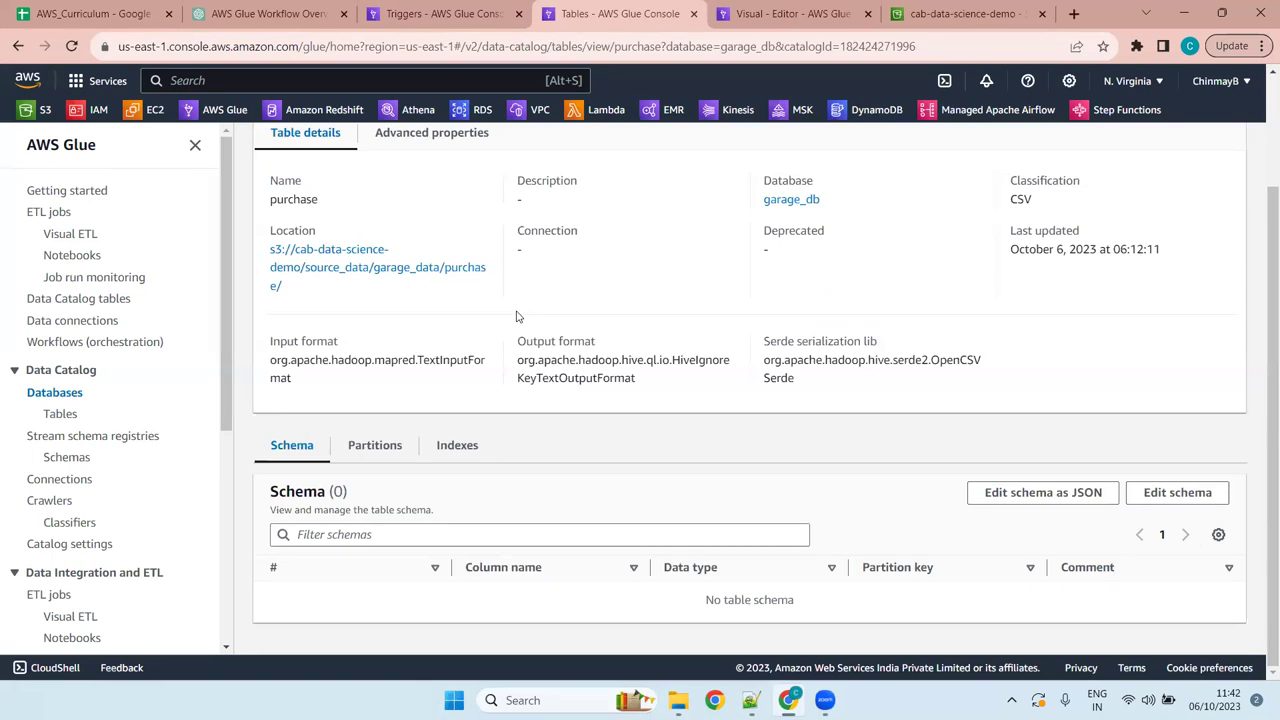
scroll(517, 317, up, 2)
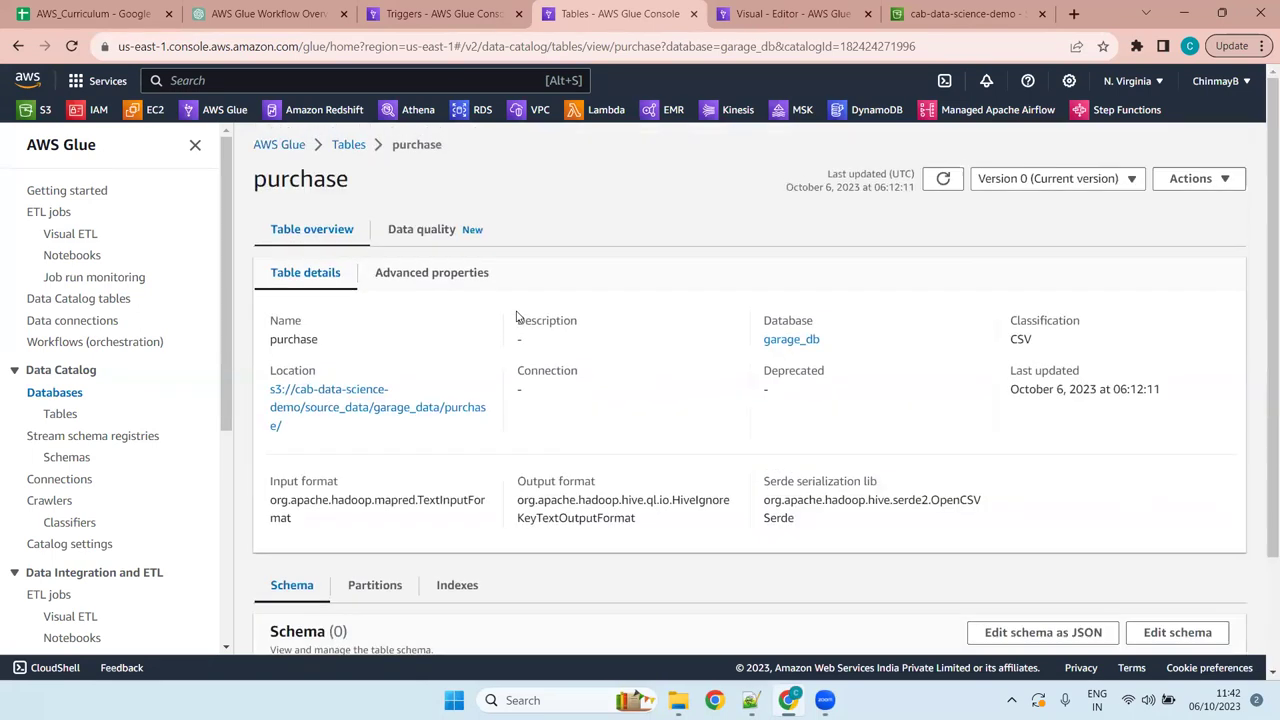
In the untitled Glue visual job, refresh the database and table lists and set the Data Catalog source's table to employee
click(782, 13)
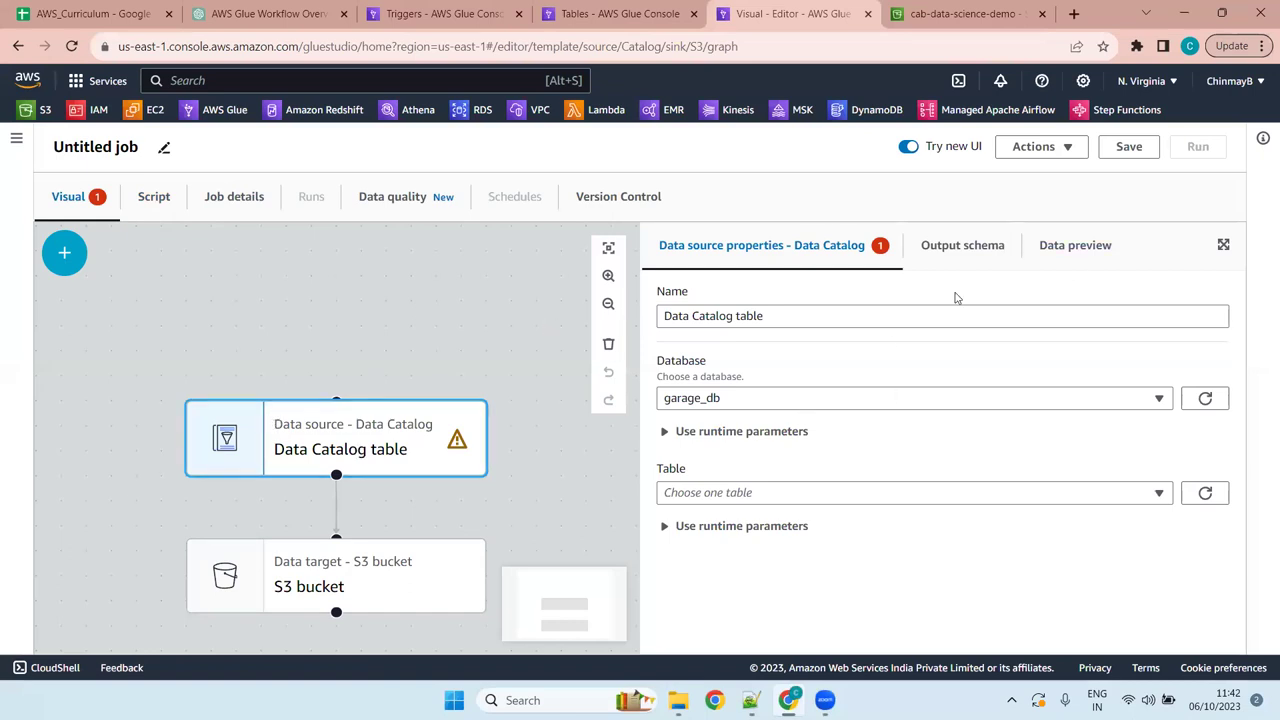
click(1200, 398)
click(1204, 492)
click(995, 492)
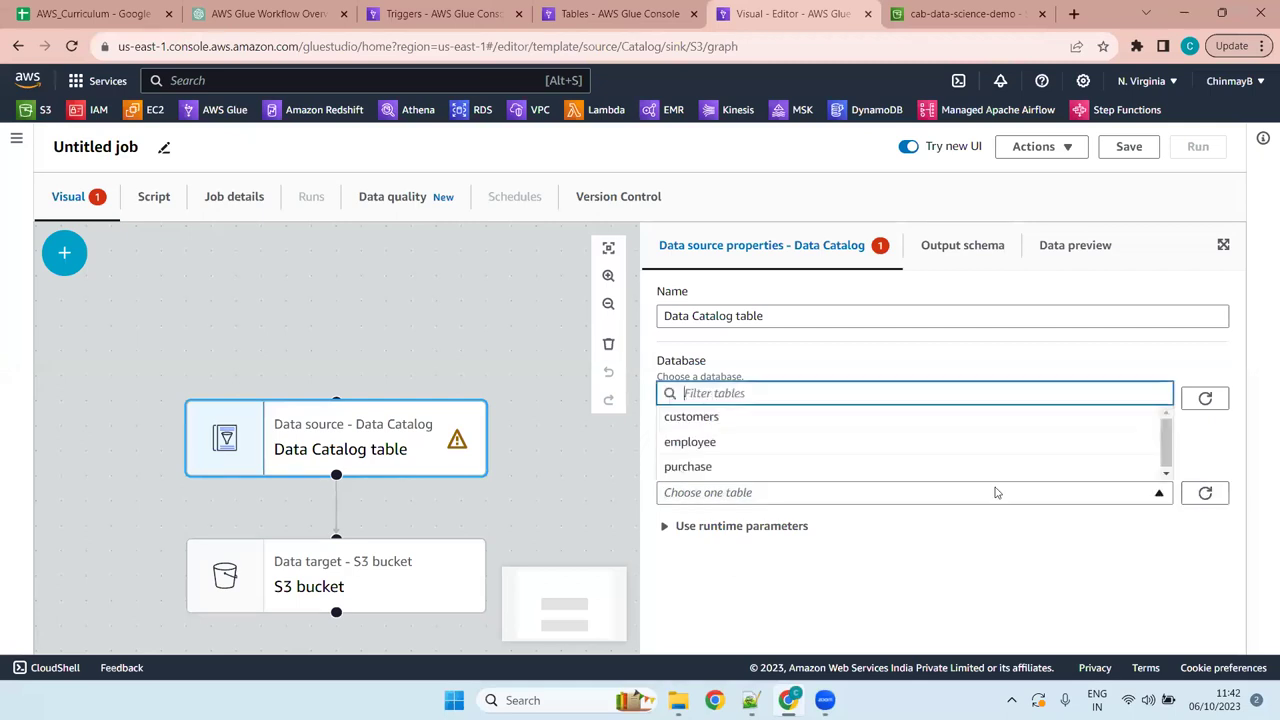
click(799, 451)
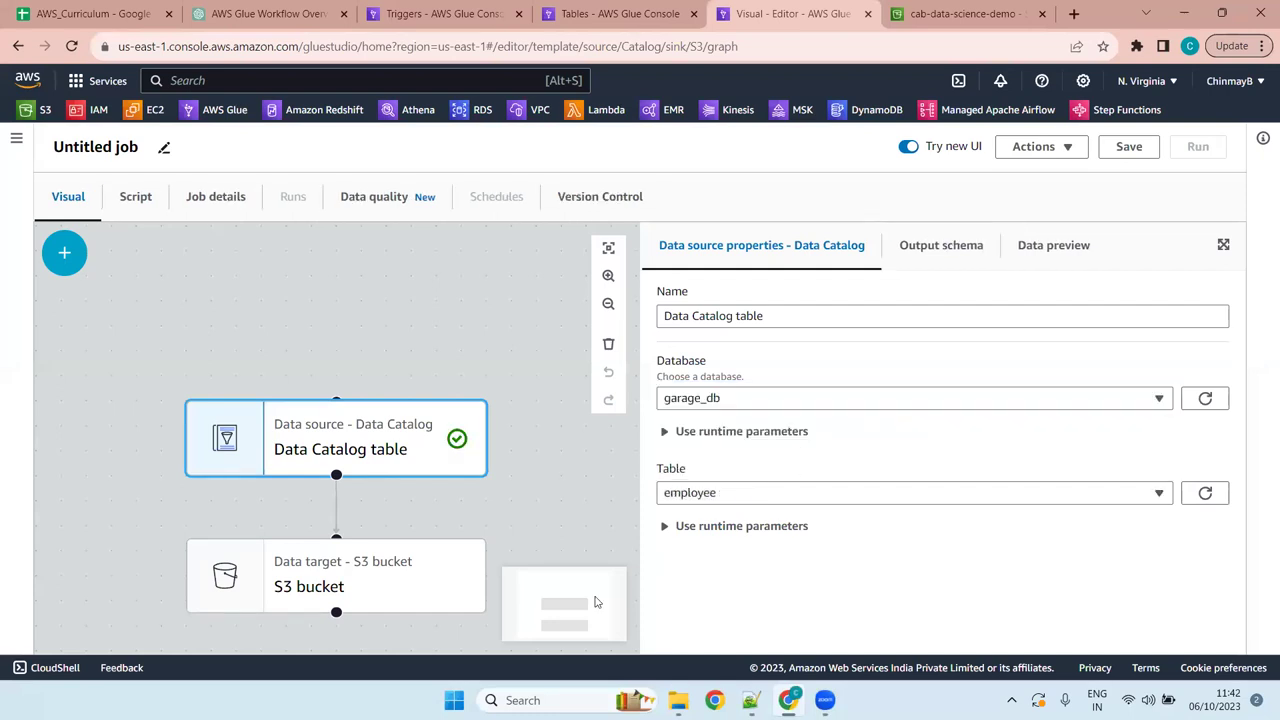
Add a Change Schema transform after the Data Catalog table and make it the S3 bucket target's only parent node
click(64, 252)
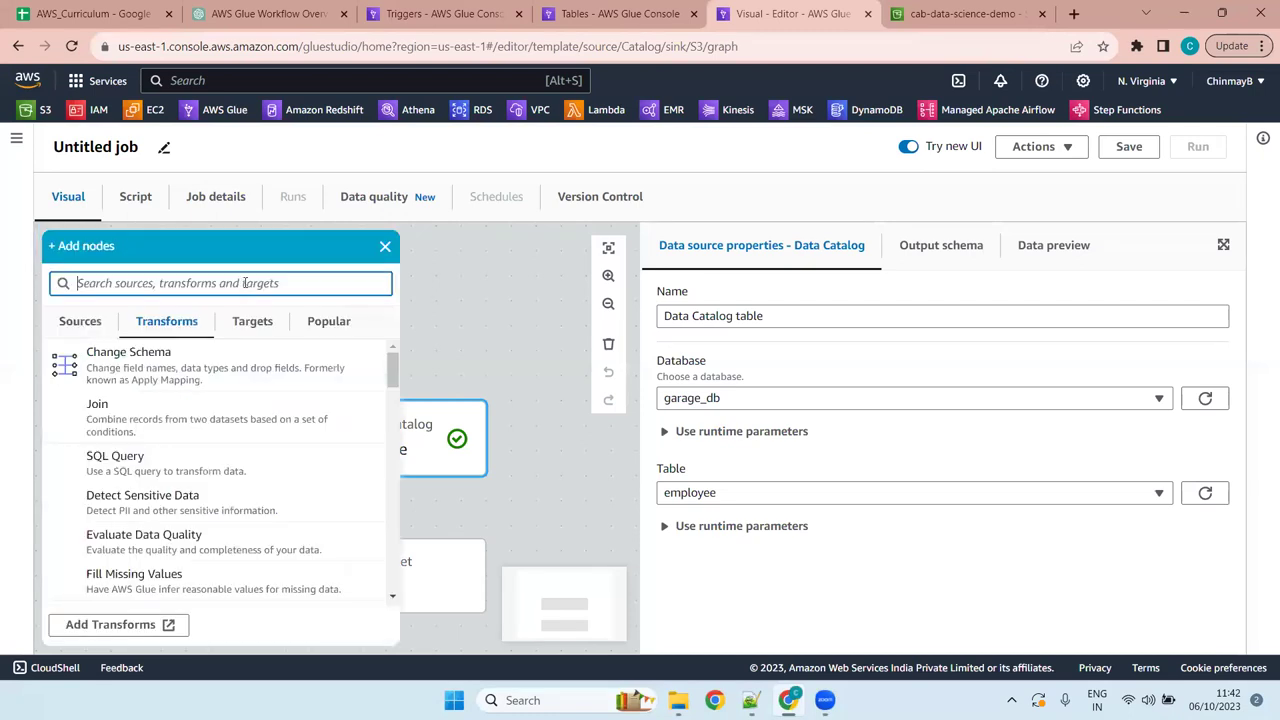
click(205, 376)
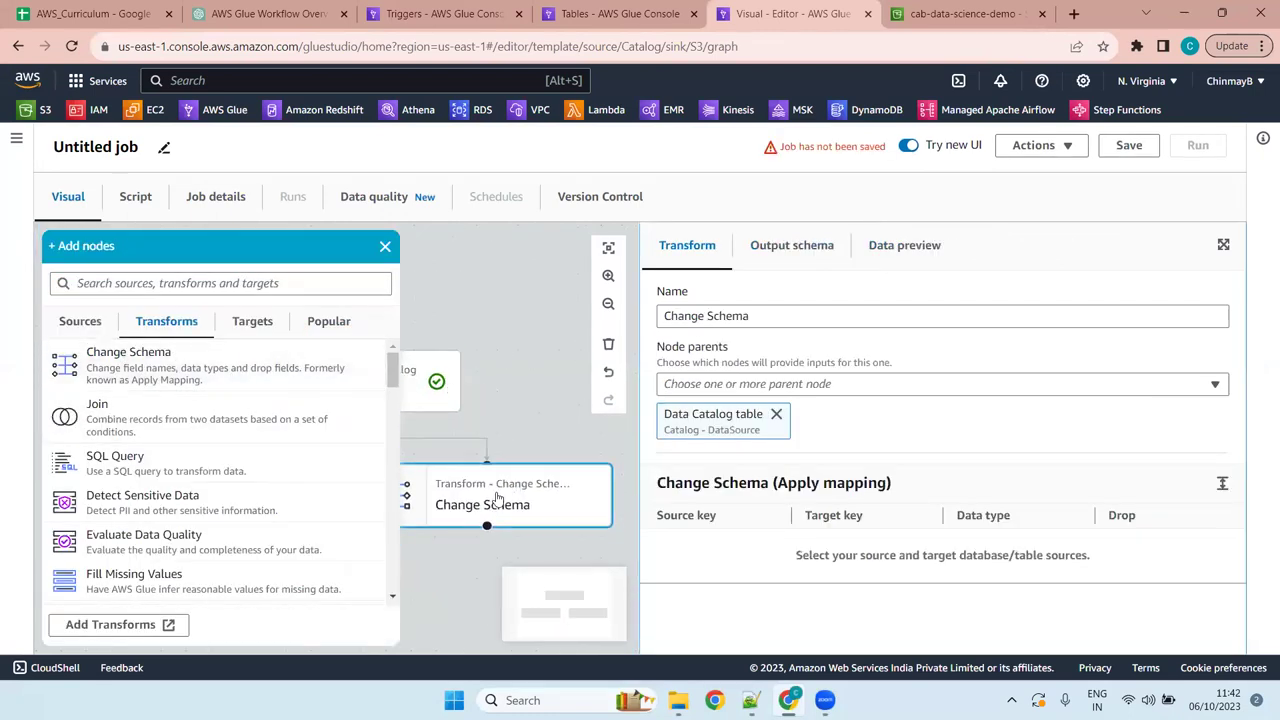
click(385, 246)
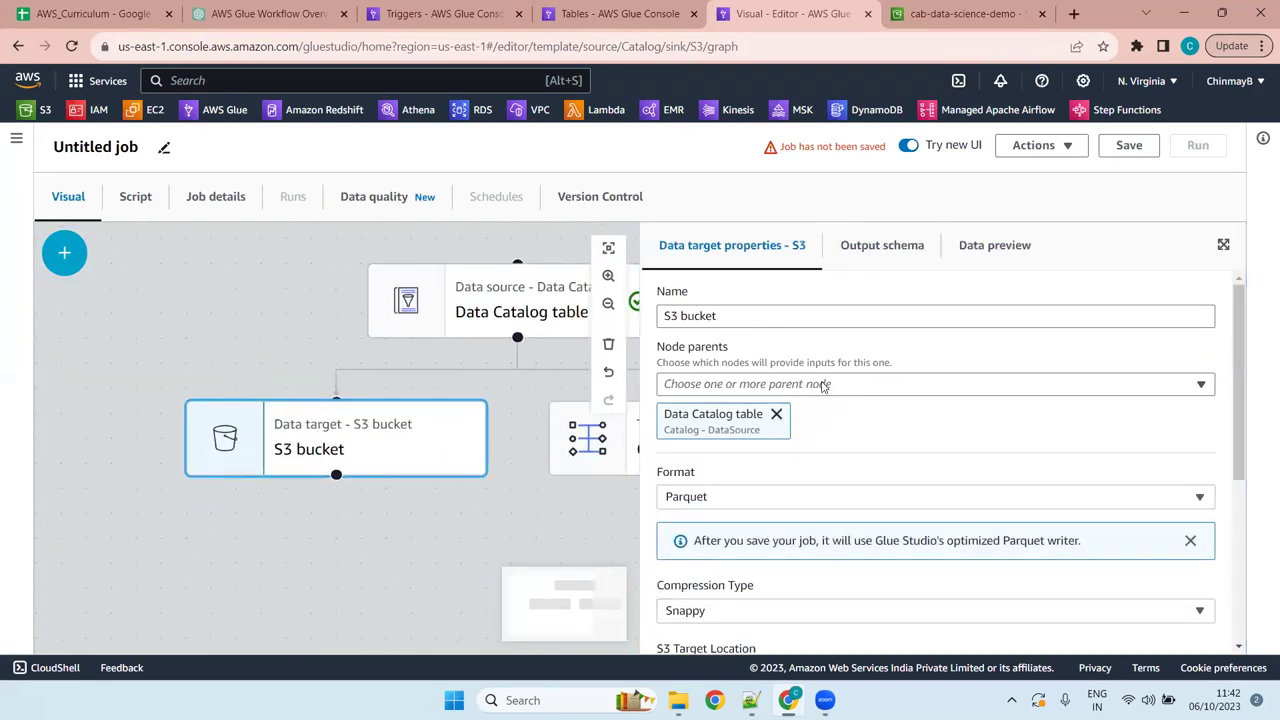
click(822, 386)
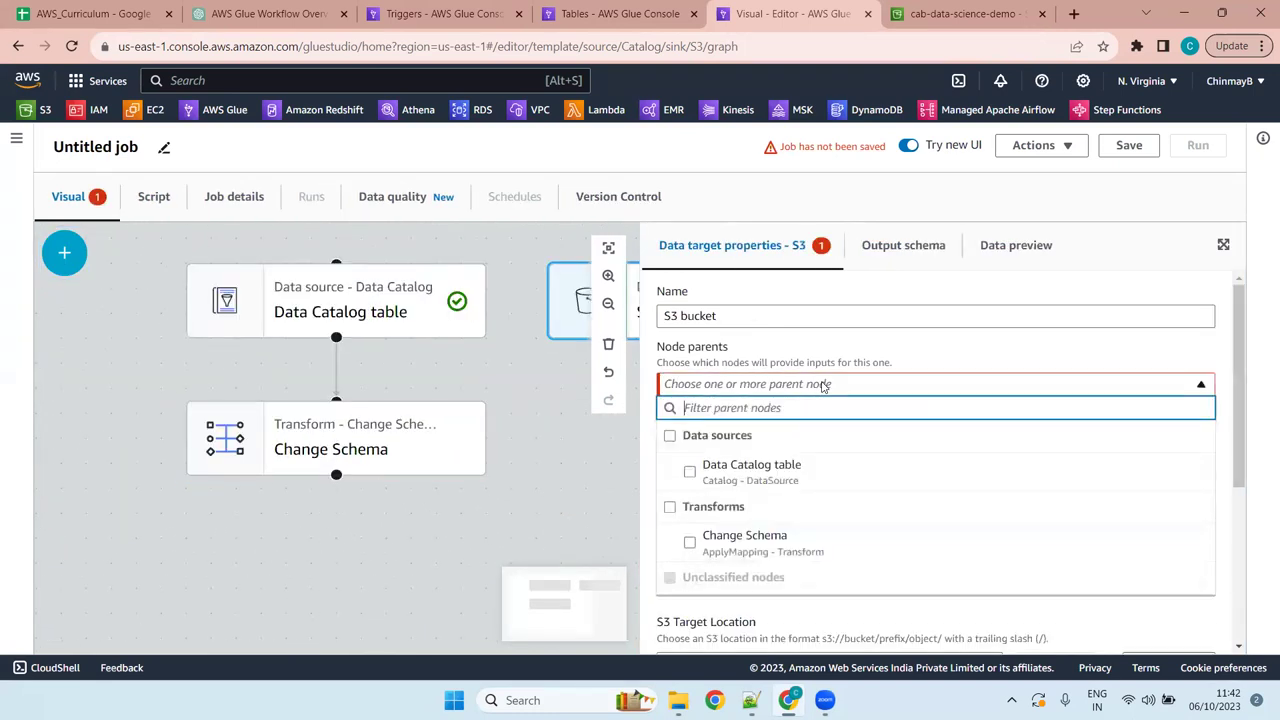
click(795, 535)
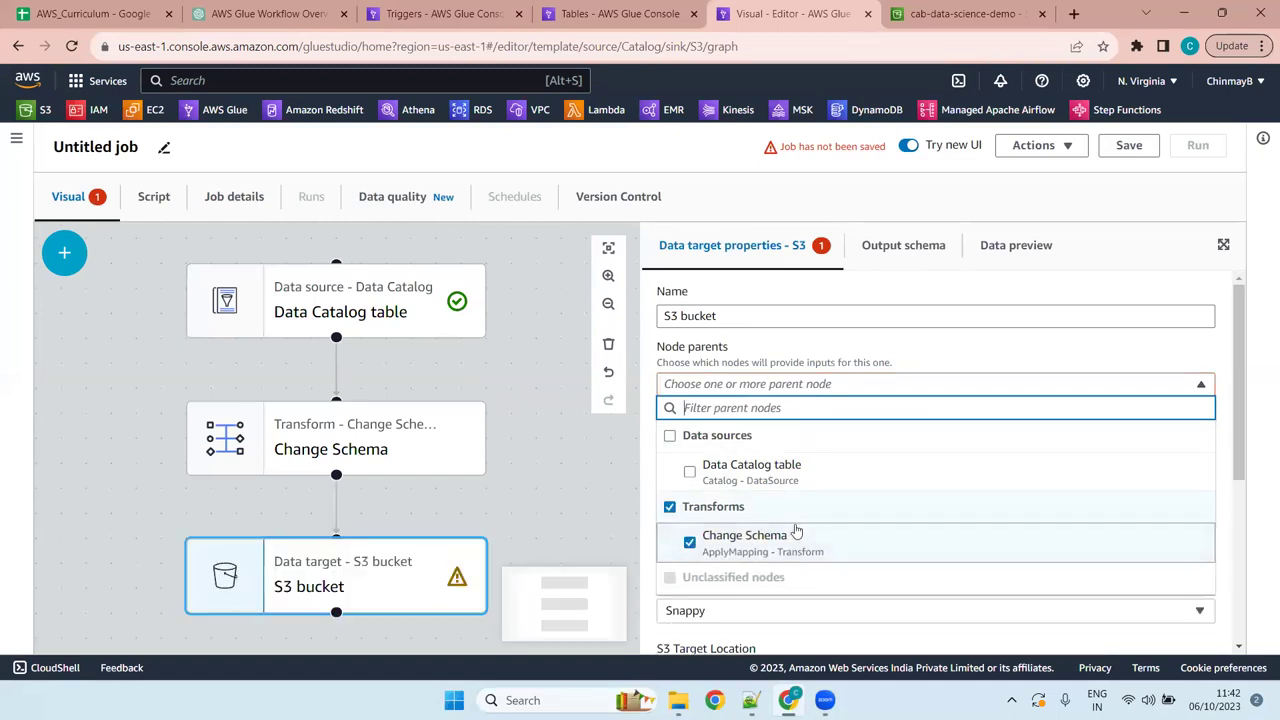
Inspect the Data Catalog source's output schema and properties, and the Change Schema transform's mapping
click(410, 302)
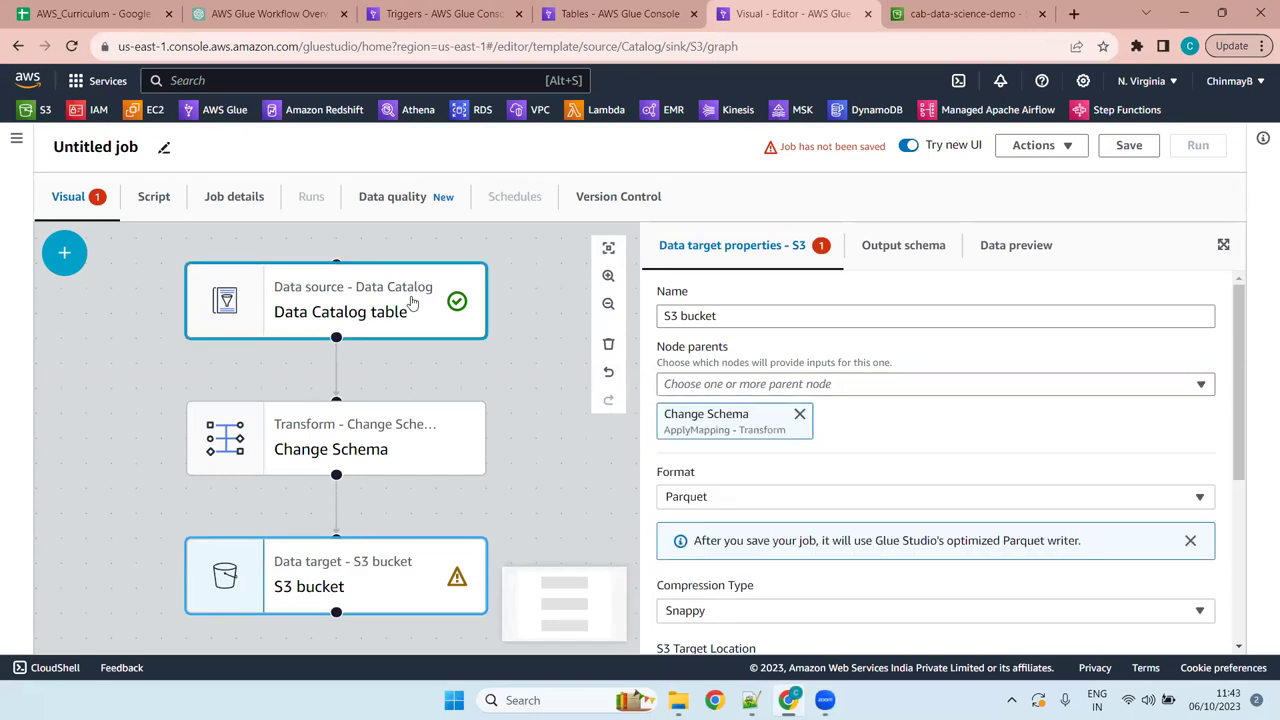
click(945, 250)
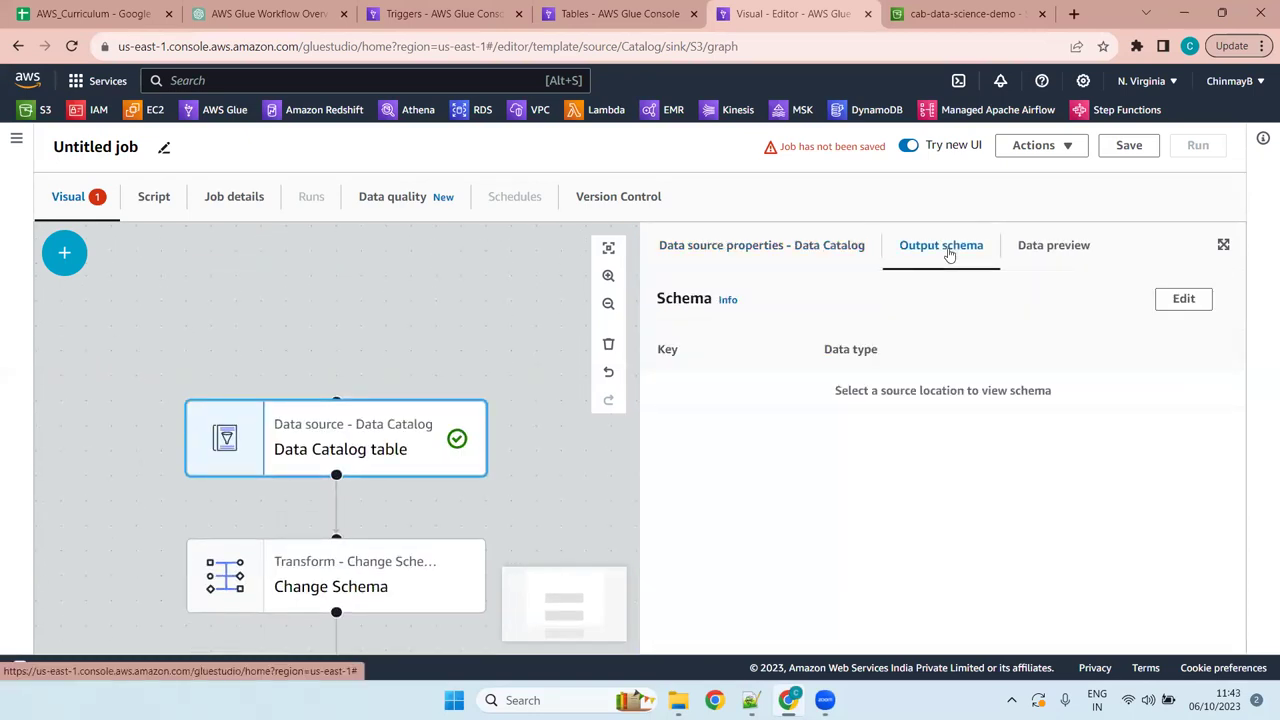
click(730, 245)
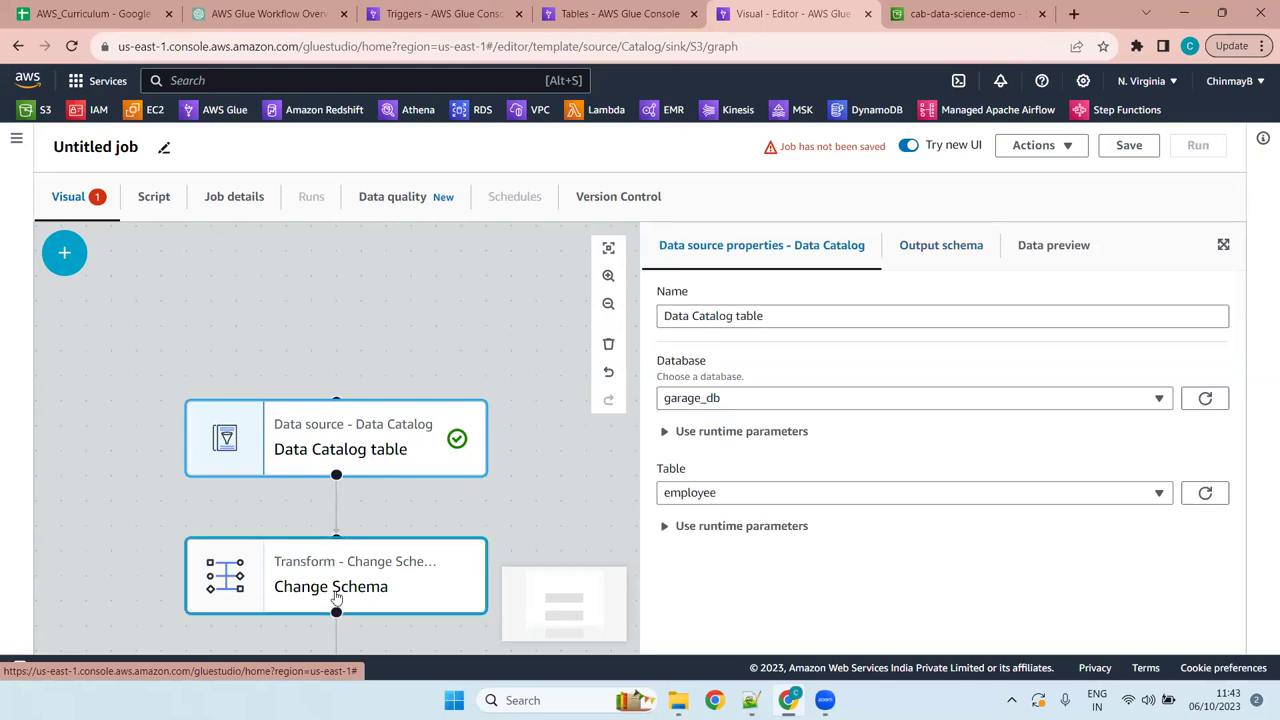
click(337, 594)
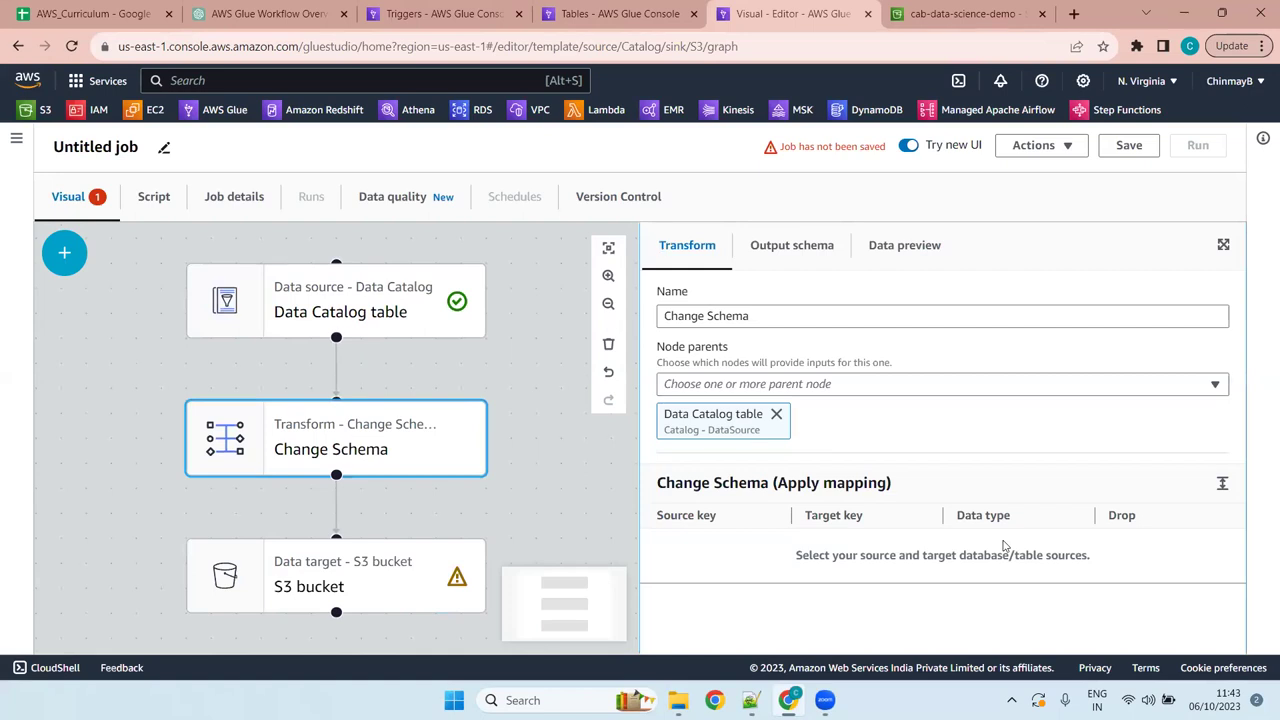
Review the S3 bucket target's format, compression, location and catalog update options, along with its output schema
click(271, 562)
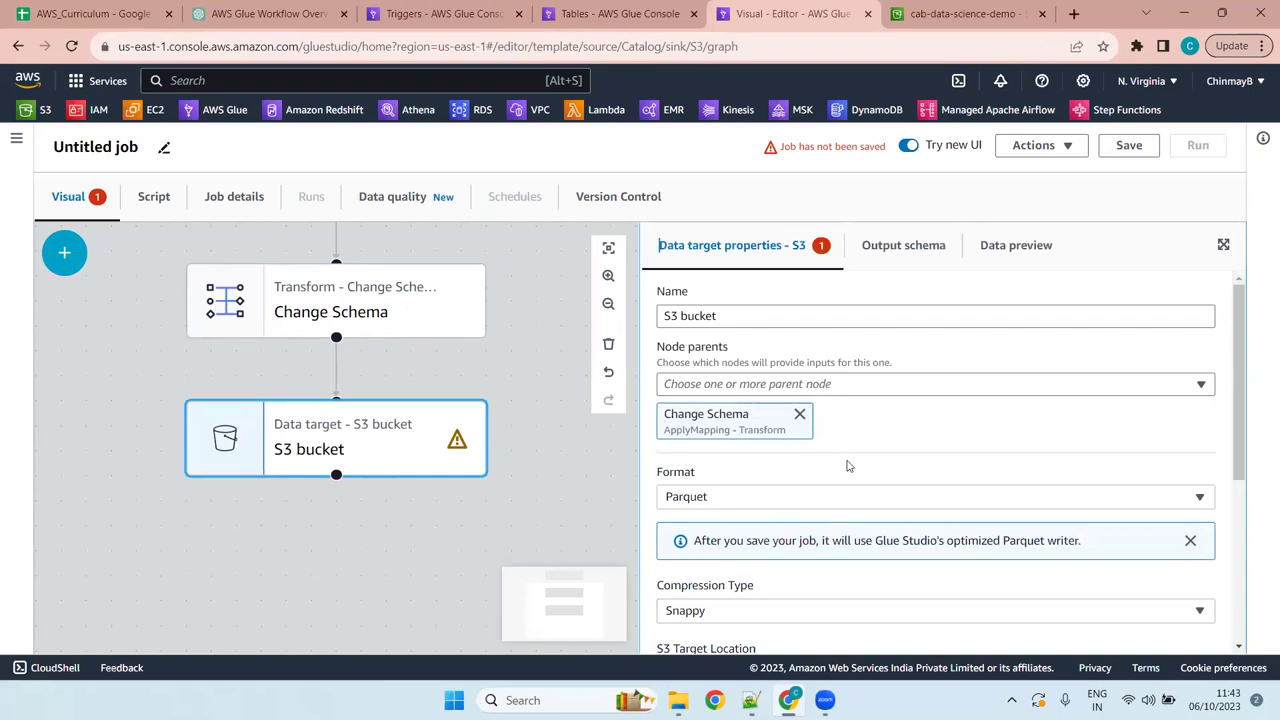
scroll(806, 349, down, 3)
scroll(806, 349, up, 3)
scroll(806, 349, down, 3)
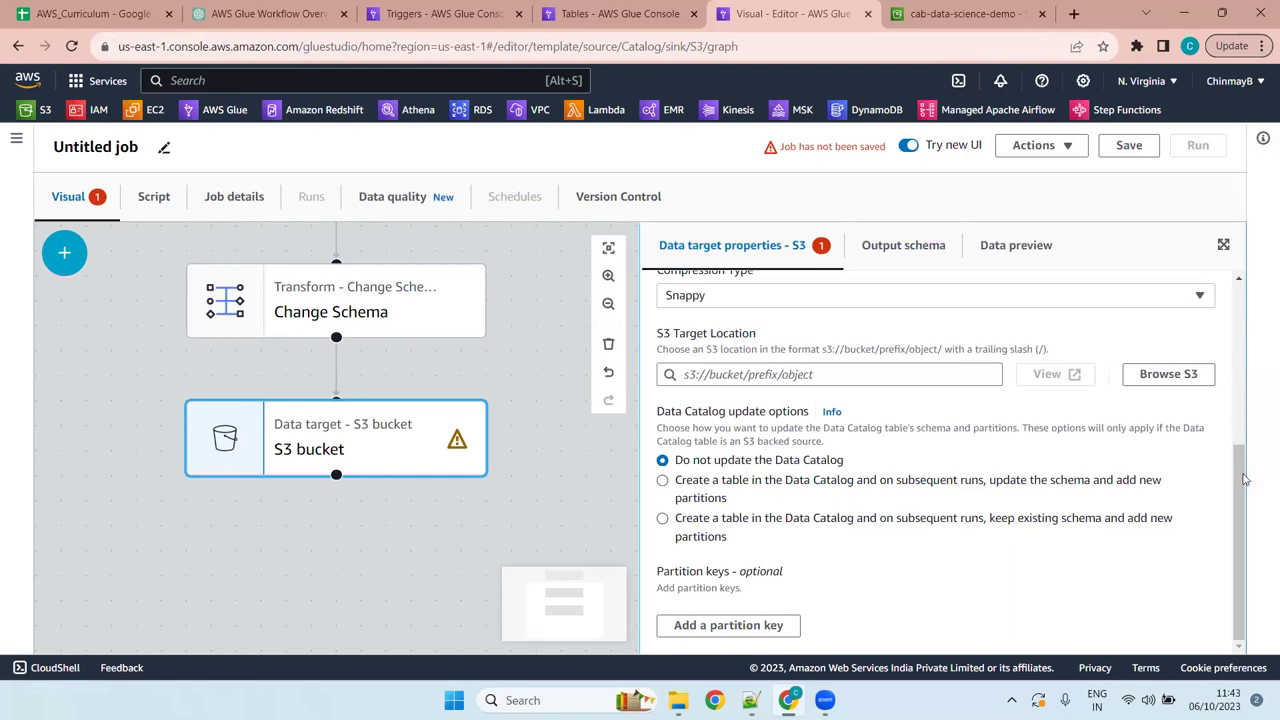
drag(1240, 460, 1261, 288)
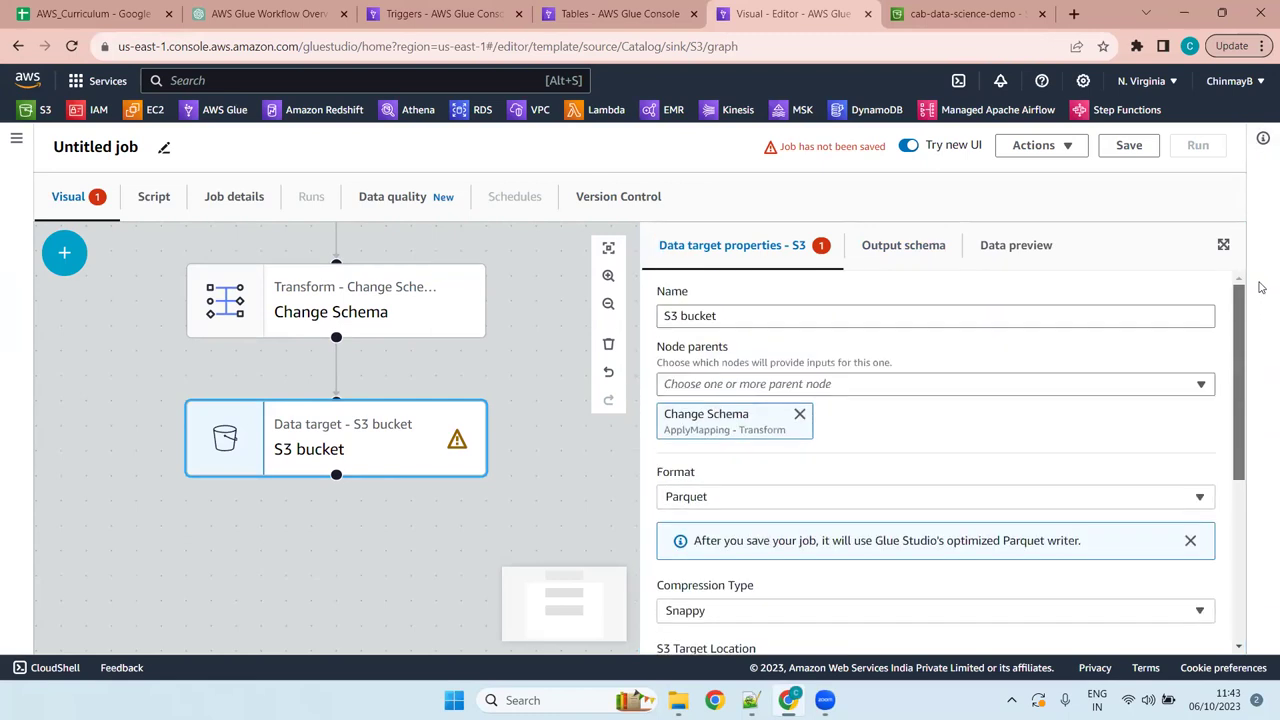
click(930, 252)
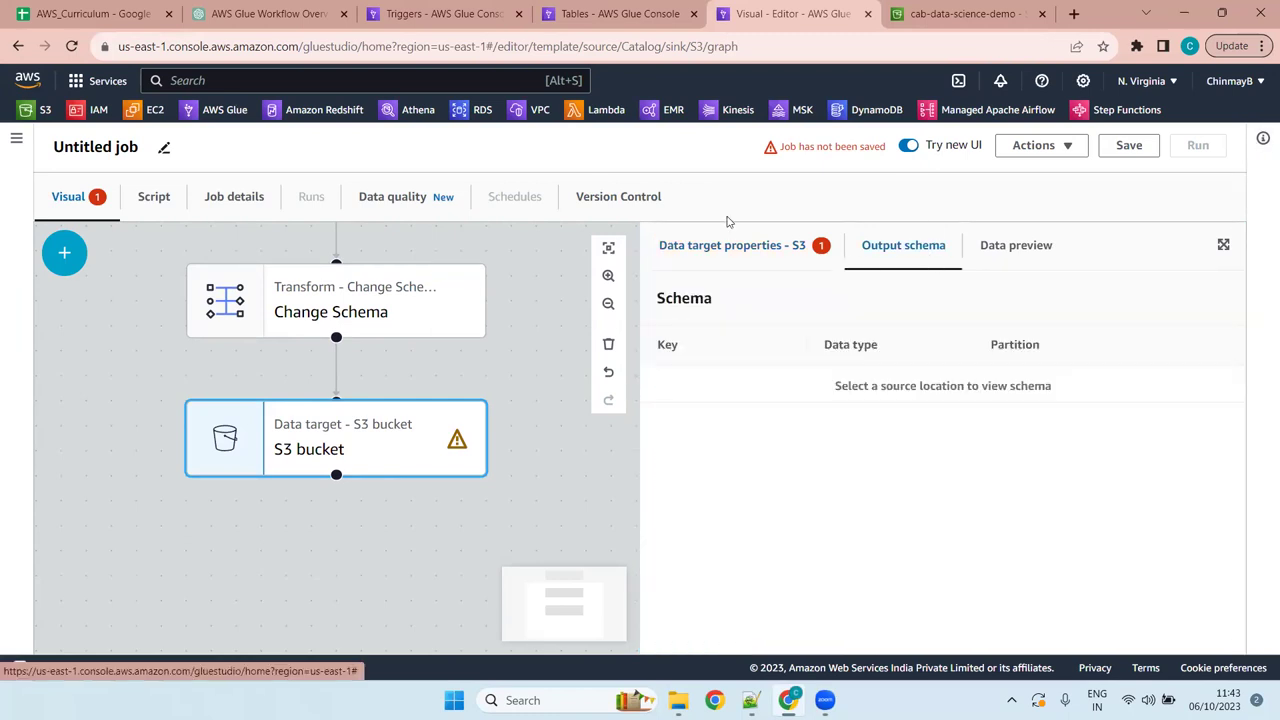
click(731, 244)
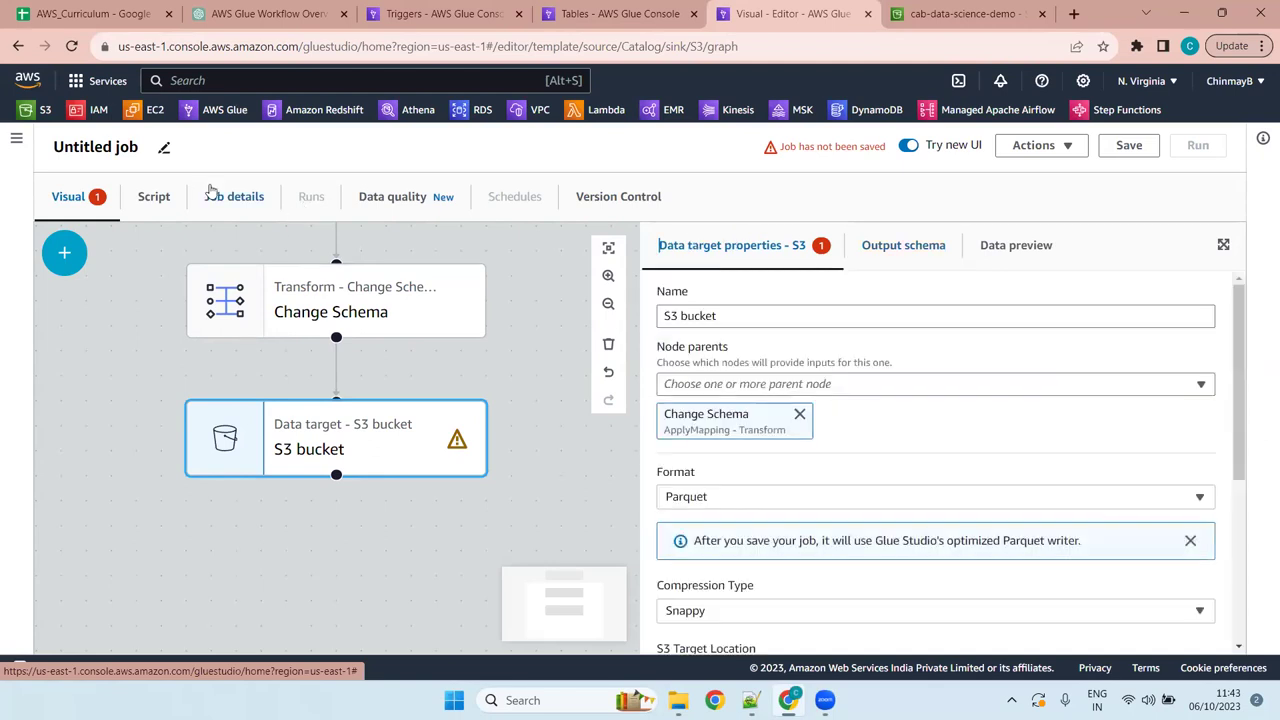
scroll(952, 440, down, 3)
scroll(954, 440, up, 3)
Browse for the S3 target location and open the Target_data/ folder in the cab-data-science-demo bucket
scroll(954, 440, down, 3)
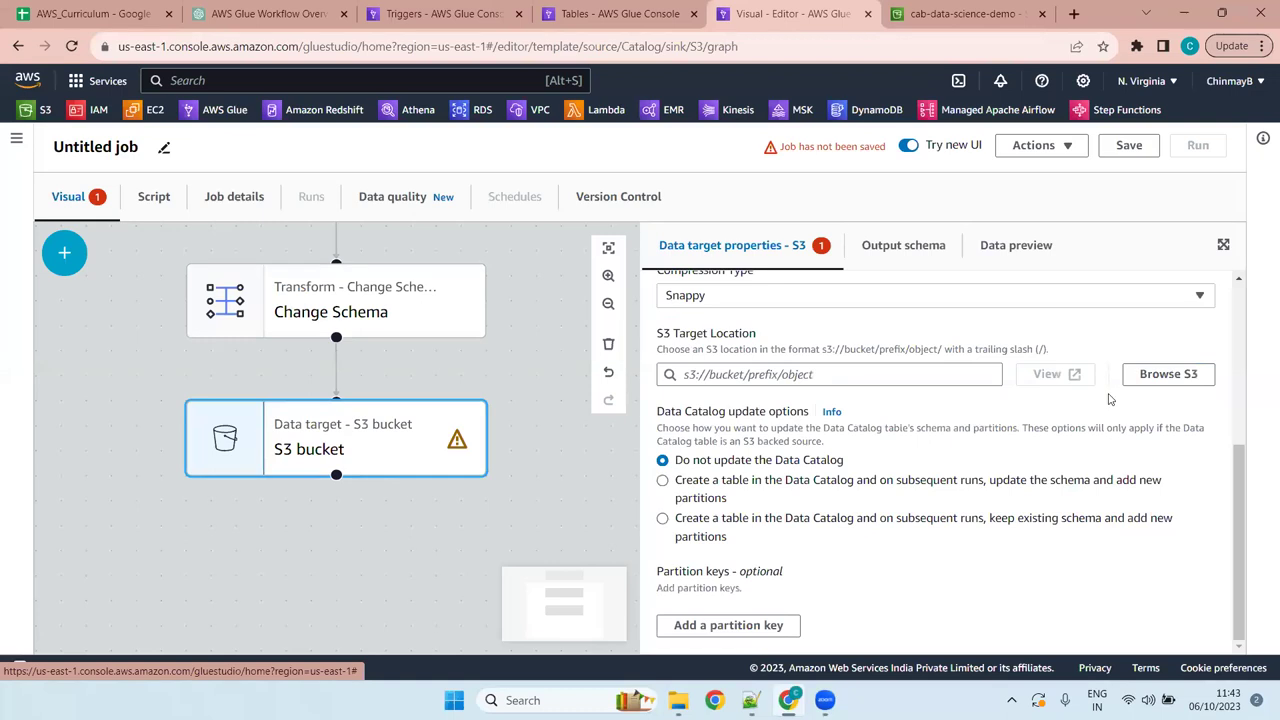
click(1144, 383)
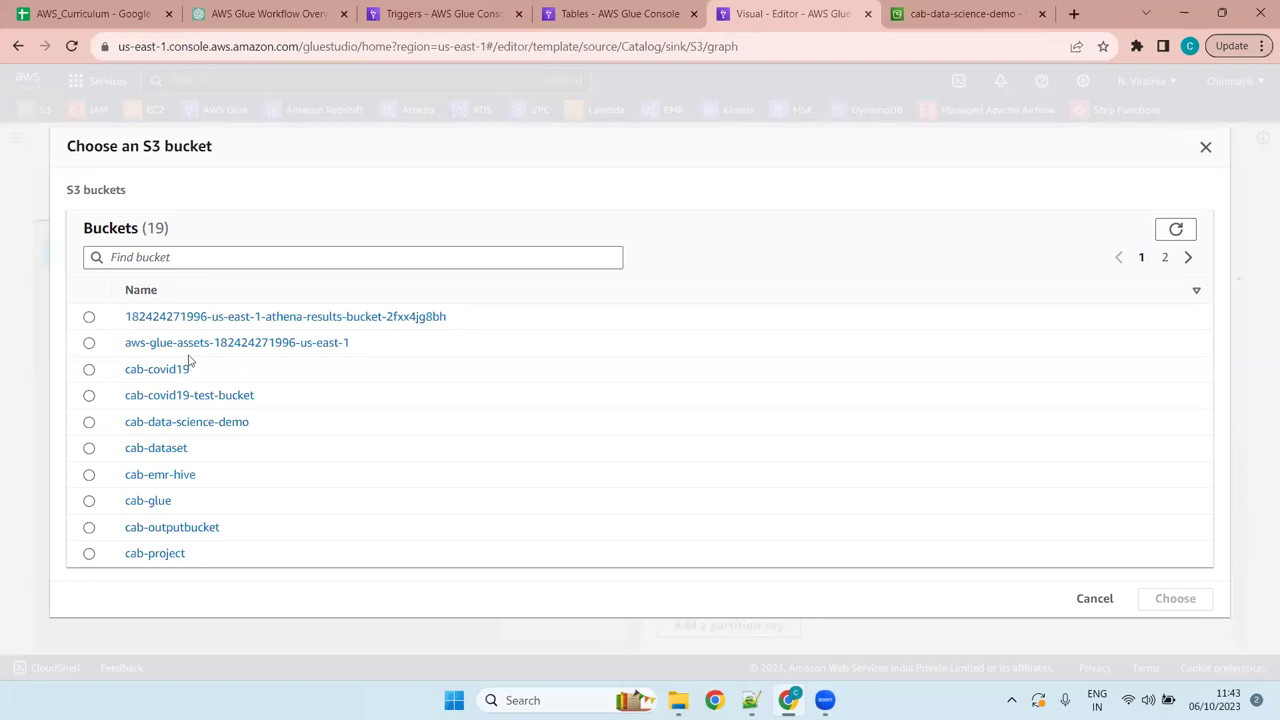
click(222, 422)
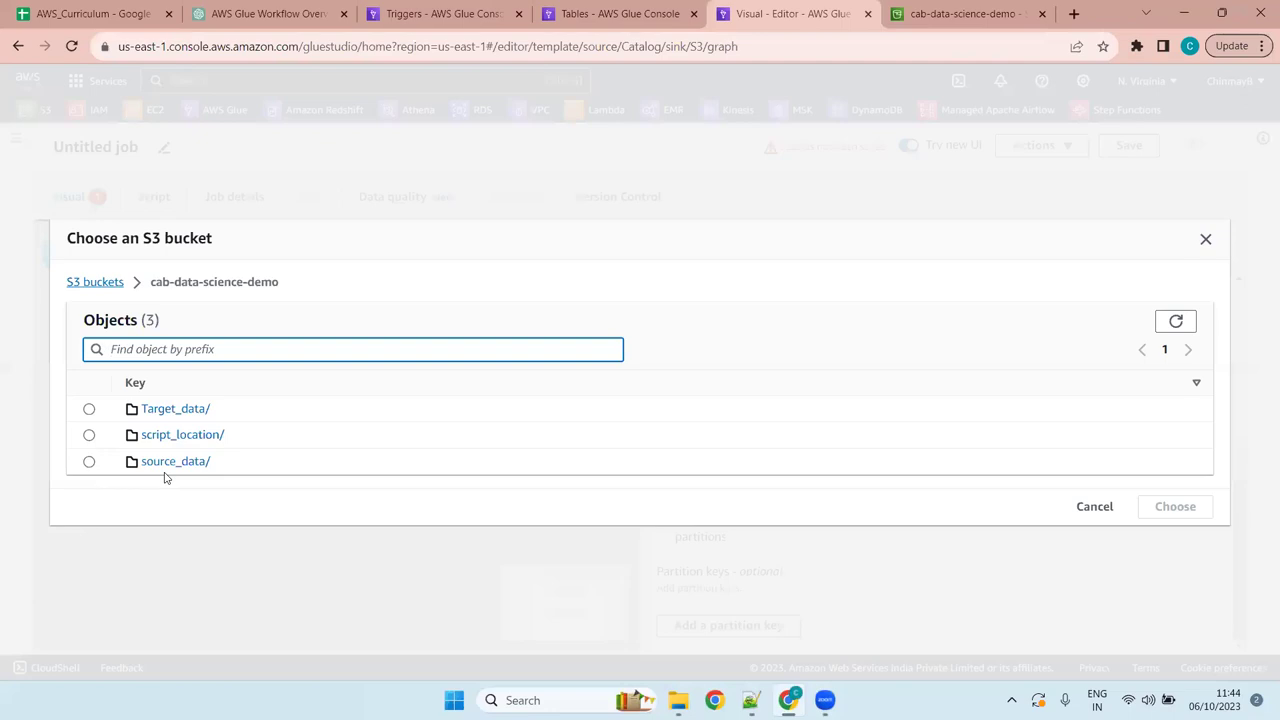
click(194, 410)
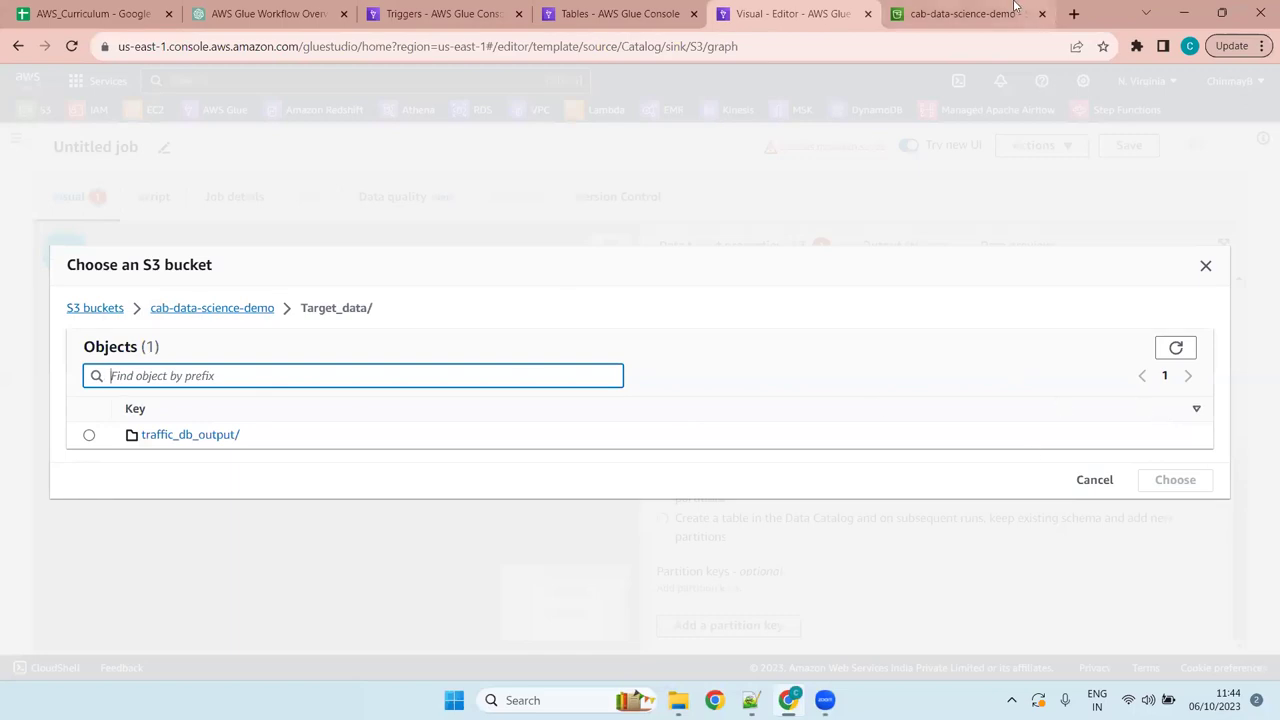
In the S3 console, create a folder named garage_data_output inside Target_data/ of the cab-data-science-demo bucket
key(ctrl+Tab)
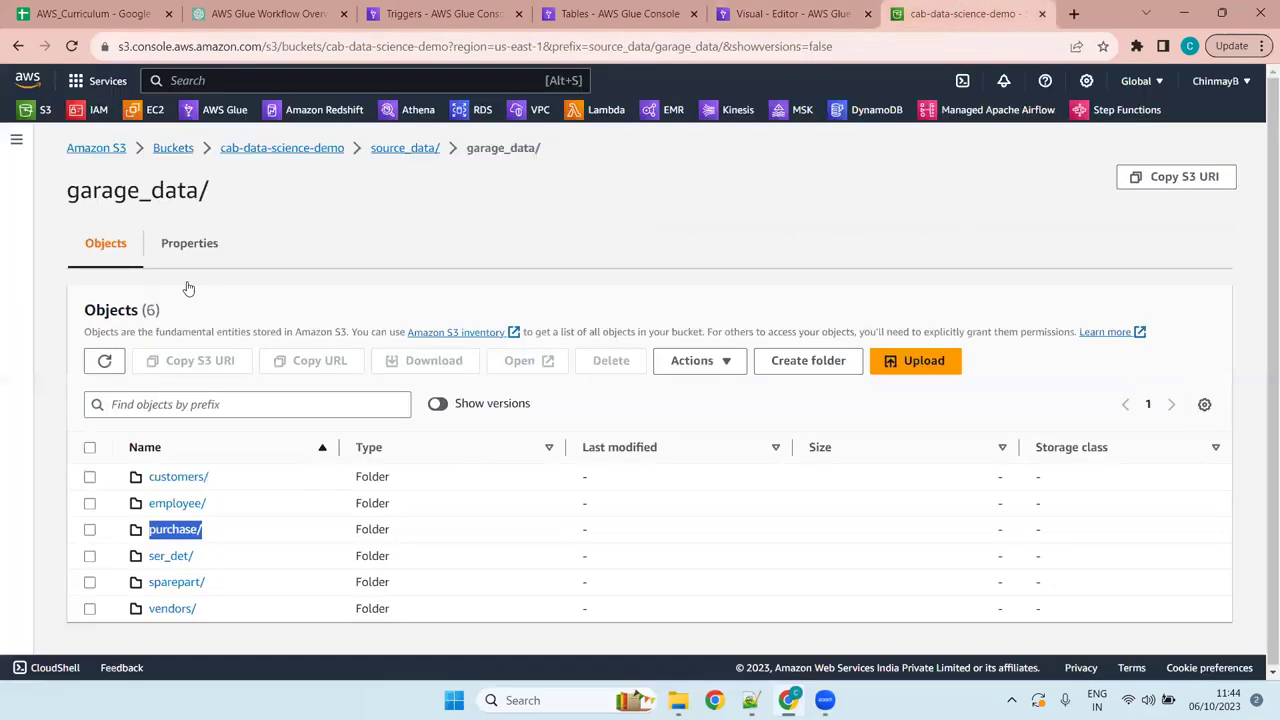
click(288, 152)
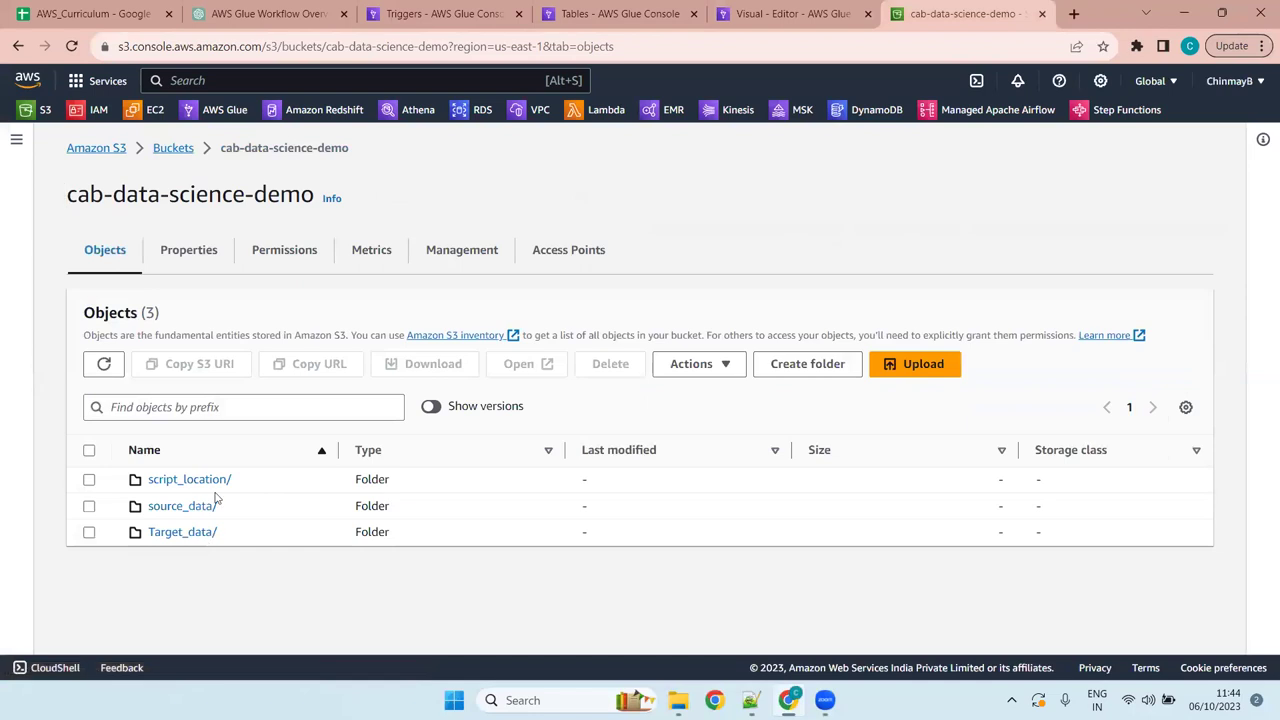
click(178, 535)
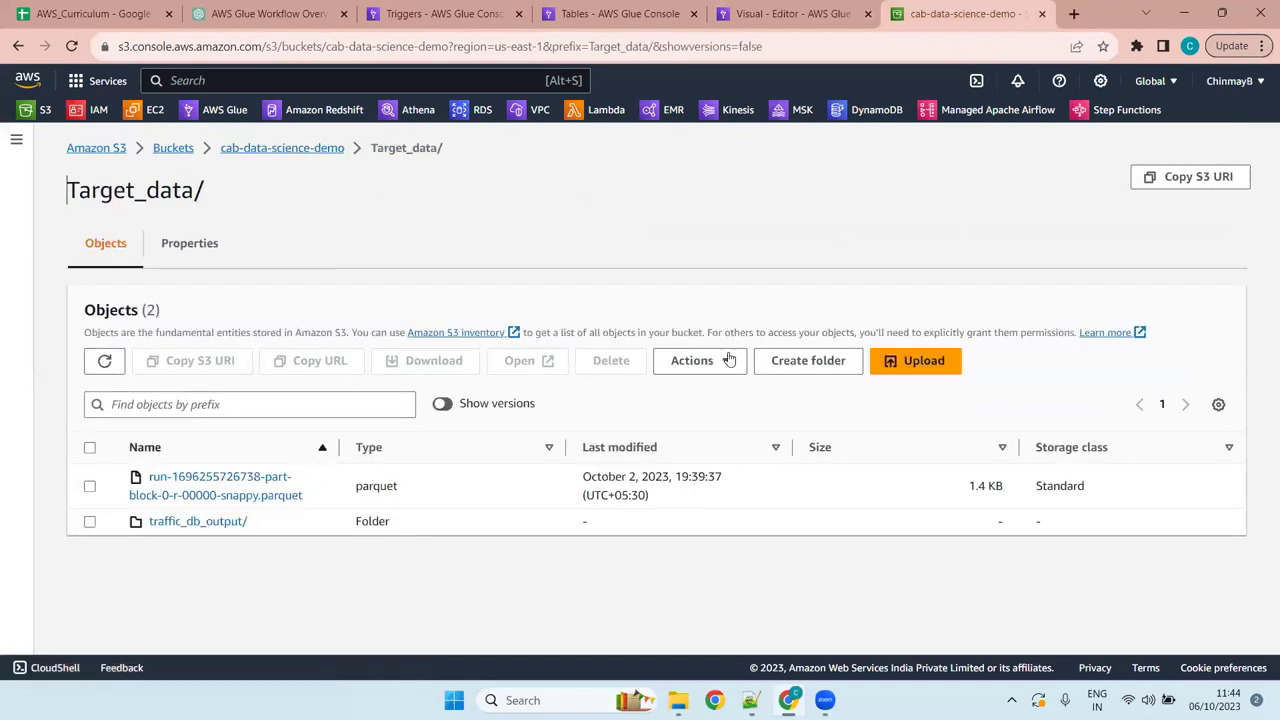
click(808, 360)
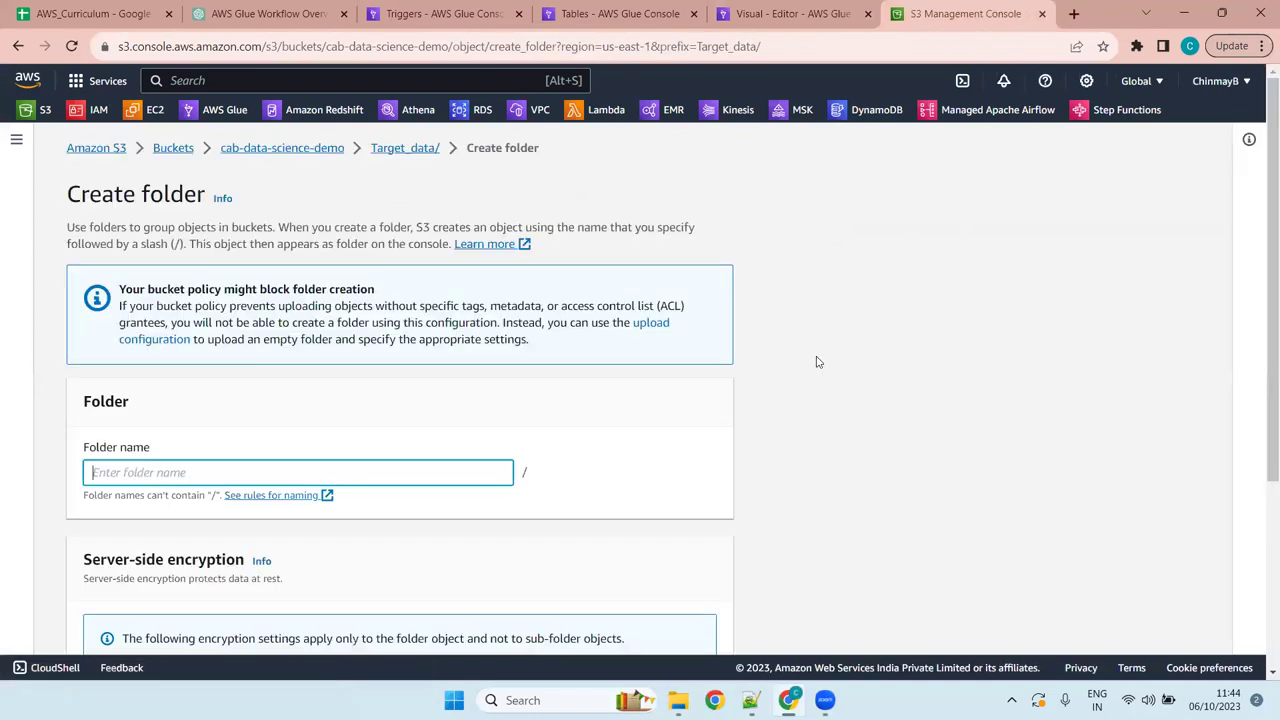
text(garage_data_output)
scroll(720, 363, down, 3)
click(680, 624)
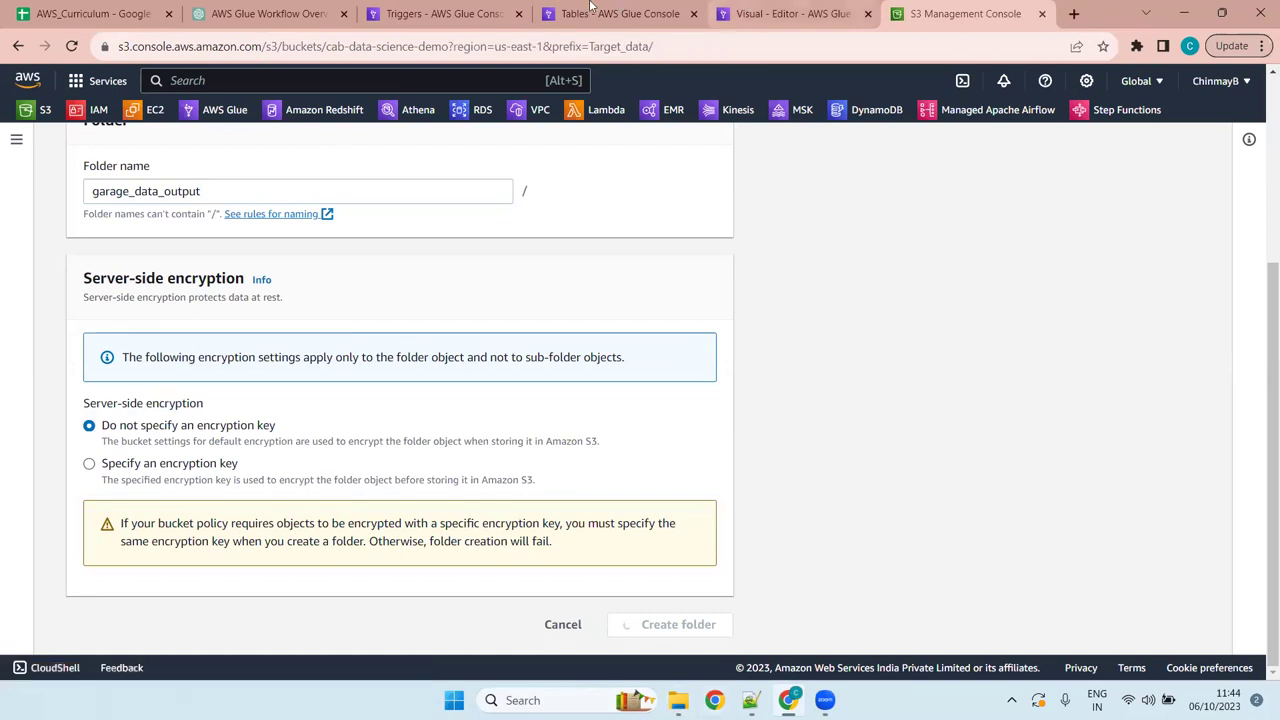
Back in the Glue job editor, refresh the Target_data/ listing and choose the garage_data_output/ folder as the S3 target location
click(590, 8)
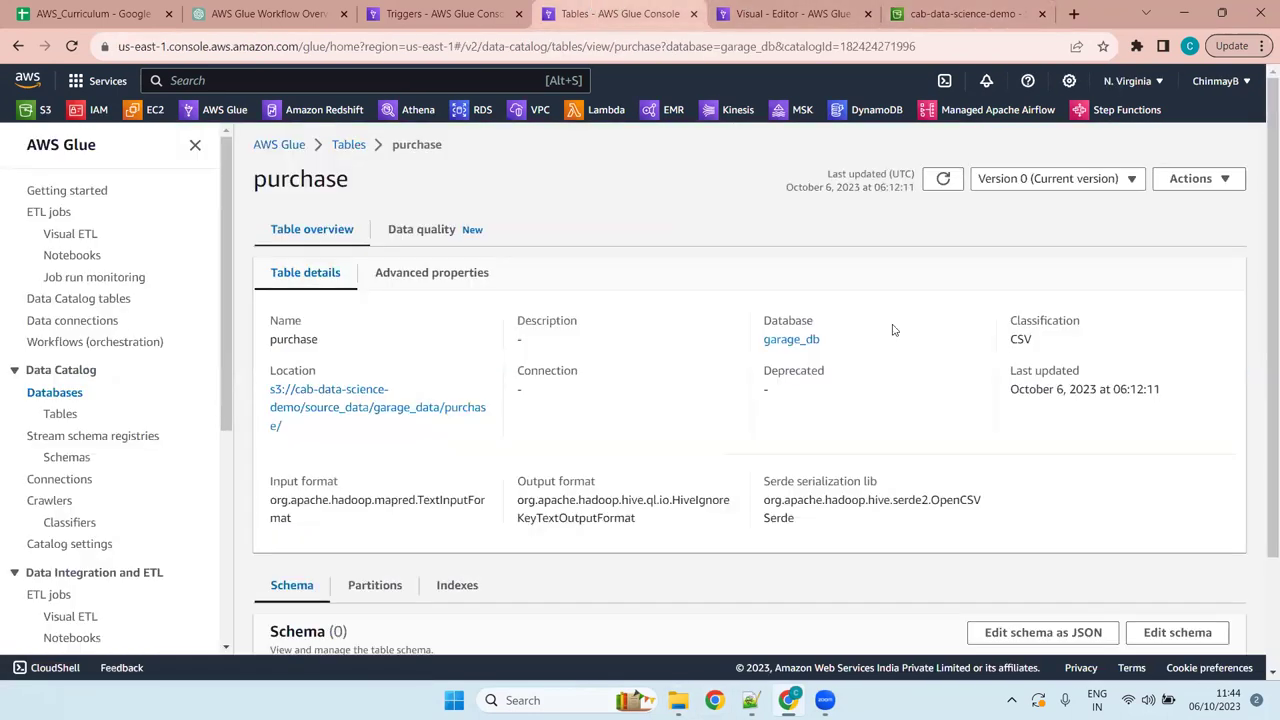
click(728, 9)
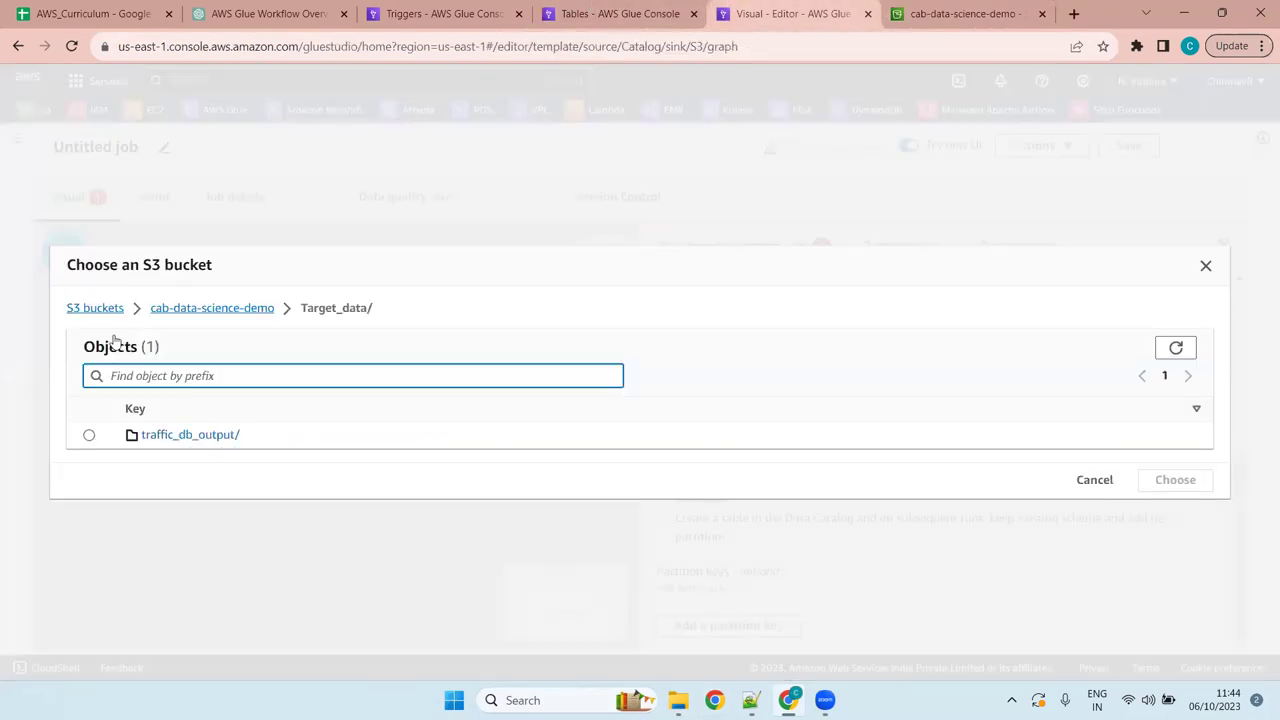
click(1178, 348)
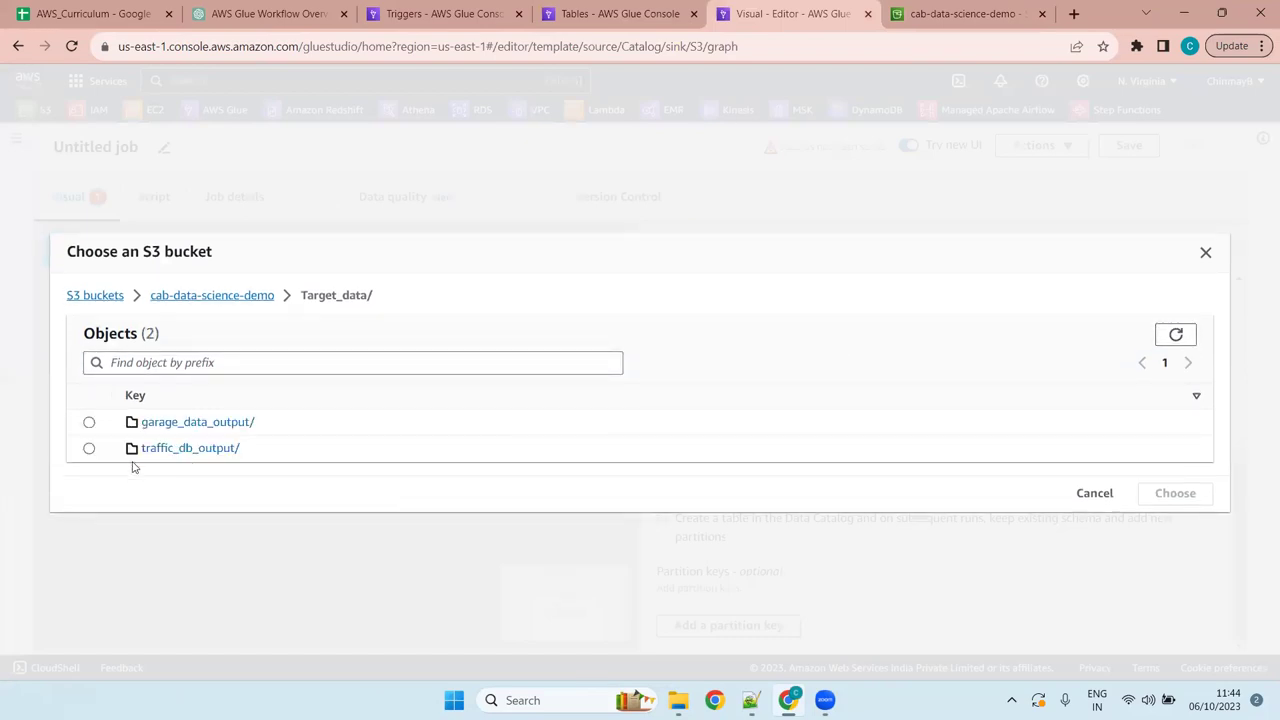
click(188, 422)
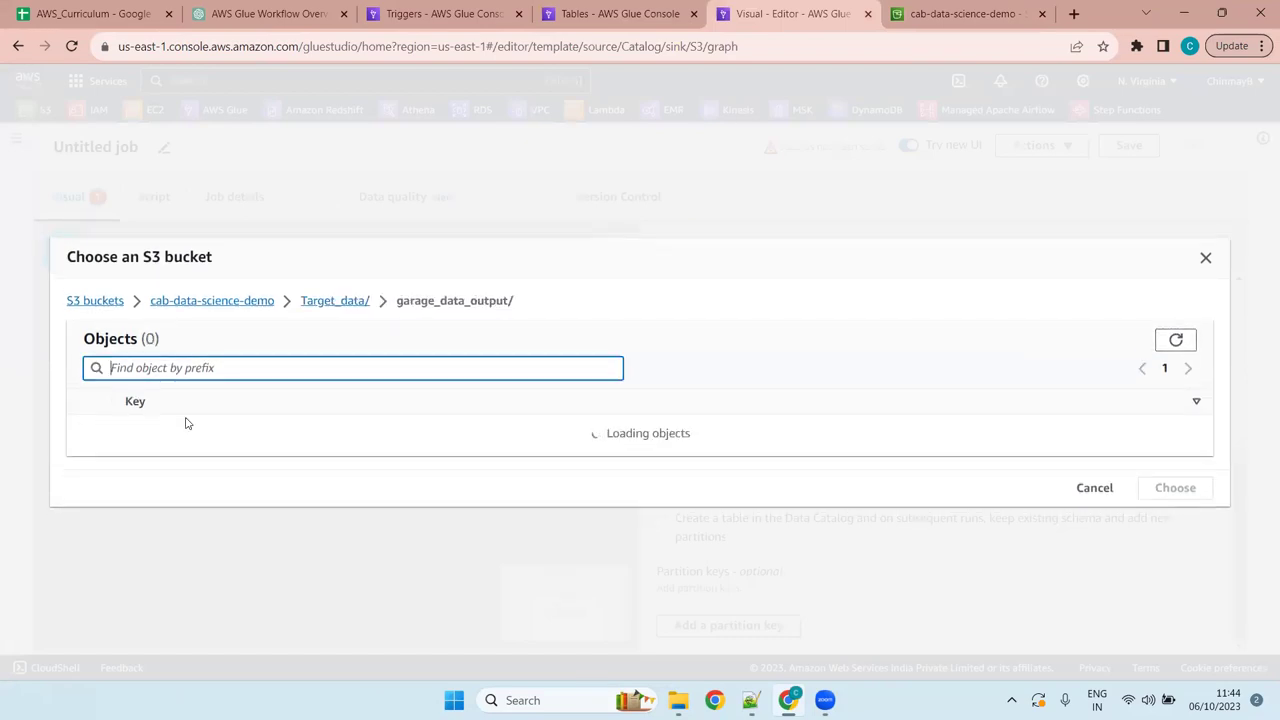
click(340, 301)
click(89, 422)
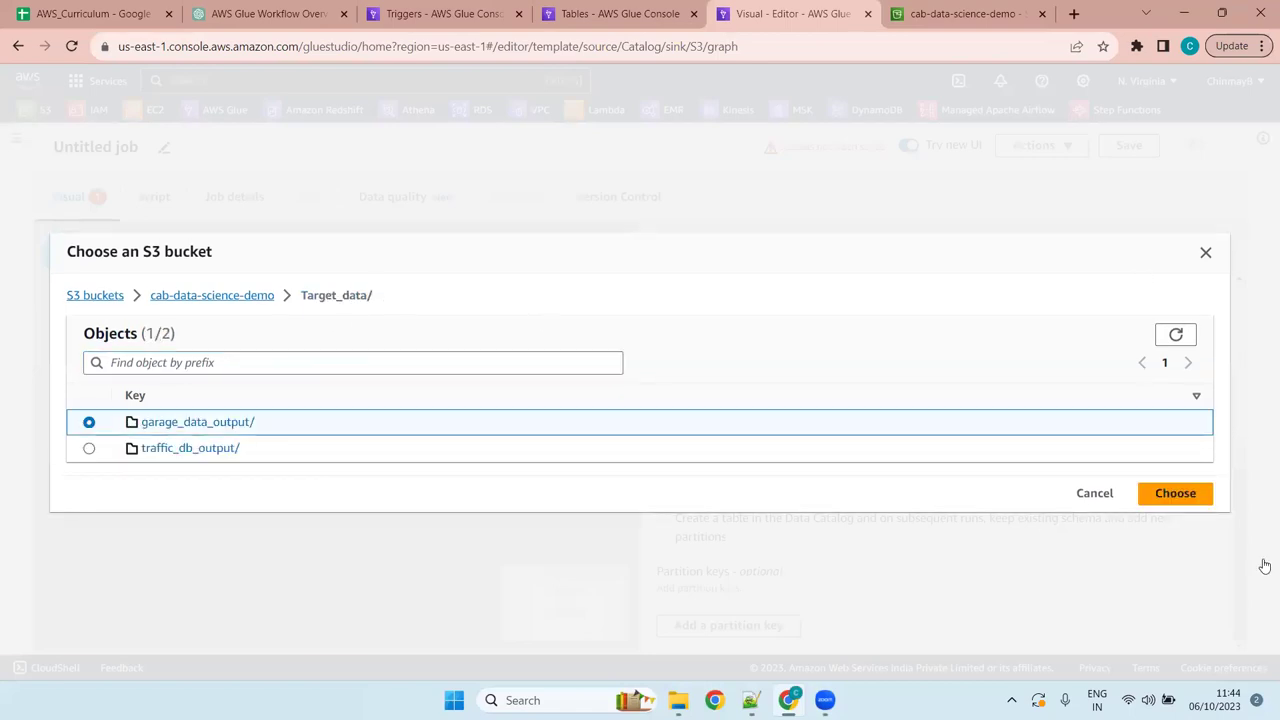
click(1169, 500)
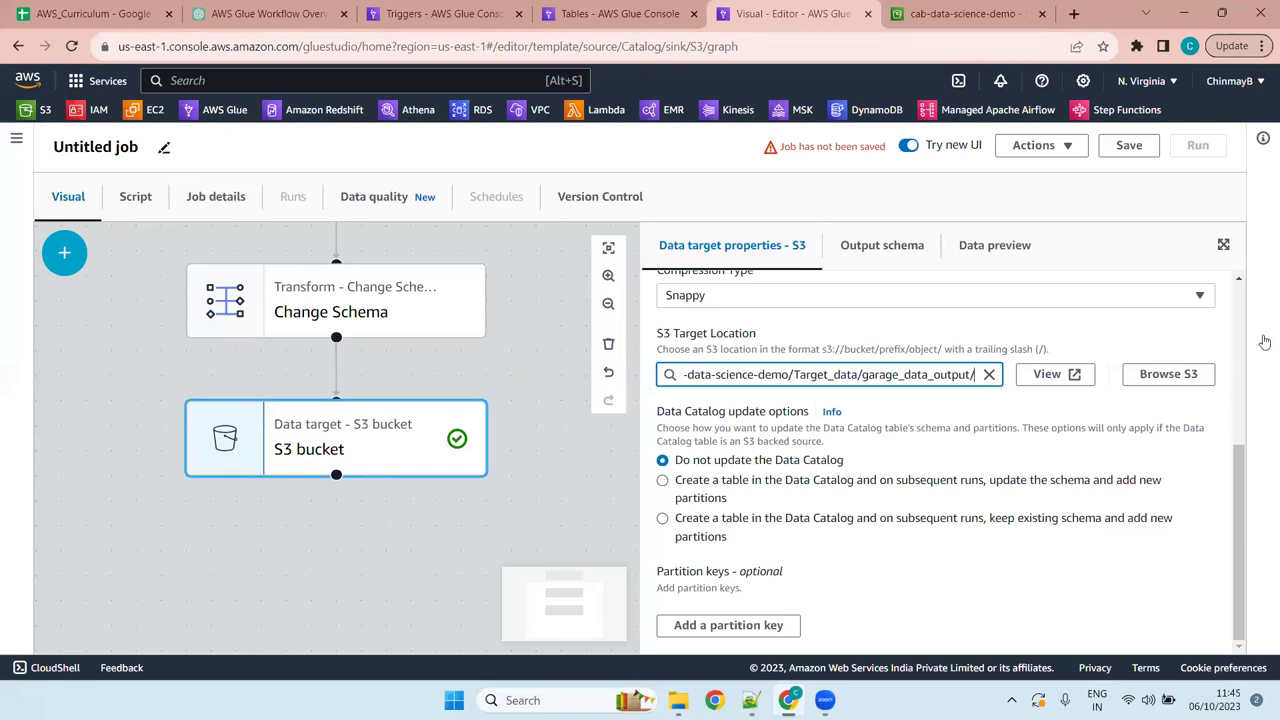
Review the S3 bucket target's properties, along with the Change Schema transform's mapping and output schema
click(1237, 486)
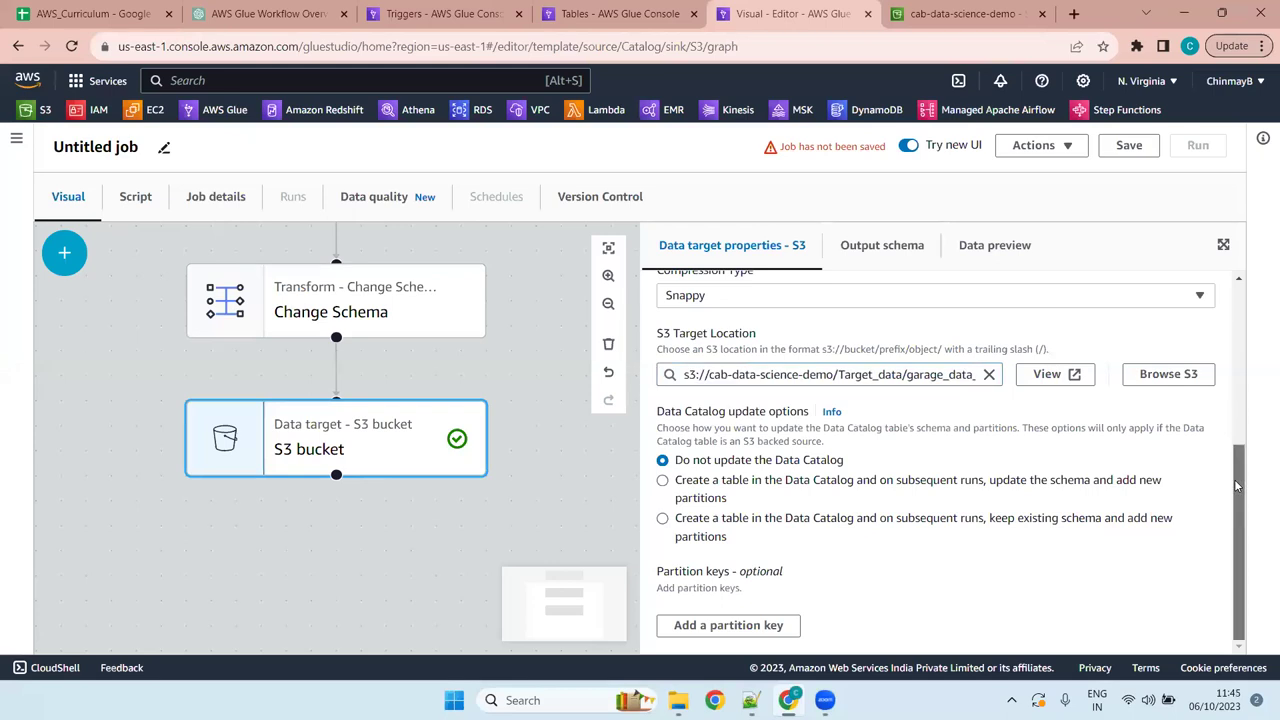
drag(1250, 445, 1246, 286)
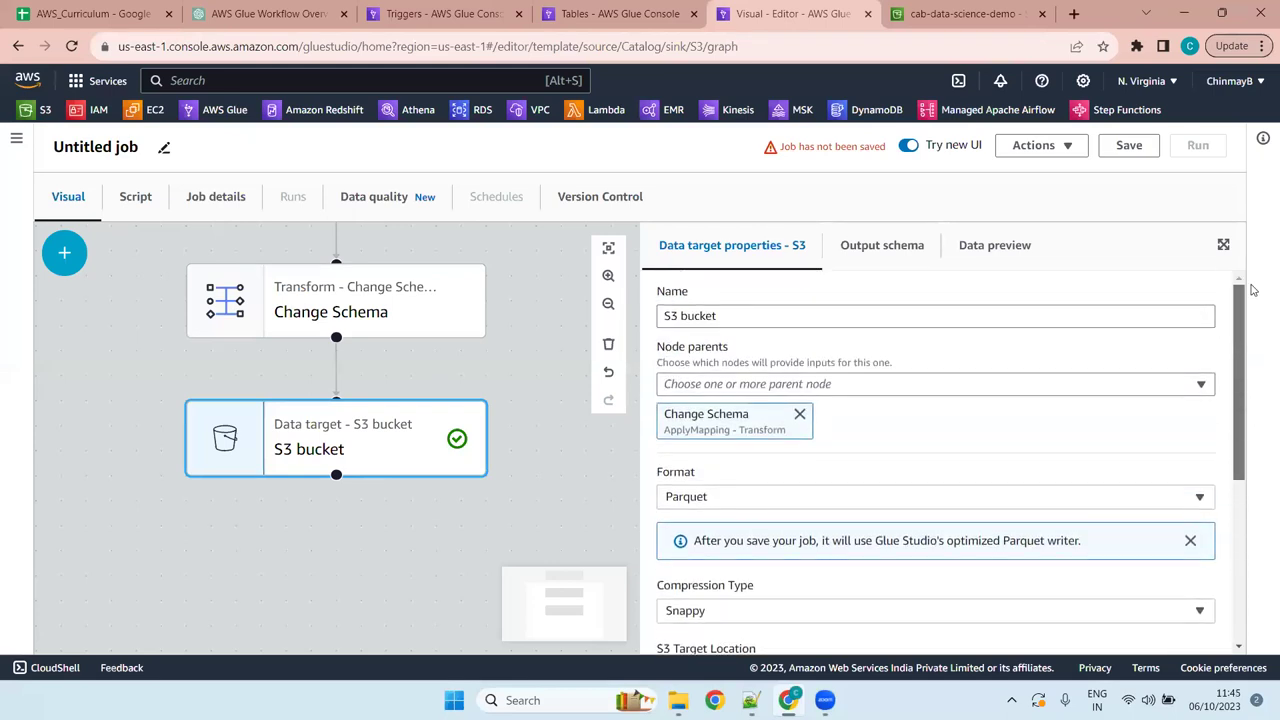
click(385, 290)
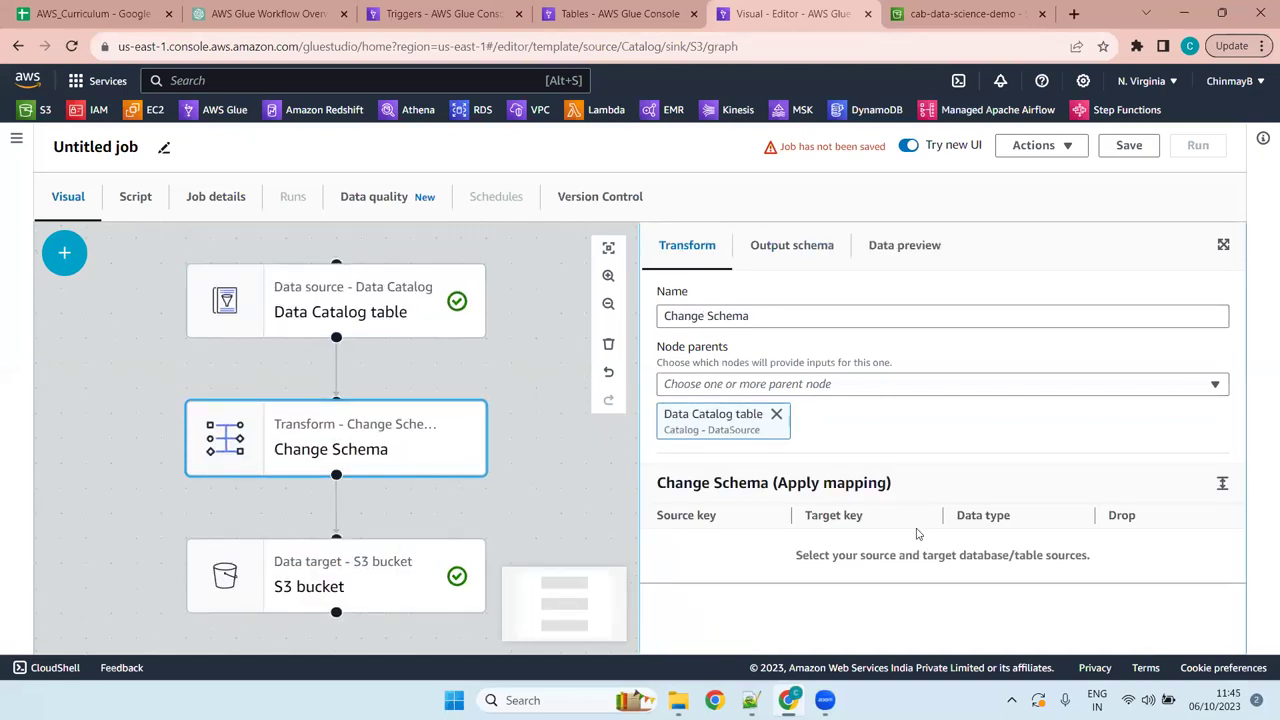
click(780, 248)
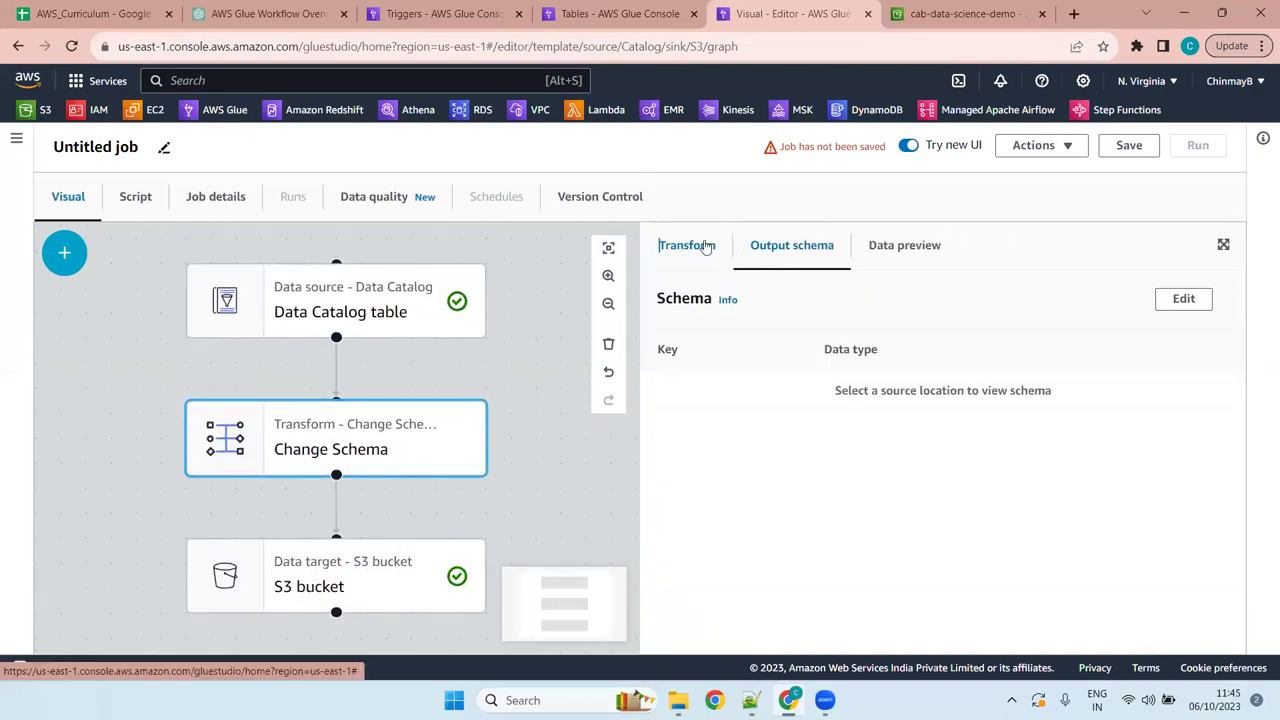
click(672, 246)
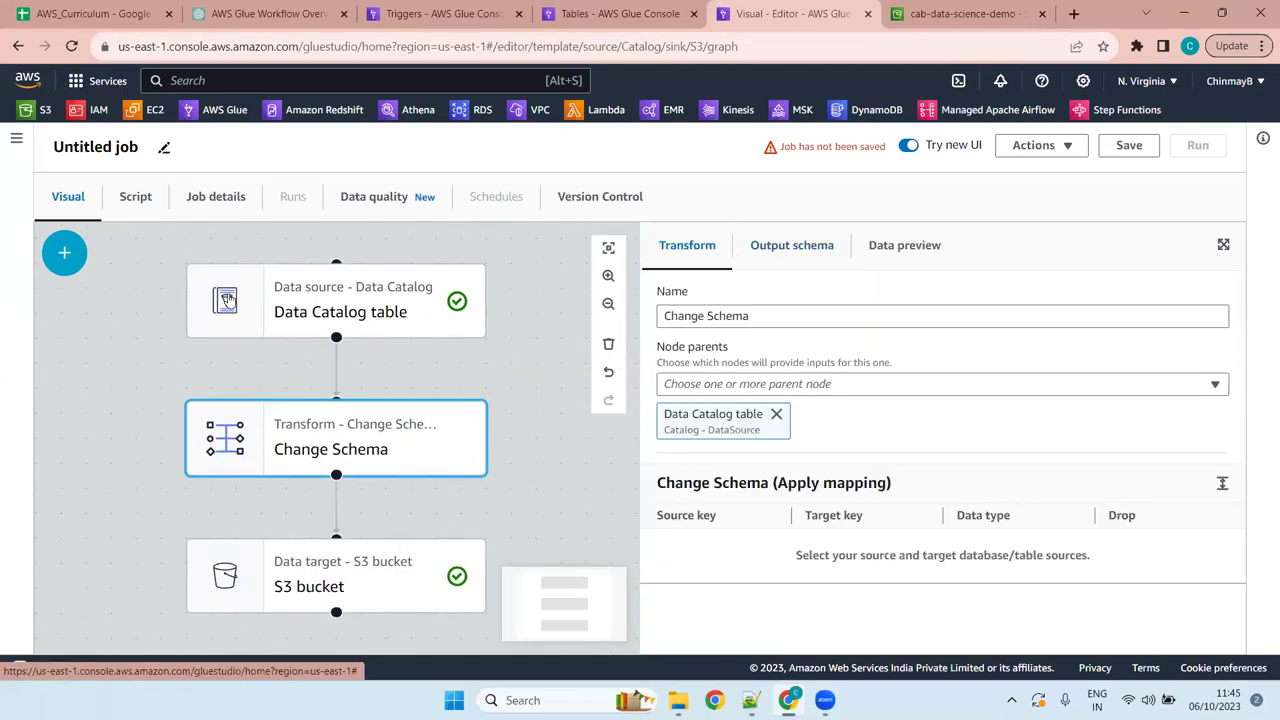
In the job details, name the job employee_schema_conversion
click(218, 204)
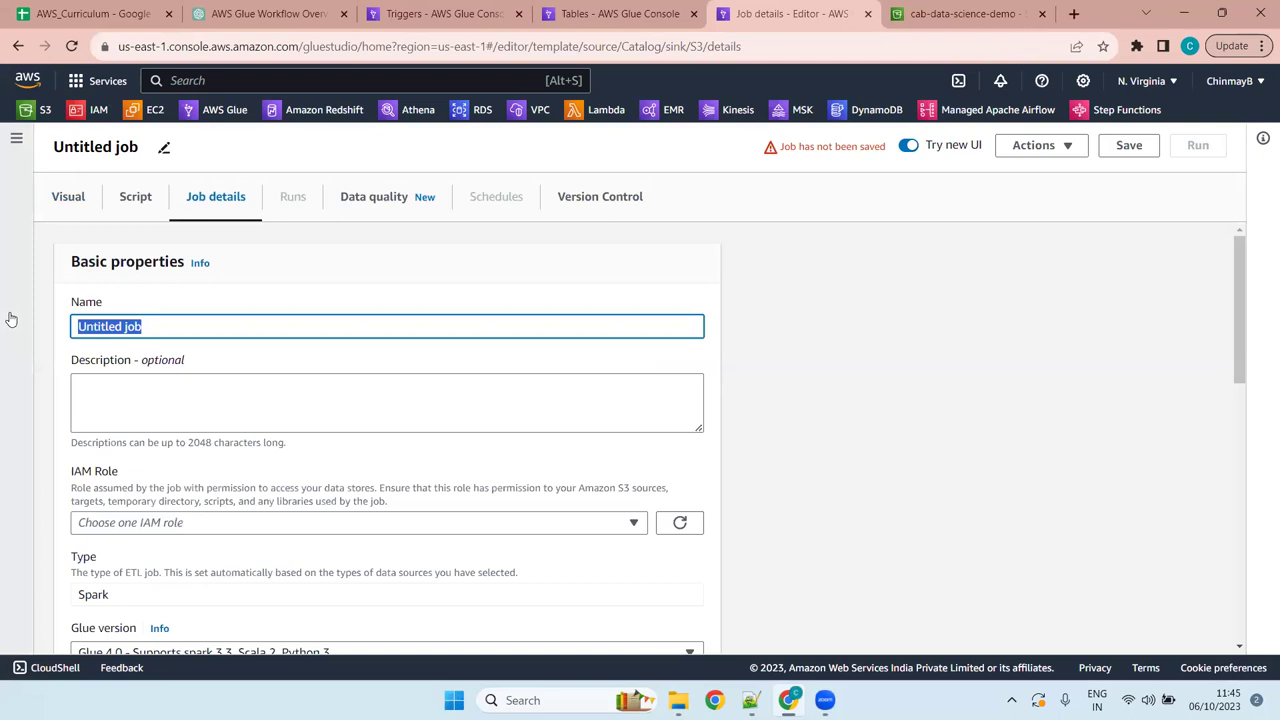
text(emloyee)
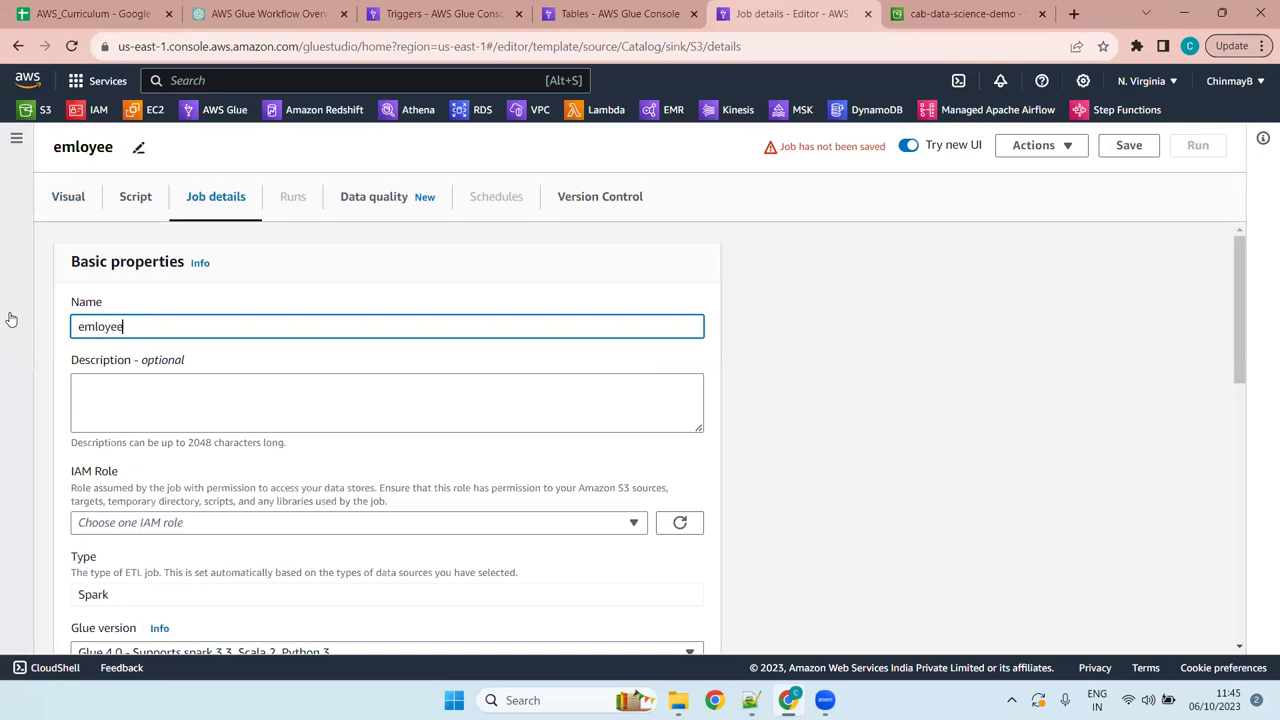
key(Left)
key(Left)
text(p)
key(Right)
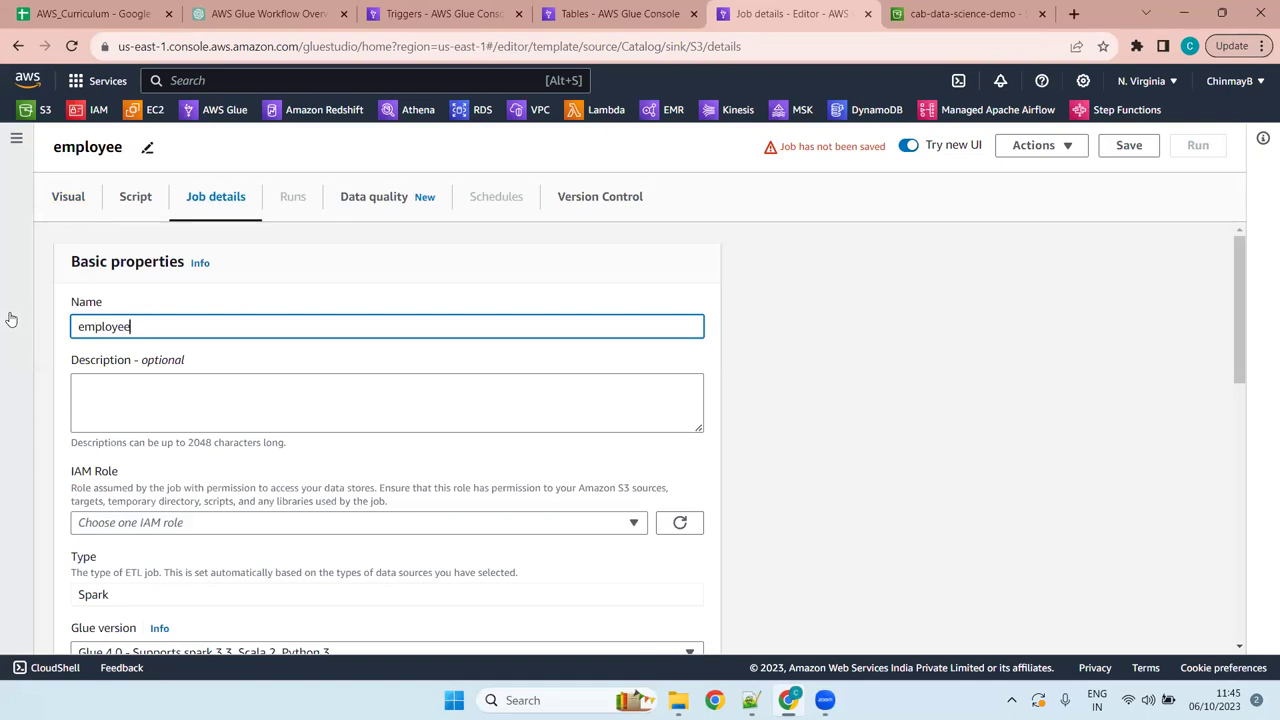
text(_schema_co)
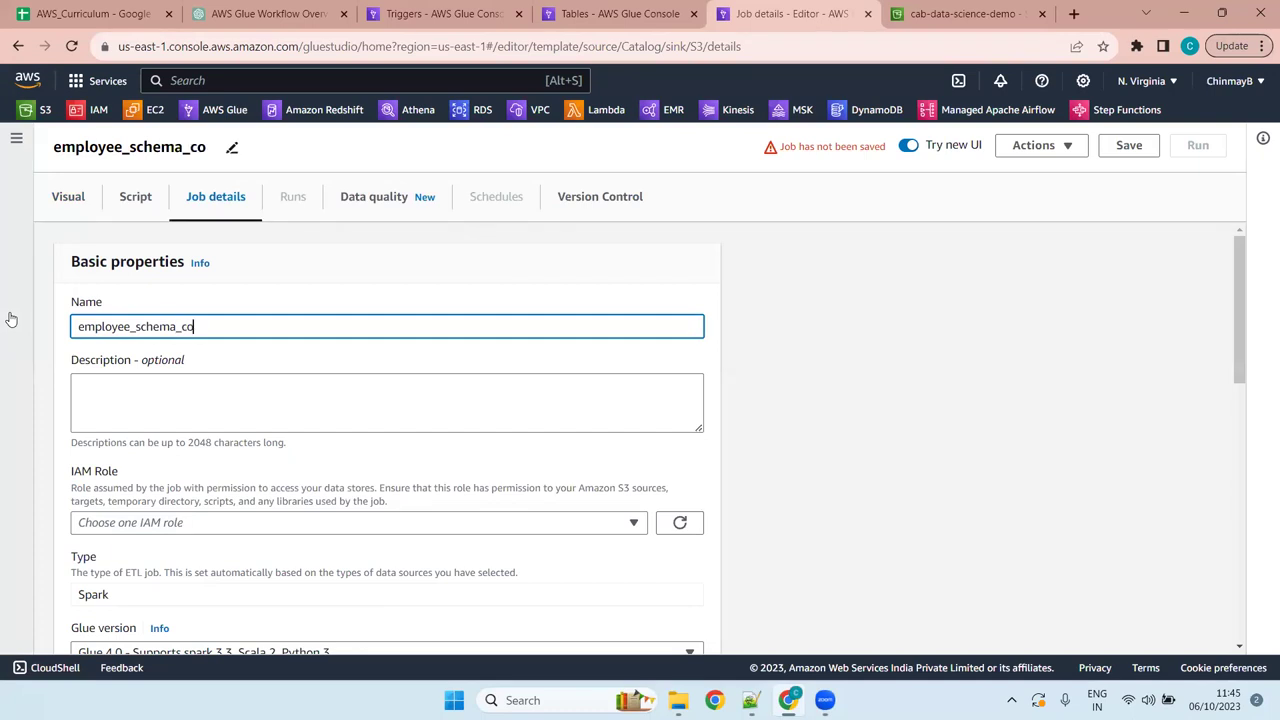
text(nversion)
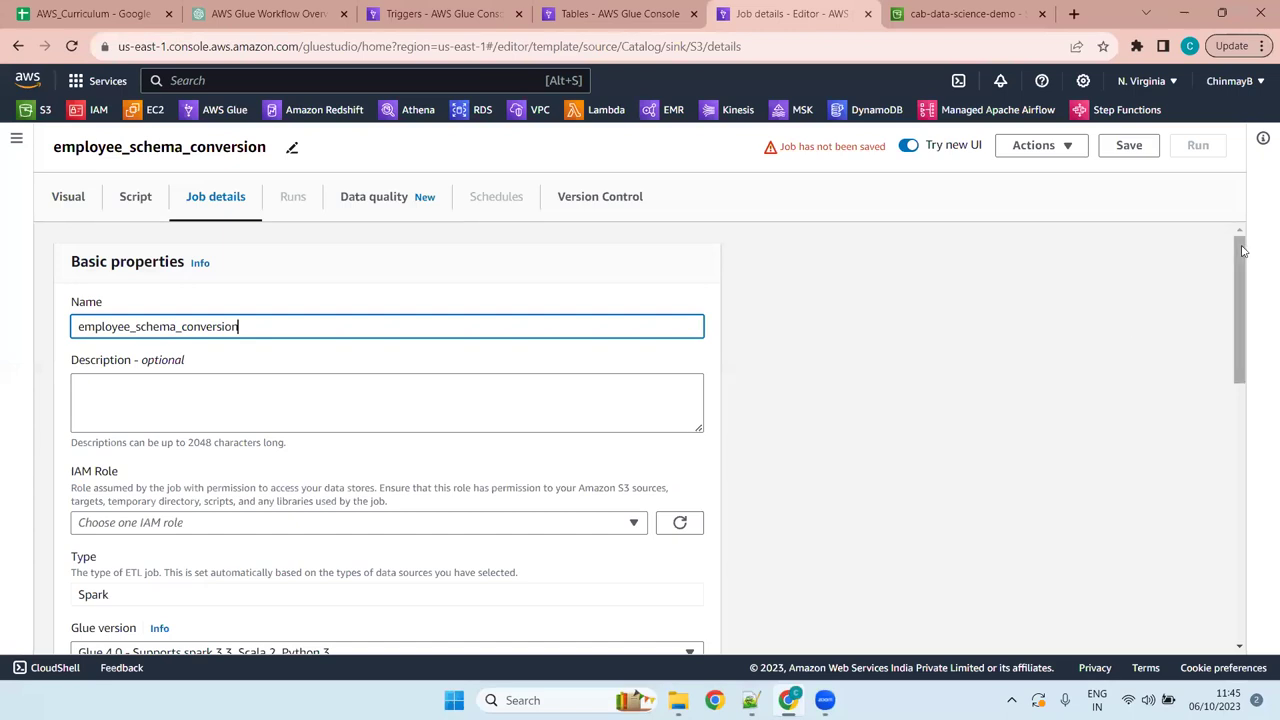
Assign the IAM role AWSGlueServiceRole-crawlS3 to the job
scroll(1240, 275, down, 1)
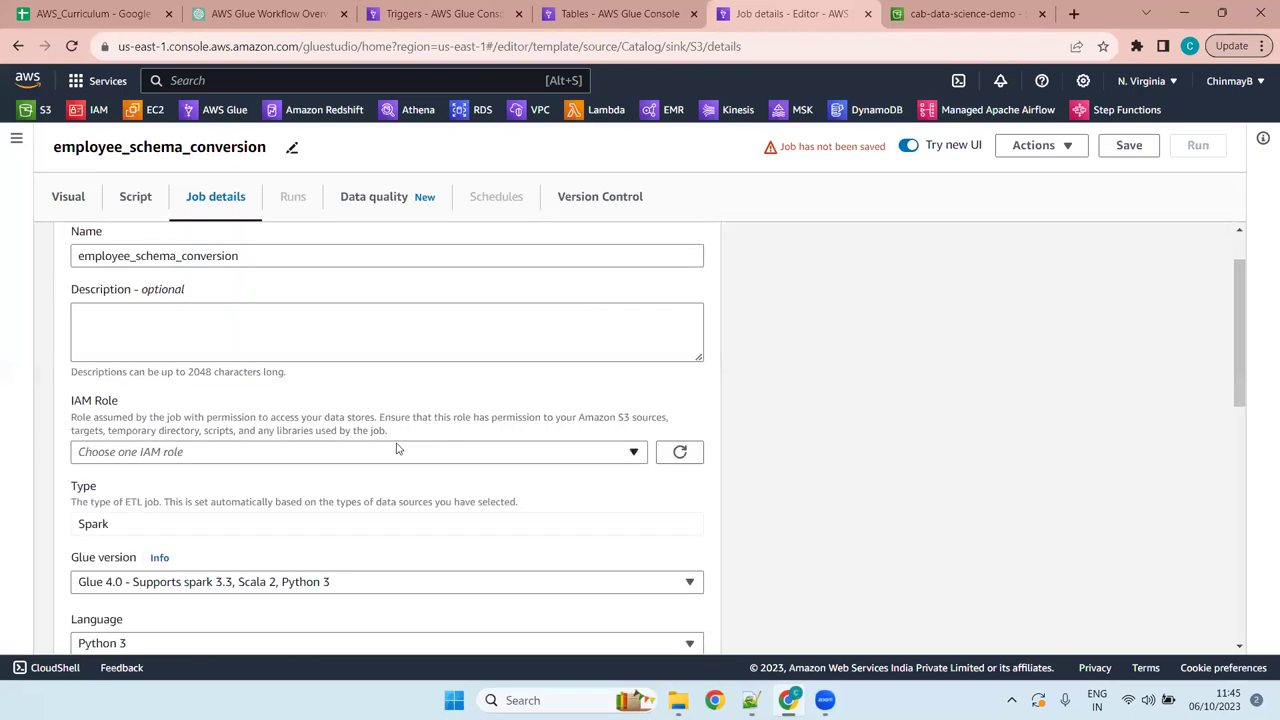
click(398, 449)
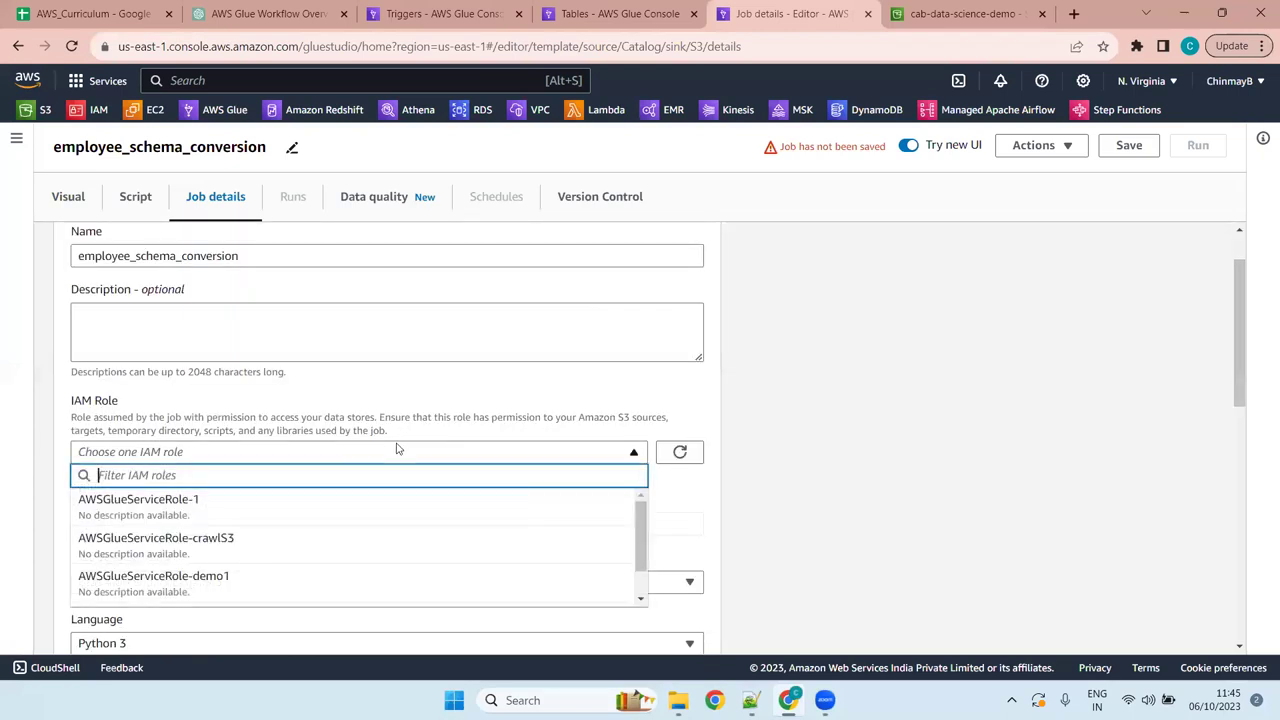
click(362, 552)
Set the job's requested number of workers to 4
scroll(600, 447, down, 4)
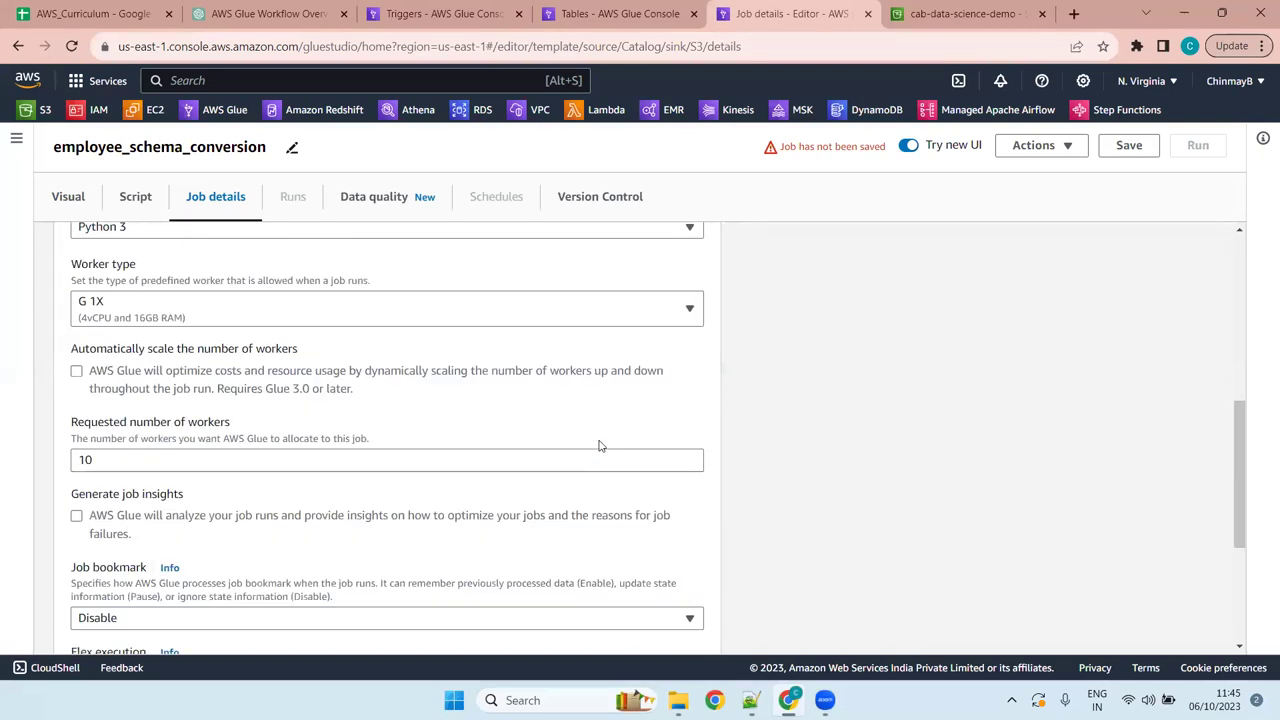
click(128, 462)
key(ctrl+a)
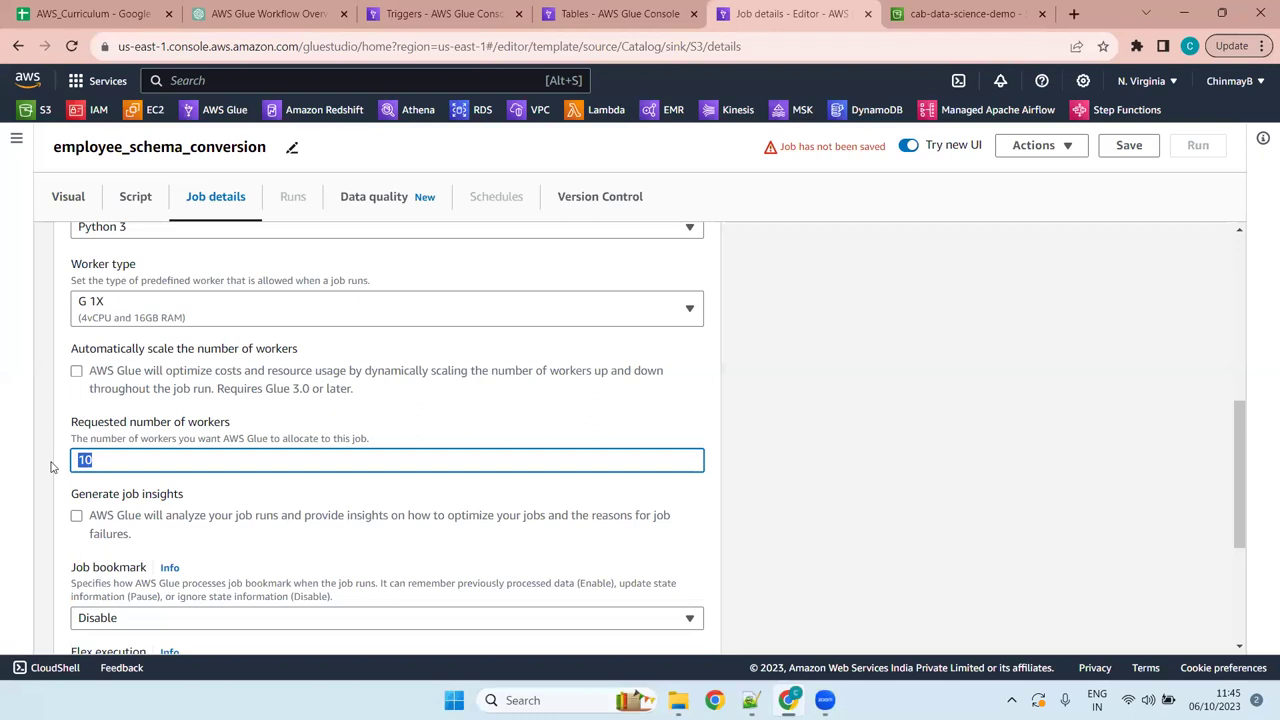
text(4)
Change the job's requested number of workers to 2
click(1239, 475)
drag(1239, 475, 1239, 525)
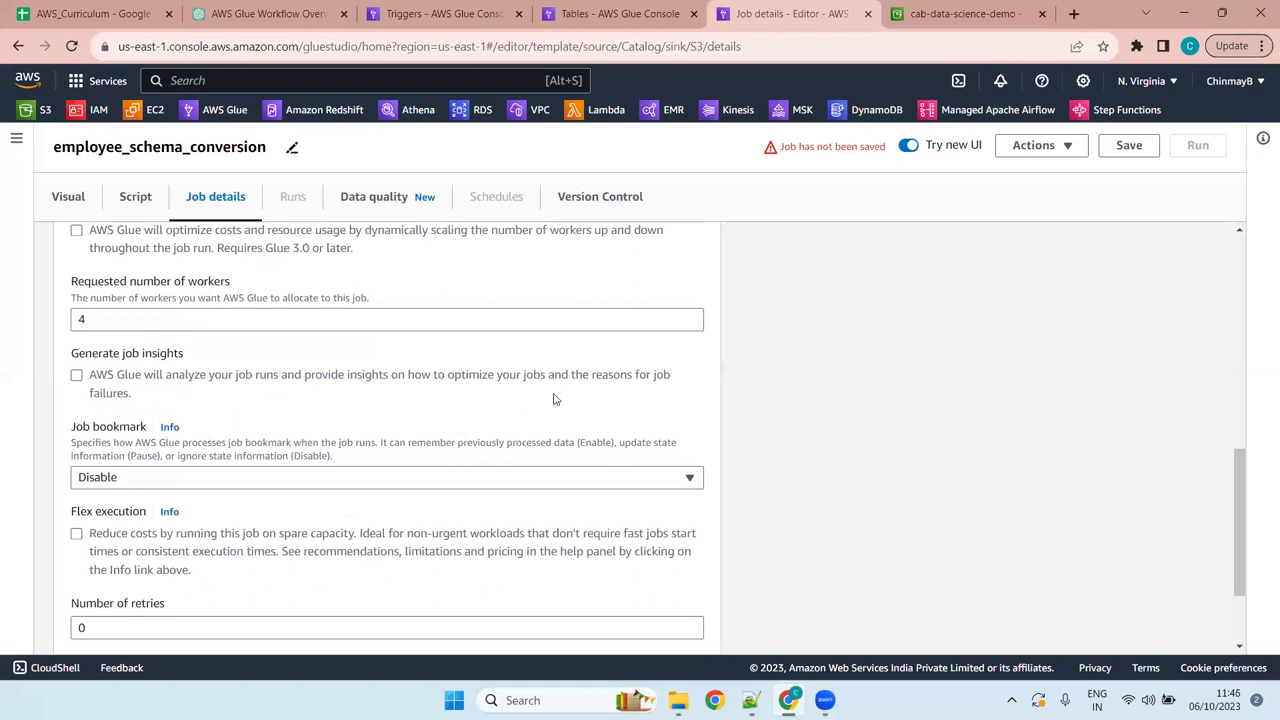
drag(1236, 508, 1236, 524)
drag(95, 272, 27, 270)
text(2)
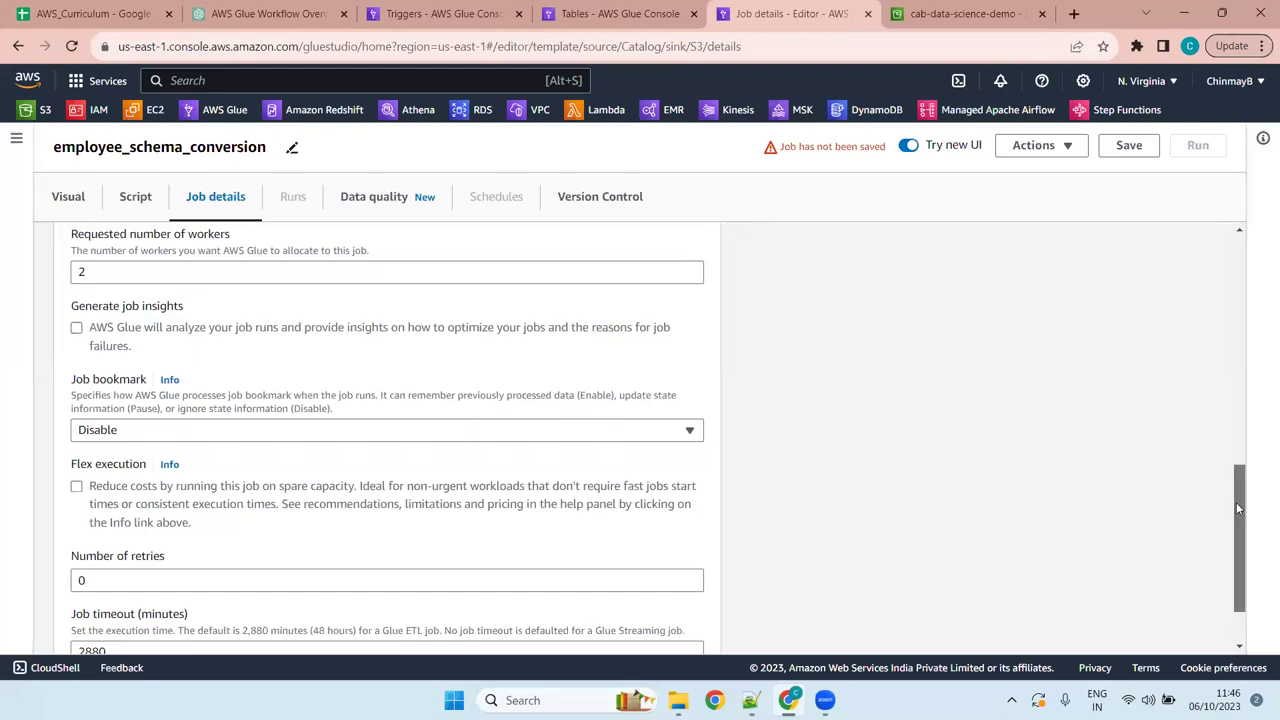
Check the remaining job properties, save the job and dismiss the update notification
scroll(1237, 506, down, 2)
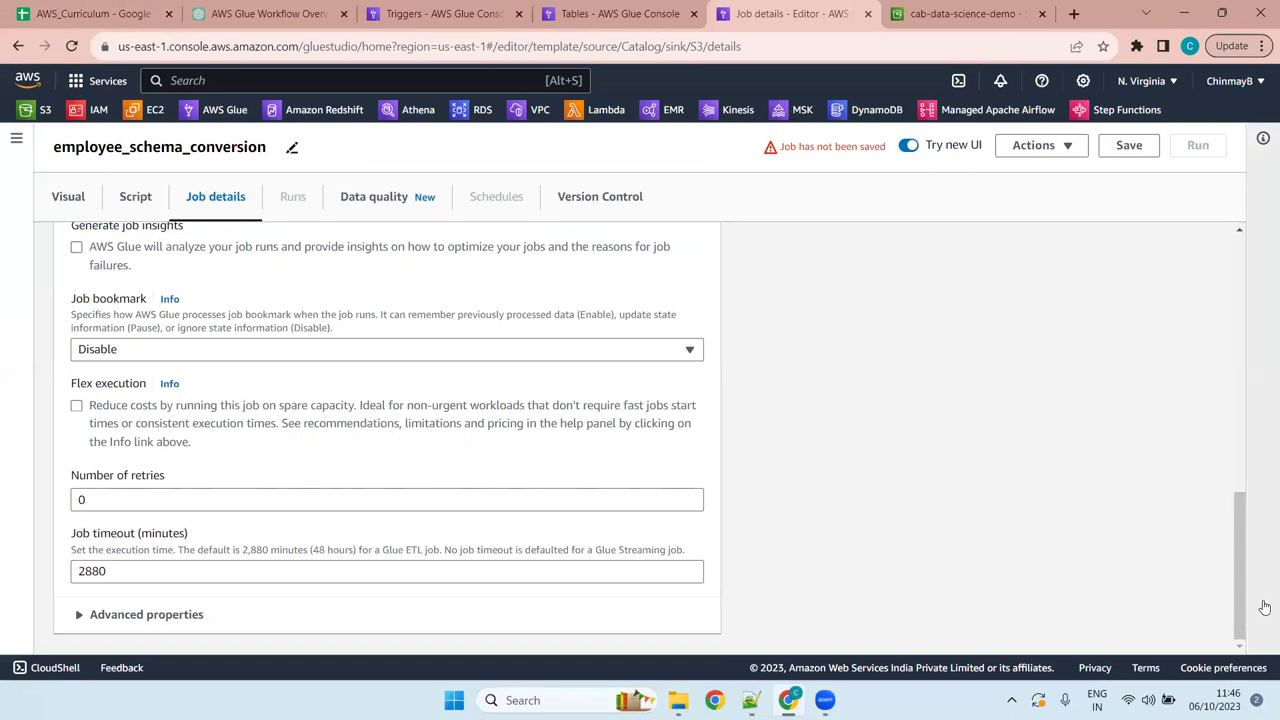
drag(1243, 571, 1240, 300)
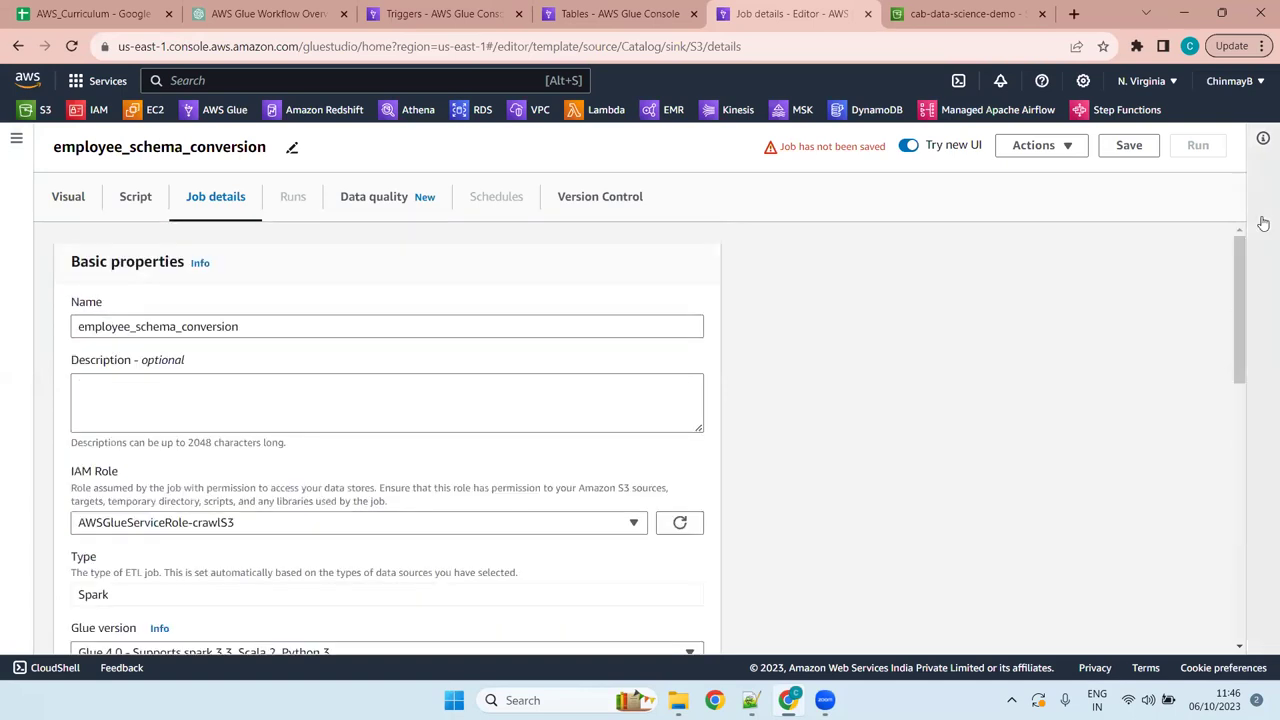
click(1130, 146)
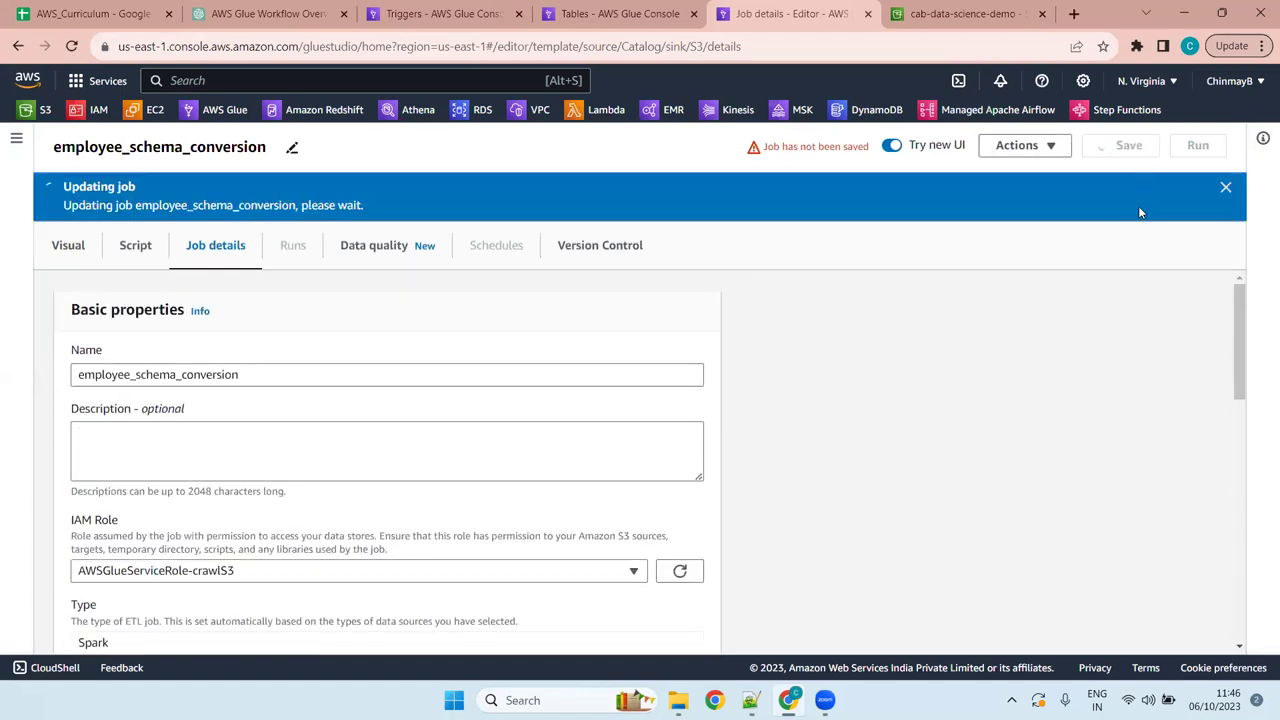
click(1226, 188)
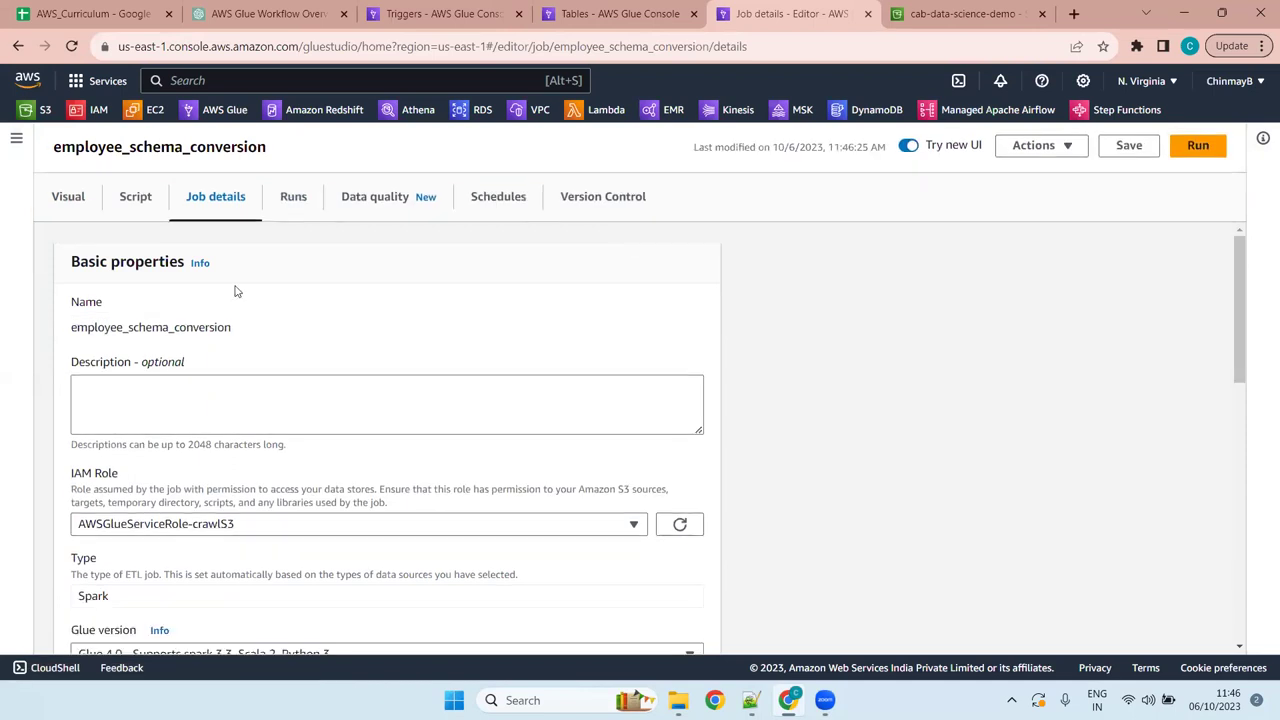
Open job run monitoring and examine the run summary, the job runs list, the type breakdowns and the runs timeline
click(16, 137)
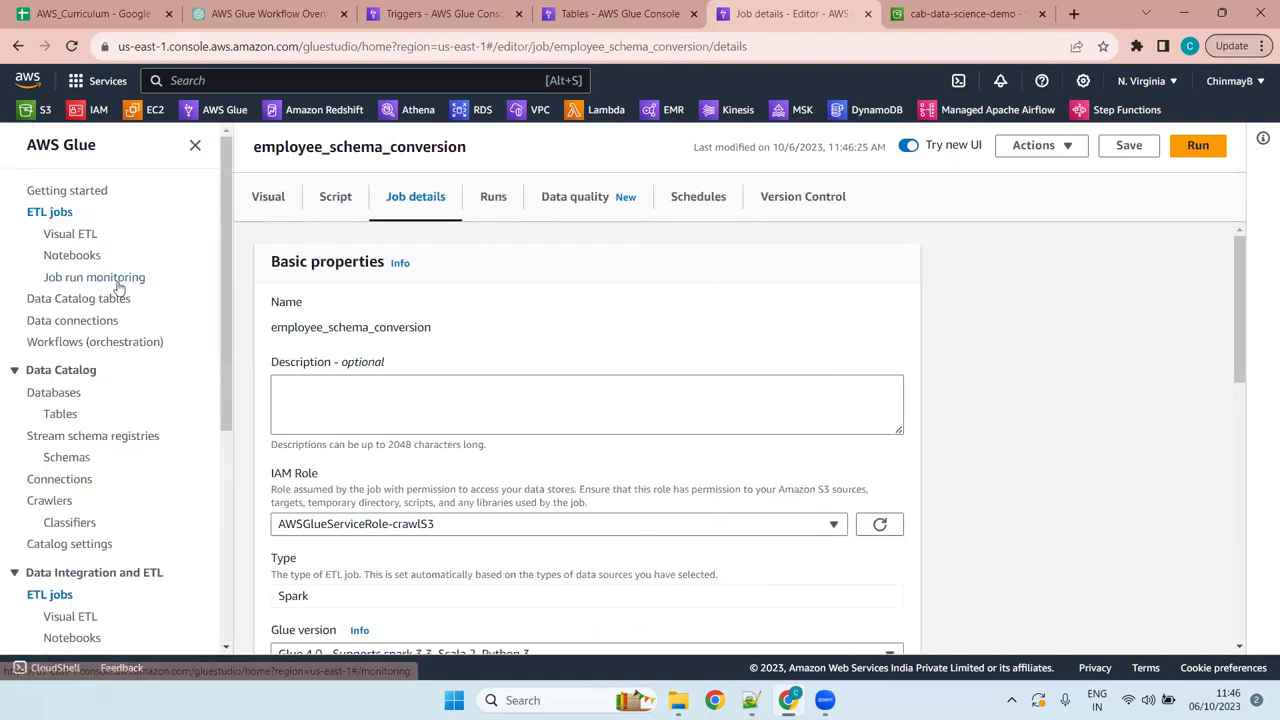
click(110, 278)
scroll(648, 521, down, 10)
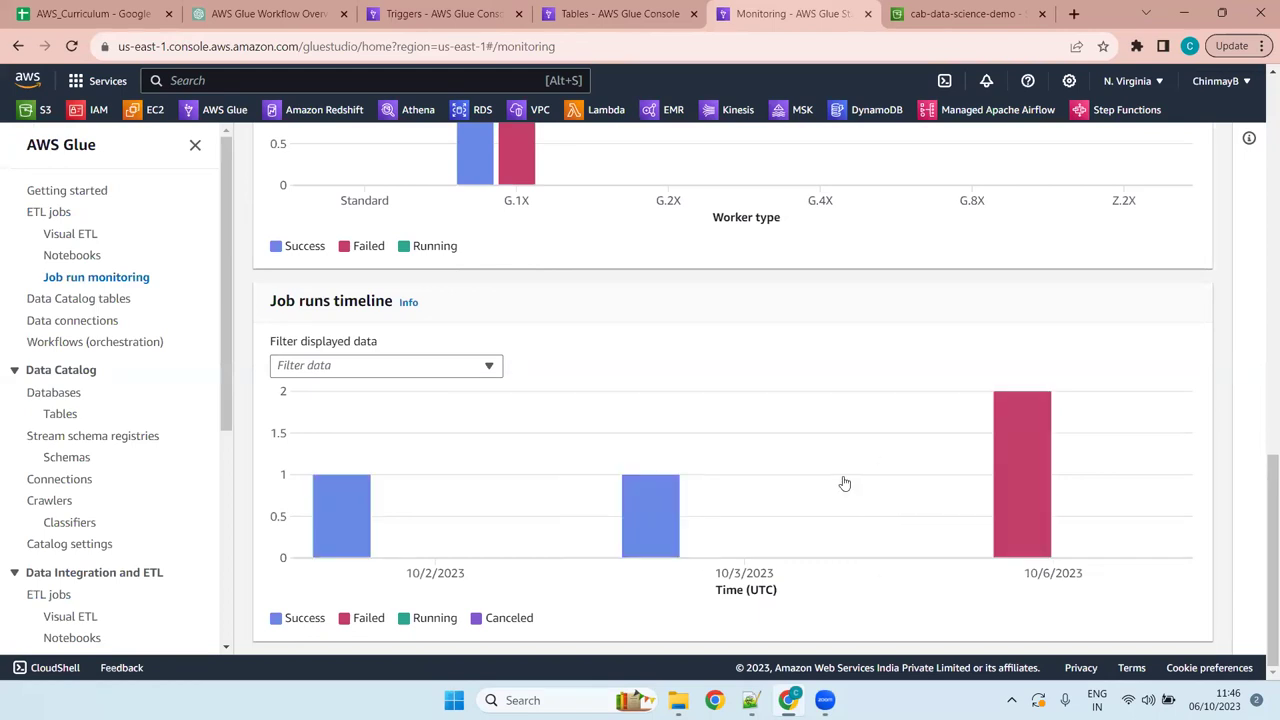
scroll(846, 483, up, 1)
scroll(846, 483, up, 10)
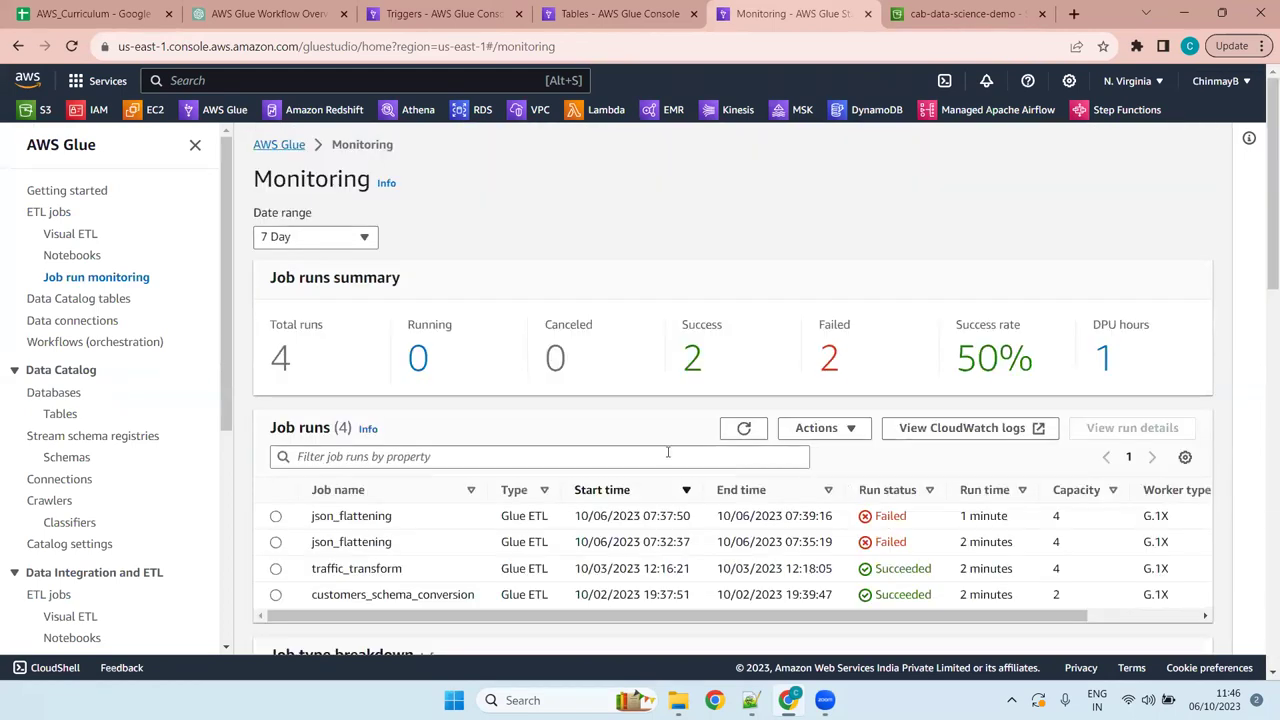
scroll(474, 491, down, 6)
scroll(474, 491, up, 6)
scroll(474, 493, down, 4)
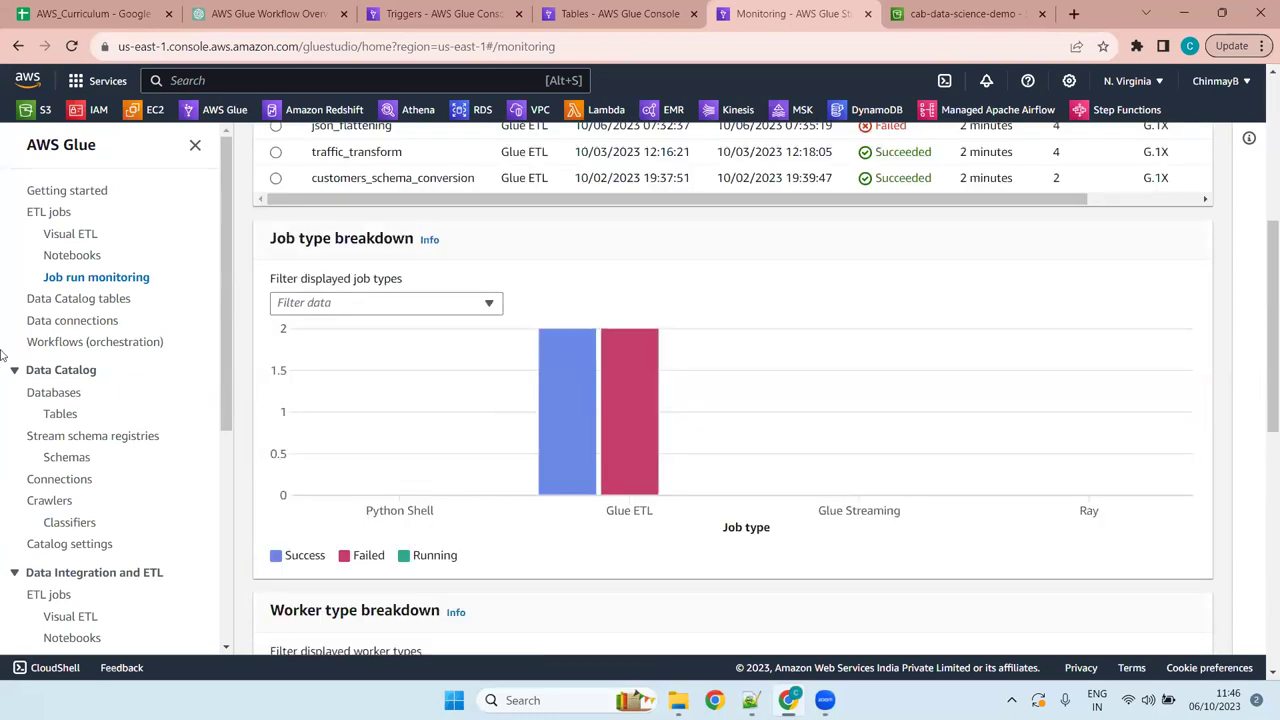
Open the existing customers_schema_conversion job from the ETL jobs list
click(58, 214)
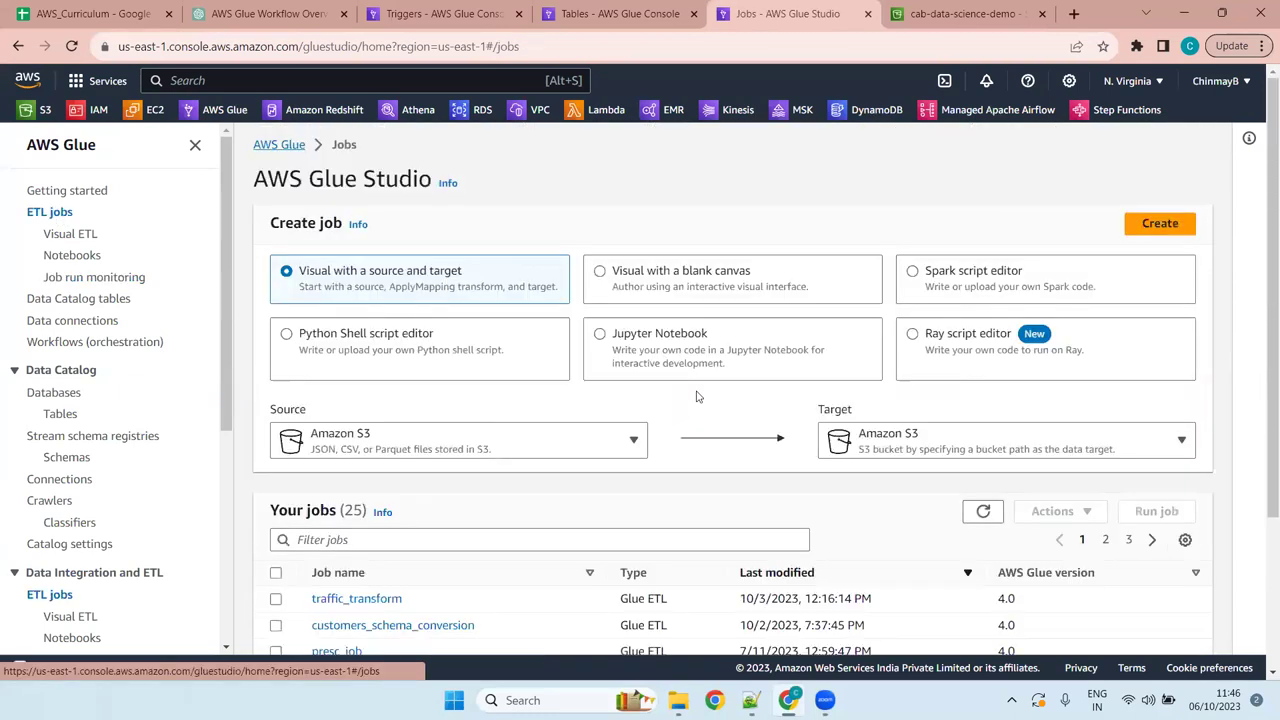
scroll(745, 585, down, 2)
click(276, 418)
click(346, 420)
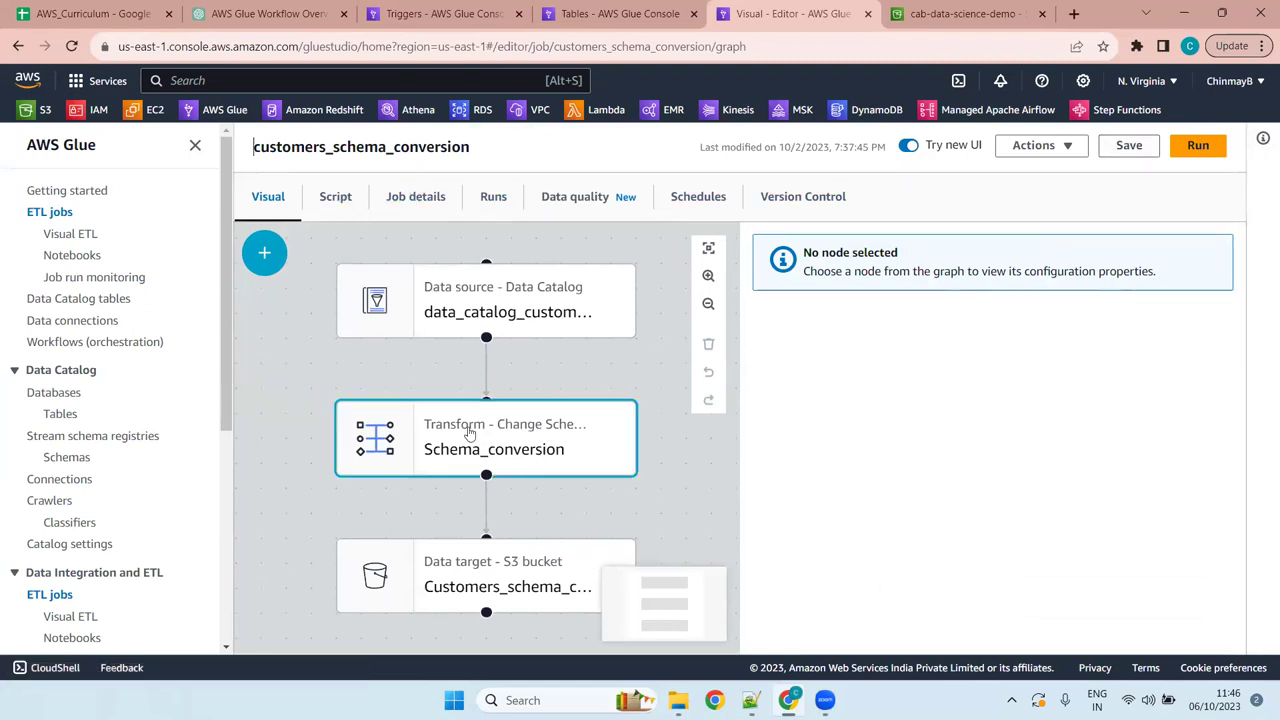
Set the S3 target location of the Customers_schema_conversion node to the Target_data/garage_data_output/ folder in the cab-data-science-demo bucket
click(512, 566)
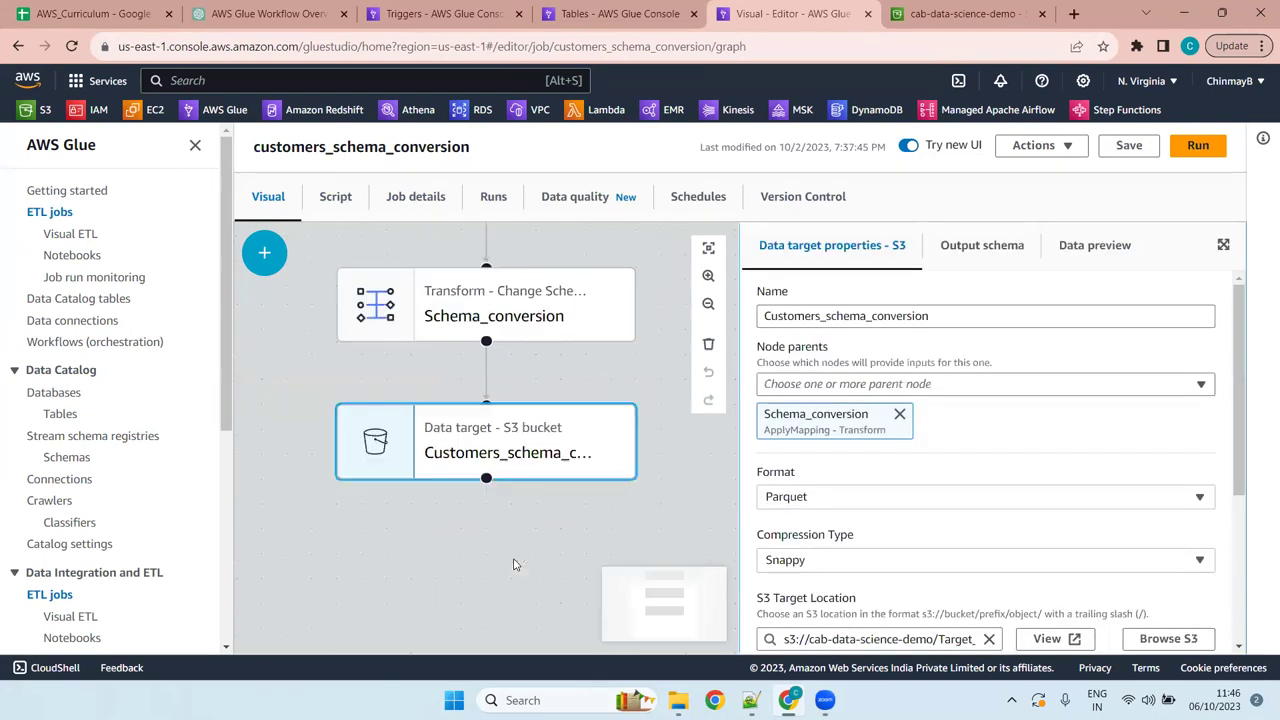
scroll(1137, 481, down, 3)
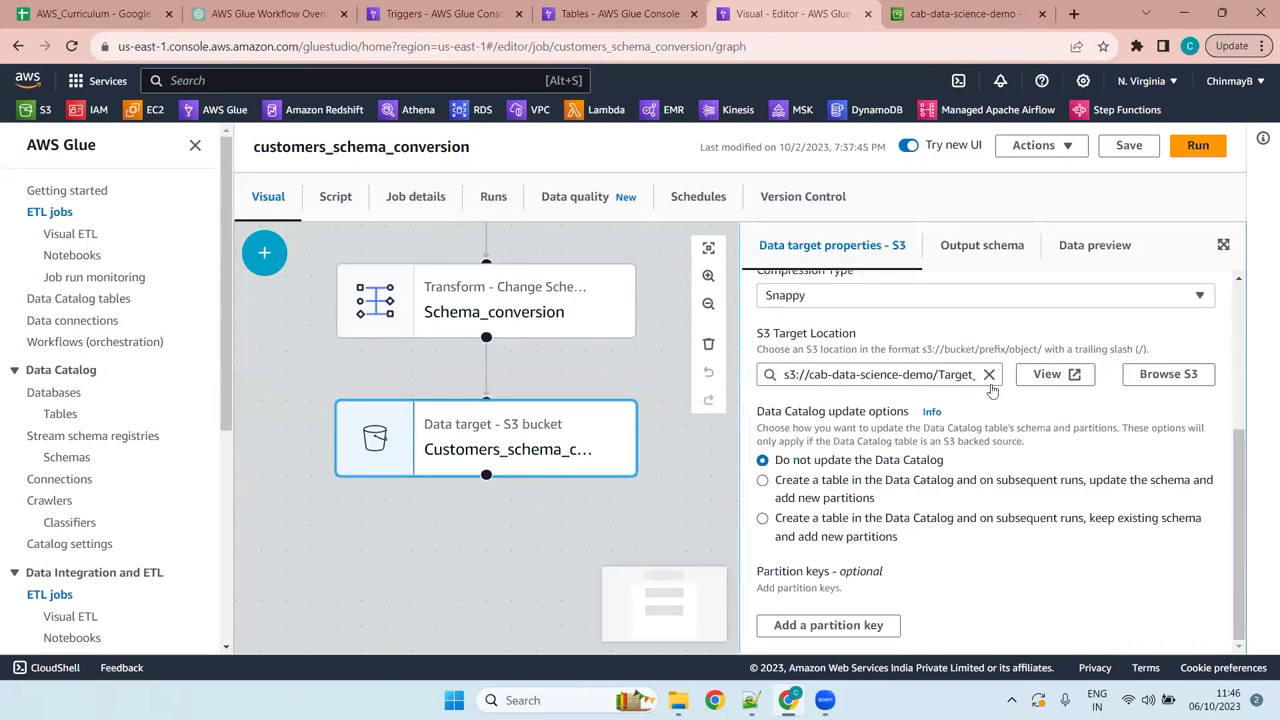
click(1162, 377)
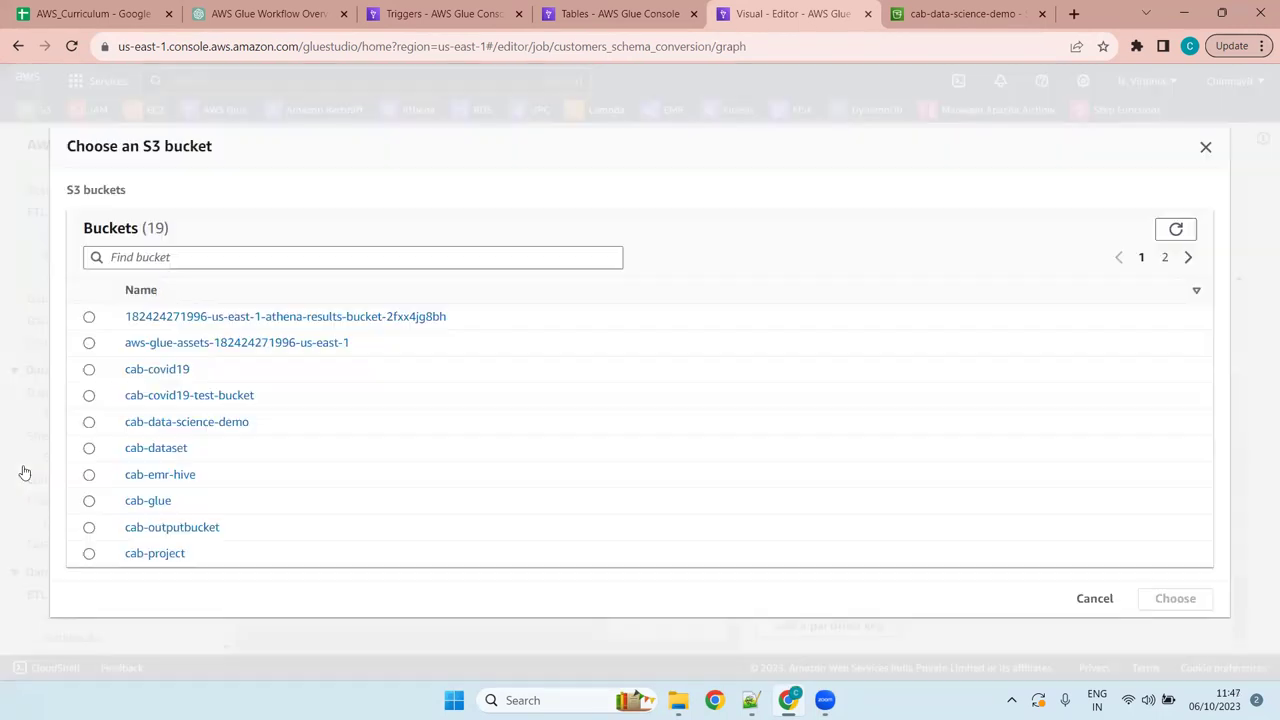
click(222, 425)
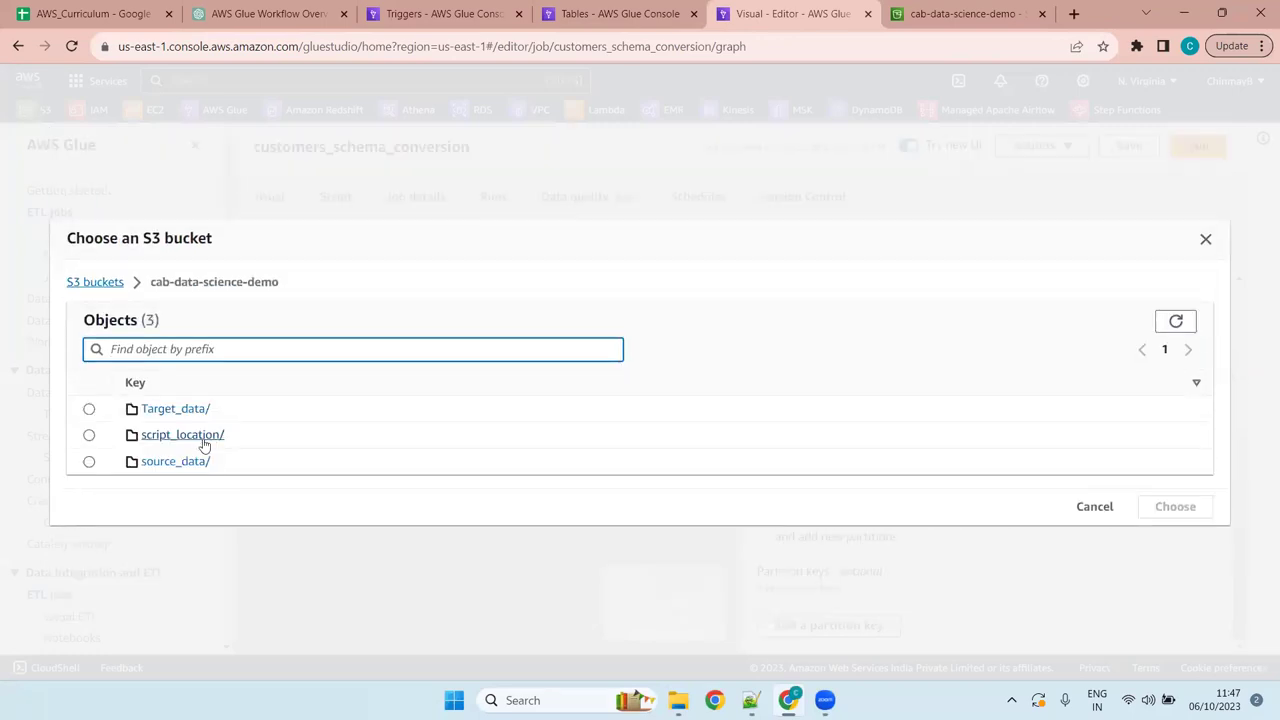
click(183, 409)
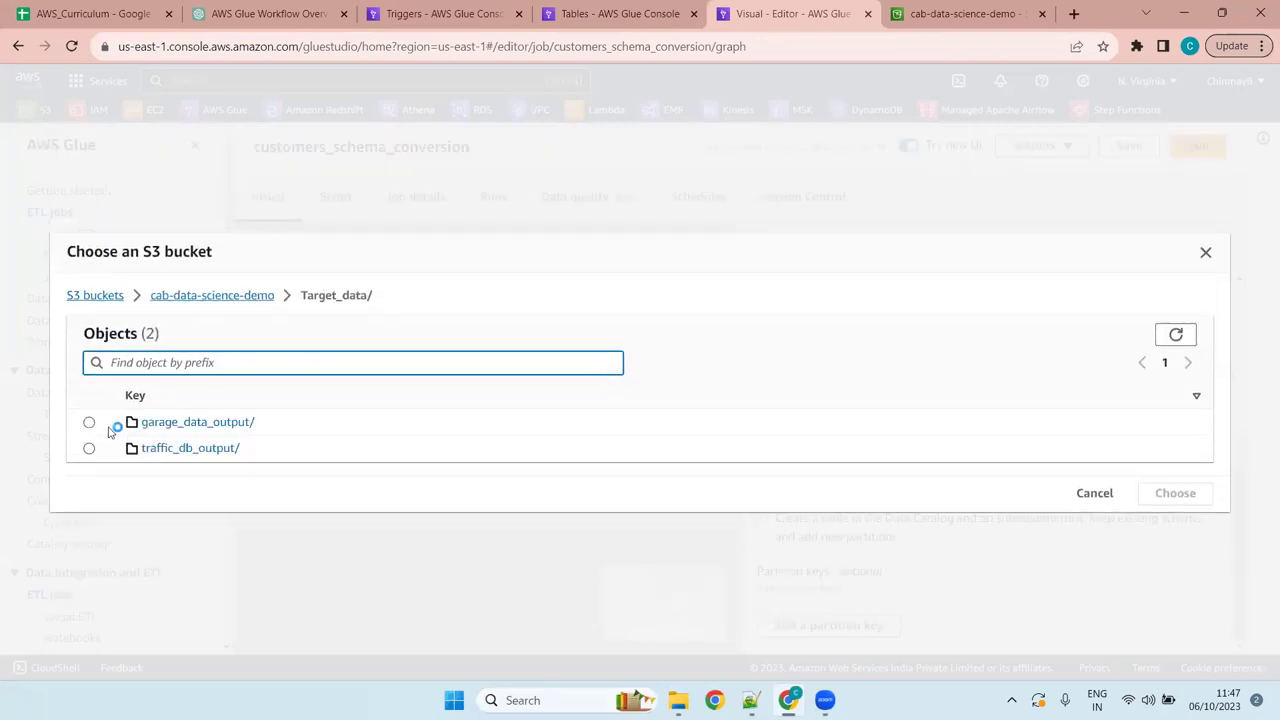
click(89, 422)
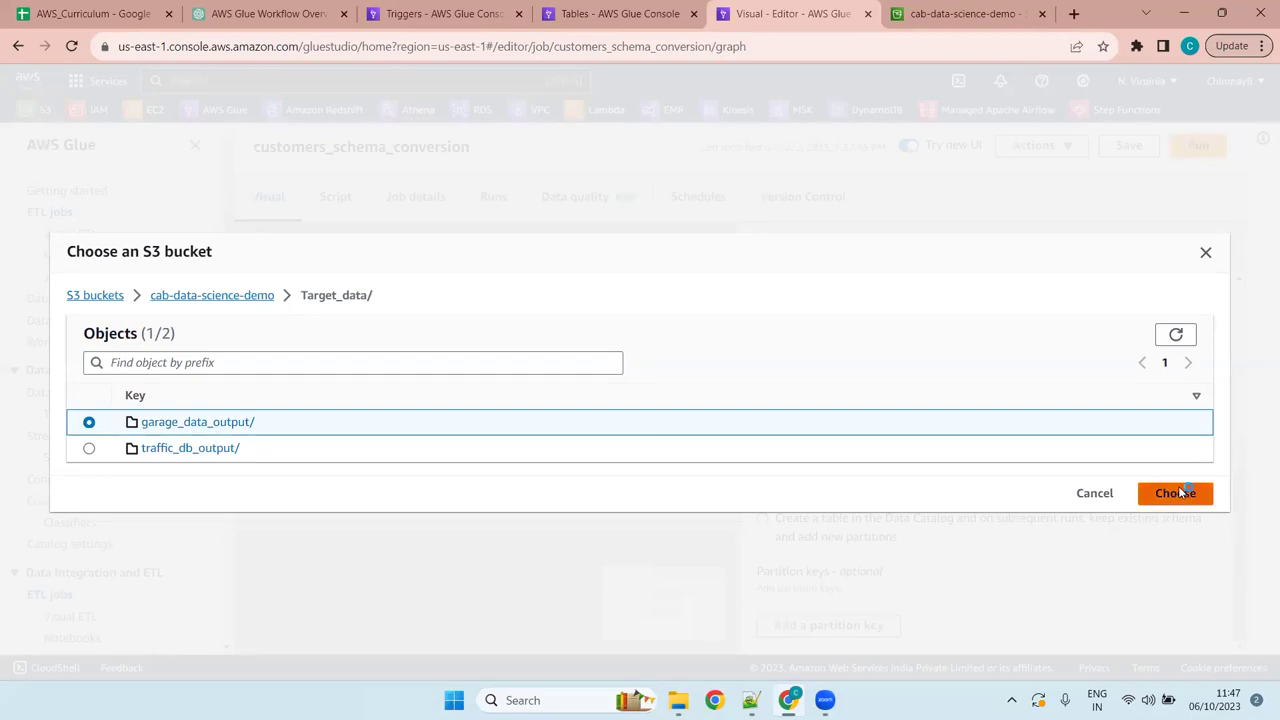
click(1175, 493)
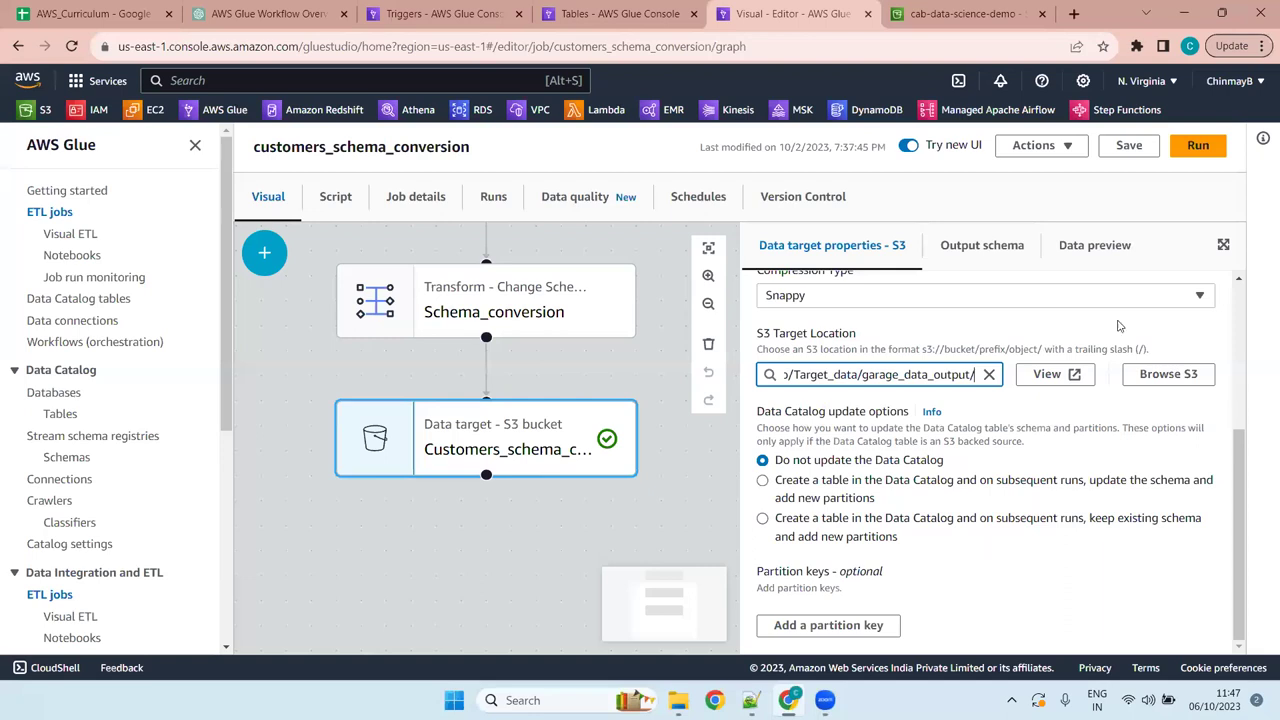
scroll(593, 394, up, 1)
scroll(593, 394, down, 3)
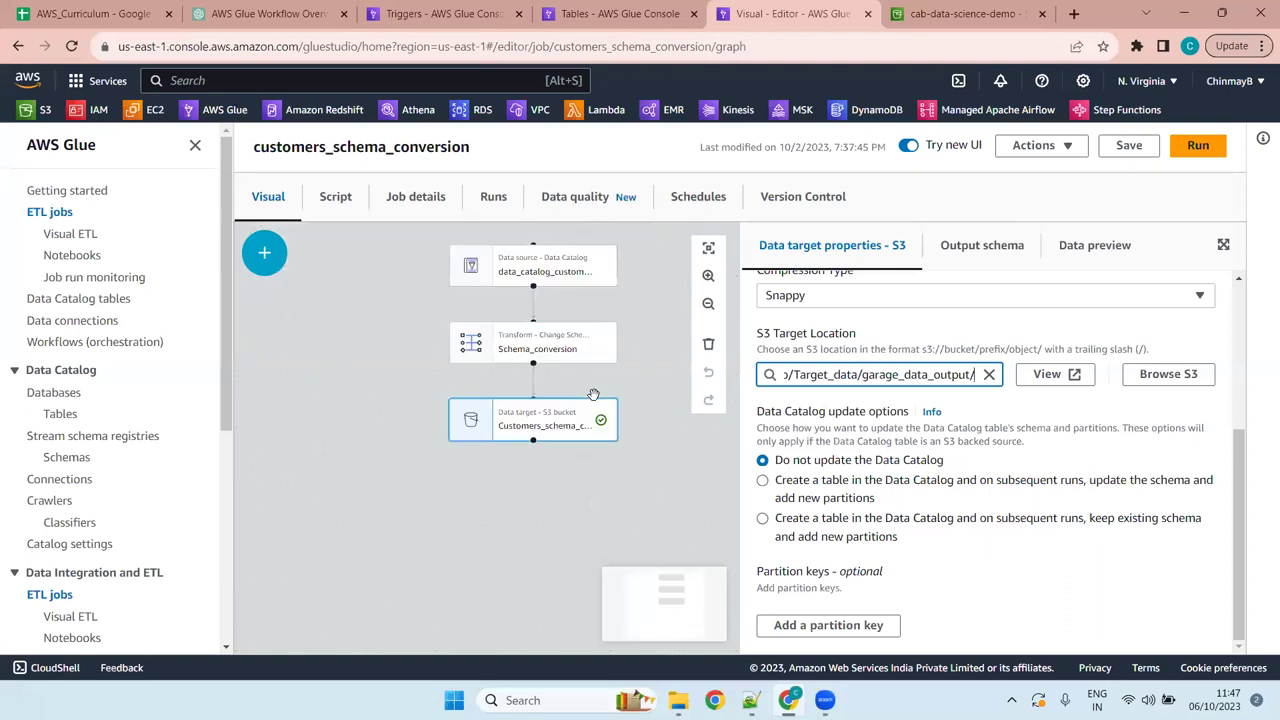
Check the data source node's database and table, and compare them with the tables of garage_db in the Data Catalog
click(709, 246)
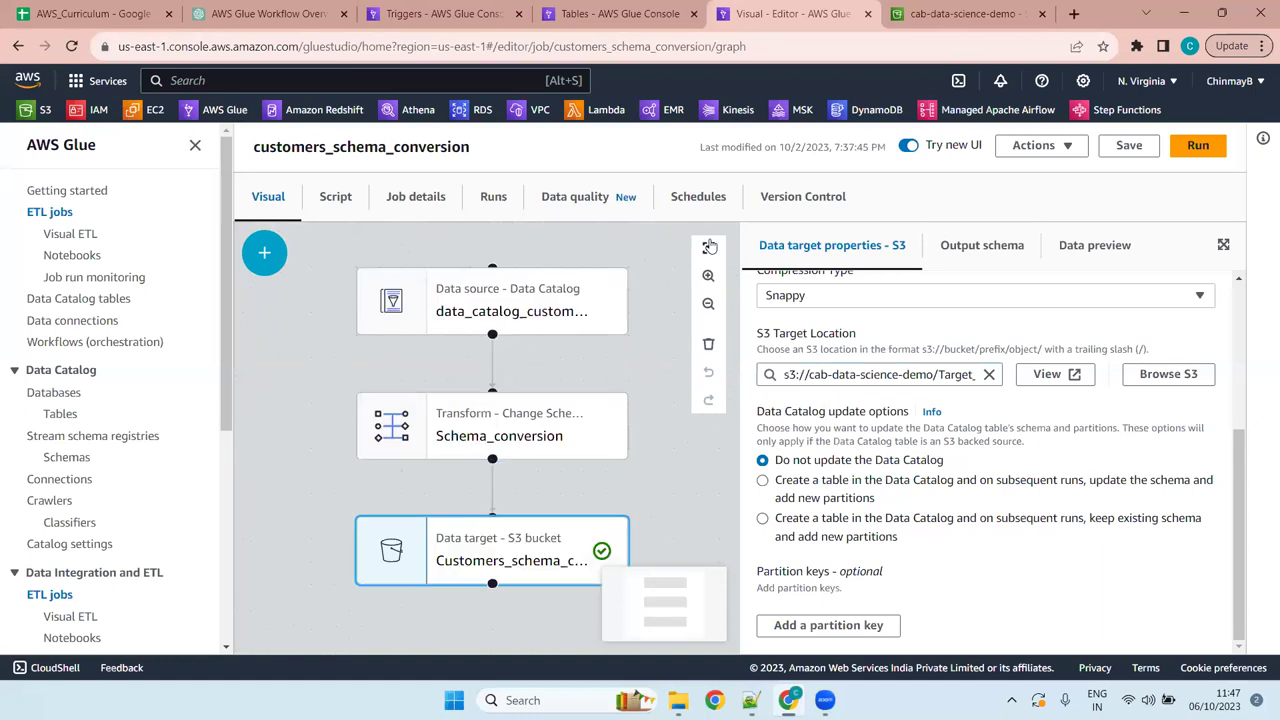
click(550, 310)
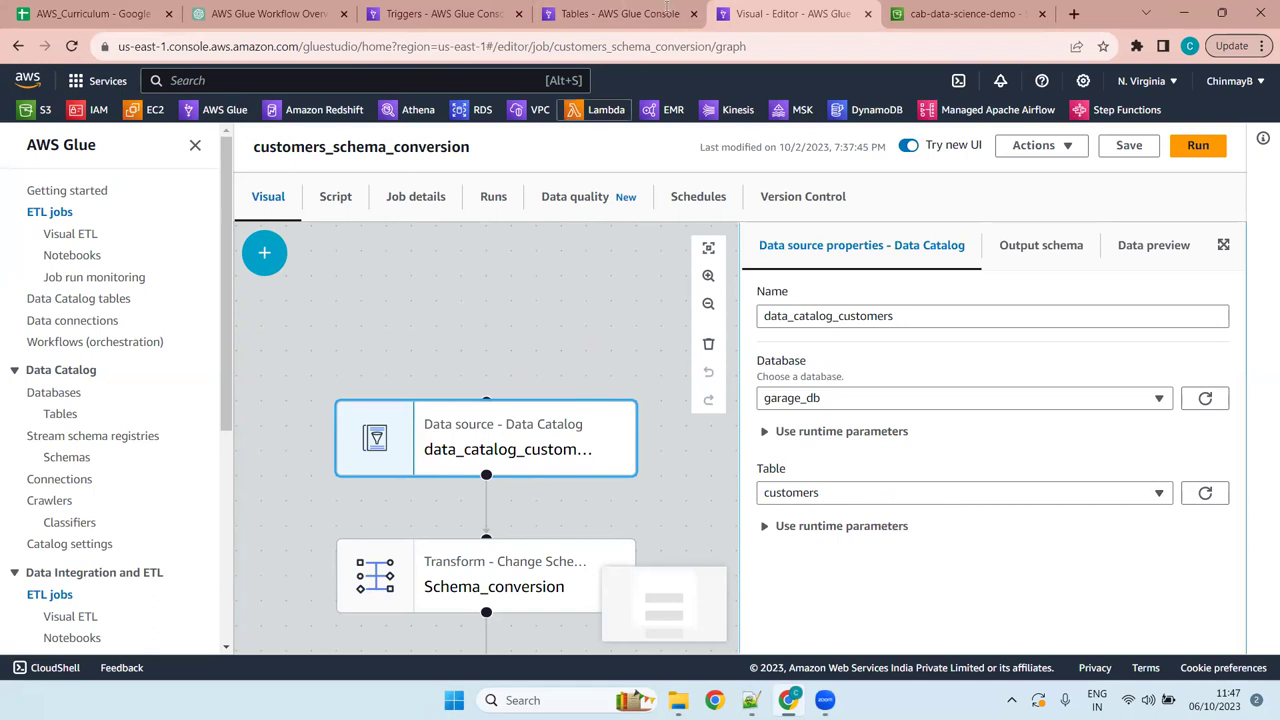
key(ctrl+shift+Tab)
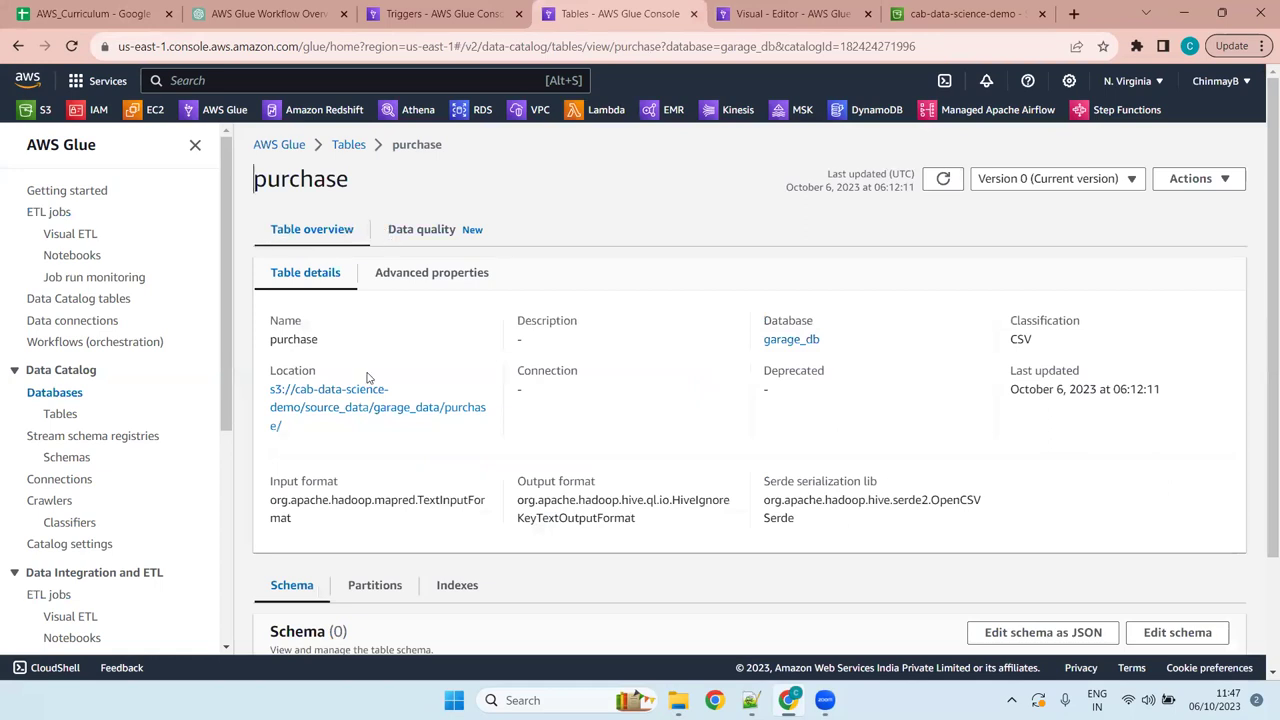
click(58, 394)
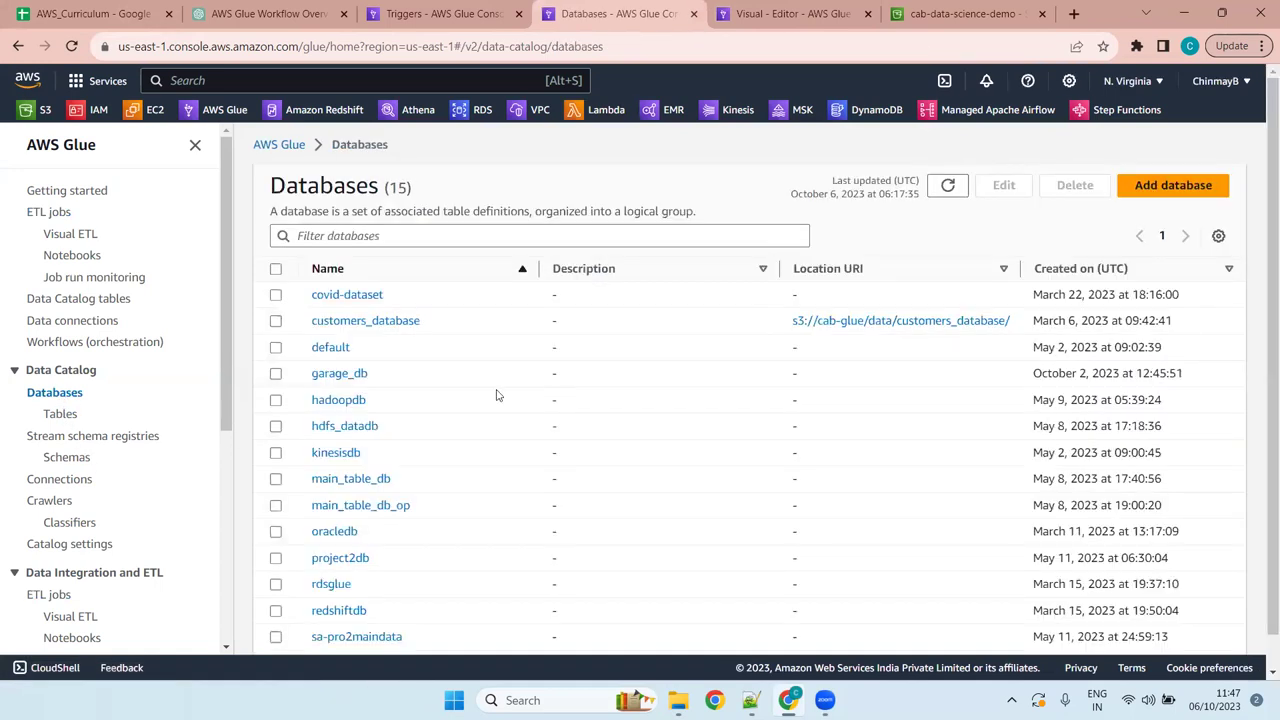
click(332, 376)
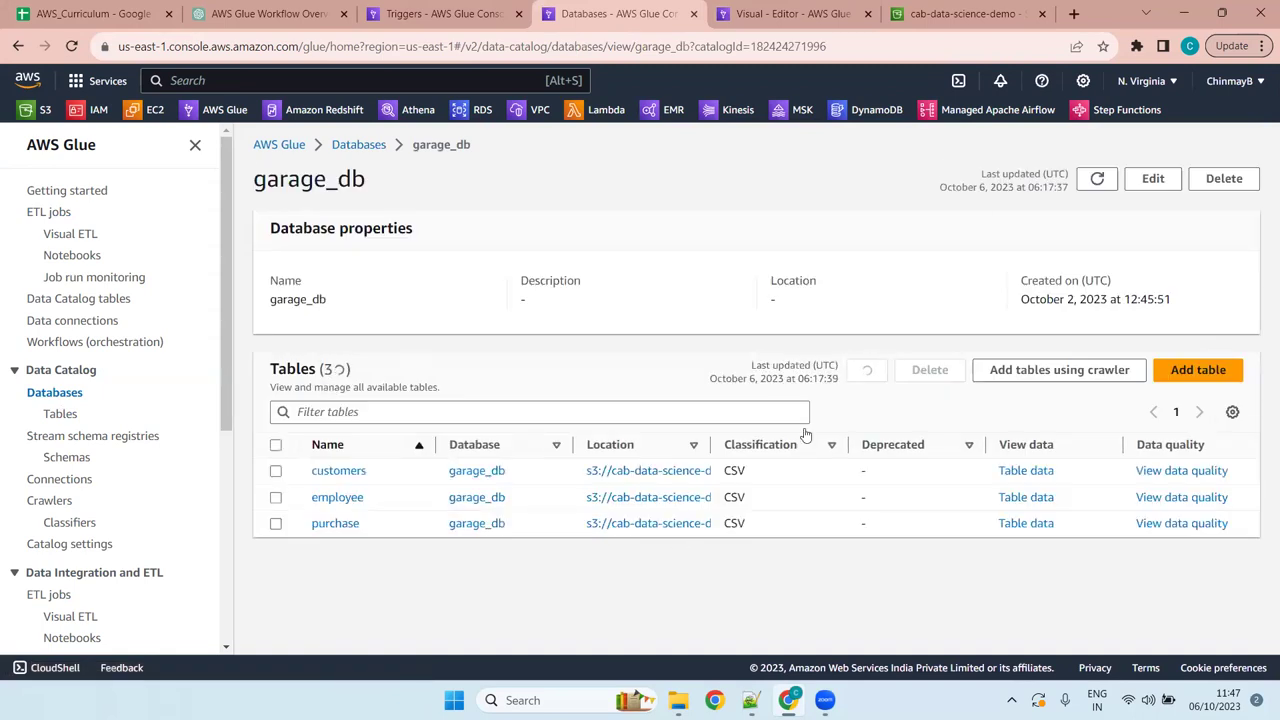
click(832, 10)
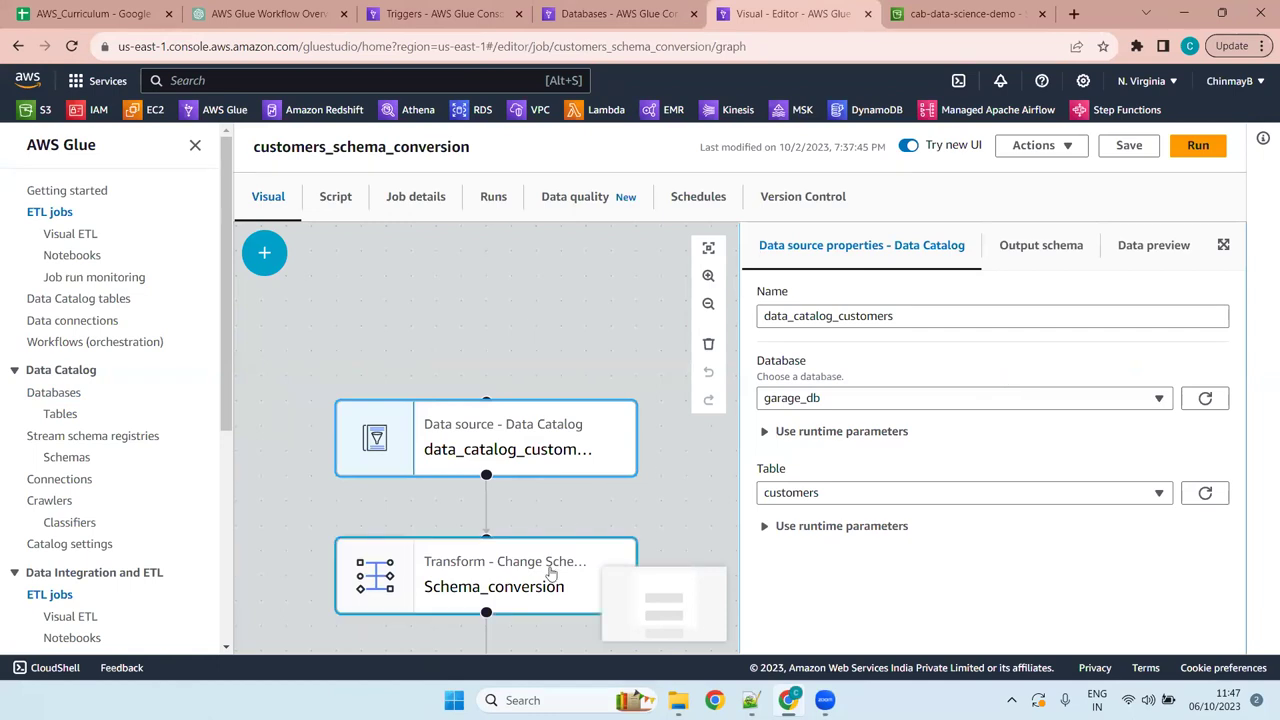
Save the customers_schema_conversion job and dismiss the update notification
click(1120, 145)
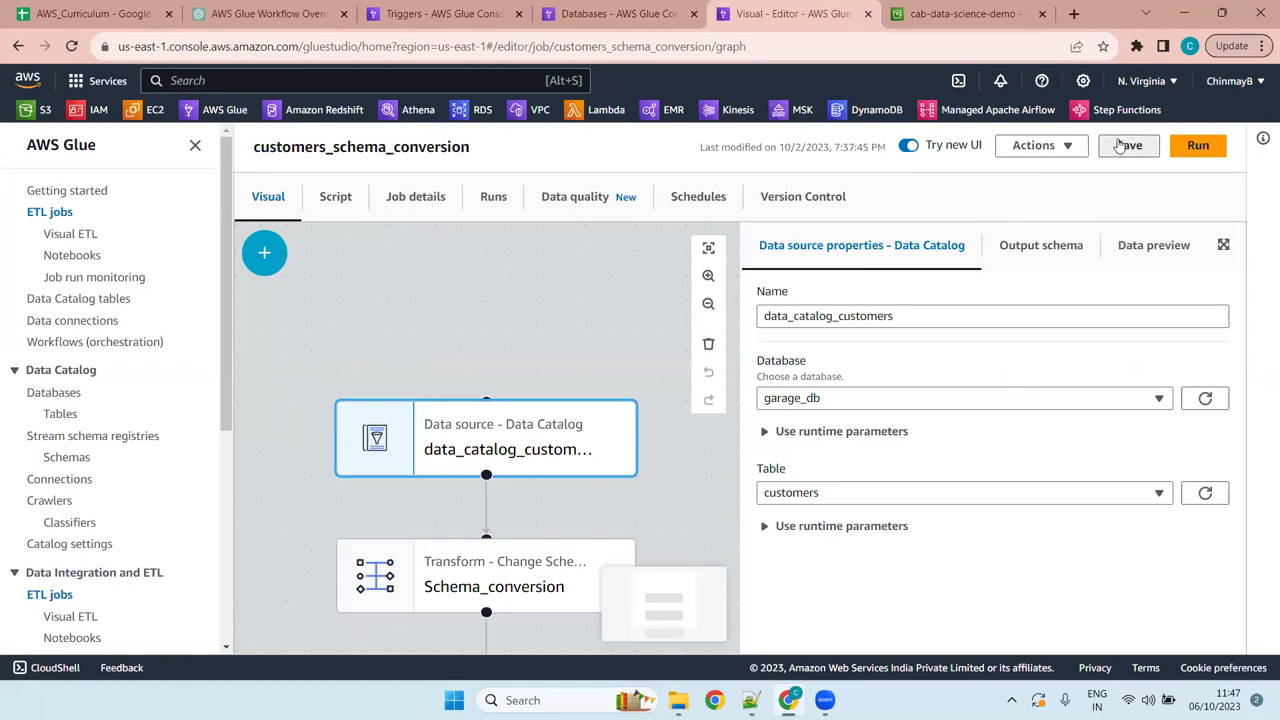
click(1120, 145)
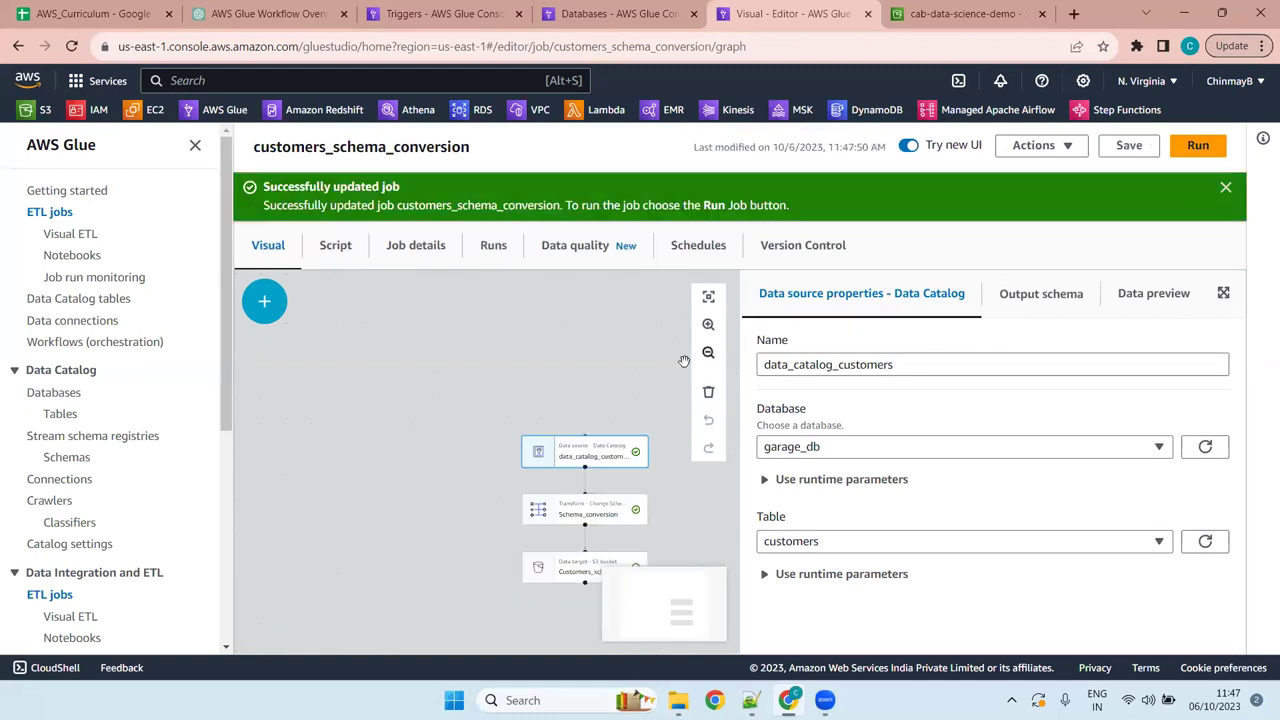
click(1225, 187)
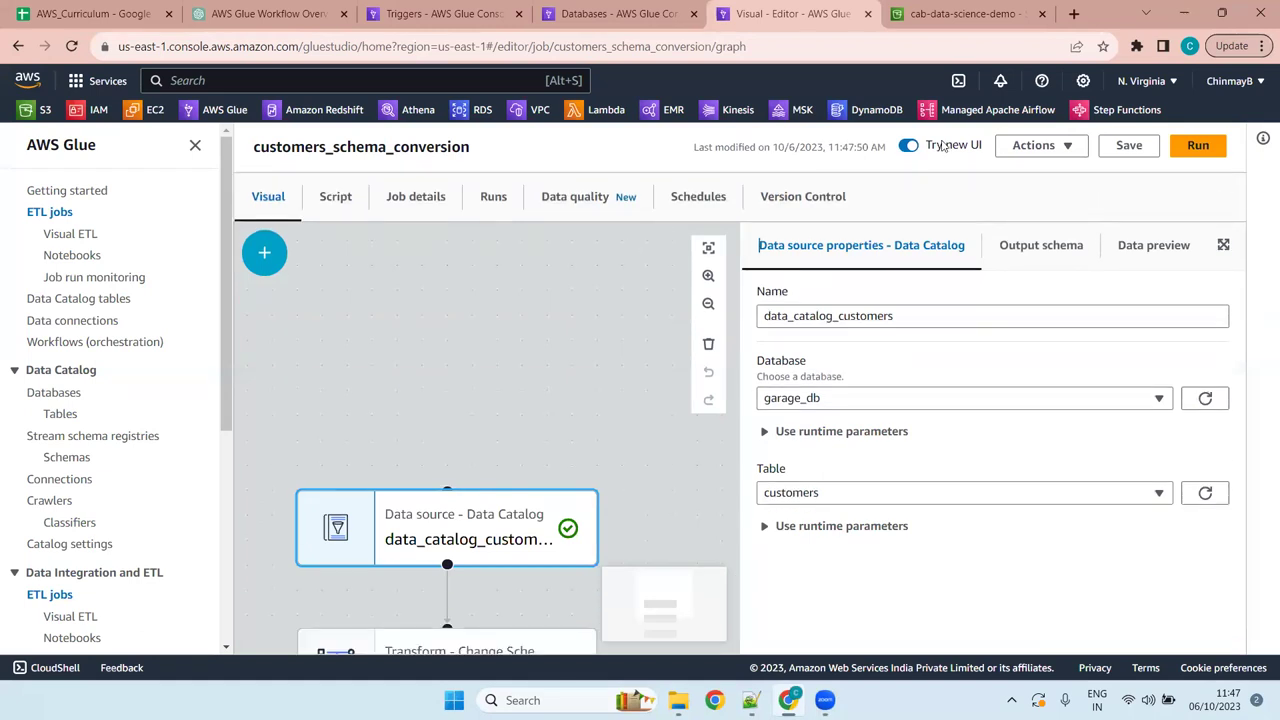
Return to the ETL jobs list and clone the customers_schema_conversion job
click(18, 46)
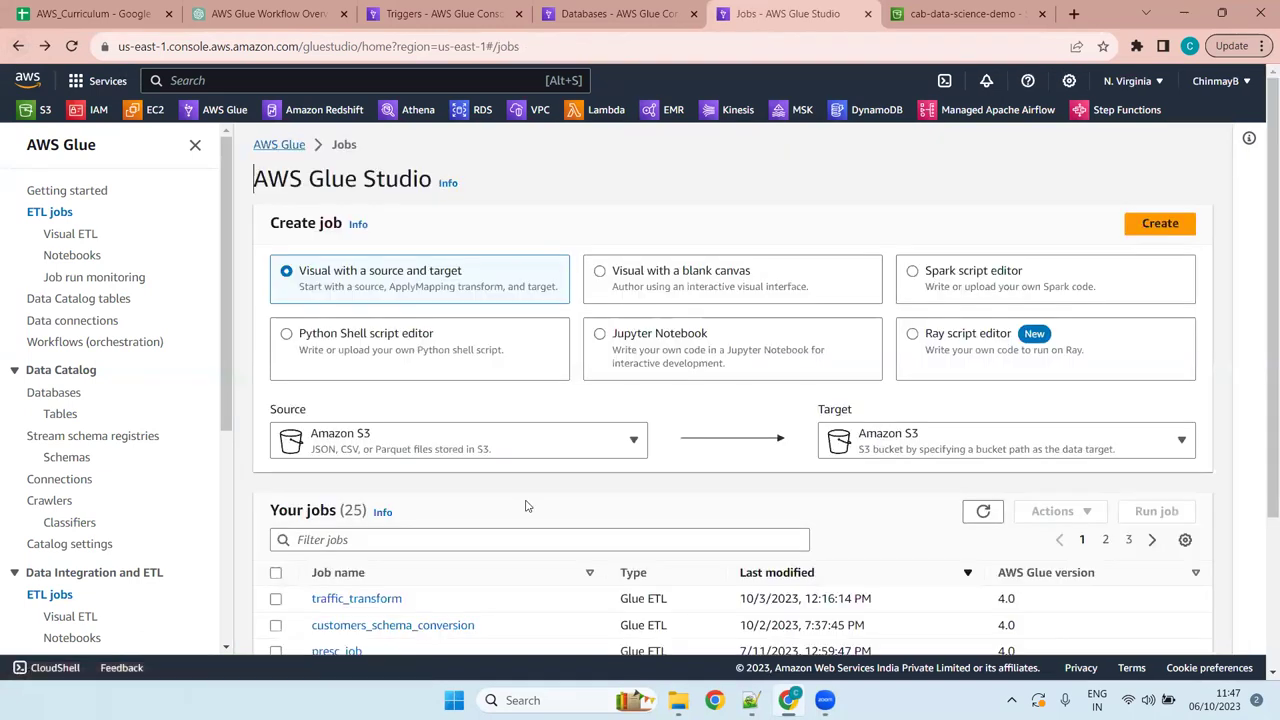
scroll(450, 485, down, 2)
click(276, 416)
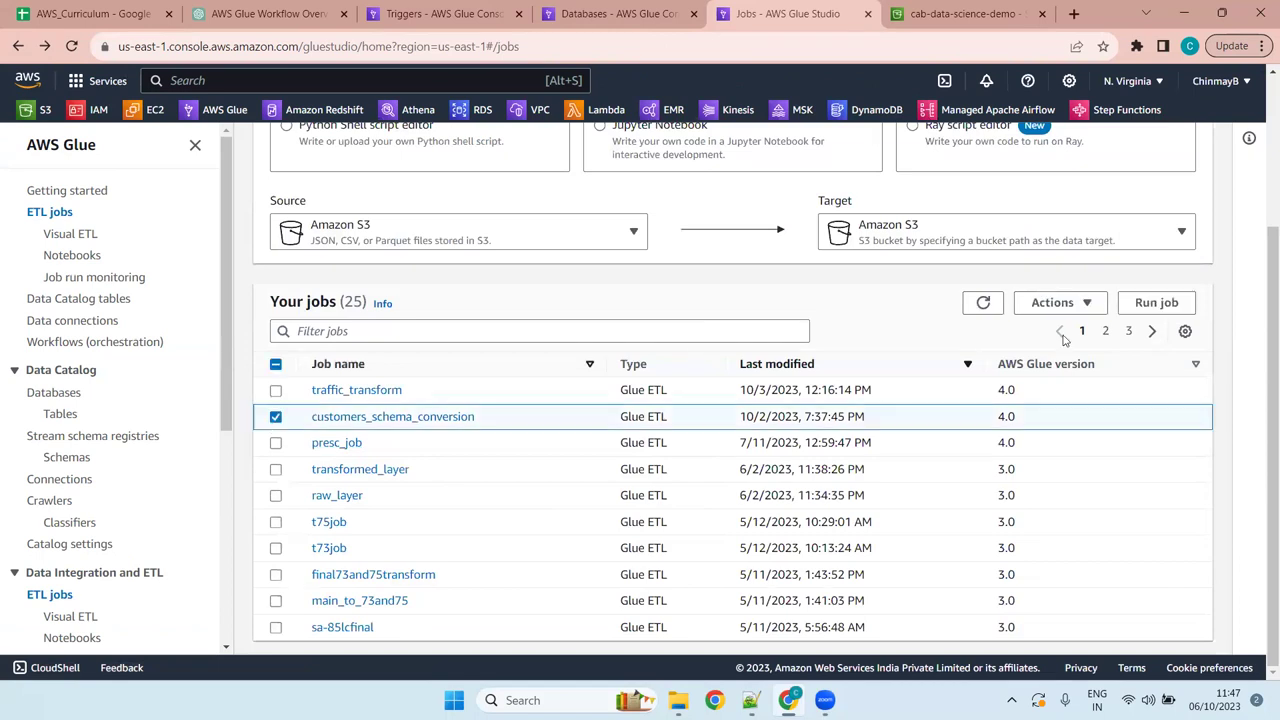
click(1055, 302)
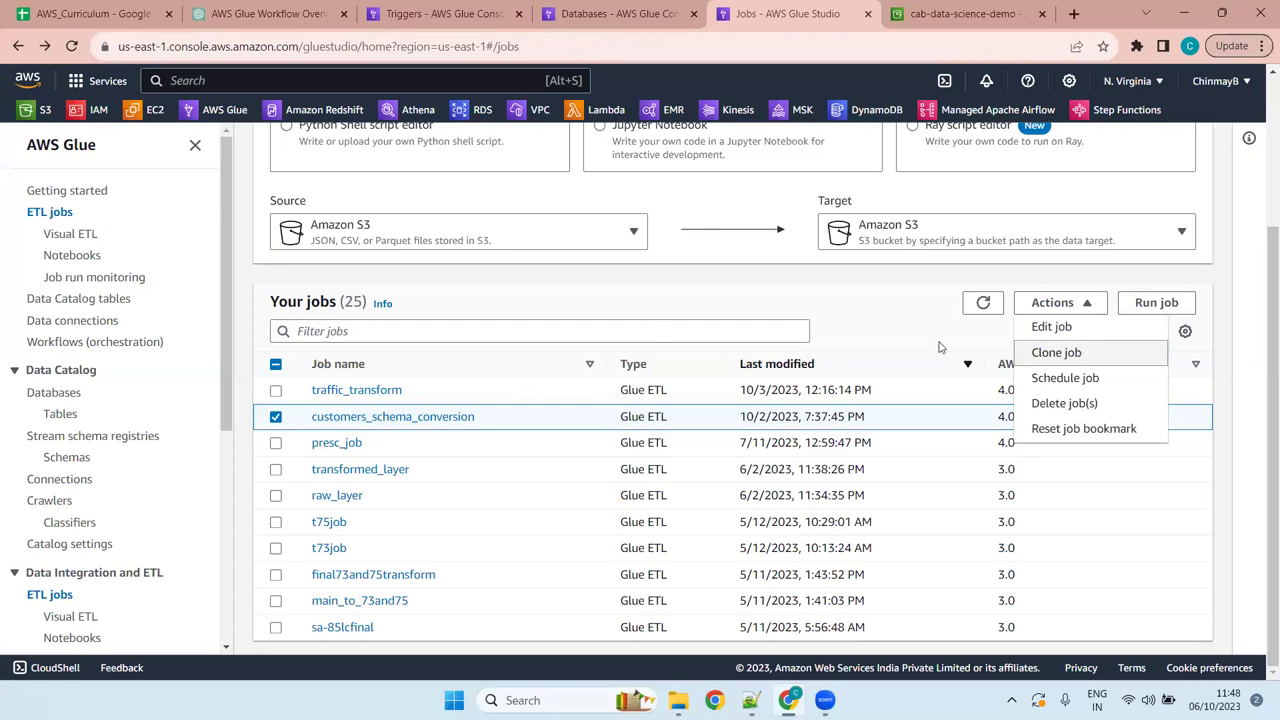
click(1050, 352)
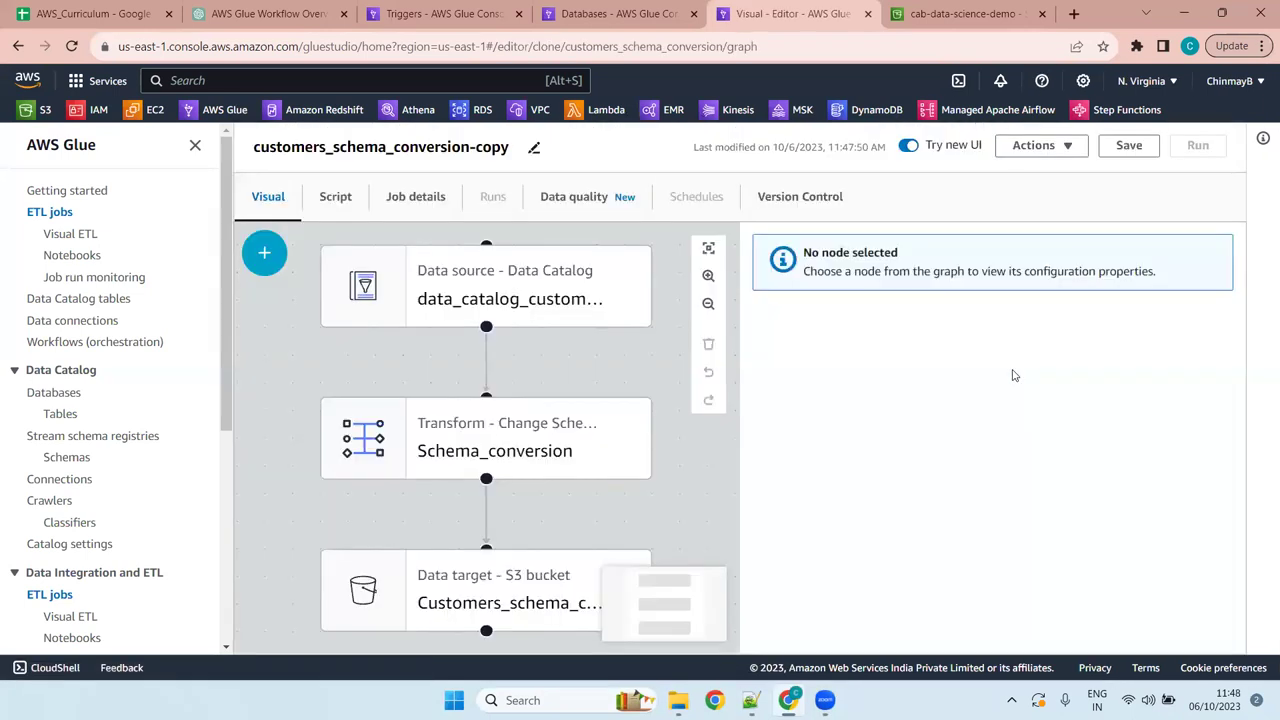
Rename the cloned job as purchase_schema_conversion in its basic properties
click(414, 197)
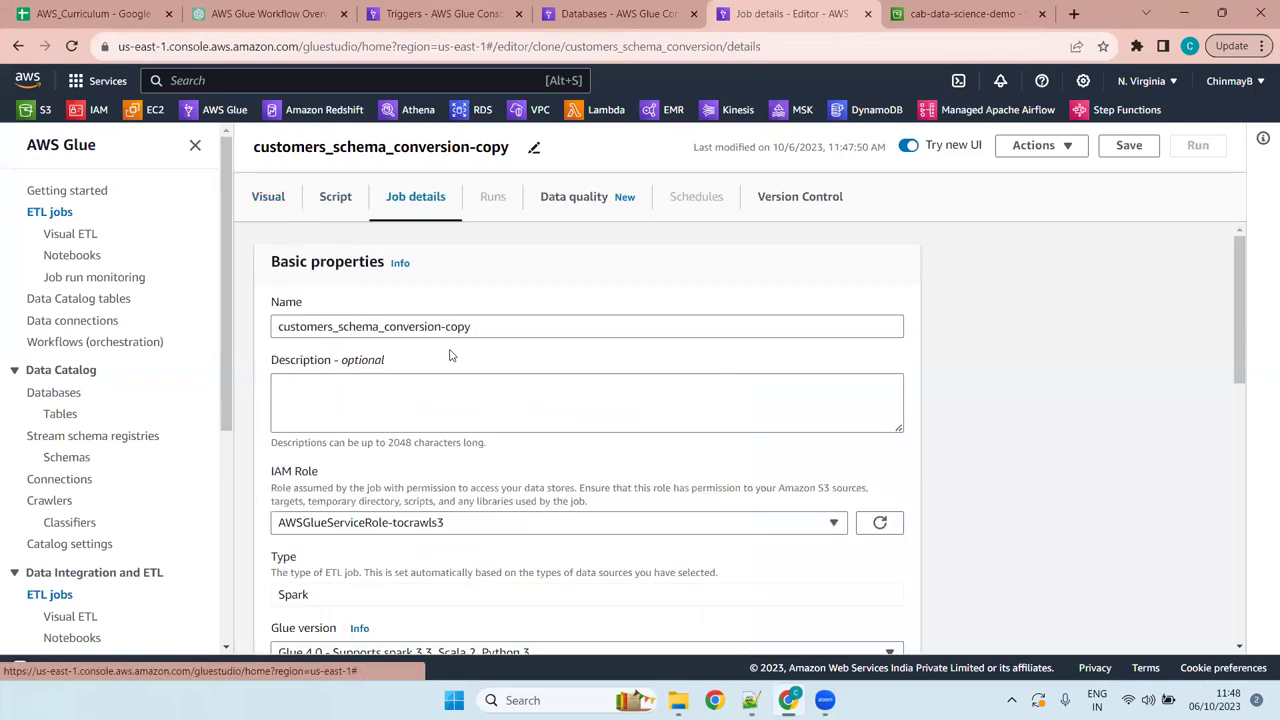
click(481, 323)
key(BackSpace)
key(BackSpace)
key(BackSpace)
key(BackSpace)
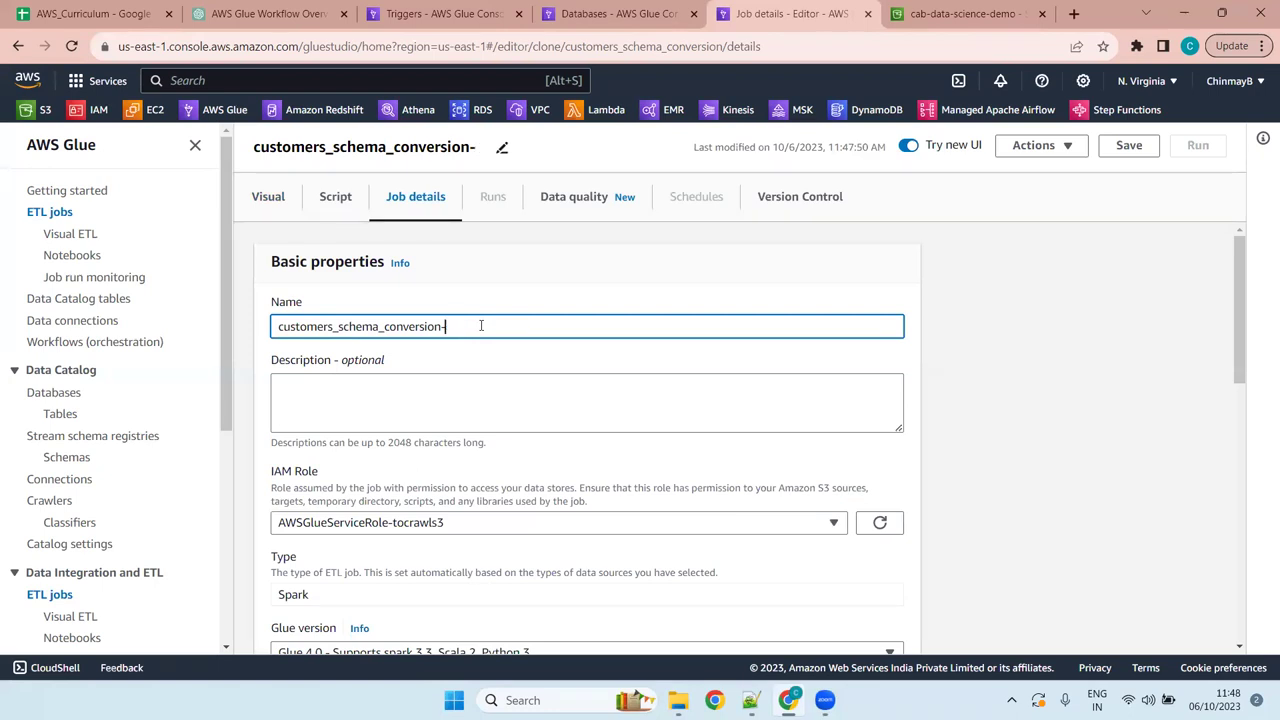
key(BackSpace)
key(BackSpace)
key(BackSpace)
key(BackSpace)
key(BackSpace)
key(BackSpace)
key(BackSpace)
key(BackSpace)
key(BackSpace)
key(BackSpace)
text(purchase)
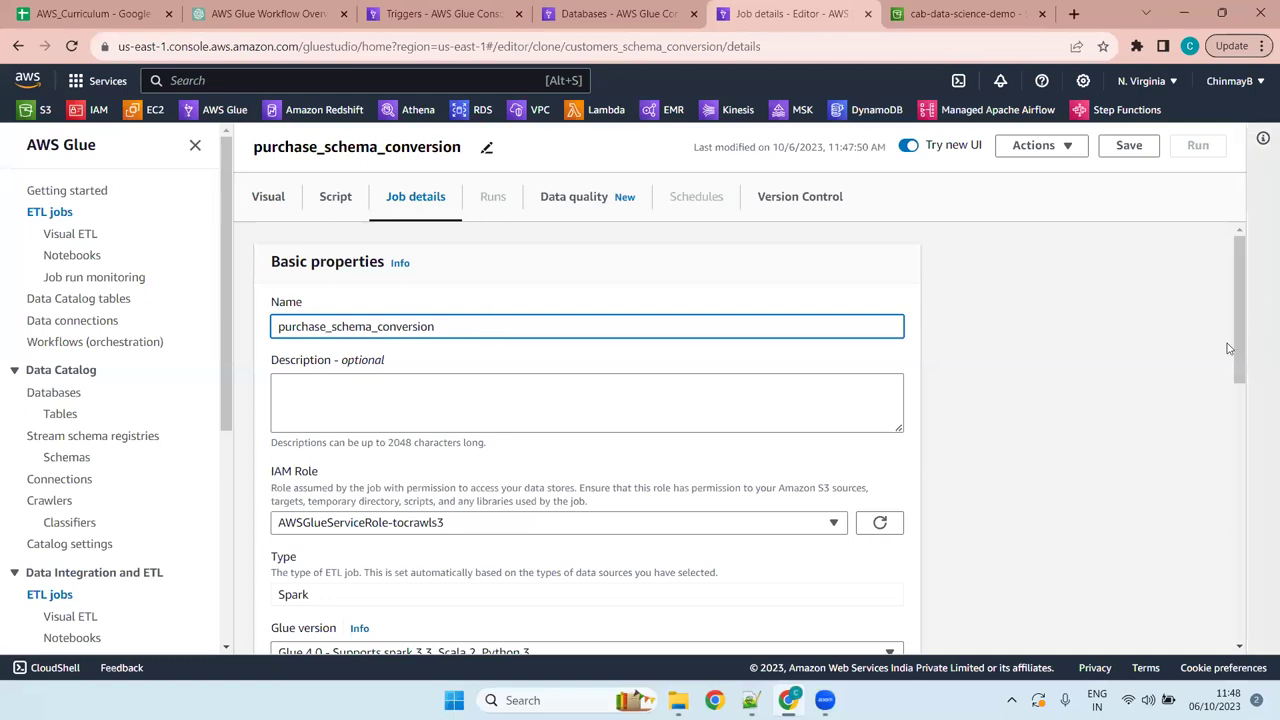
Set the cloned job's requested number of workers to 2
drag(1244, 328, 1256, 496)
drag(300, 392, 240, 391)
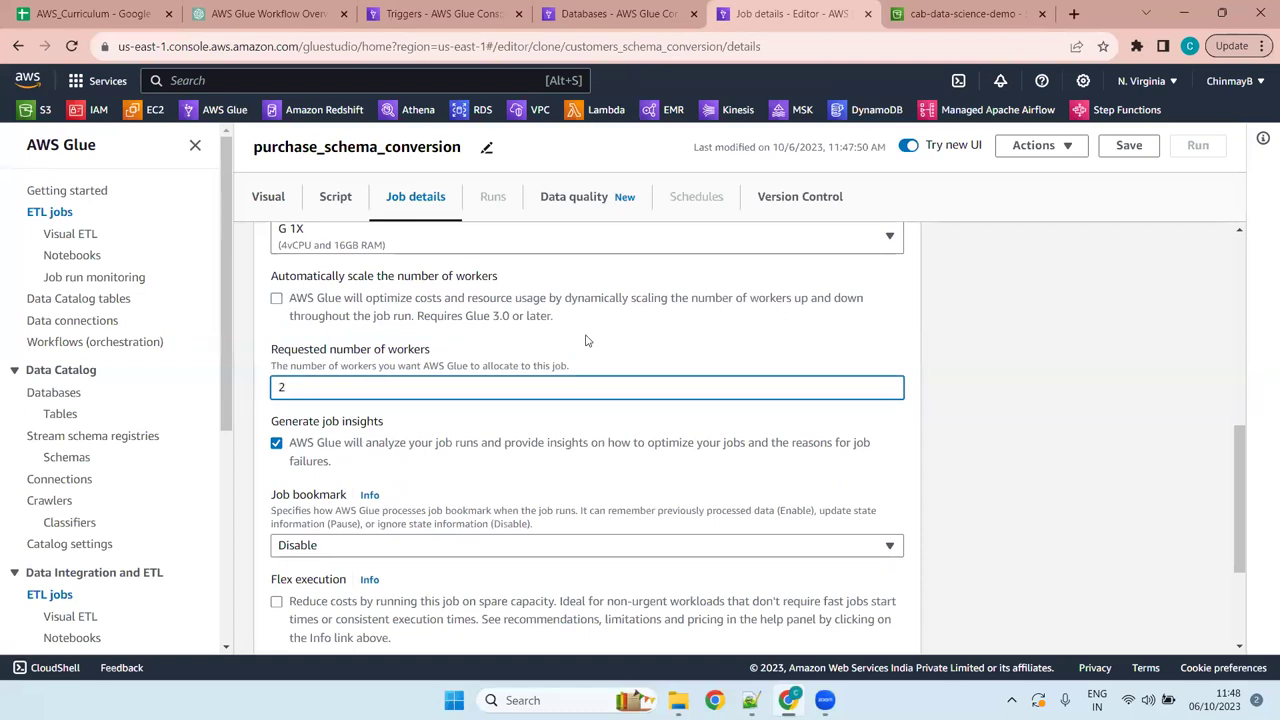
drag(1240, 540, 1255, 310)
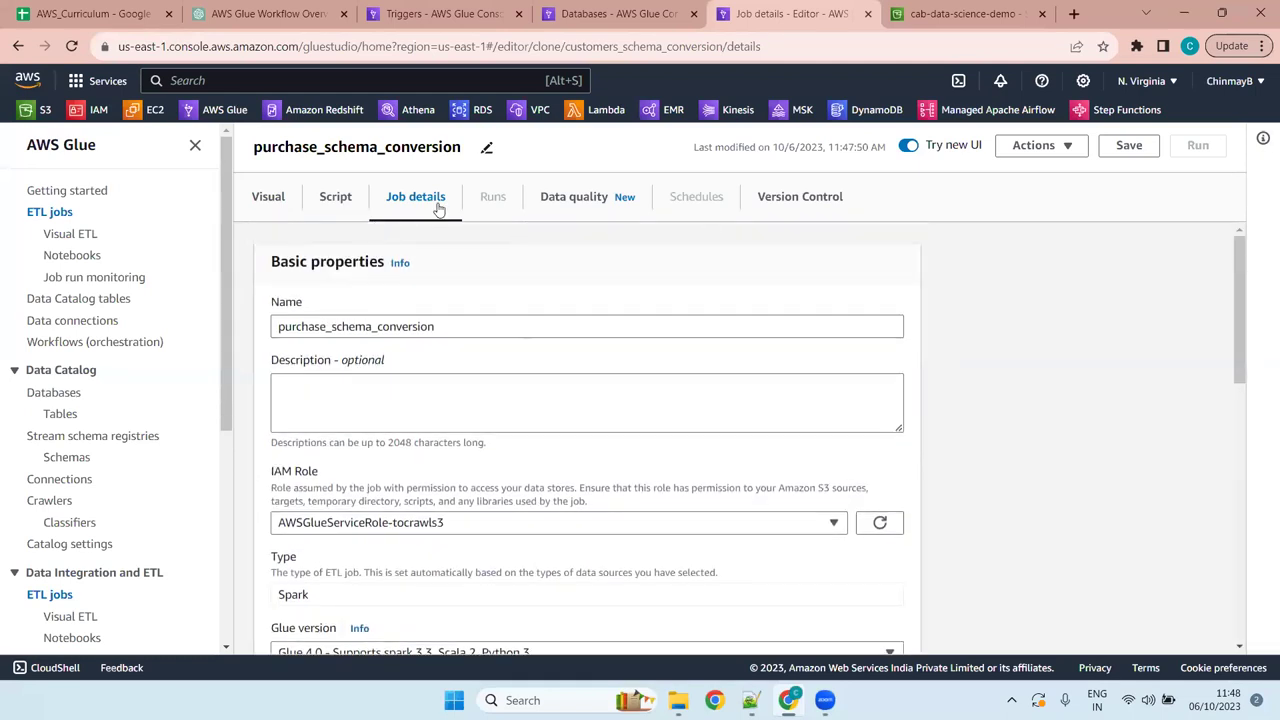
Change the Data Catalog source node's table to purchase in the job's visual graph
click(266, 197)
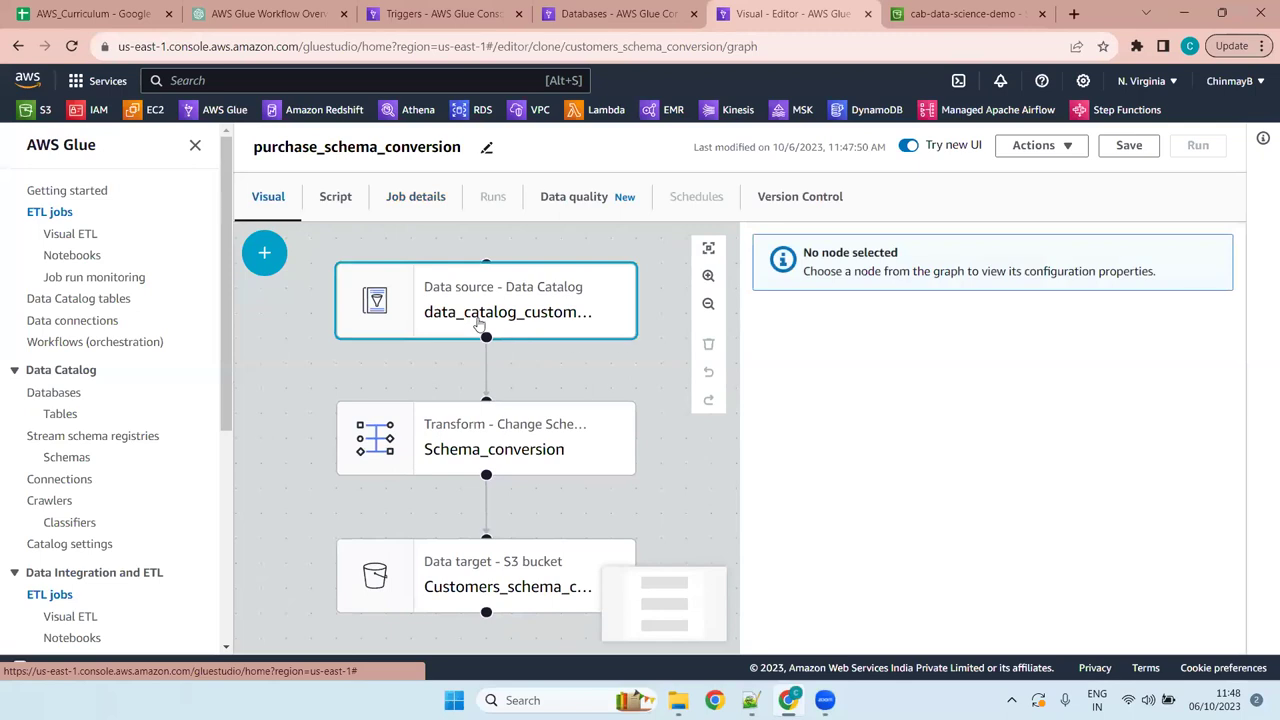
click(512, 303)
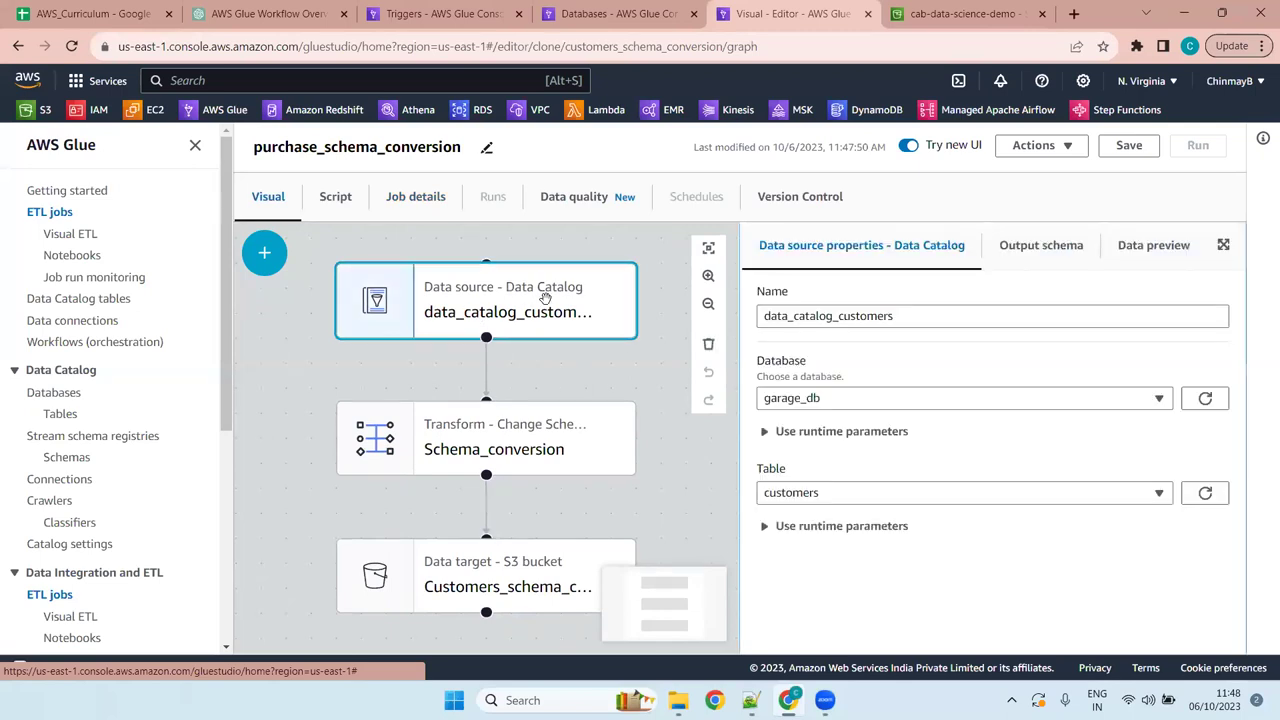
click(866, 493)
click(864, 469)
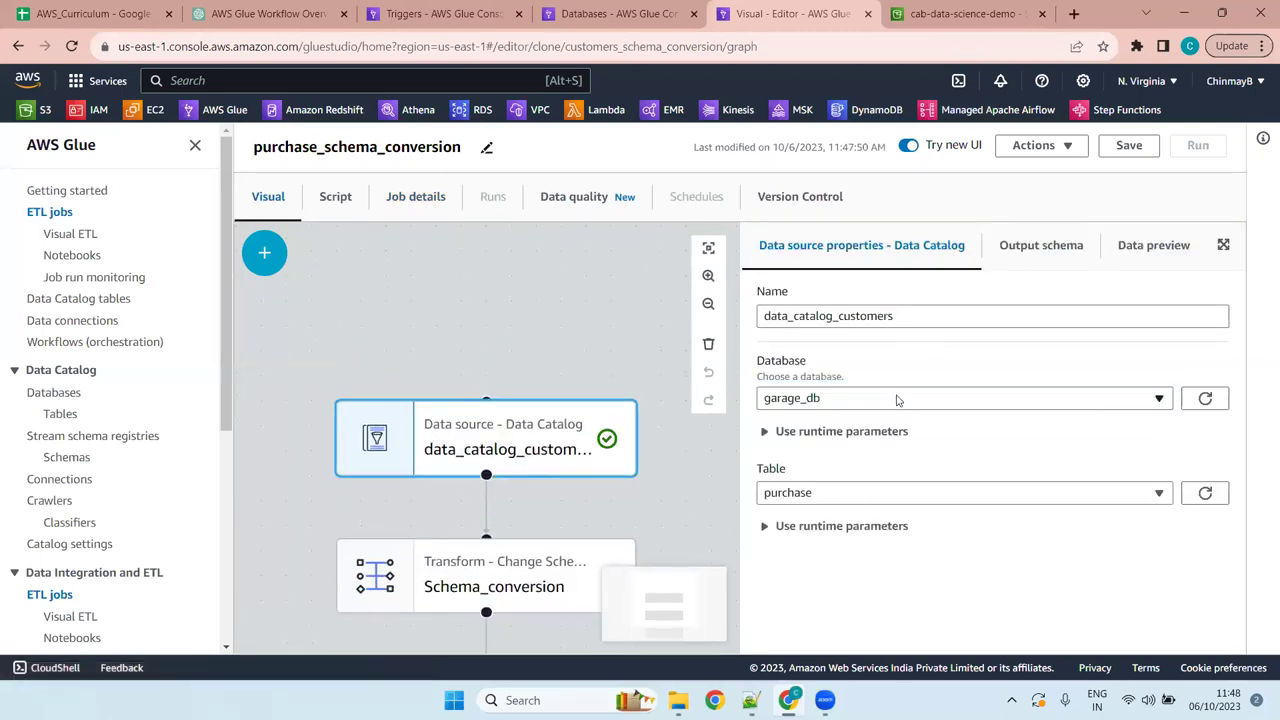
Rename the data source node as data_catalog_purchase
click(942, 313)
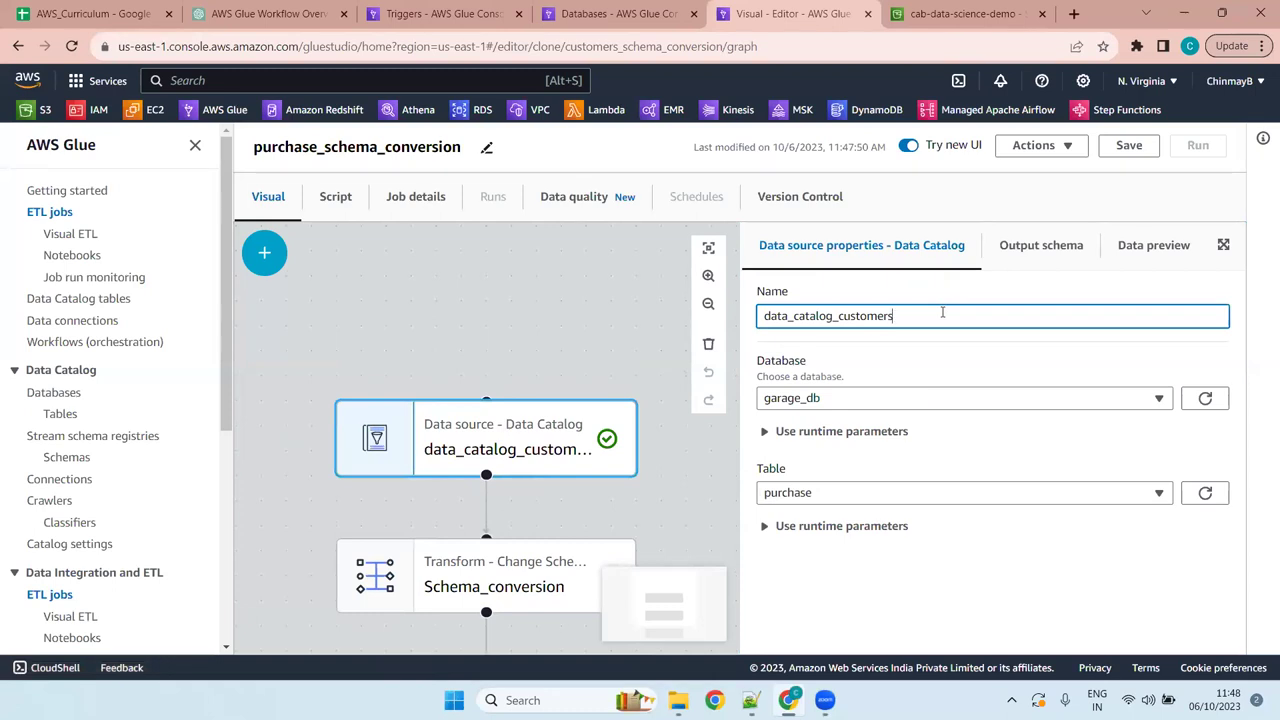
key(BackSpace)
key(BackSpace)
key(BackSpace)
key(BackSpace)
key(BackSpace)
key(BackSpace)
key(BackSpace)
text(purchase)
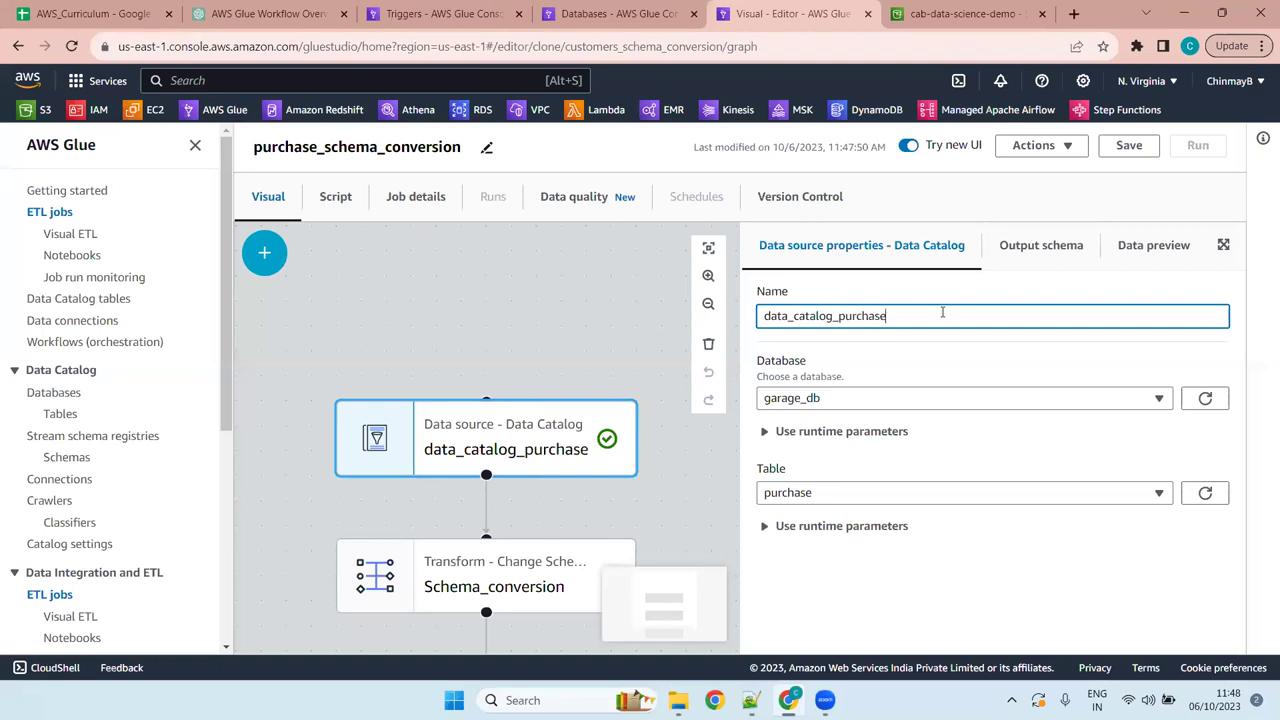
Set the S3 target node's location to the Target_data/garage_data_output/ folder in the cab-data-science-demo bucket
click(490, 586)
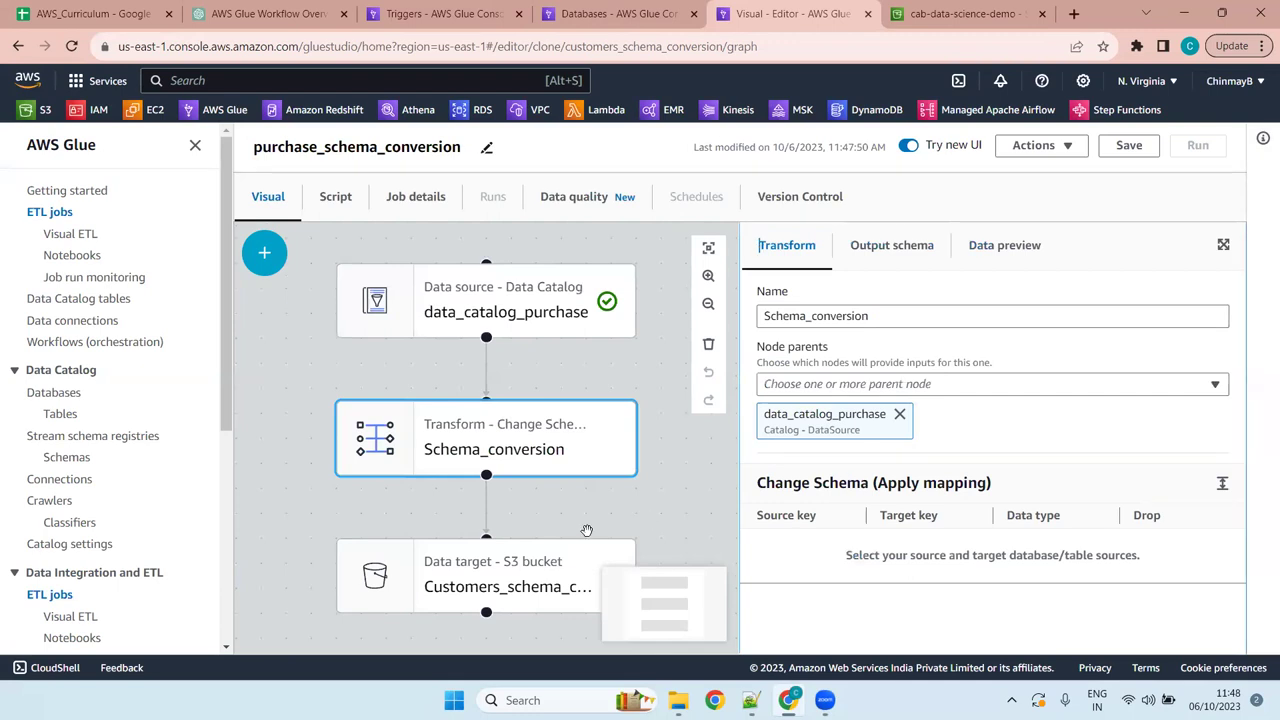
click(477, 578)
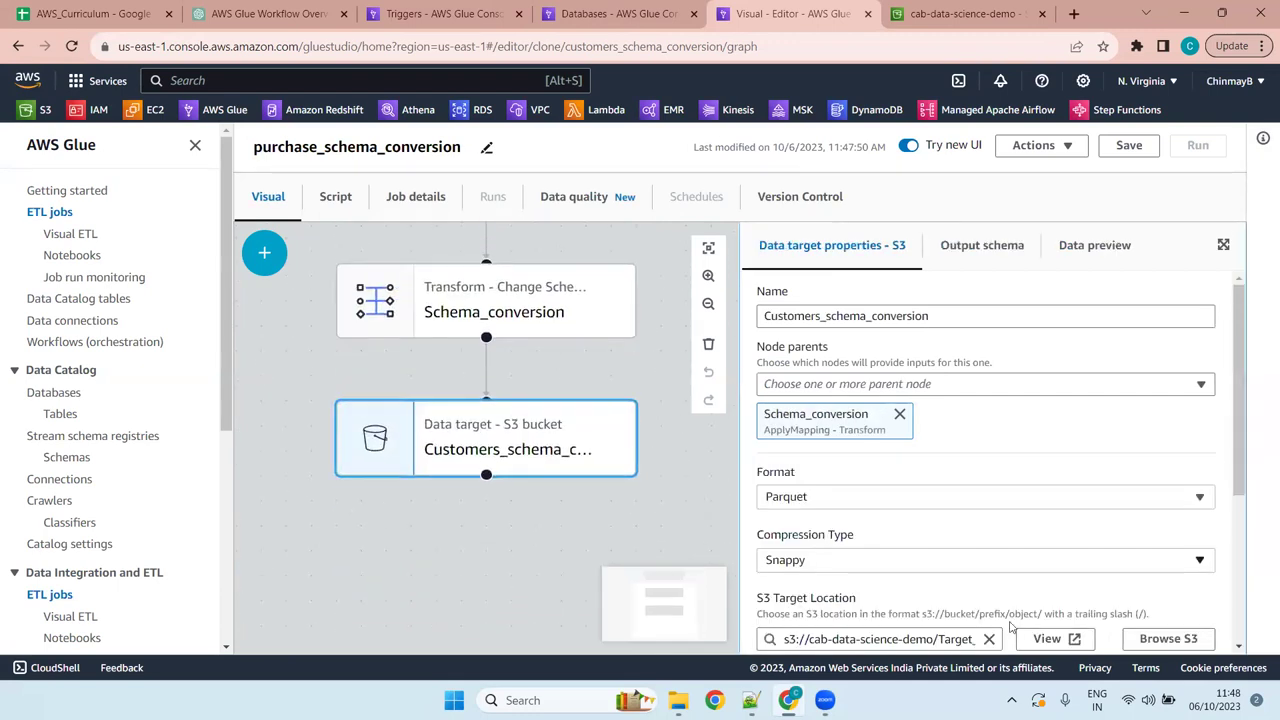
scroll(1143, 615, down, 3)
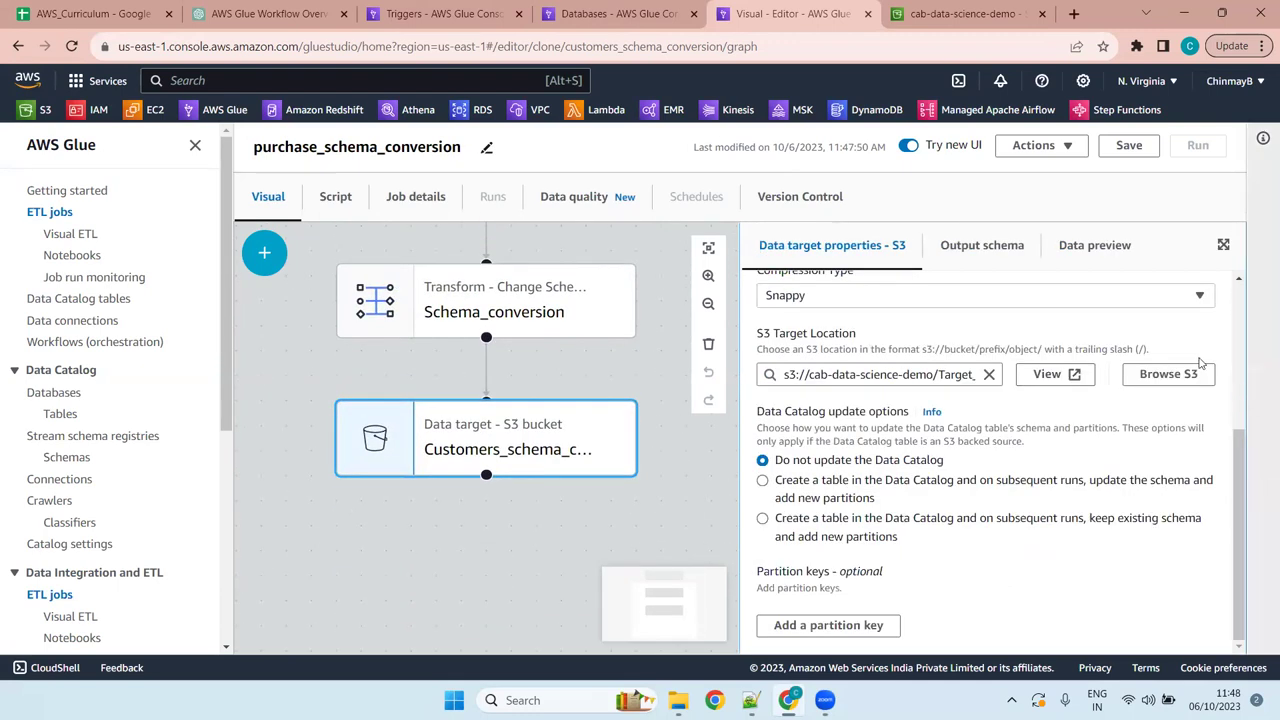
click(1162, 376)
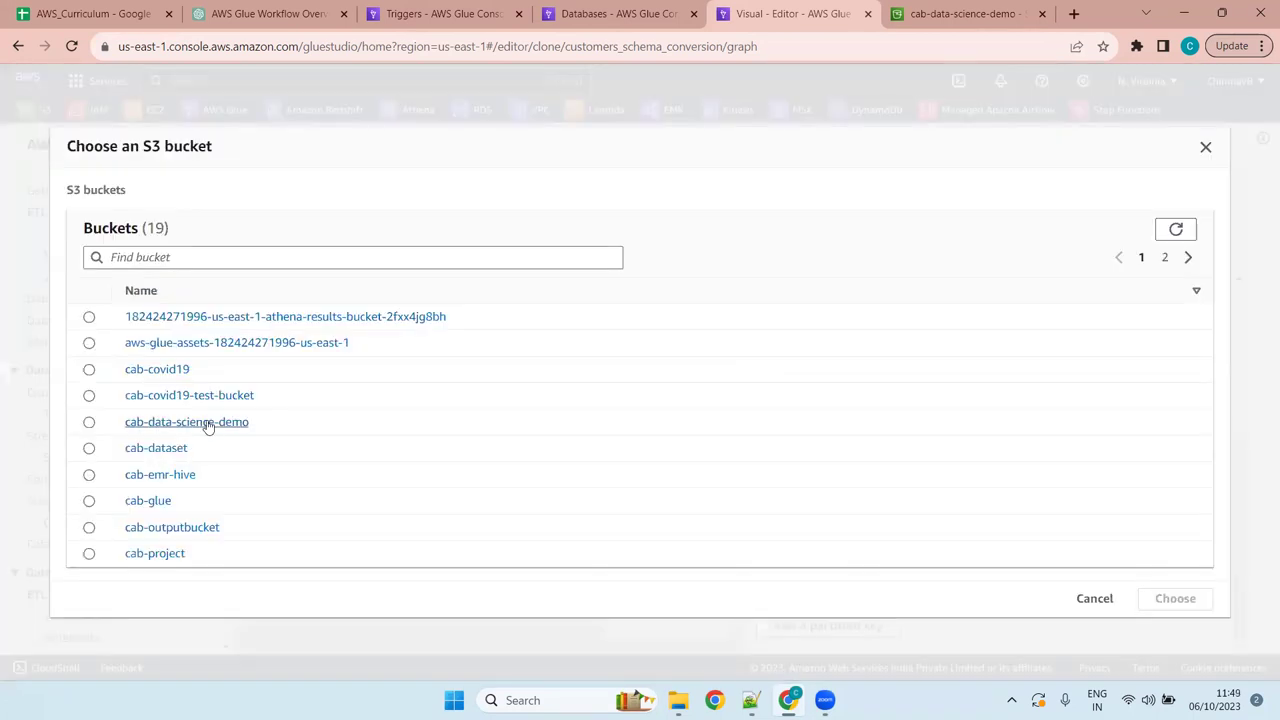
click(208, 424)
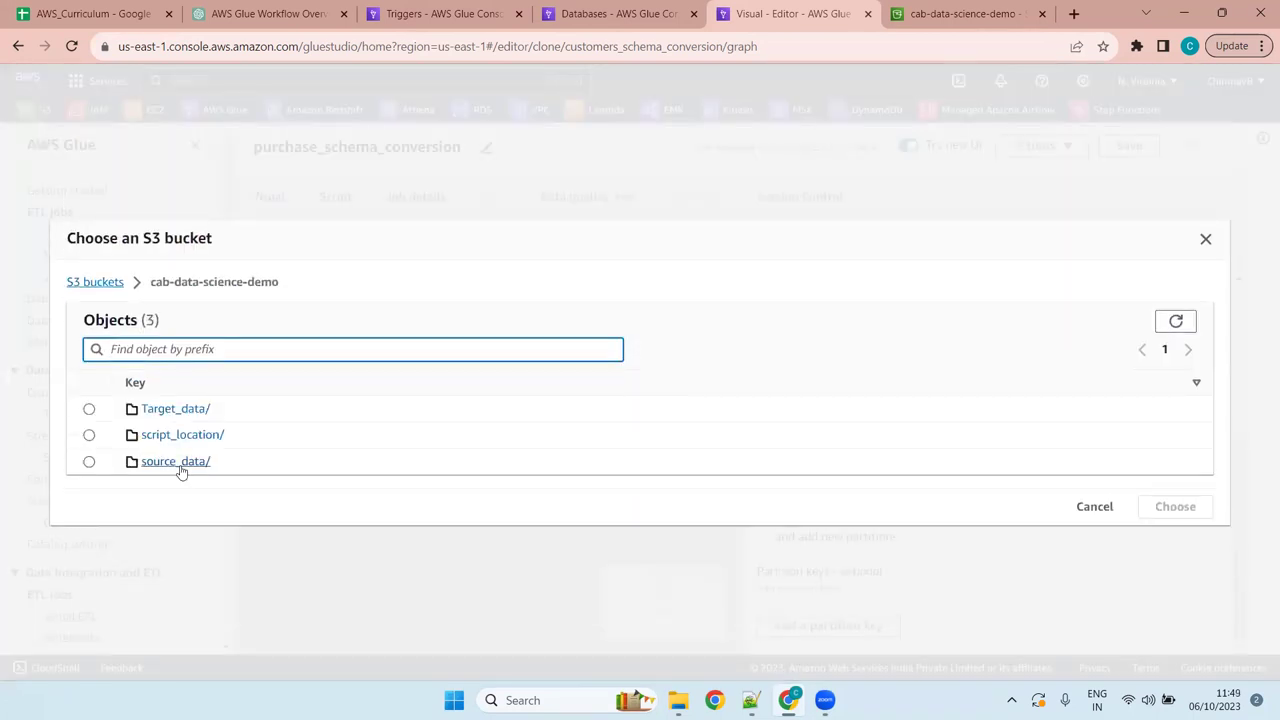
click(181, 466)
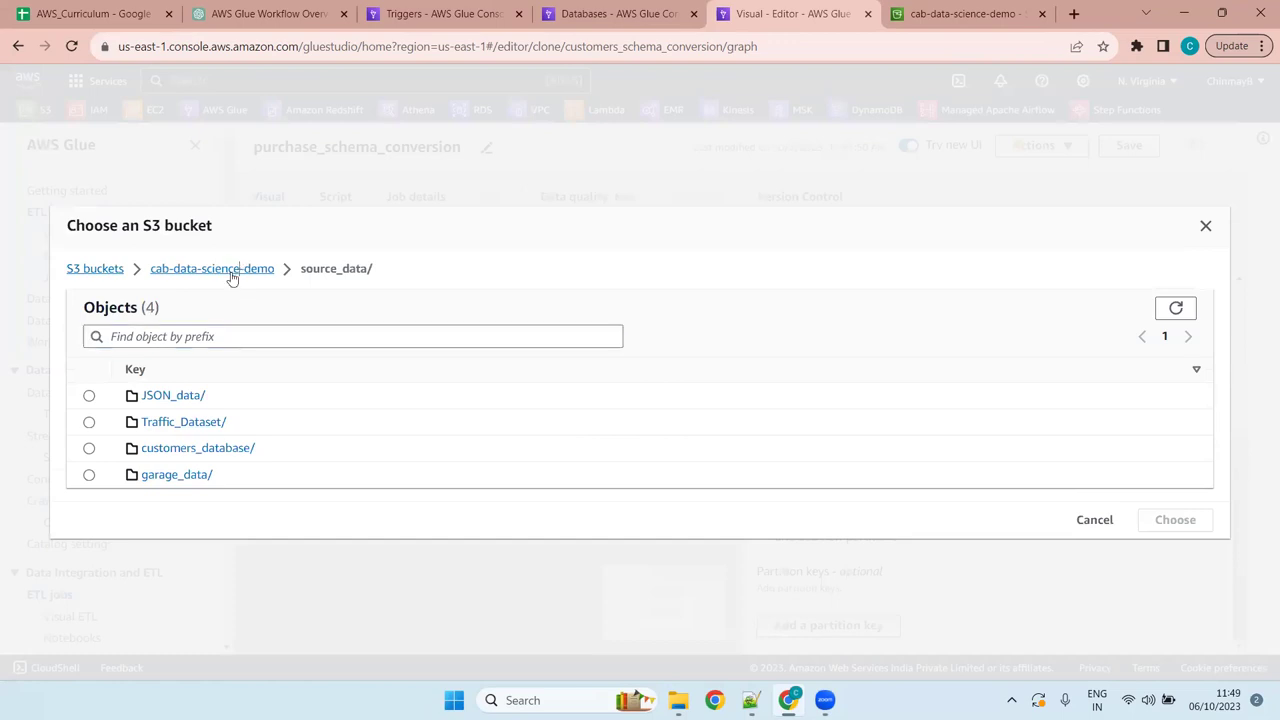
click(232, 270)
click(193, 410)
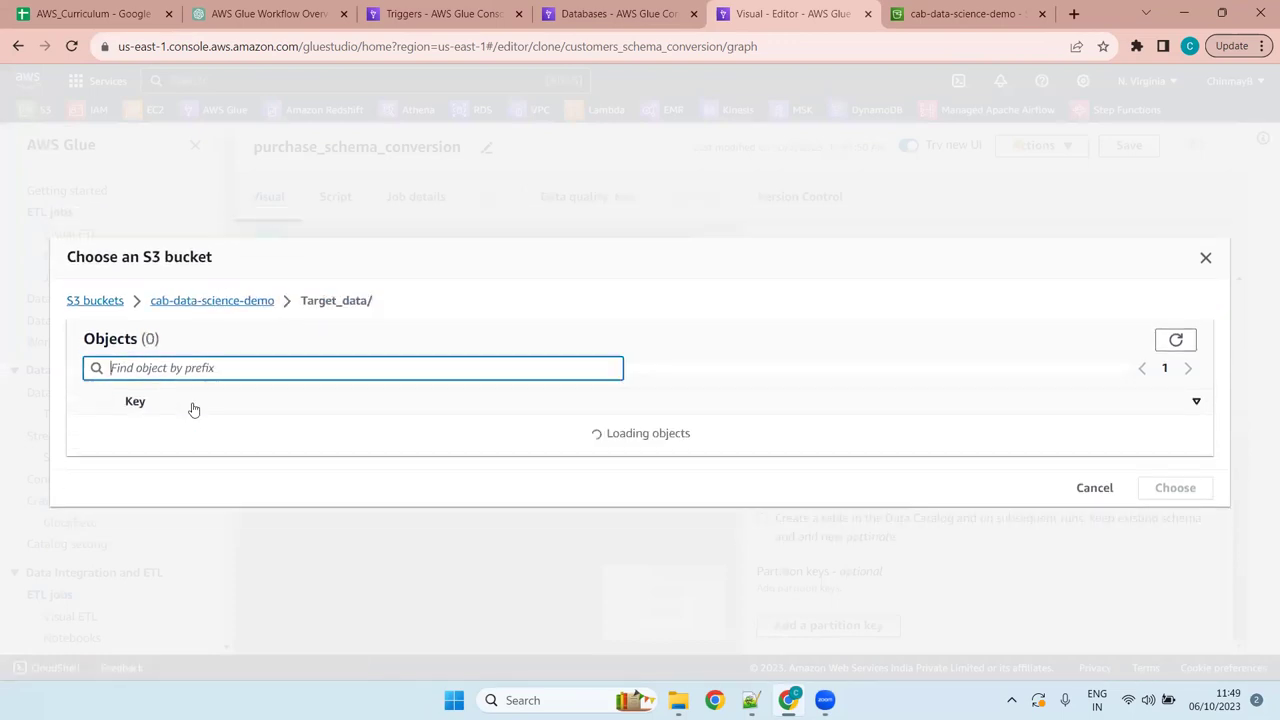
click(90, 423)
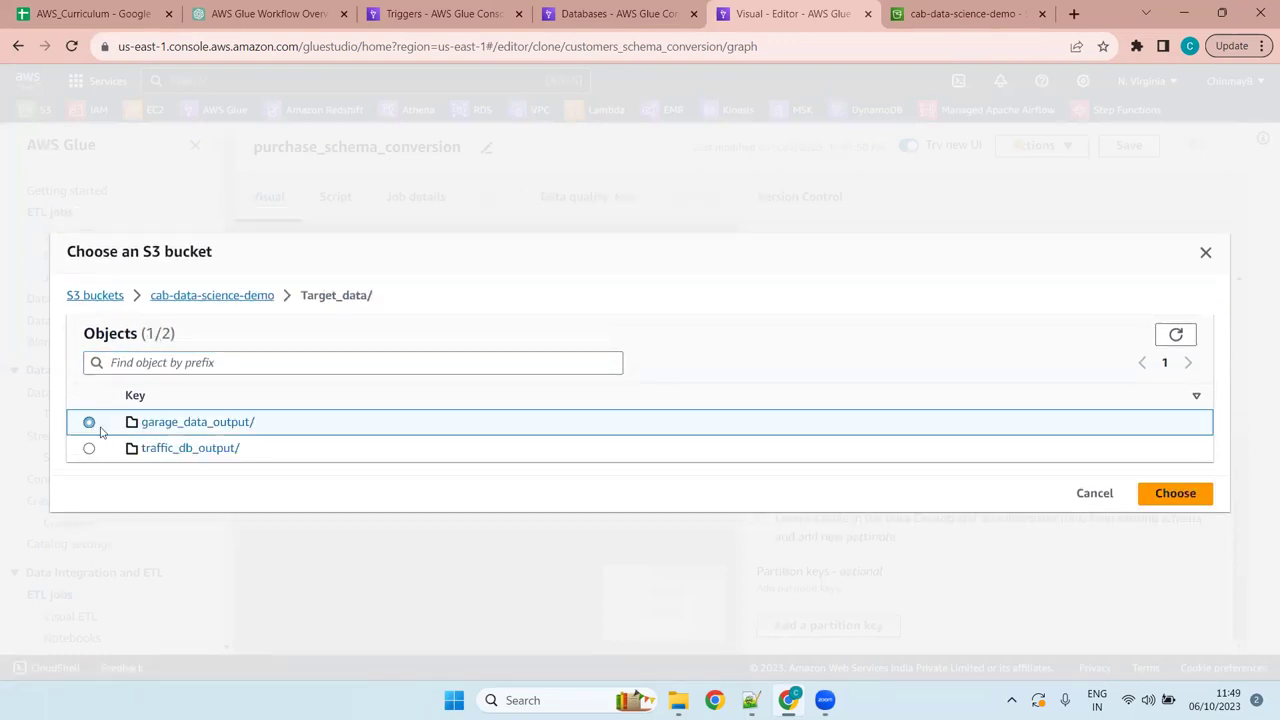
click(1181, 495)
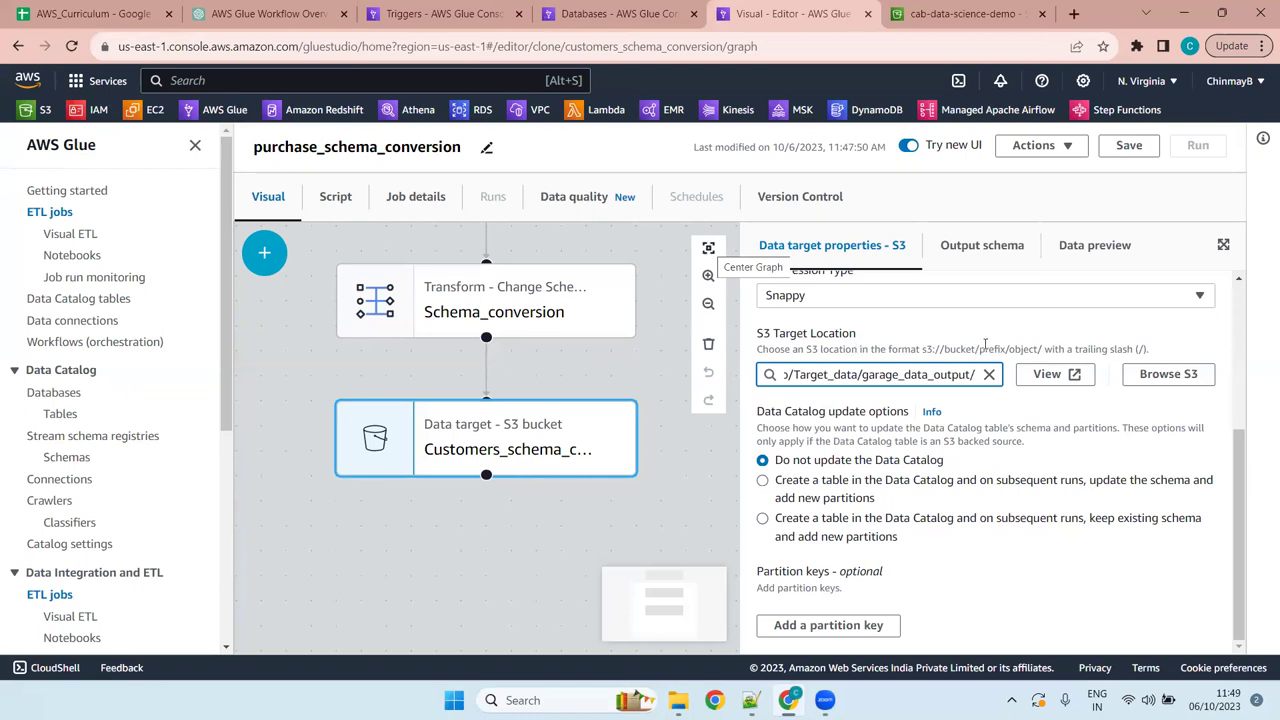
Rename the S3 data target node as purchase_schema_conversion
scroll(985, 343, up, 3)
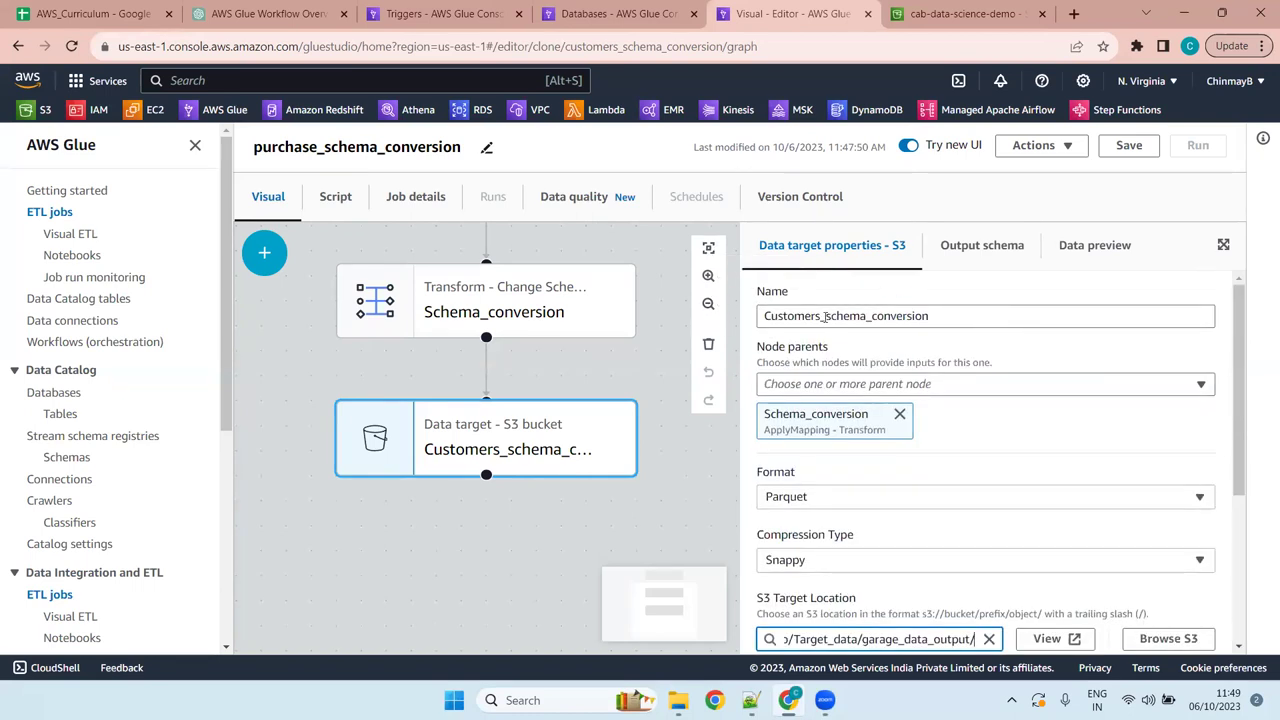
drag(820, 316, 710, 345)
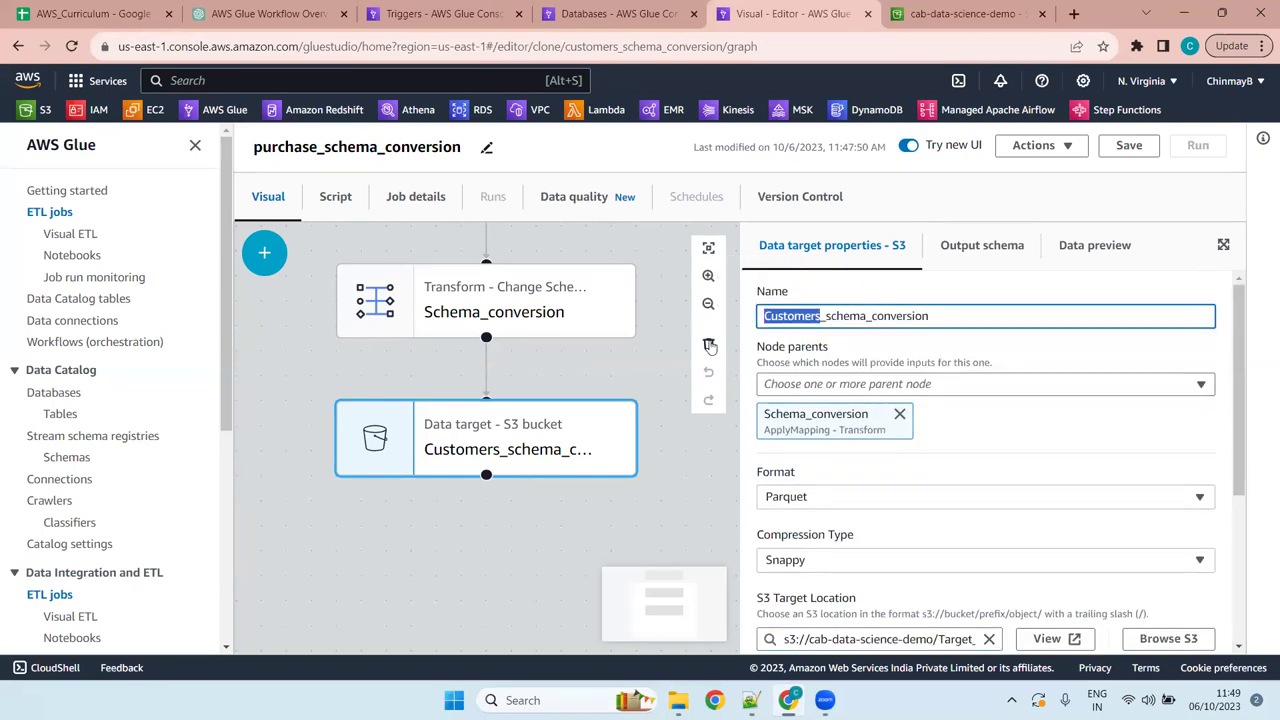
key(BackSpace)
text(purchase)
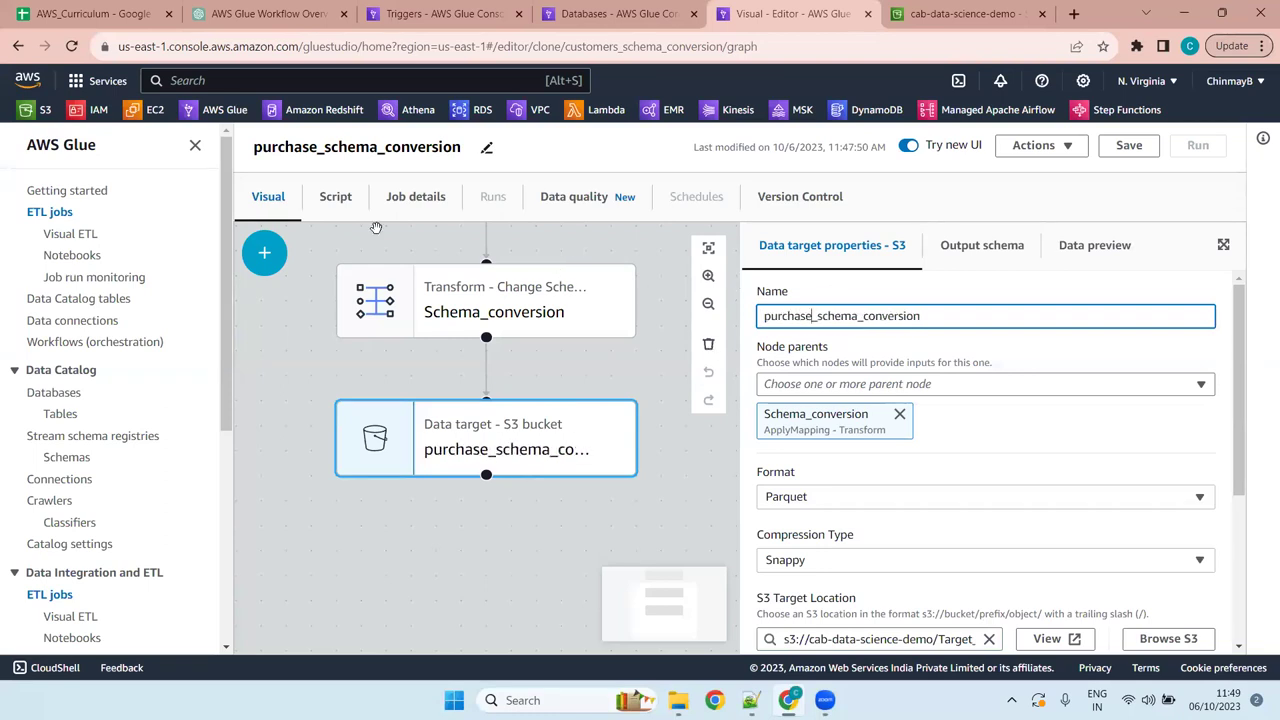
Save the purchase_schema_conversion job and center its visual graph
click(1128, 146)
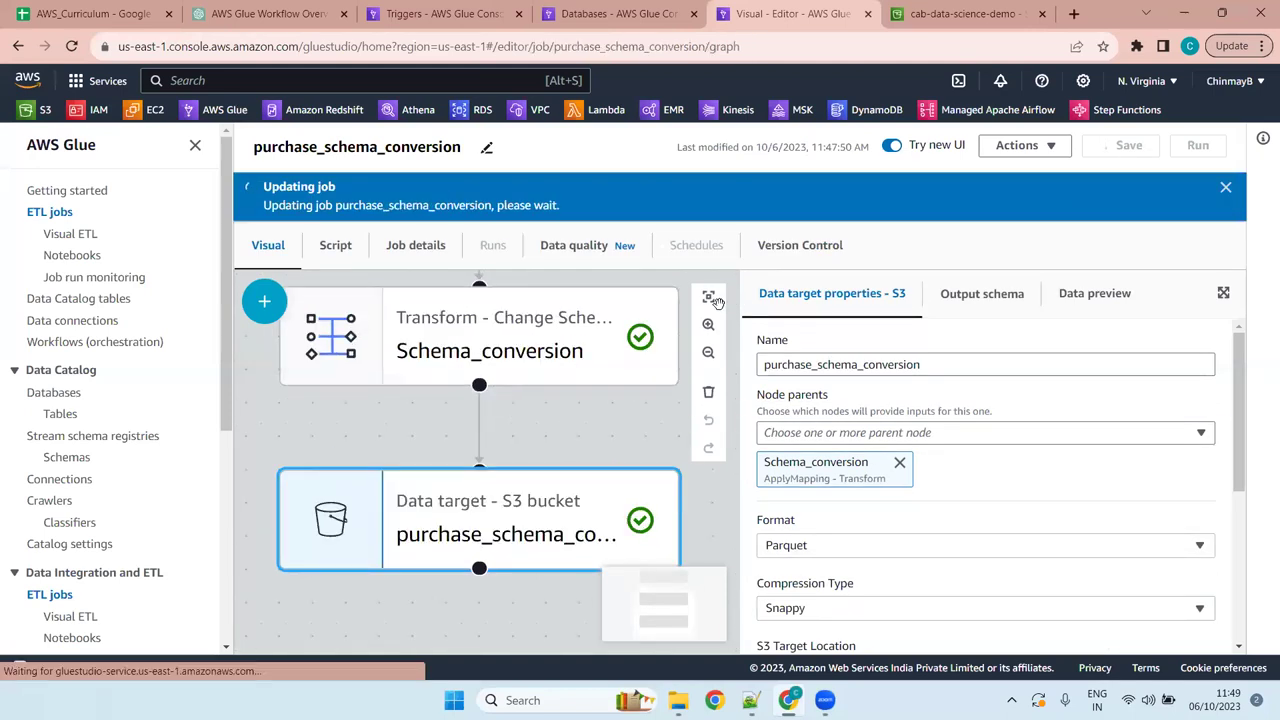
click(708, 297)
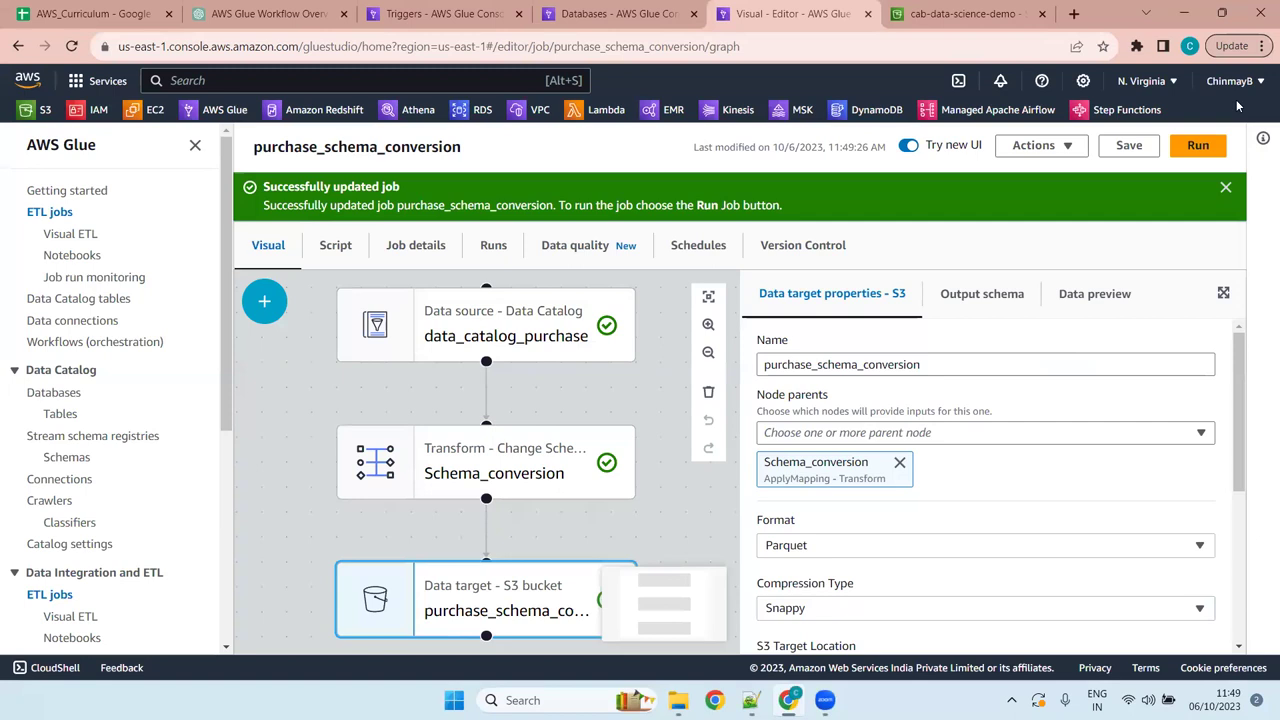
click(1226, 190)
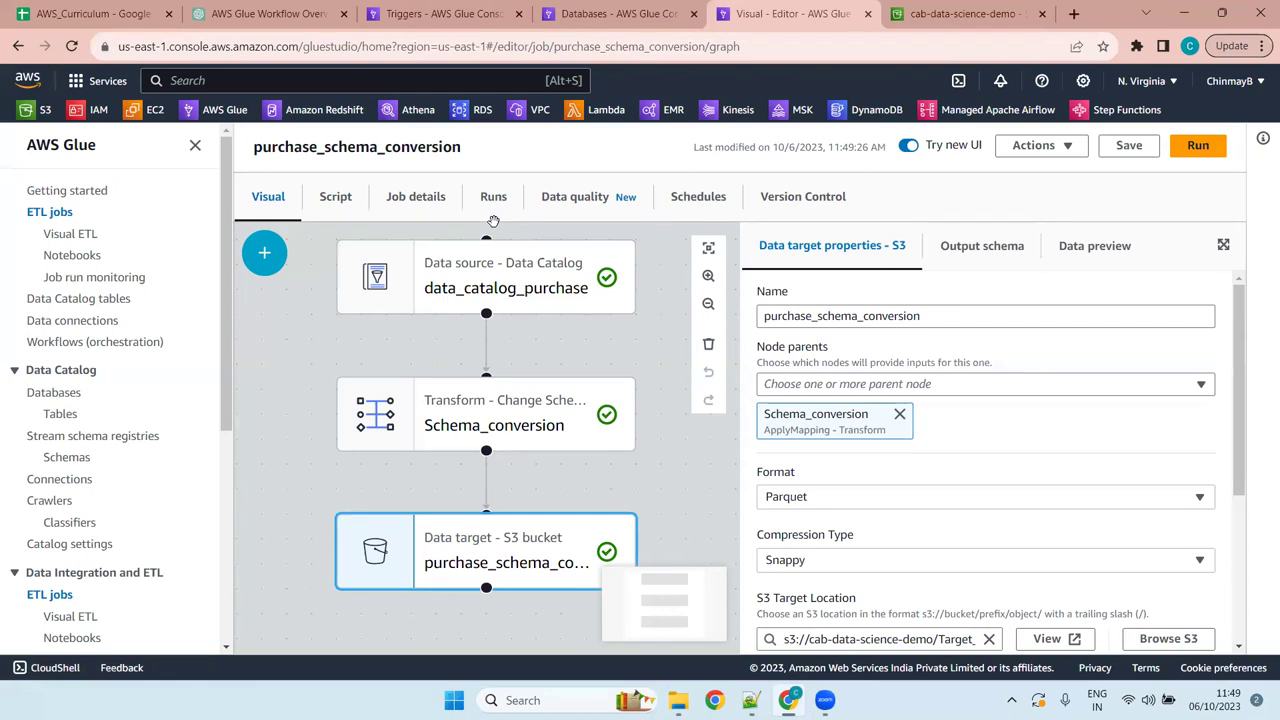
Add the employee_schema_conversion job as a target resource of the trigger being created
click(575, 10)
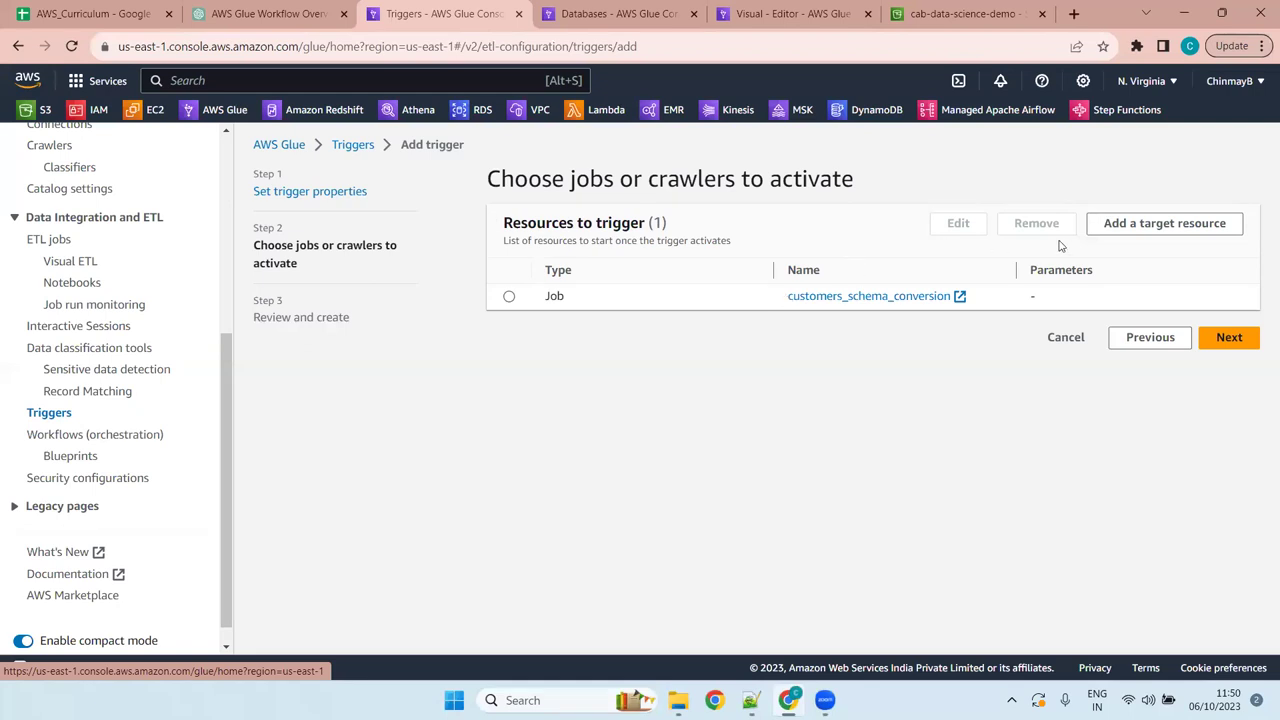
click(1152, 226)
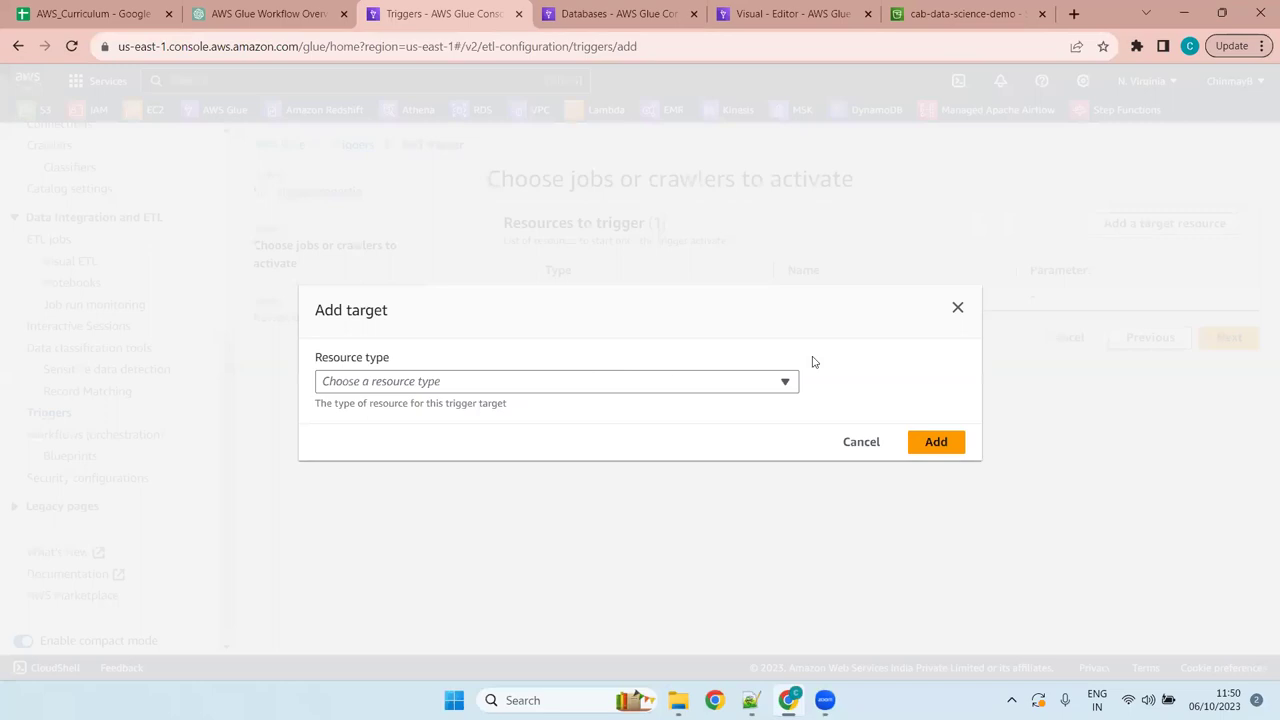
click(724, 388)
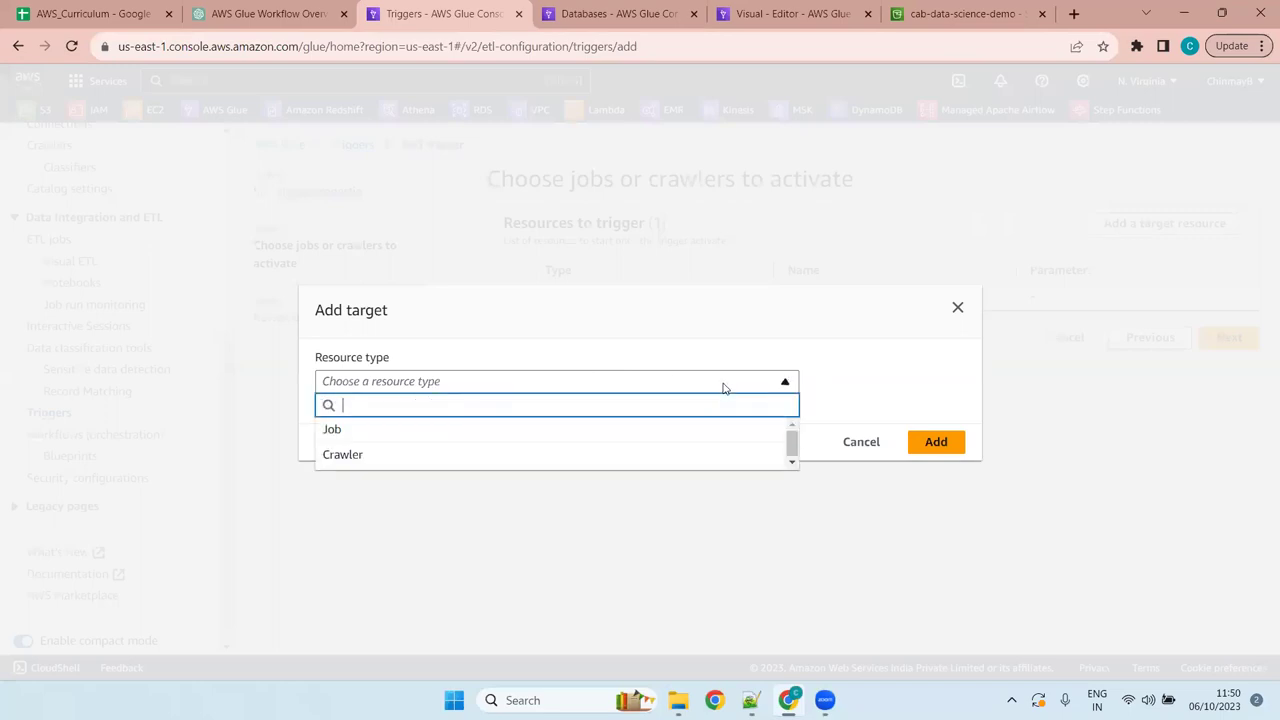
click(543, 430)
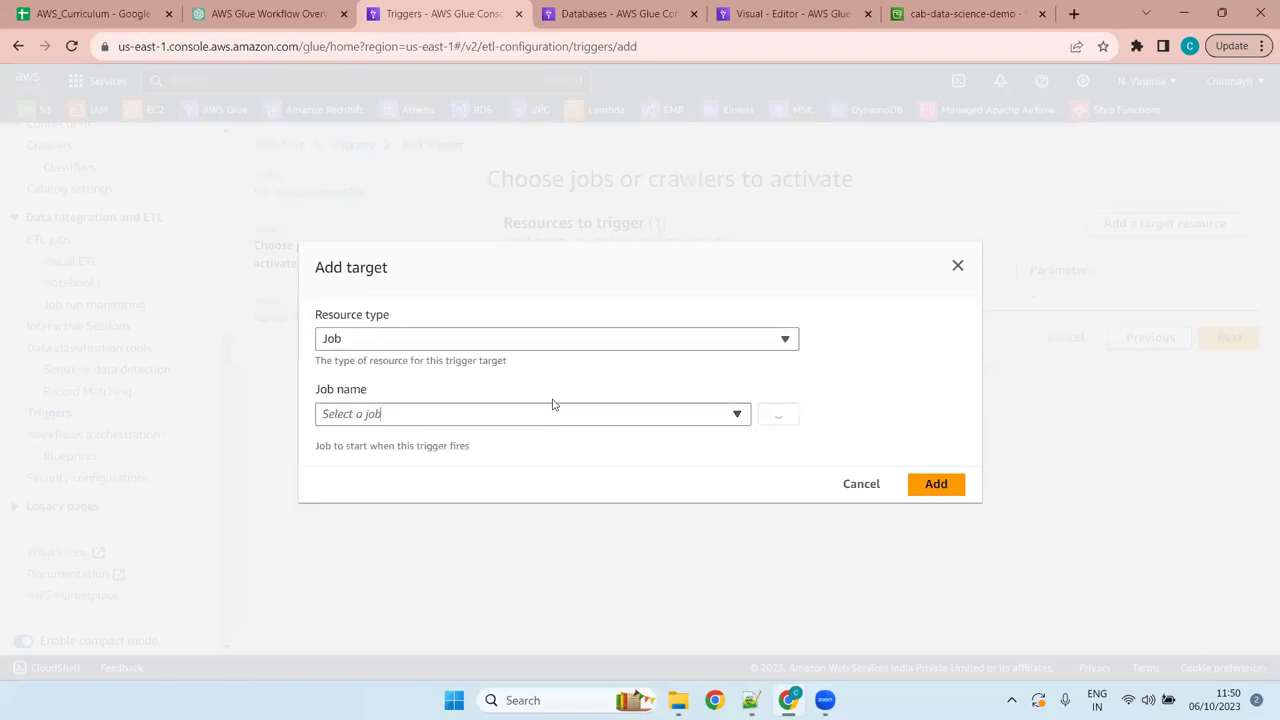
click(561, 412)
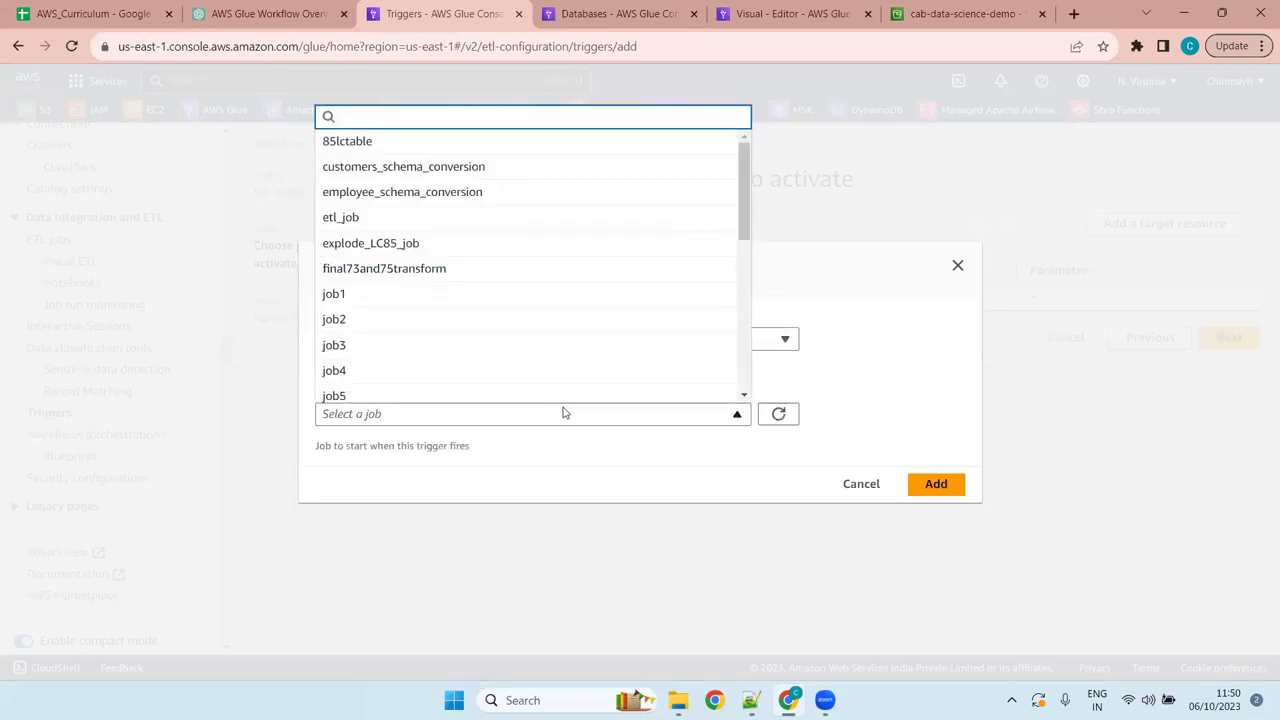
click(519, 194)
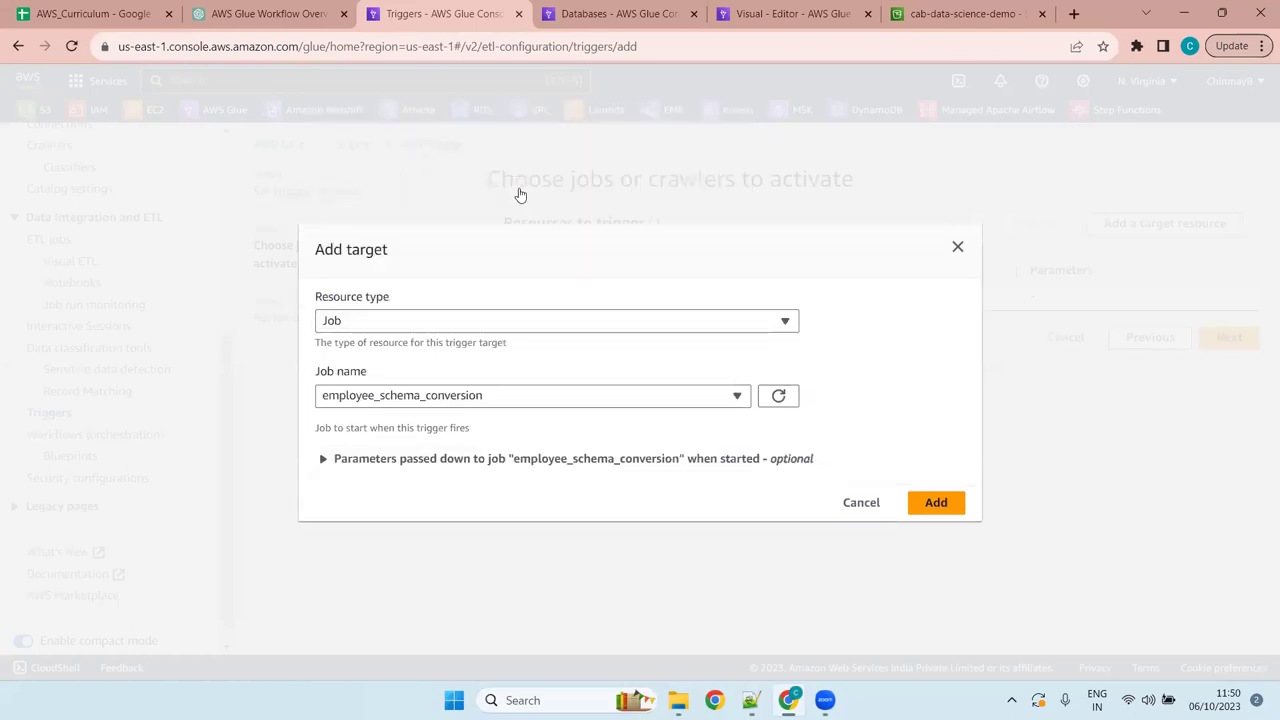
click(936, 503)
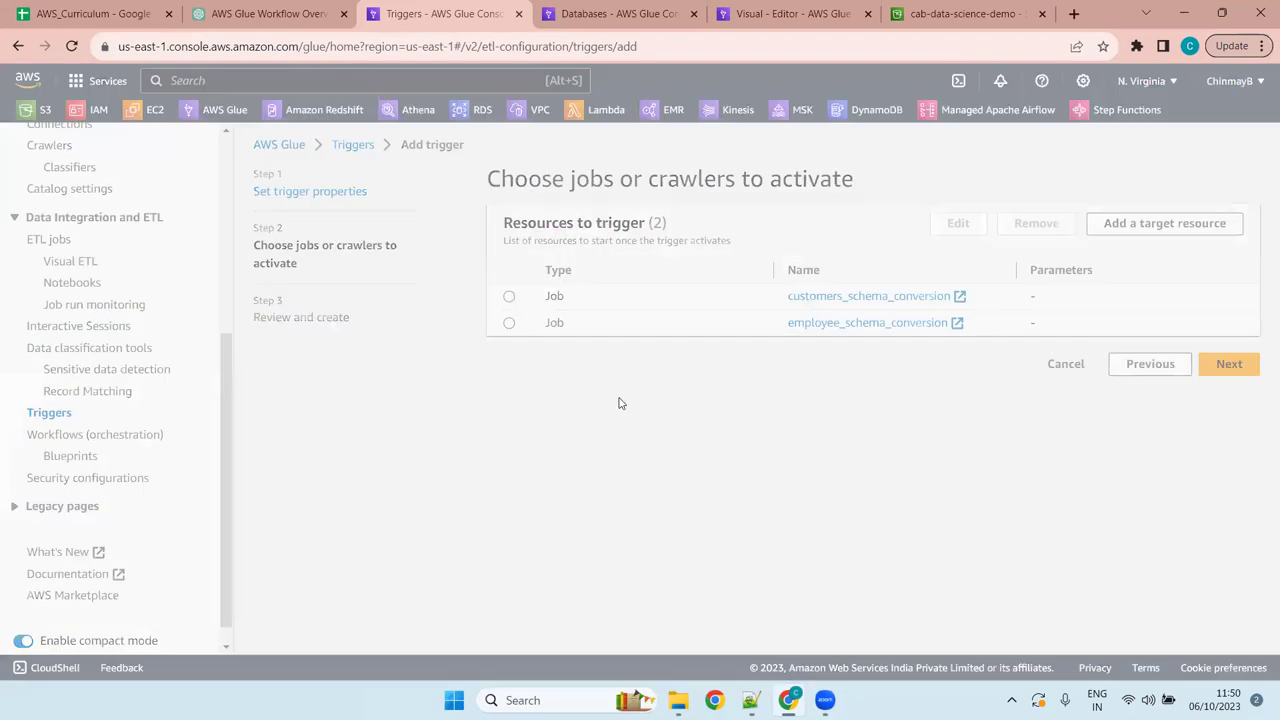
Add the purchase_schema_conversion job as another target resource of the trigger
click(594, 374)
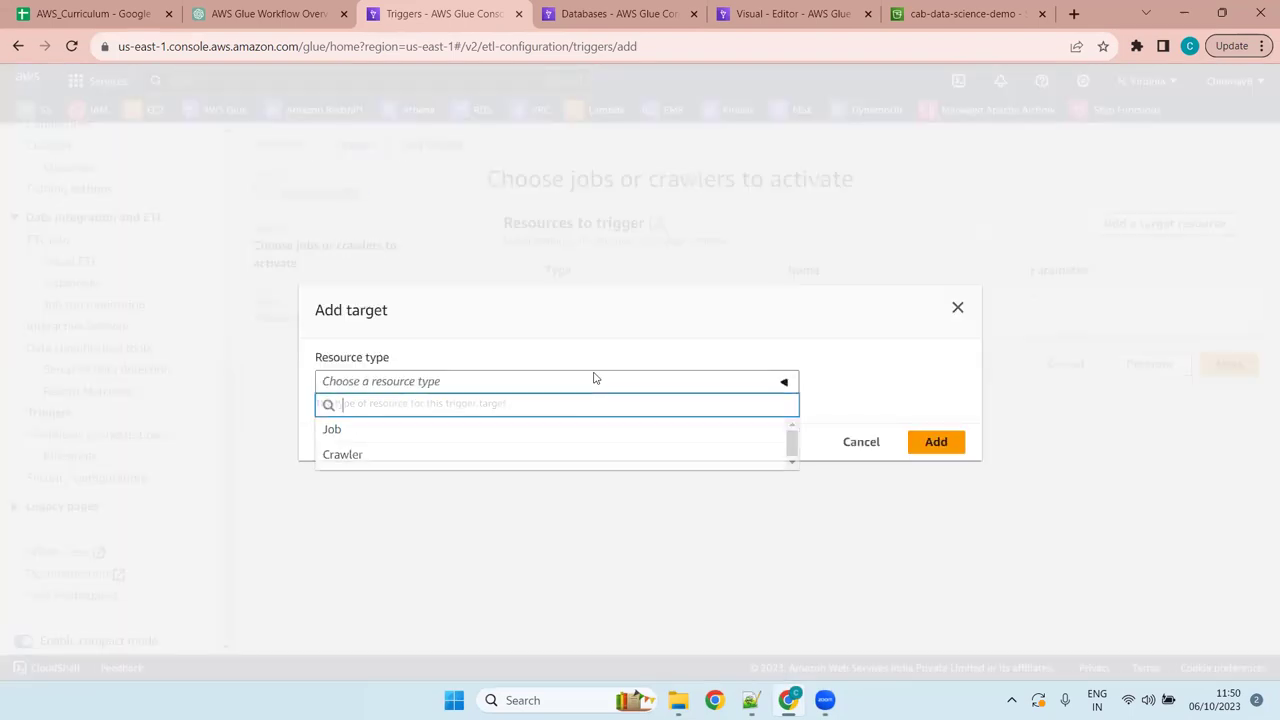
click(548, 430)
click(564, 415)
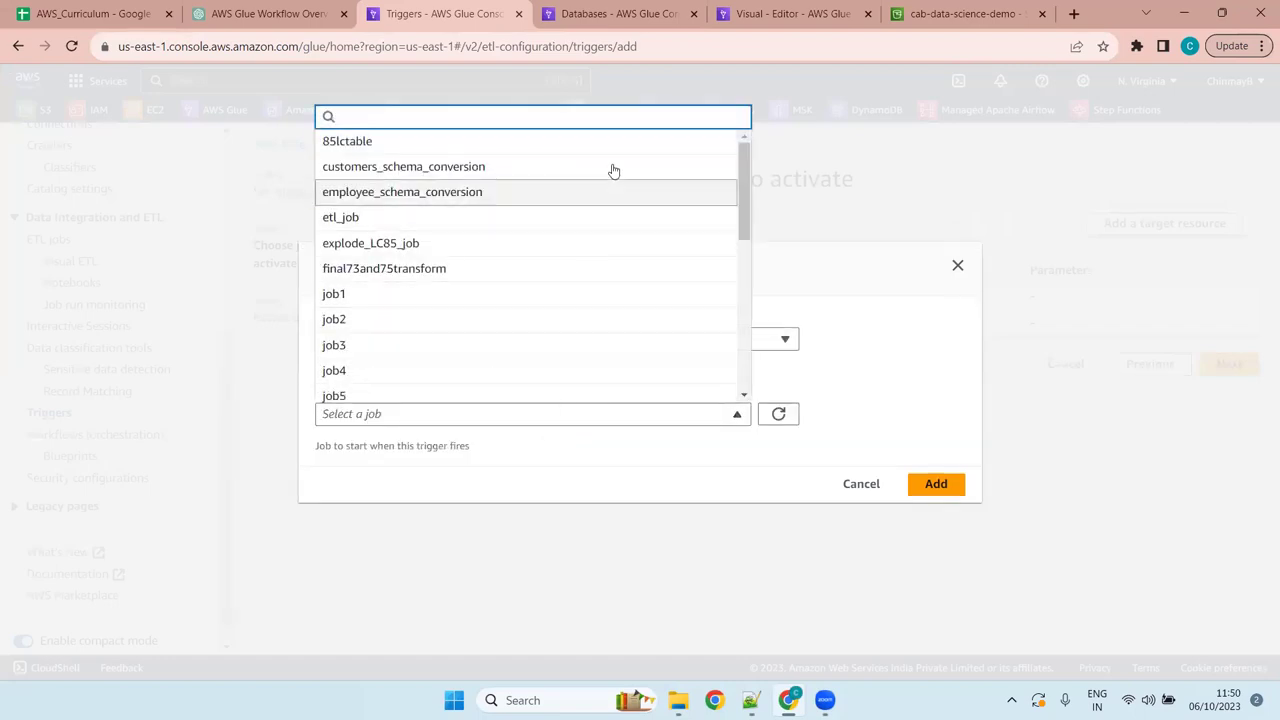
scroll(620, 243, down, 5)
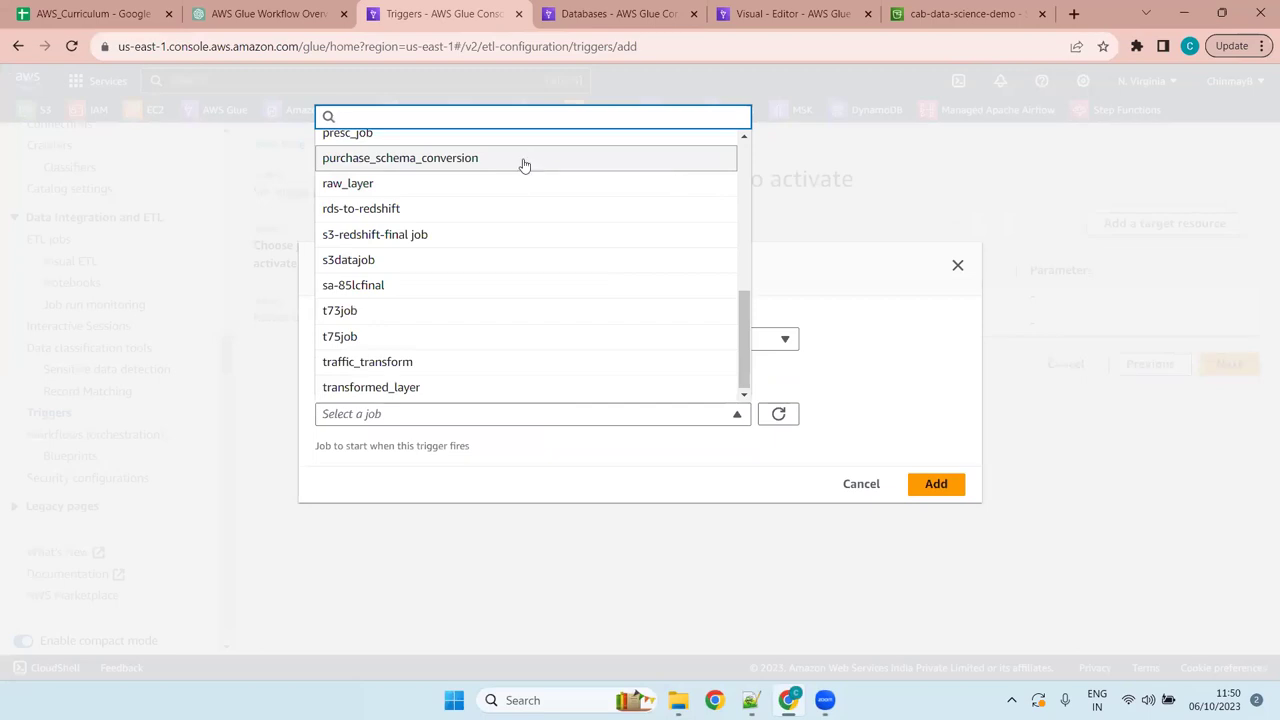
click(525, 157)
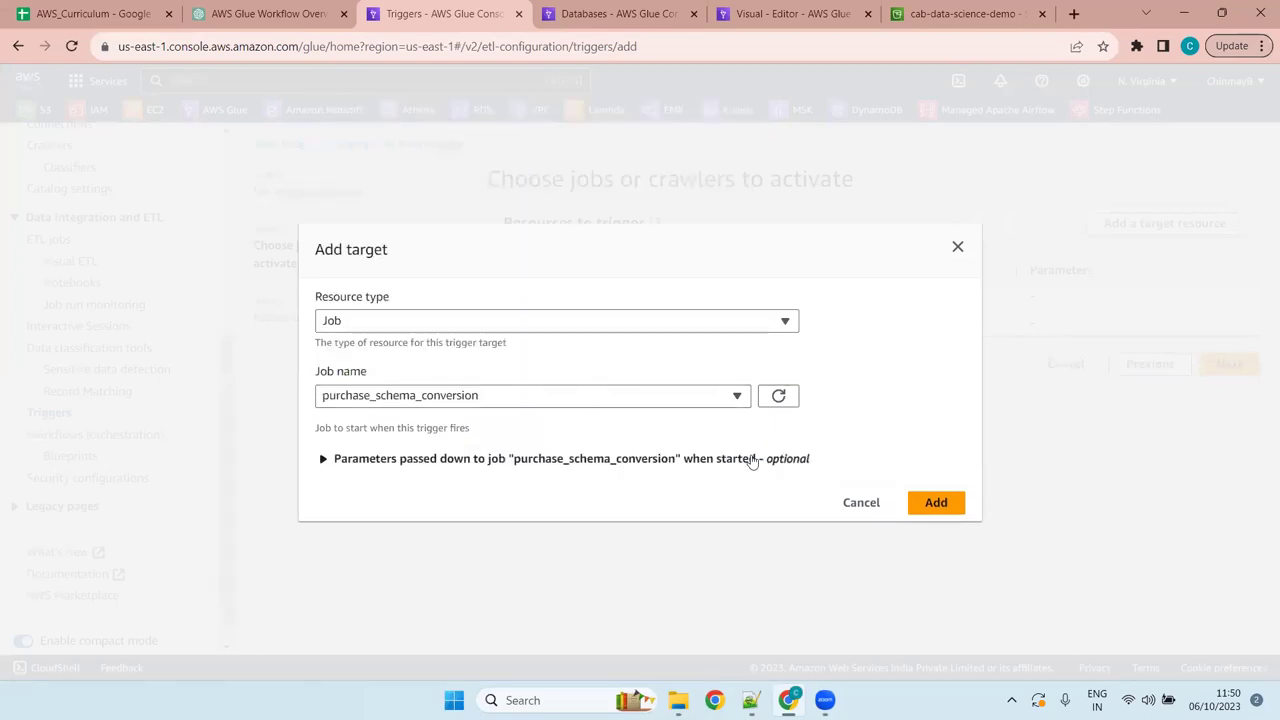
click(936, 503)
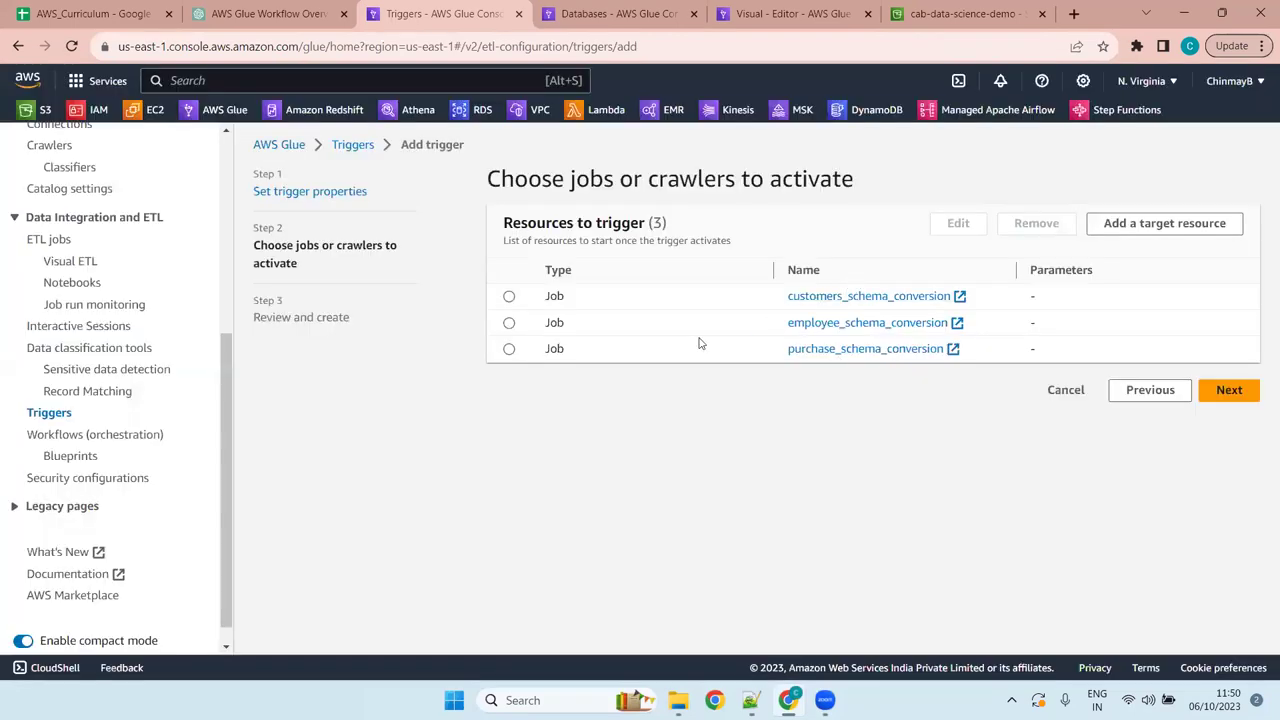
Review the ETL-job-trigger settings and create the trigger with enabling on creation turned on
click(1228, 390)
scroll(1013, 335, down, 1)
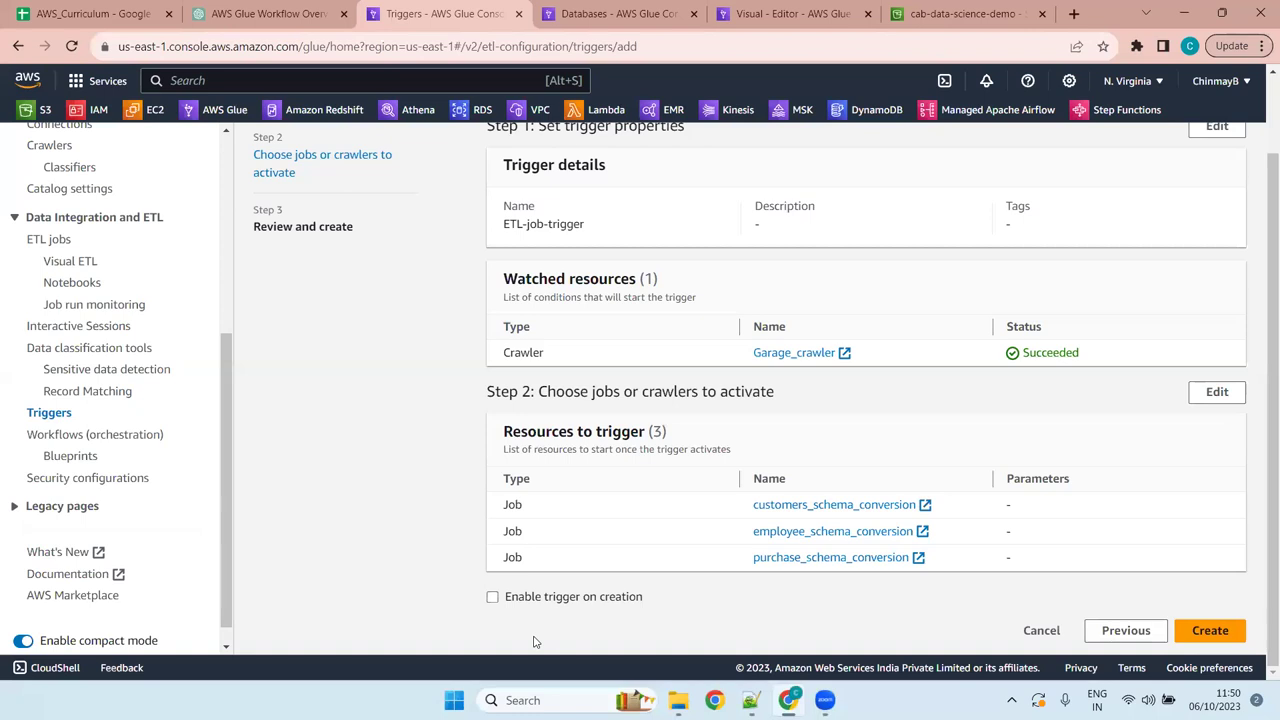
click(518, 596)
click(520, 602)
click(530, 597)
click(1180, 634)
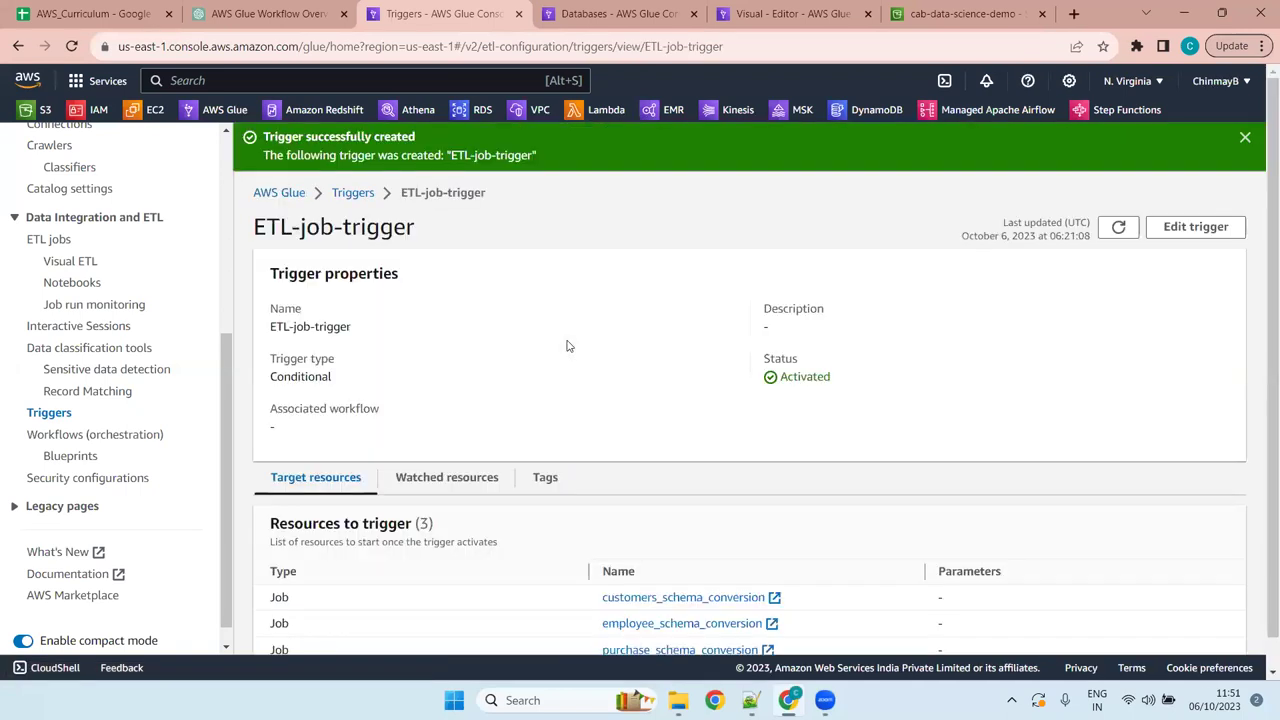
click(1244, 138)
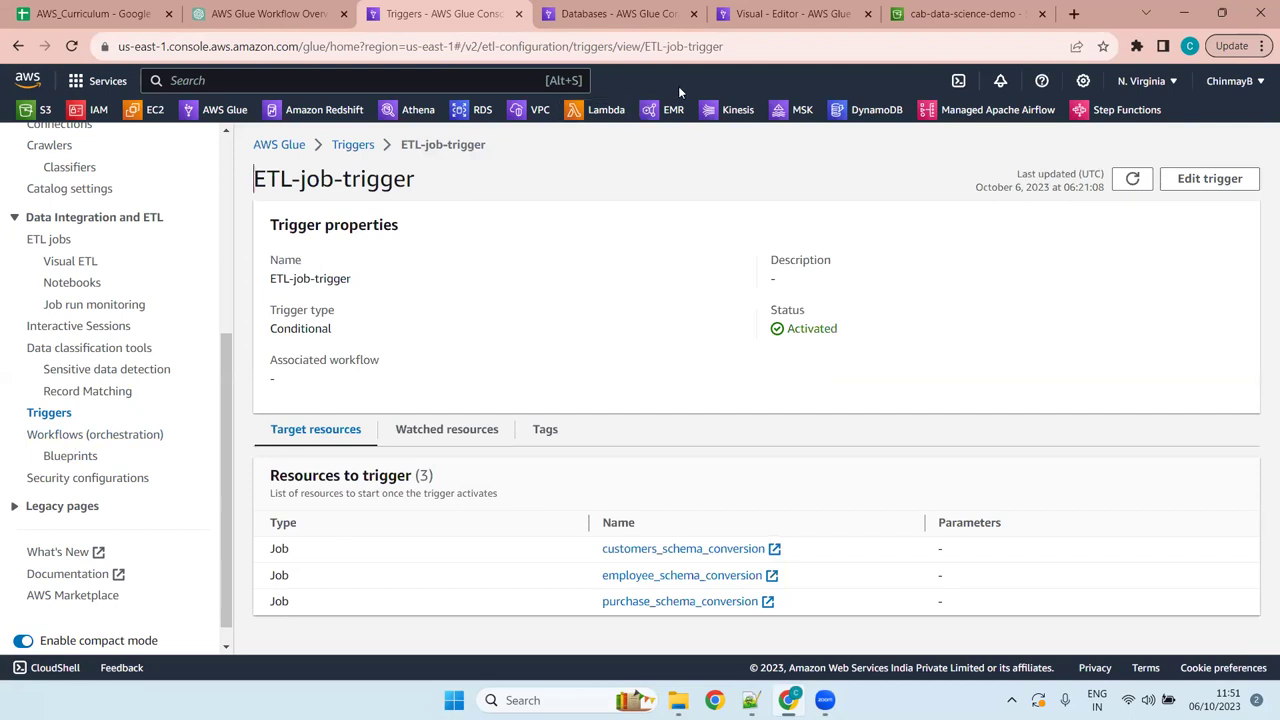
Open the ds-garage-workflow workflow and examine its graph of triggers and crawlers
click(656, 7)
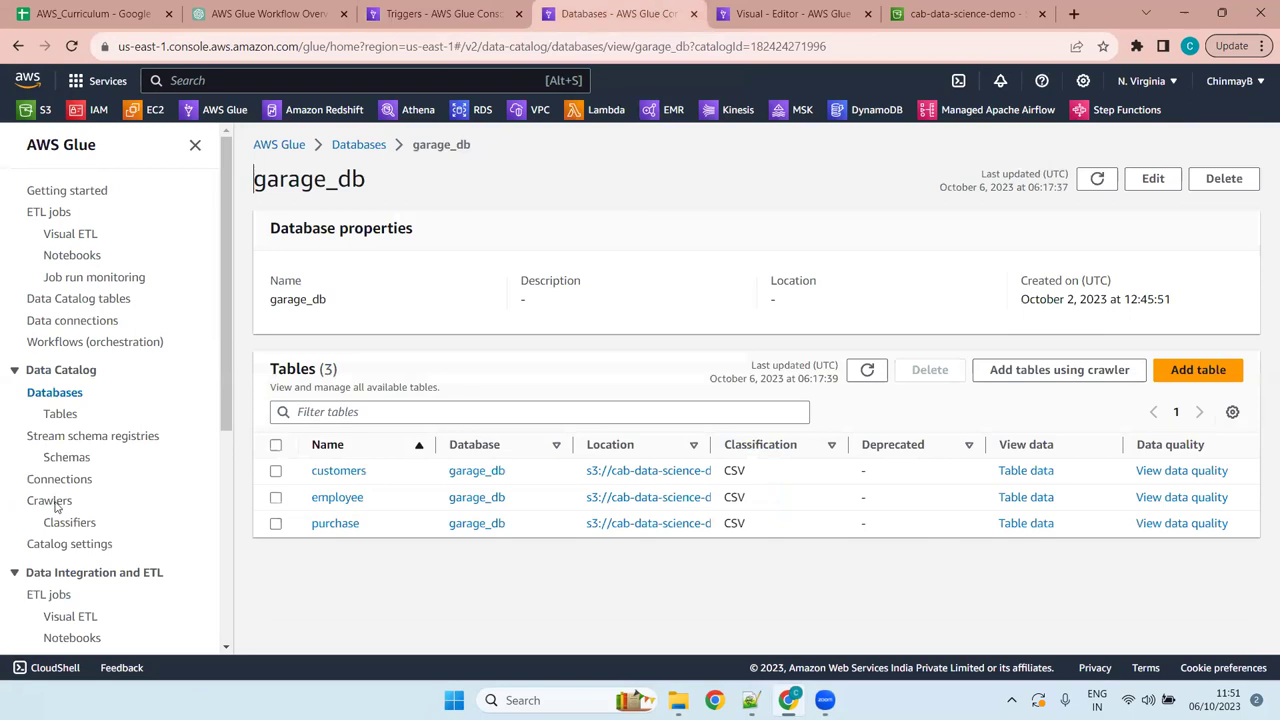
scroll(57, 505, down, 4)
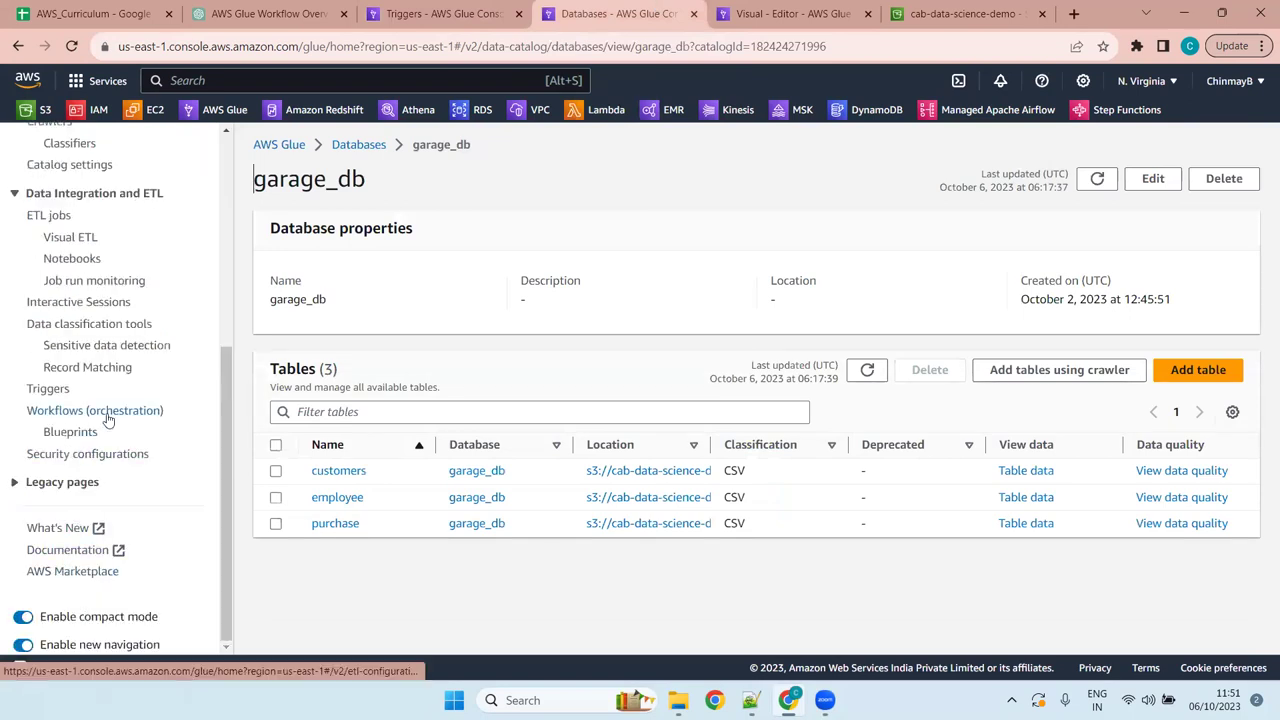
click(105, 418)
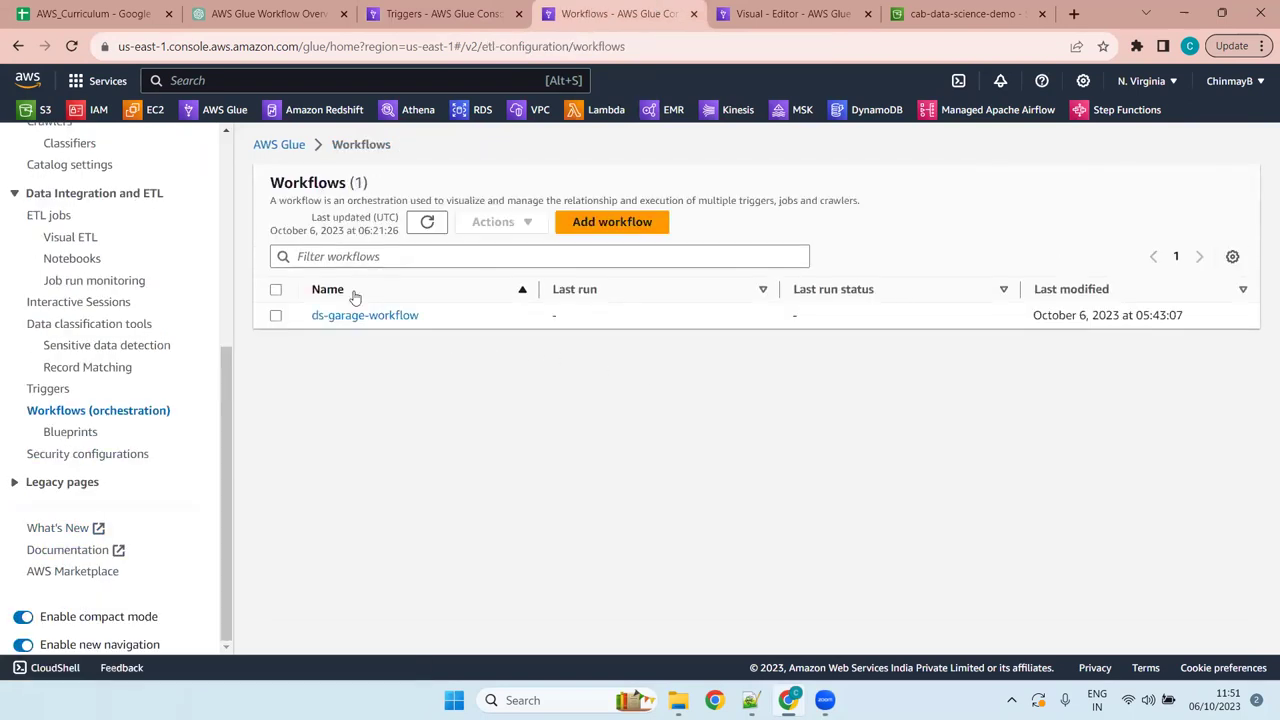
click(378, 318)
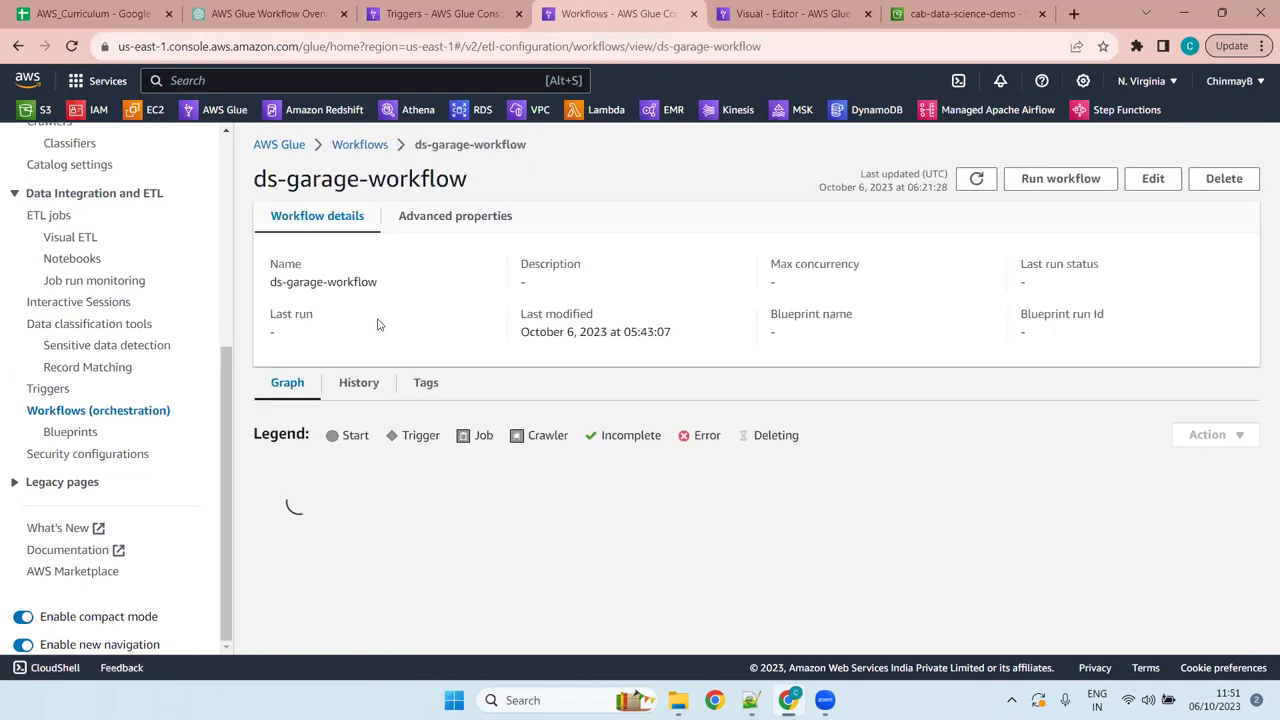
scroll(643, 508, down, 4)
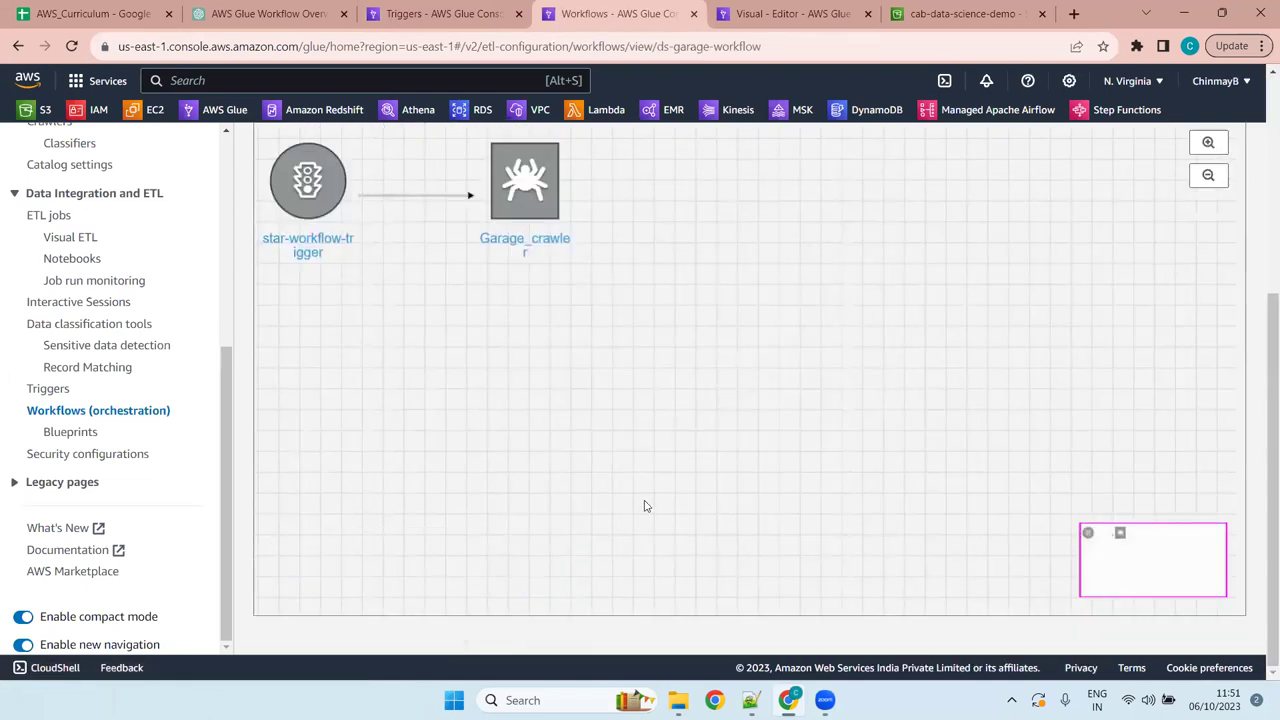
Add a trigger to ds-garage-workflow by cloning the conditional ETL-job-trigger, with enabling on creation turned on
scroll(644, 506, up, 3)
scroll(545, 403, down, 3)
drag(1260, 314, 1262, 92)
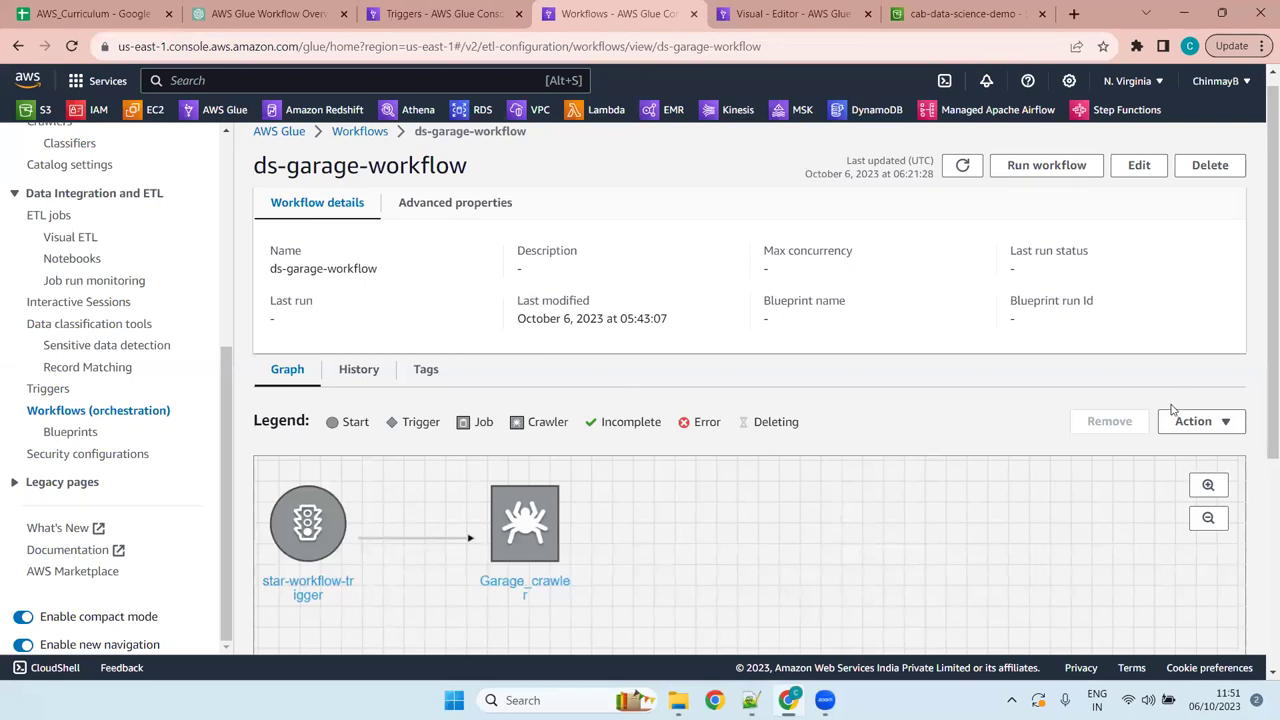
click(1203, 421)
click(1186, 446)
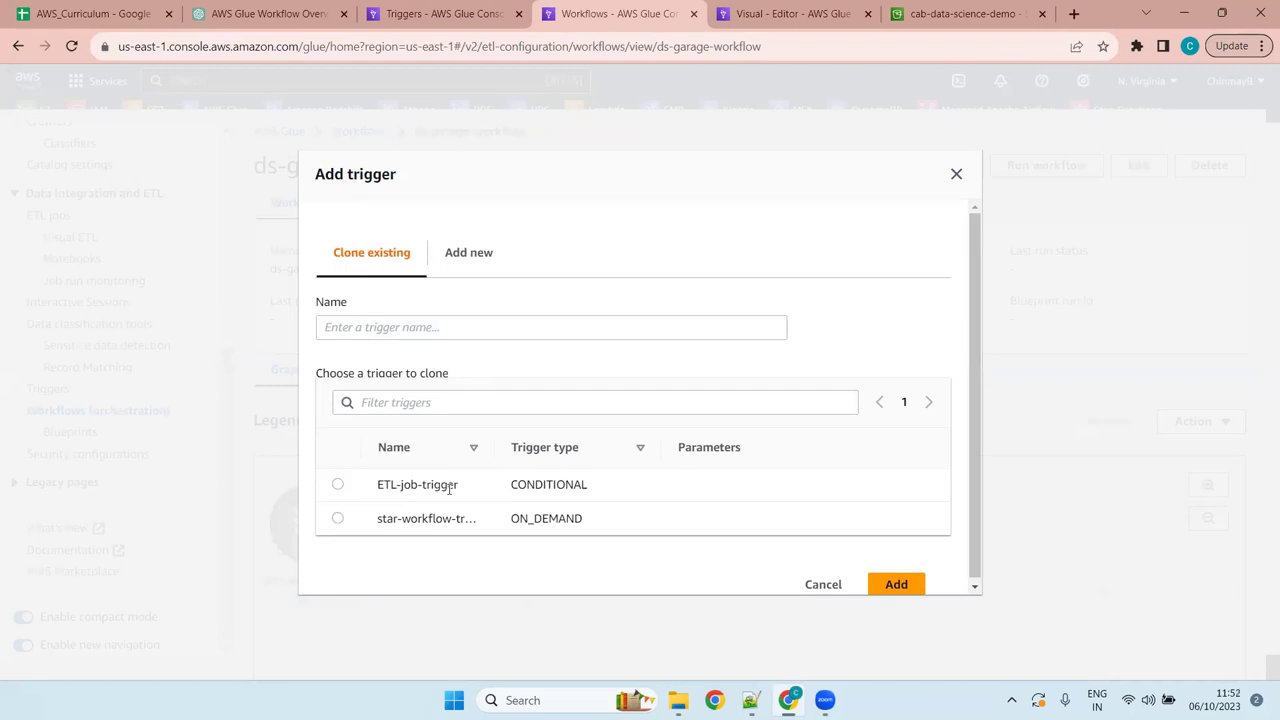
click(337, 484)
scroll(561, 483, down, 1)
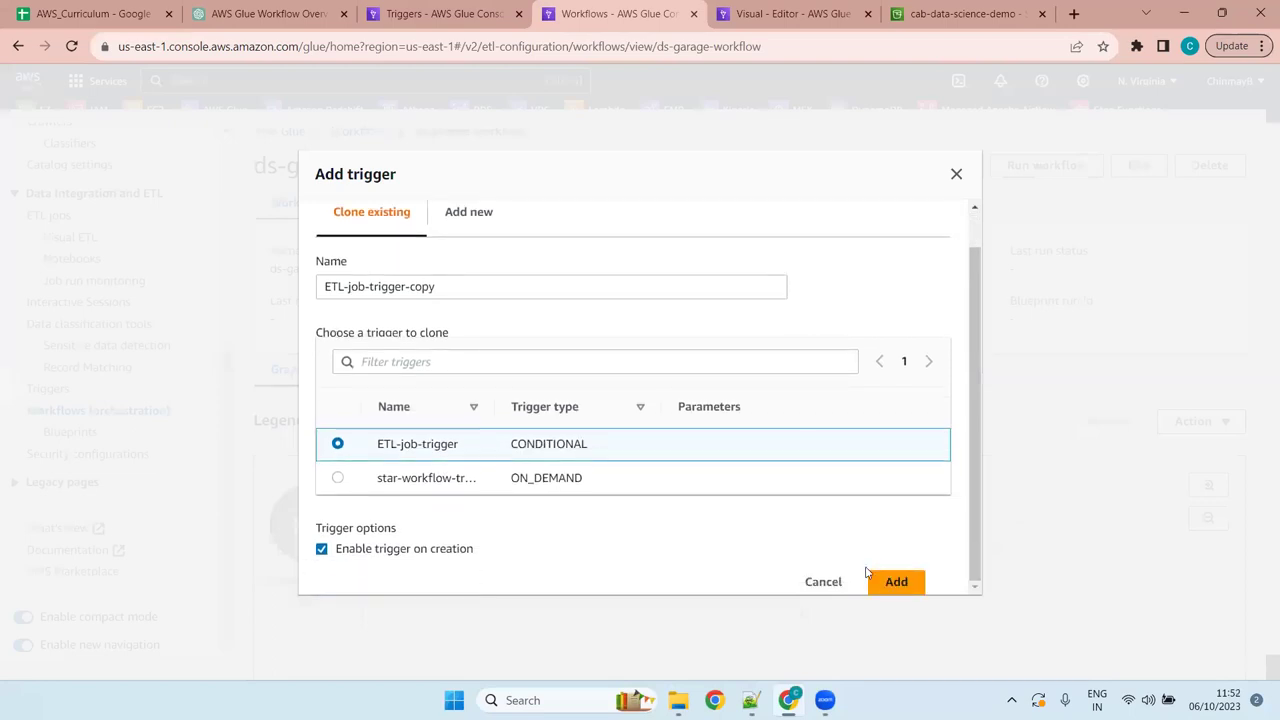
click(896, 581)
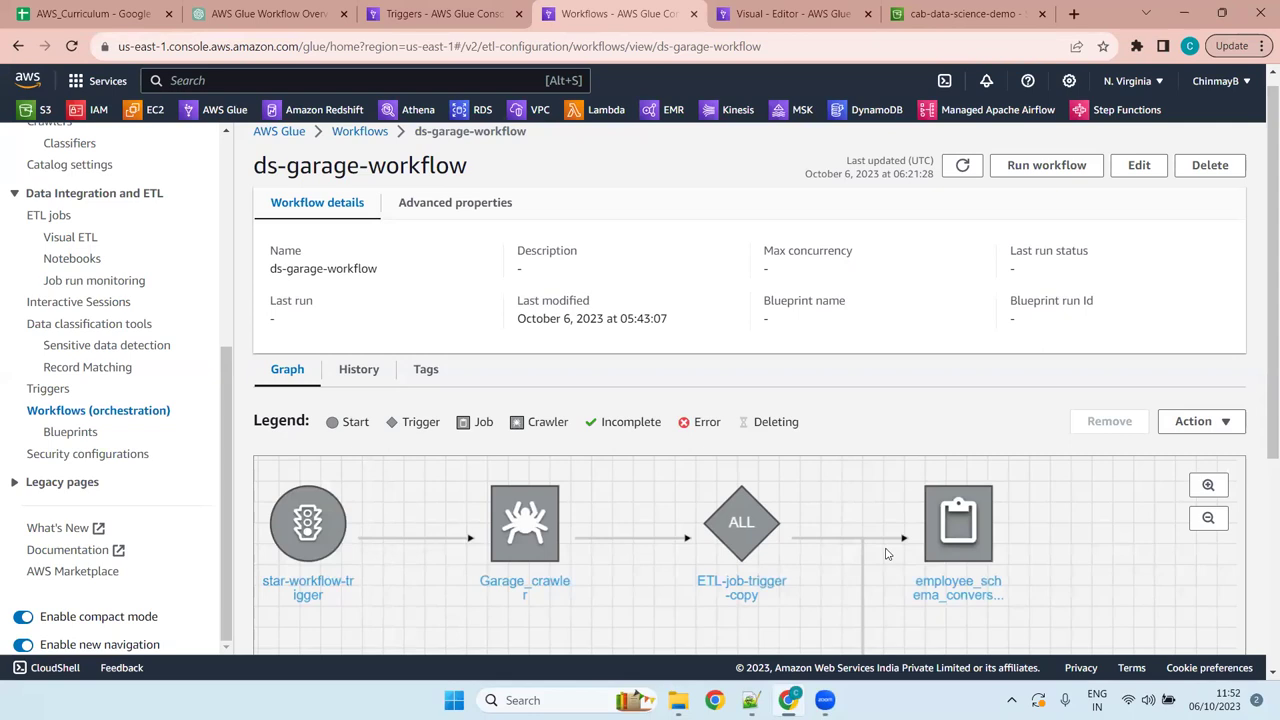
Close the trigger details and zoom out the workflow graph to examine the conversion jobs connected to the cloned trigger
scroll(1080, 545, down, 3)
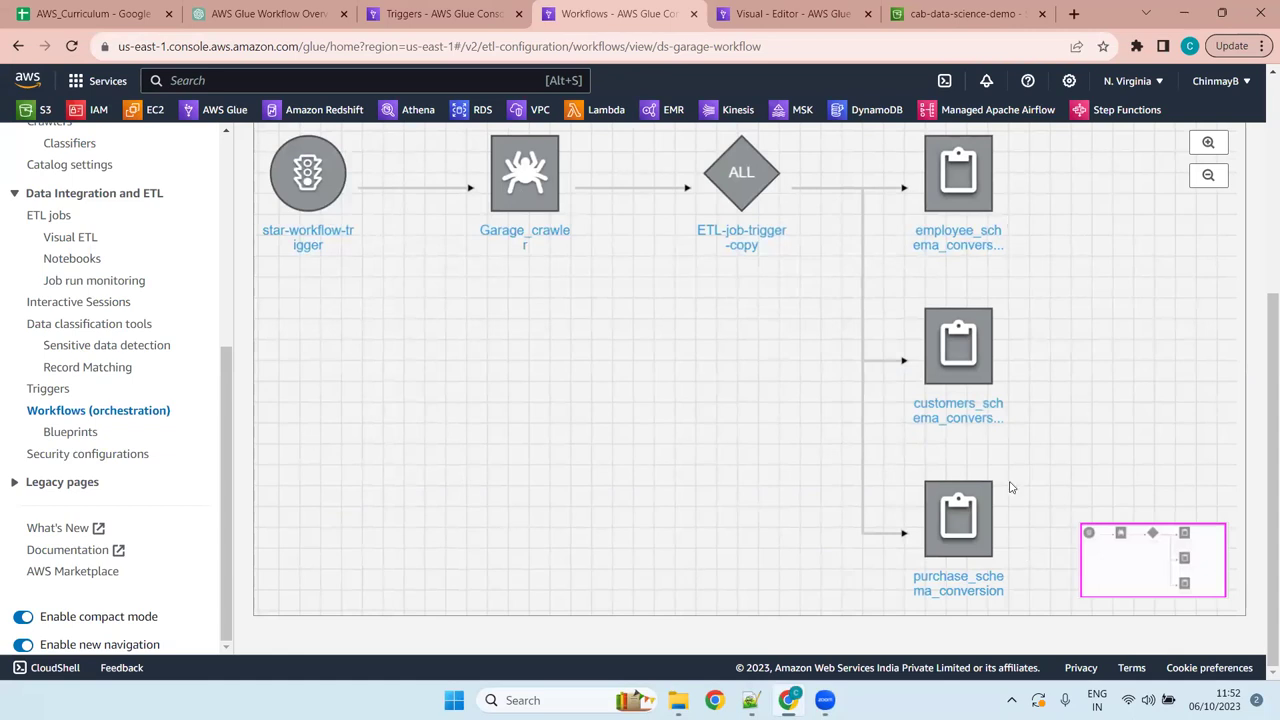
scroll(1260, 240, up, 2)
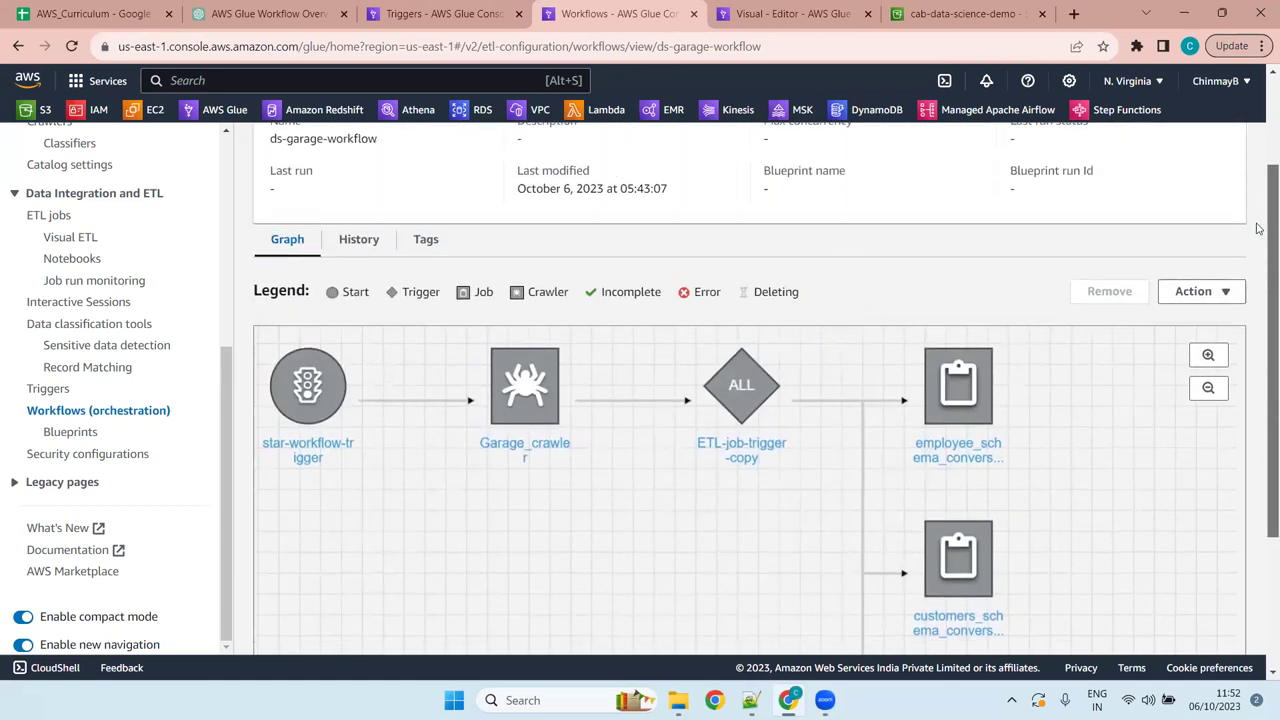
scroll(1257, 240, down, 2)
scroll(1260, 311, down, 1)
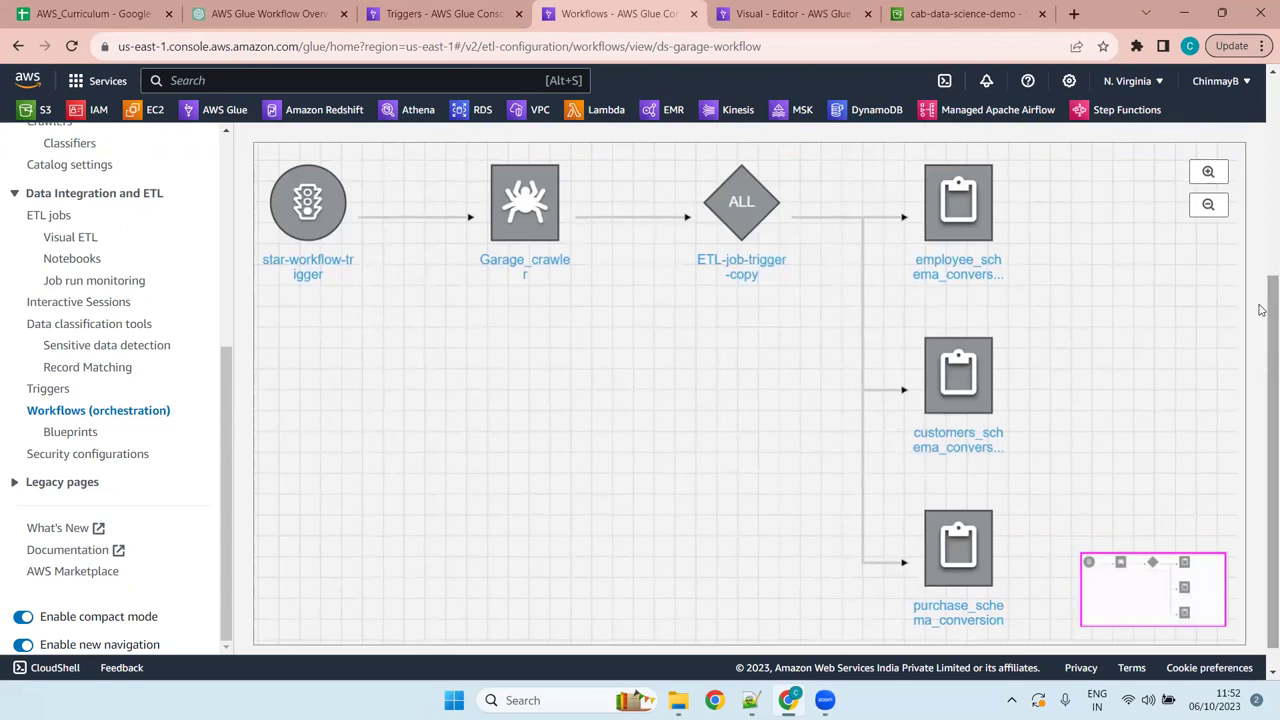
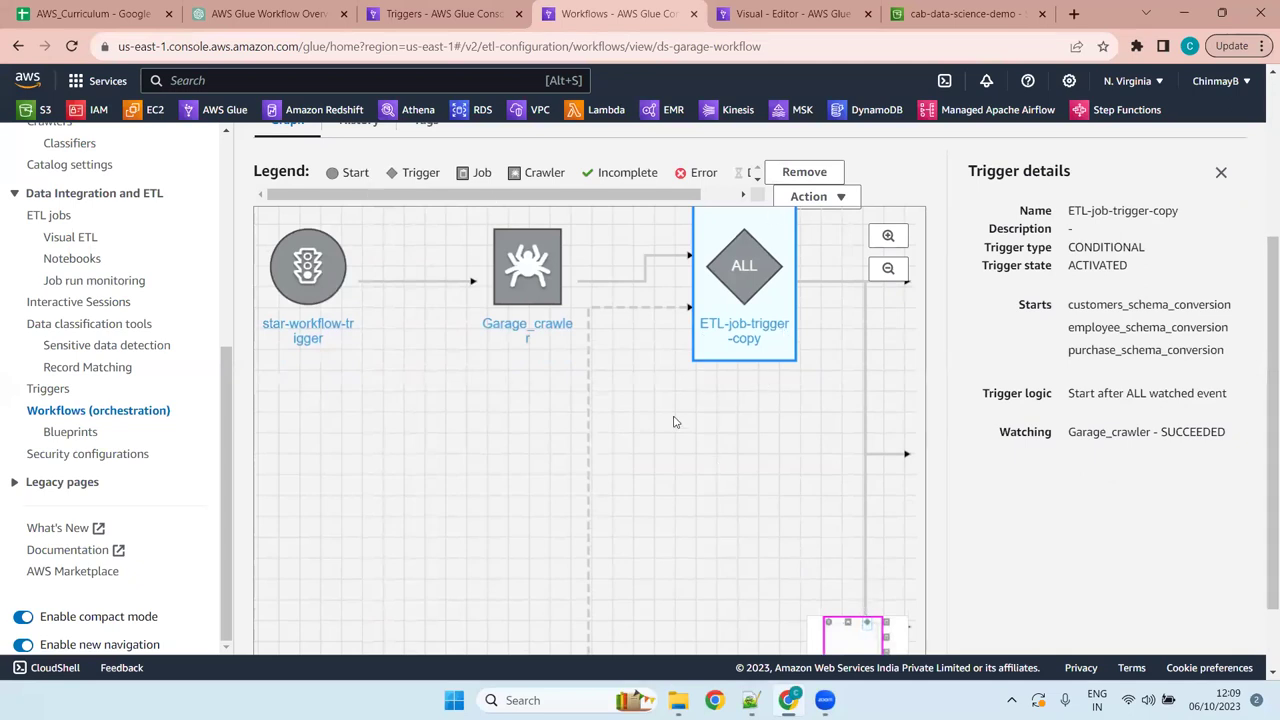
click(1220, 174)
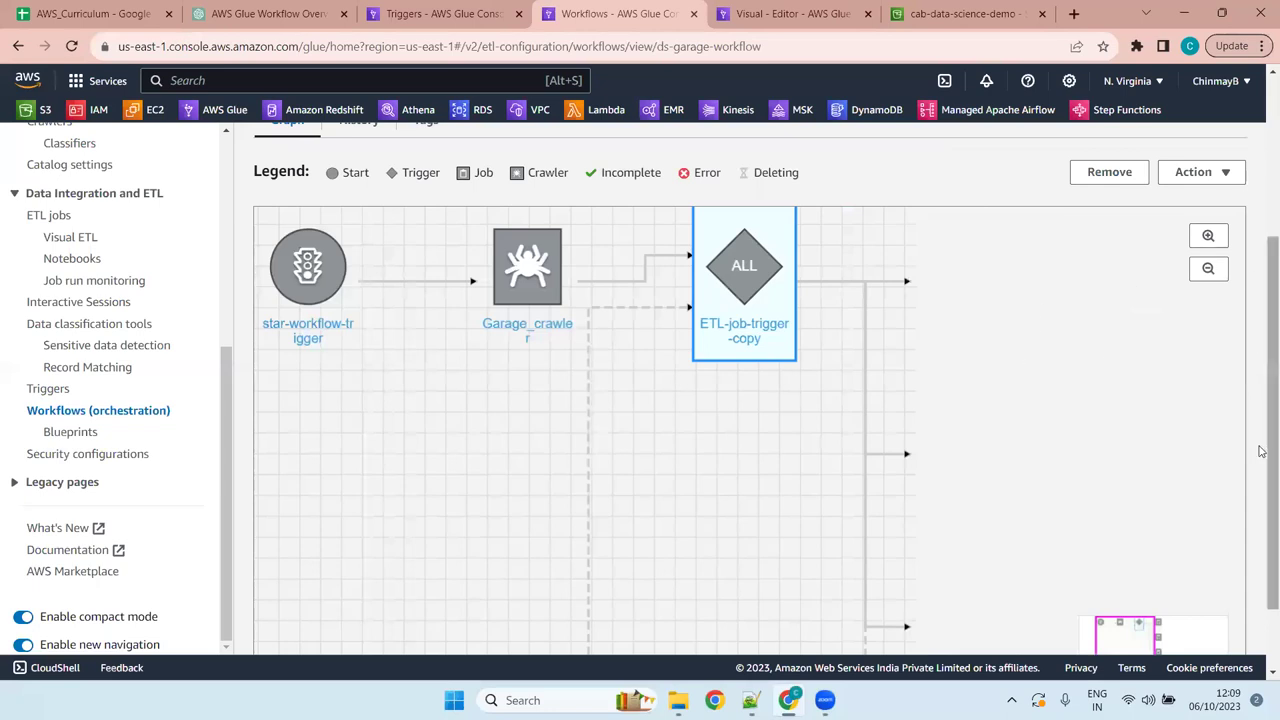
click(1208, 270)
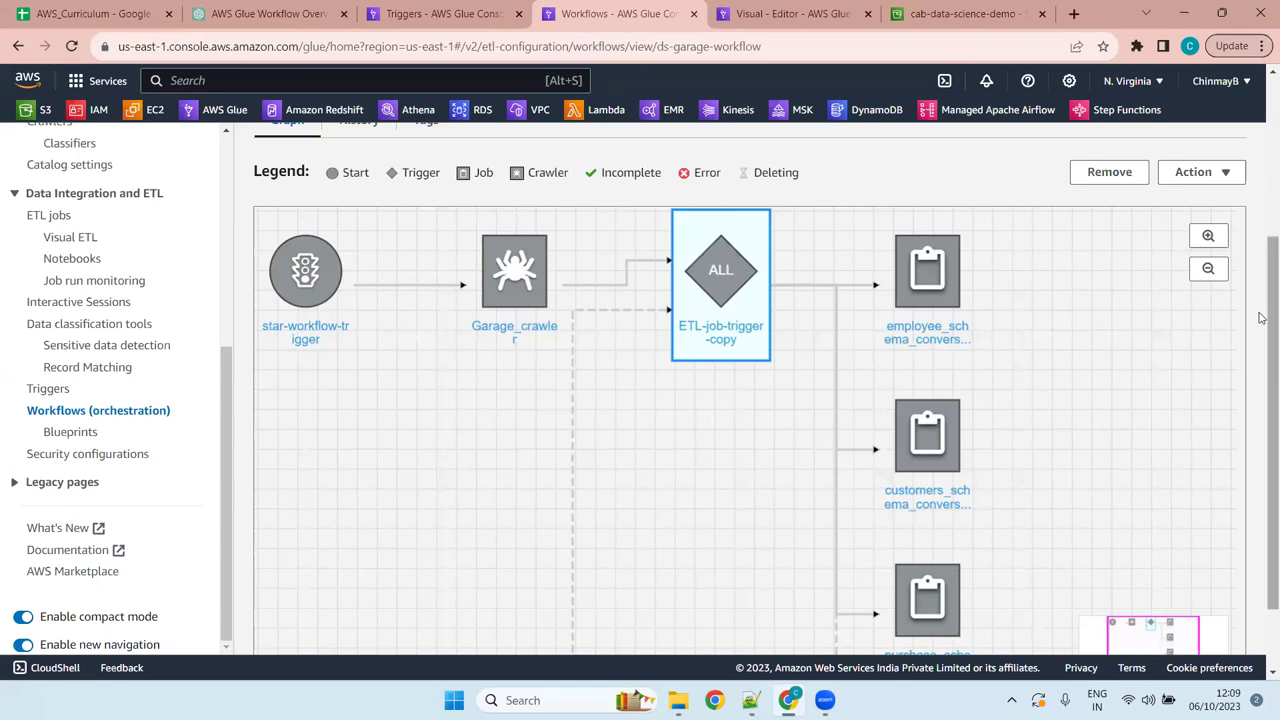
scroll(1262, 395, down, 2)
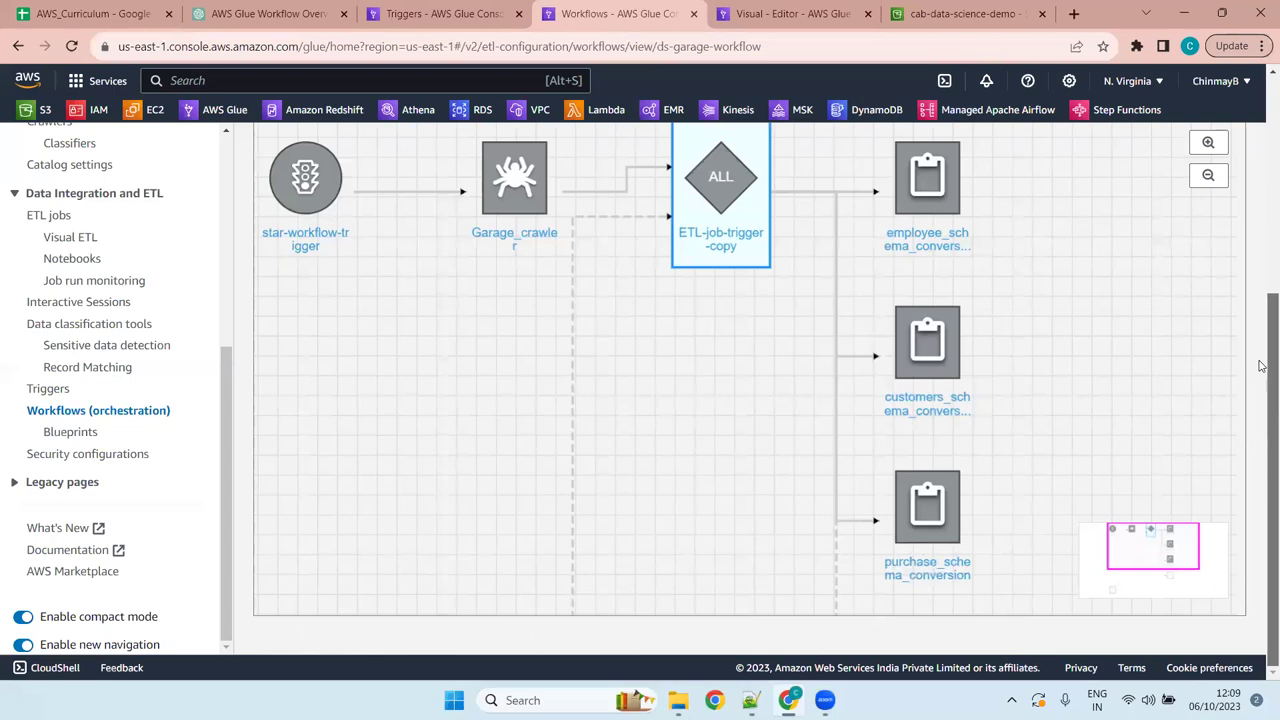
drag(1262, 365, 1260, 271)
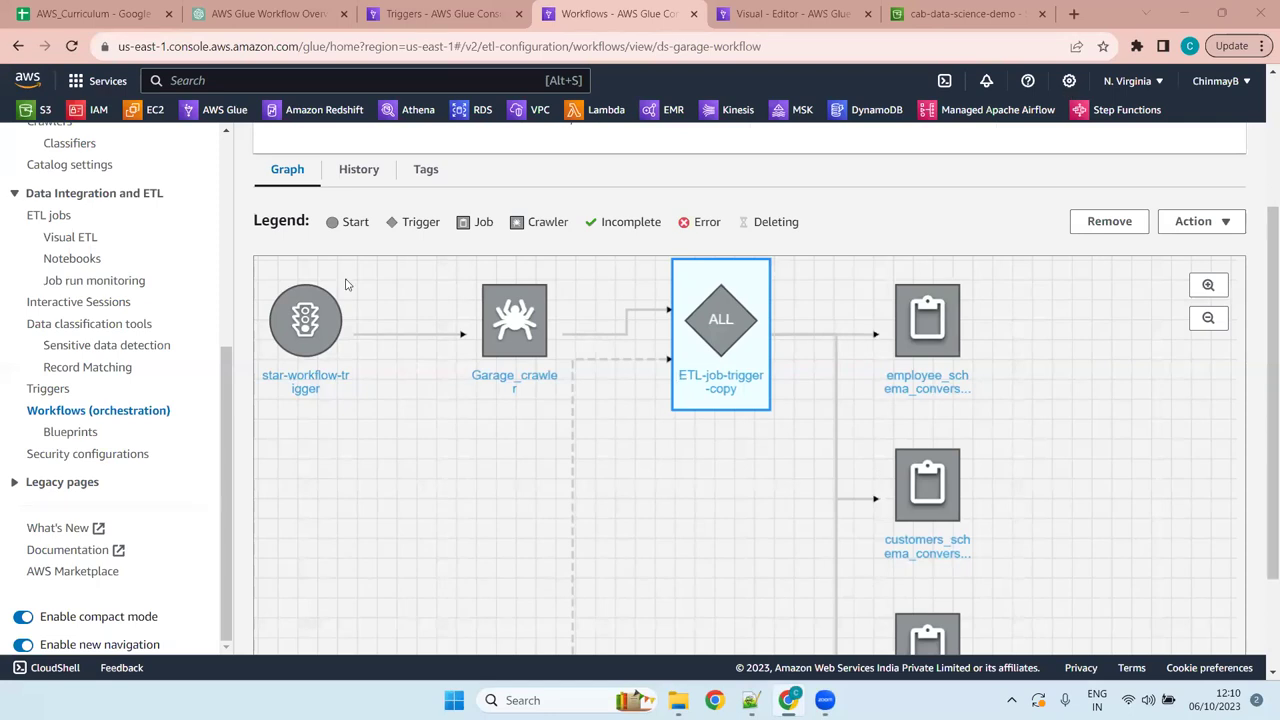
mouse_move(302, 10)
key(super+z)
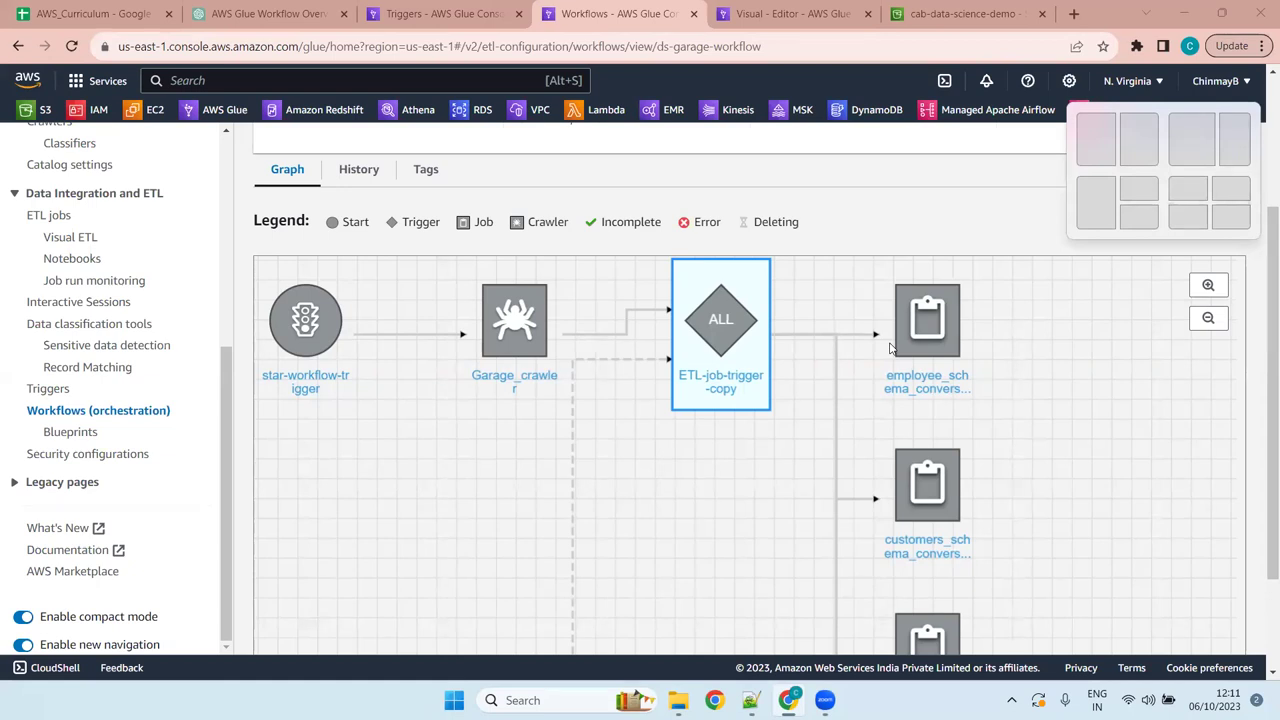
key(Escape)
key(super+z)
key(Escape)
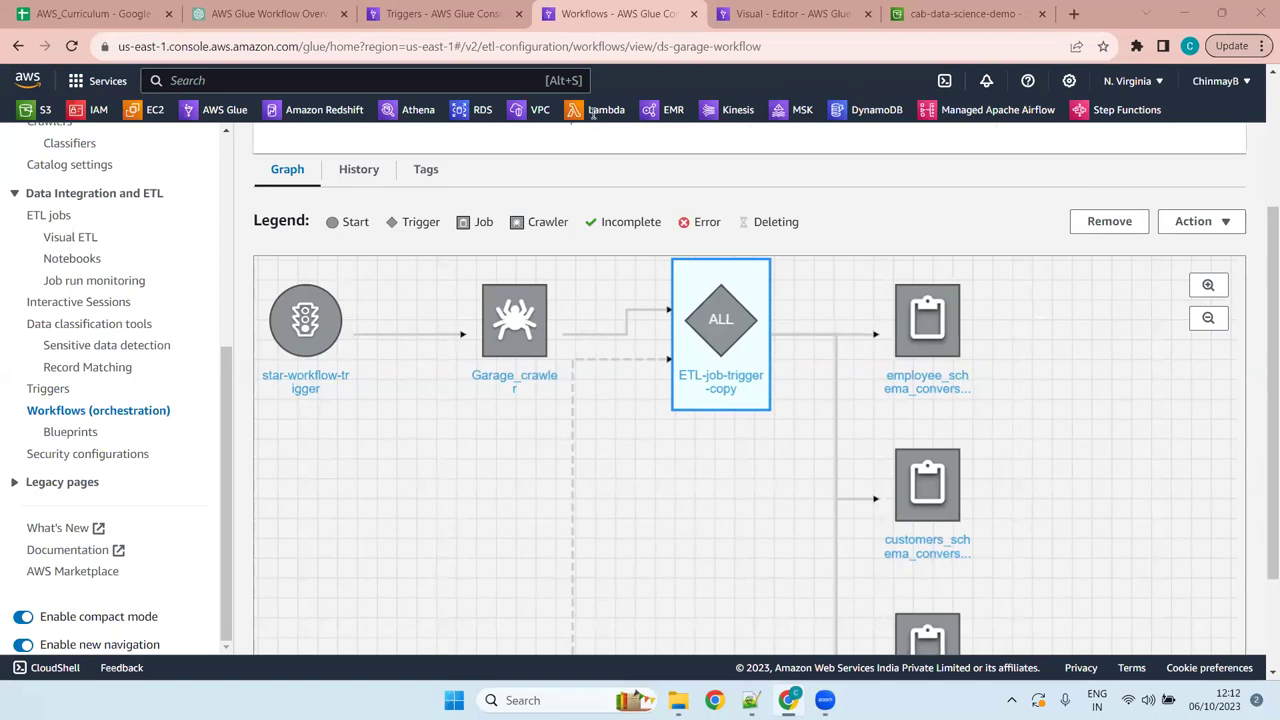
Deselect the cloned trigger and examine the workflow graph from the start trigger through Garage_crawler to the three schema-conversion jobs
click(679, 458)
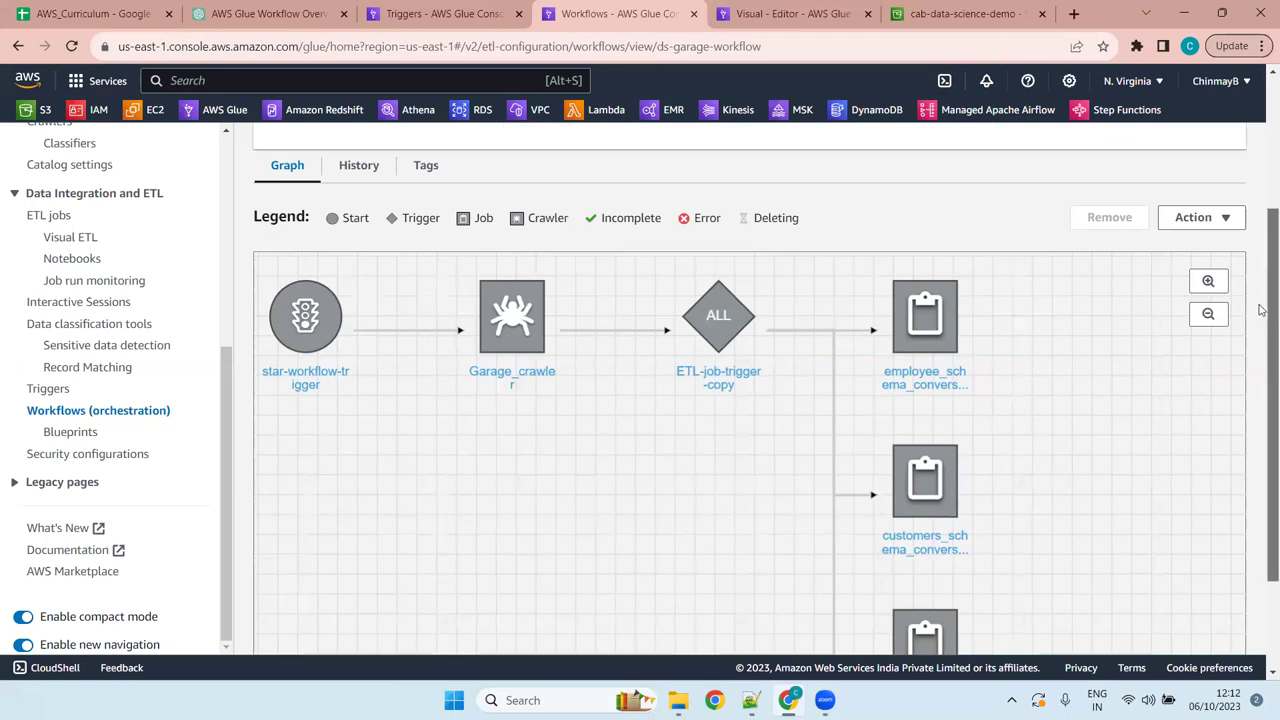
scroll(1261, 430, down, 2)
scroll(1261, 405, up, 2)
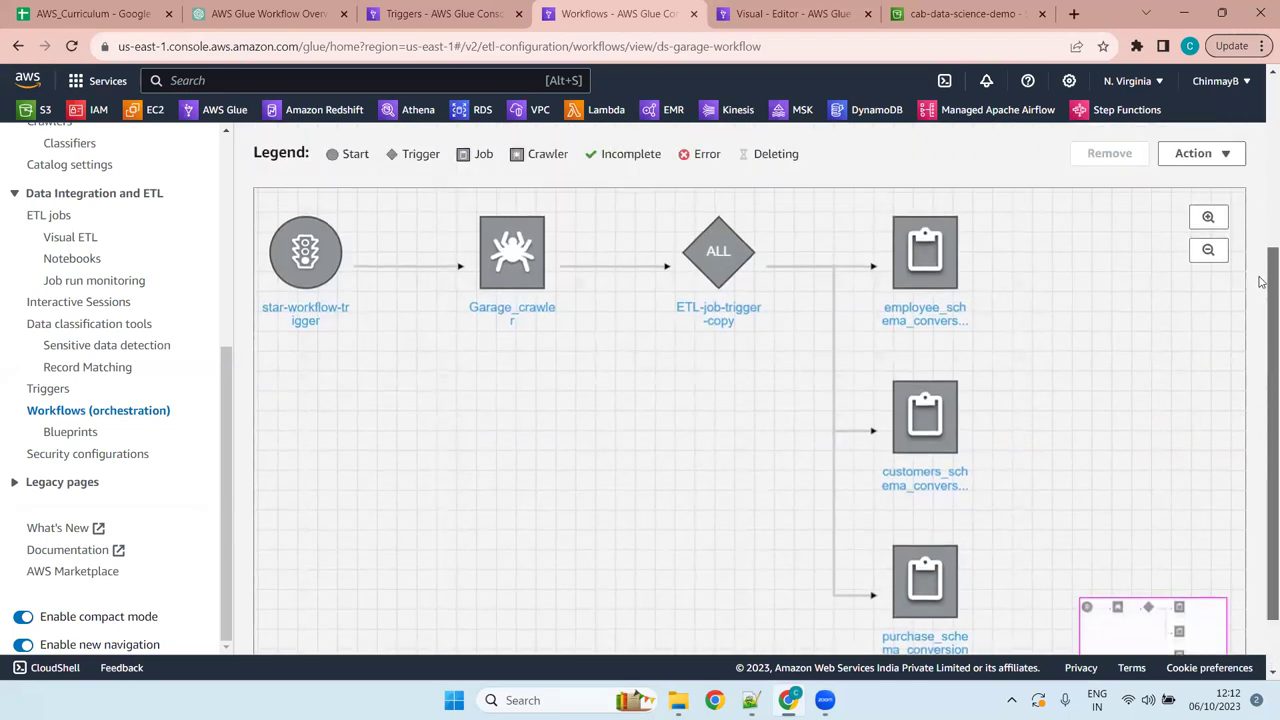
scroll(1261, 391, down, 2)
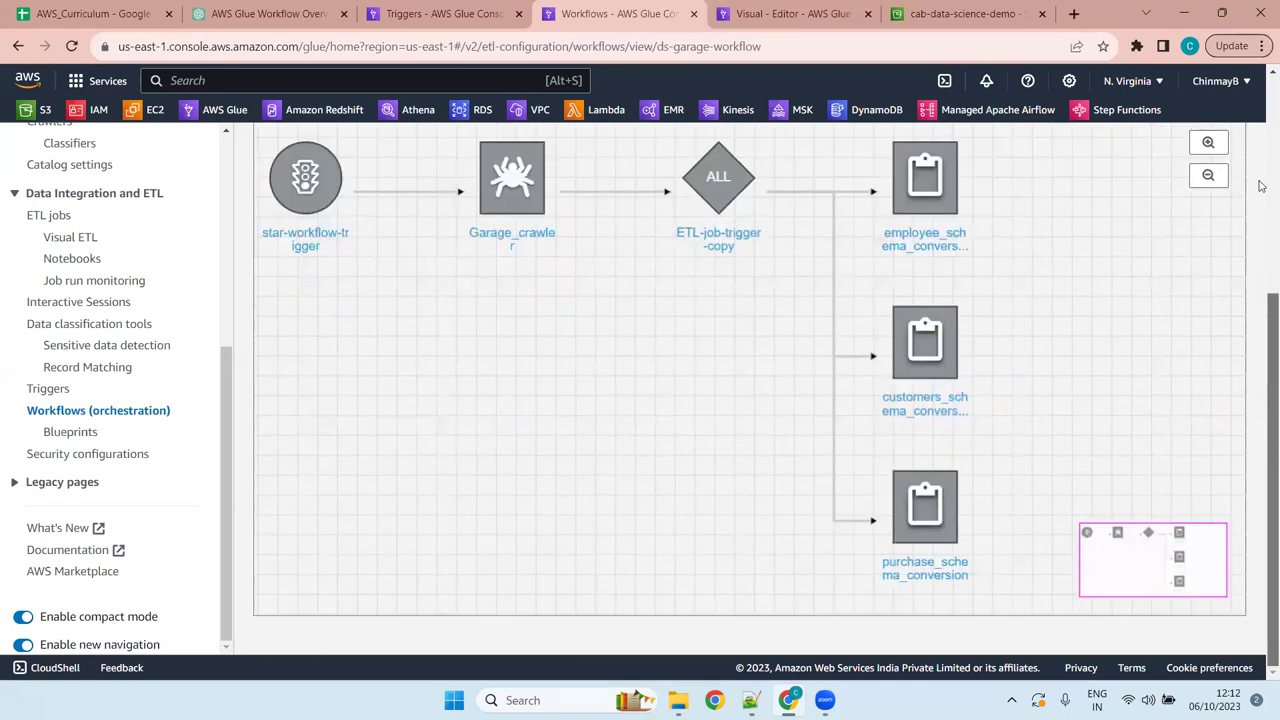
scroll(1261, 187, up, 3)
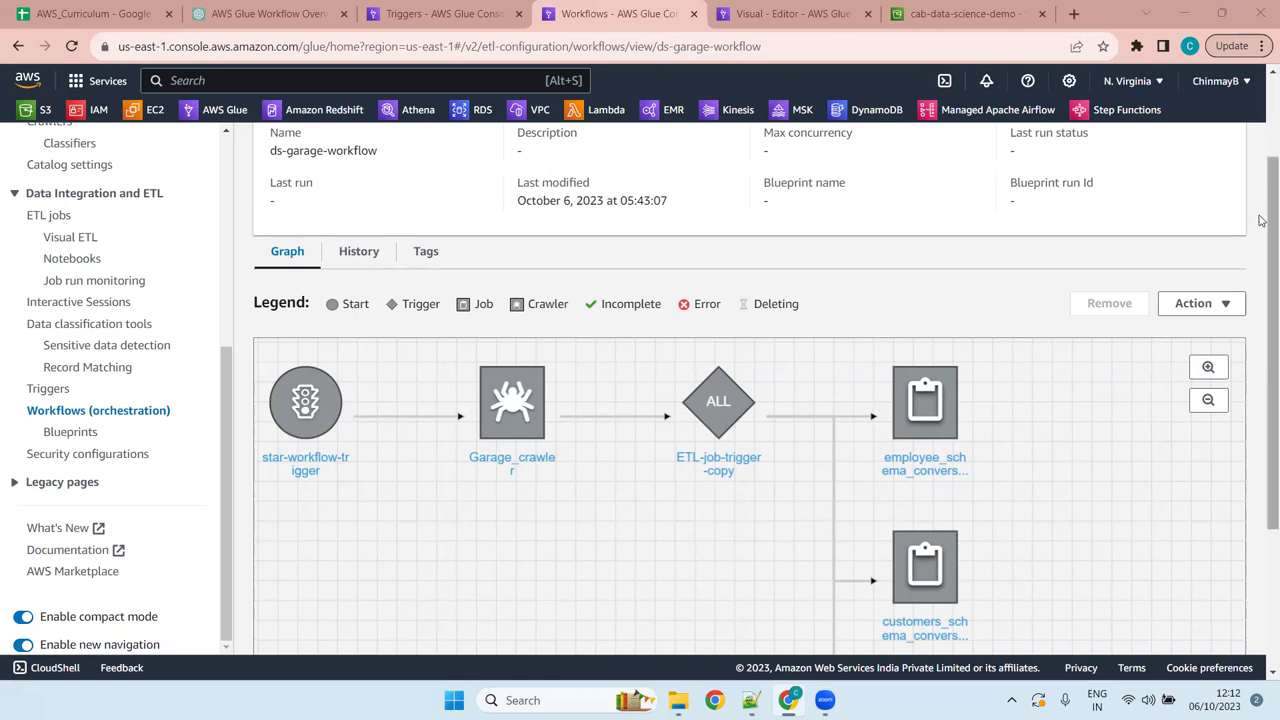
scroll(1262, 220, down, 1)
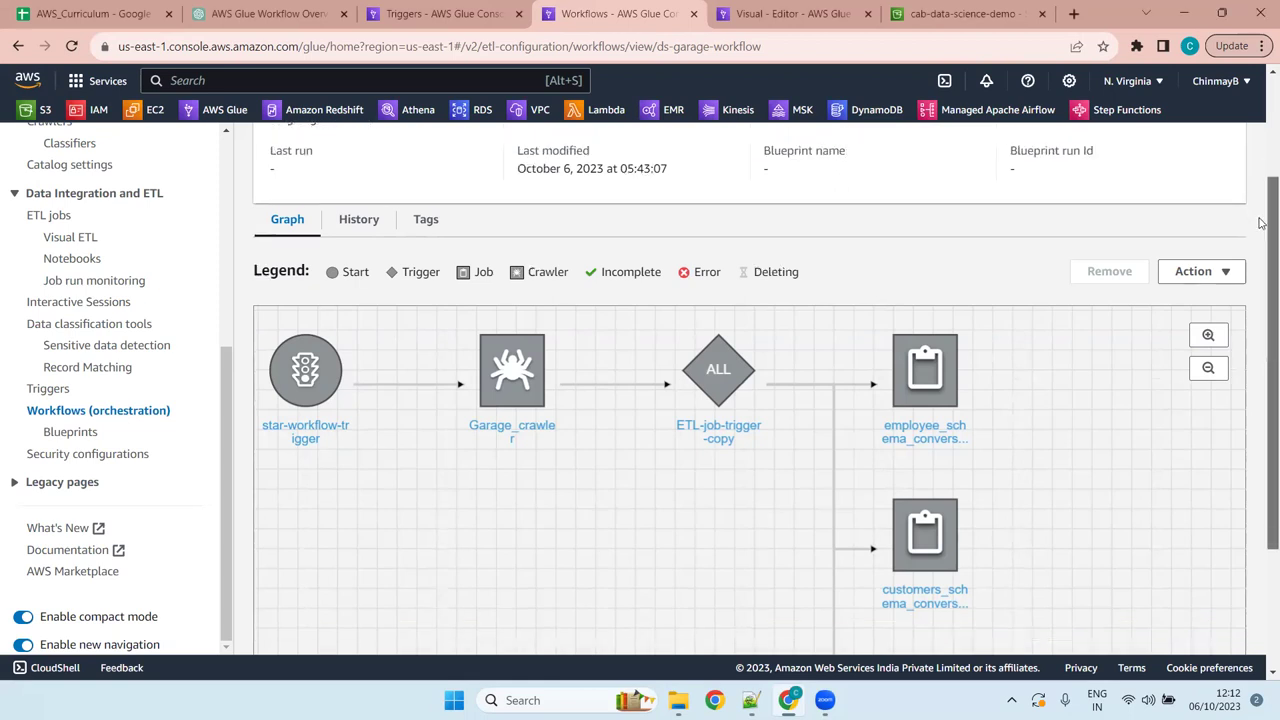
drag(1262, 222, 1262, 302)
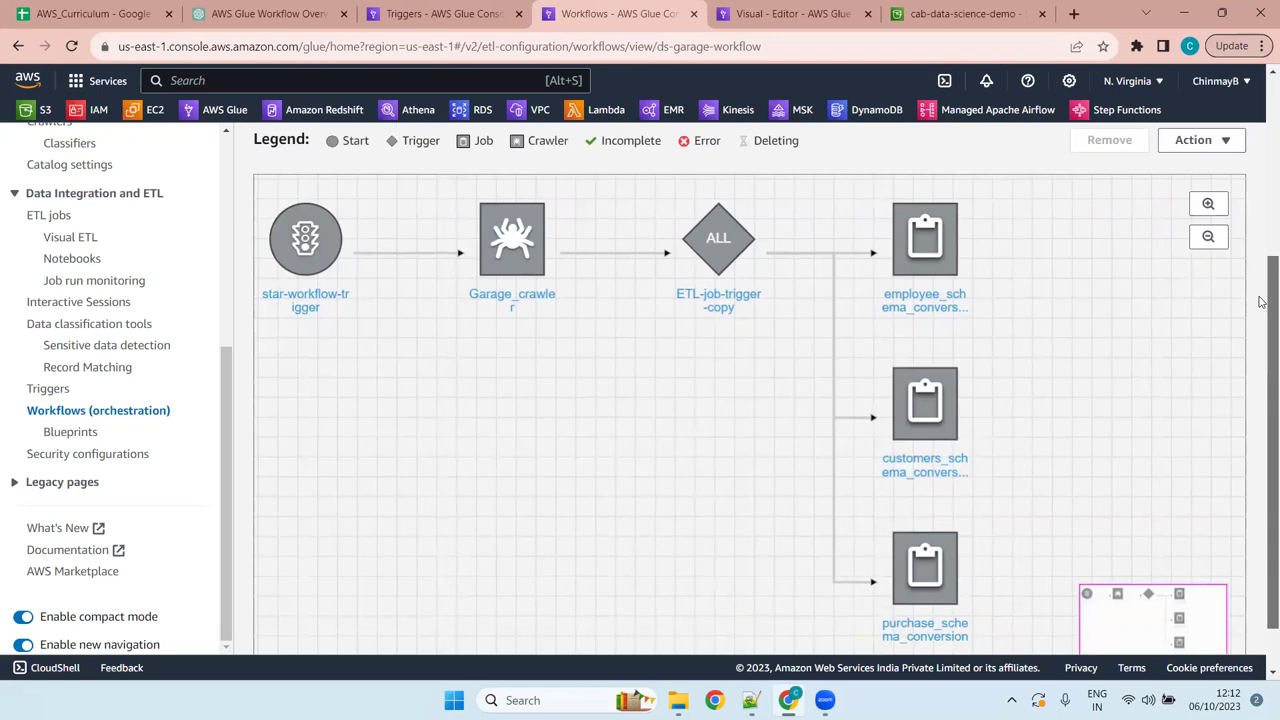
click(1262, 135)
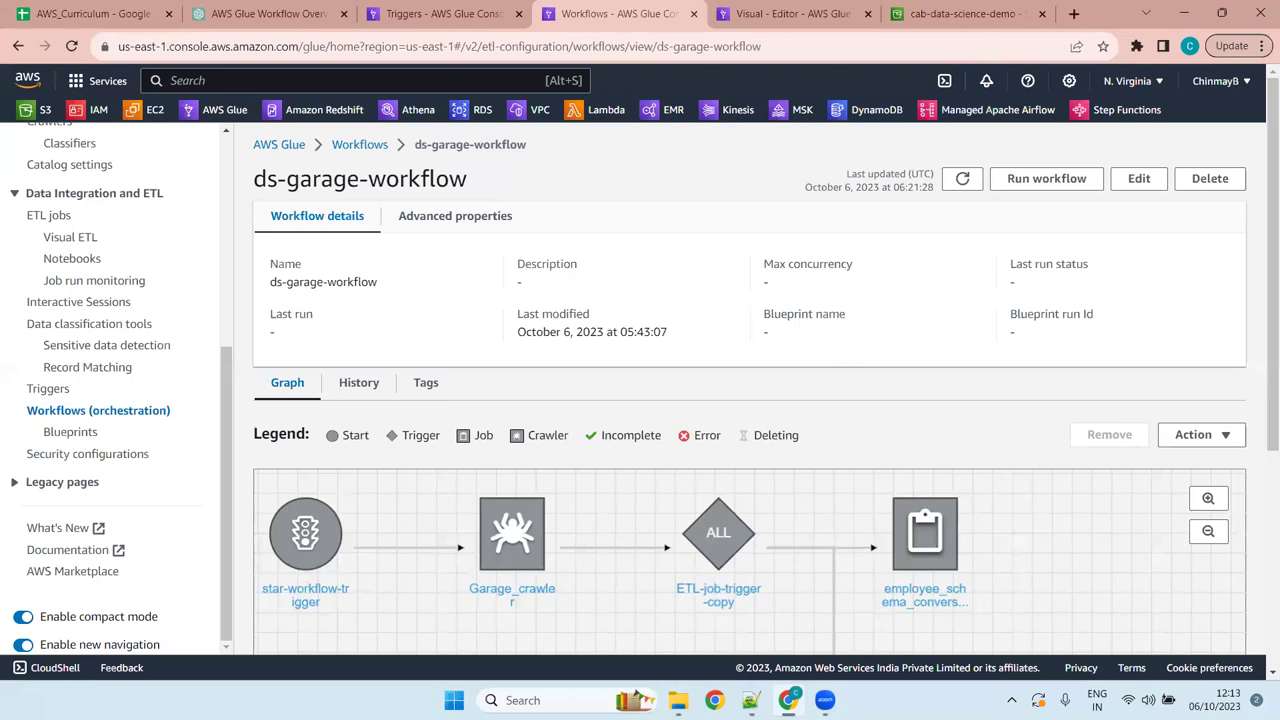
click(1199, 441)
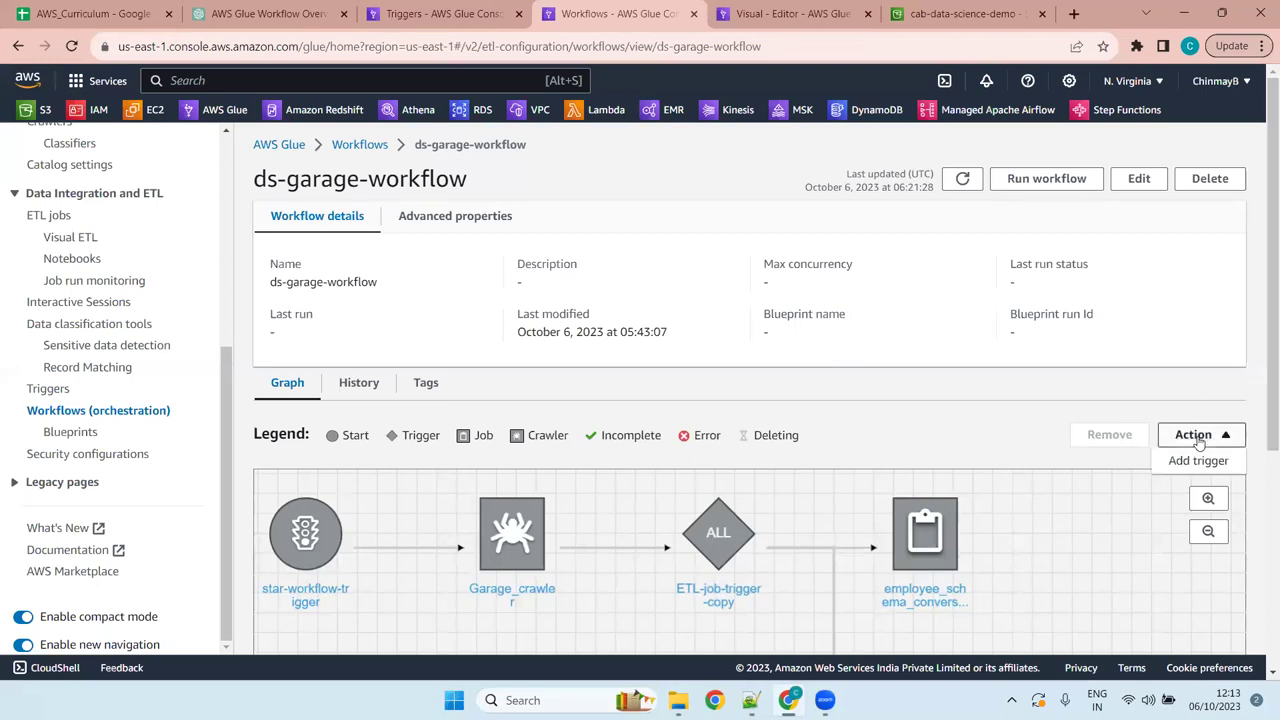
click(1199, 441)
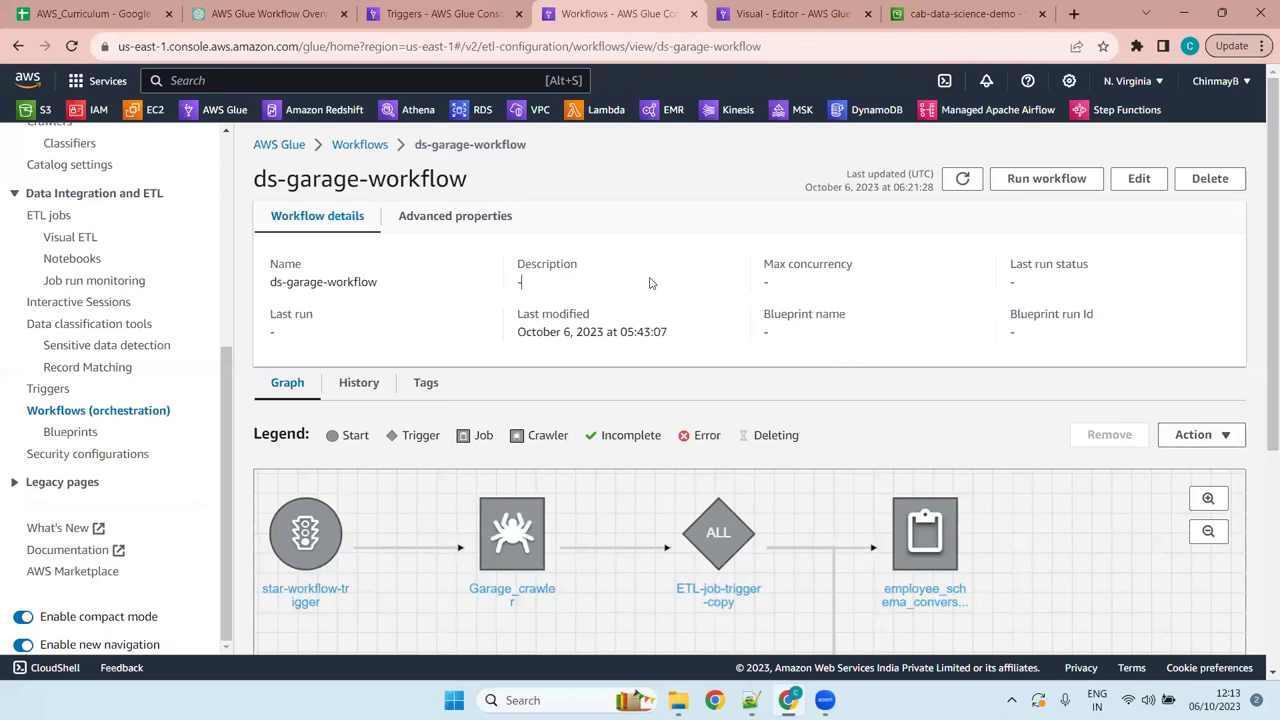
Open the customers_schema_conversion job from the ETL jobs and examine the triggers listed in its schedules
click(57, 218)
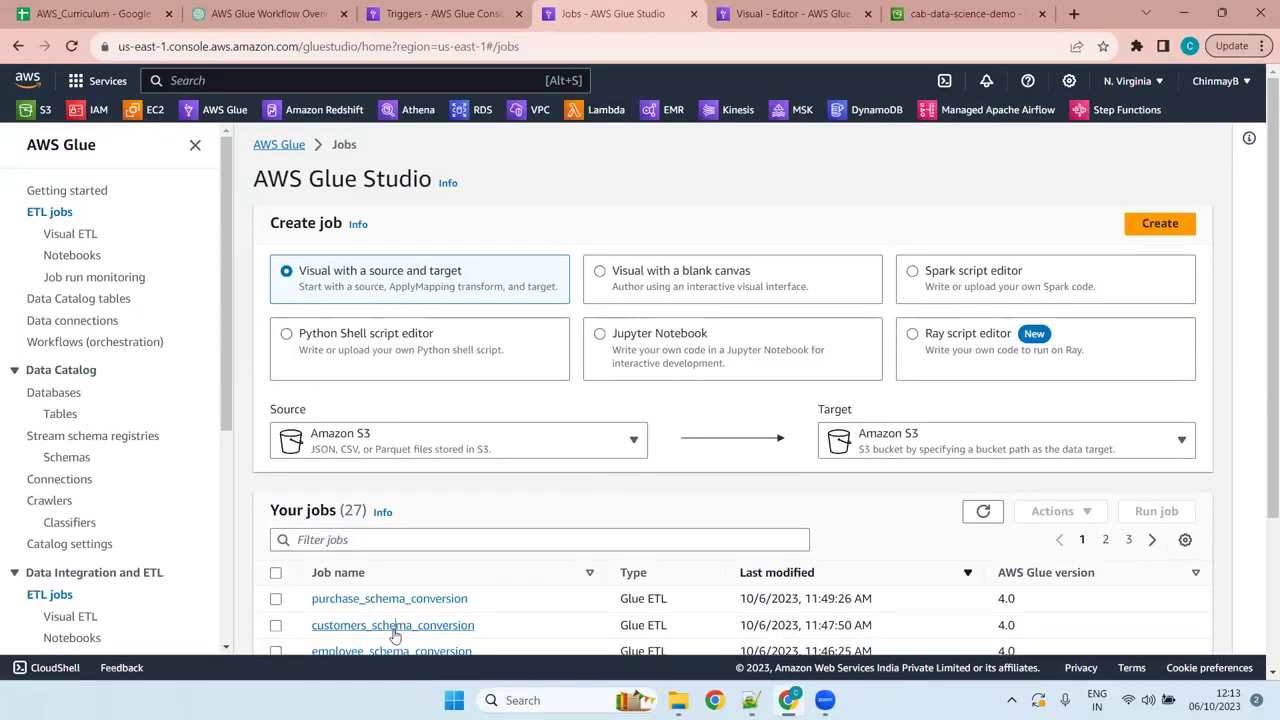
click(393, 625)
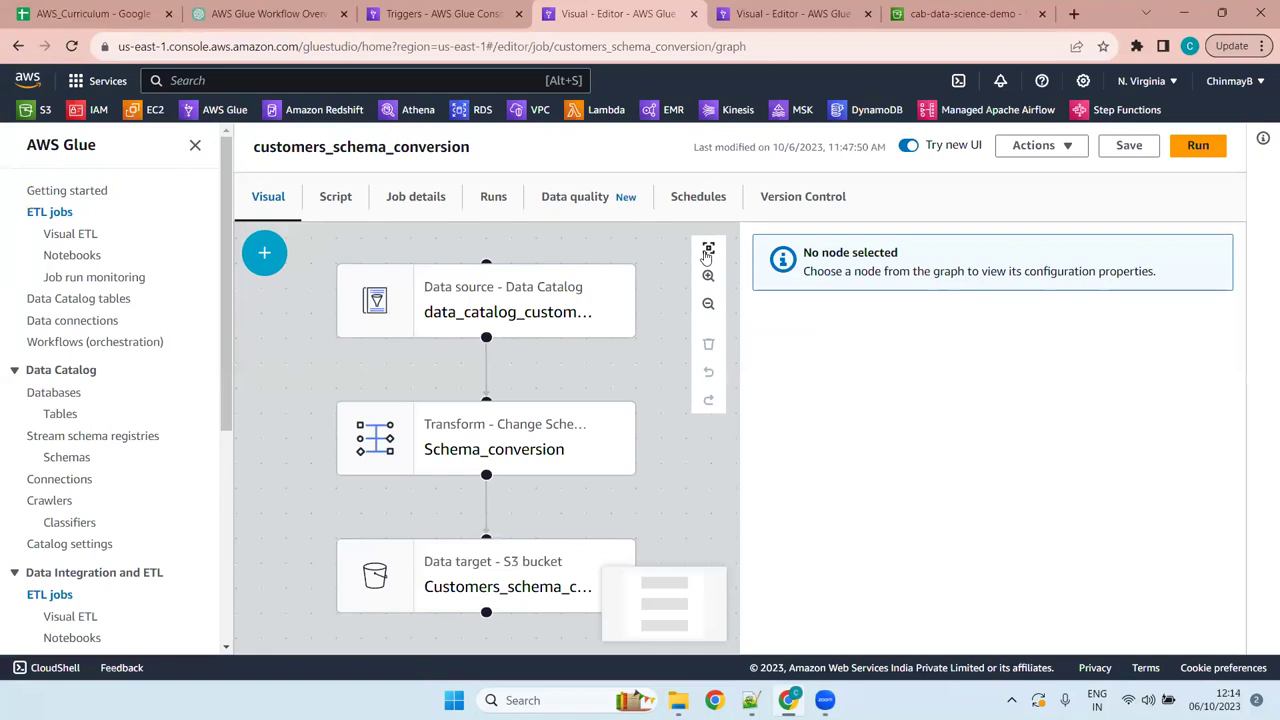
click(1031, 150)
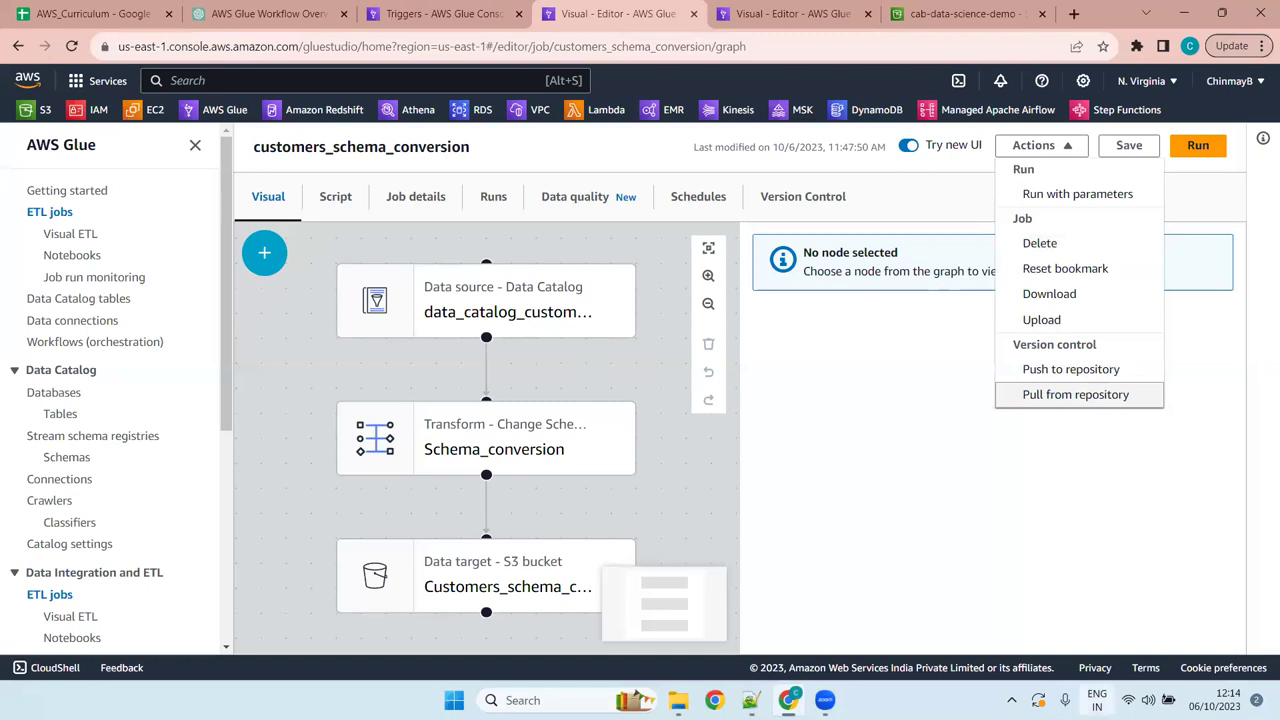
key(super+a)
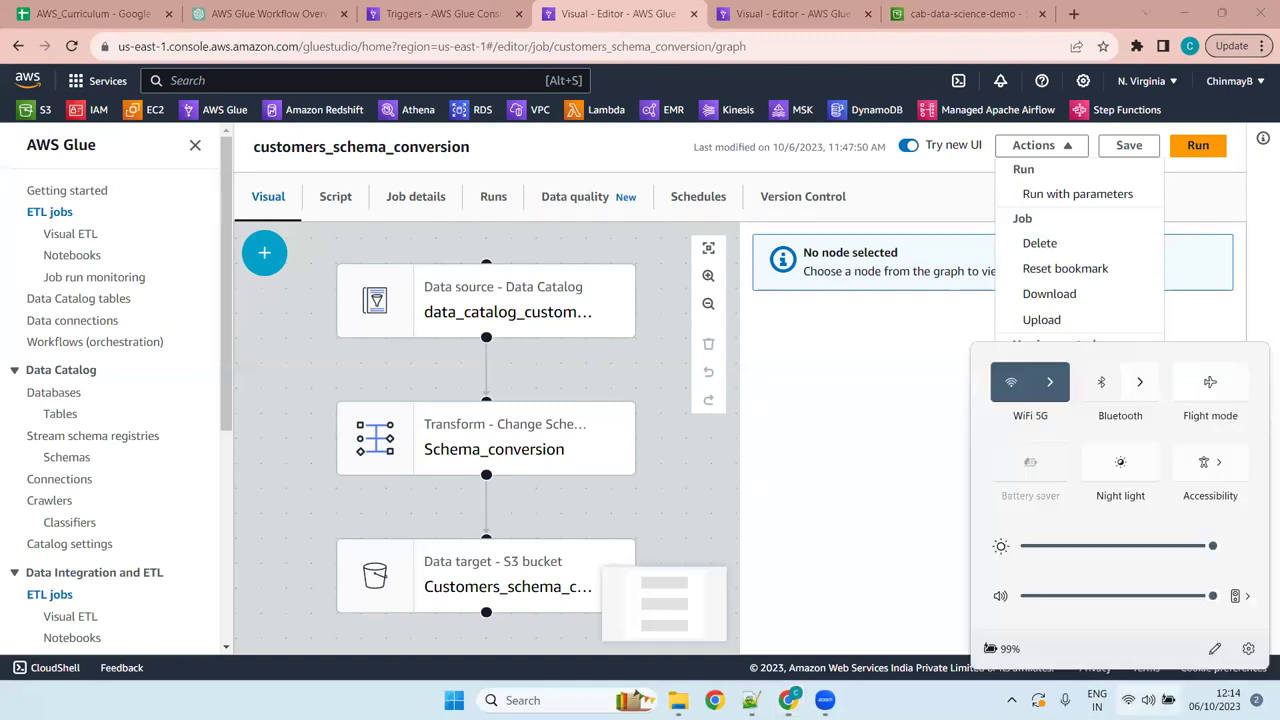
key(Escape)
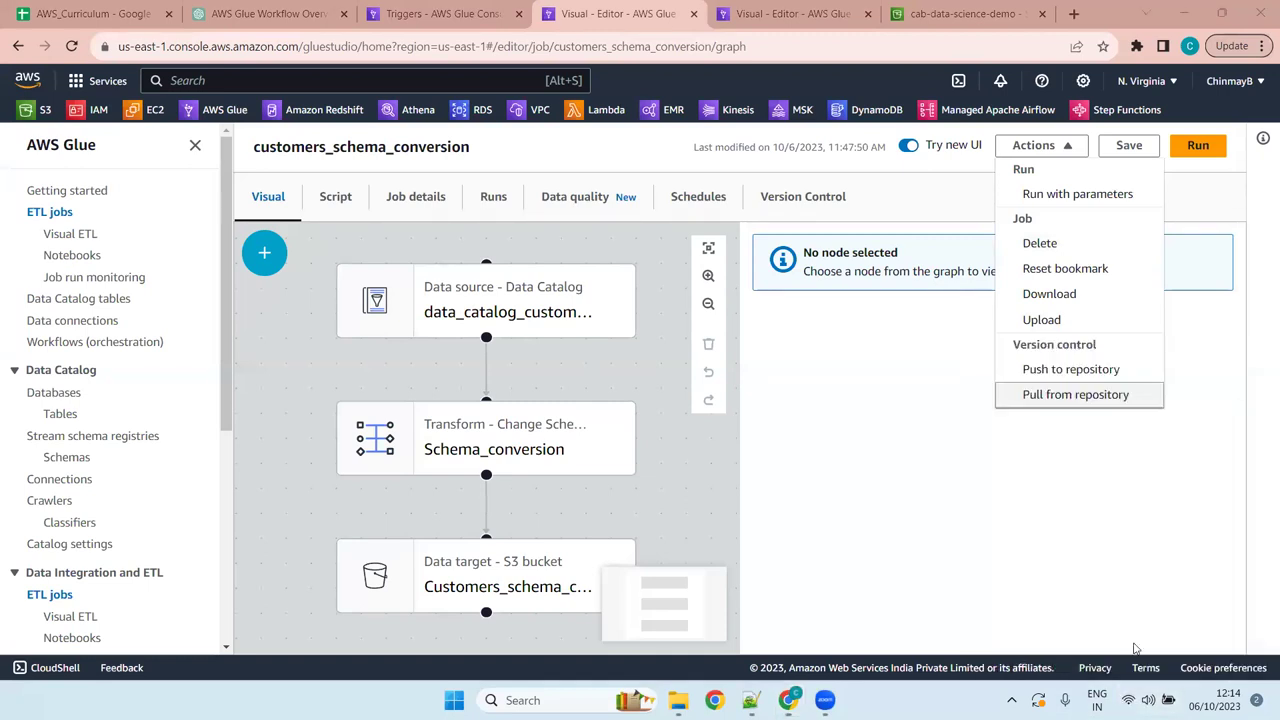
click(949, 184)
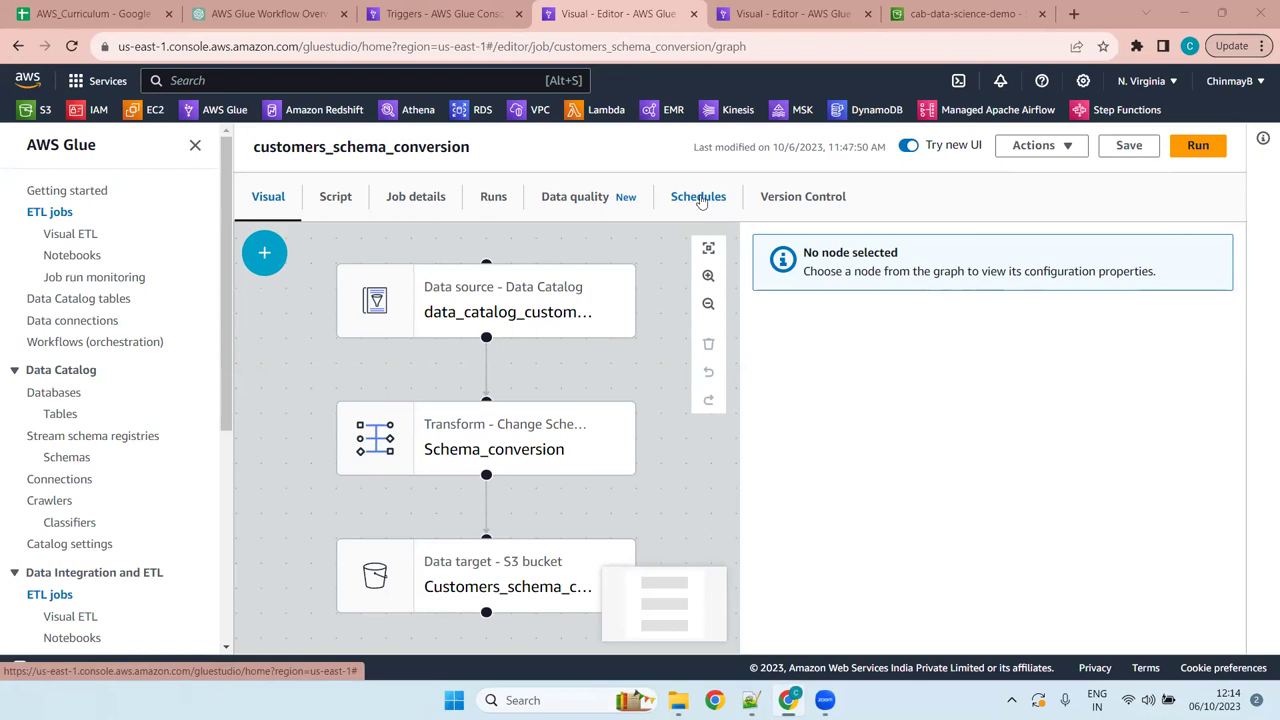
click(699, 197)
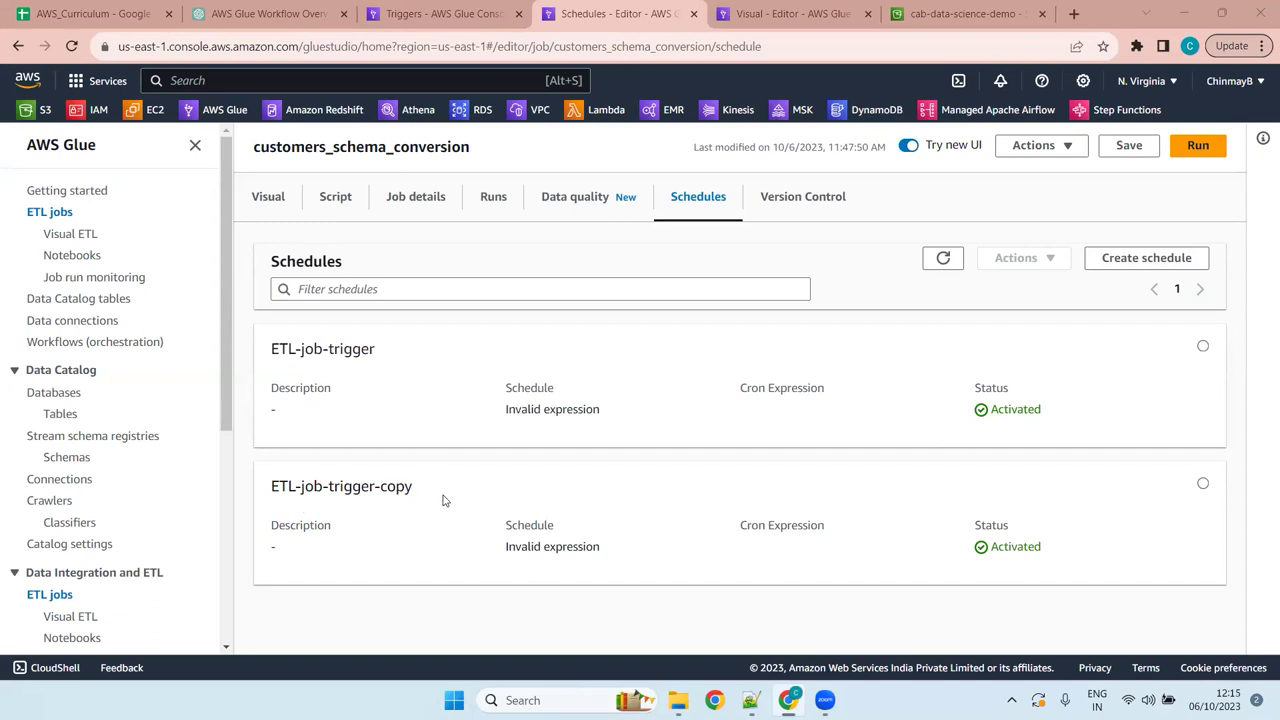
drag(445, 498, 272, 500)
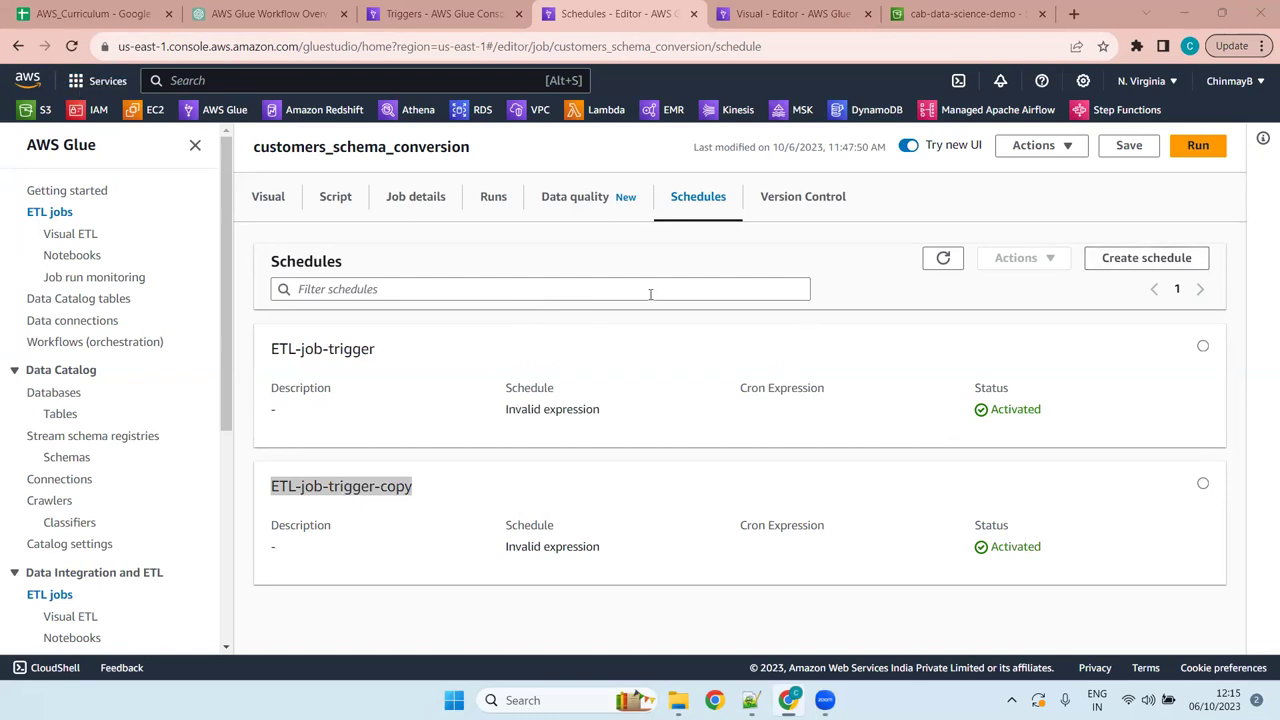
click(1146, 258)
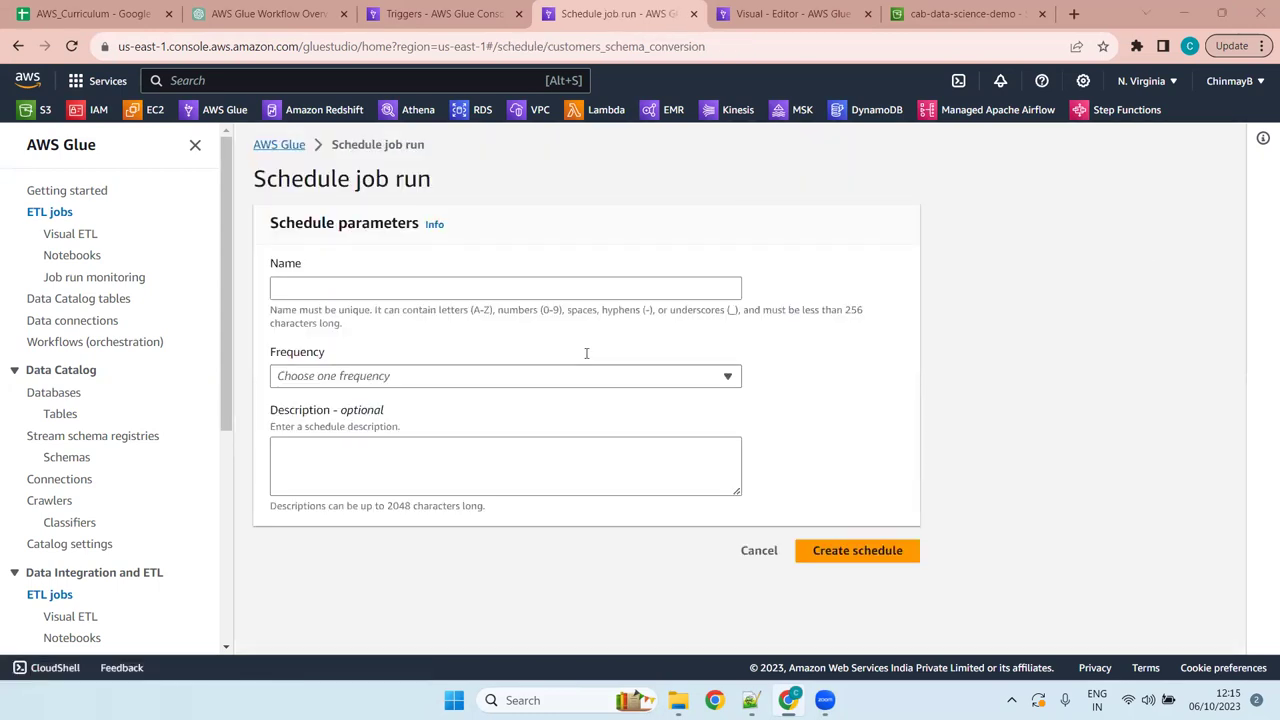
click(409, 376)
click(393, 434)
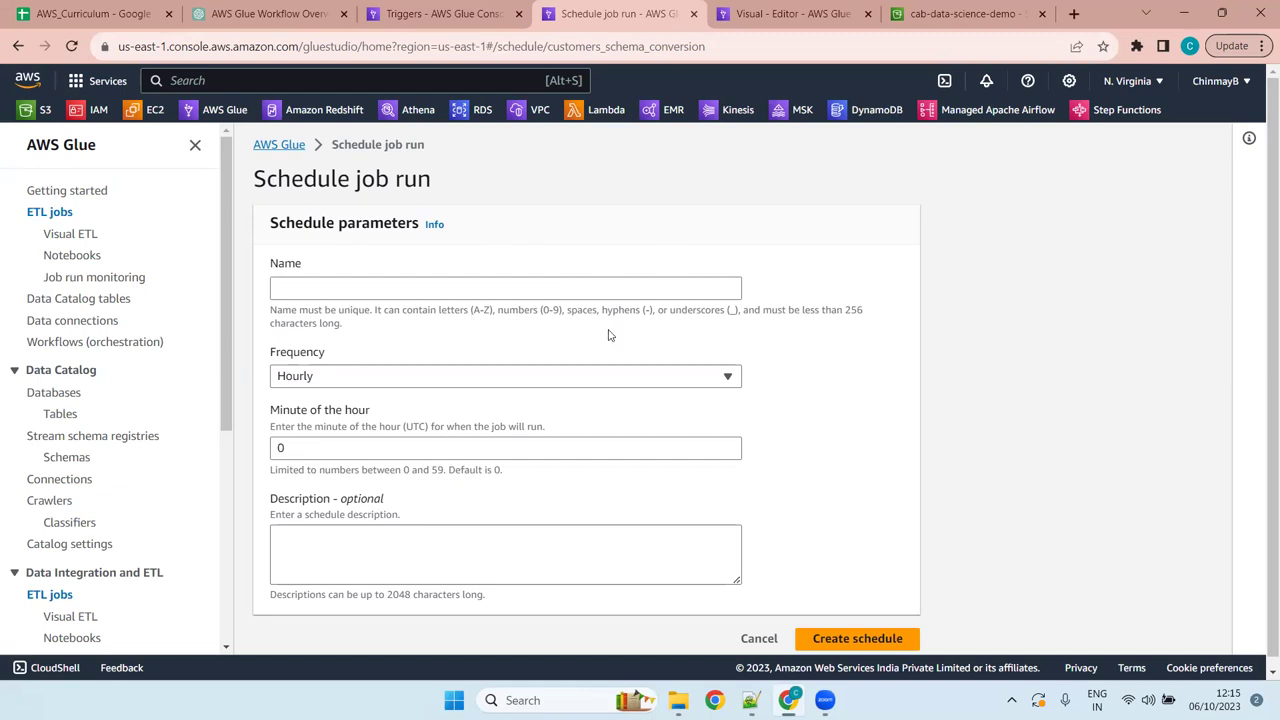
click(757, 640)
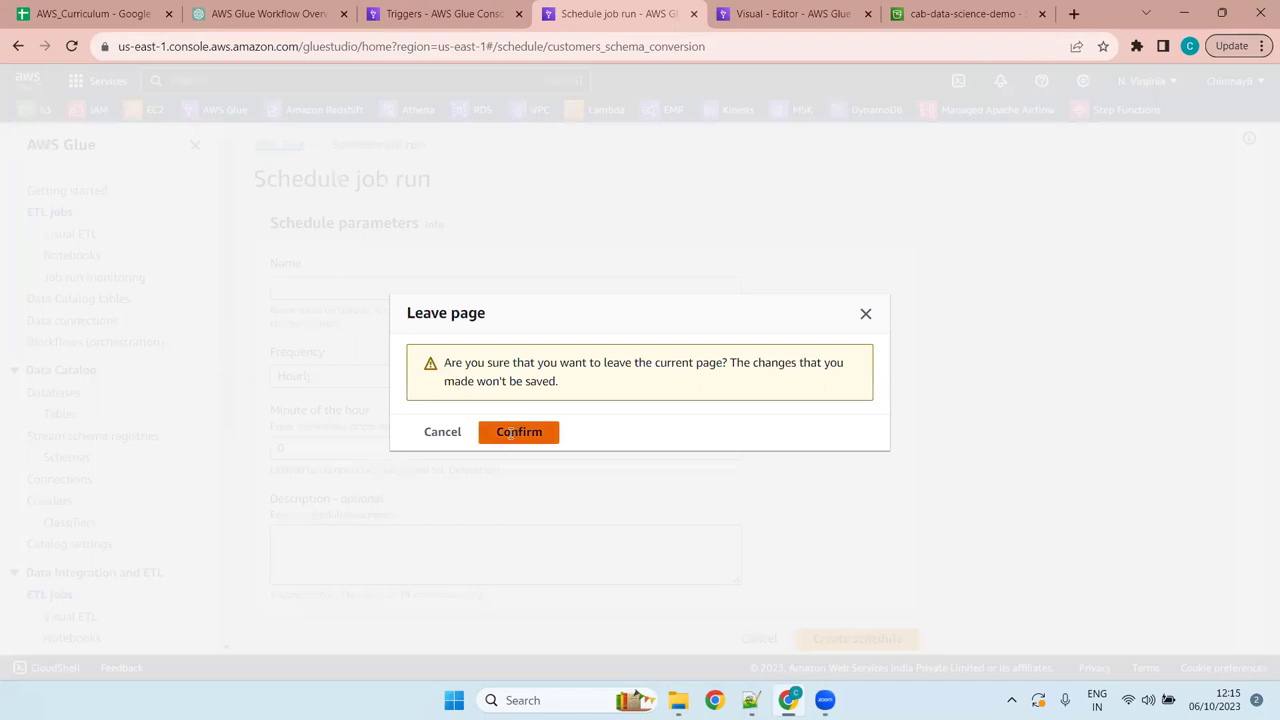
click(511, 433)
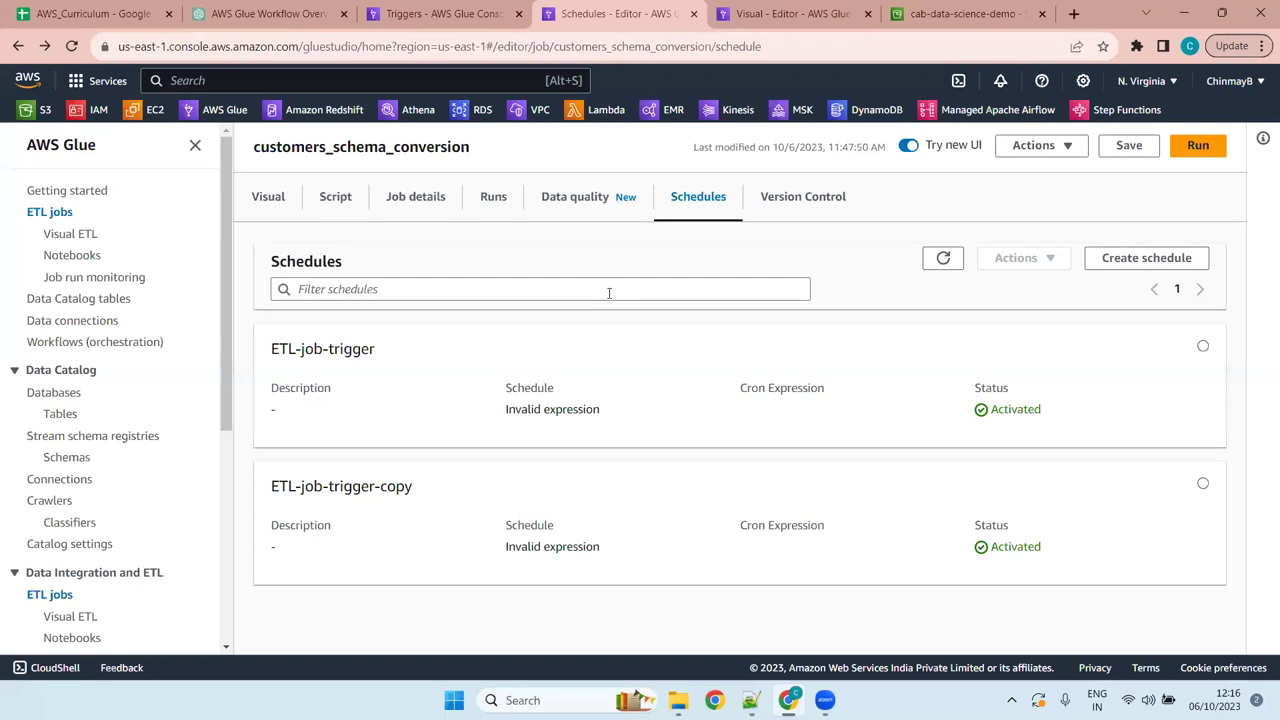
Open the on-demand star-workflow-trigger from the Glue triggers list to view its properties and target resources
click(1123, 258)
click(815, 13)
key(ctrl+shift+Tab)
scroll(40, 530, down, 4)
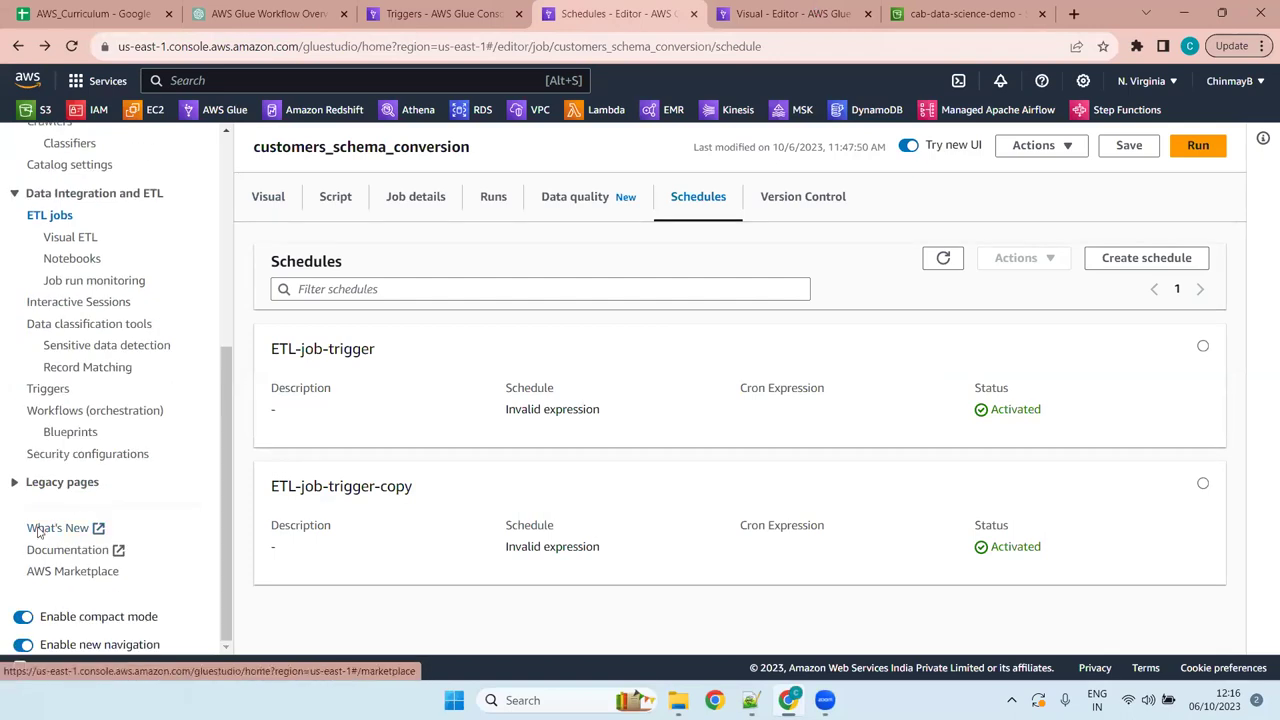
click(78, 417)
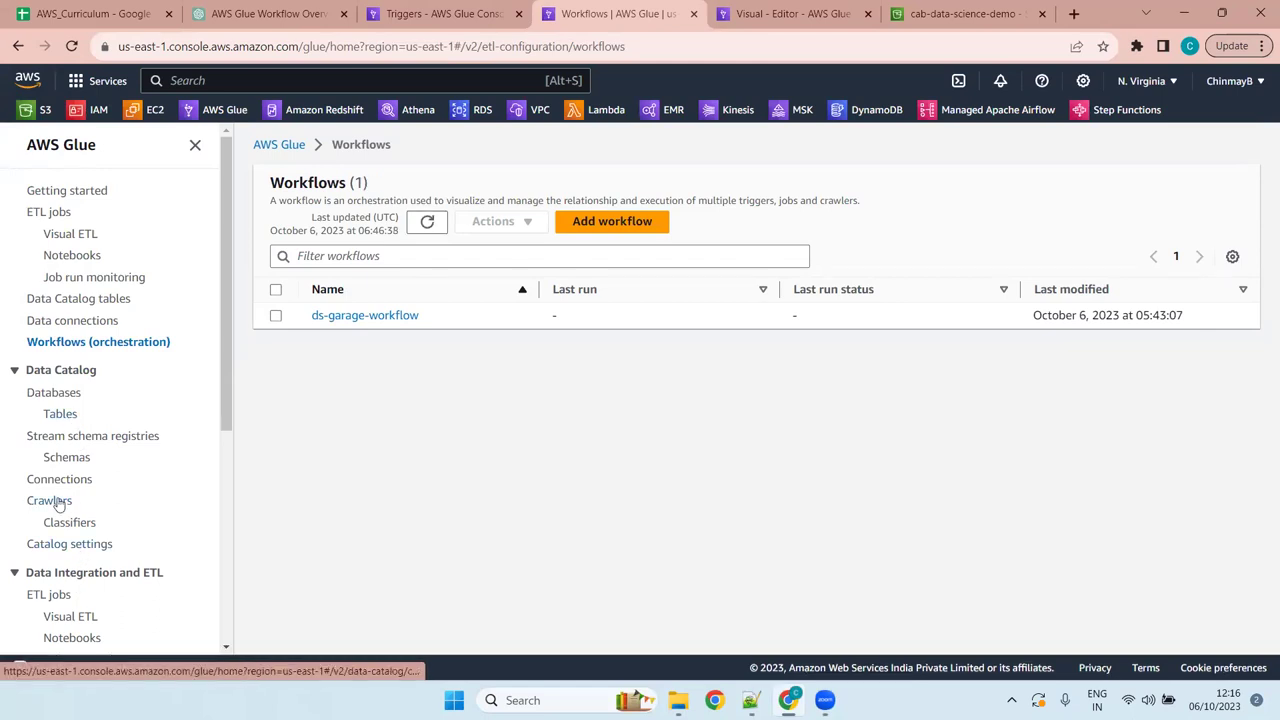
scroll(66, 500, down, 4)
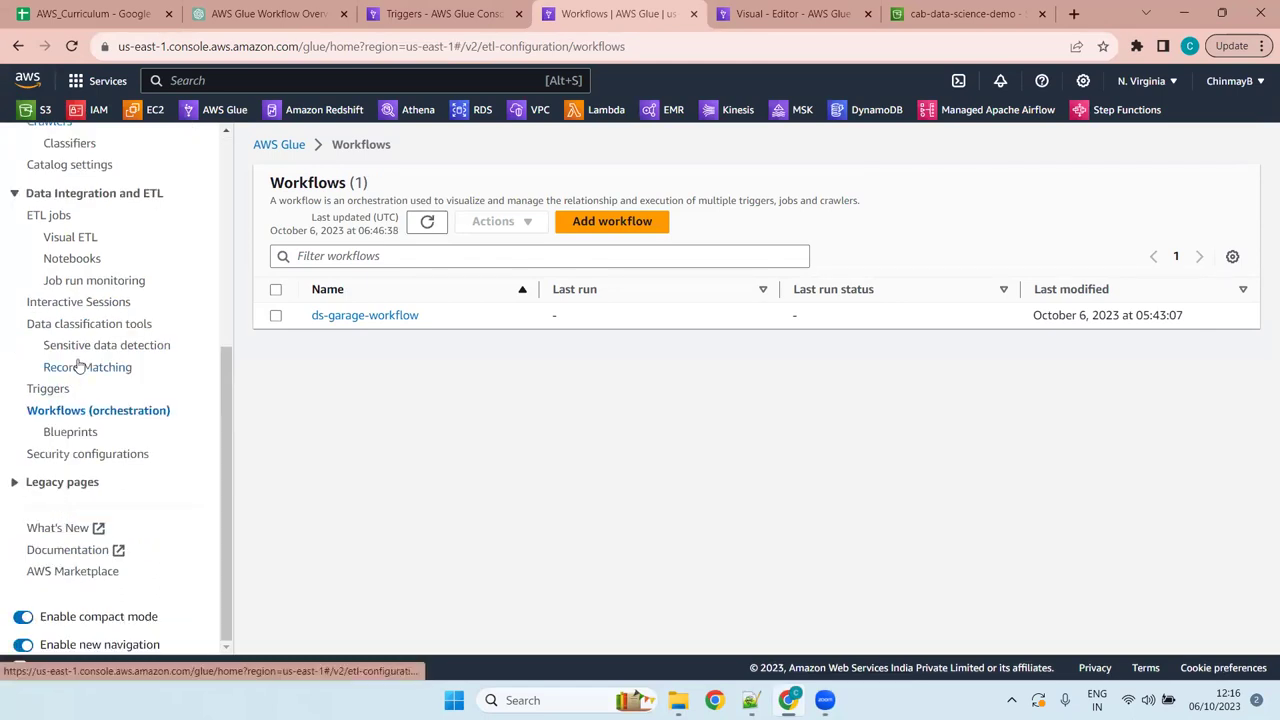
click(50, 389)
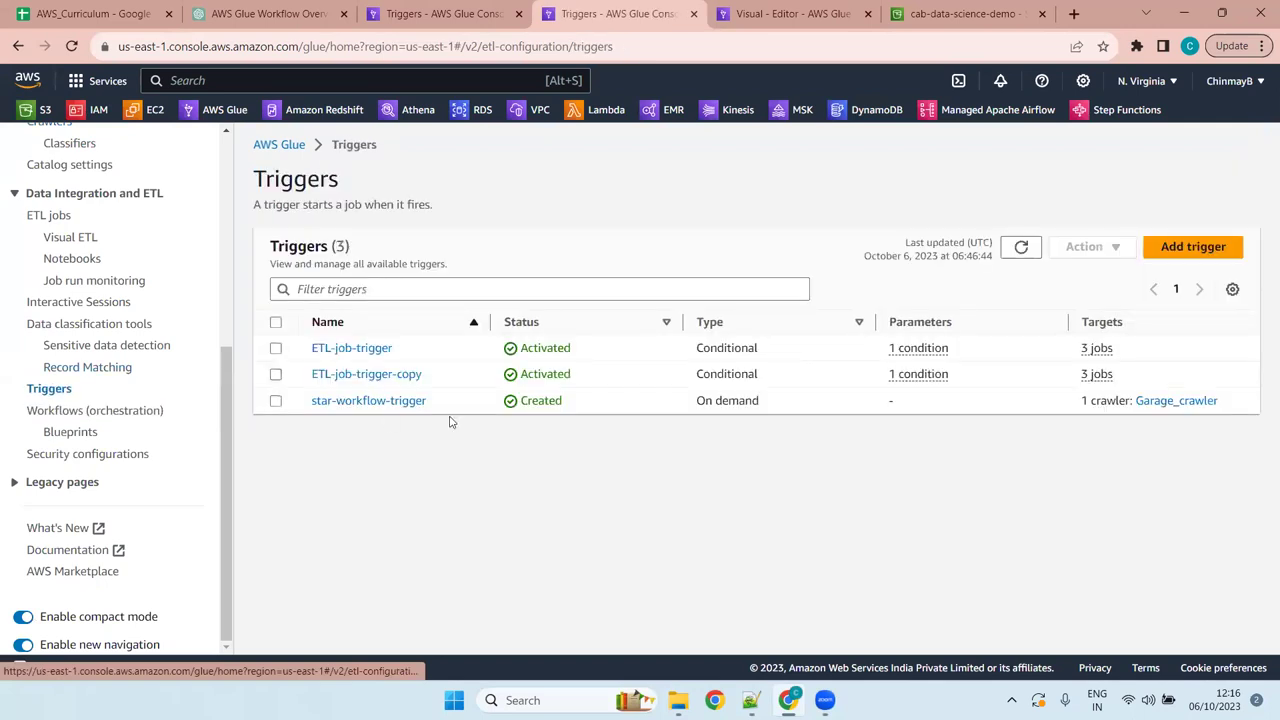
click(405, 404)
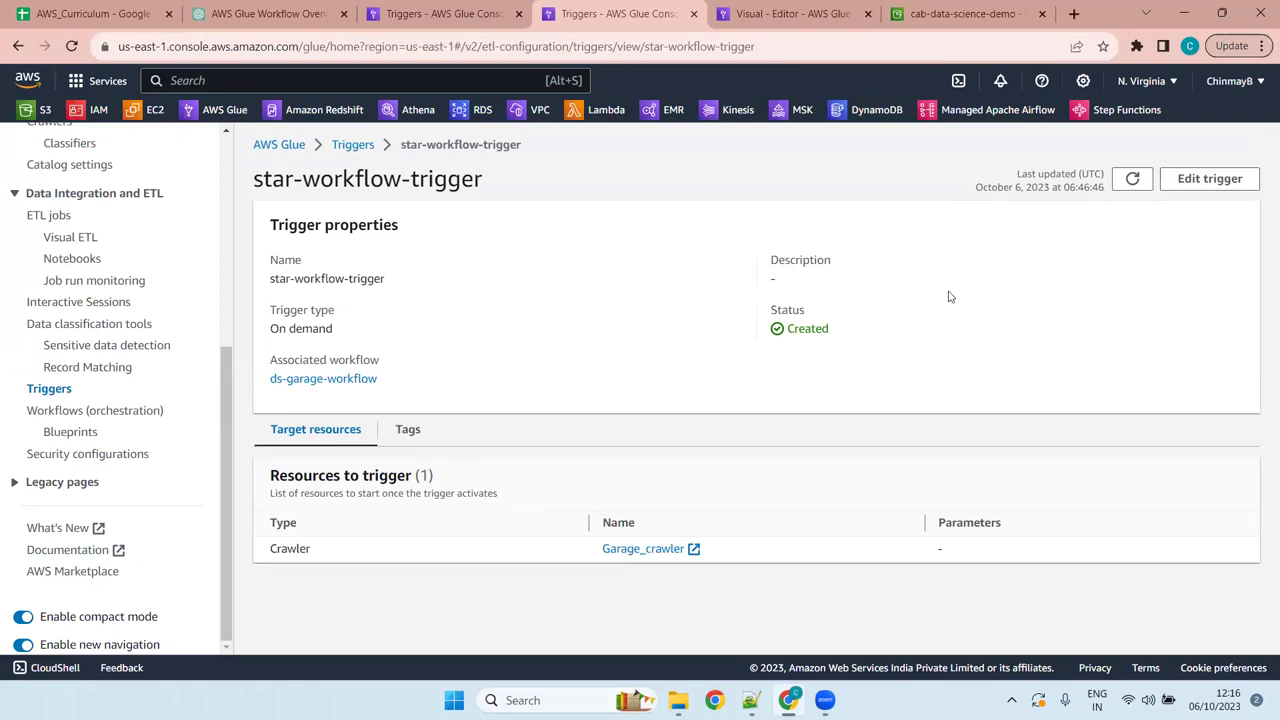
Refresh star-workflow-trigger, open it for editing and examine the trigger type options in its properties
click(1130, 181)
click(1212, 180)
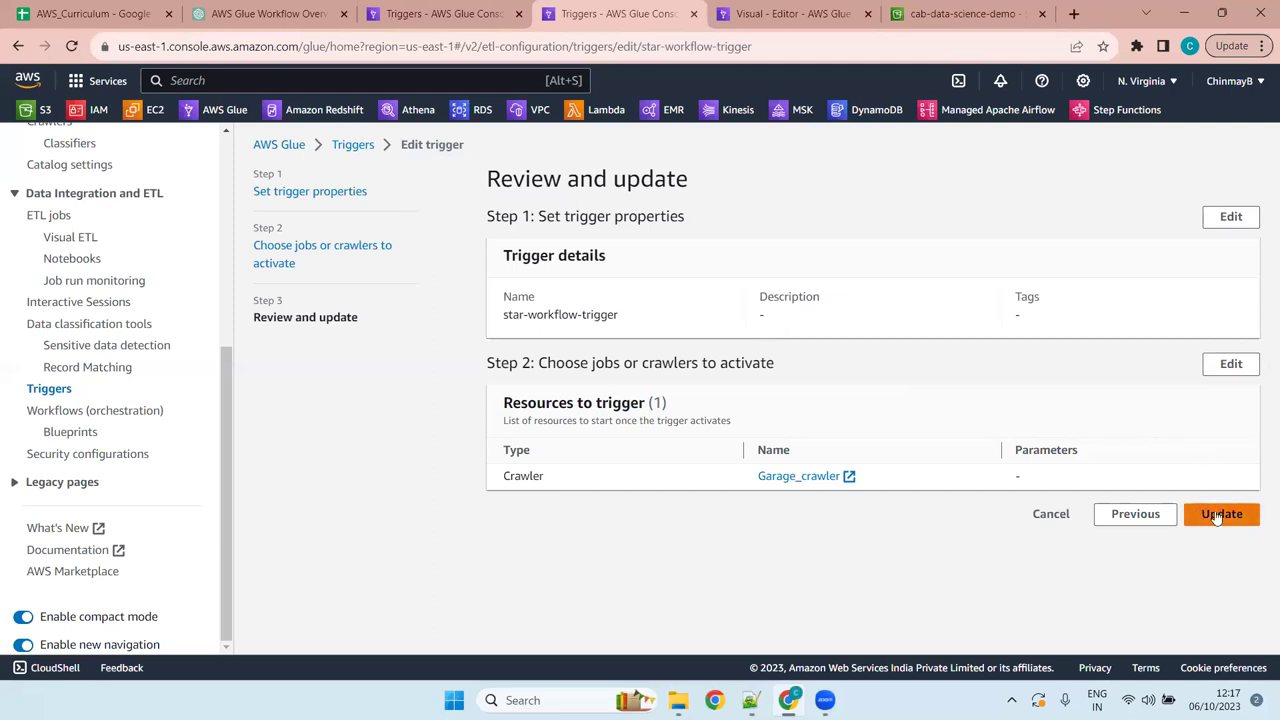
click(1231, 218)
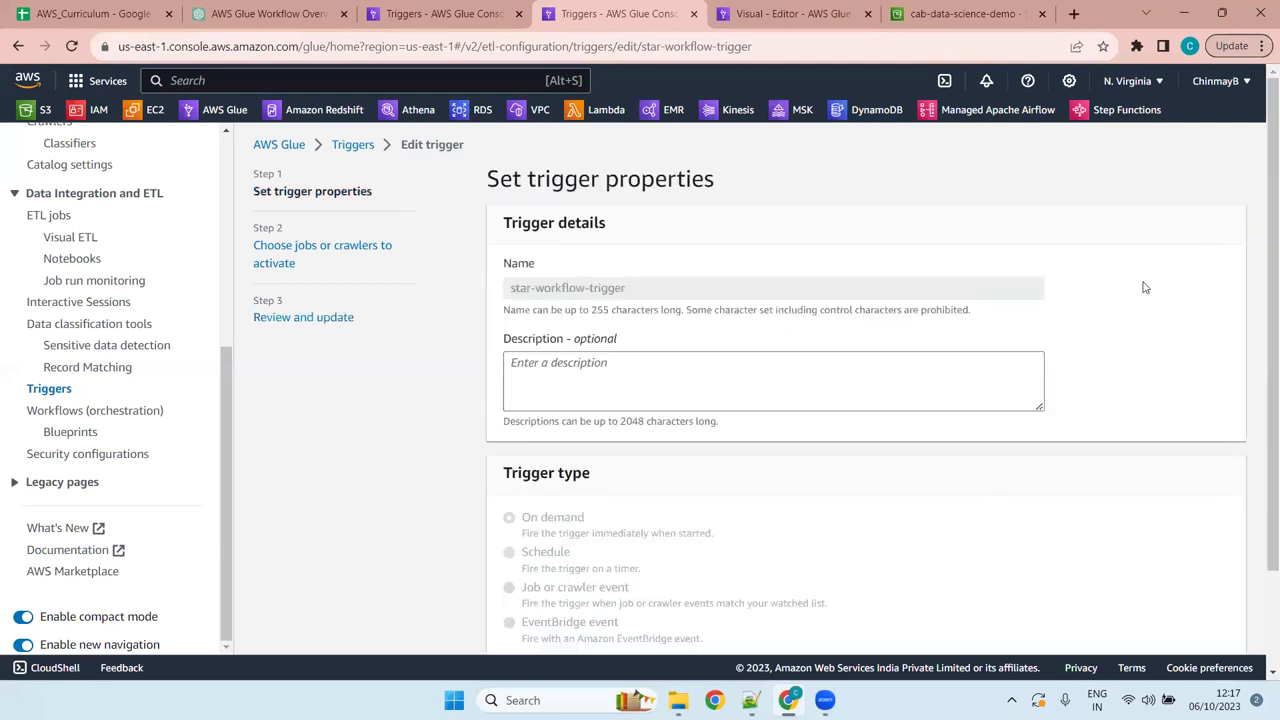
scroll(626, 366, down, 2)
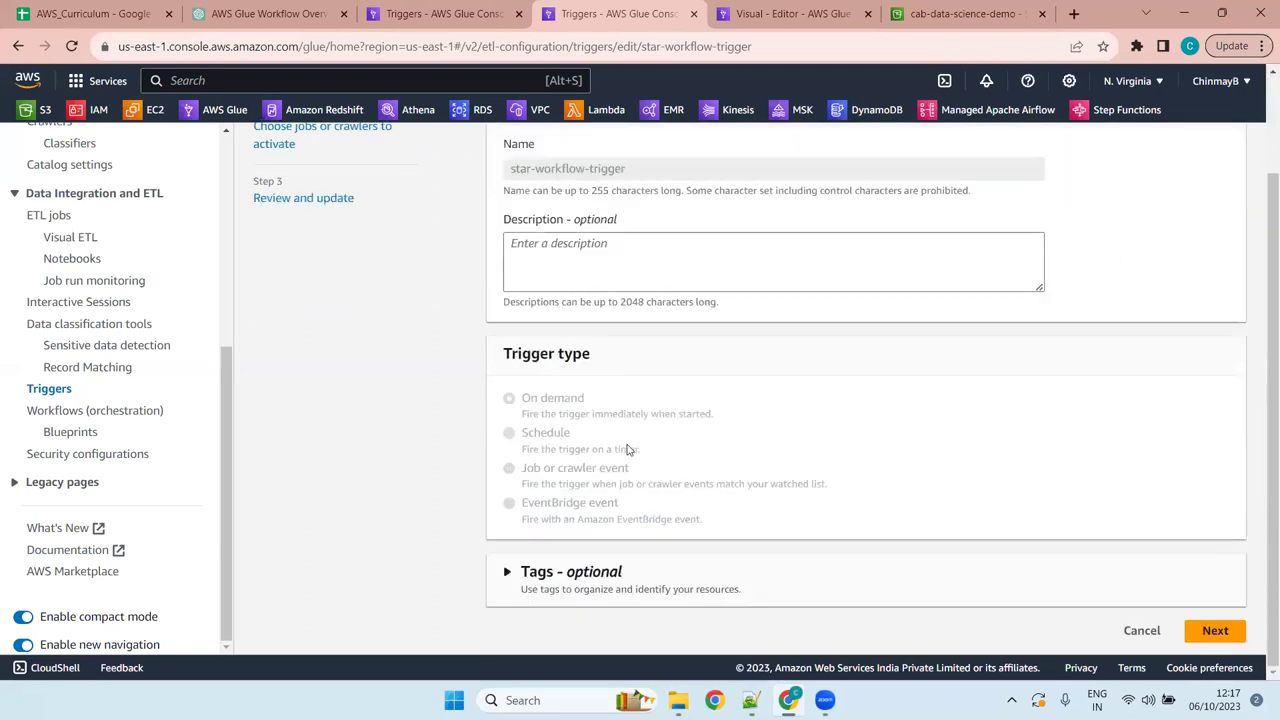
scroll(628, 447, up, 2)
scroll(600, 440, down, 2)
click(341, 118)
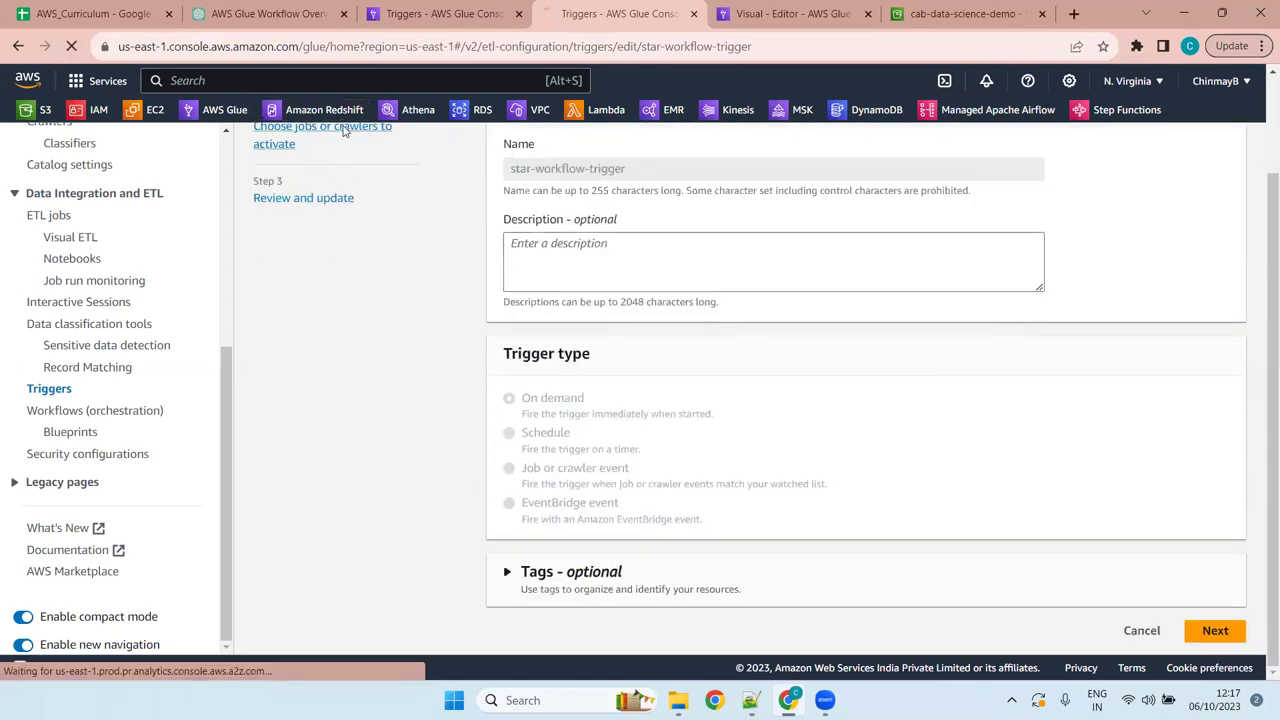
Reload the trigger's edit wizard, review its target resources and properties, and exit without saving
click(14, 52)
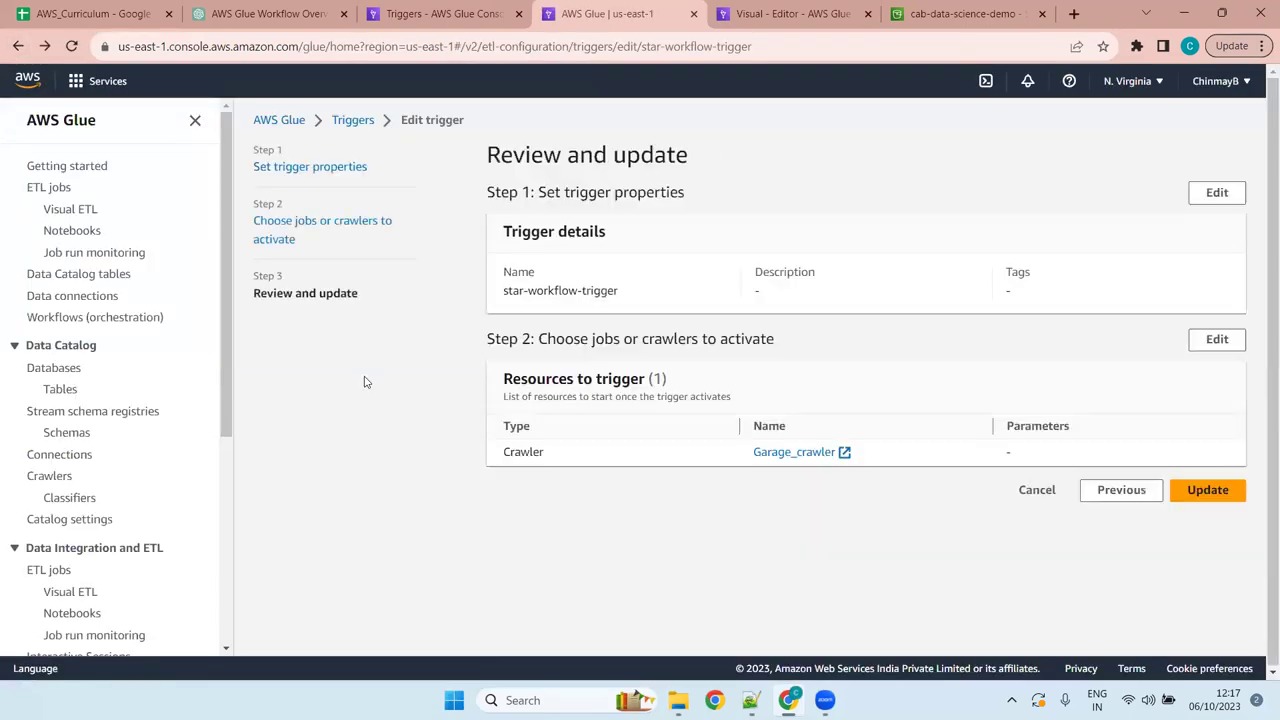
click(1219, 364)
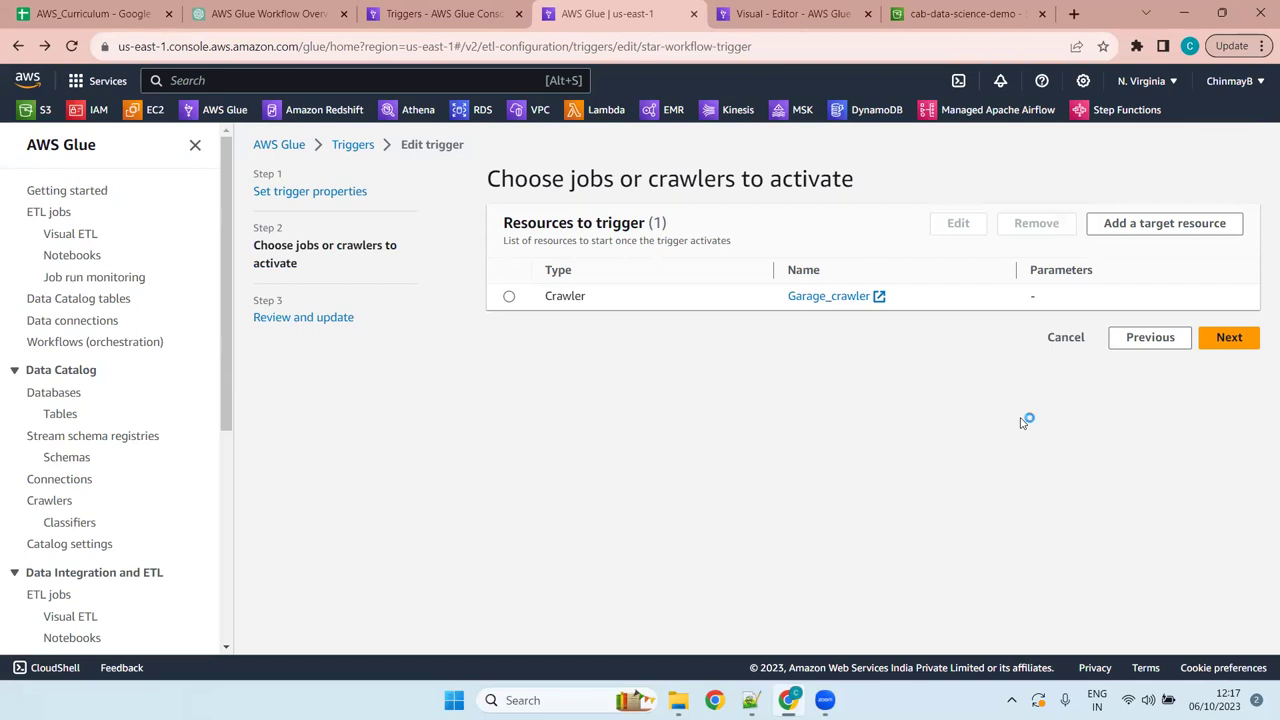
click(345, 200)
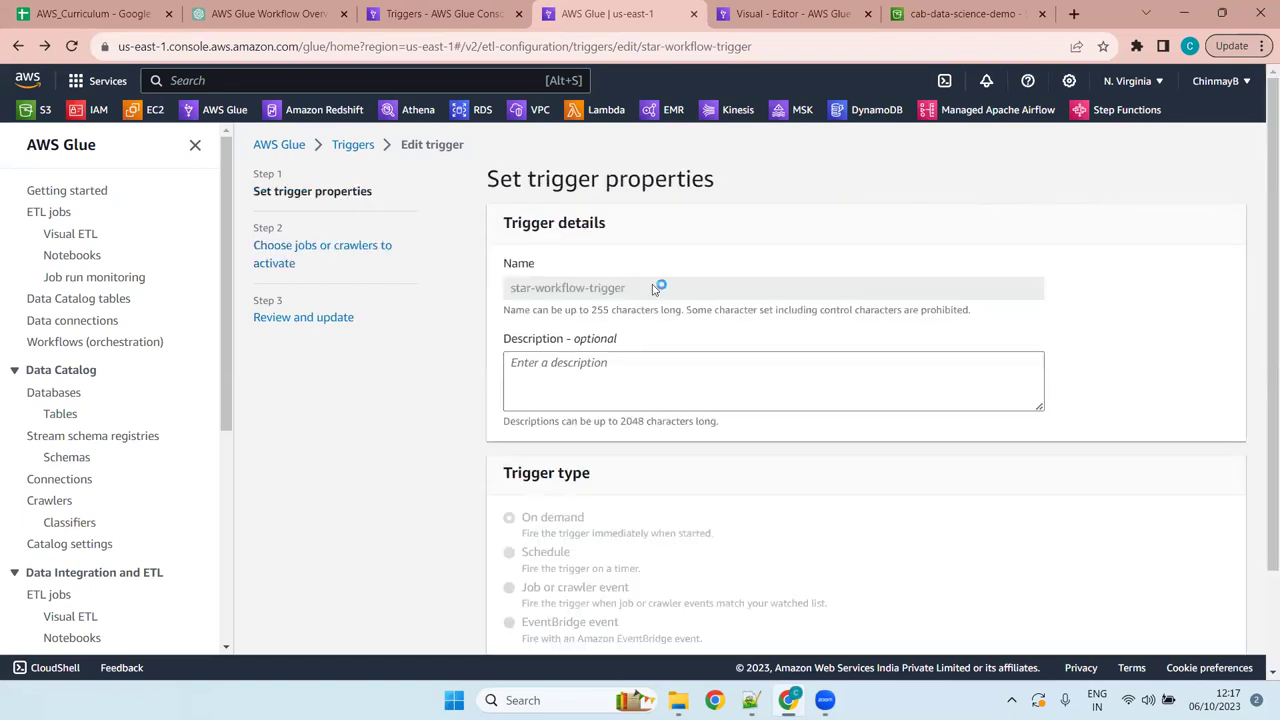
scroll(750, 483, down, 3)
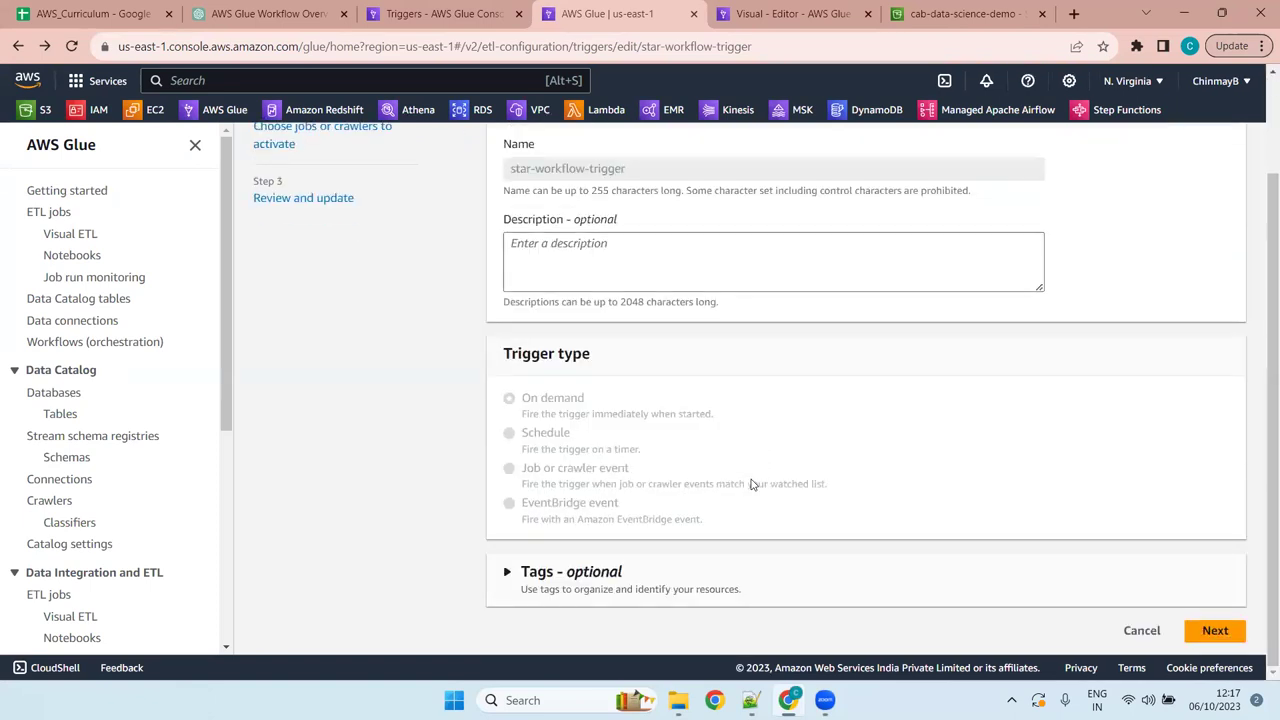
click(1139, 631)
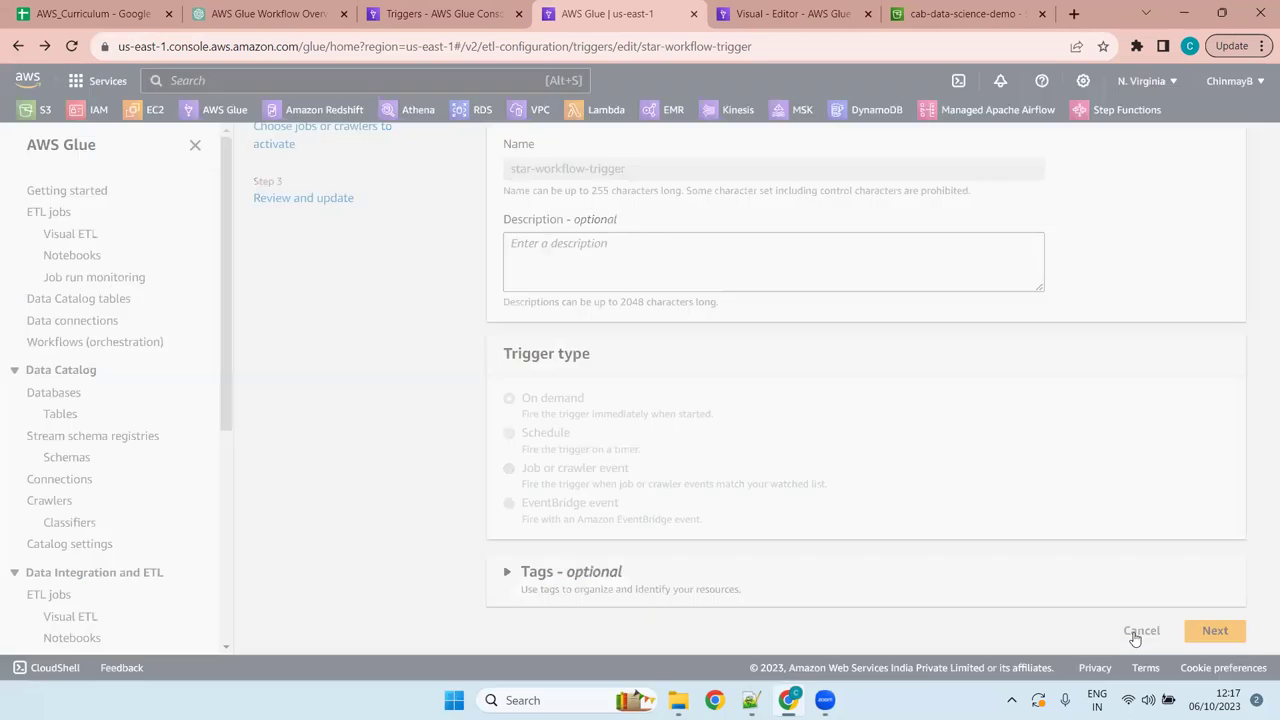
click(843, 424)
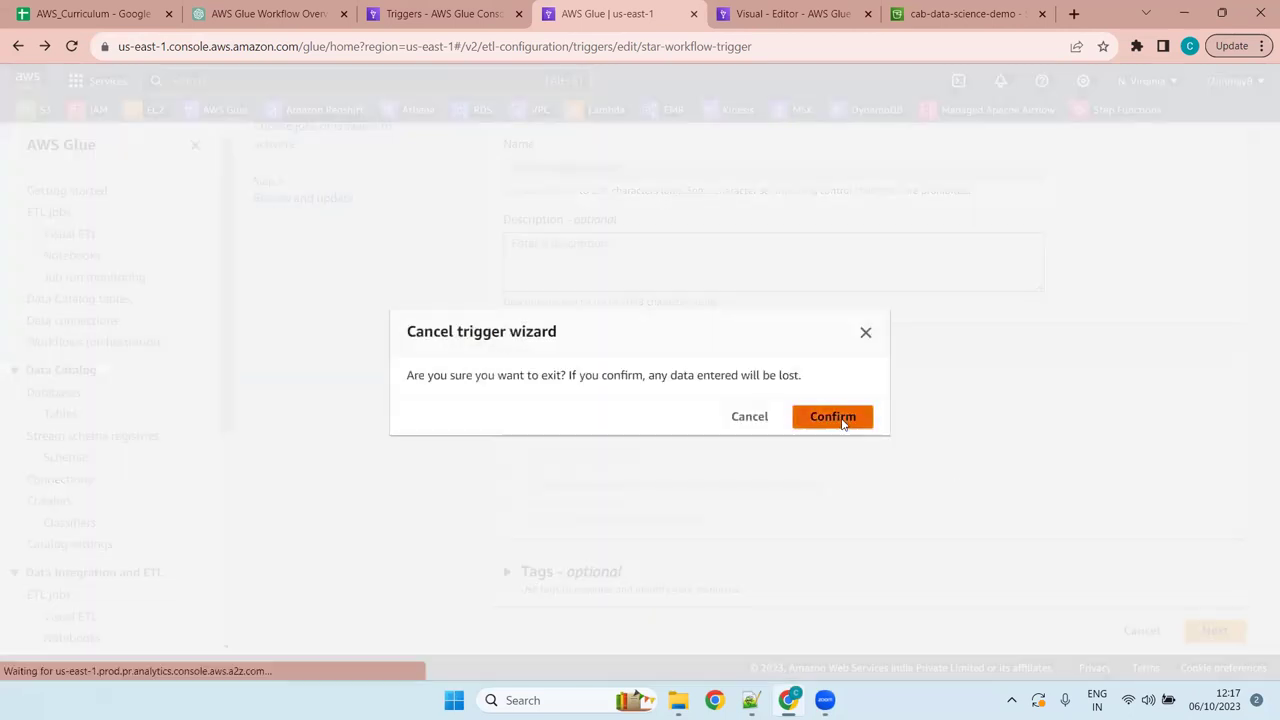
Run ds-garage-workflow, refresh its run status and close the start trigger's details
scroll(87, 557, down, 4)
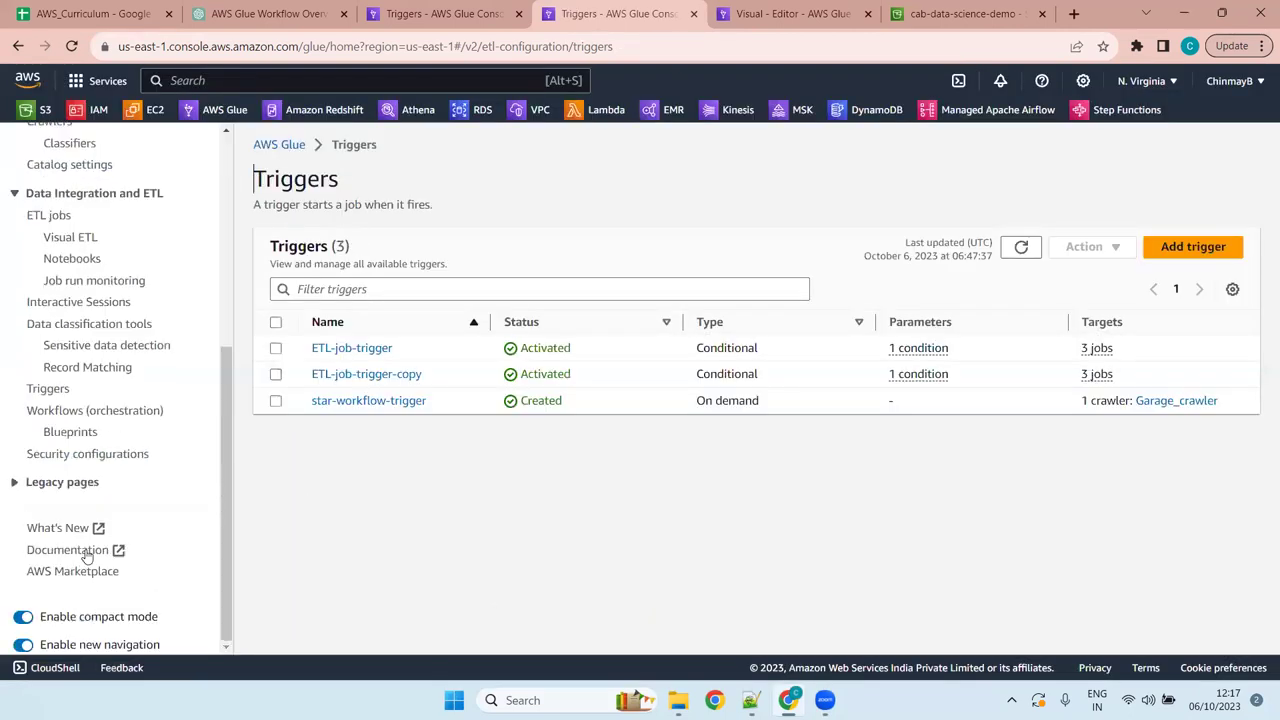
click(95, 410)
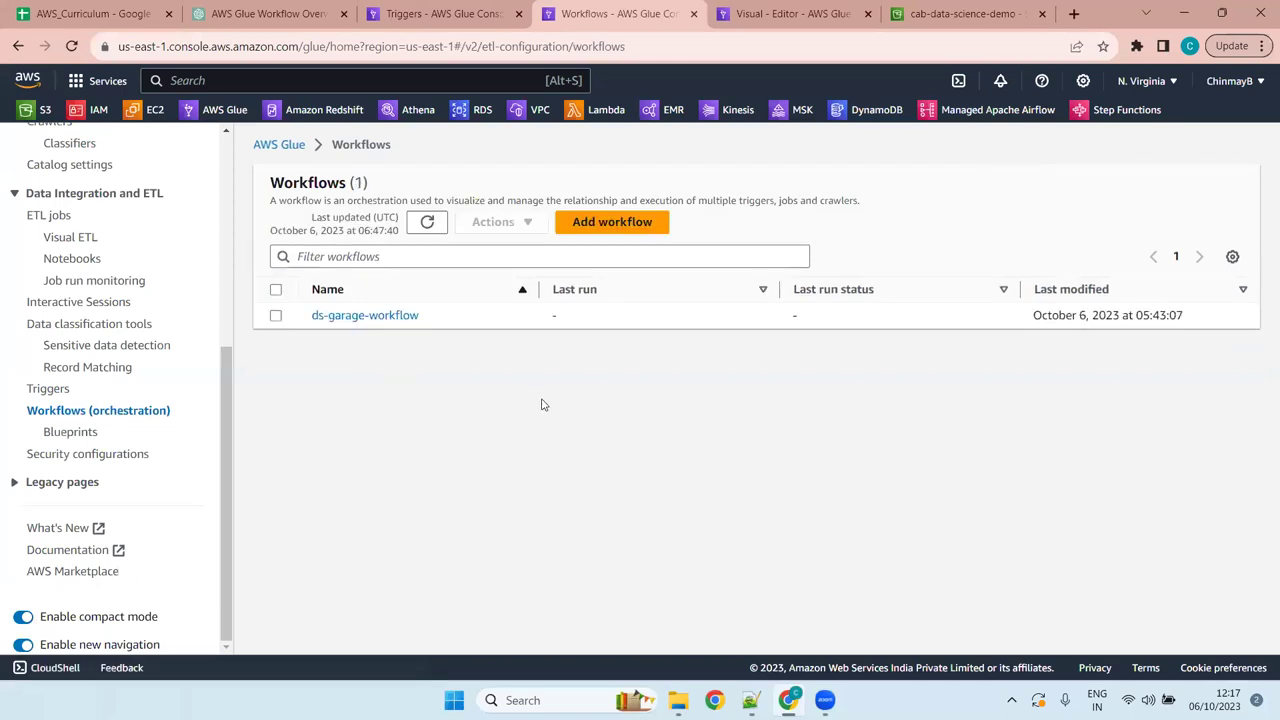
click(391, 315)
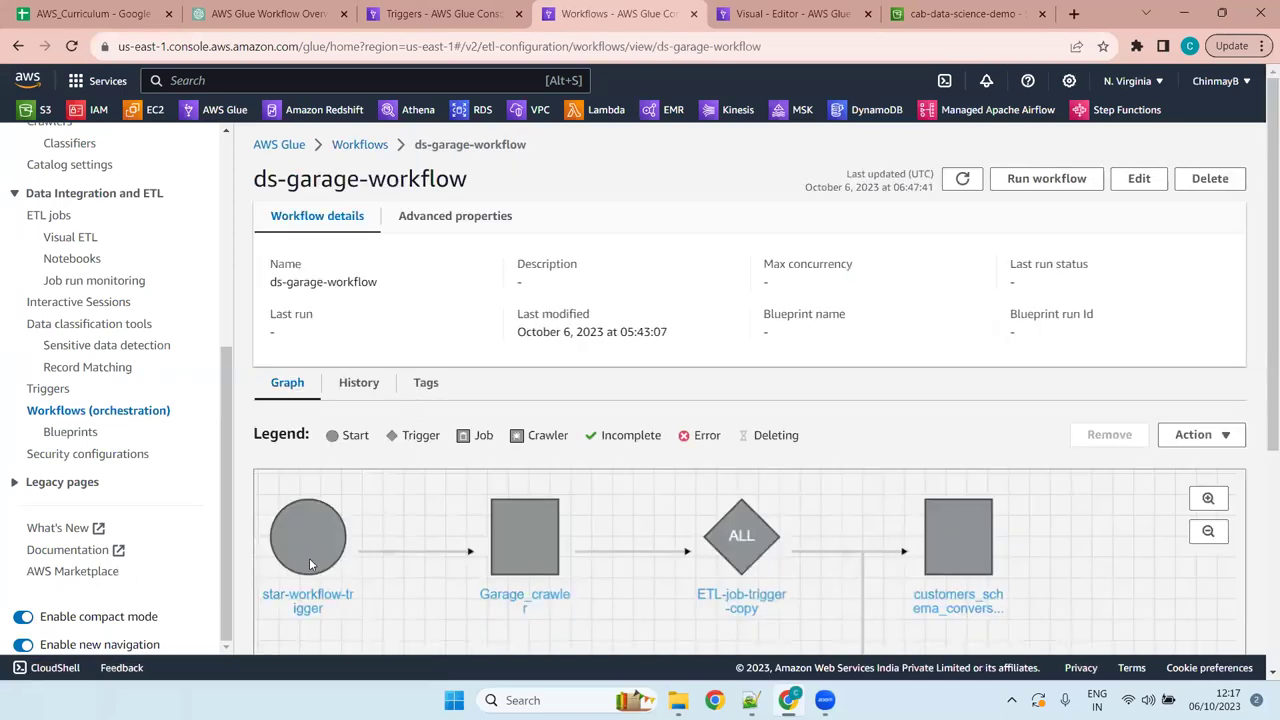
click(310, 532)
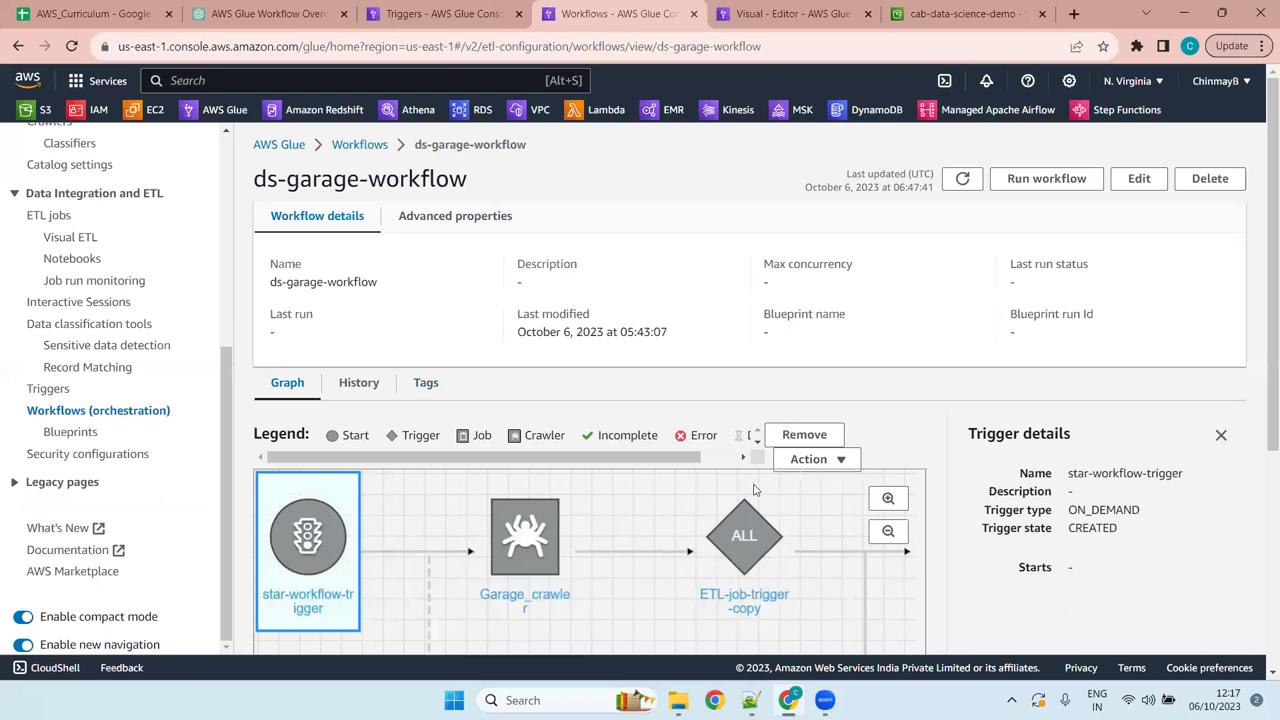
click(1046, 179)
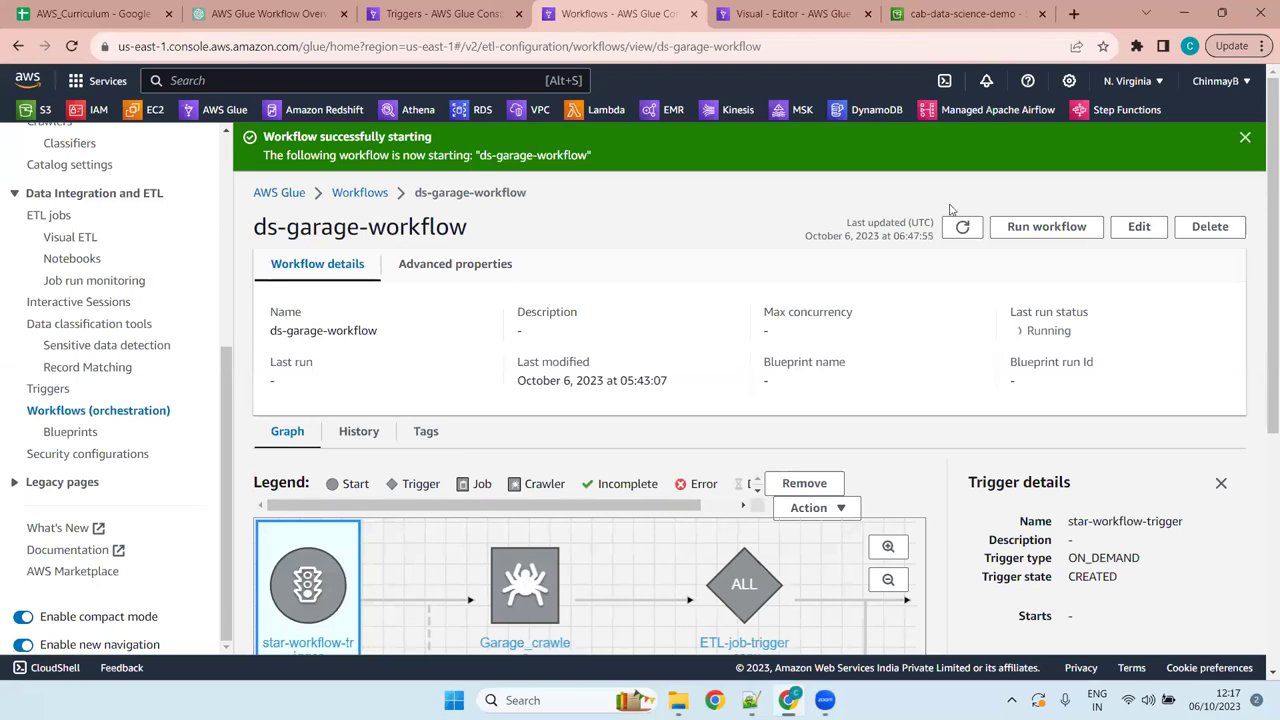
click(980, 229)
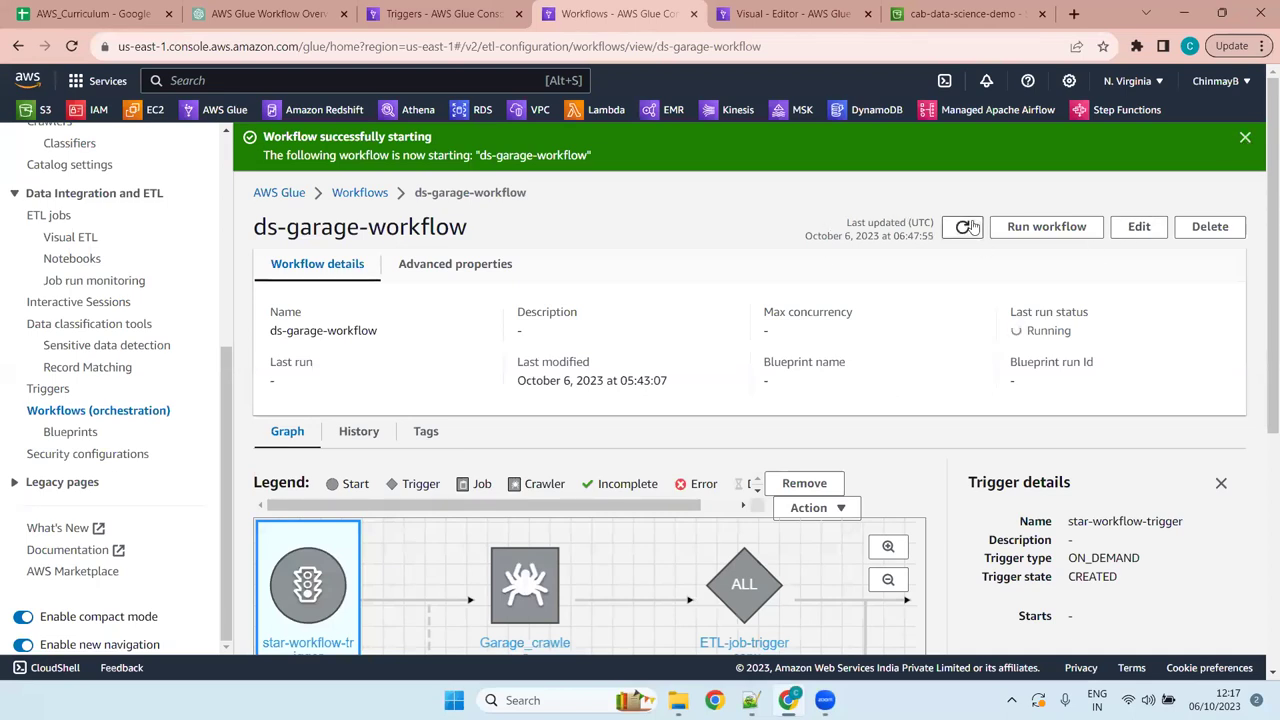
click(1245, 140)
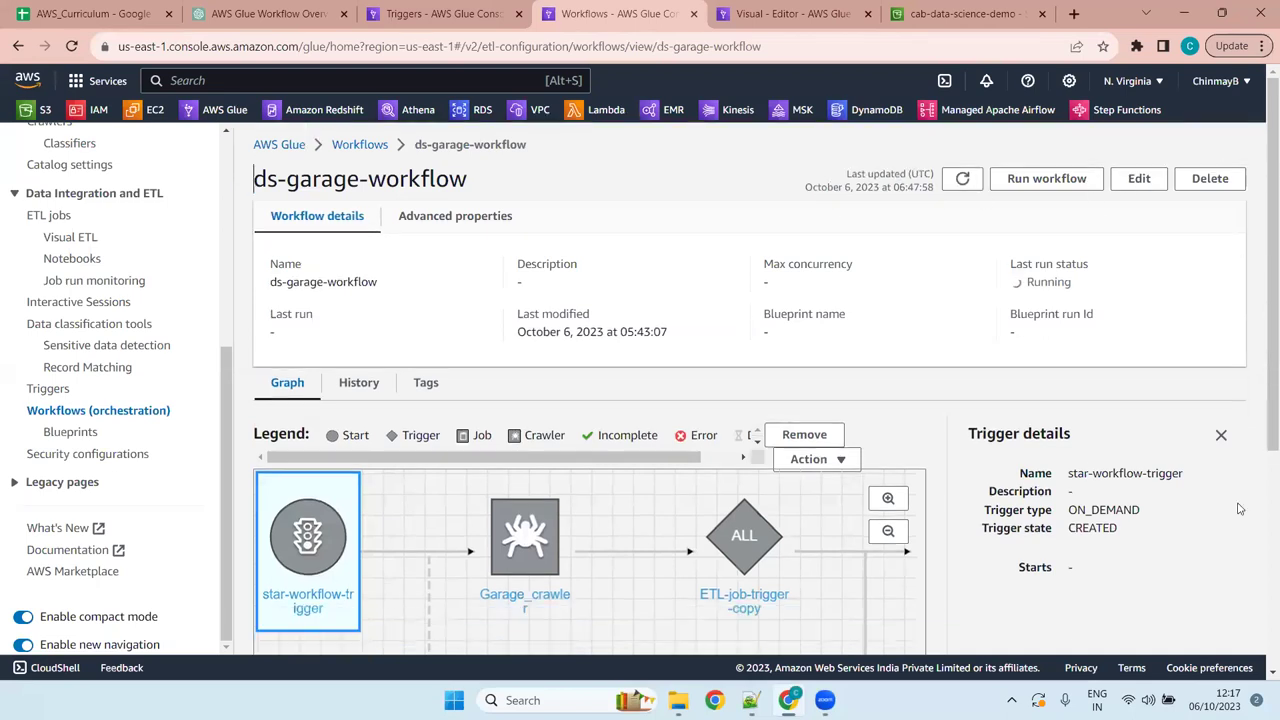
click(1221, 435)
scroll(791, 412, down, 4)
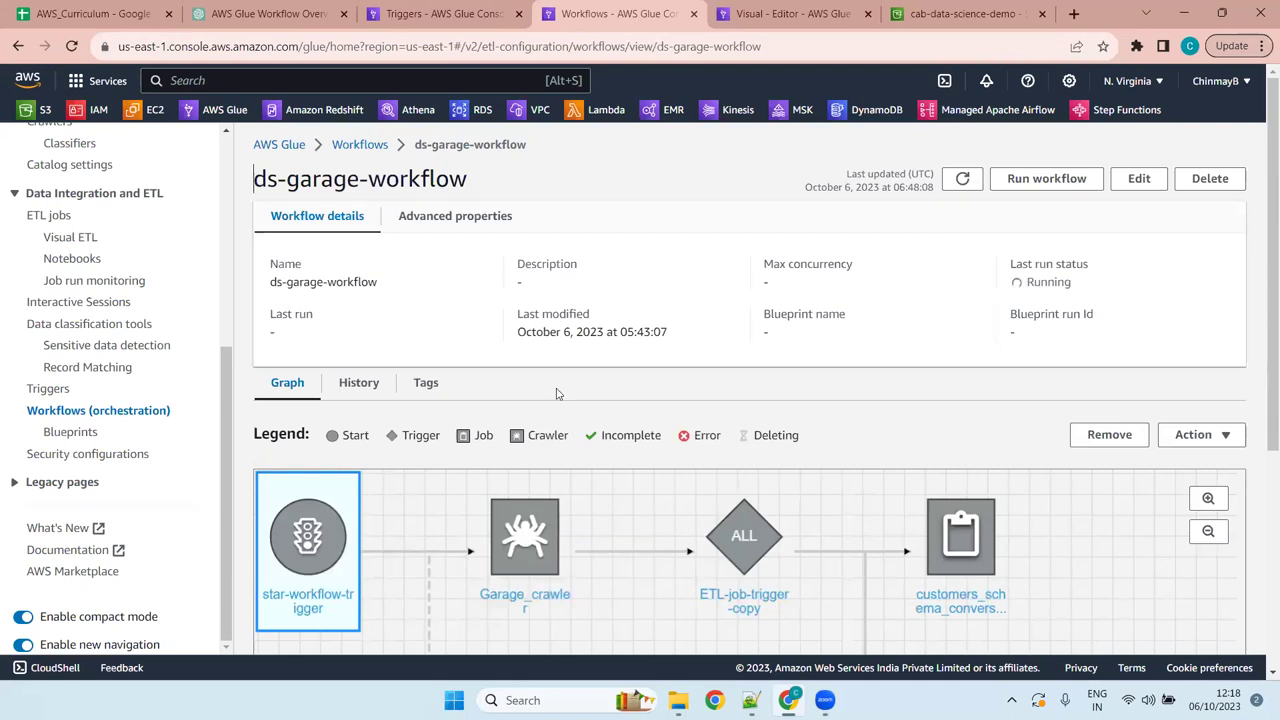
Open the run details of ds-garage-workflow's current run from its history and examine the status of the graph nodes
click(362, 386)
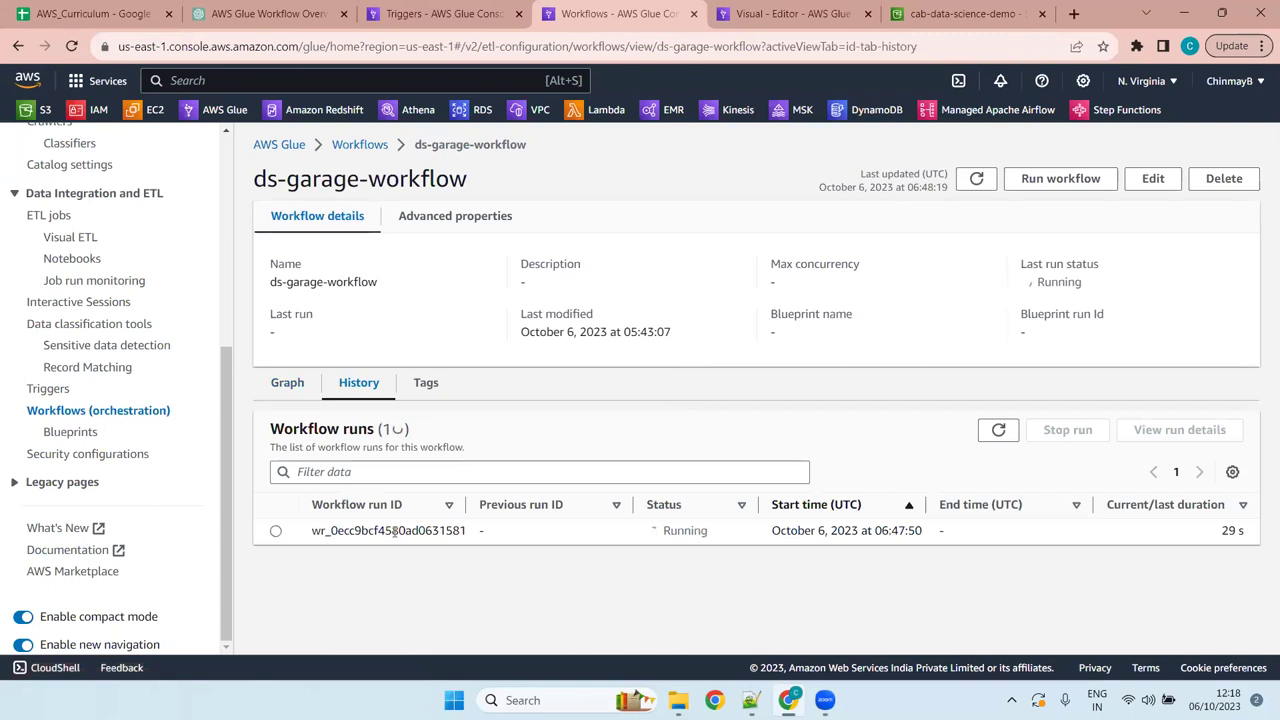
click(276, 531)
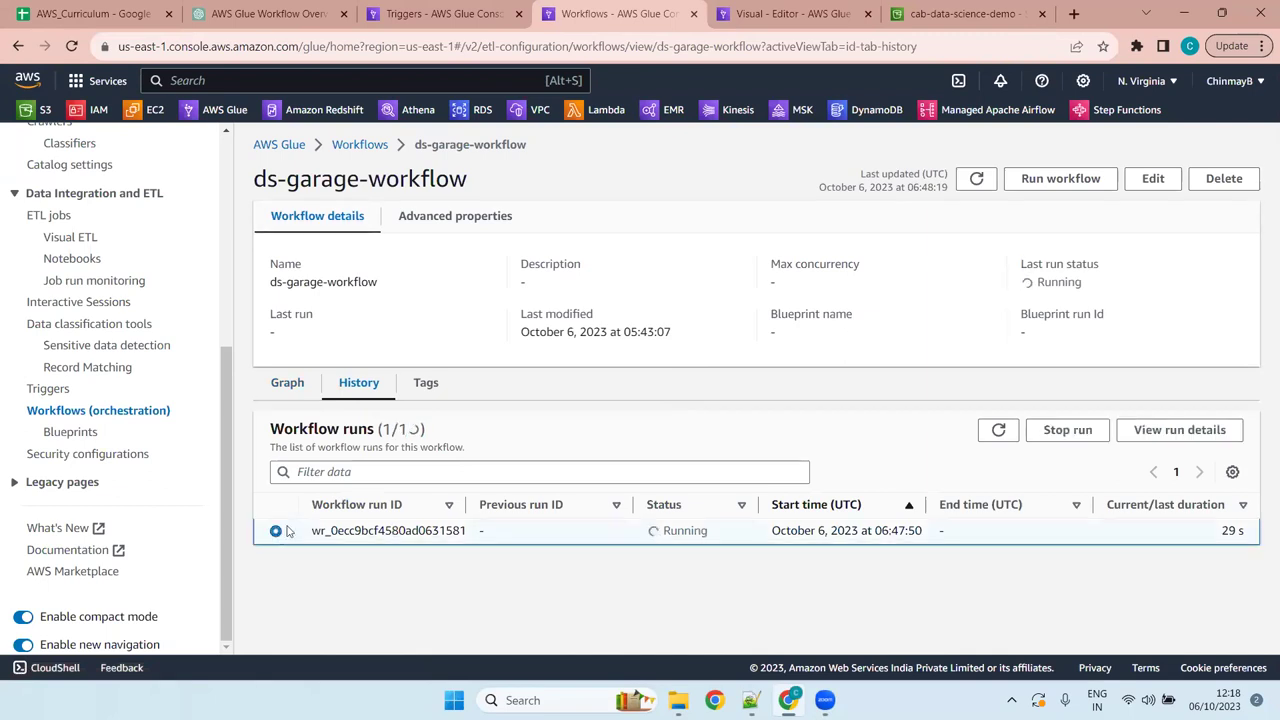
click(1160, 430)
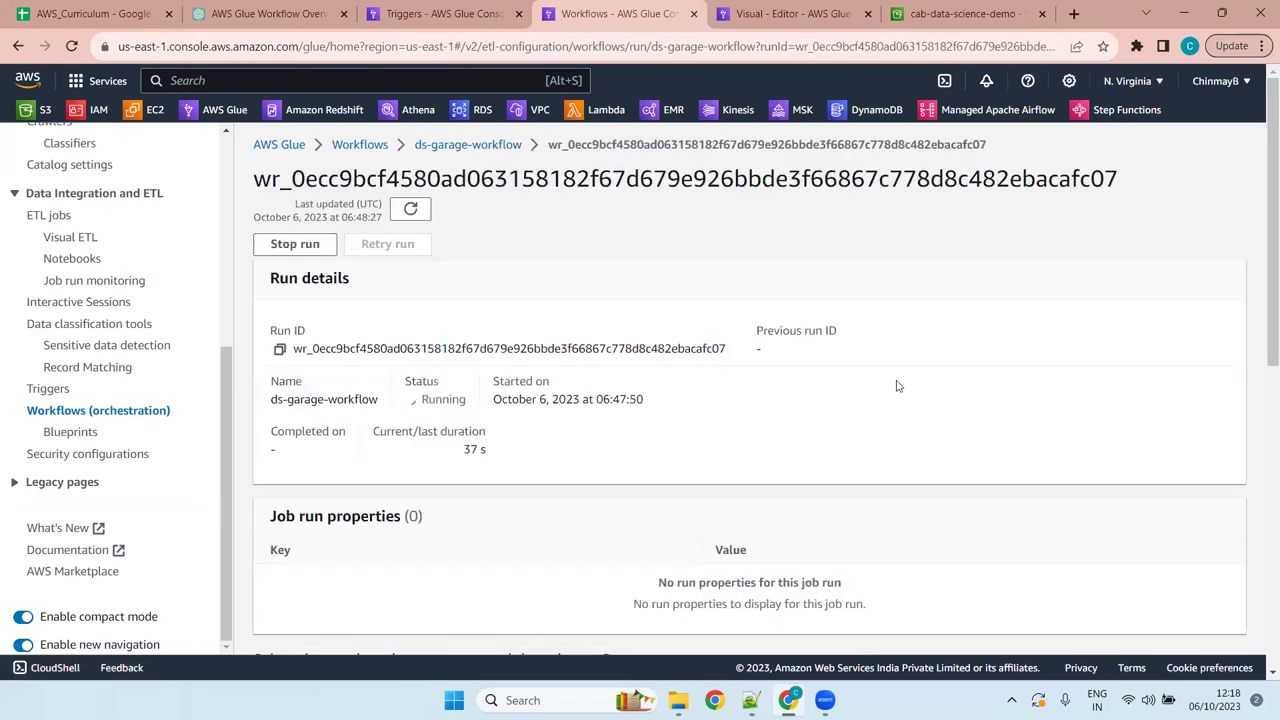
scroll(897, 386, down, 10)
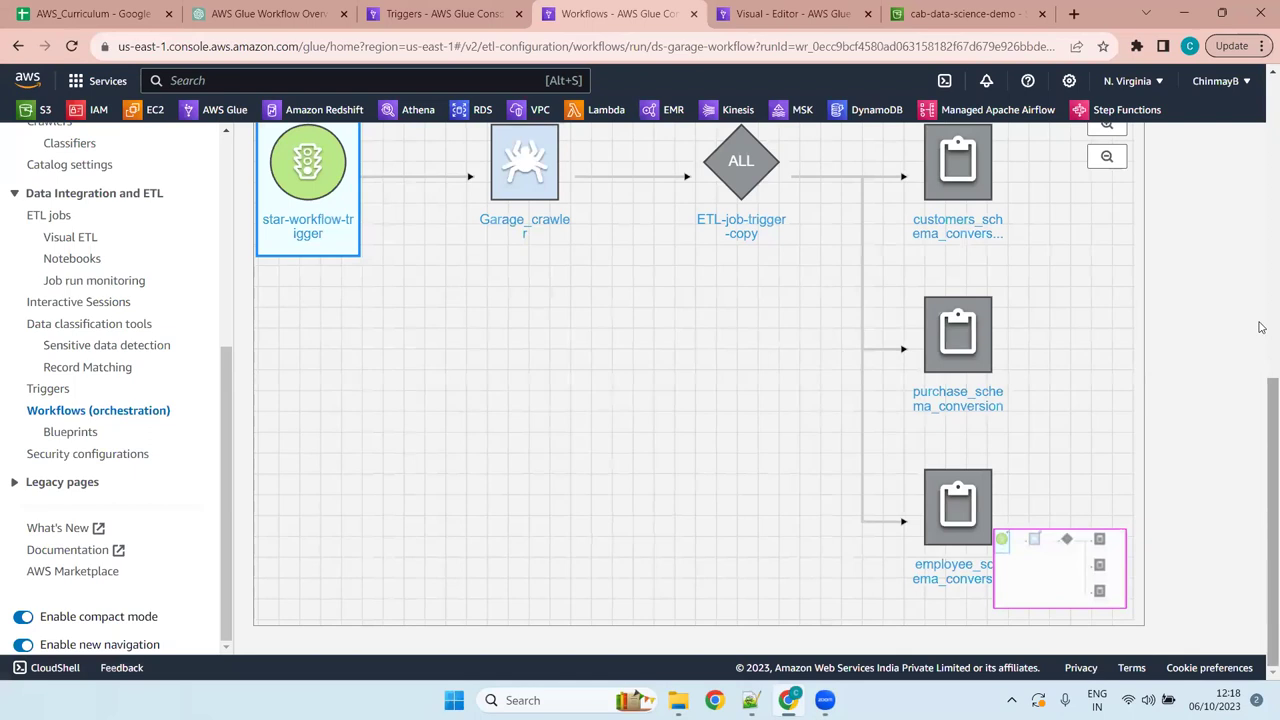
scroll(1261, 327, up, 2)
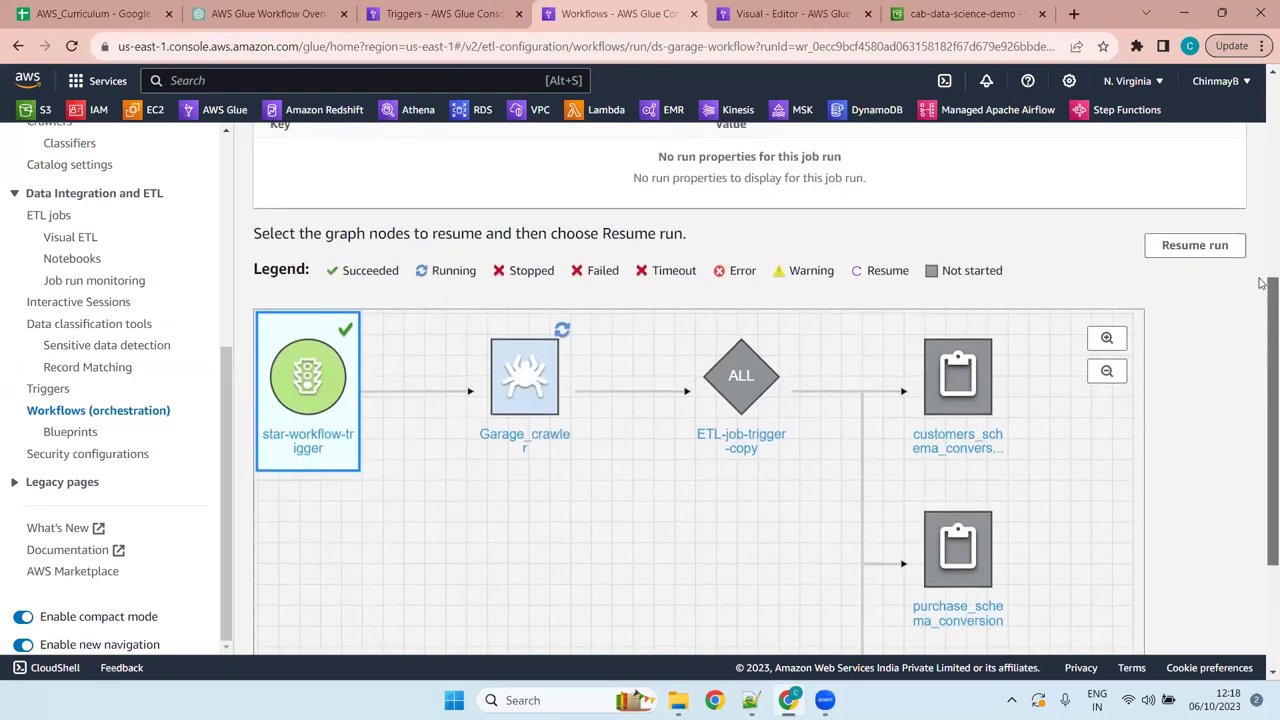
scroll(1261, 288, up, 1)
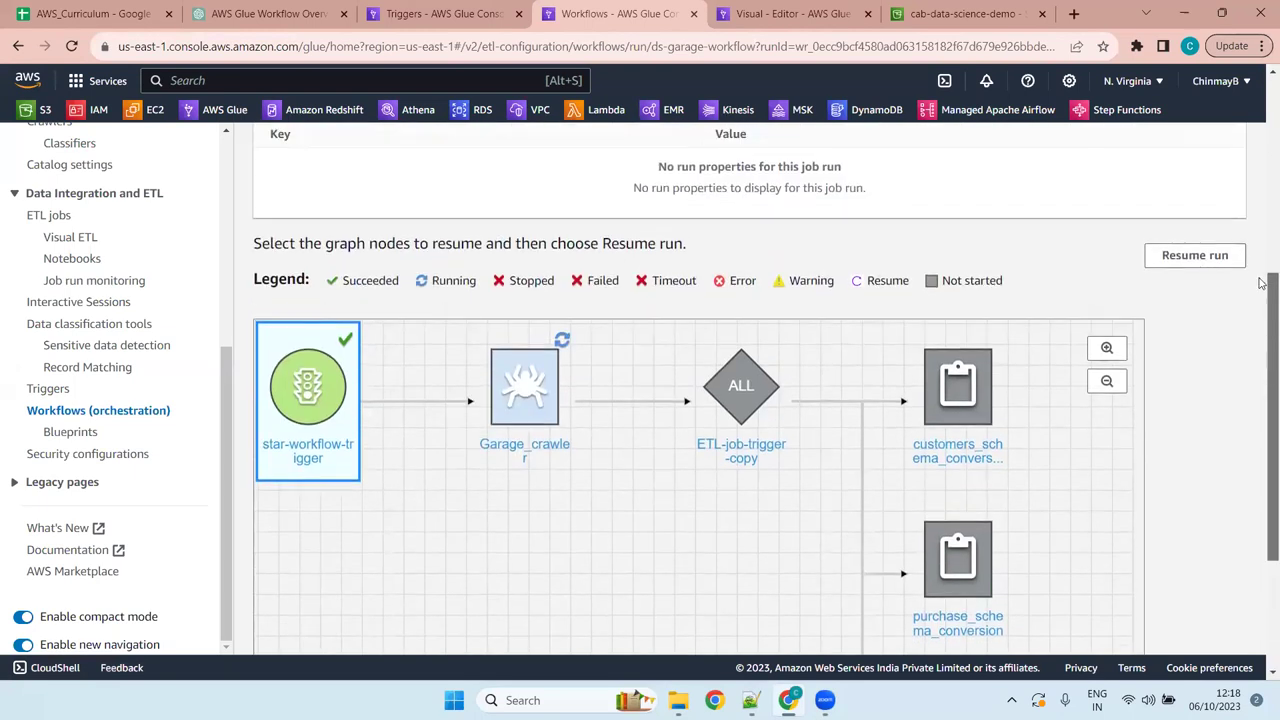
Inspect Garage_crawler's details in the run graph, check its state in the refreshed crawlers list, and return to the workflow run
click(563, 340)
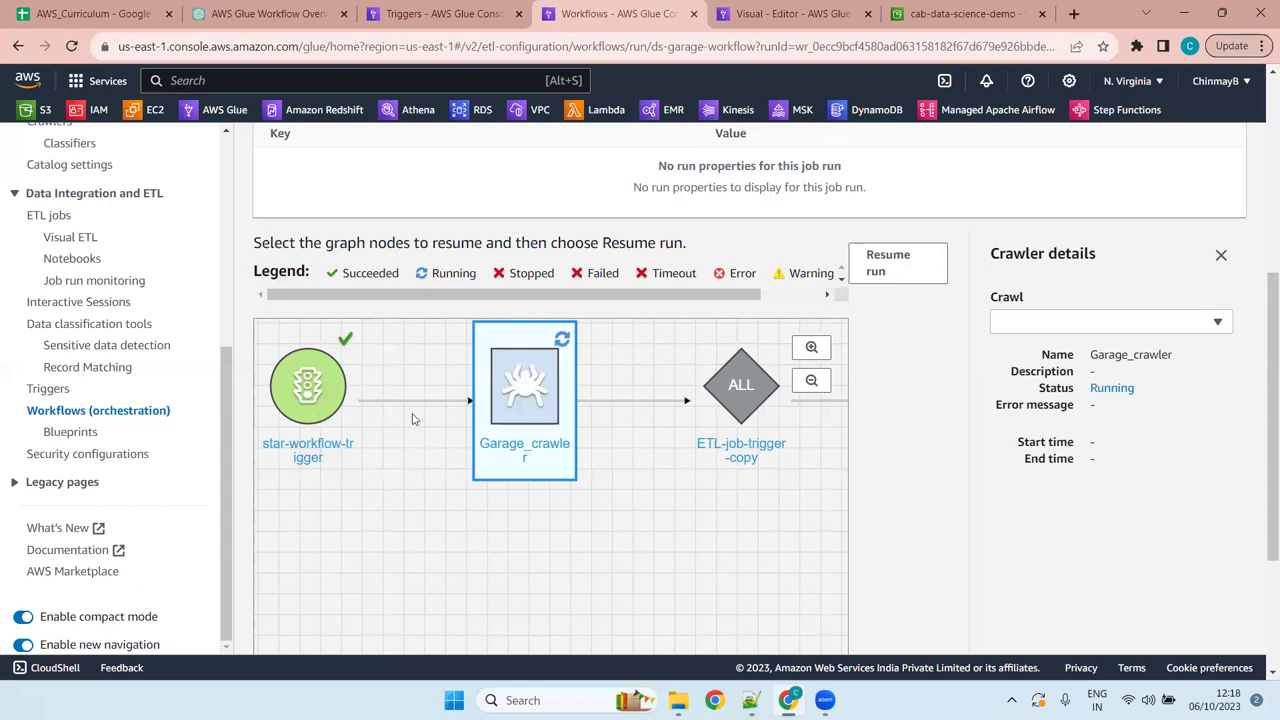
mouse_move(303, 388)
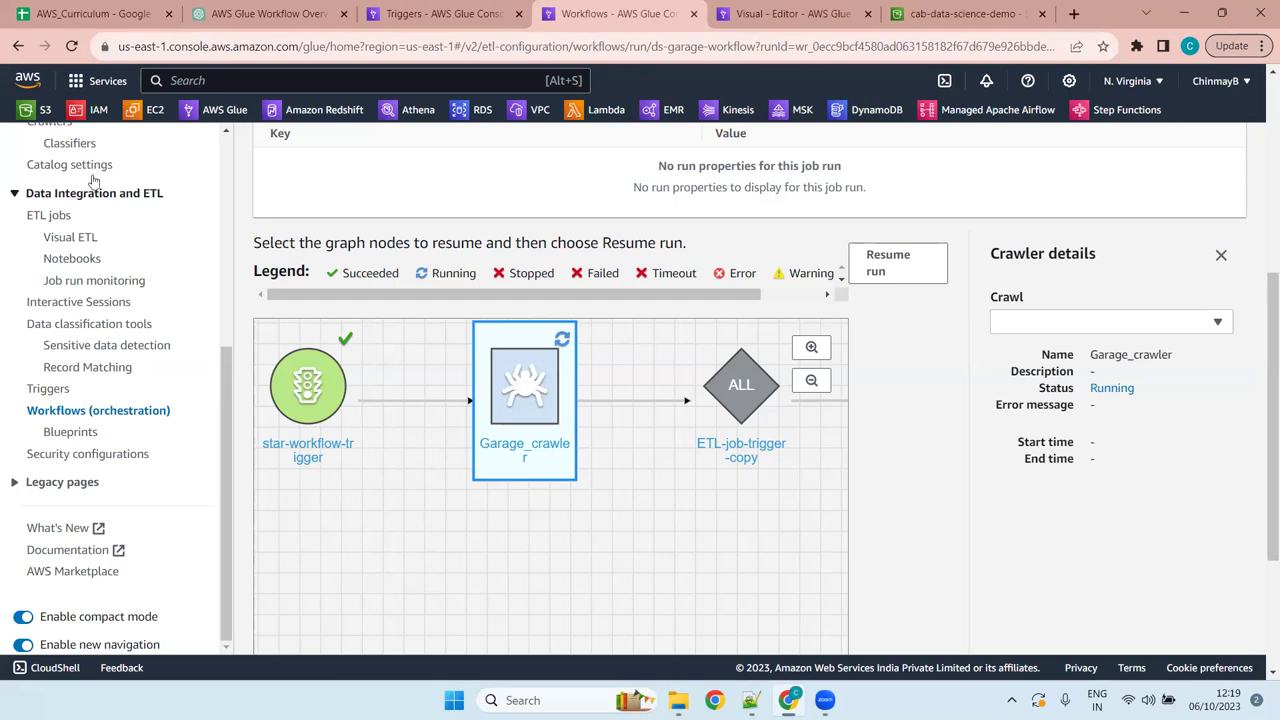
click(770, 10)
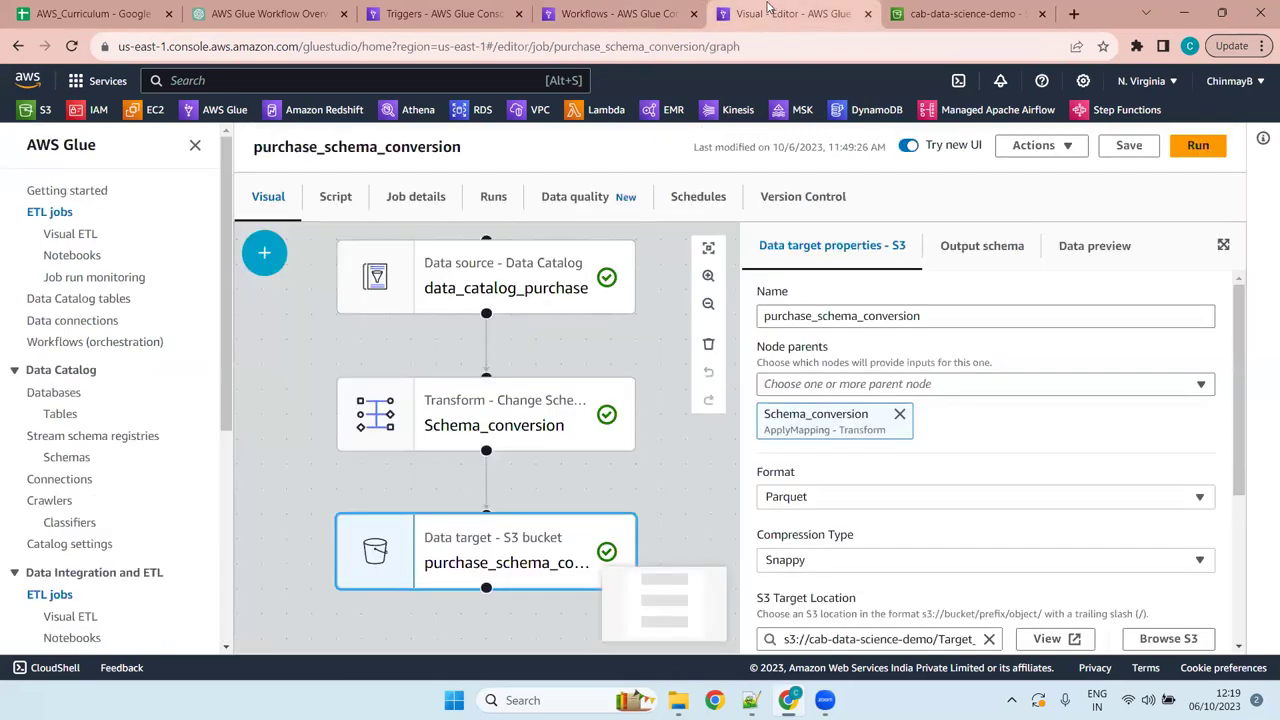
click(49, 503)
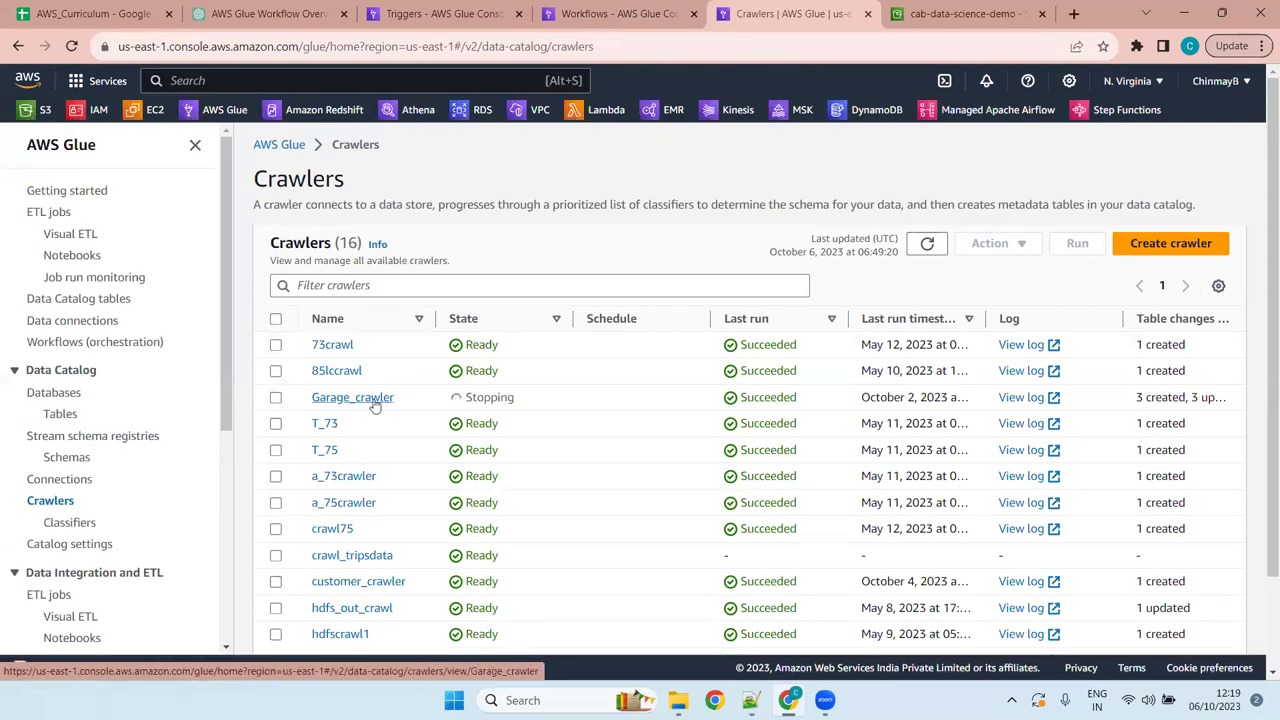
click(928, 245)
click(928, 244)
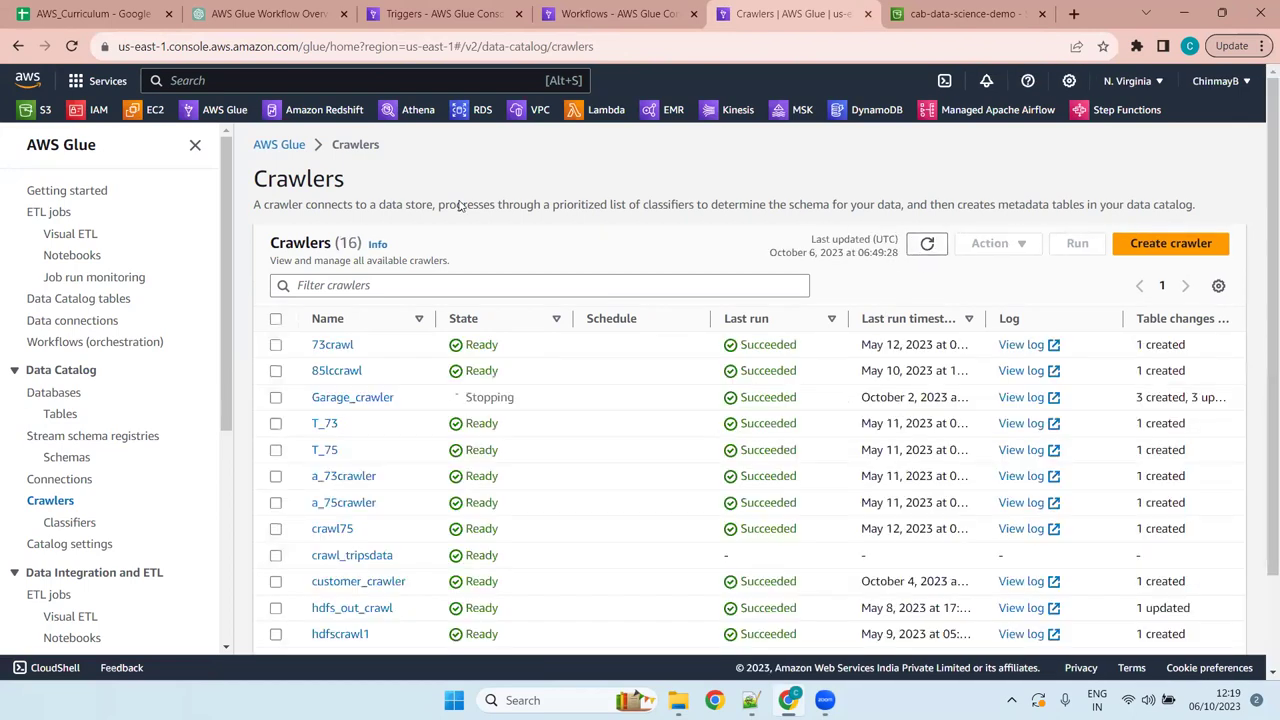
key(ctrl+shift+Tab)
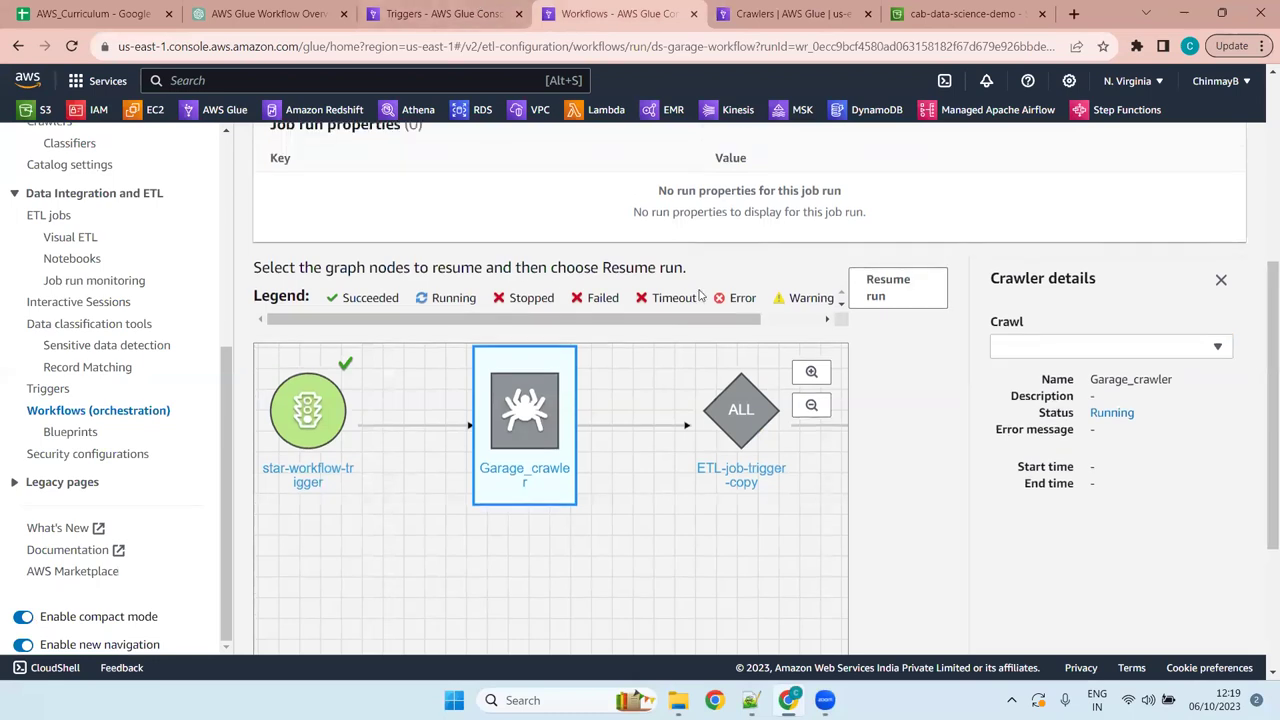
Review the run details and graph of the current ds-garage-workflow run and close the crawler details
scroll(700, 290, up, 4)
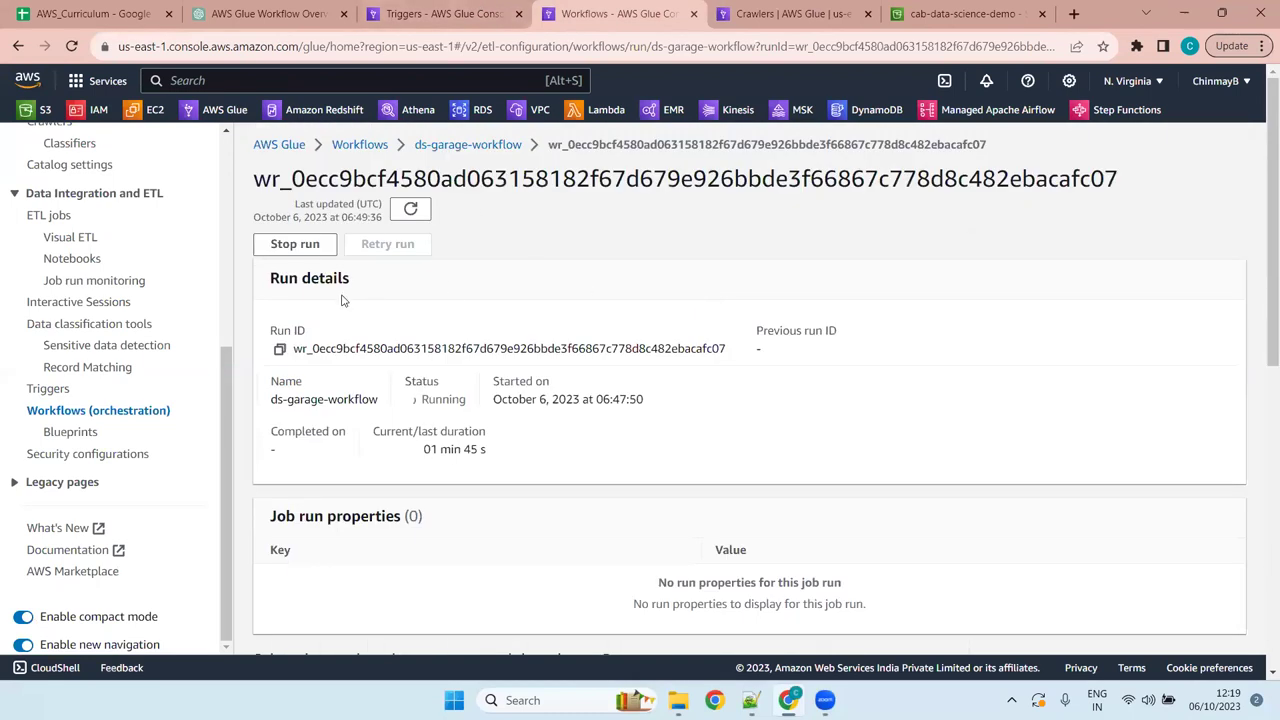
scroll(1040, 380, down, 6)
scroll(1048, 388, up, 4)
scroll(1050, 390, down, 4)
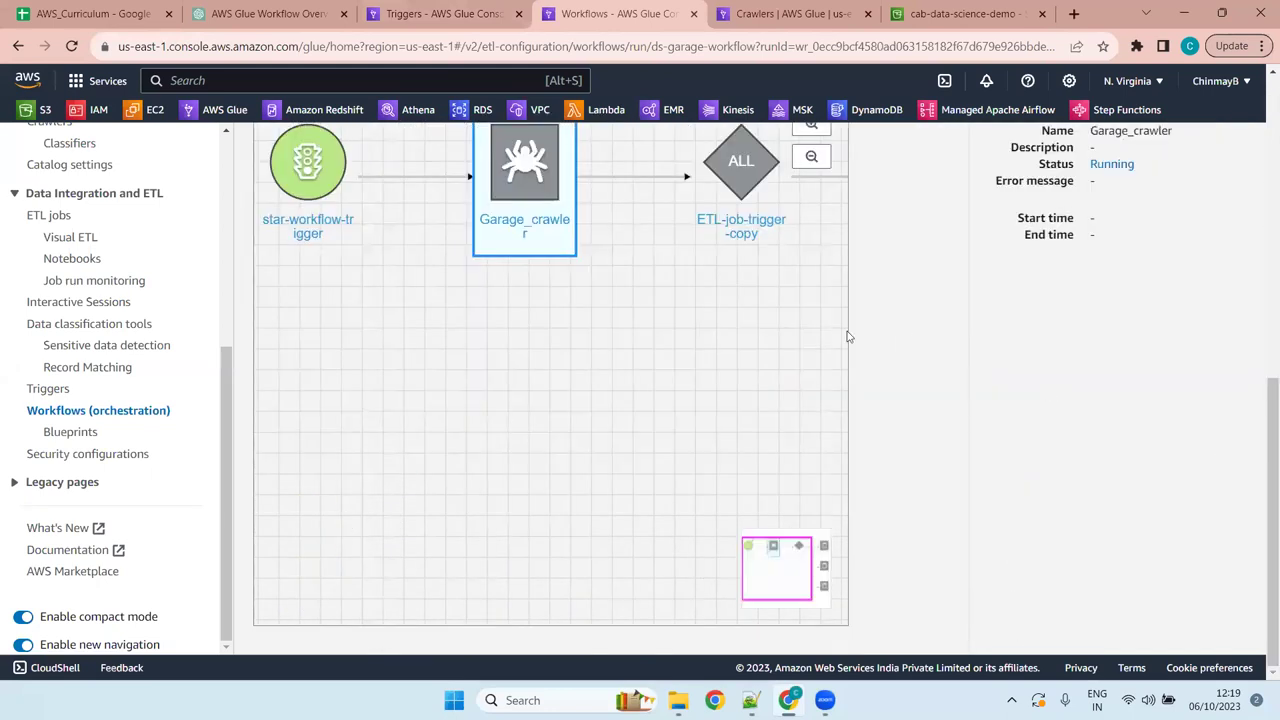
mouse_move(752, 165)
scroll(1193, 220, up, 4)
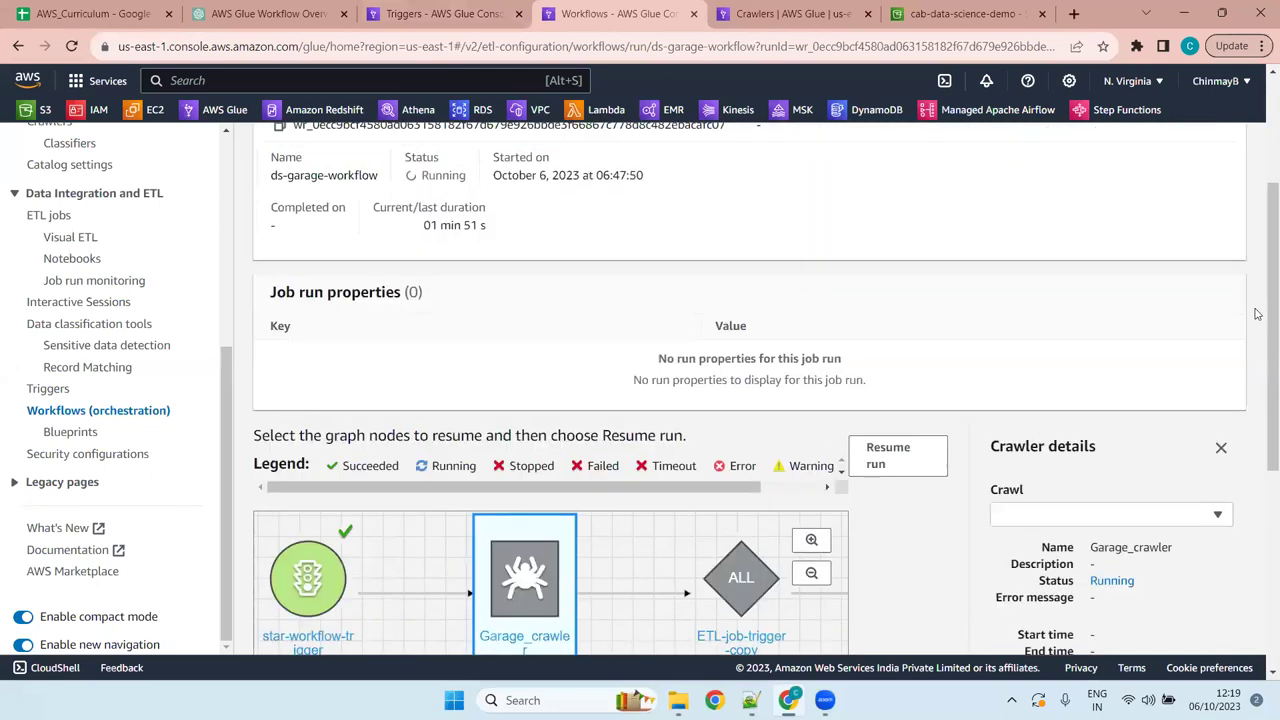
click(1221, 449)
scroll(1180, 318, down, 4)
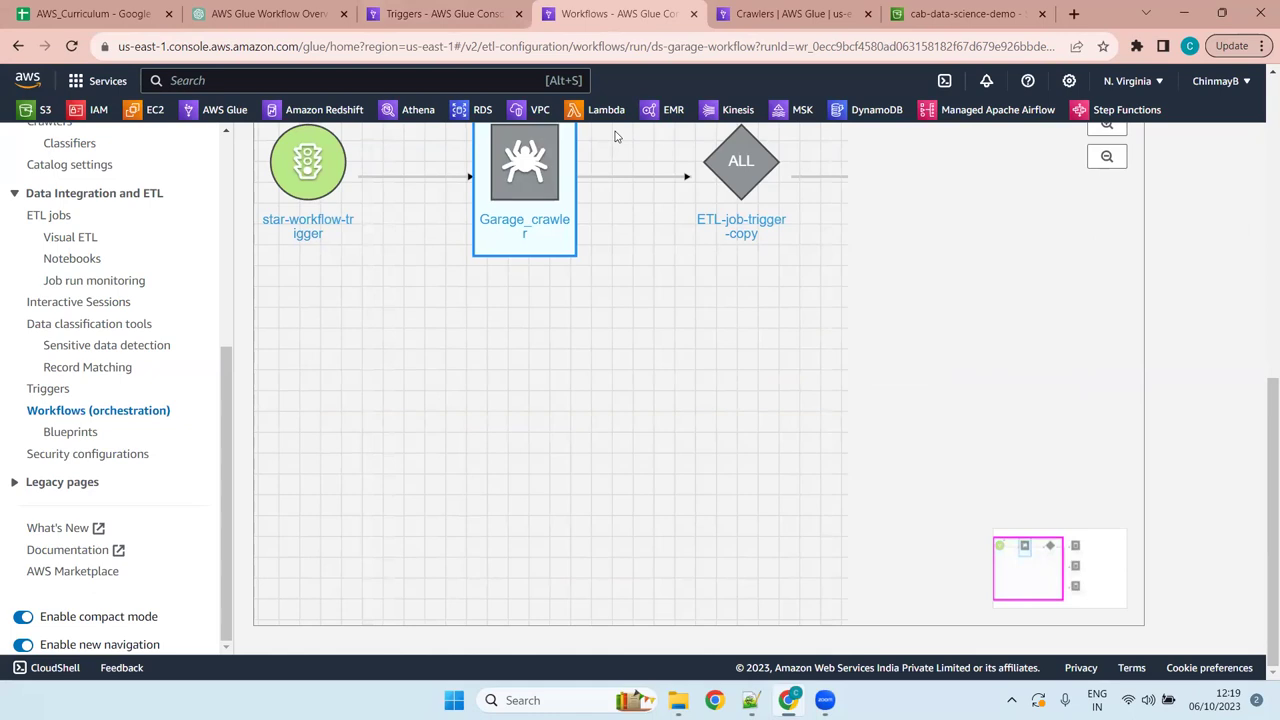
Switch to the crawlers list and refresh it repeatedly to check Garage_crawler's state
click(415, 8)
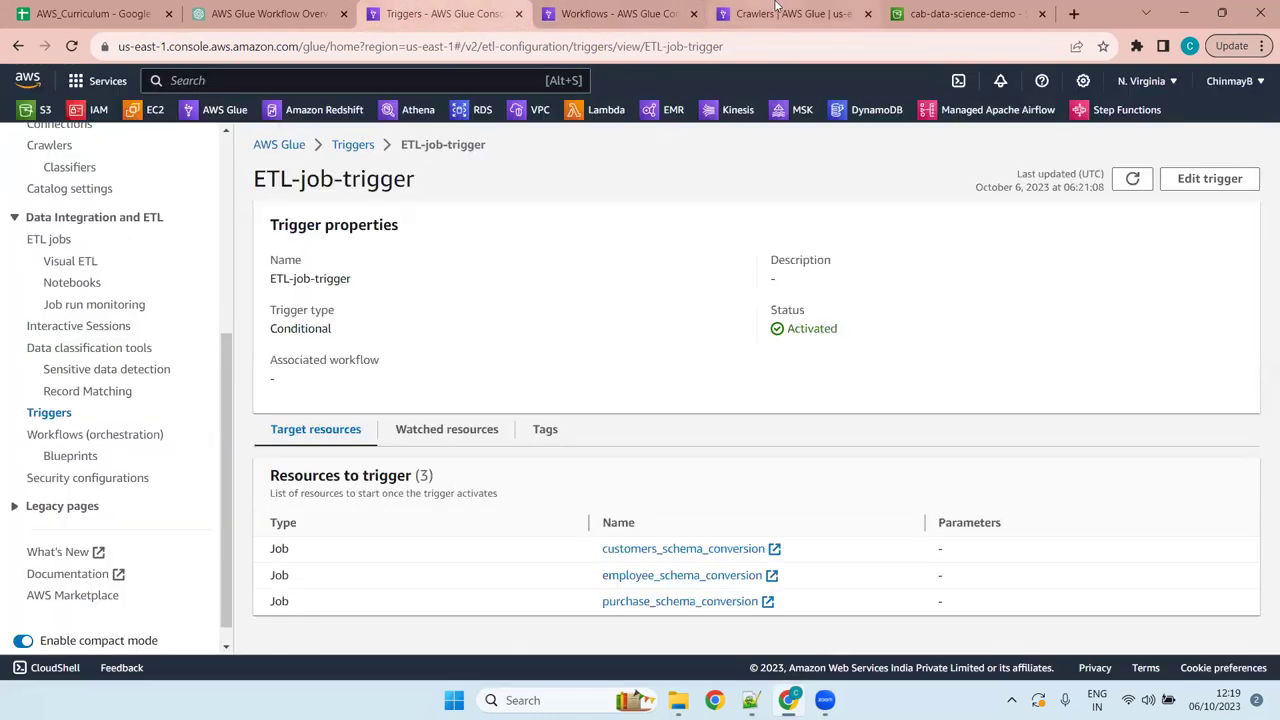
click(776, 12)
click(928, 244)
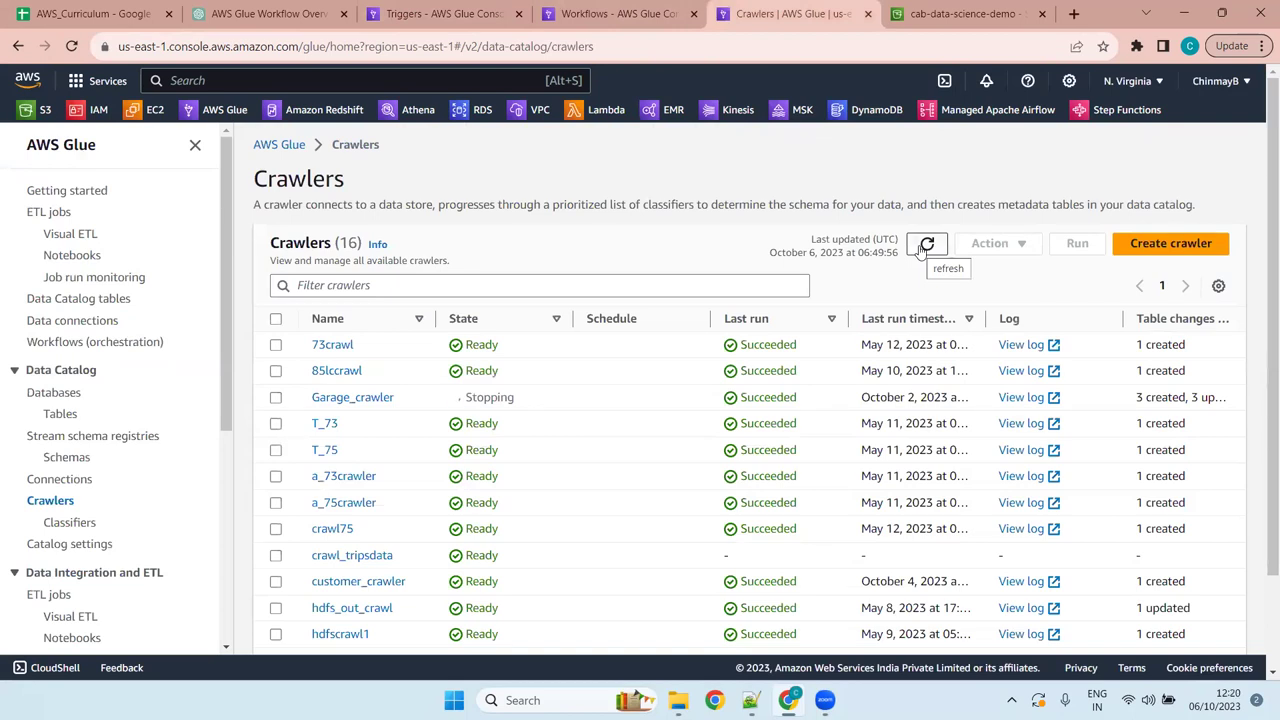
click(921, 250)
click(921, 250)
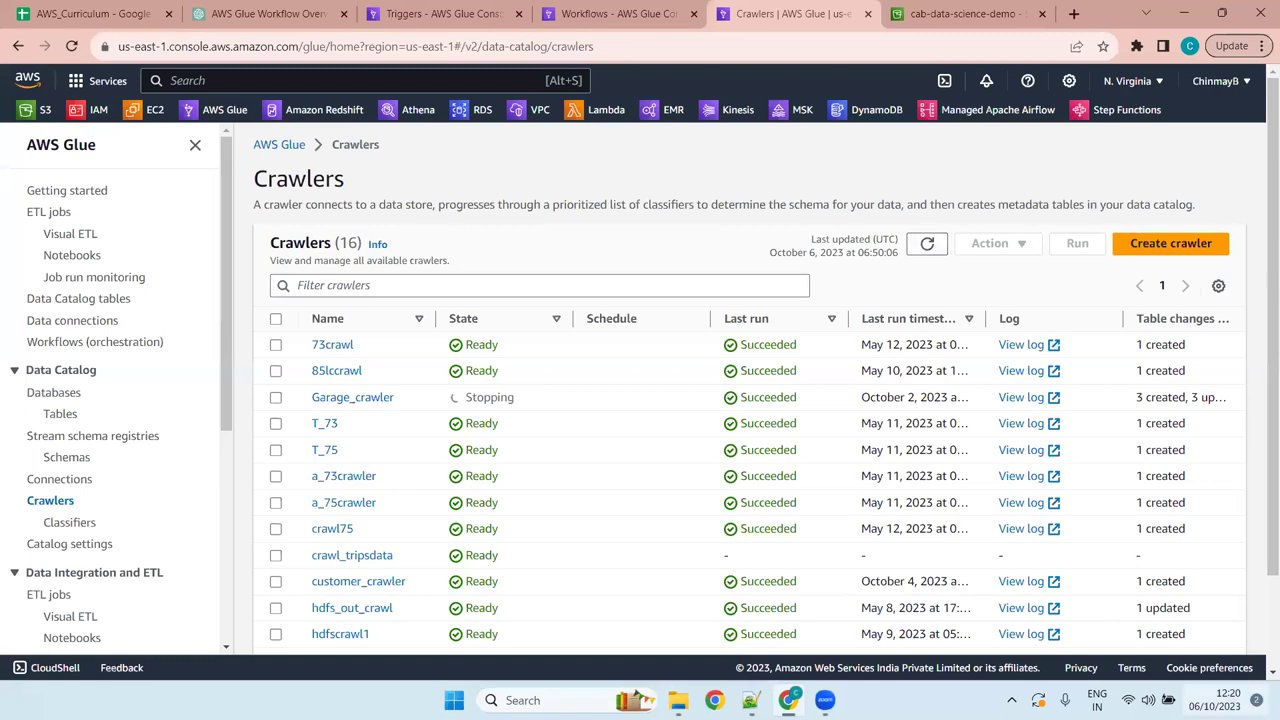
key(super+a)
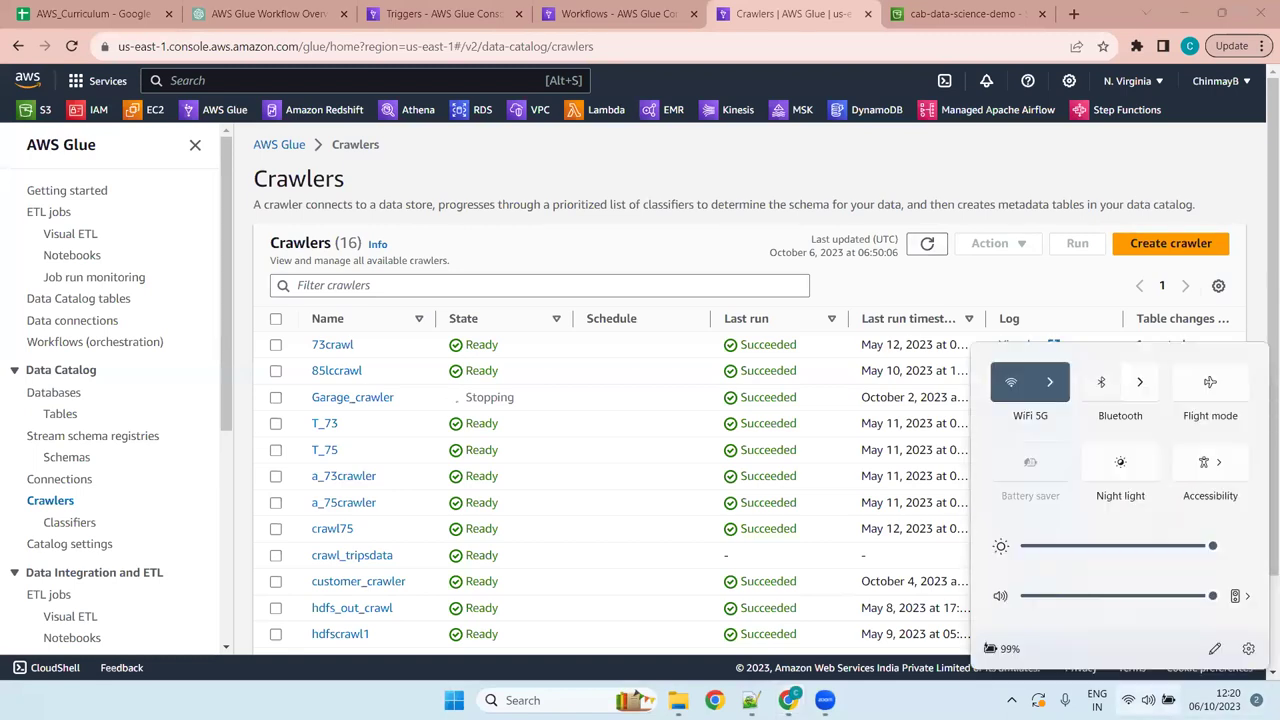
key(Escape)
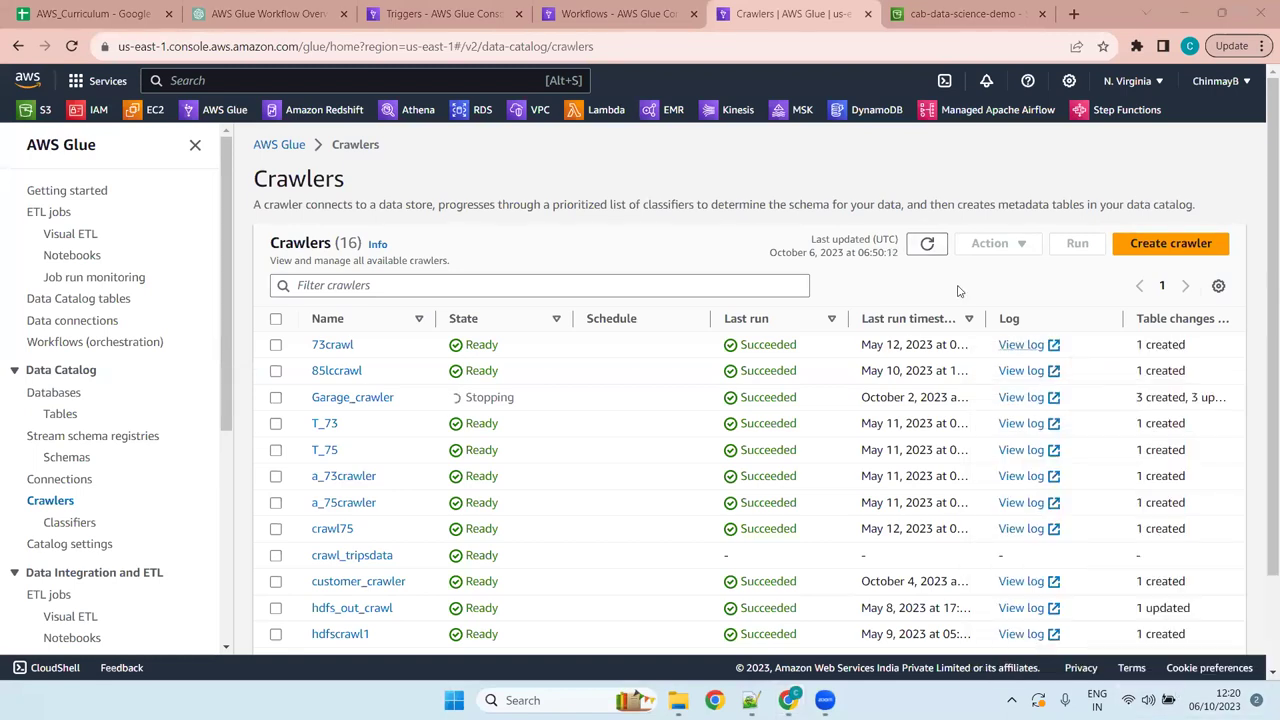
click(927, 244)
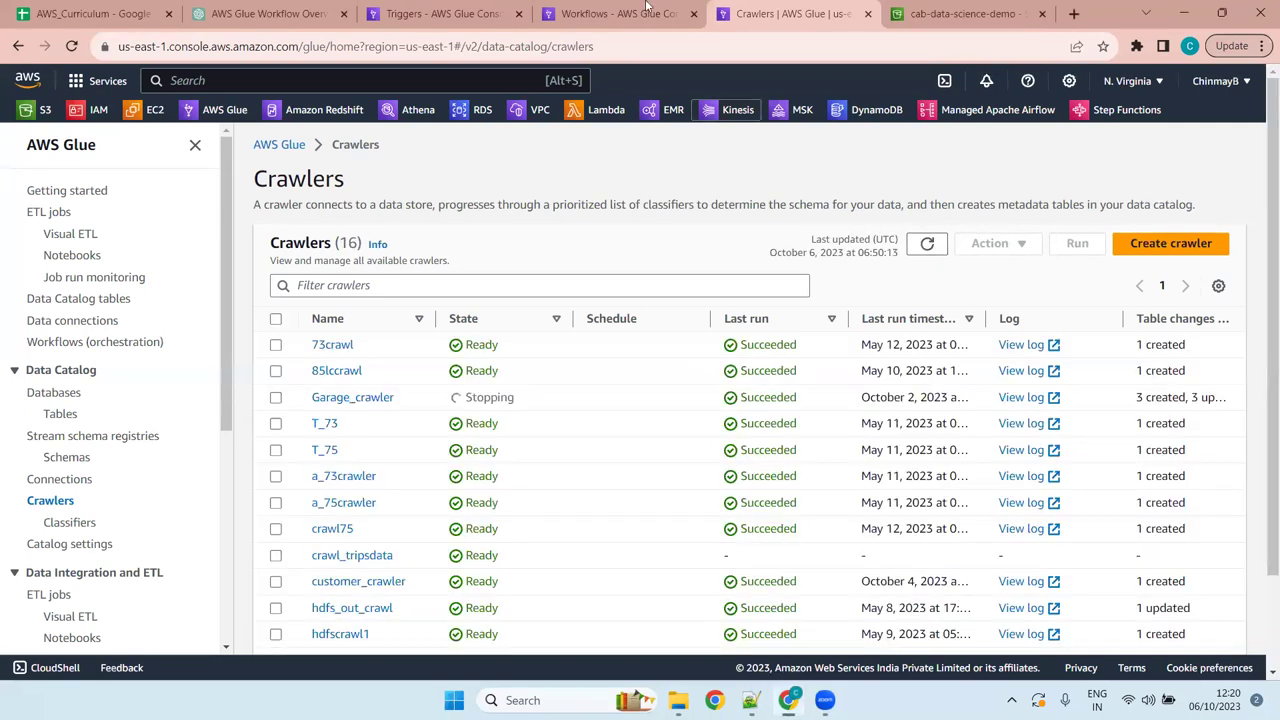
Return to the ds-garage-workflow run and examine the status of its graph nodes
key(ctrl+shift+Tab)
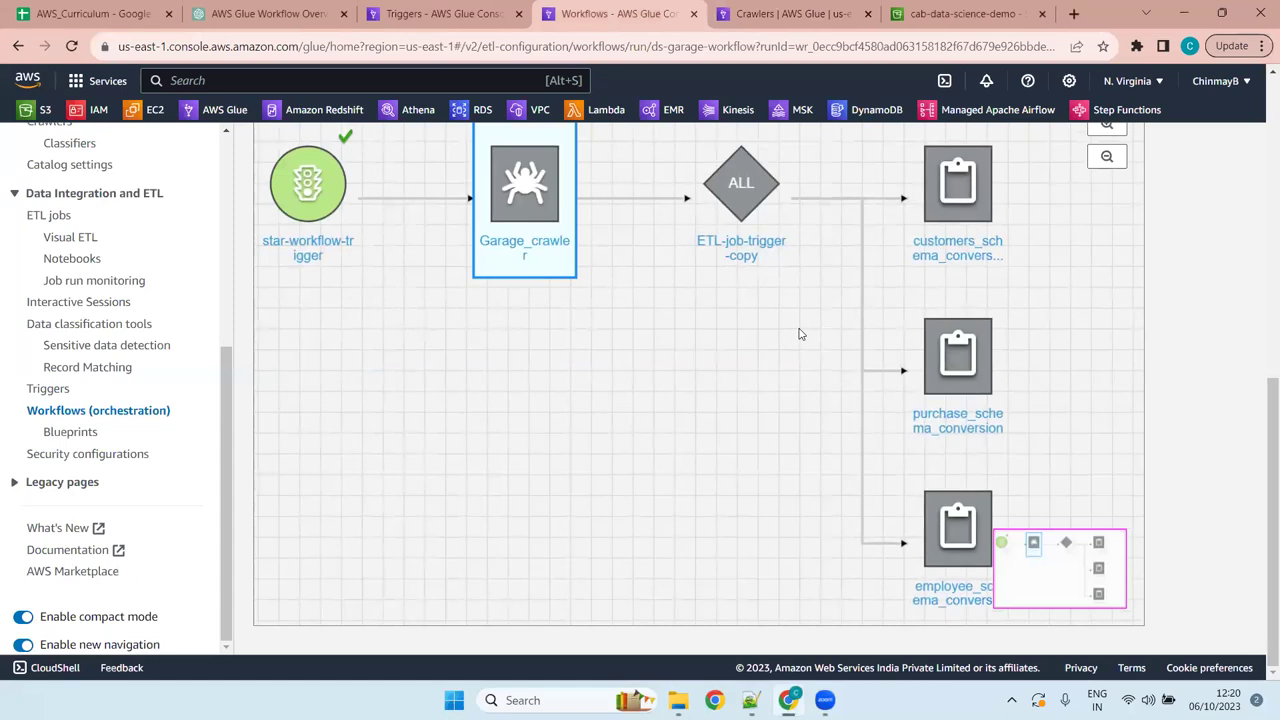
scroll(799, 334, up, 4)
scroll(799, 334, down, 1)
scroll(799, 334, down, 3)
drag(1260, 437, 1262, 331)
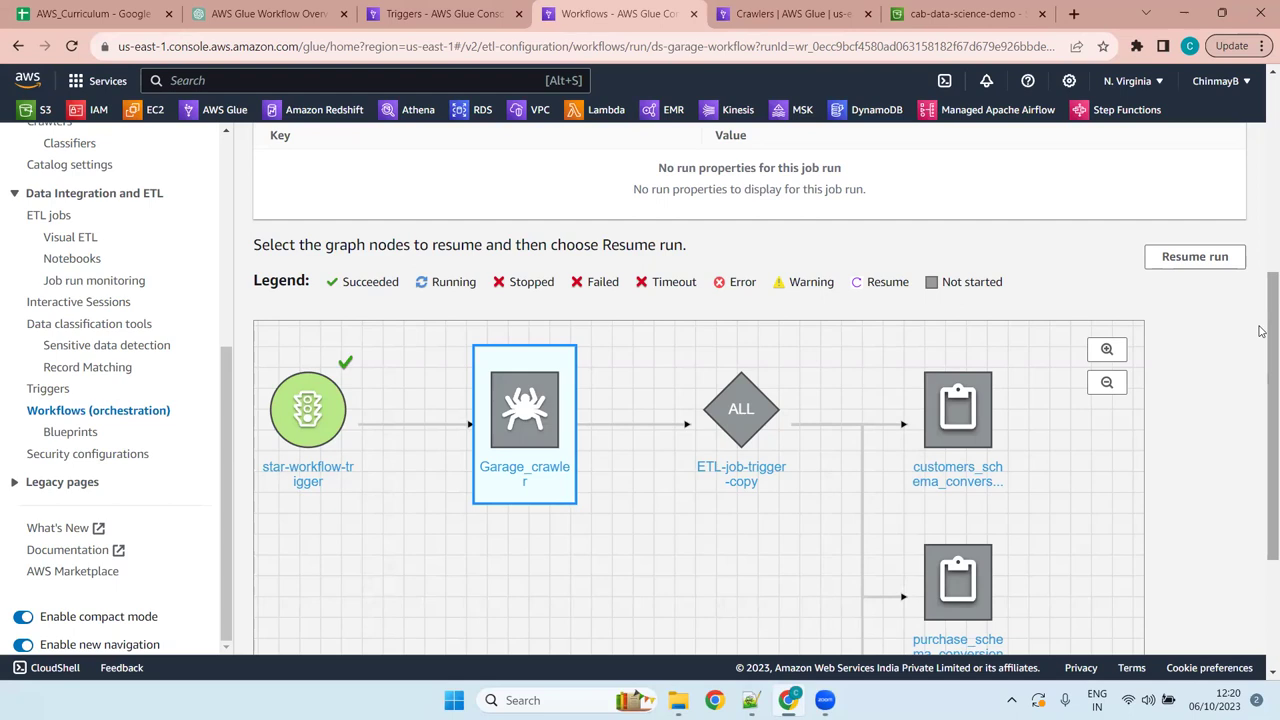
Inspect Garage_crawler's details in the run graph, close them, and try to resume the workflow run
click(533, 415)
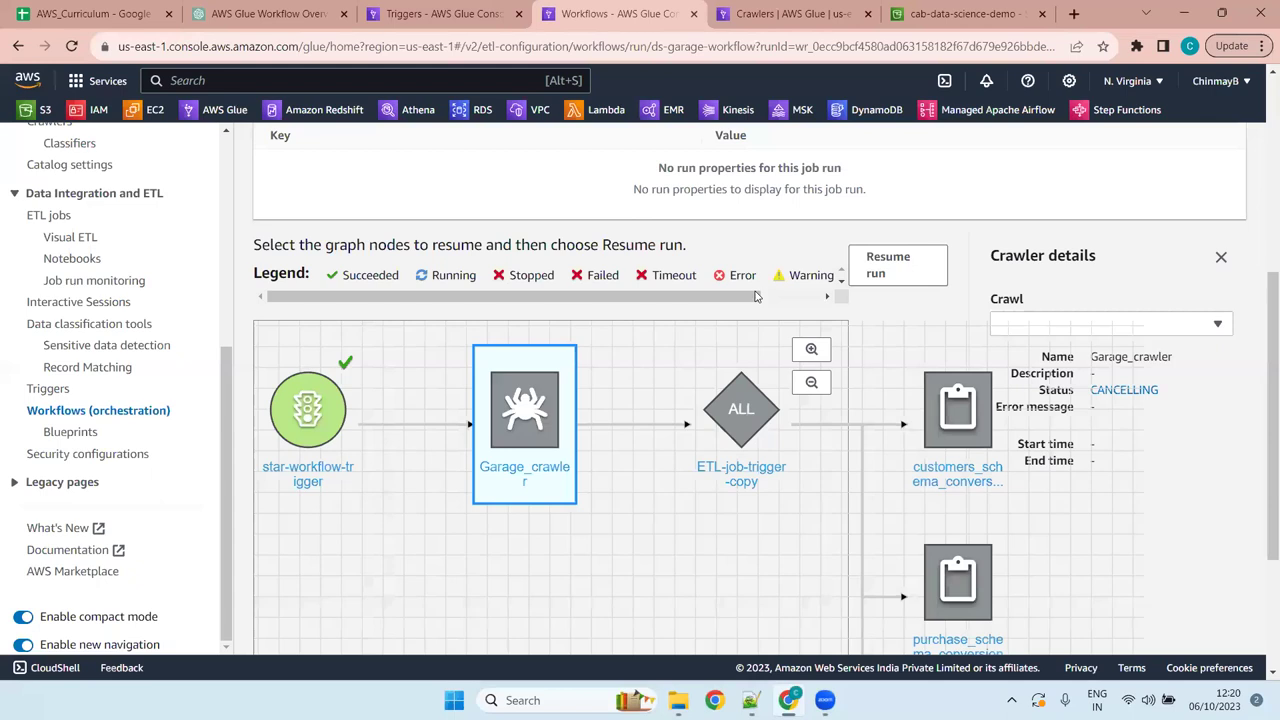
click(827, 297)
drag(753, 300, 526, 301)
click(1221, 257)
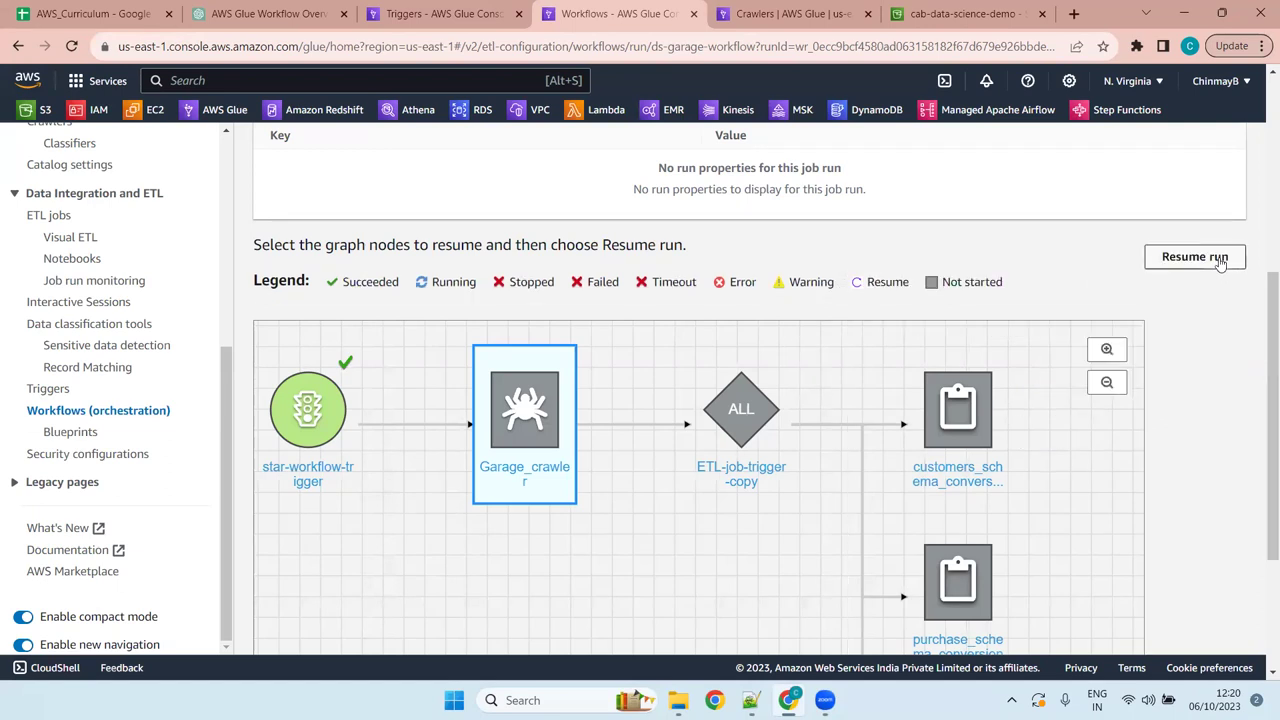
click(1217, 262)
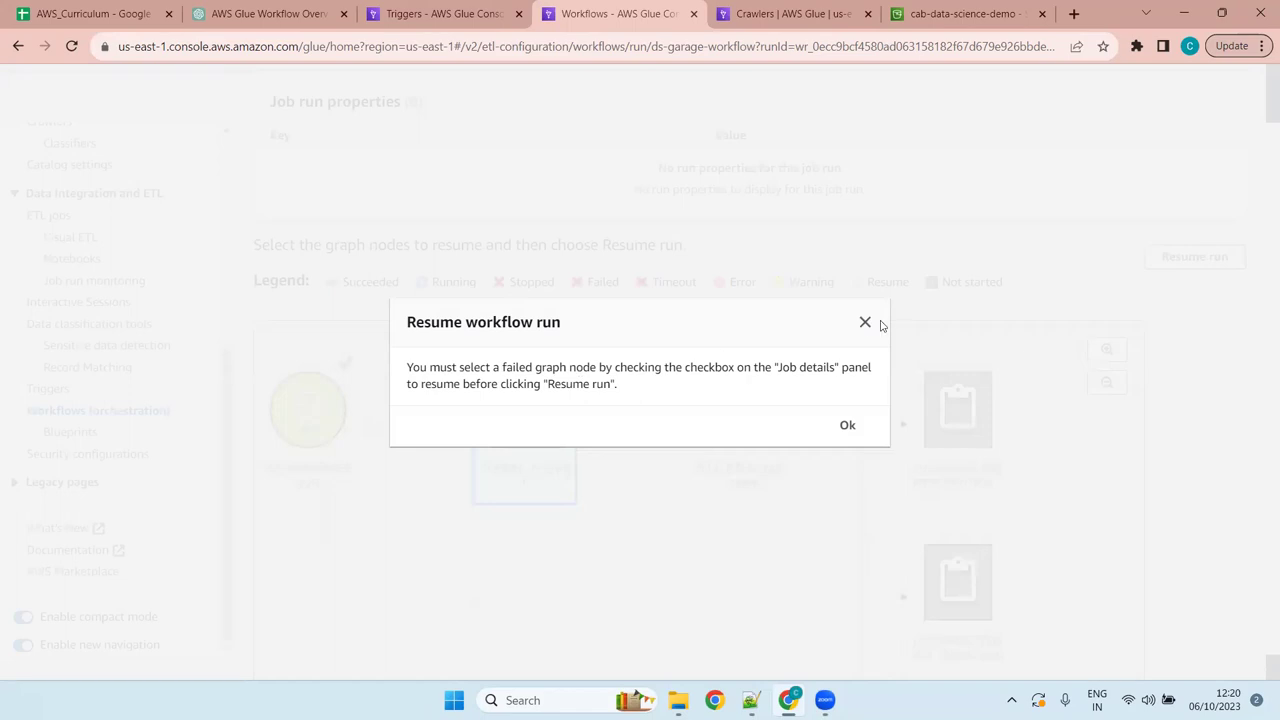
click(847, 426)
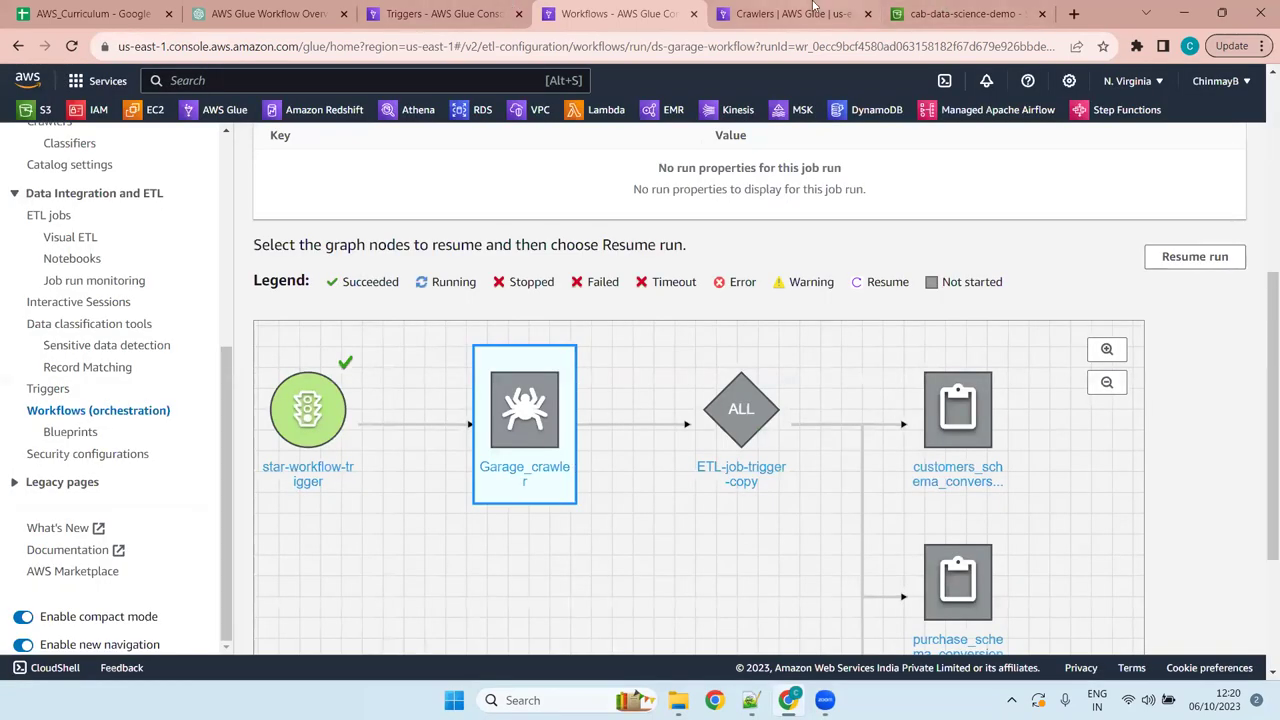
Refresh the crawlers list again and check the crawler, trigger and three job nodes in the workflow run graph
click(850, 13)
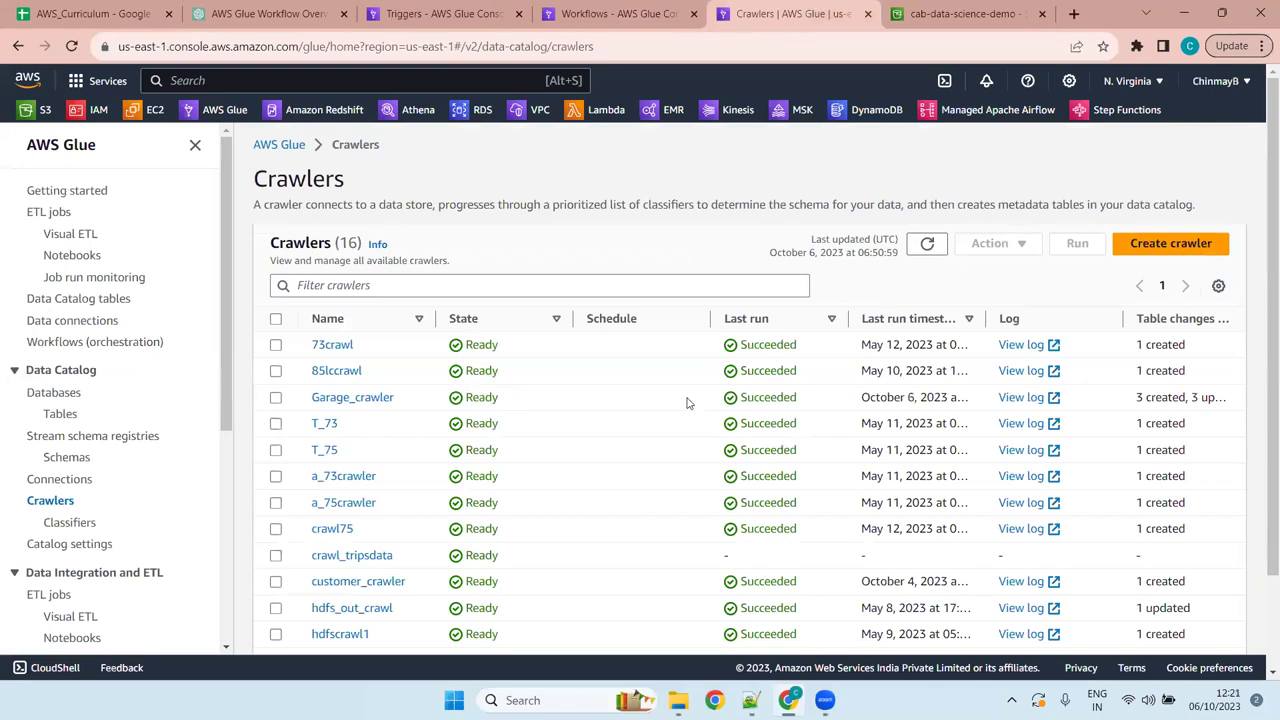
click(924, 250)
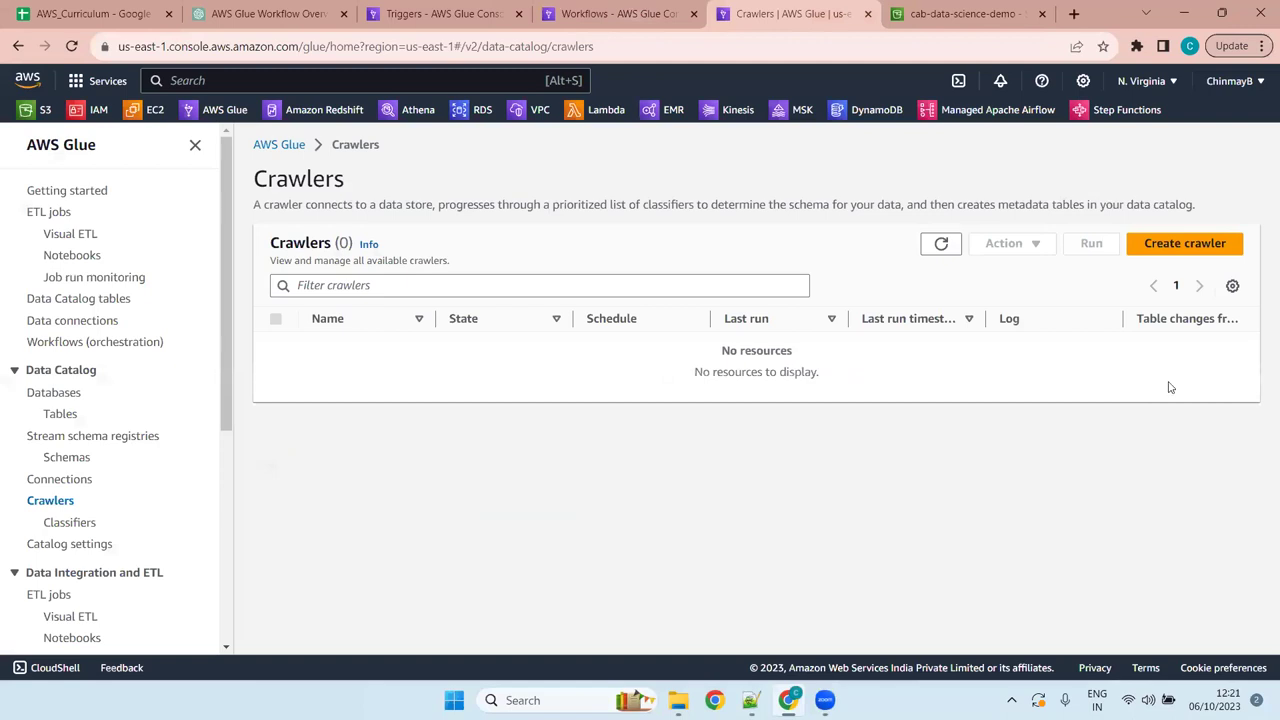
key(ctrl+shift+Tab)
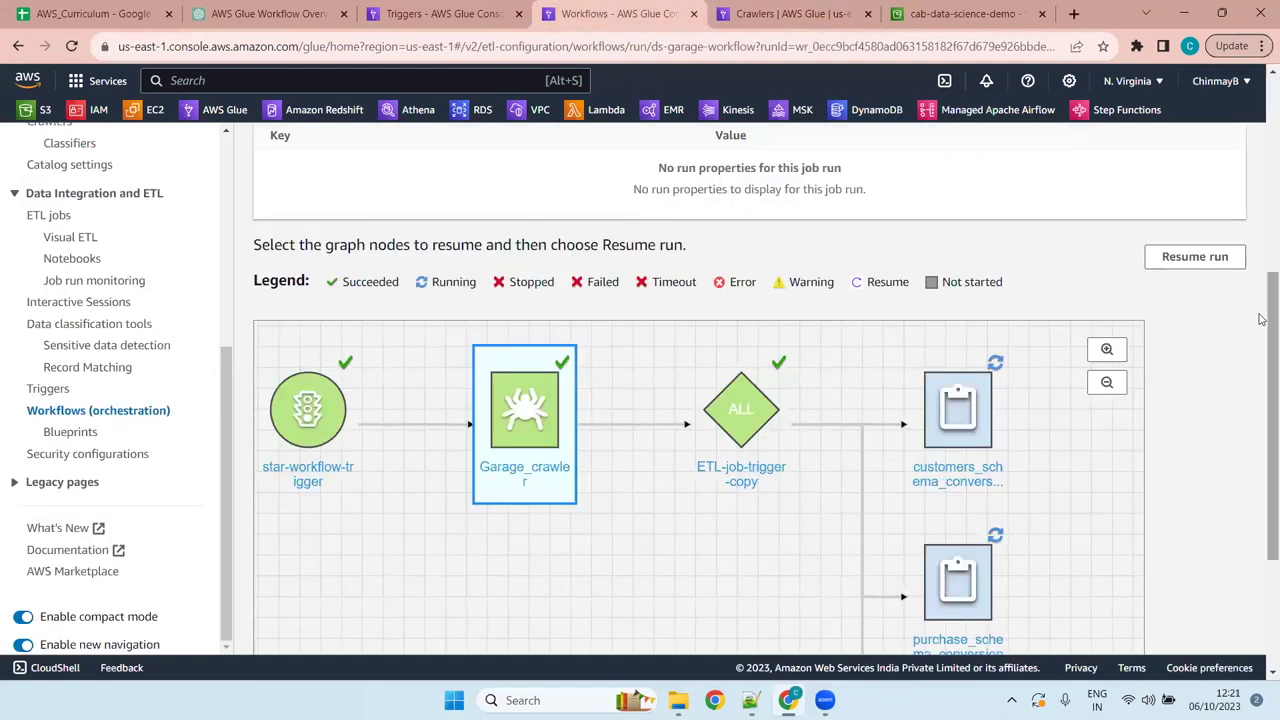
drag(1261, 319, 1261, 375)
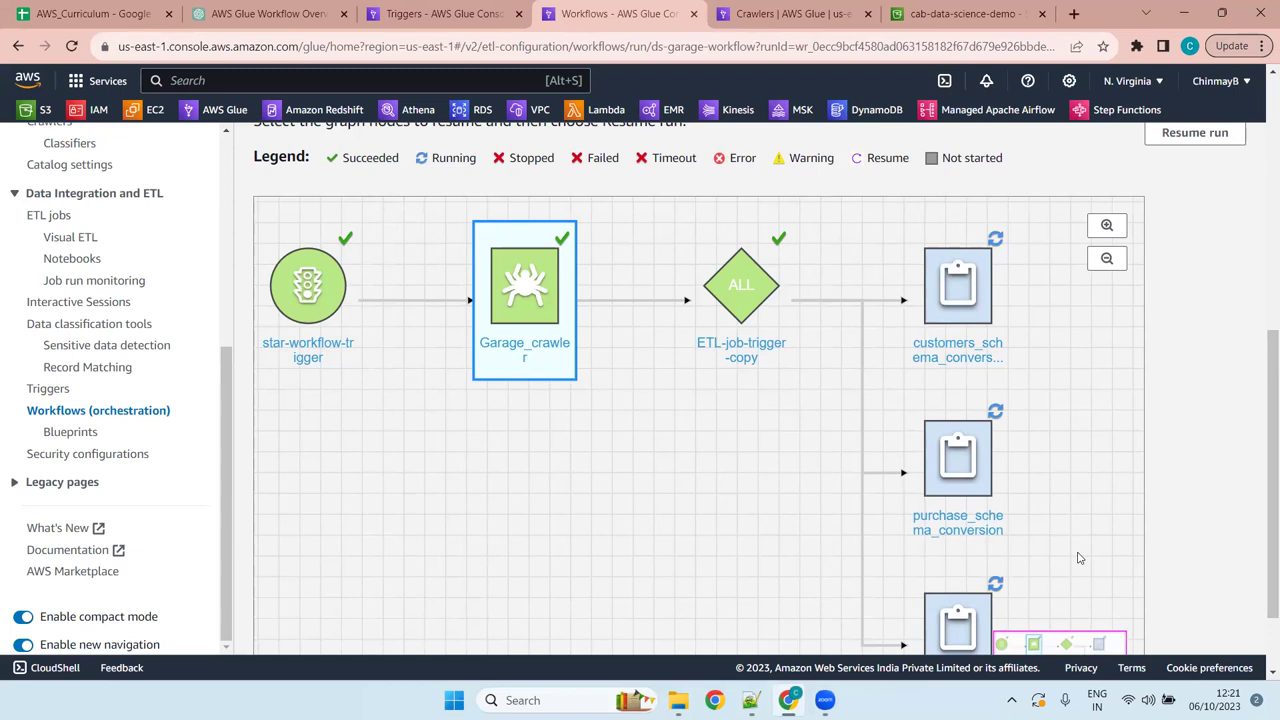
drag(1263, 409, 1261, 487)
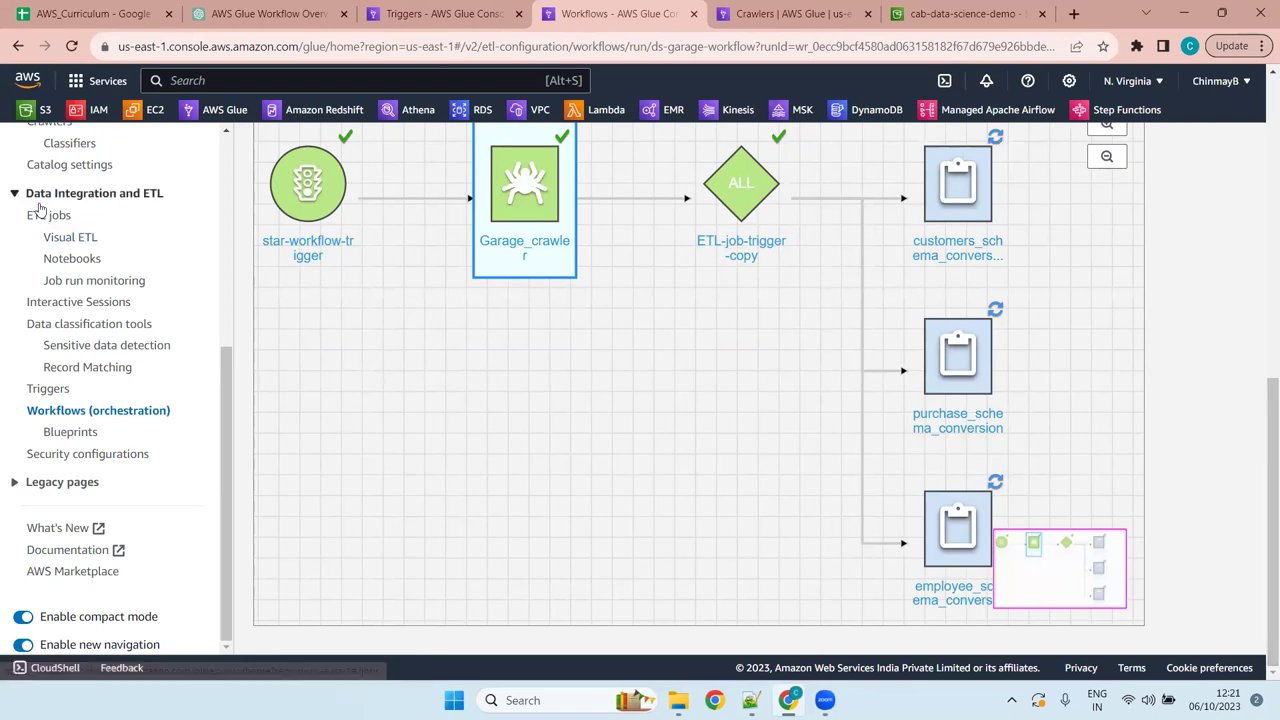
Open job run monitoring, look over the job runs timeline, and refresh the job runs list to check the three schema-conversion jobs
click(97, 281)
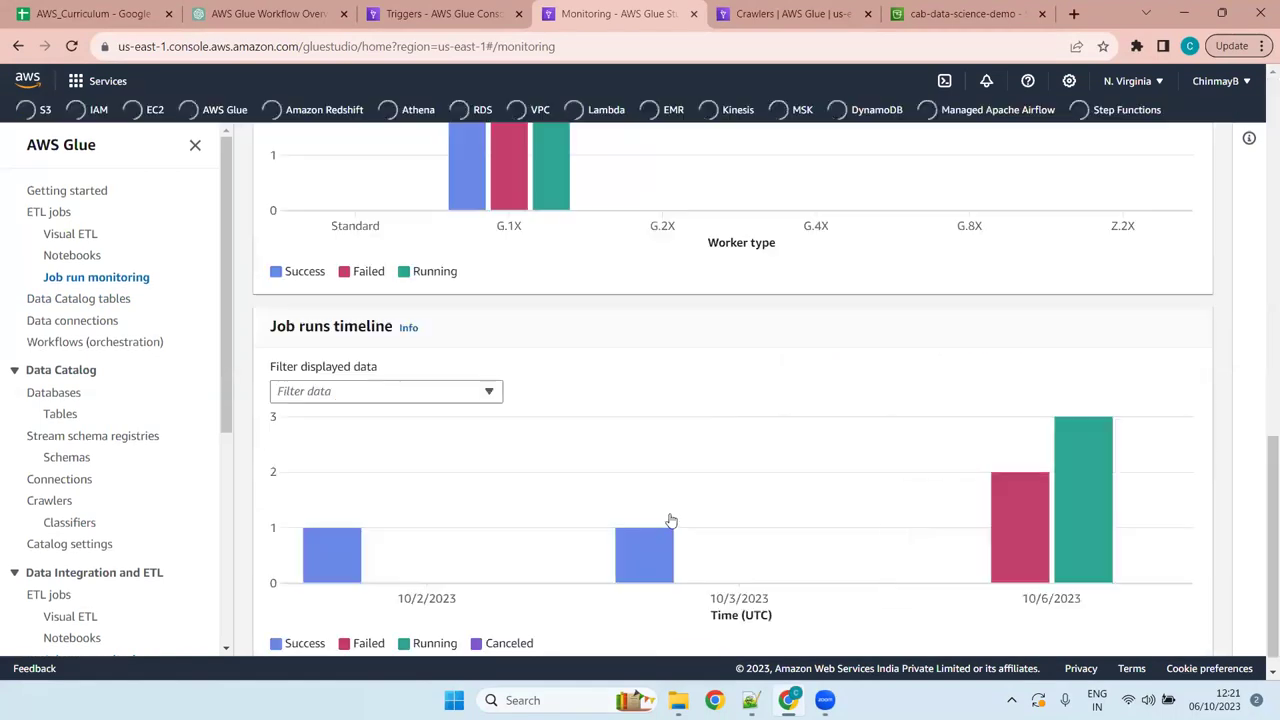
scroll(668, 518, down, 8)
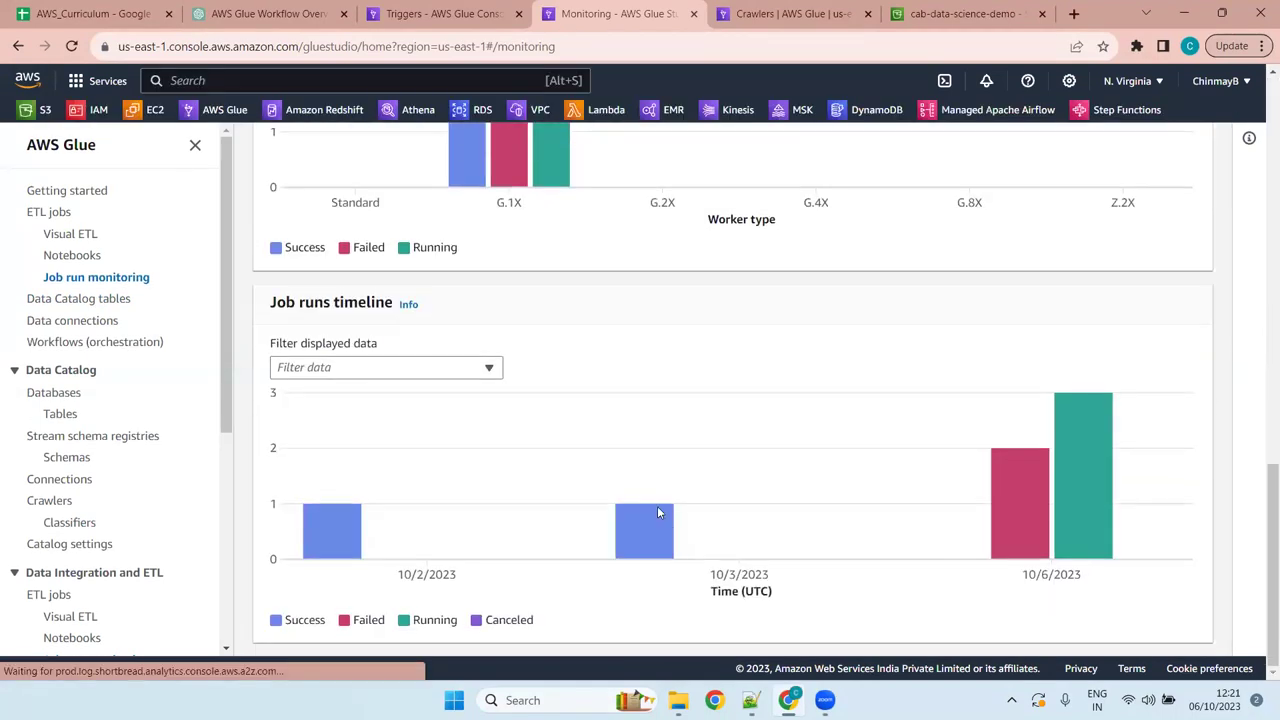
scroll(665, 514, up, 10)
click(751, 428)
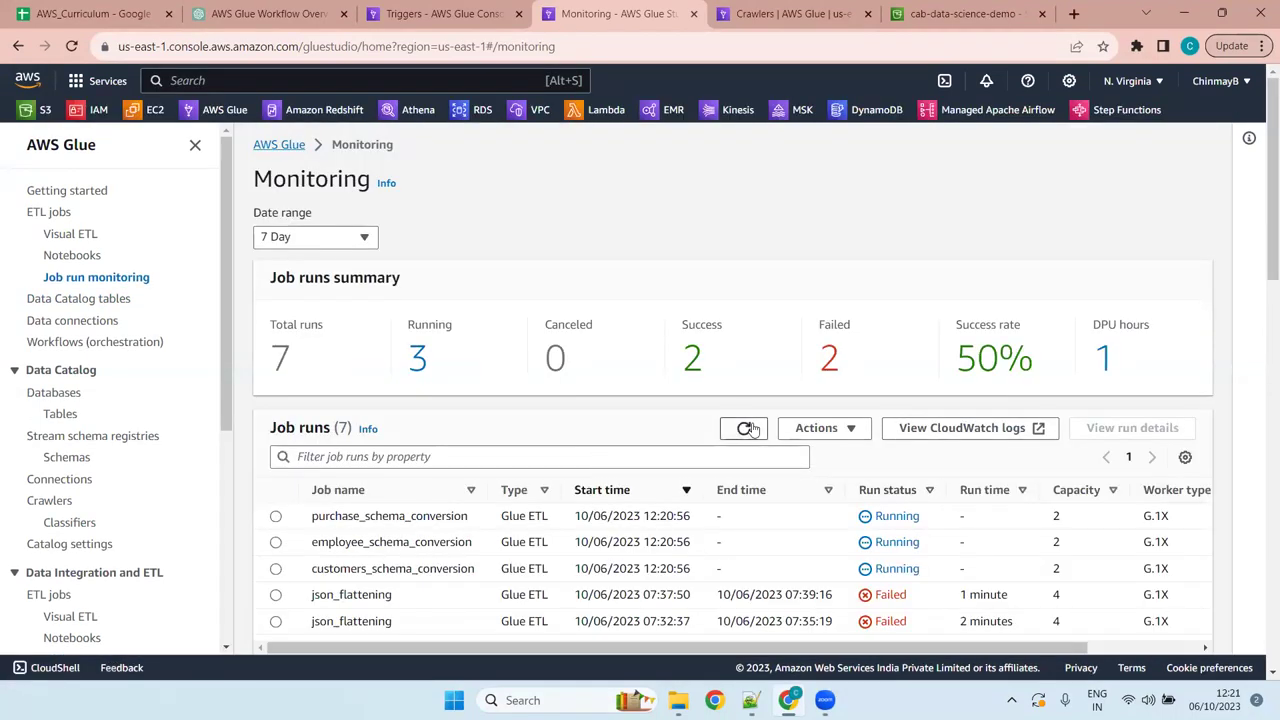
click(751, 428)
click(747, 428)
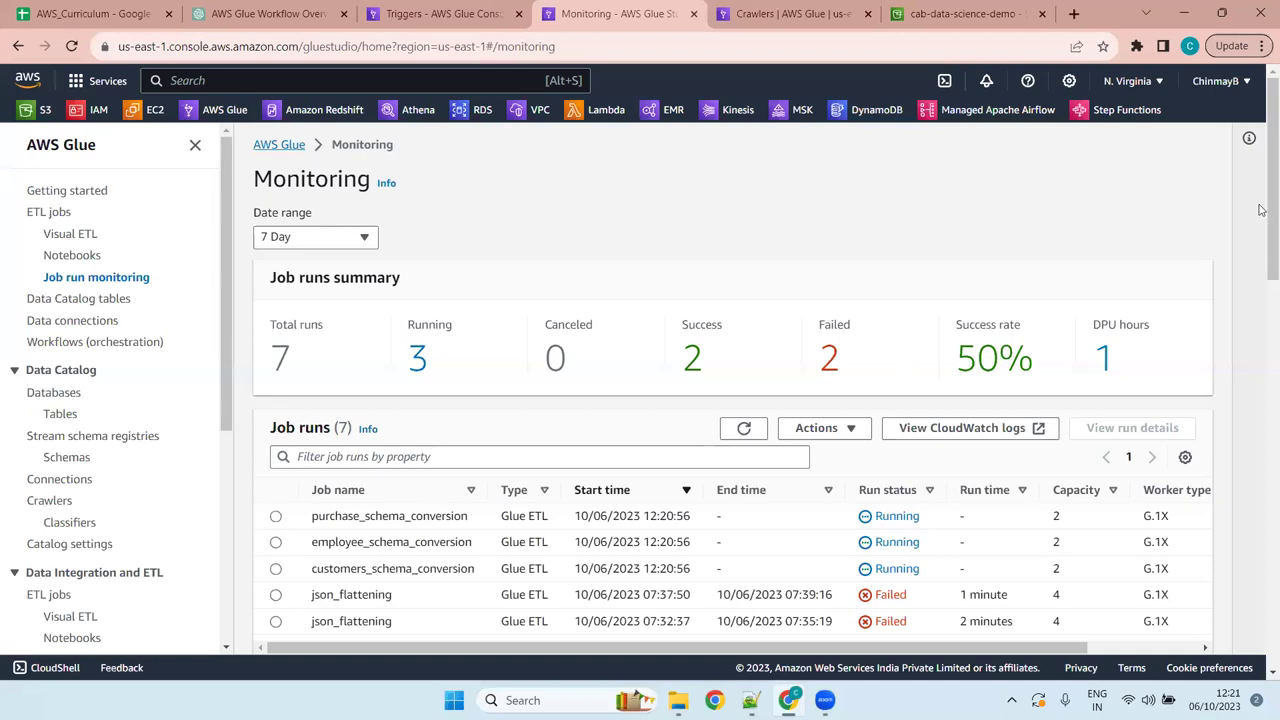
drag(1260, 241, 1262, 131)
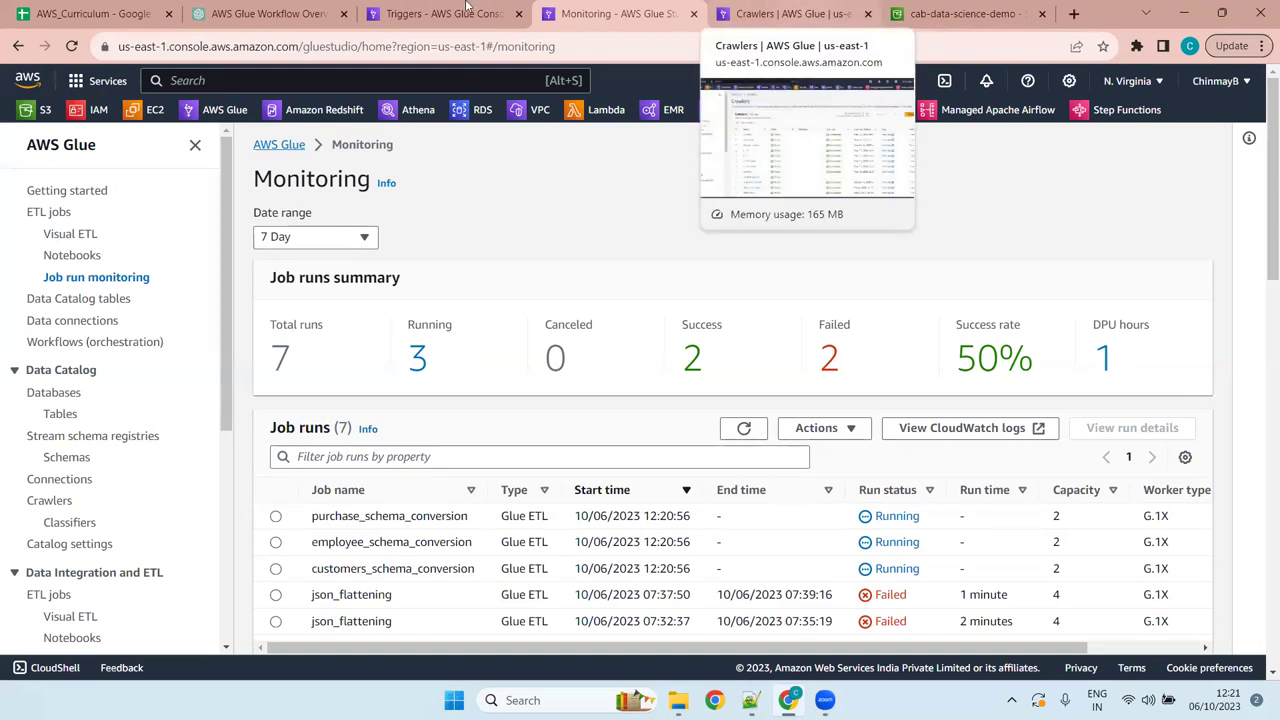
Open ds-garage-workflow from the workflows list in the triggers browser tab and review its details and graph
click(445, 13)
click(57, 434)
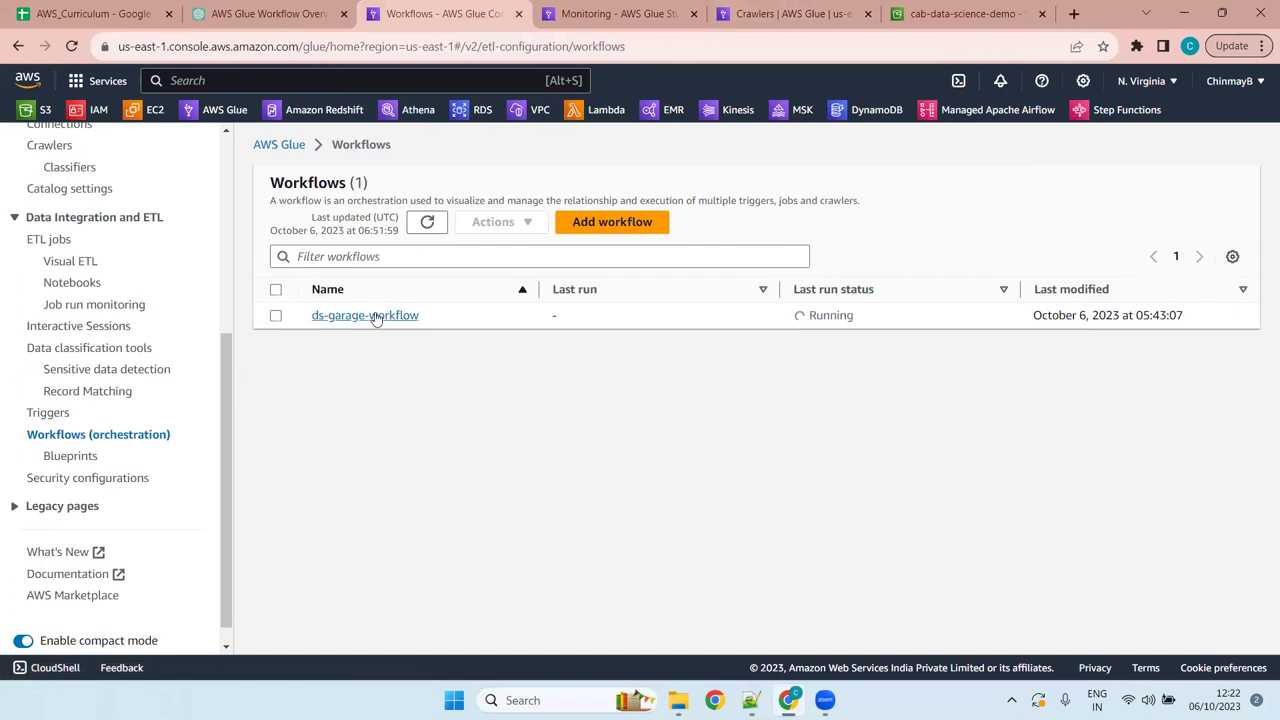
click(366, 316)
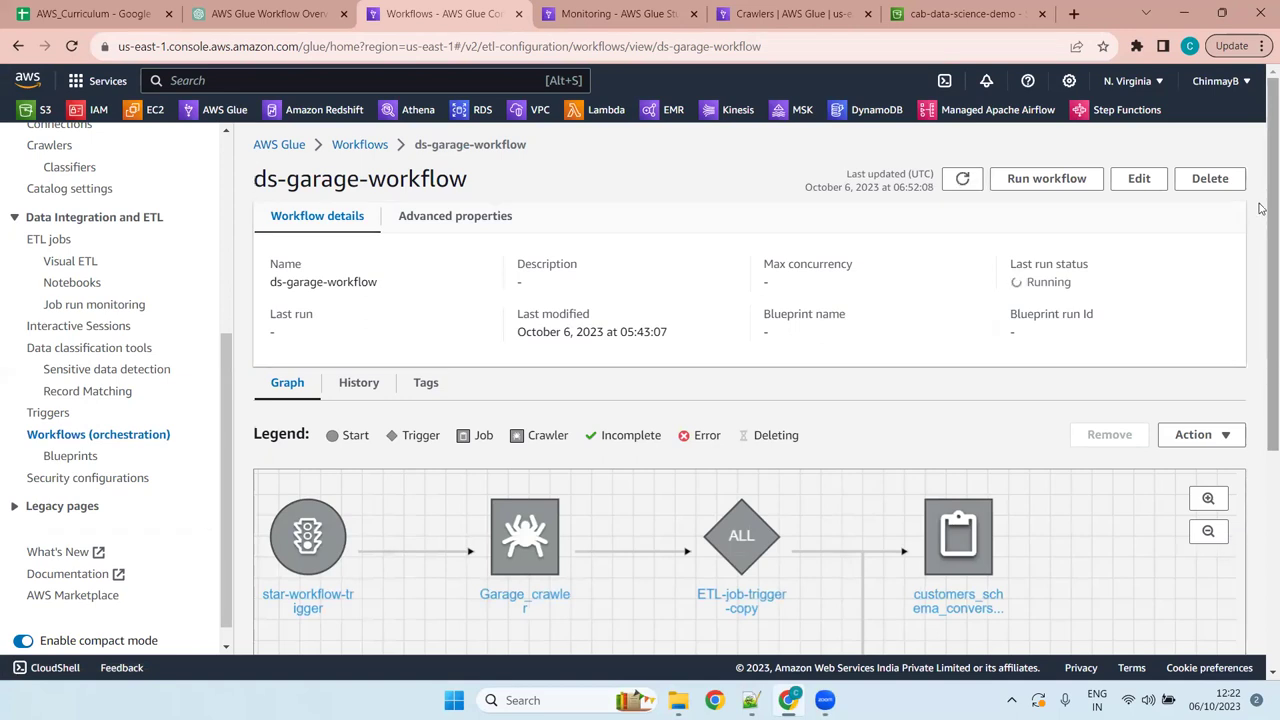
scroll(1262, 204, down, 4)
scroll(1262, 466, up, 4)
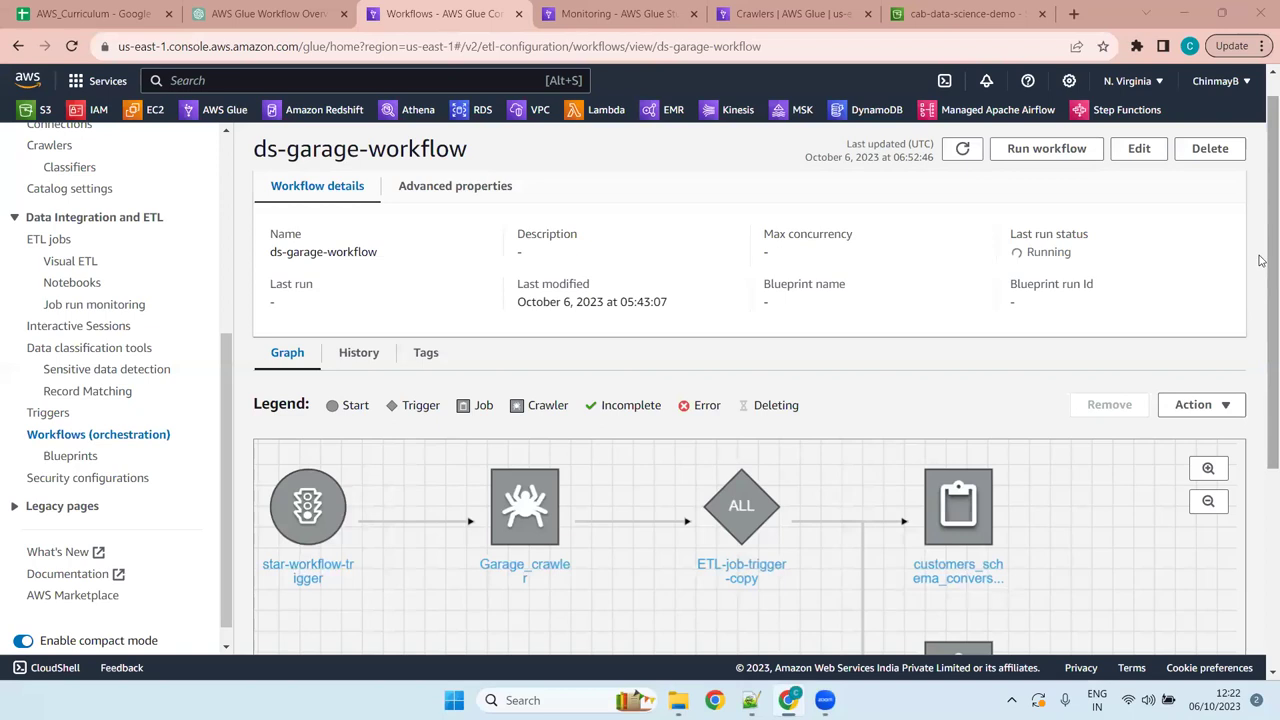
scroll(1260, 340, down, 2)
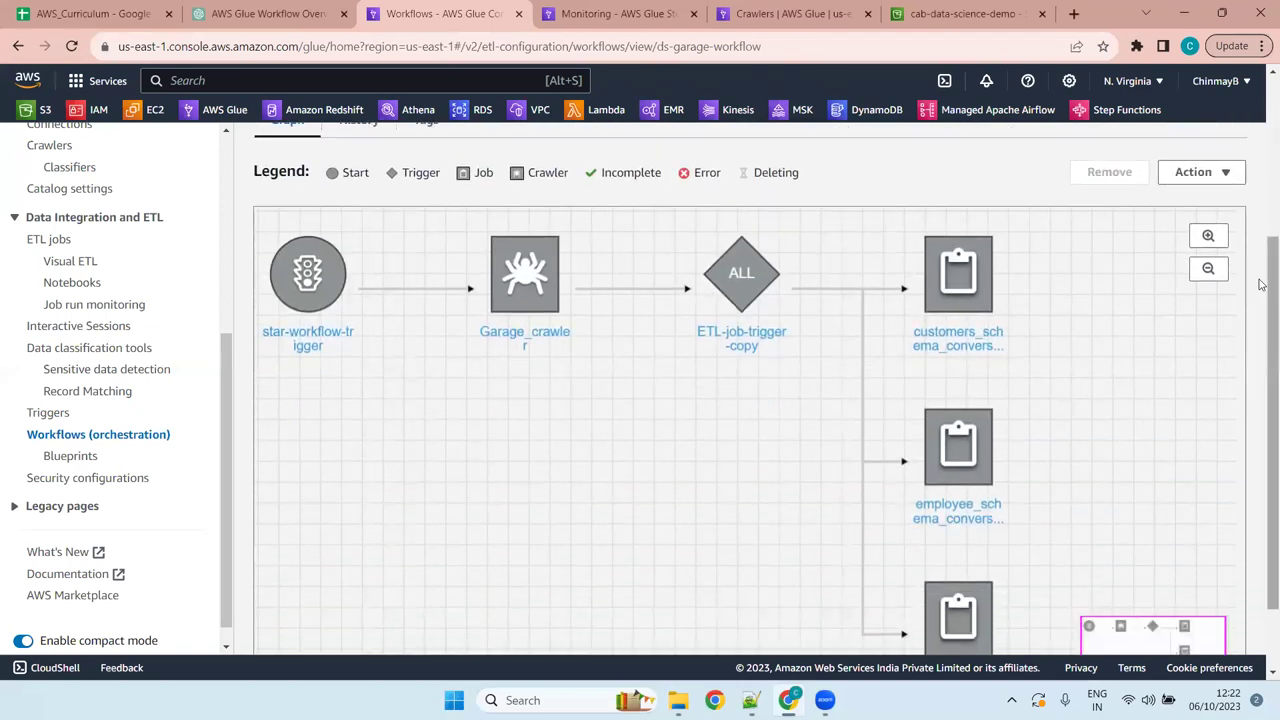
scroll(1262, 212, up, 2)
Open the current run's details from ds-garage-workflow's history and examine the status of the three schema-conversion job nodes
click(358, 282)
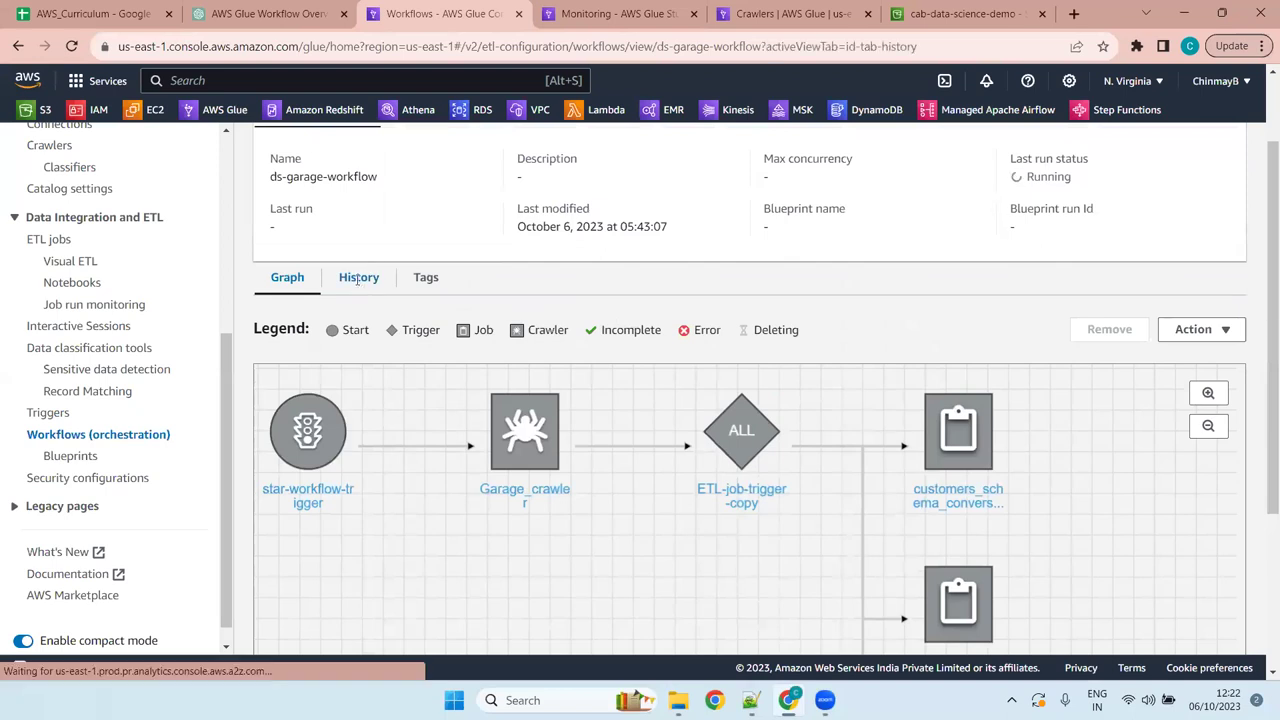
click(276, 530)
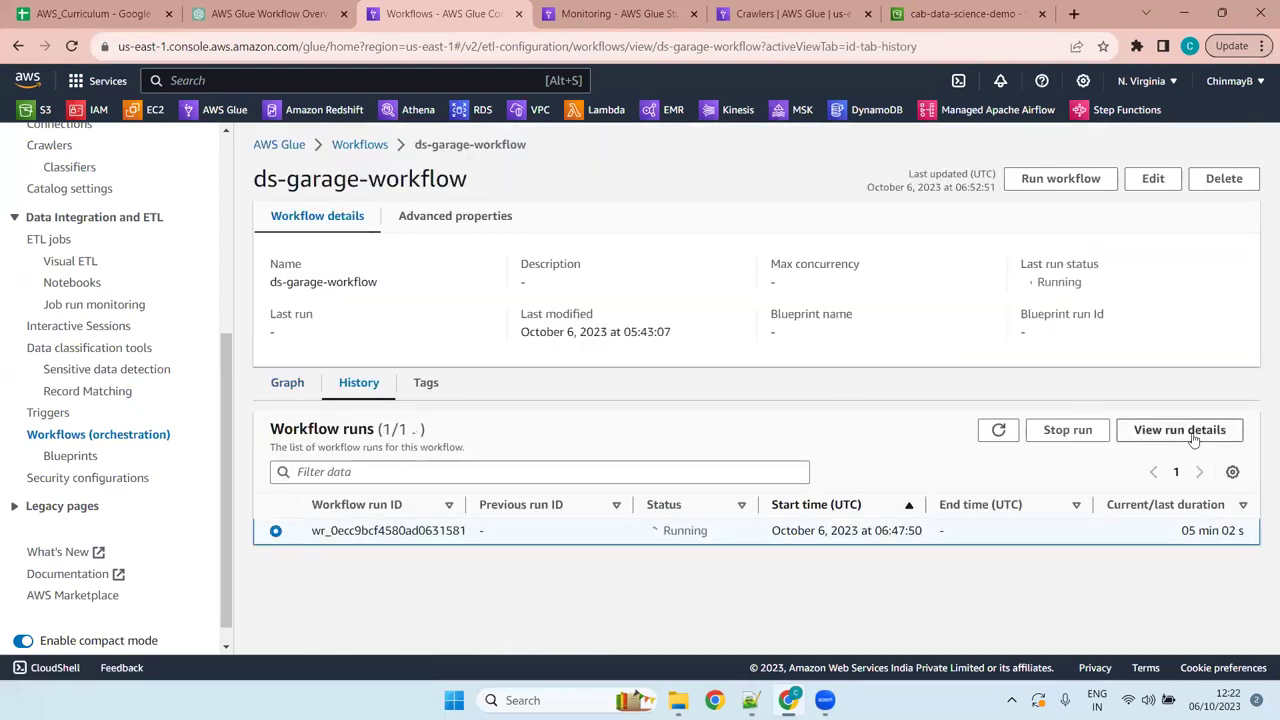
click(1192, 434)
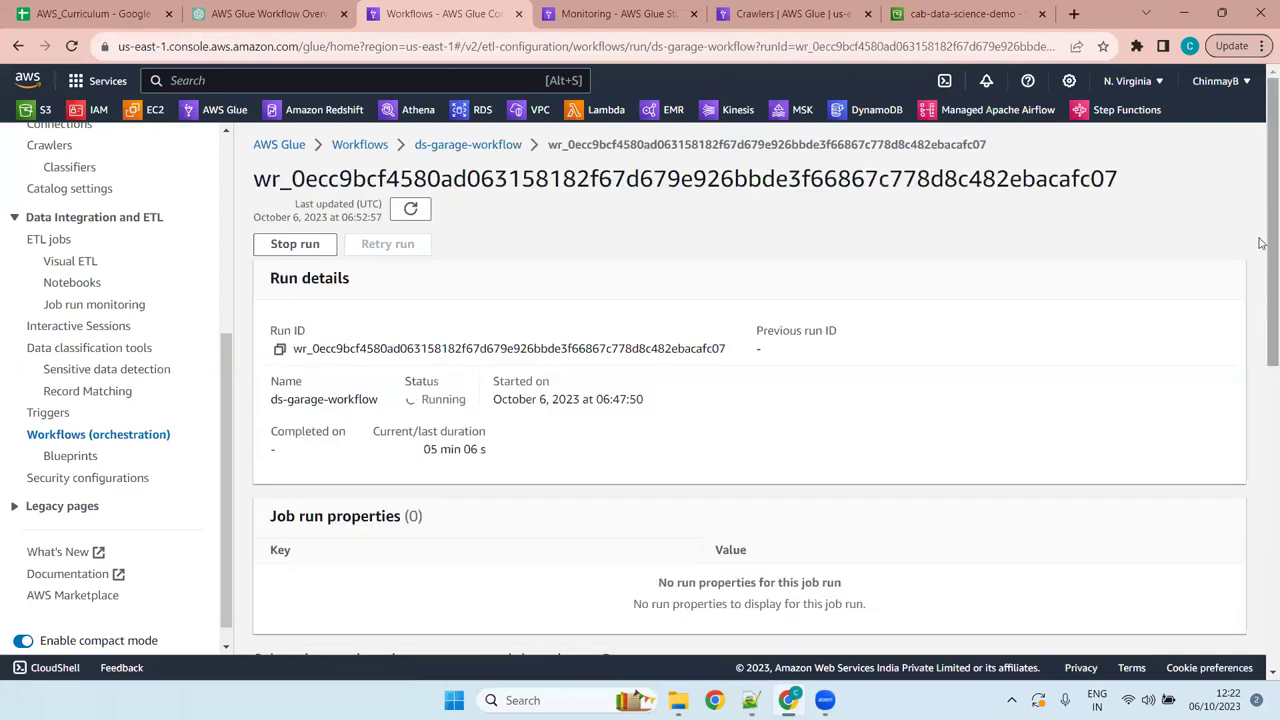
scroll(1260, 460, down, 5)
scroll(1260, 500, down, 1)
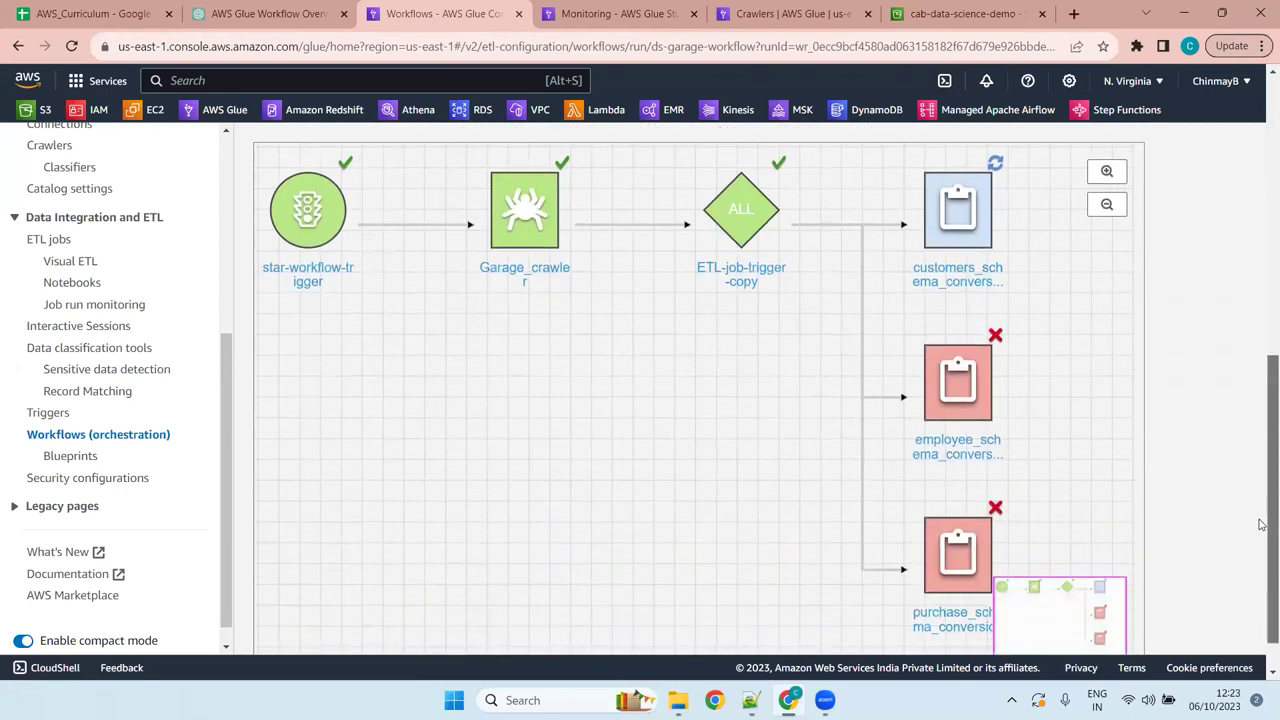
scroll(1260, 560, down, 1)
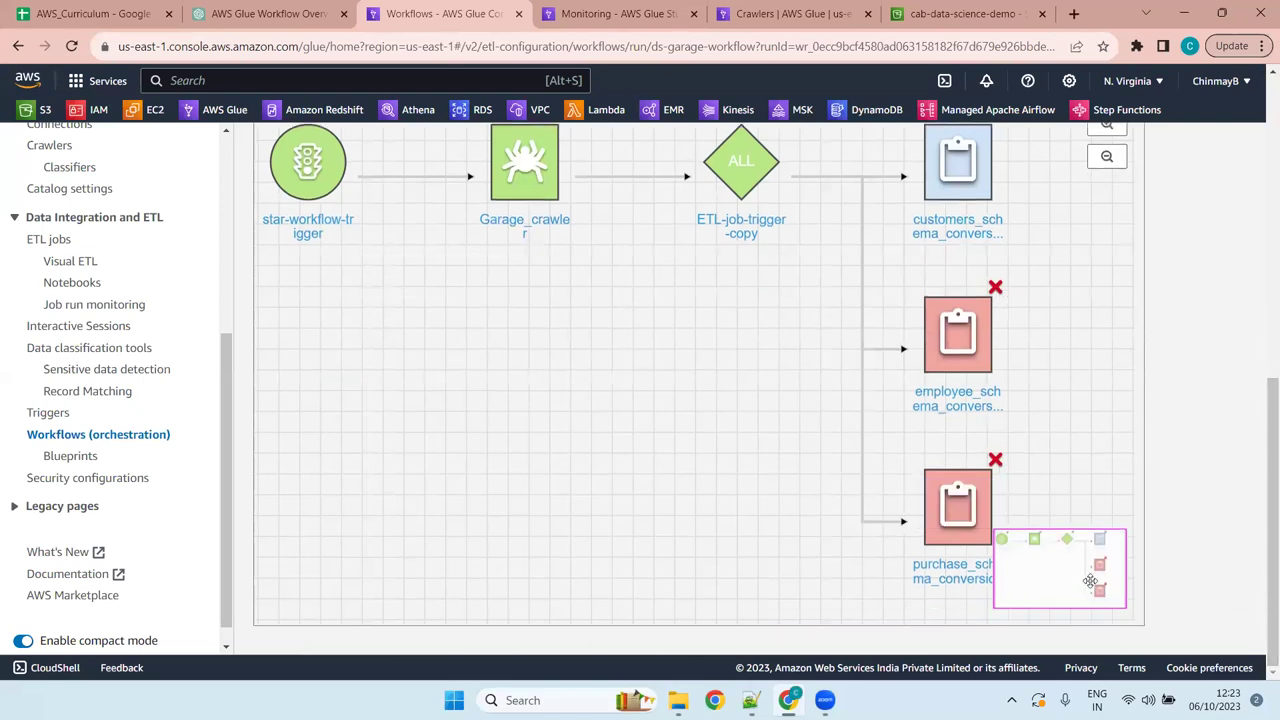
Inspect the job details of the purchase_schema_conversion node in the workflow run graph, including its run error, and close them
click(995, 461)
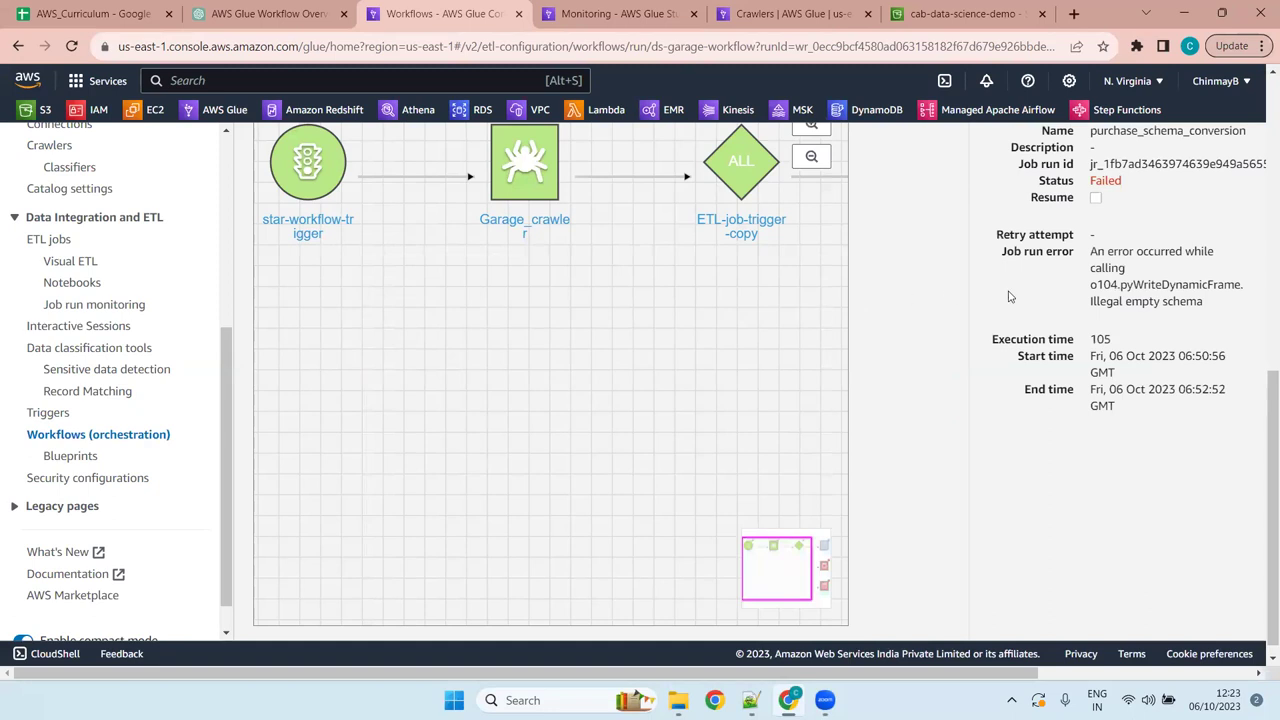
scroll(1246, 337, up, 6)
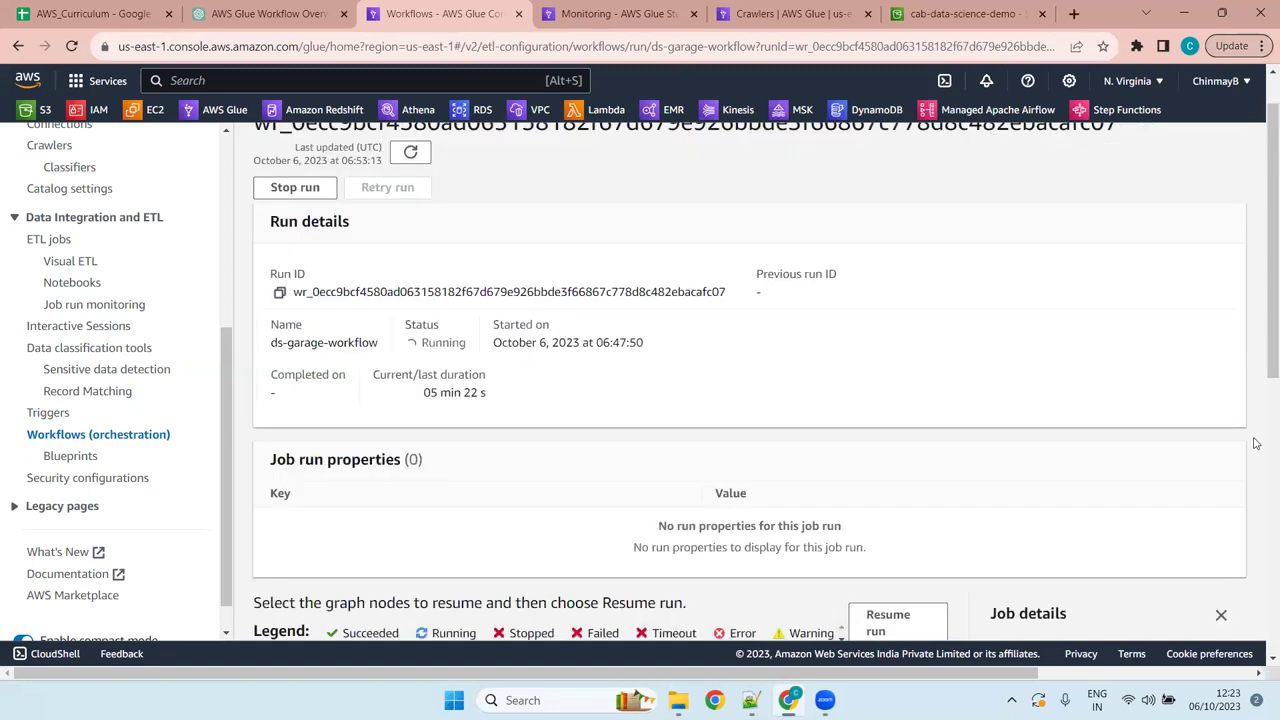
scroll(1240, 430, down, 3)
click(1221, 412)
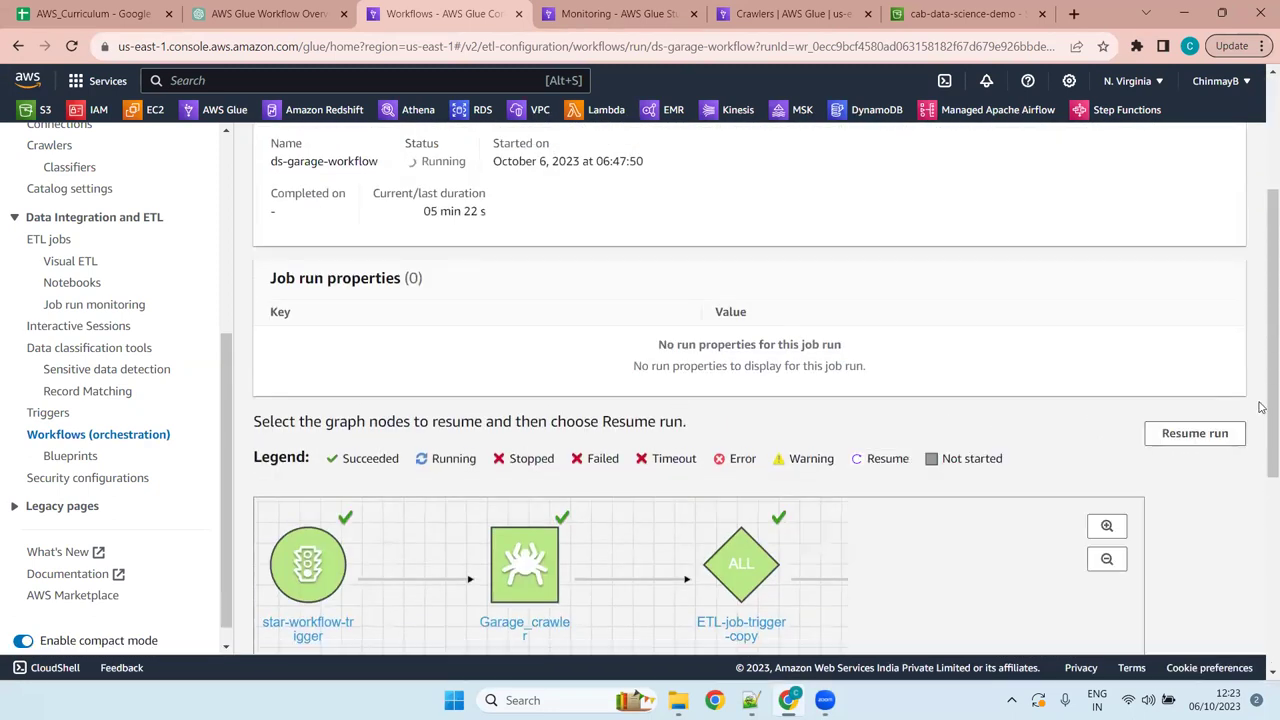
drag(1273, 330, 1262, 663)
scroll(1263, 613, up, 1)
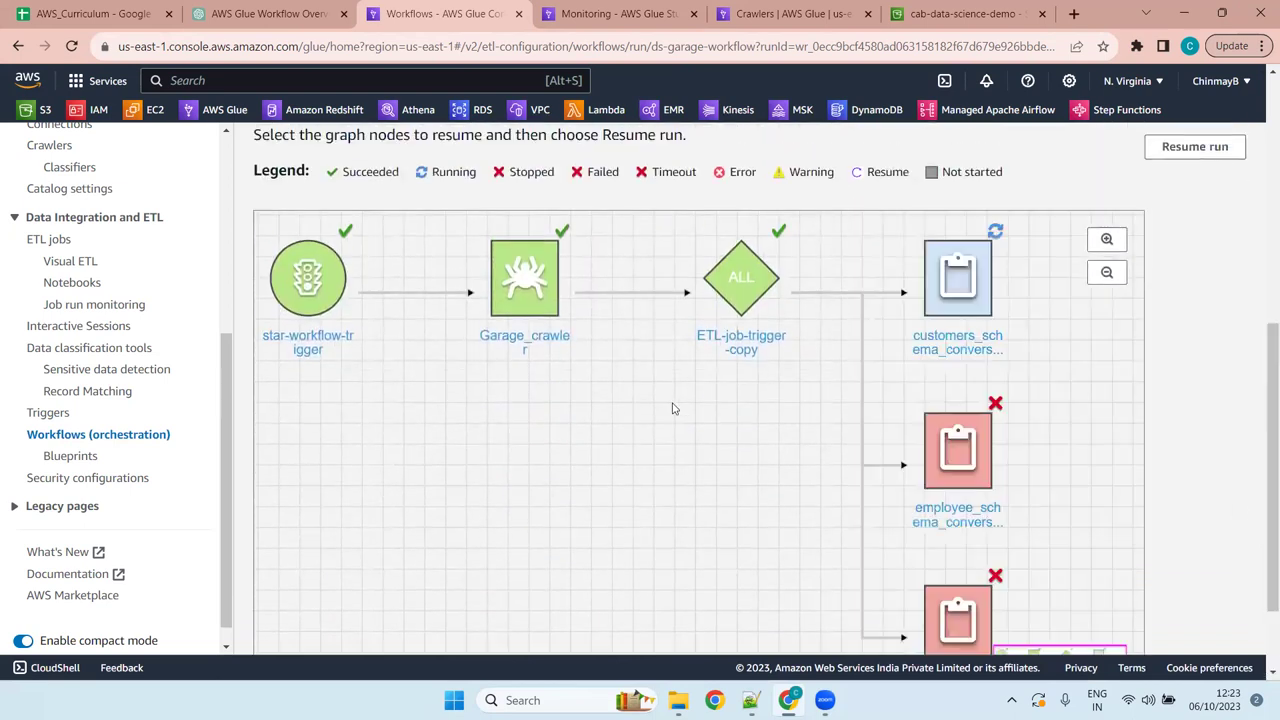
Check the job details of the customers_schema_conversion node, close them, and review the job nodes in the run graph
click(958, 272)
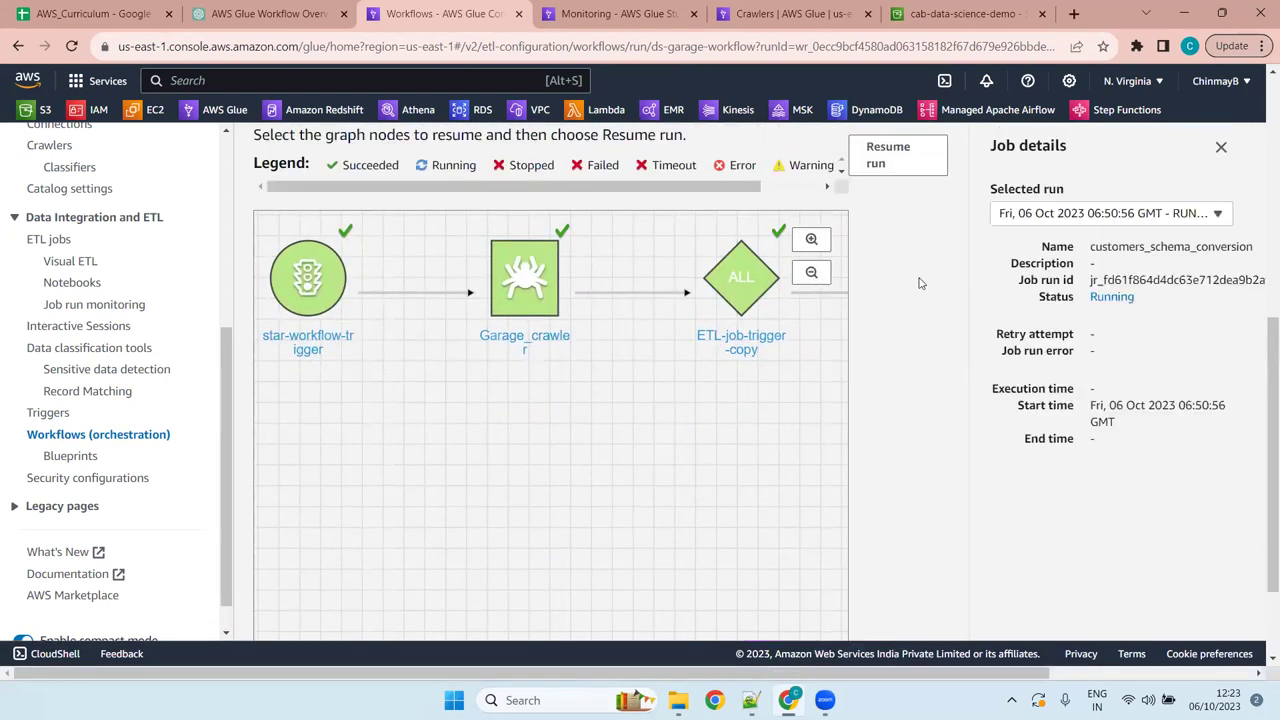
click(1221, 147)
scroll(1258, 251, up, 5)
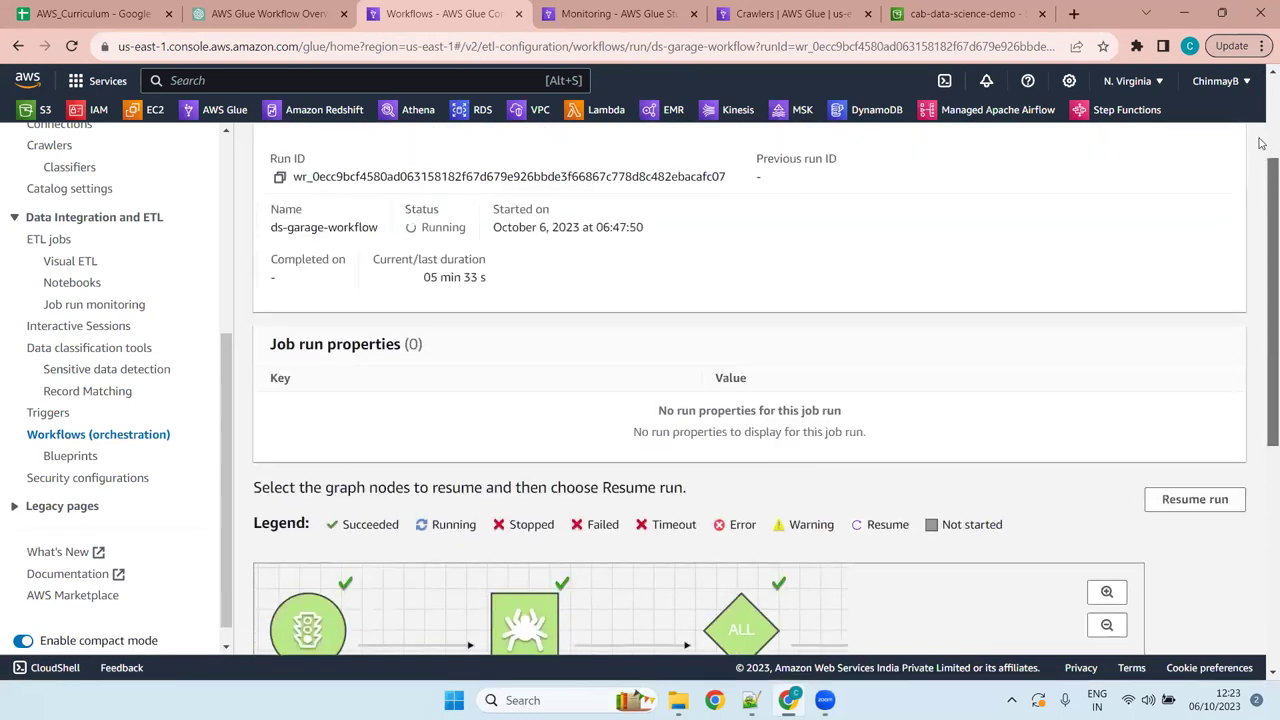
scroll(1262, 247, down, 3)
scroll(1255, 300, down, 1)
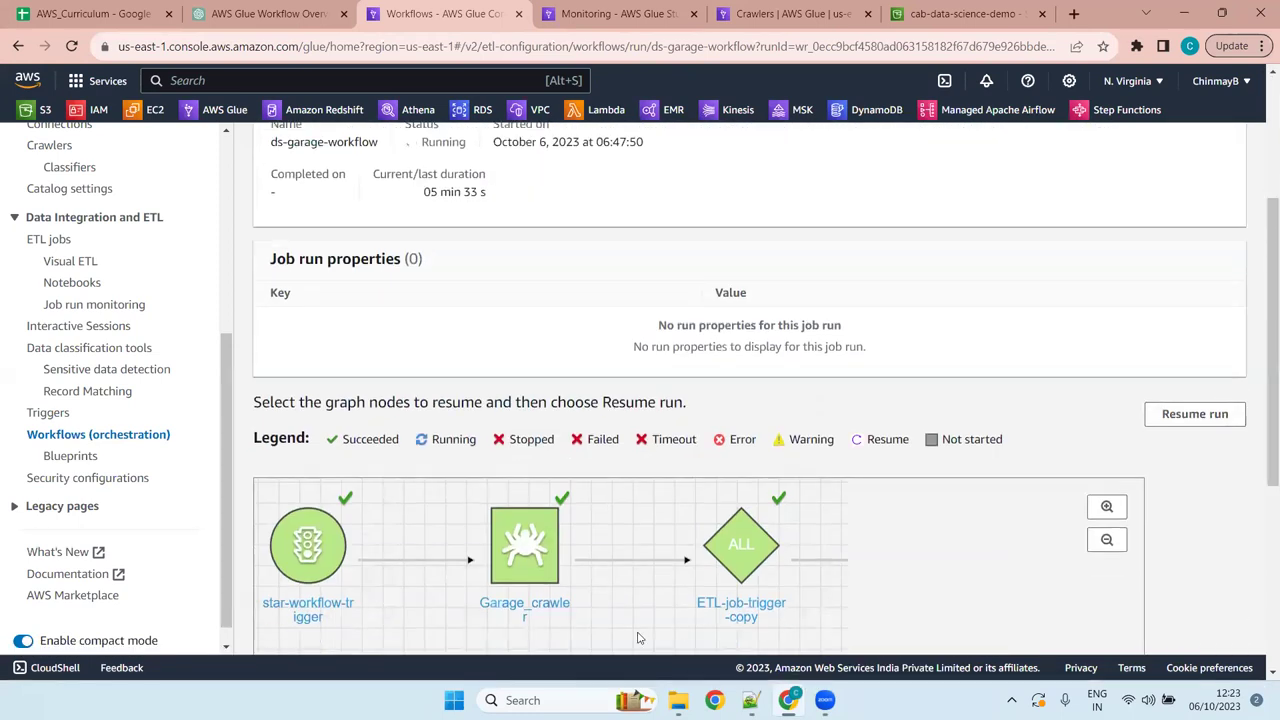
scroll(1260, 400, down, 2)
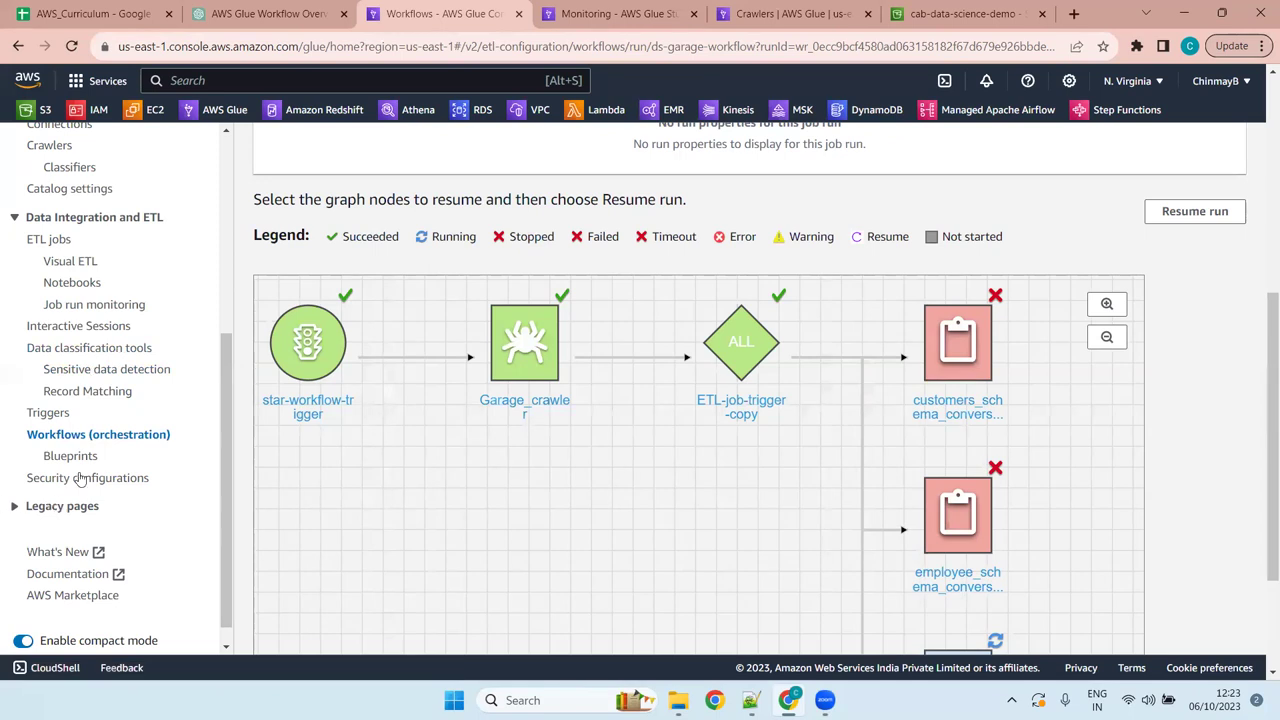
Open the garage_db database in the Data Catalog and refresh its tables list
scroll(75, 284, up, 4)
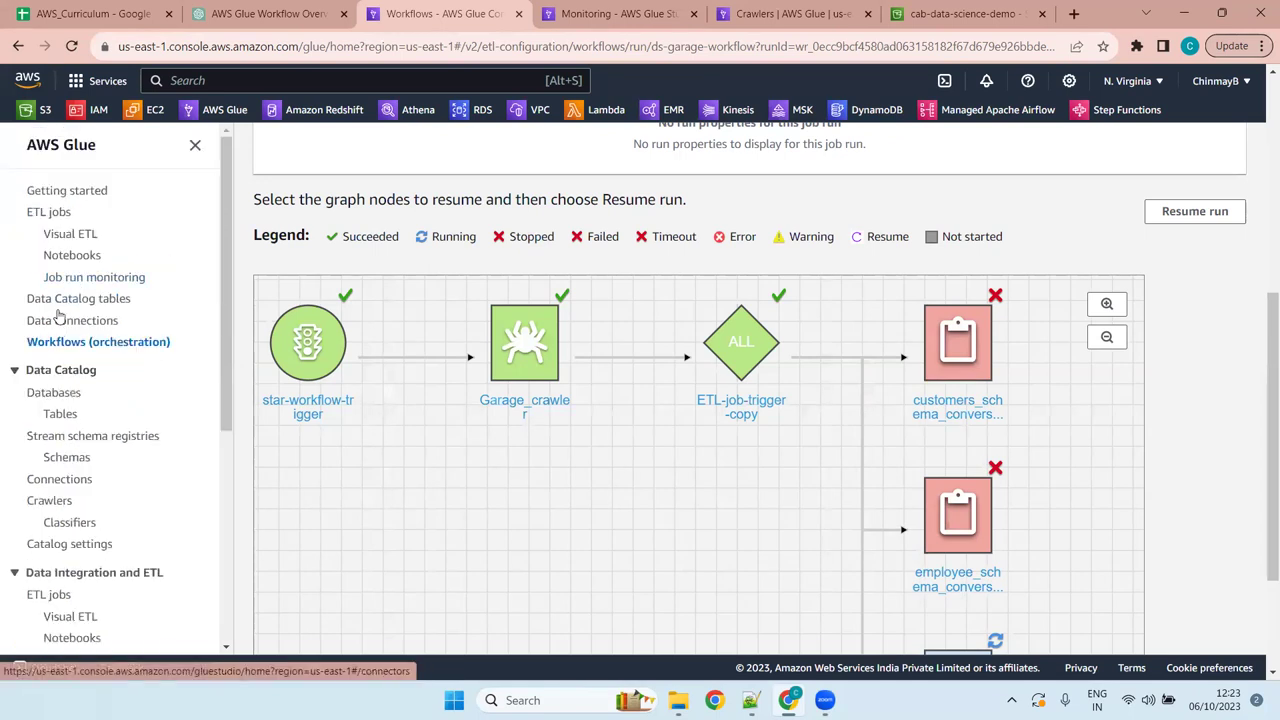
click(50, 396)
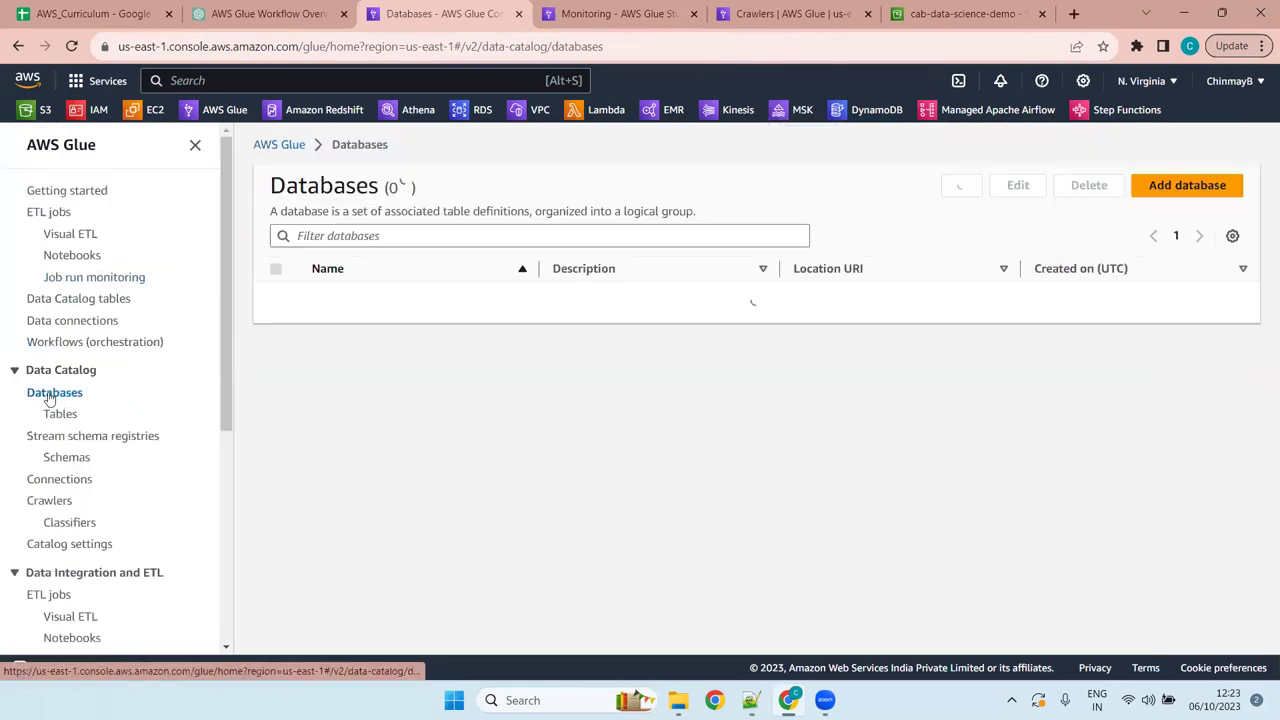
click(343, 375)
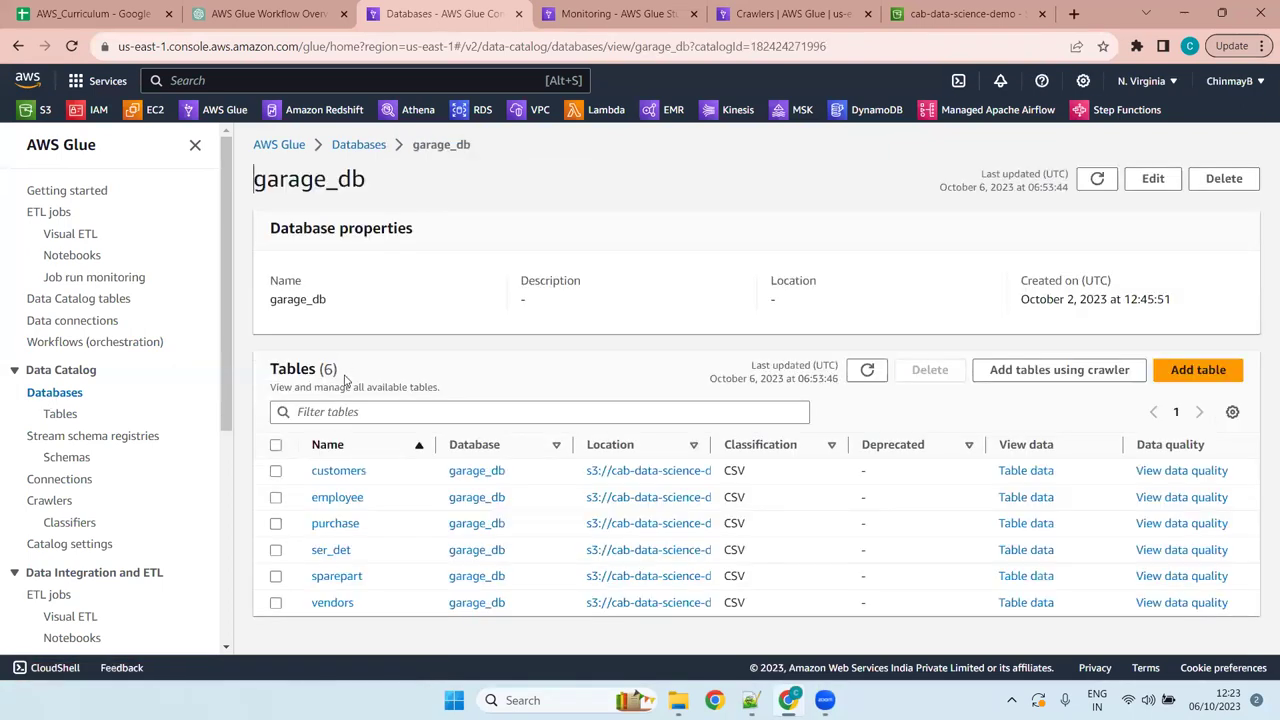
click(870, 375)
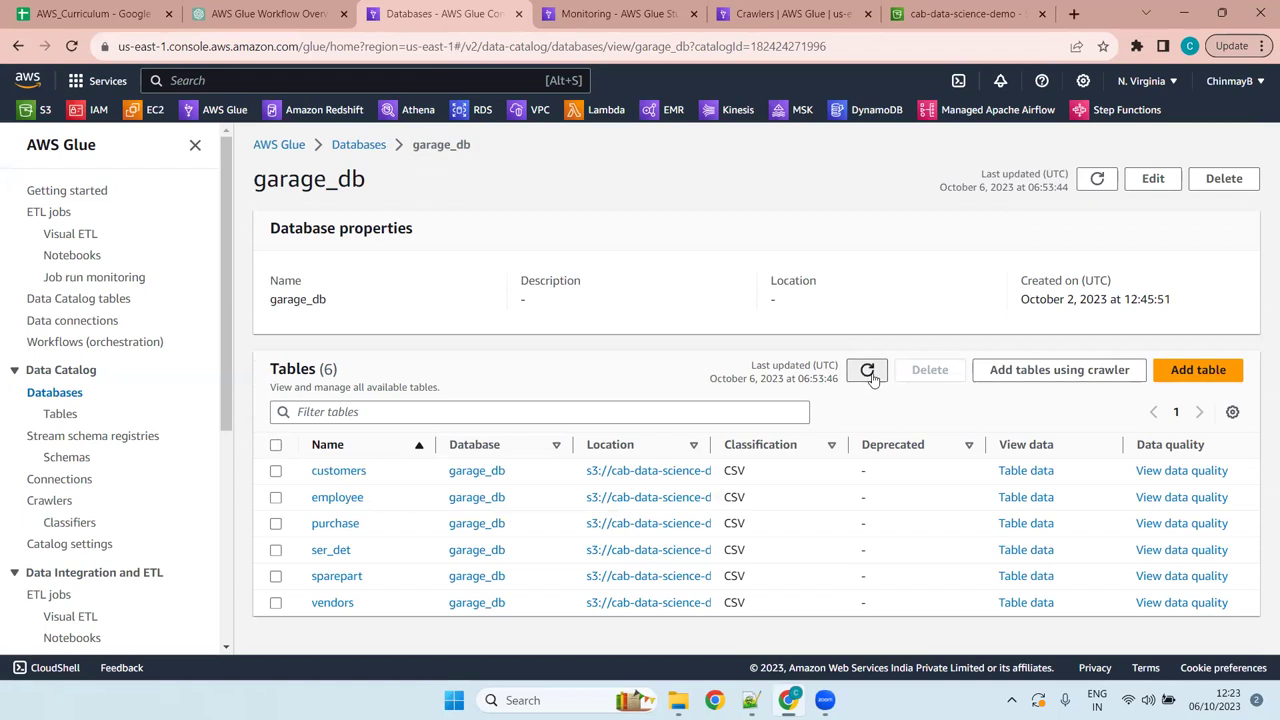
click(870, 376)
click(868, 375)
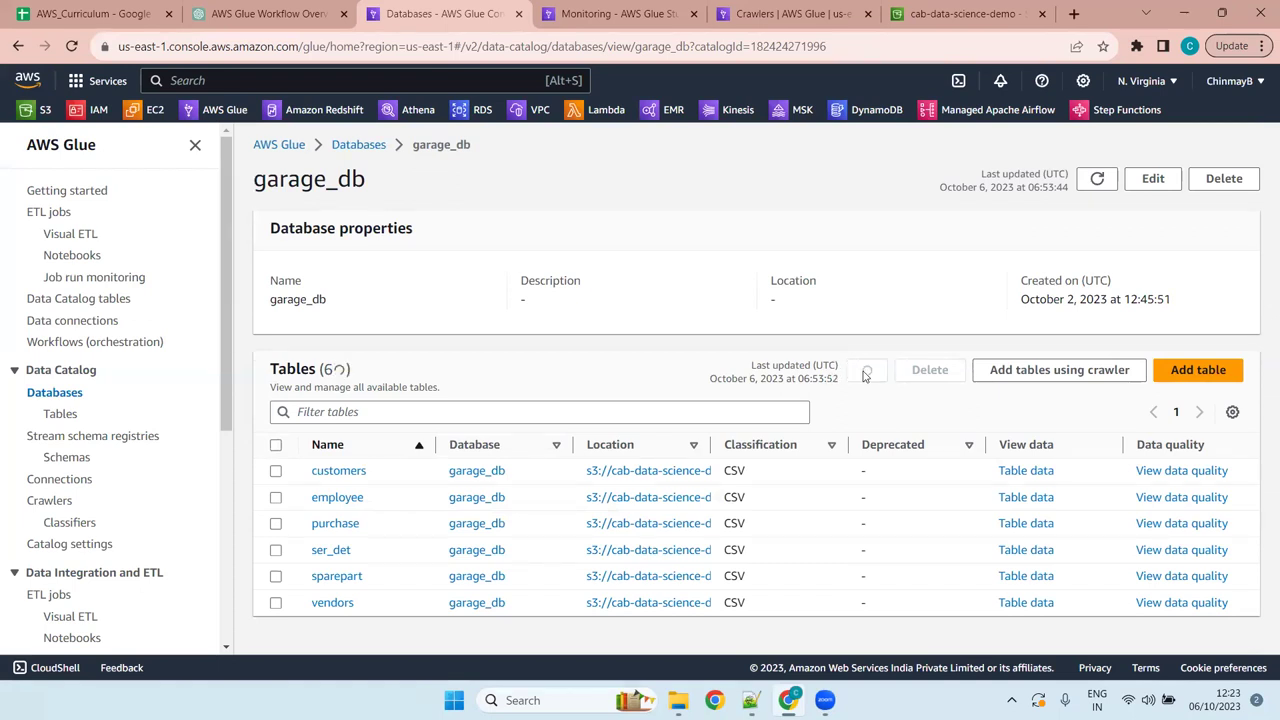
Review the customers table's details and column schema in garage_db, and return to the list of all tables
click(340, 471)
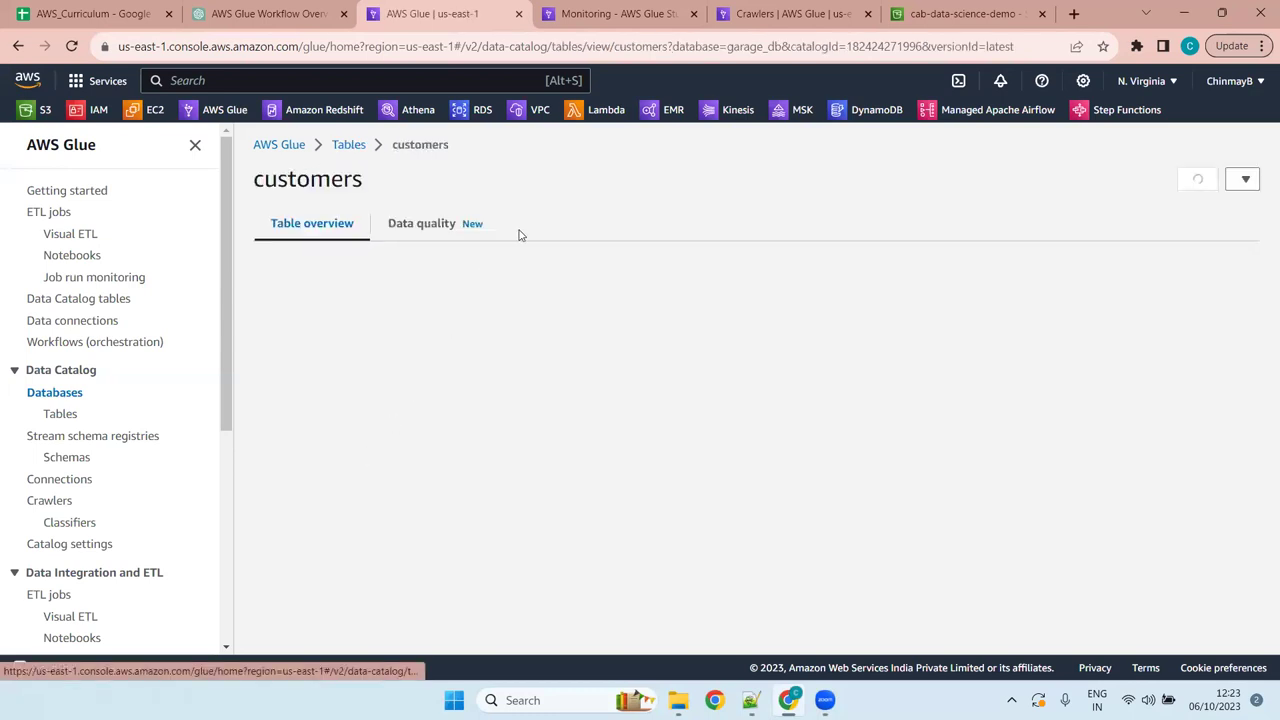
scroll(460, 497, down, 3)
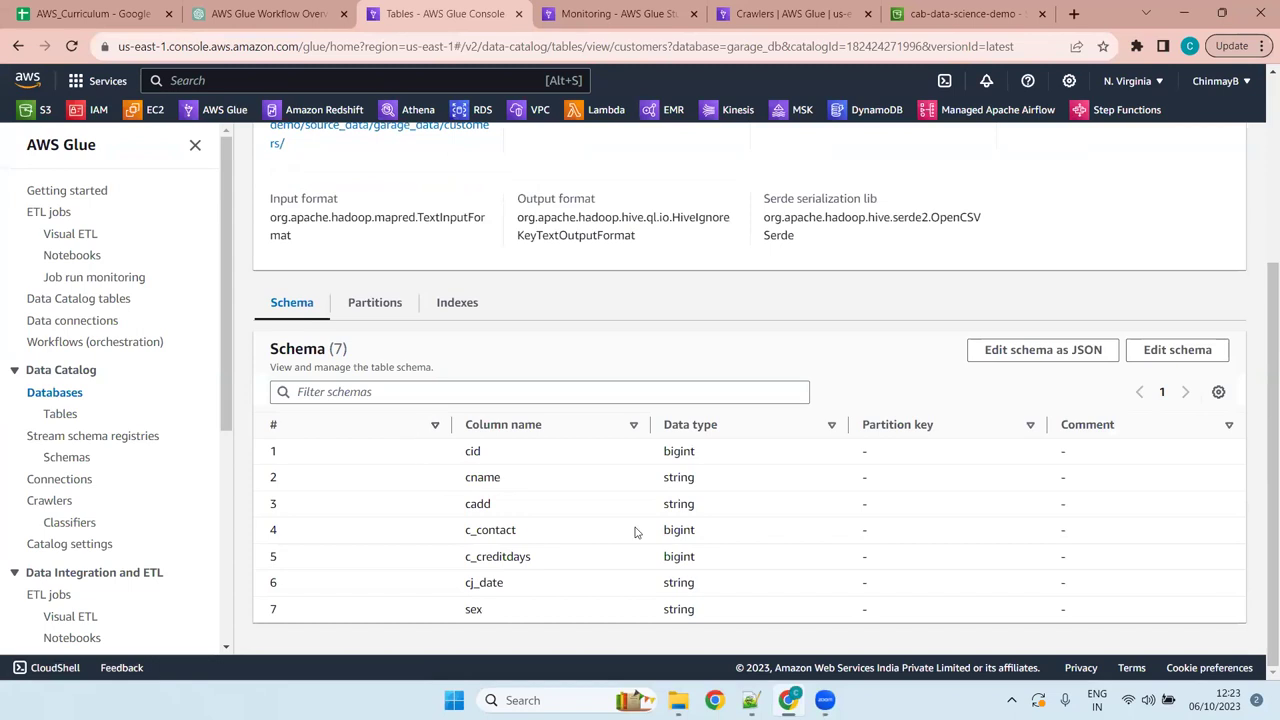
scroll(433, 400, up, 3)
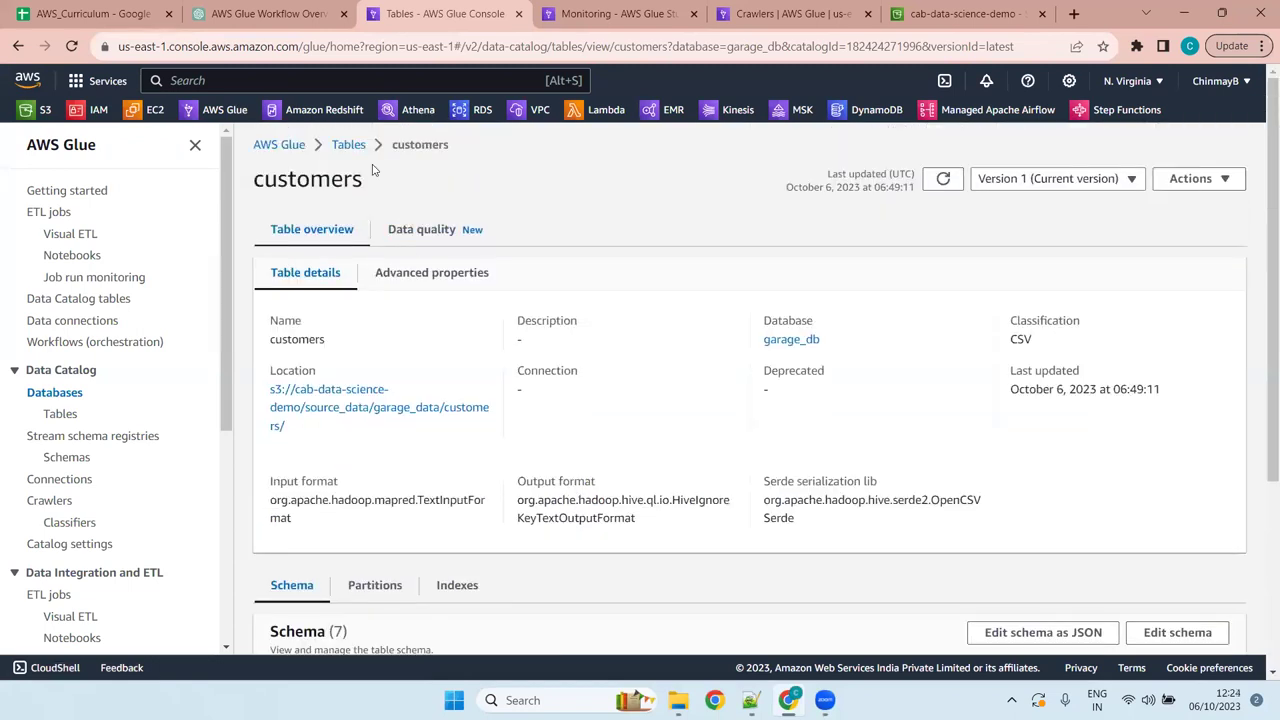
click(345, 148)
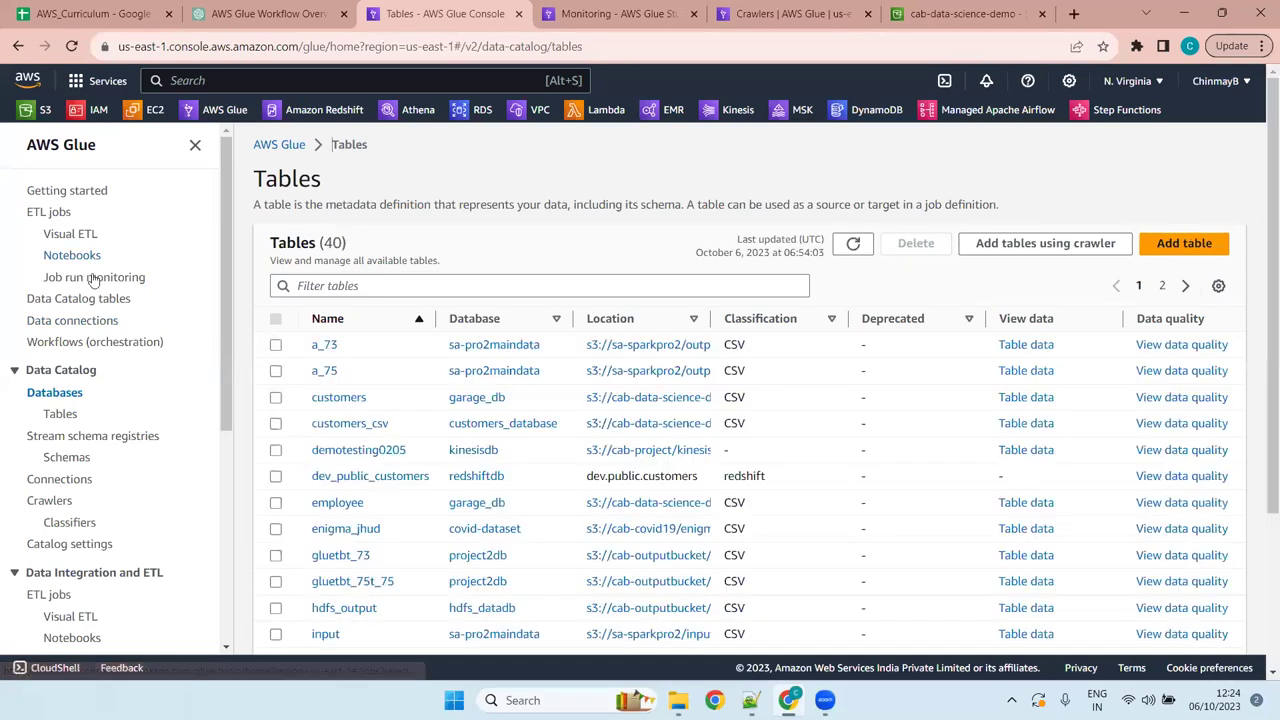
Open job run monitoring and refresh the job runs list to check the latest schema-conversion runs
click(92, 278)
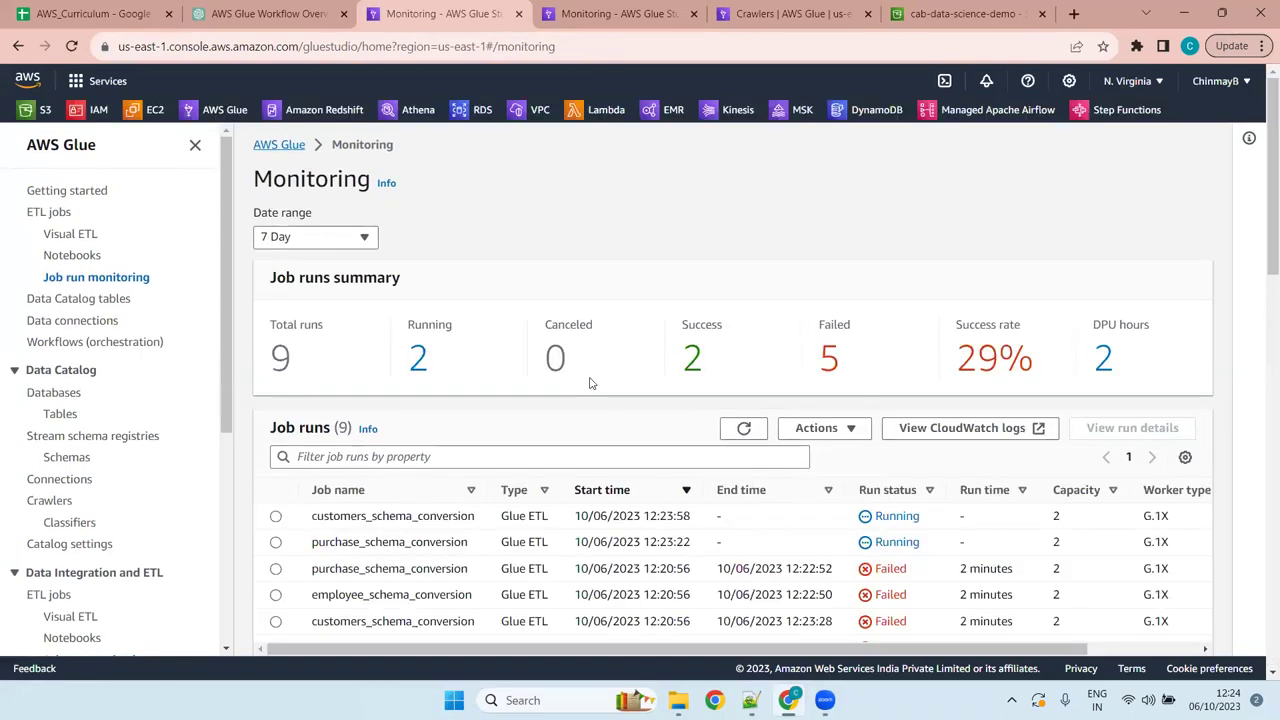
click(752, 432)
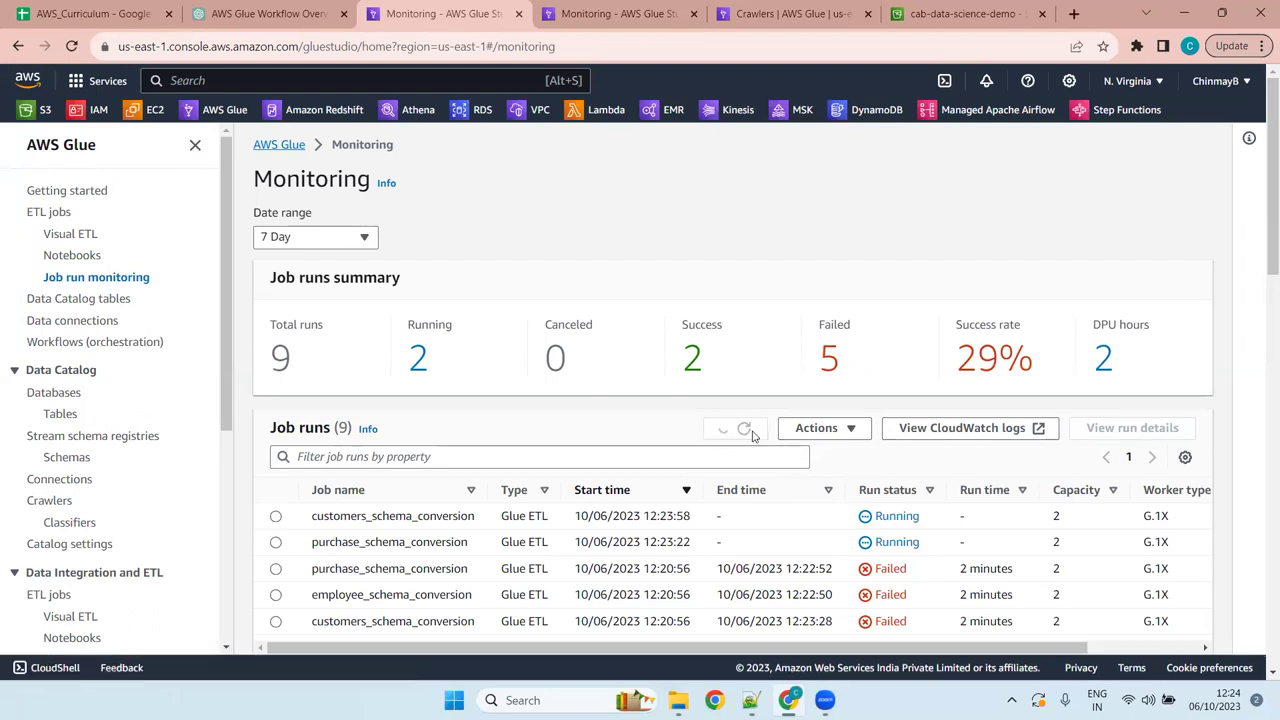
click(752, 432)
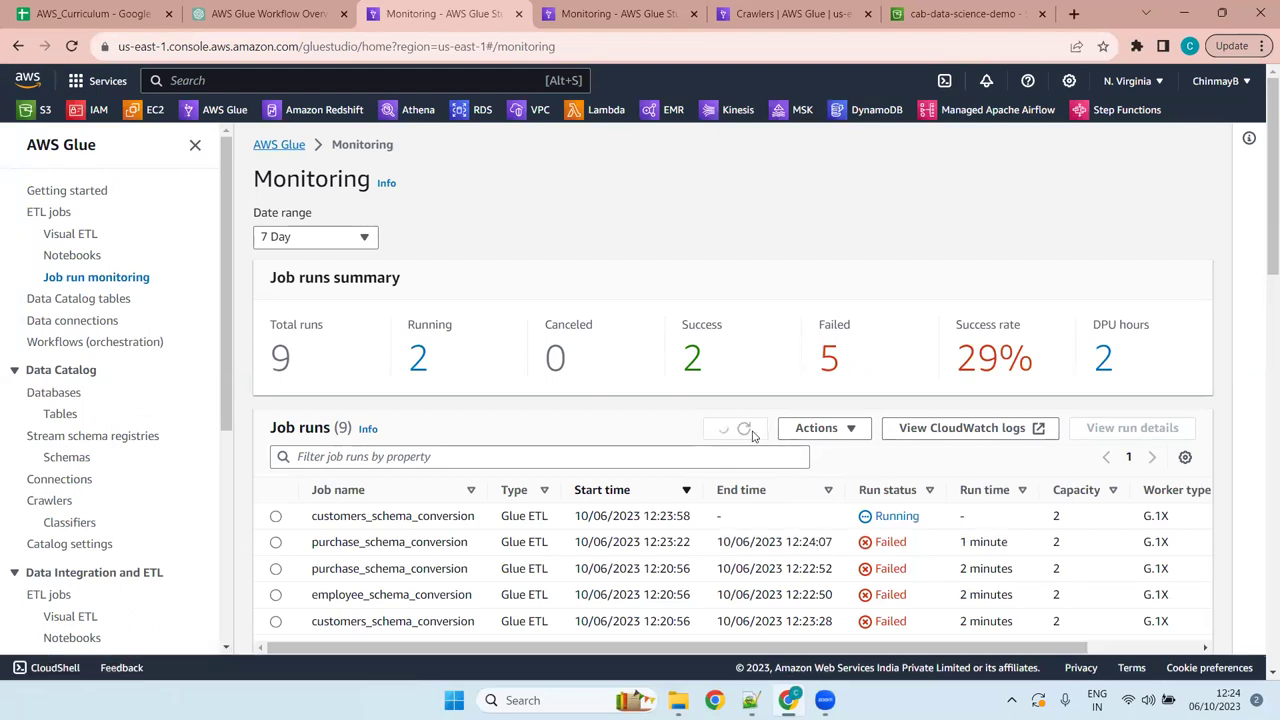
click(750, 432)
Open the run details of the purchase_schema_conversion run started at 12:20:56 and locate its CloudWatch driver logs
click(275, 569)
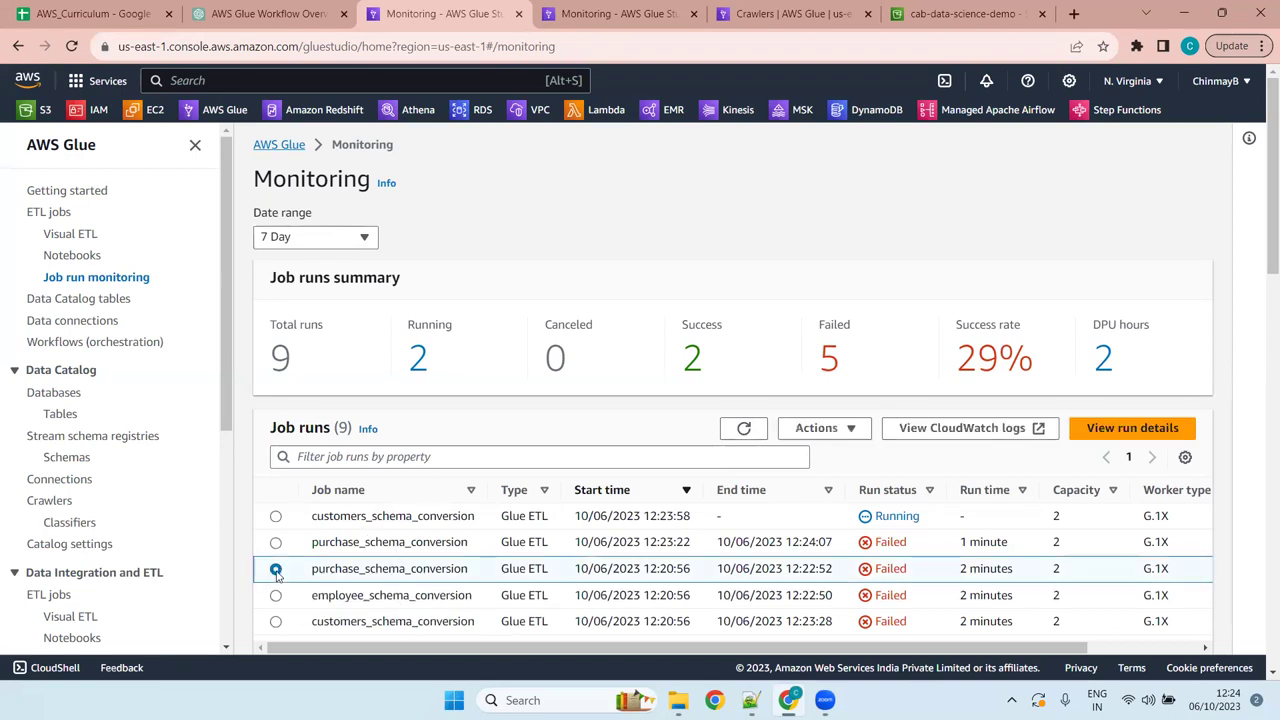
click(1130, 430)
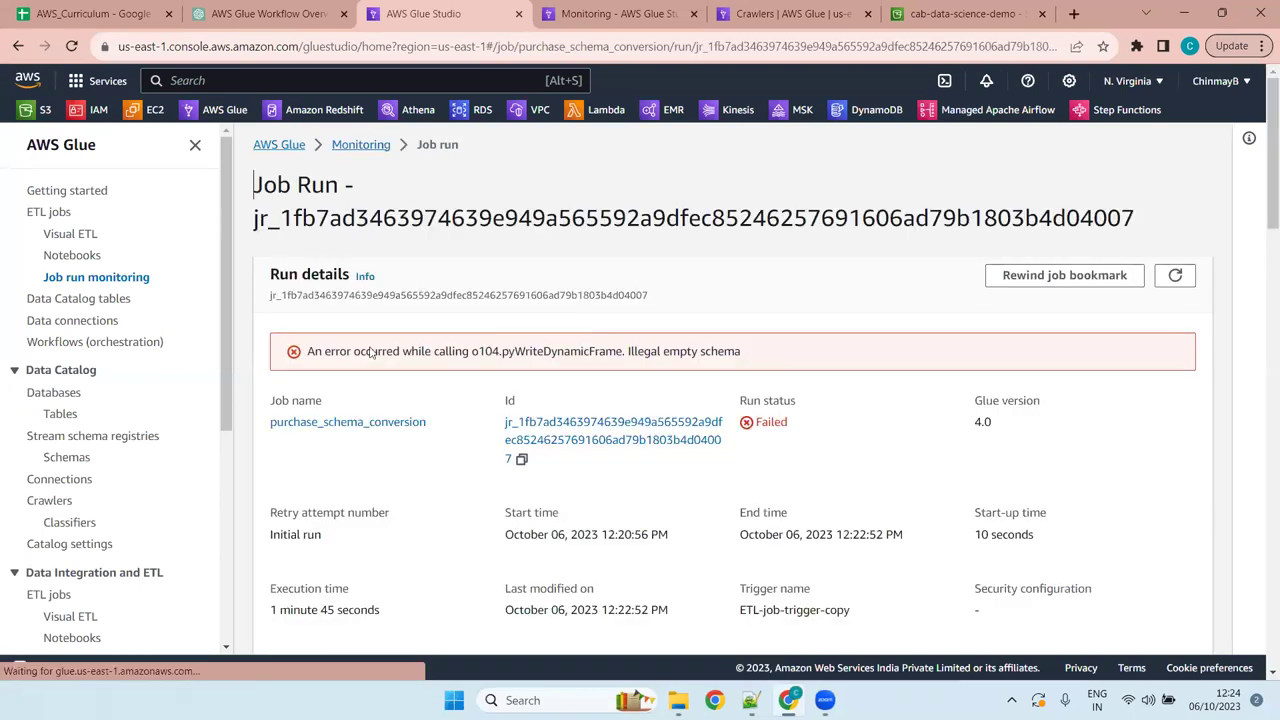
scroll(410, 360, down, 10)
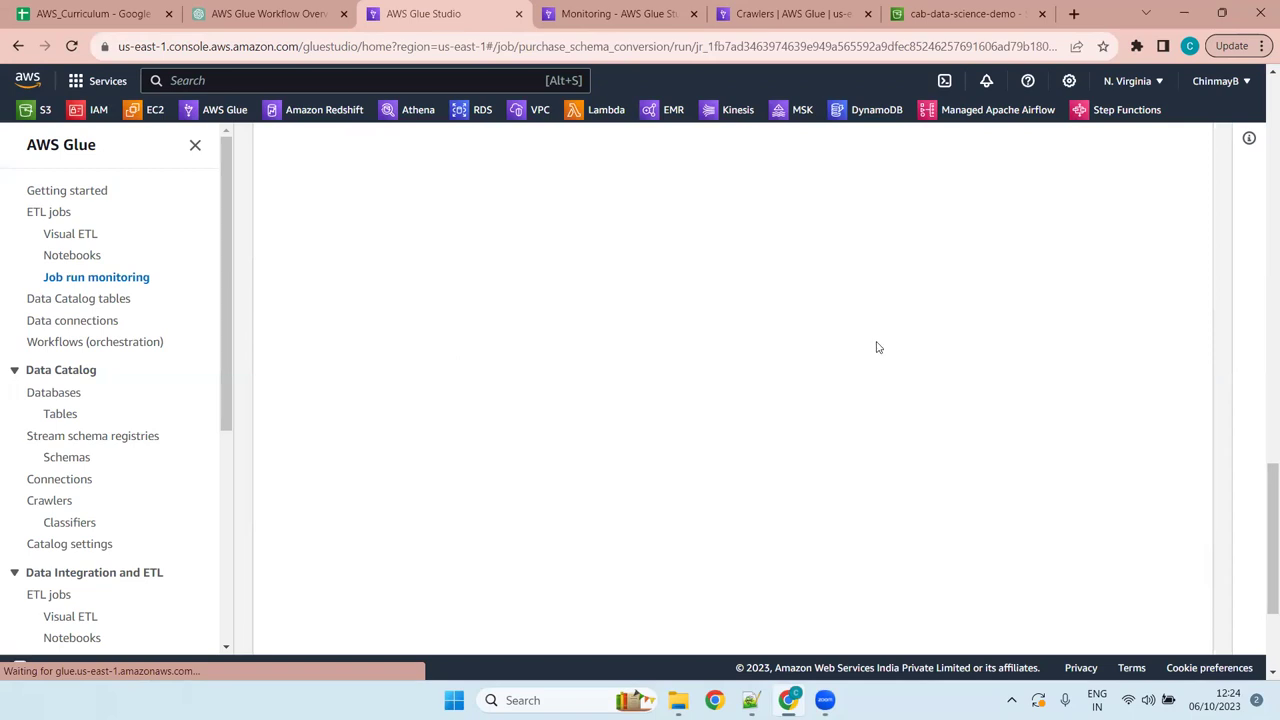
drag(1260, 503, 1260, 296)
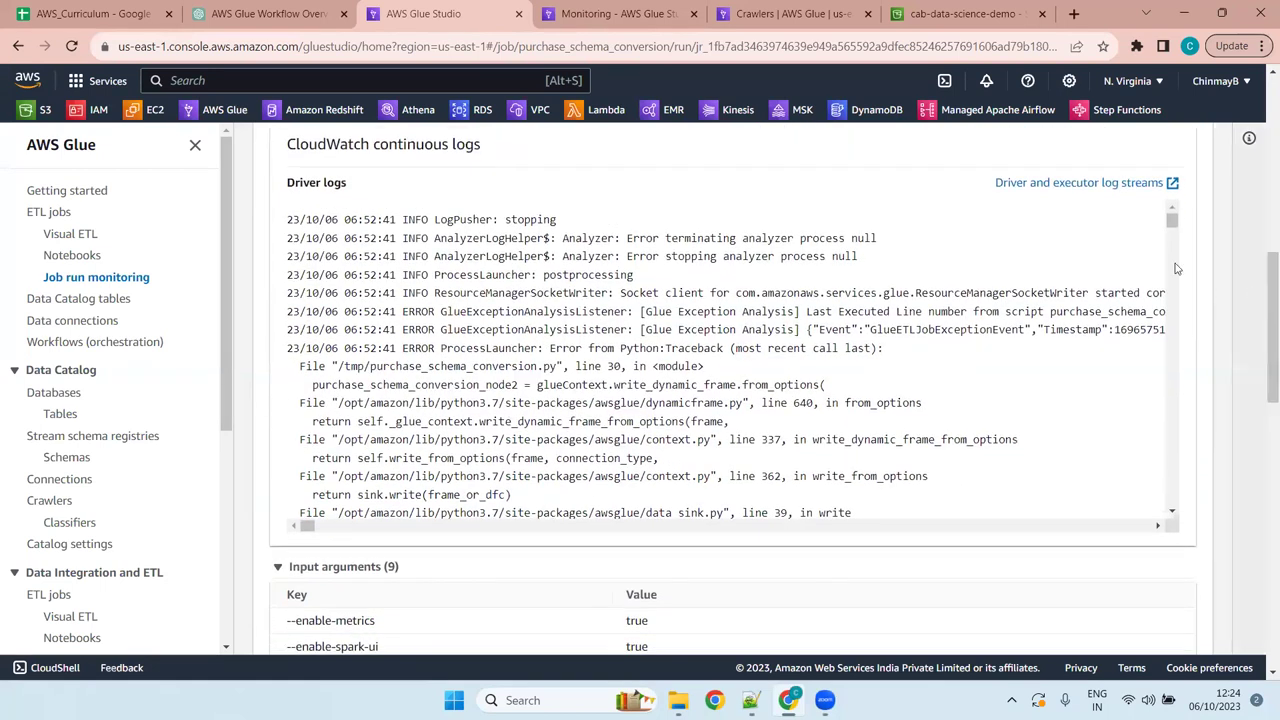
Read through the driver logs of the purchase_schema_conversion run, examining the error traceback for the cause of the failure
scroll(1178, 270, down, 10)
scroll(1180, 292, up, 10)
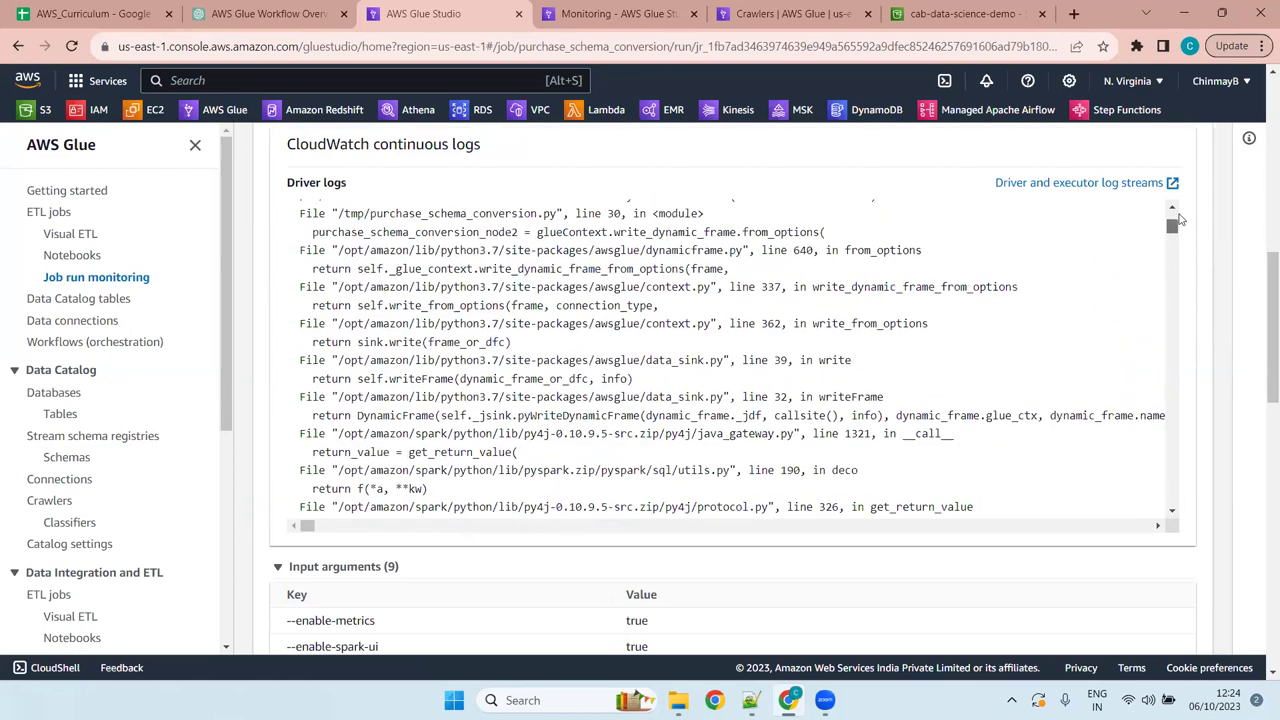
scroll(1178, 219, up, 3)
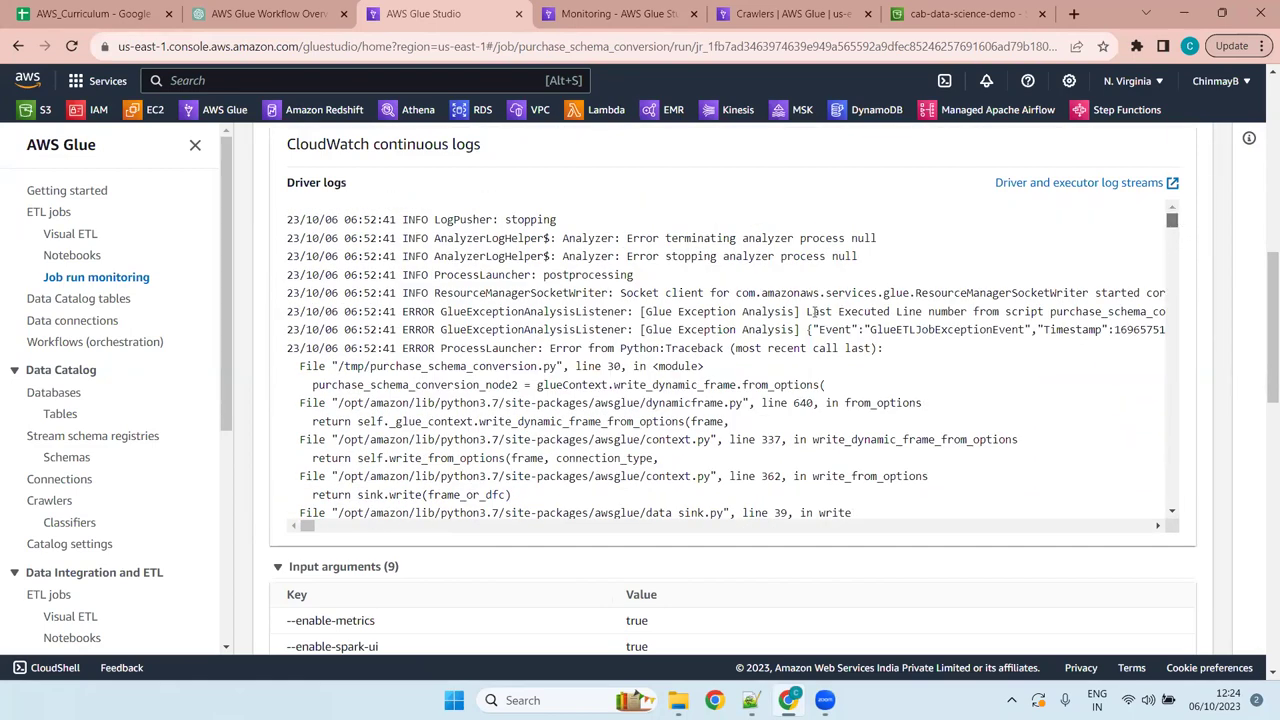
scroll(814, 313, down, 10)
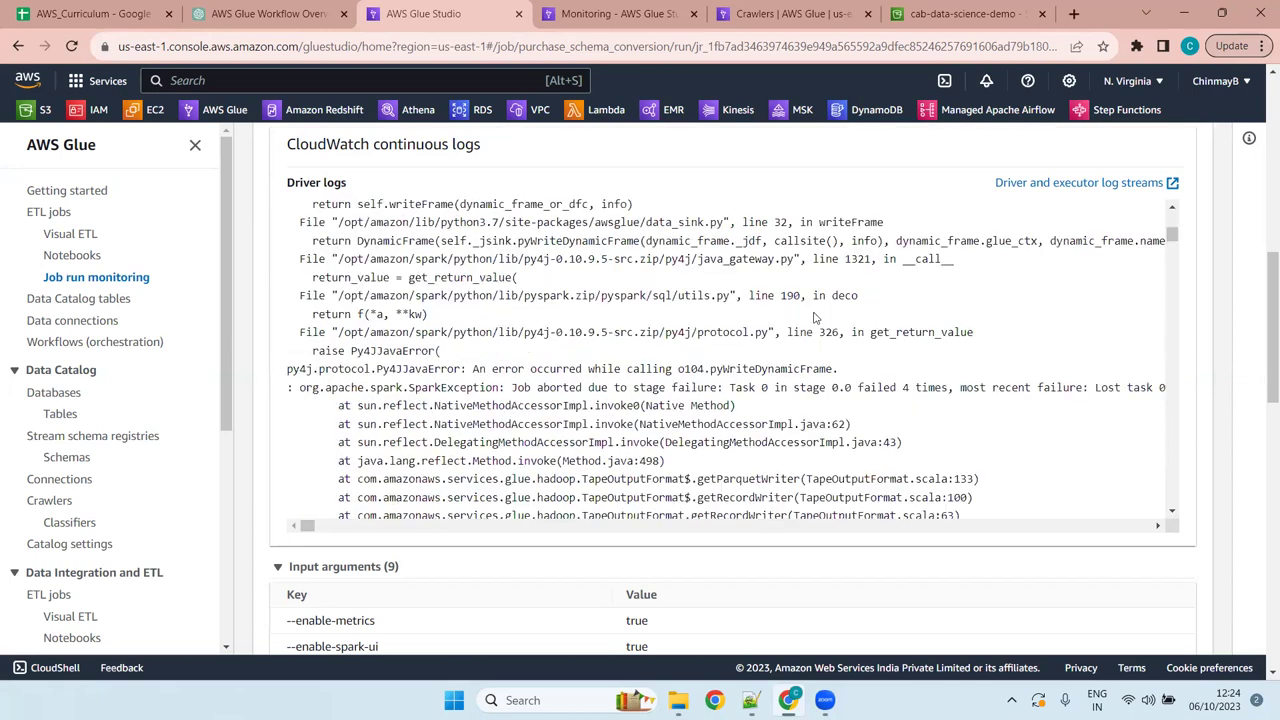
scroll(814, 319, down, 10)
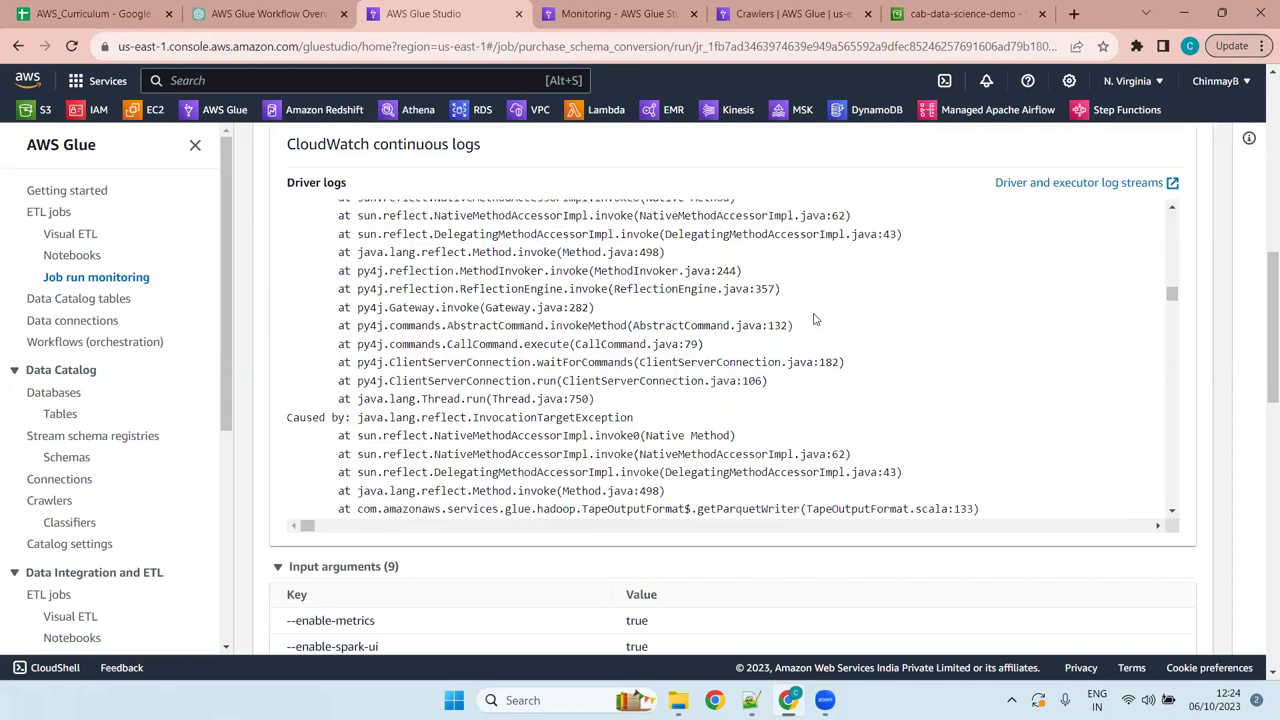
scroll(814, 318, down, 10)
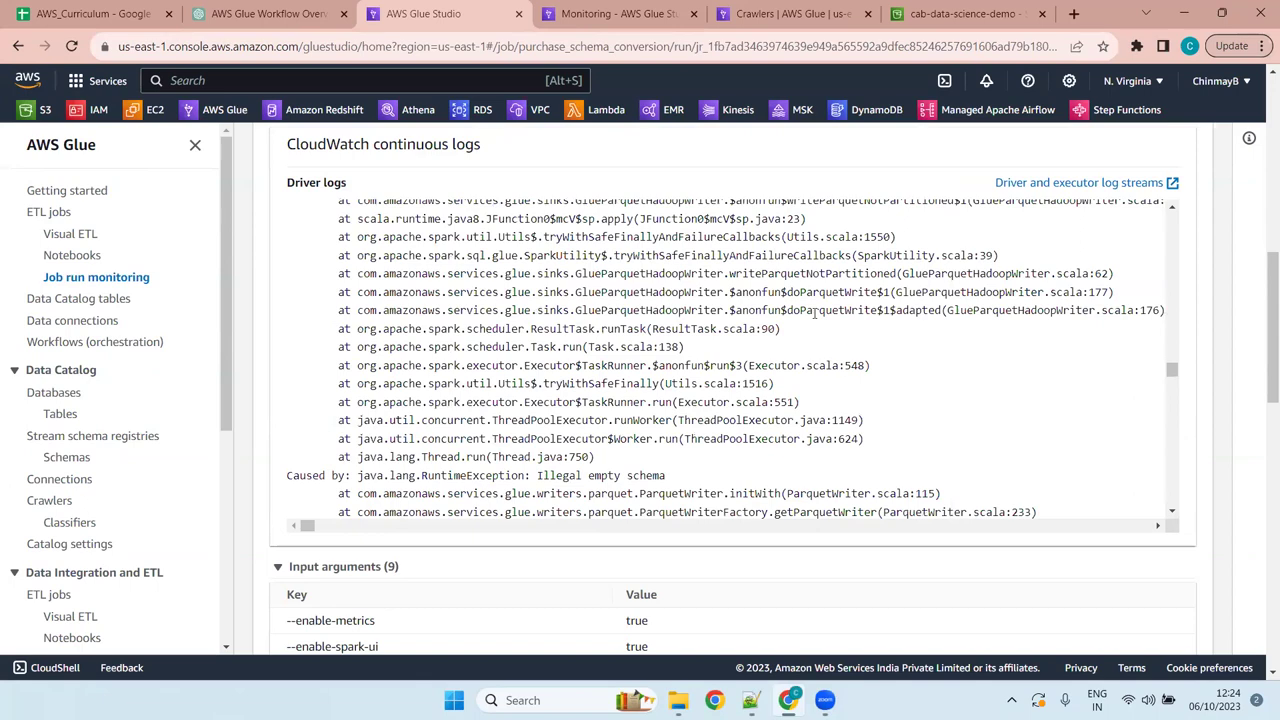
scroll(814, 319, down, 5)
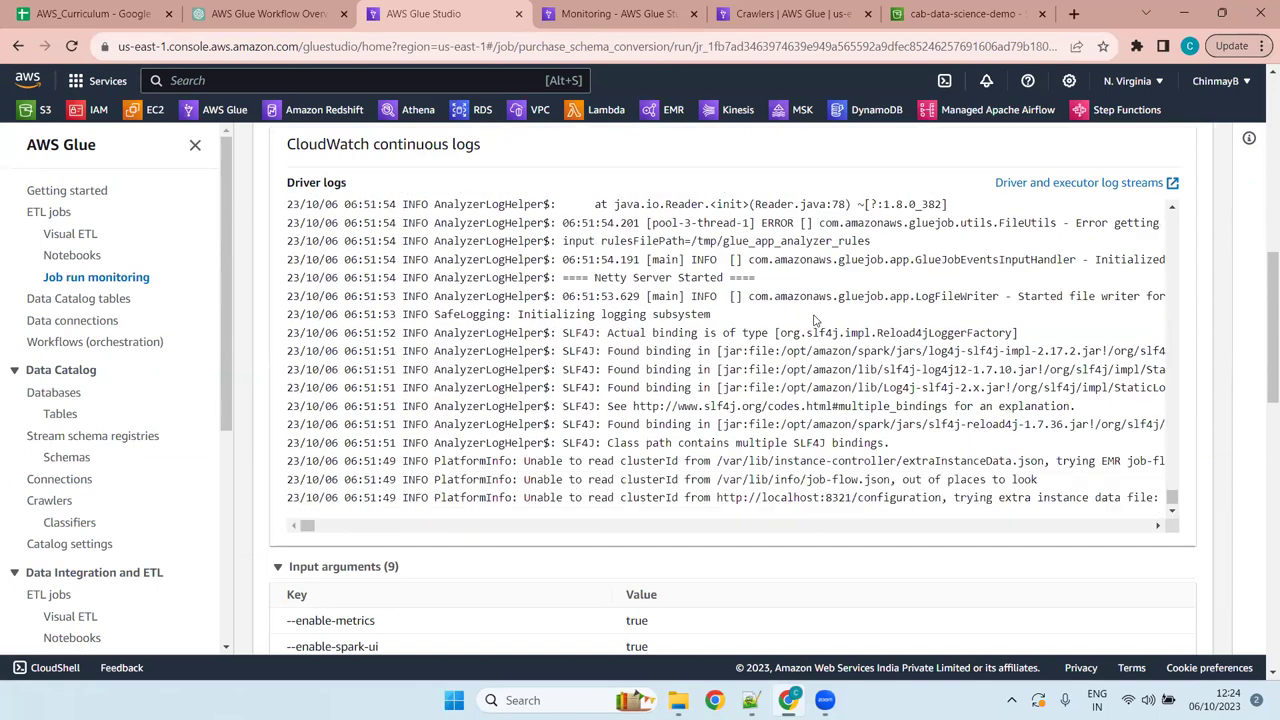
scroll(814, 319, up, 20)
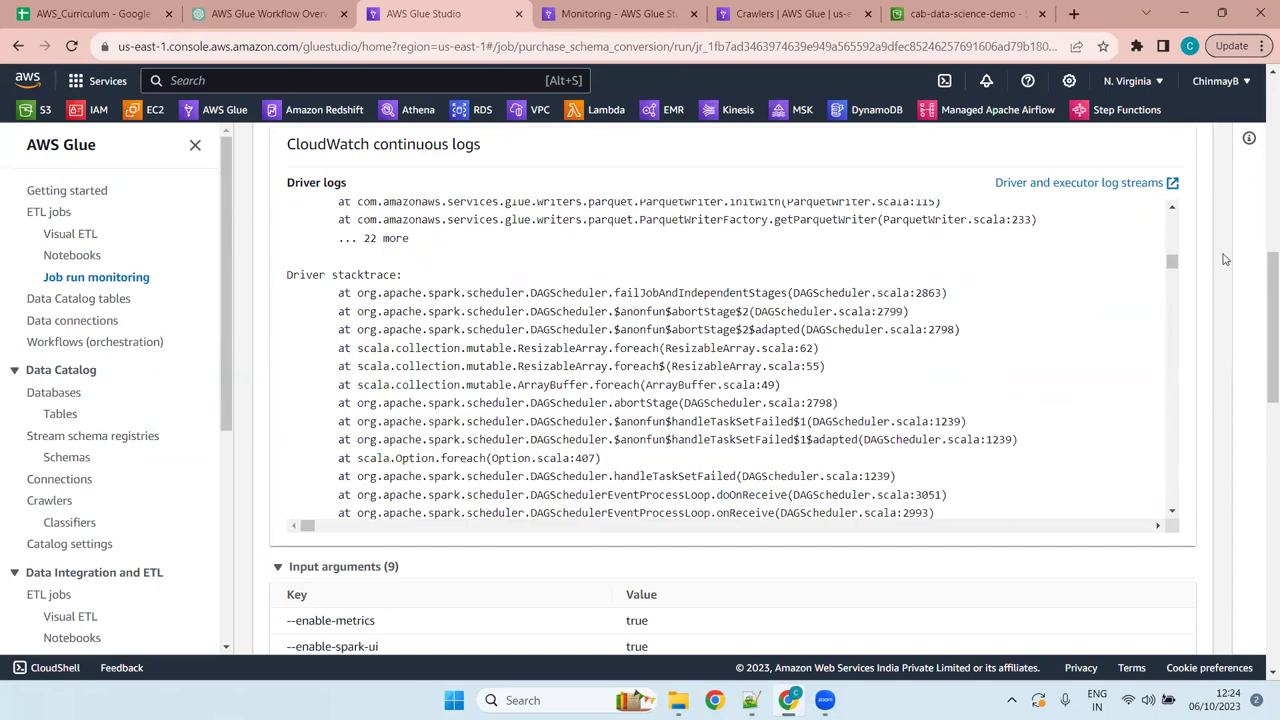
Return to the run details and examine the error message of the purchase_schema_conversion run
scroll(1155, 273, up, 15)
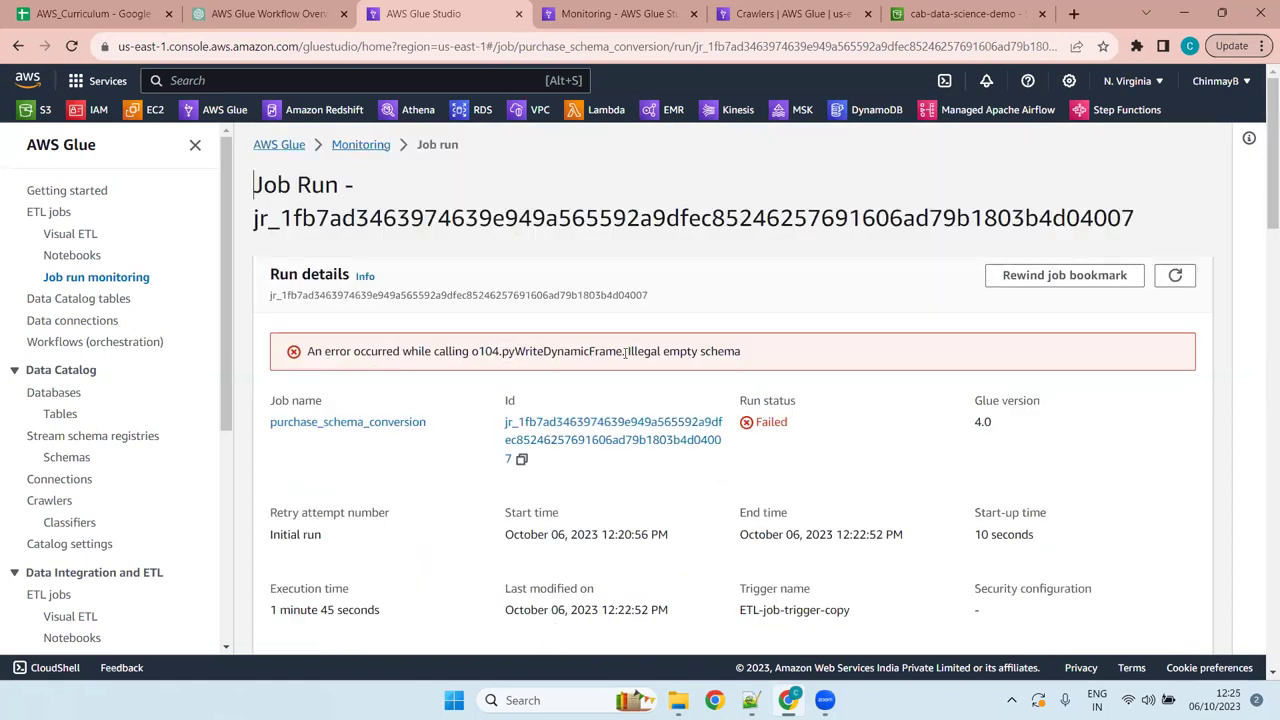
drag(749, 356, 306, 371)
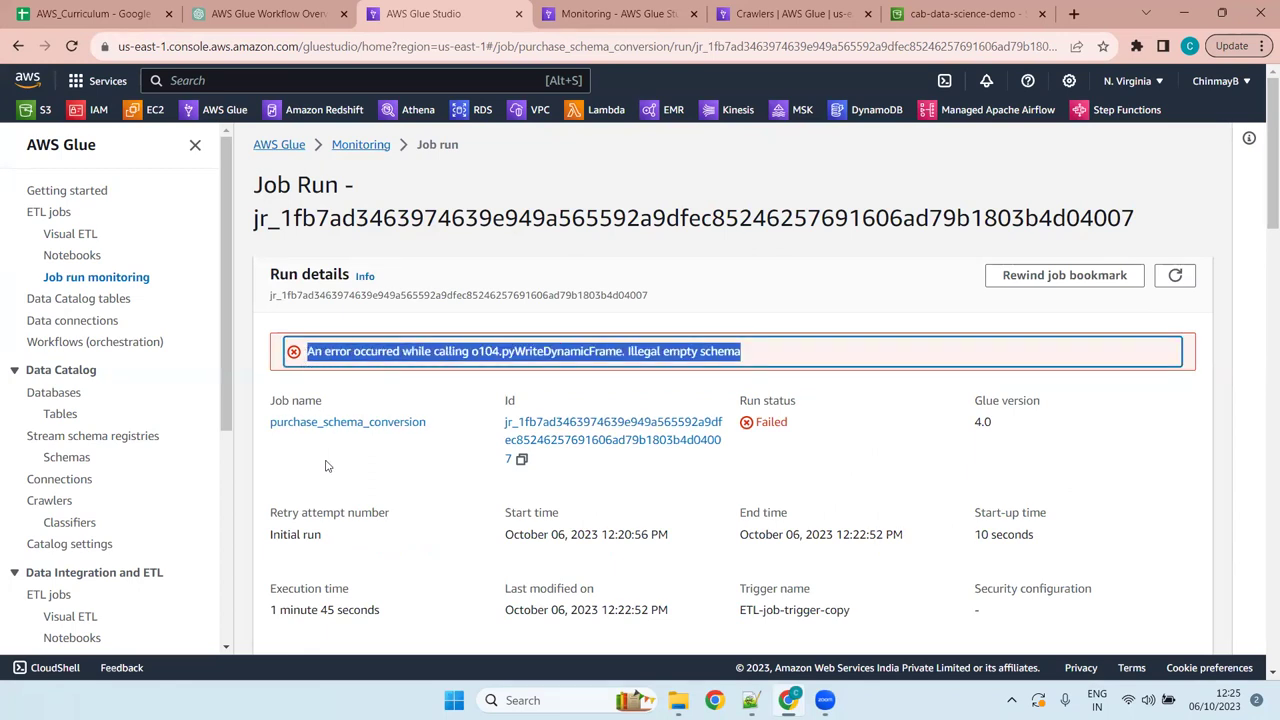
click(720, 250)
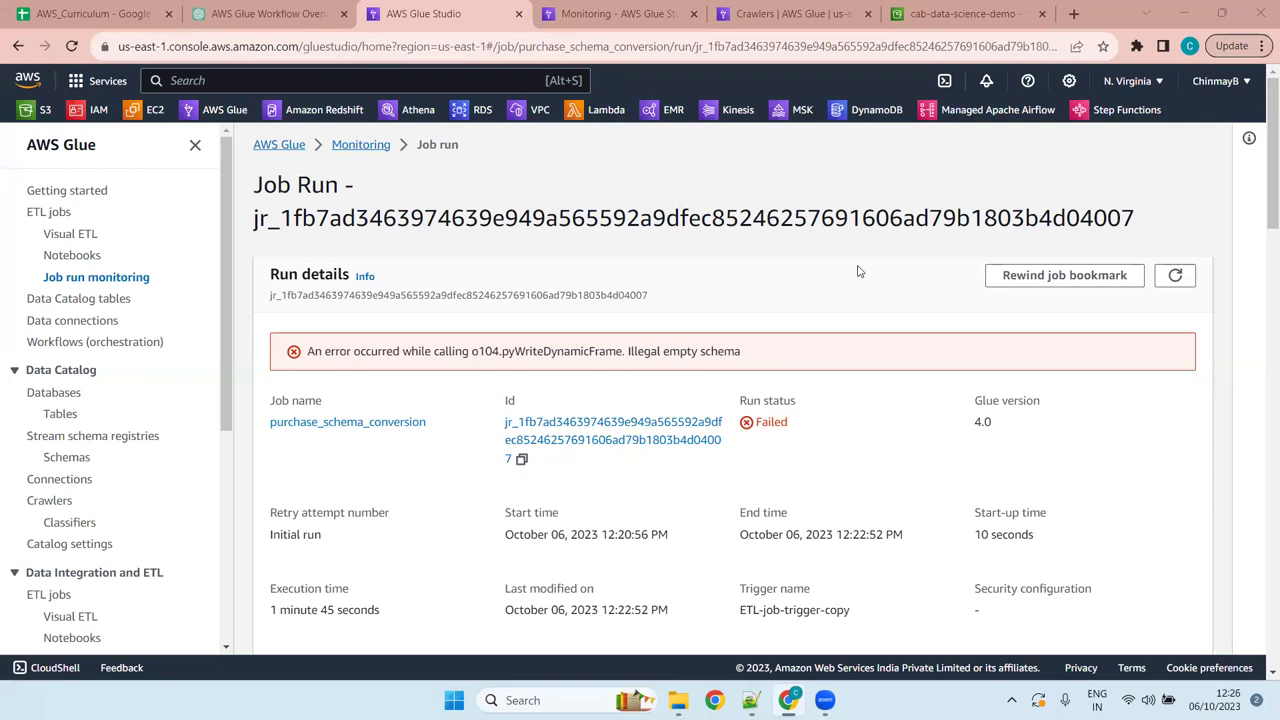
key(super+z)
key(Escape)
key(alt+Tab)
key(alt+Tab)
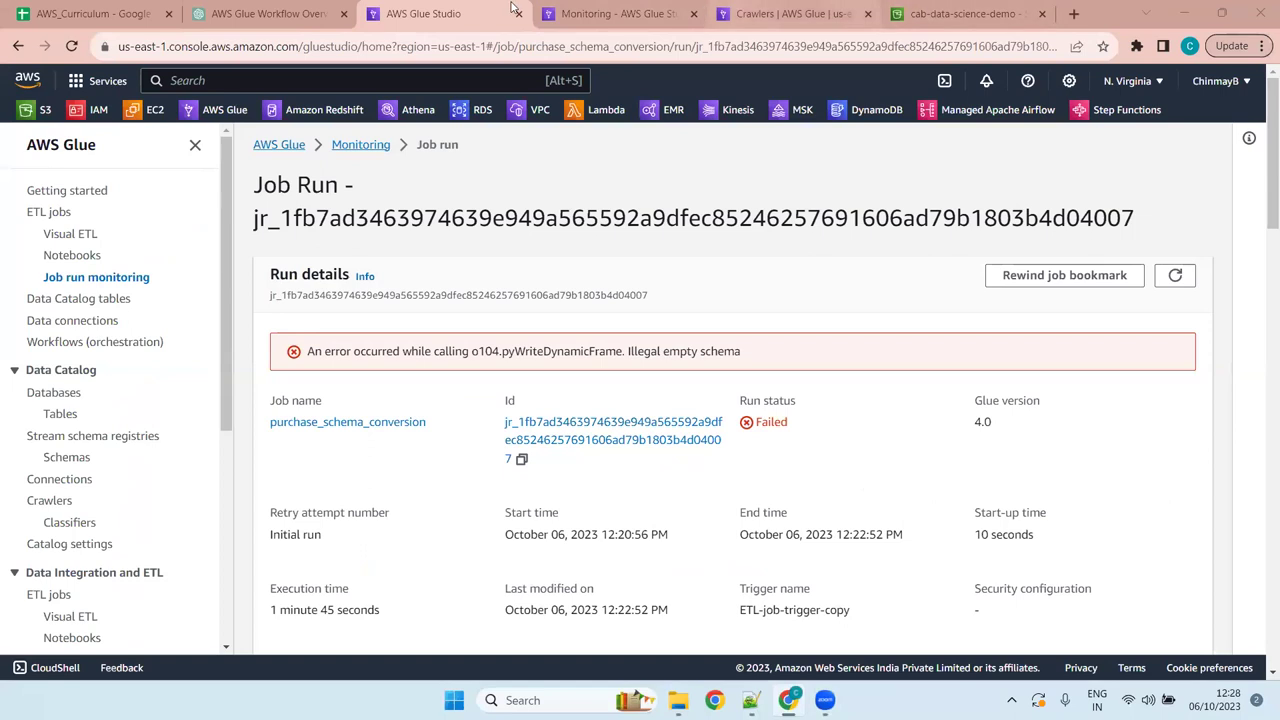
Open the purchase_schema_conversion job from the ETL jobs list and display its generated script
click(627, 7)
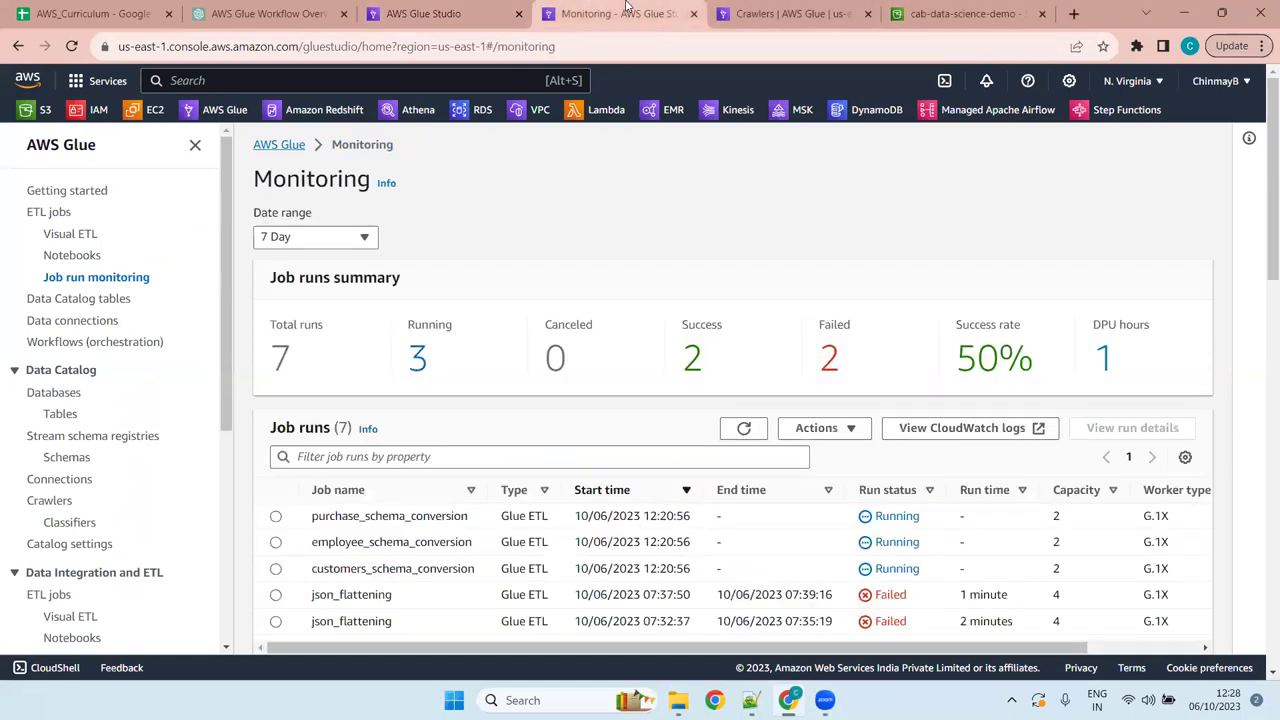
click(58, 214)
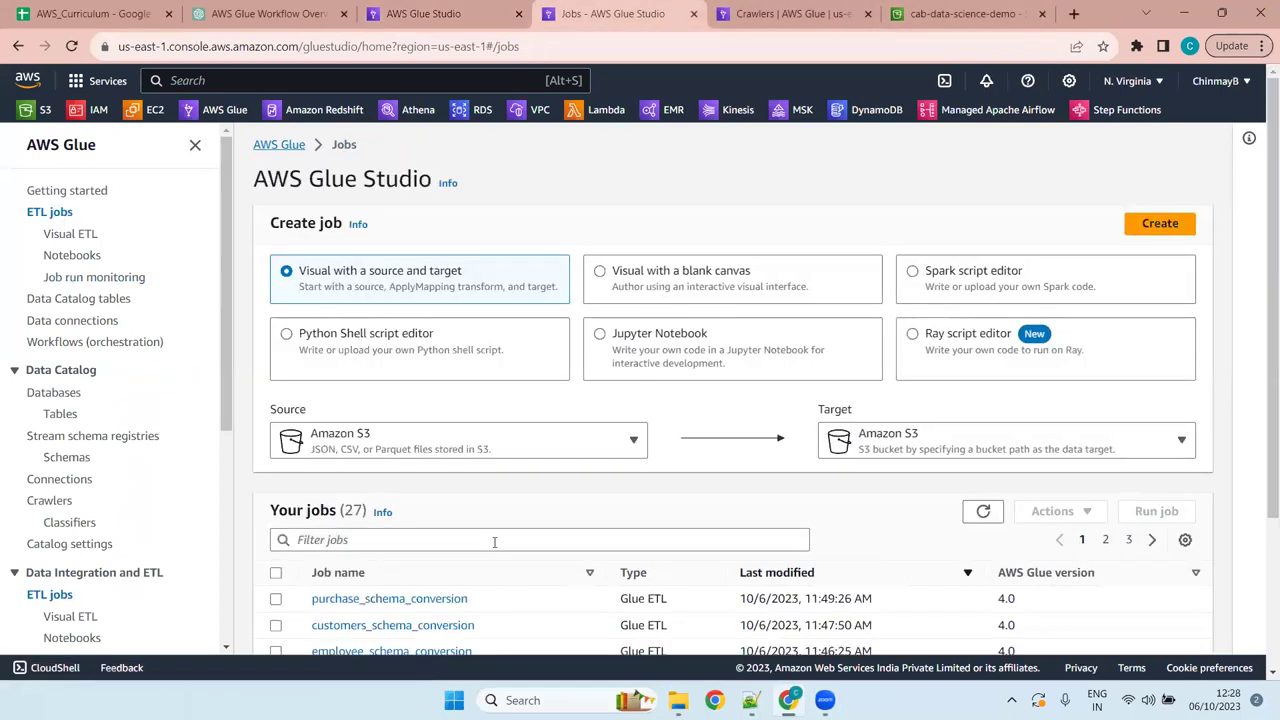
scroll(380, 420, down, 2)
click(402, 408)
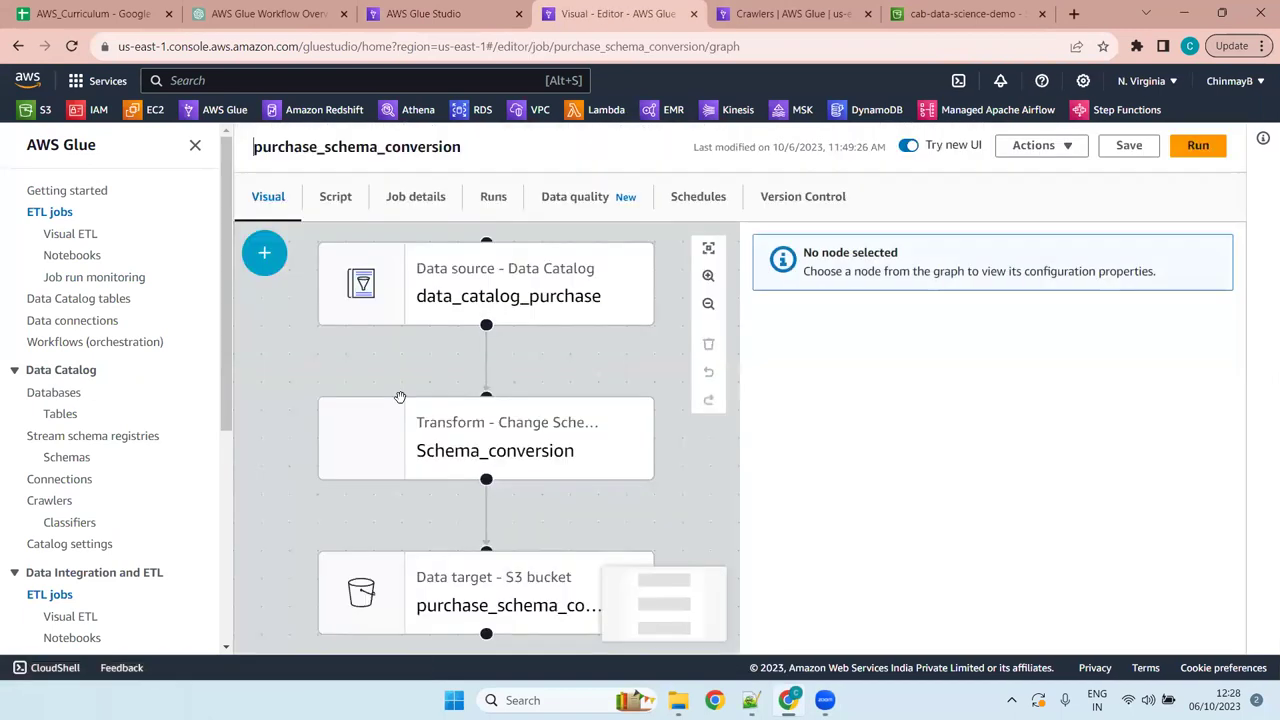
click(338, 198)
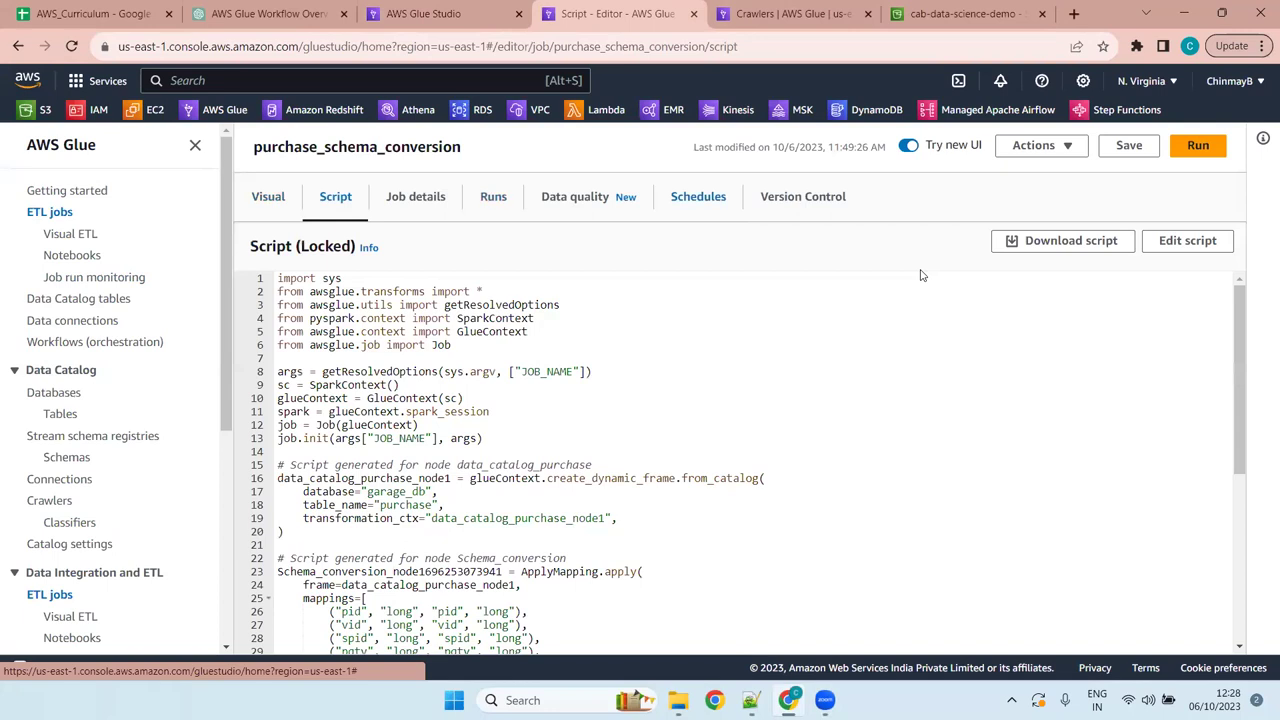
Read through the purchase_schema_conversion script, from the catalog source and column mappings to the S3 write operation
scroll(626, 395, down, 5)
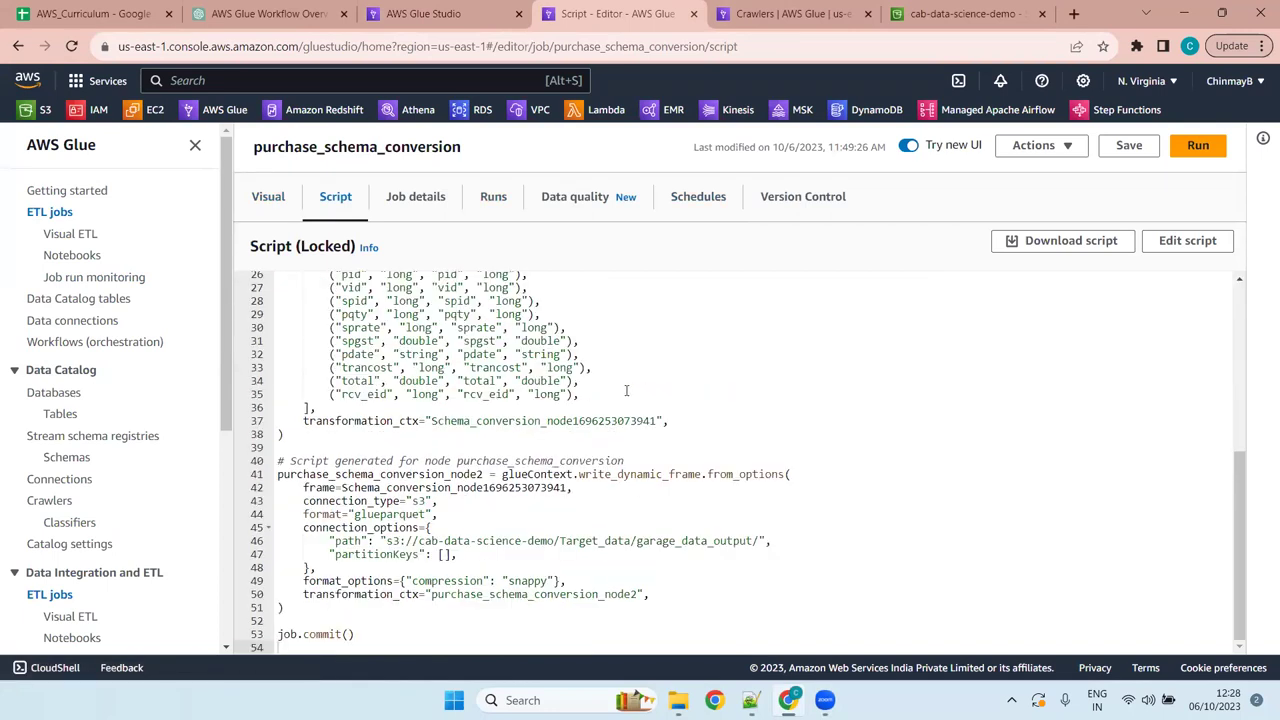
scroll(629, 388, up, 5)
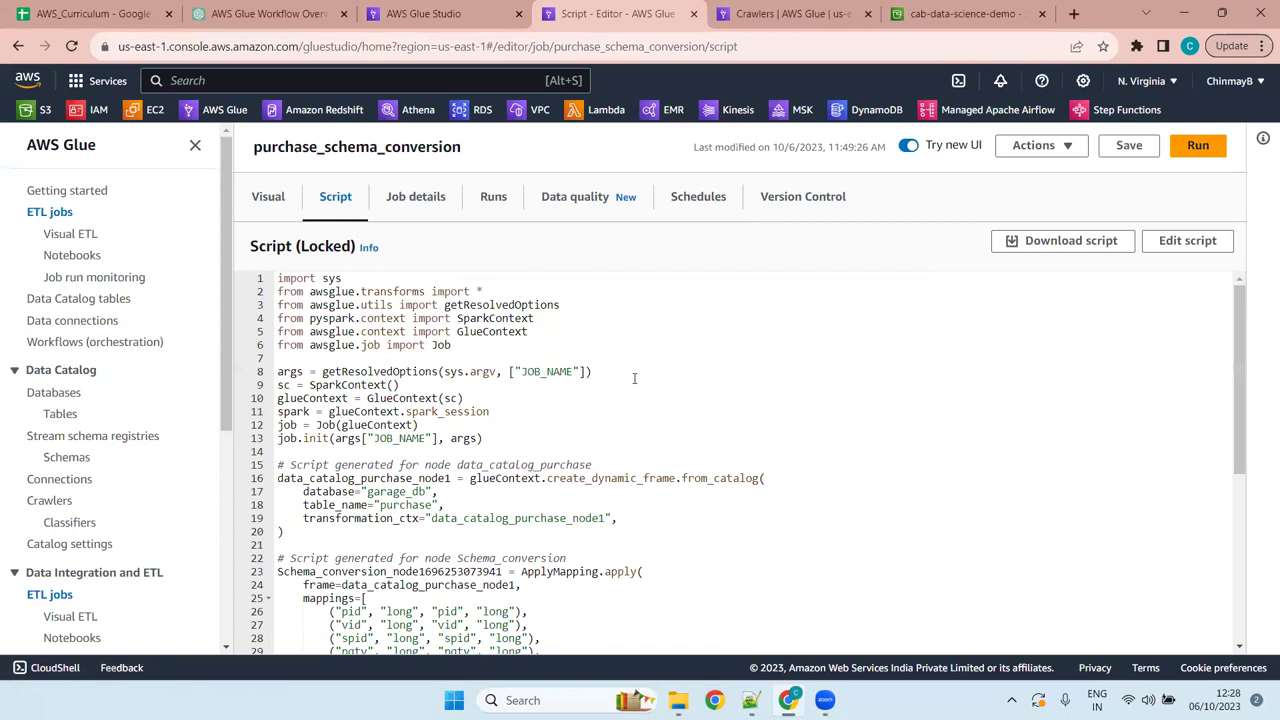
drag(1244, 455, 1220, 631)
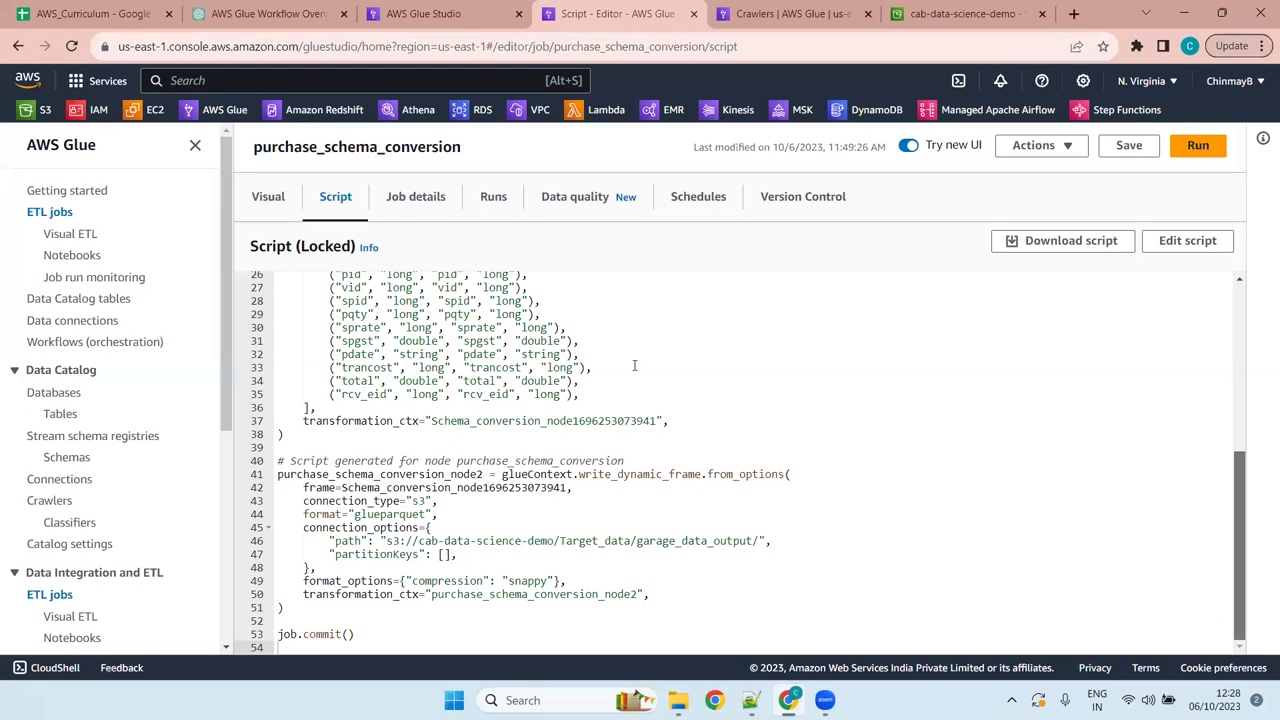
scroll(634, 365, up, 5)
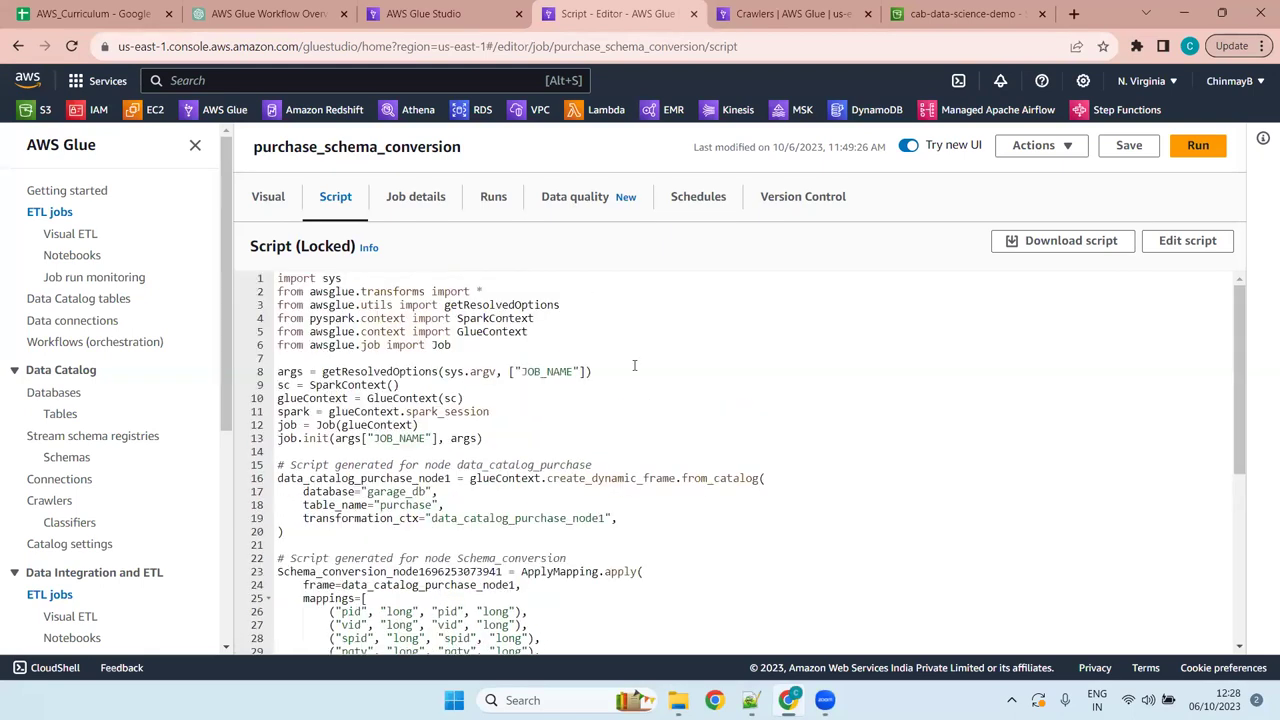
Copy the failed run's "Illegal empty schema" error message and paste it into a new ChatGPT chat
click(465, 10)
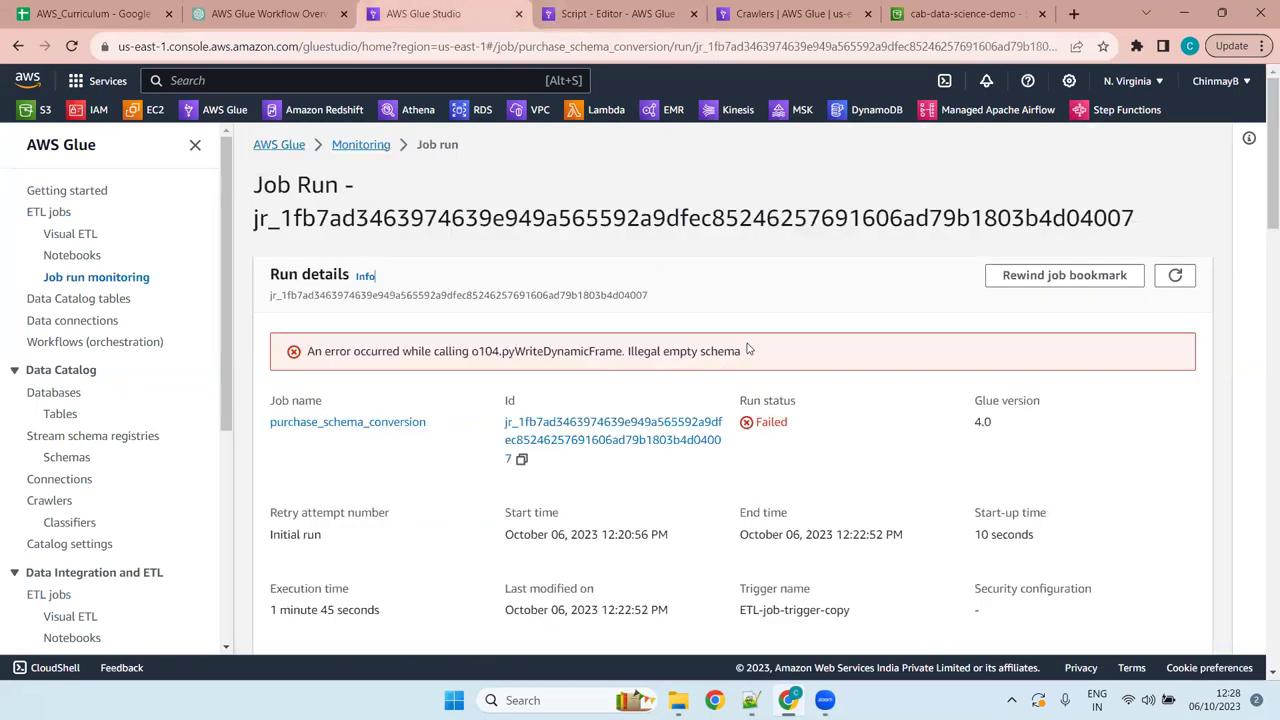
drag(745, 351, 305, 354)
key(ctrl+c)
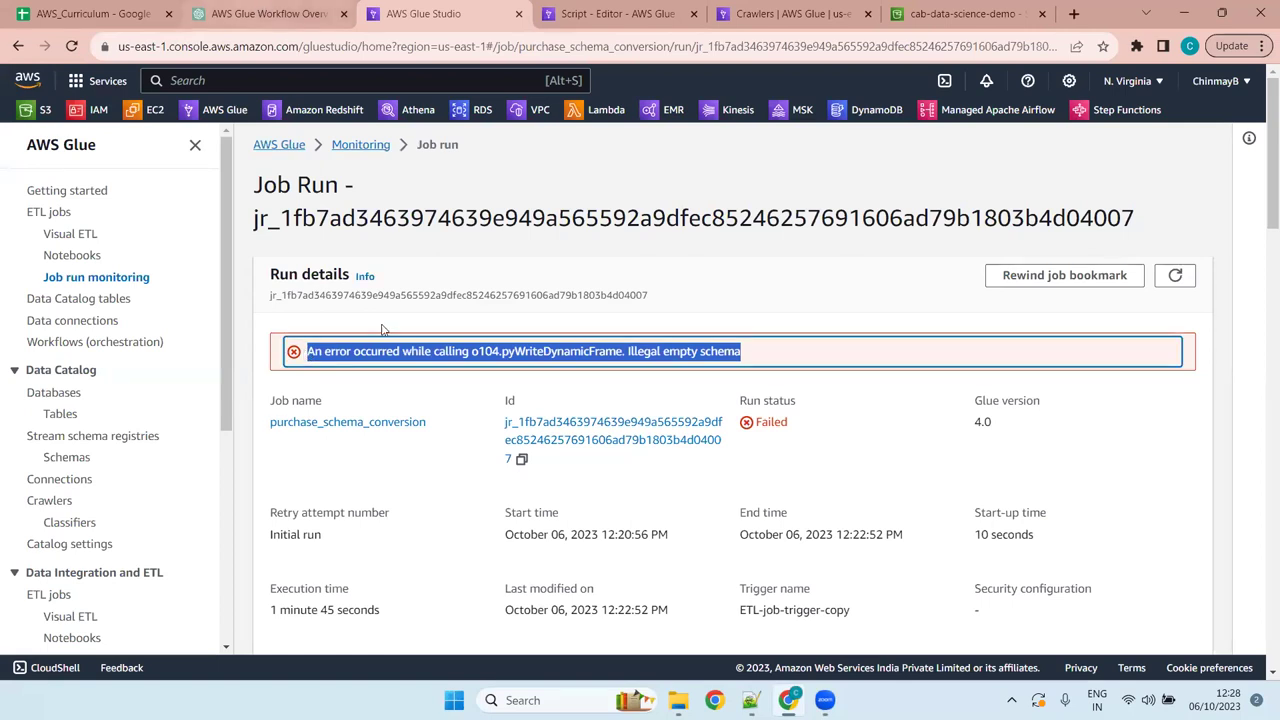
click(267, 10)
click(88, 87)
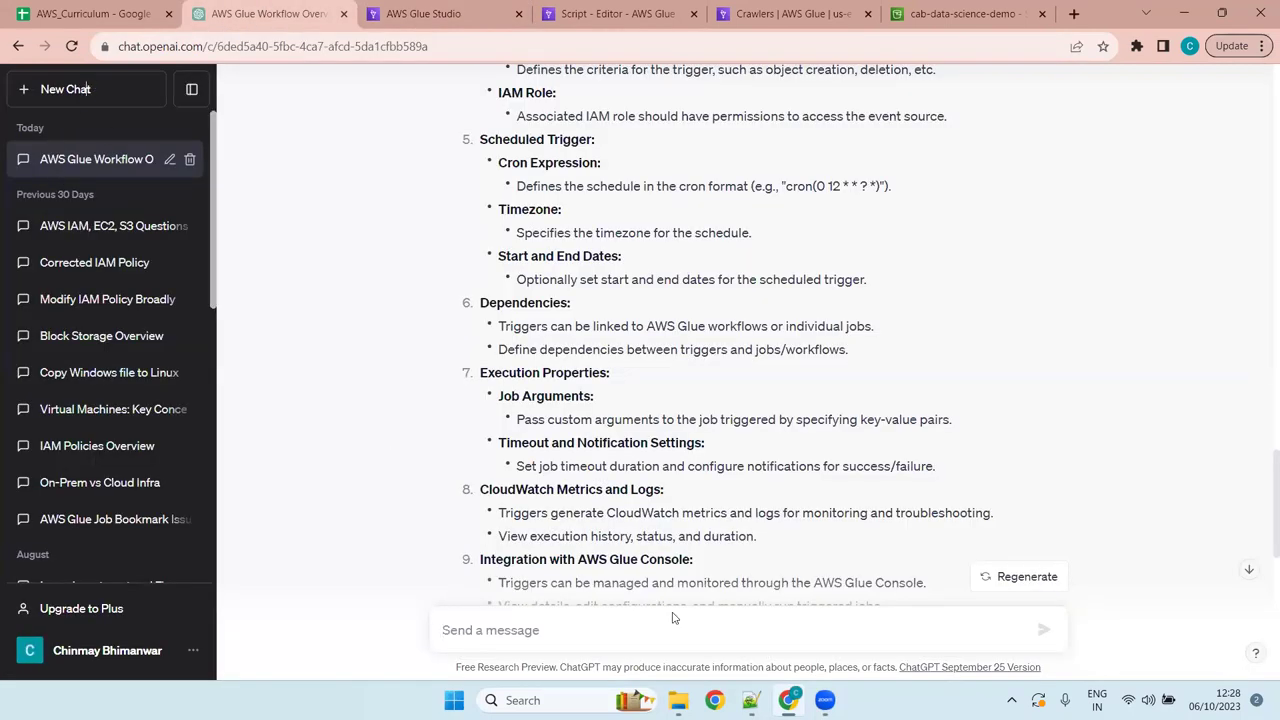
key(ctrl+v)
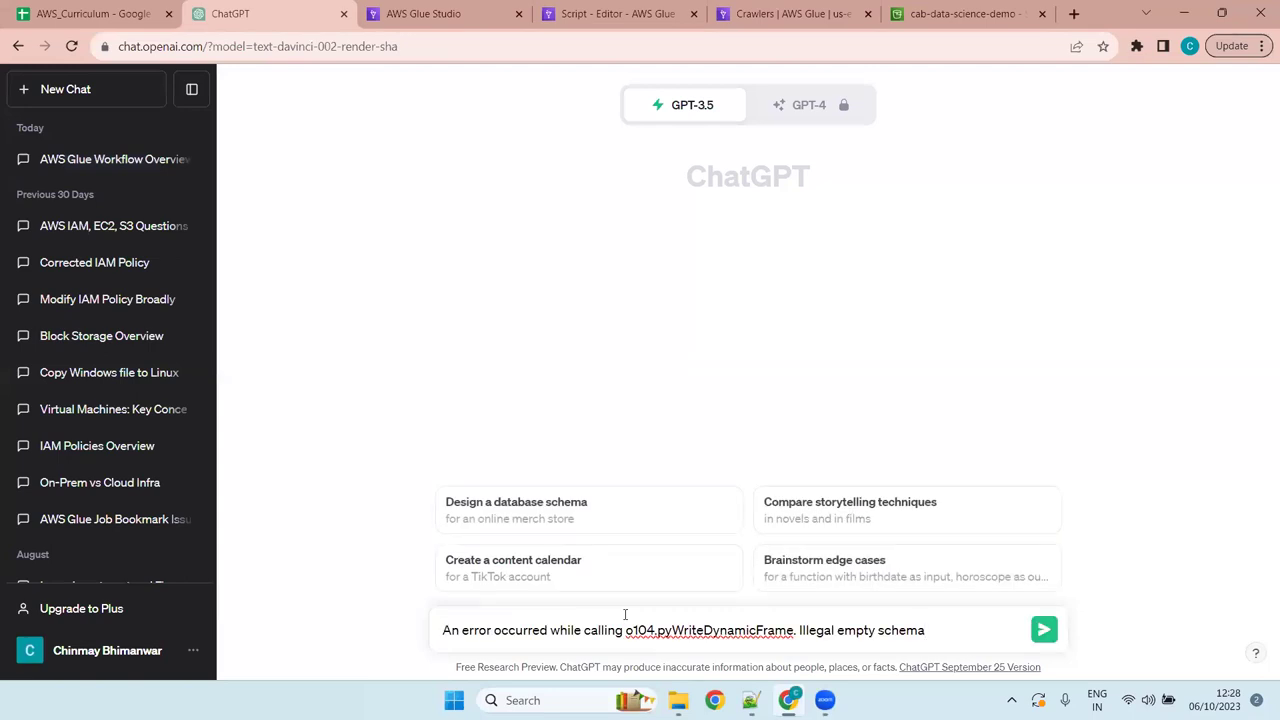
Add the question "what is this about?" on a new line below the pasted error and send the message
key(shift+Return)
text(what is this an)
key(BackSpace)
text(bout?)
key(Return)
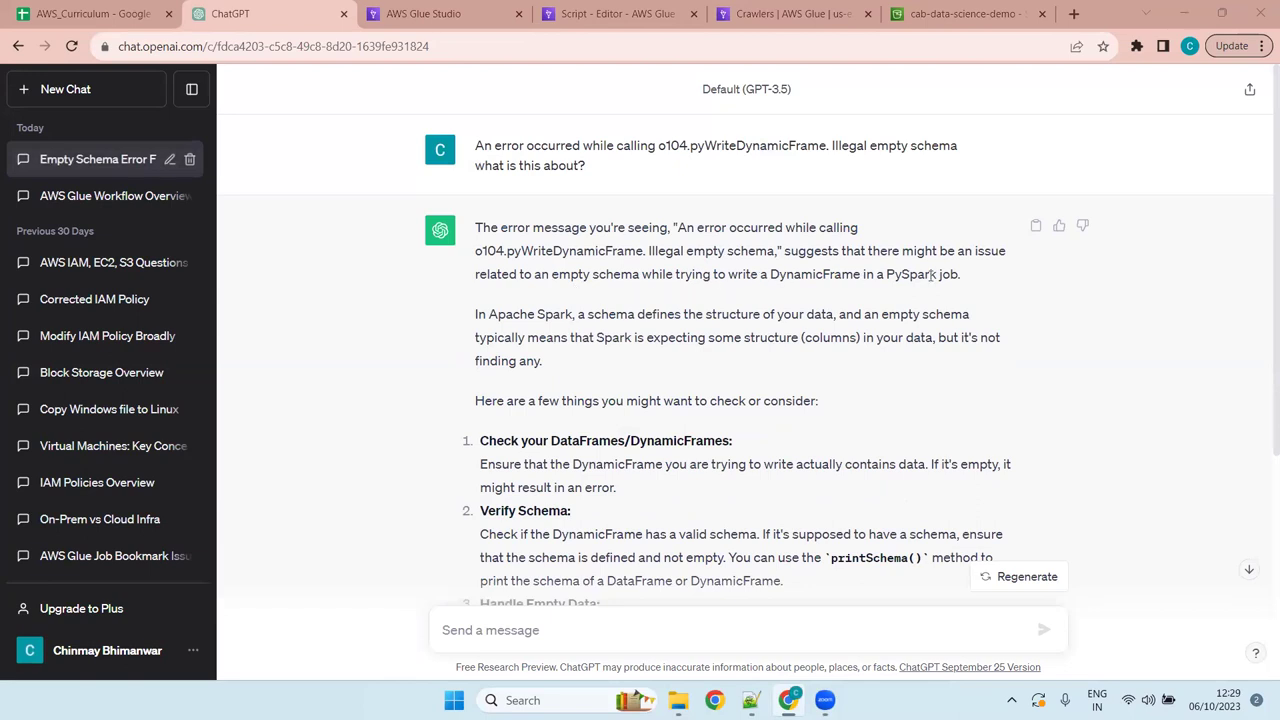
Read ChatGPT's explanation of the empty schema error and its list of suggested checks
drag(962, 277, 894, 276)
drag(755, 280, 609, 275)
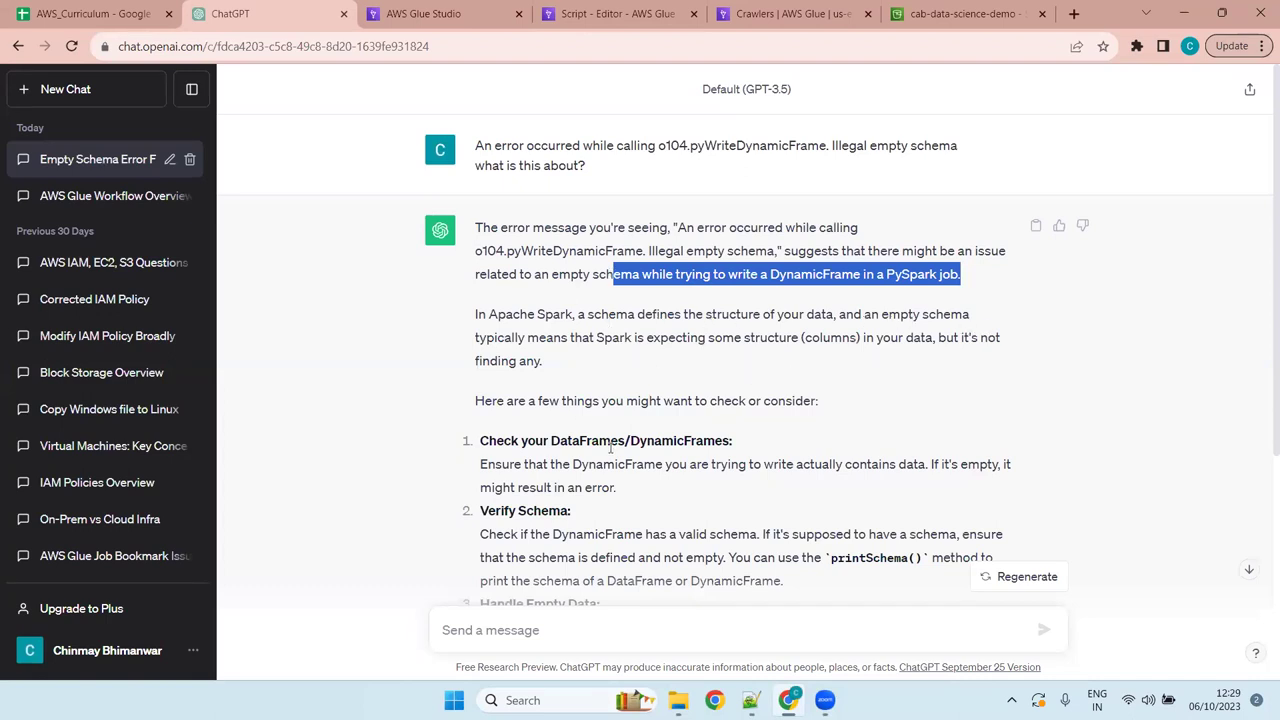
scroll(610, 448, down, 3)
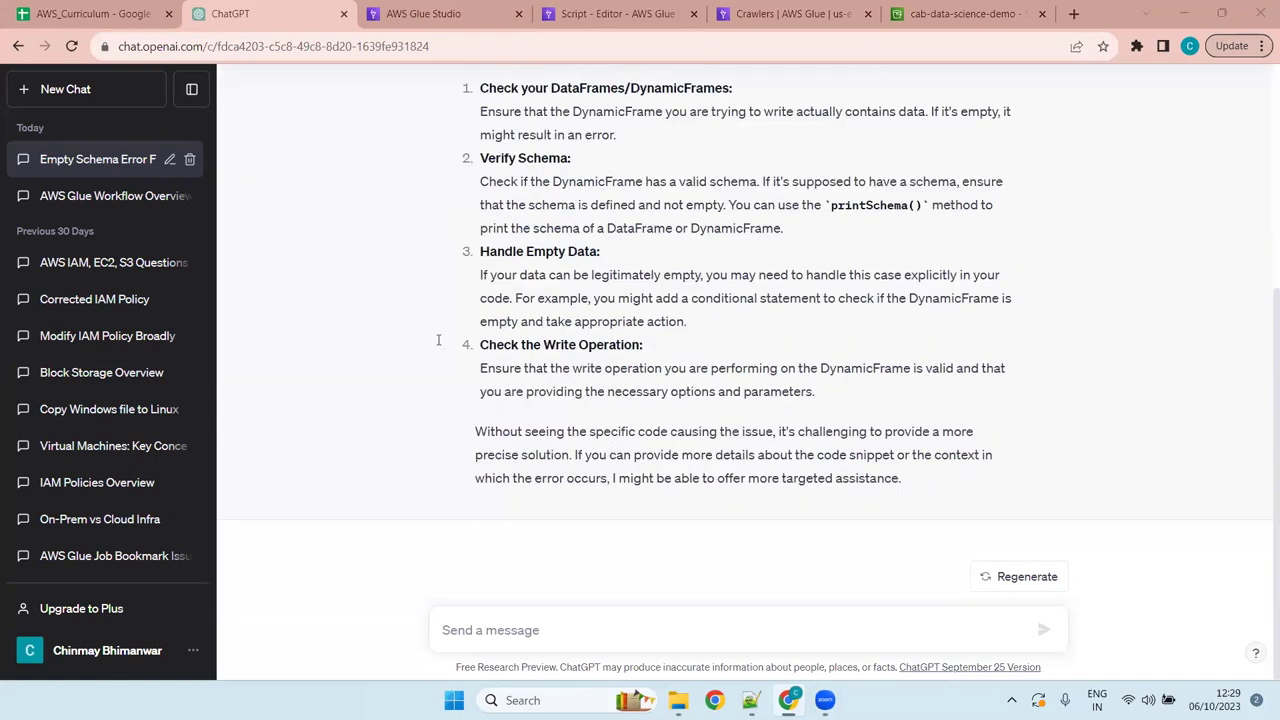
Return to the purchase_schema_conversion script in AWS Glue and examine it again, focusing on the frame passed to the S3 write operation
click(449, 13)
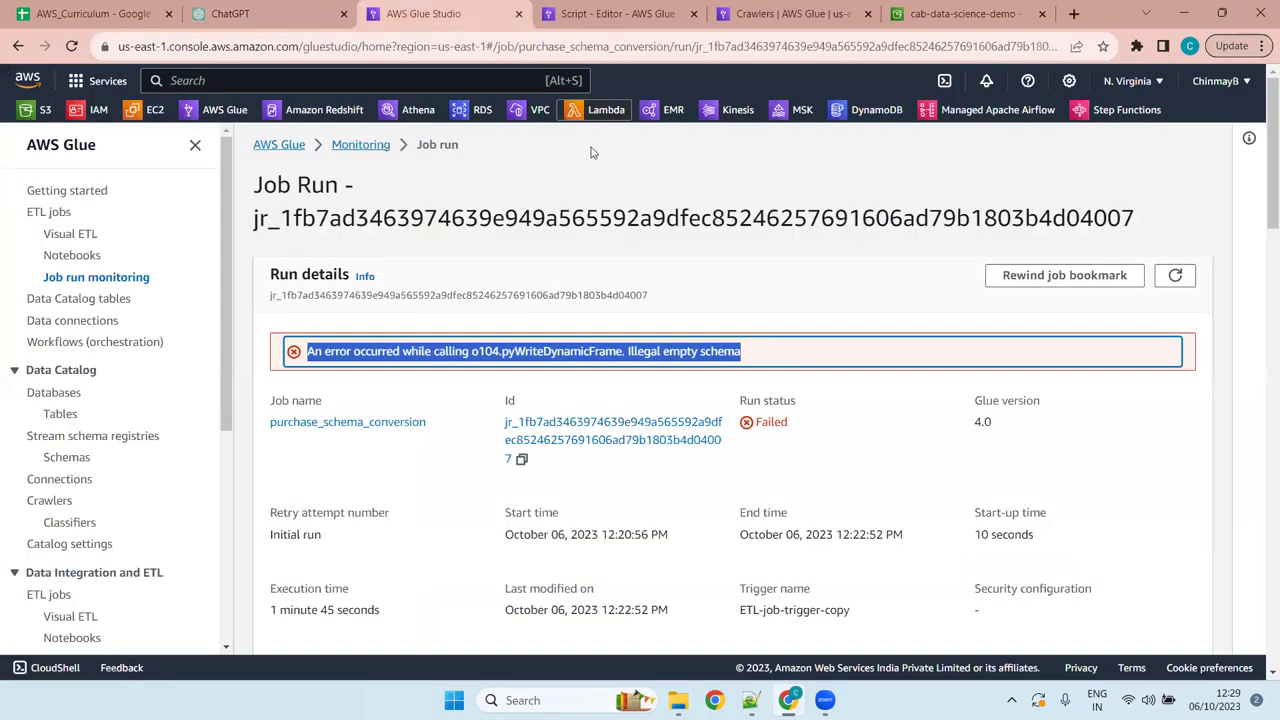
key(ctrl+Tab)
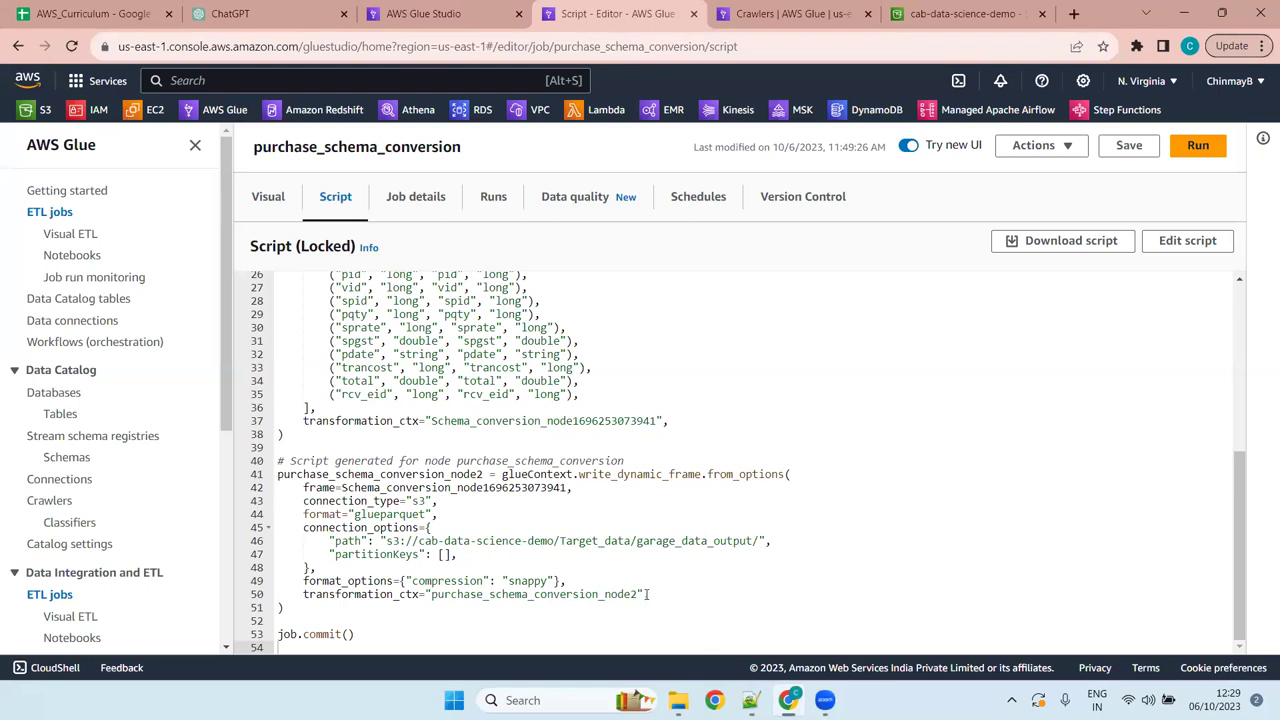
scroll(539, 415, up, 4)
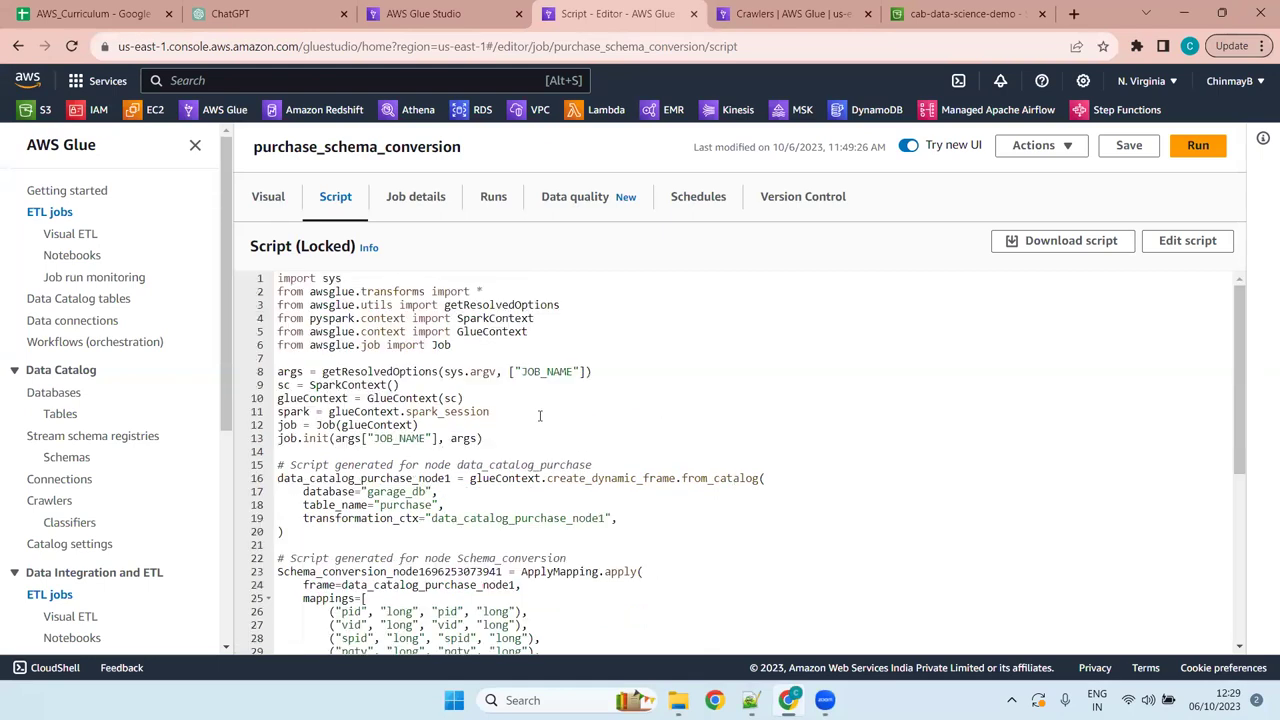
scroll(539, 415, down, 1)
scroll(539, 417, down, 5)
scroll(539, 417, up, 5)
scroll(540, 435, down, 5)
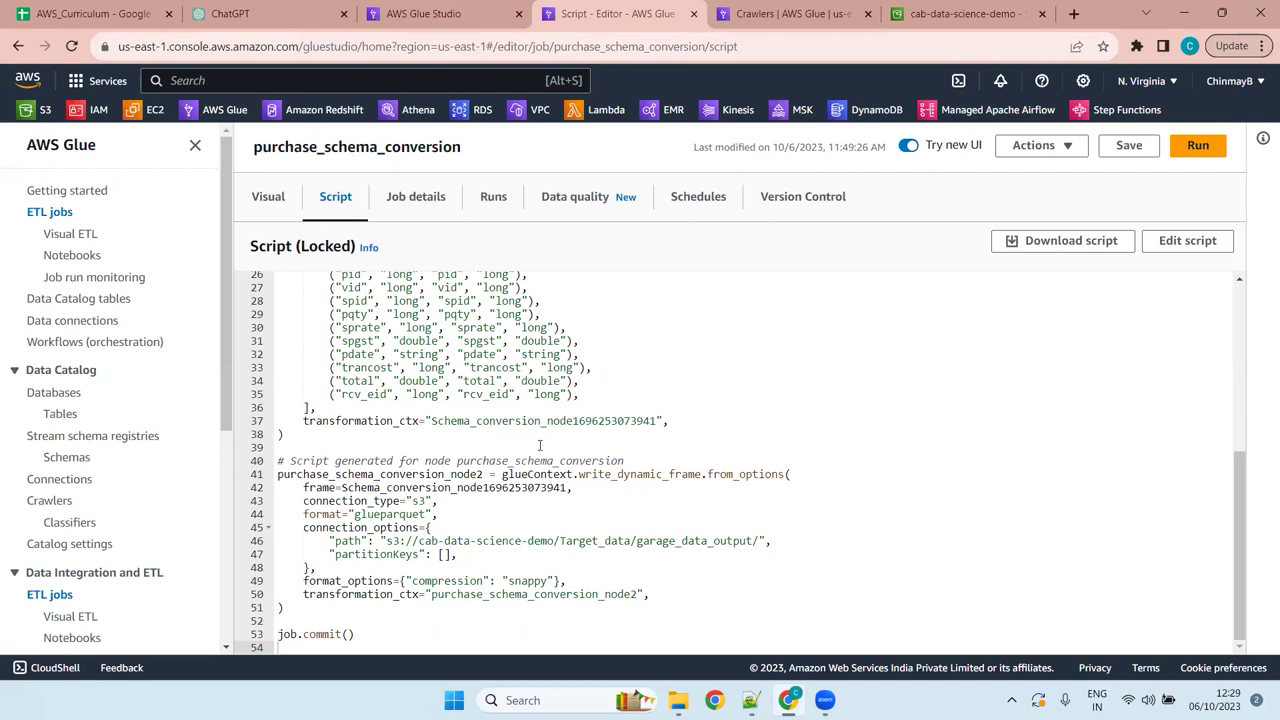
scroll(540, 445, up, 5)
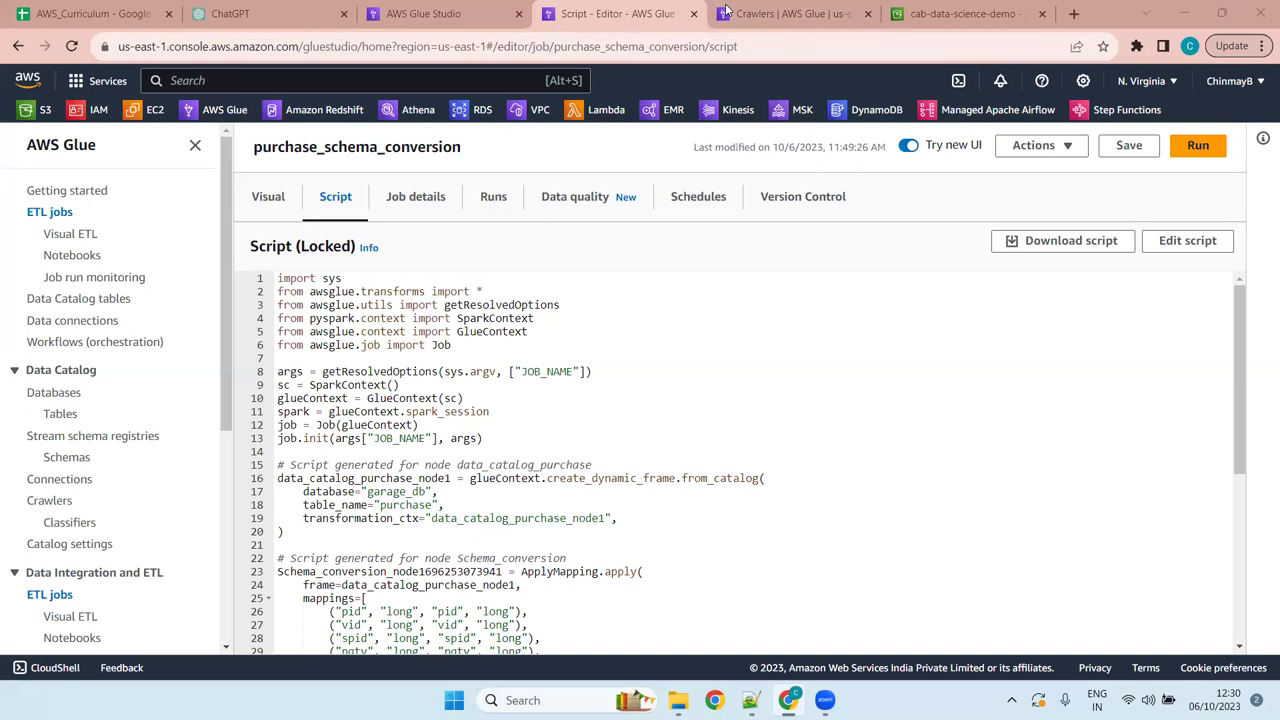
scroll(477, 446, down, 5)
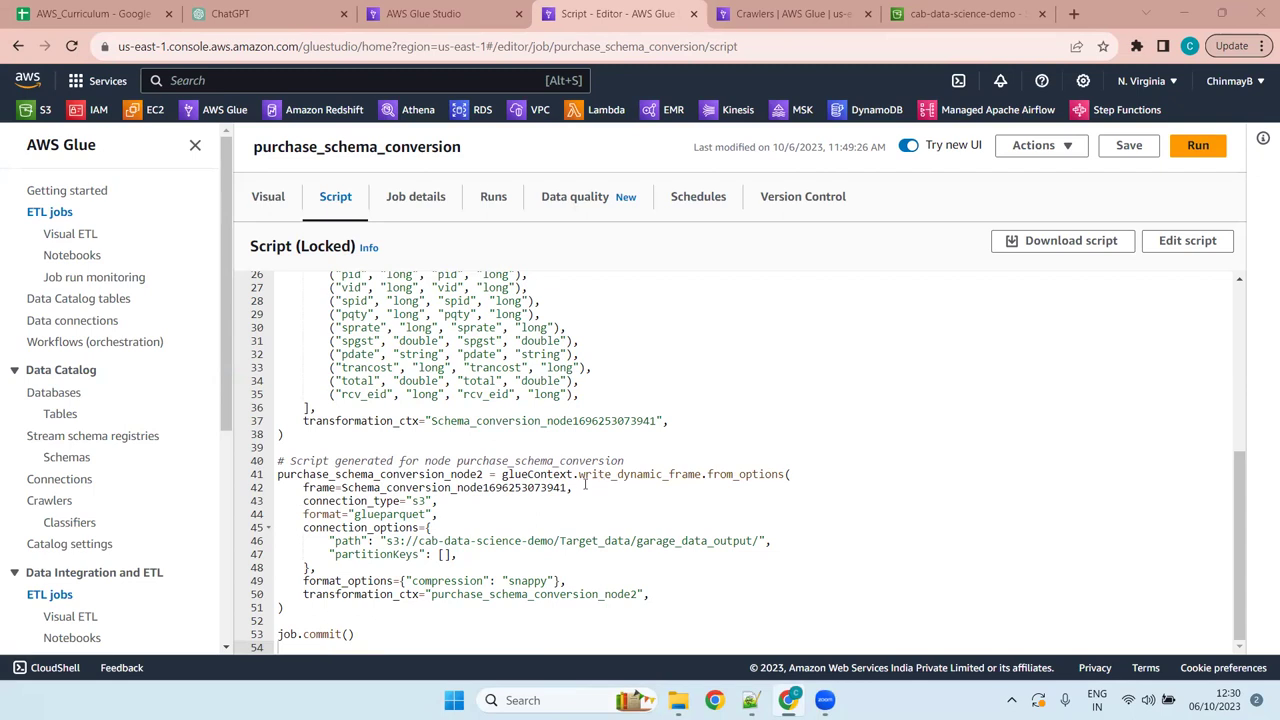
drag(573, 488, 342, 490)
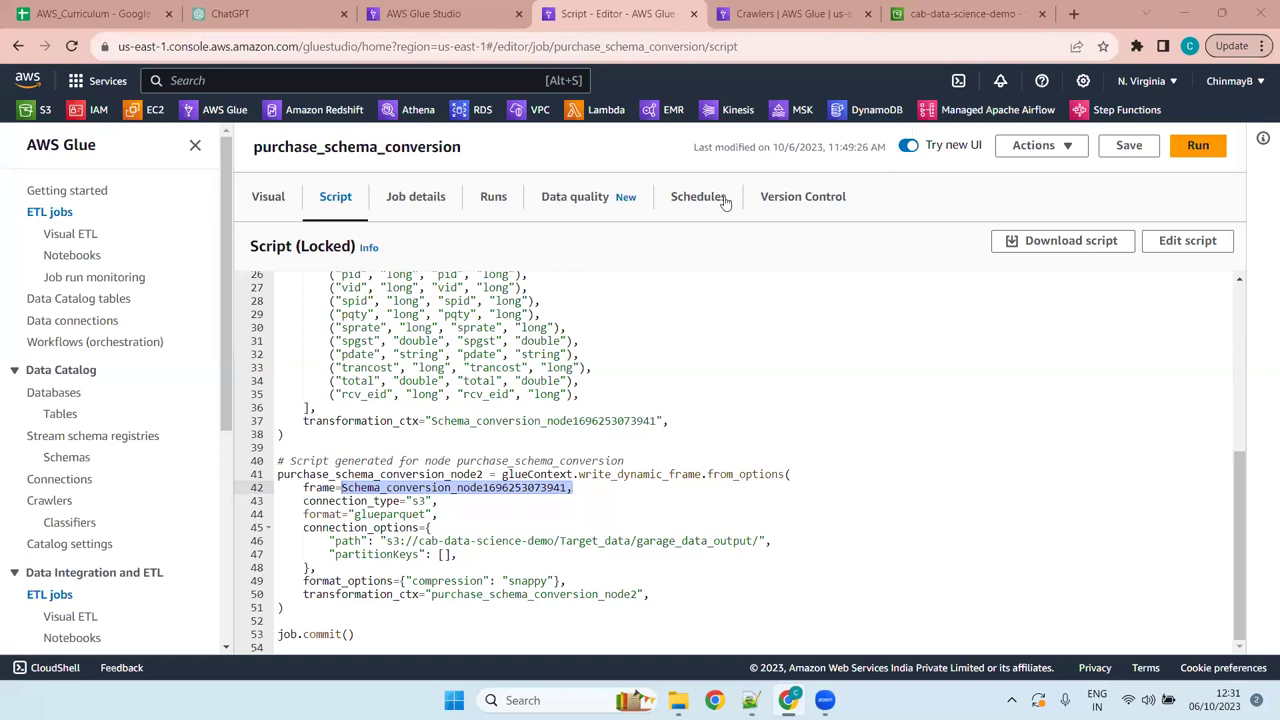
Open ds-garage-workflow, select its run in the history, and display the workflow graph
click(423, 13)
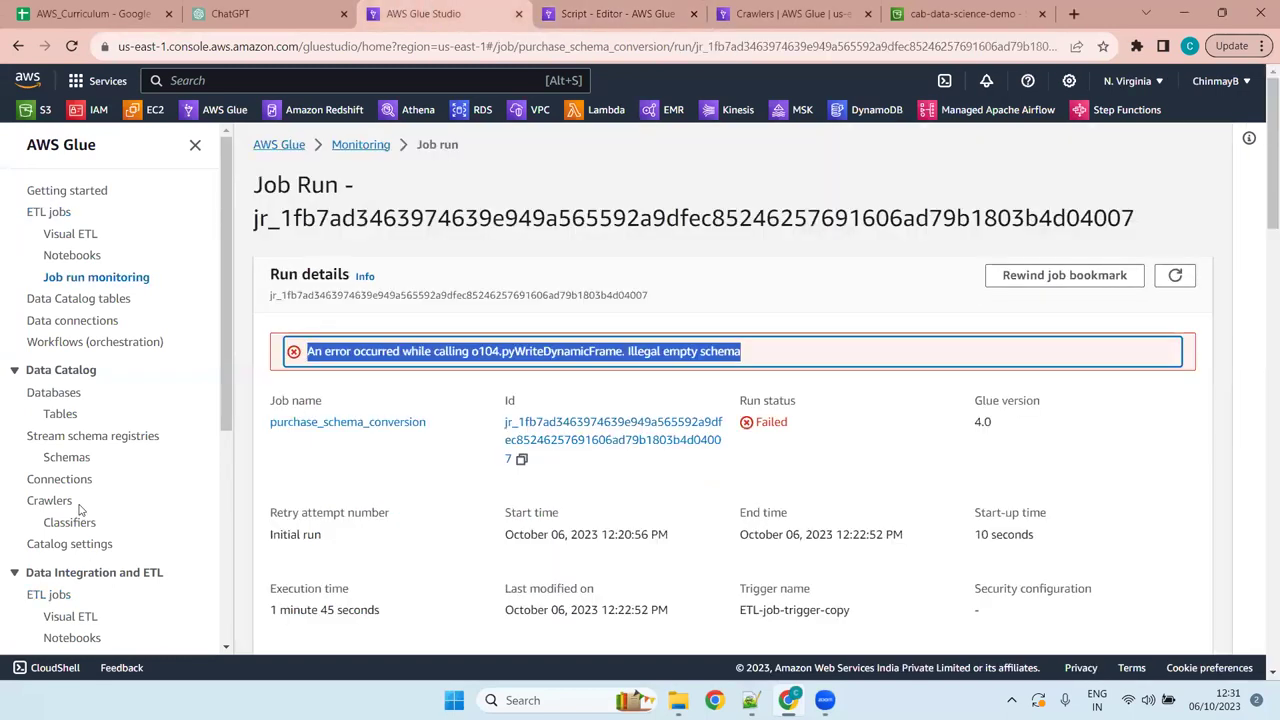
scroll(80, 510, down, 4)
click(104, 412)
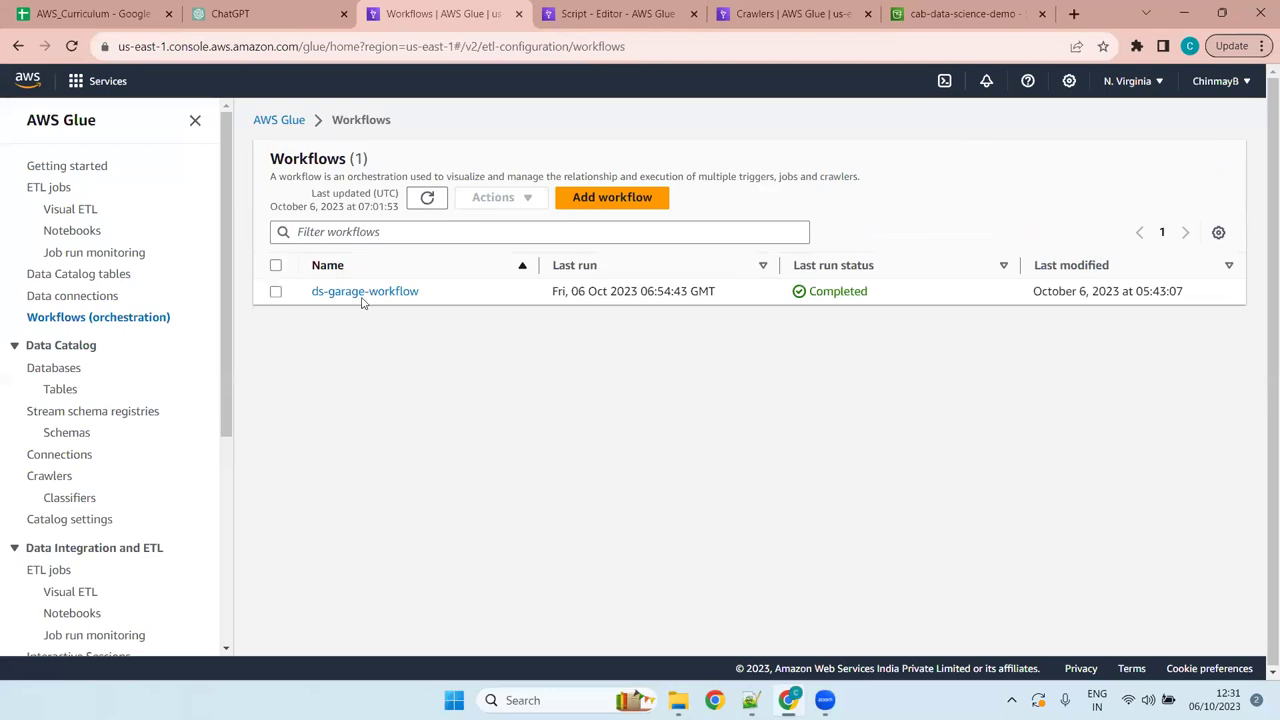
click(366, 291)
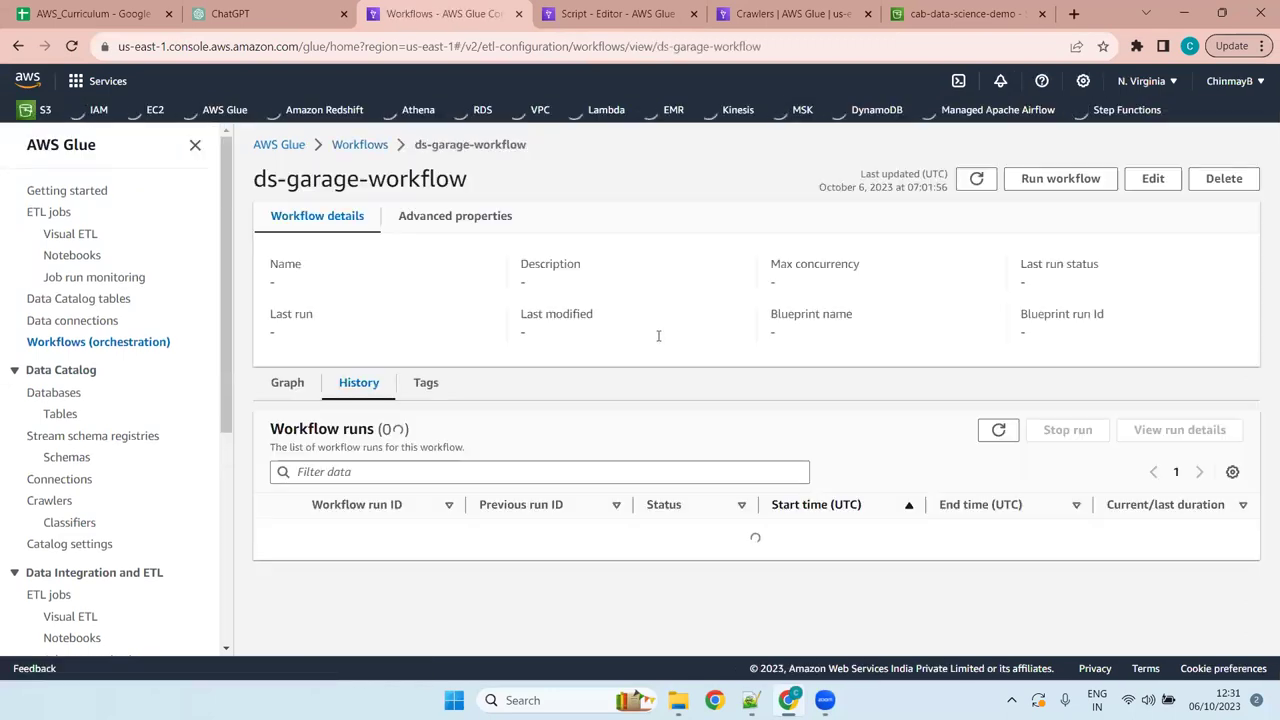
click(274, 532)
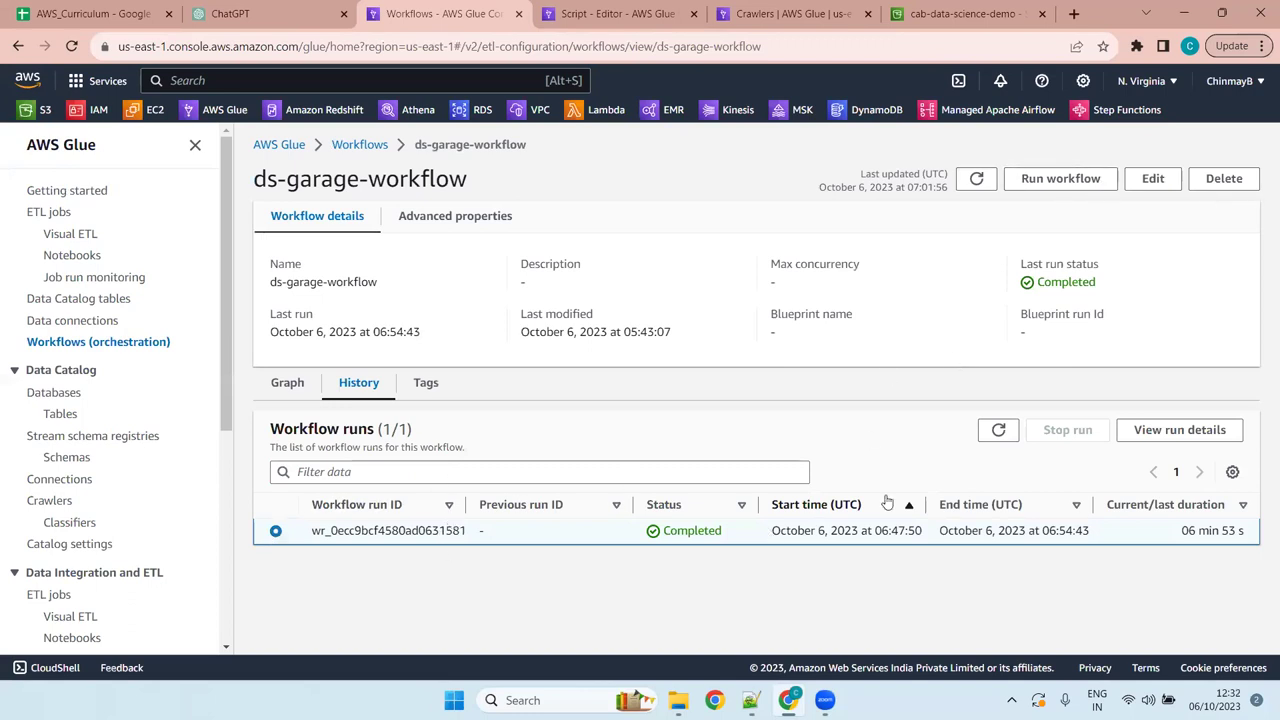
click(290, 392)
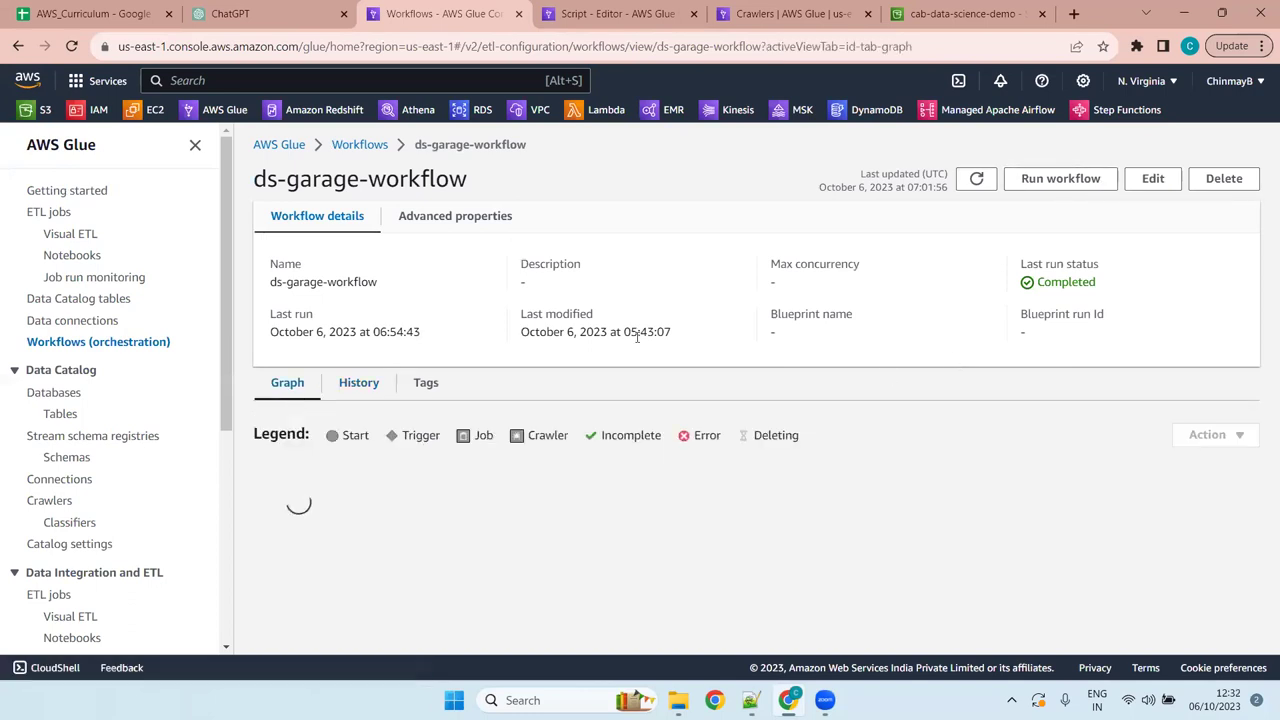
scroll(514, 282, down, 3)
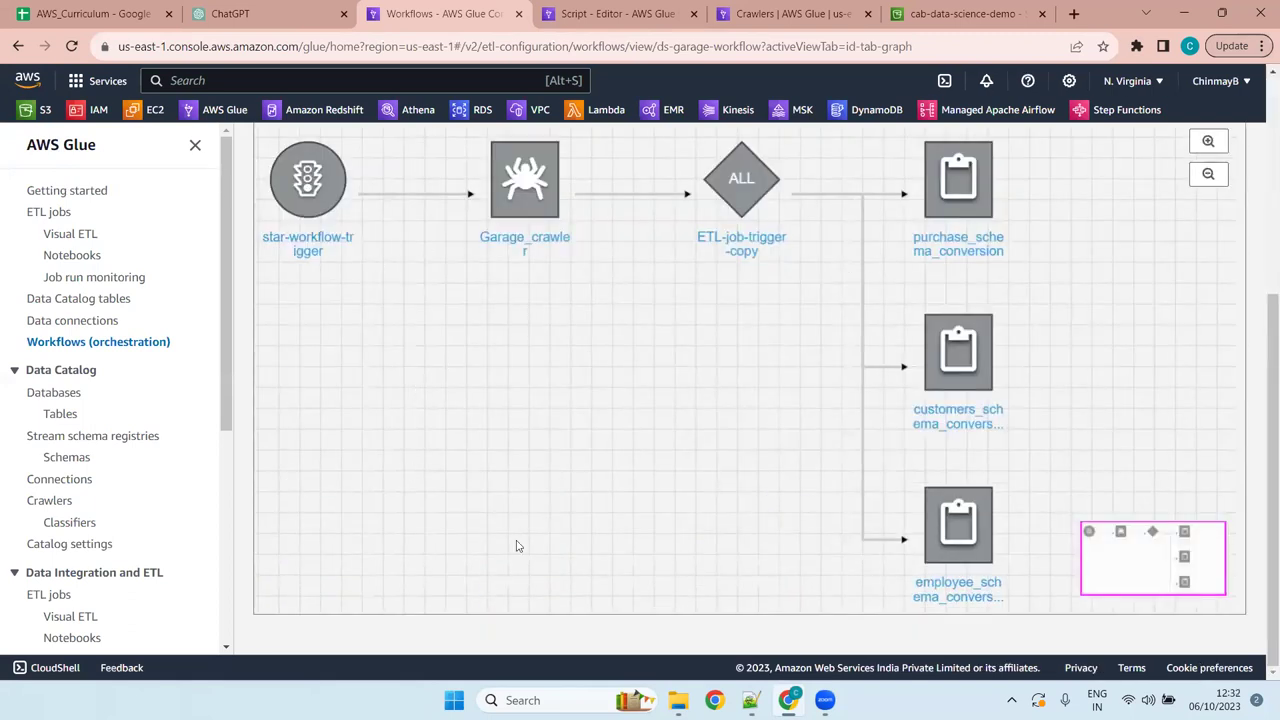
Examine the details of the ETL-job-trigger-copy and star-workflow-trigger triggers in the workflow graph
click(402, 204)
mouse_move(793, 92)
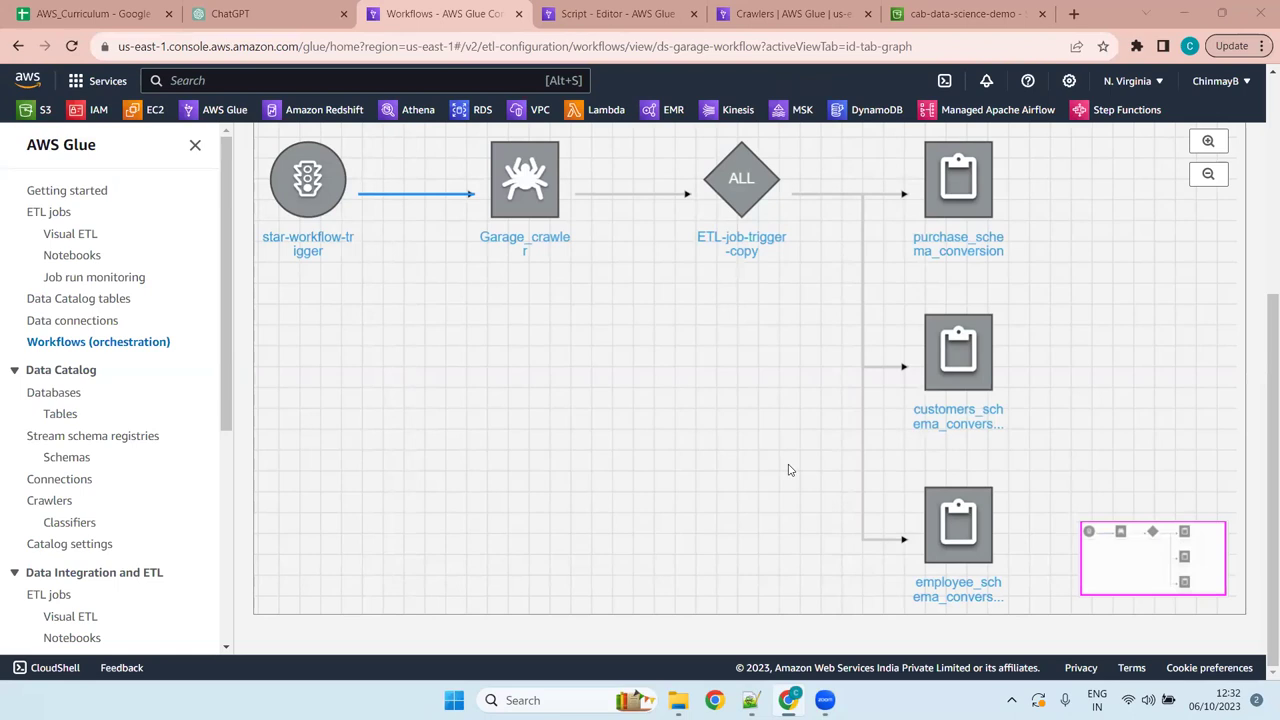
click(745, 179)
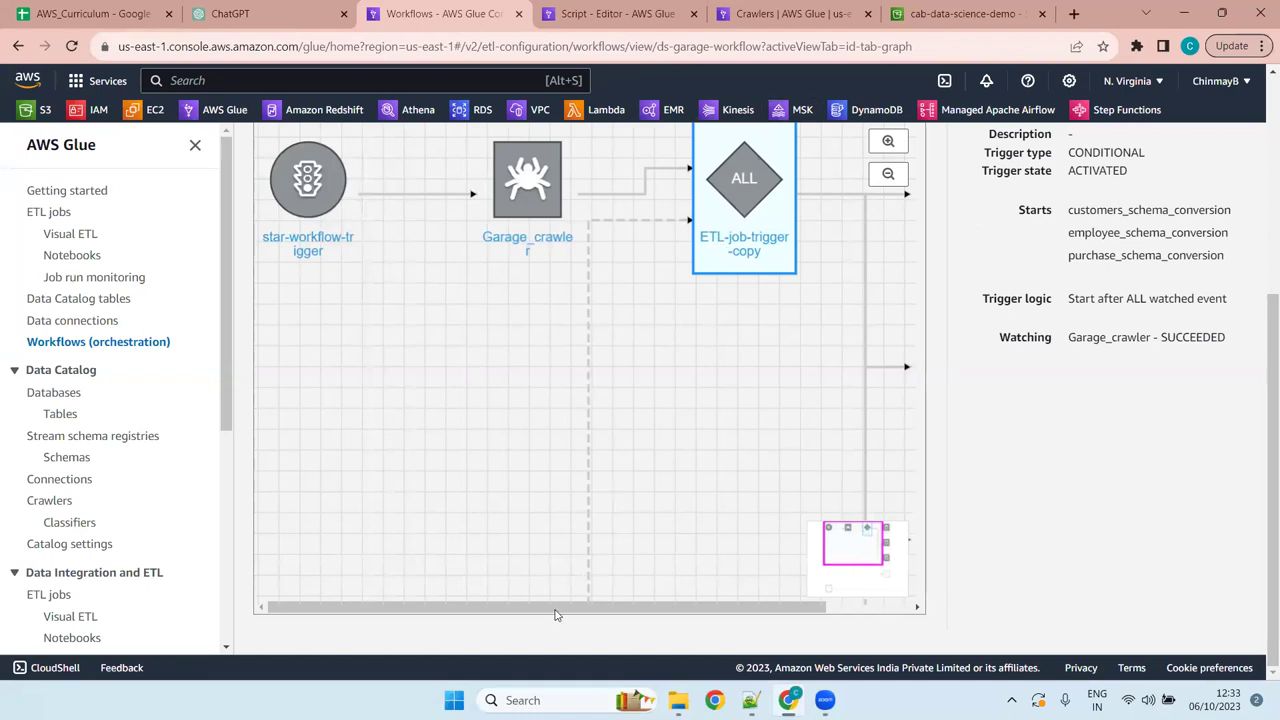
drag(571, 611, 720, 617)
drag(565, 606, 481, 606)
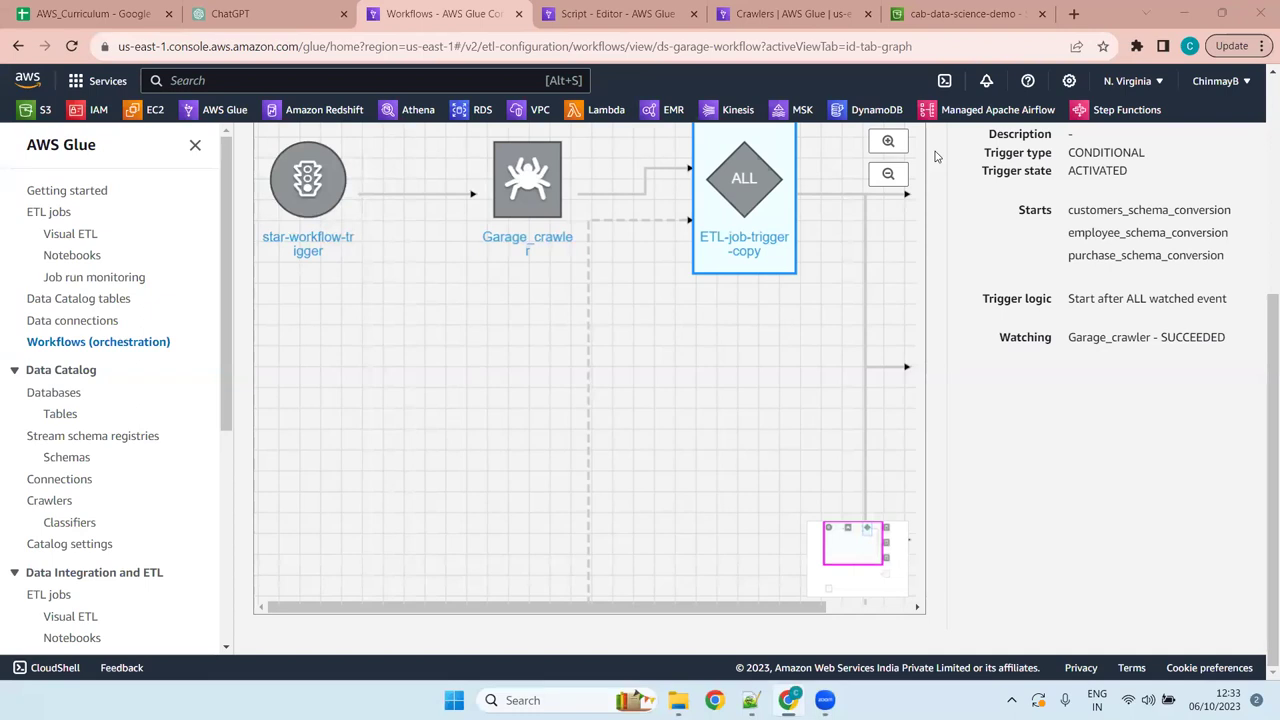
key(super+z)
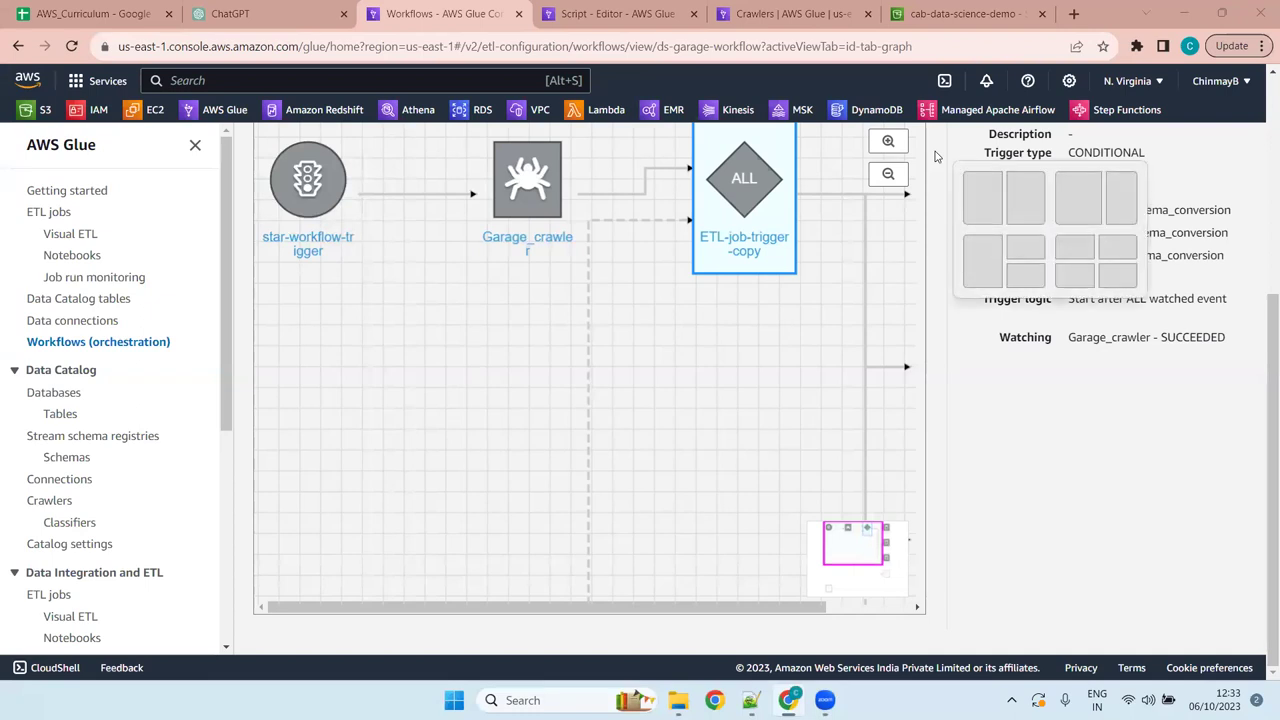
key(Escape)
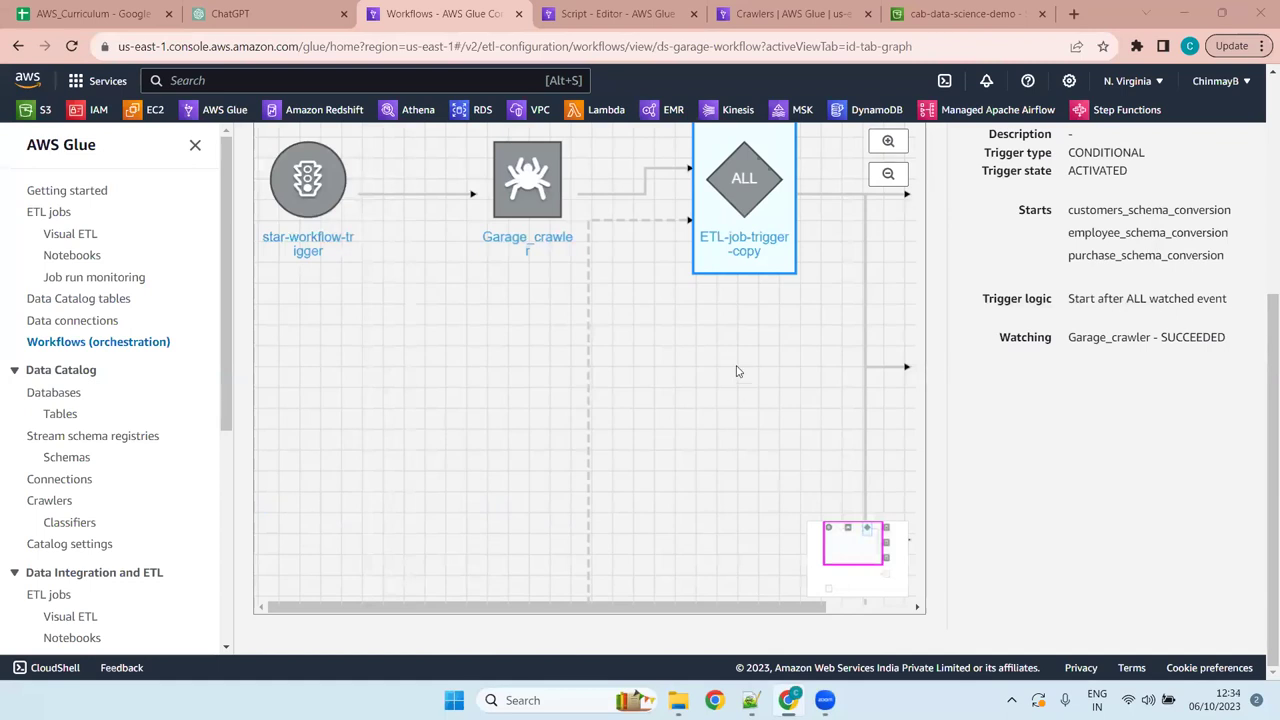
scroll(740, 372, up, 4)
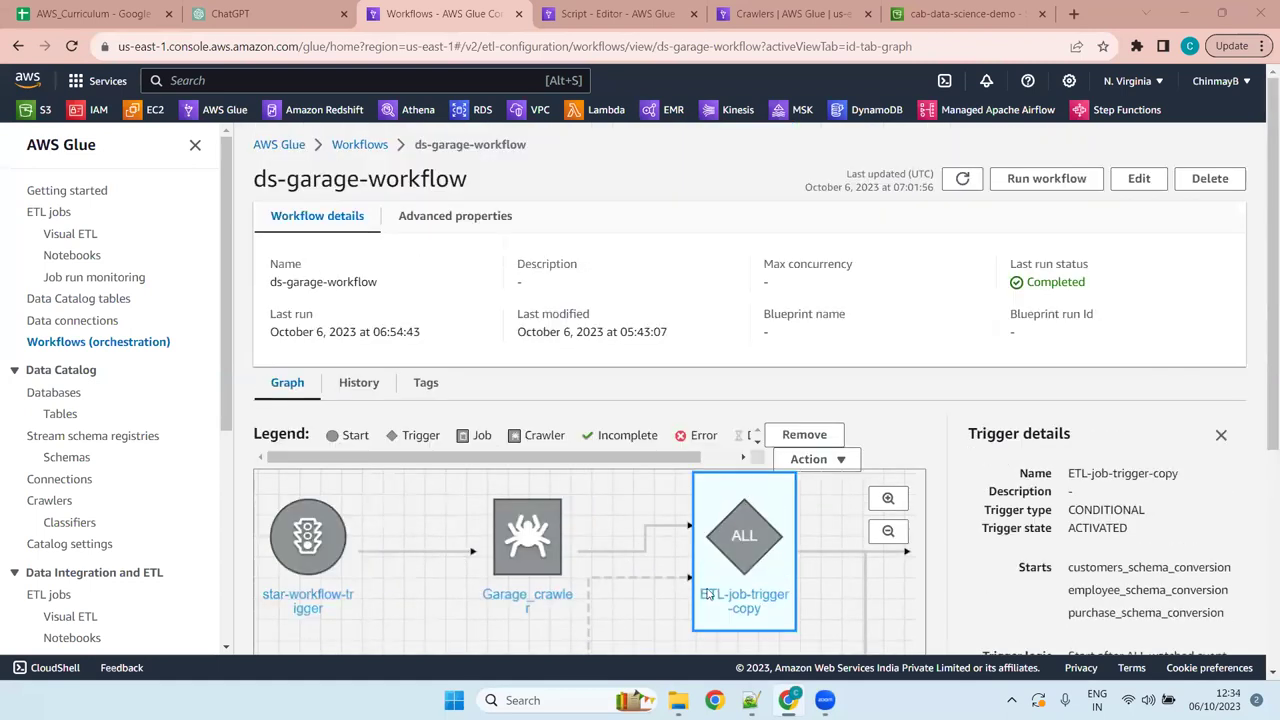
click(308, 537)
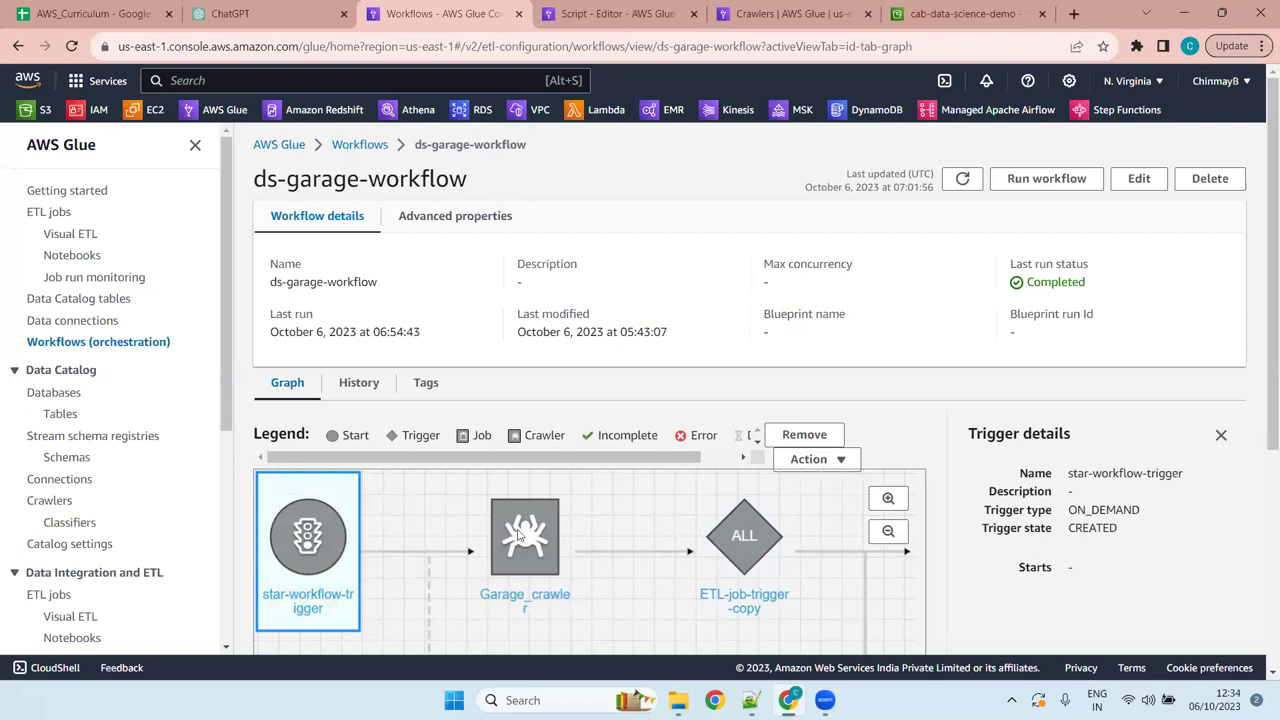
Examine the details of Garage_crawler and ETL-job-trigger-copy in the workflow graph
click(521, 535)
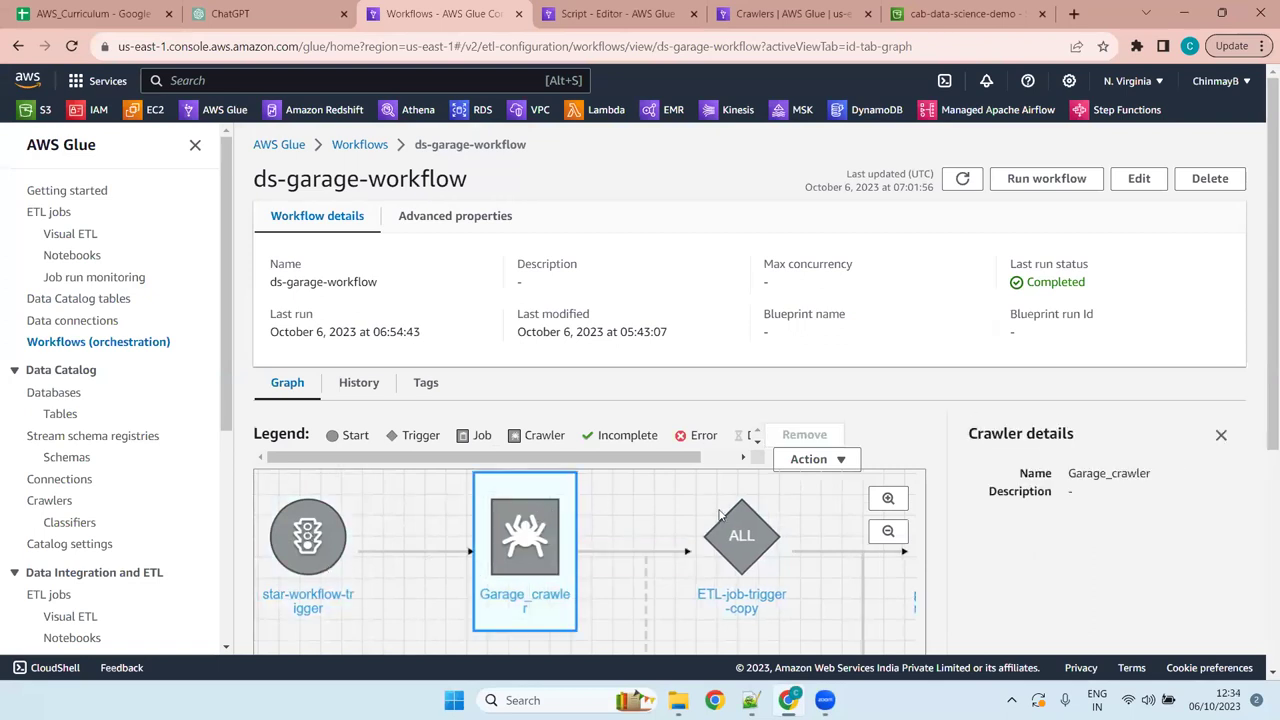
click(758, 563)
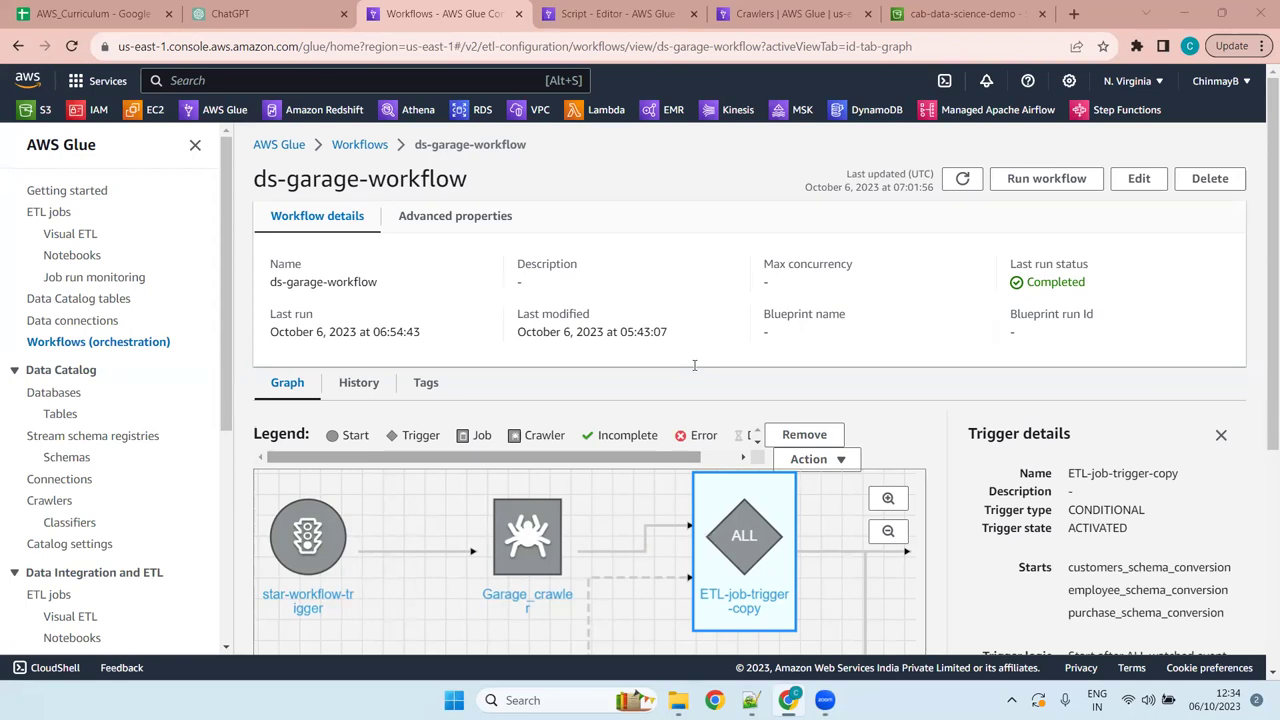
key(super+z)
key(Escape)
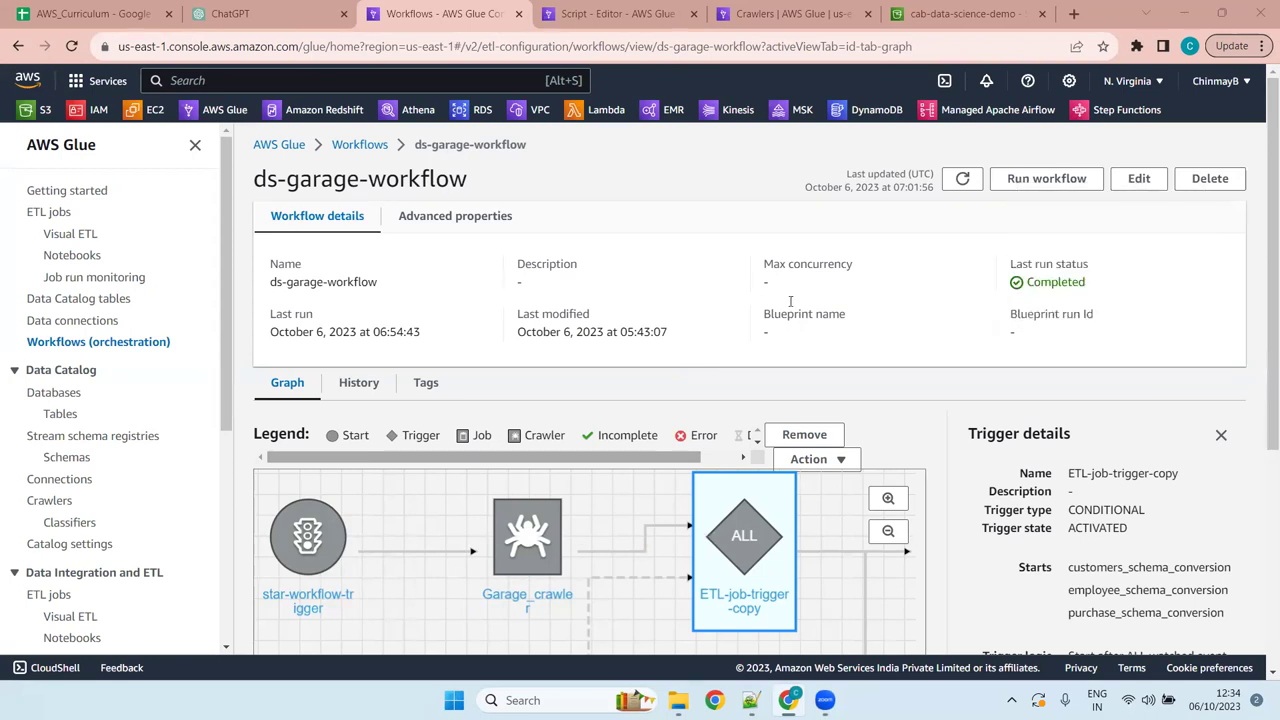
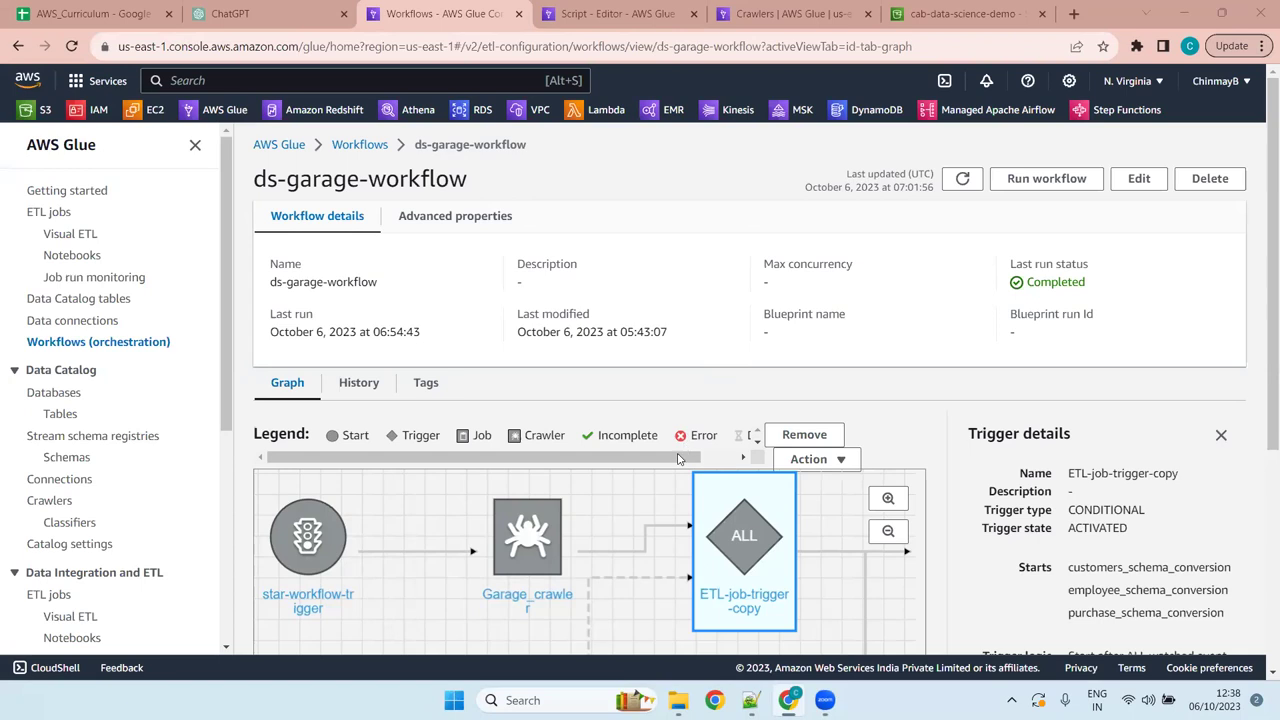
Review the graph legend and the trigger logic and watched resource of ETL-job-trigger-copy
click(720, 457)
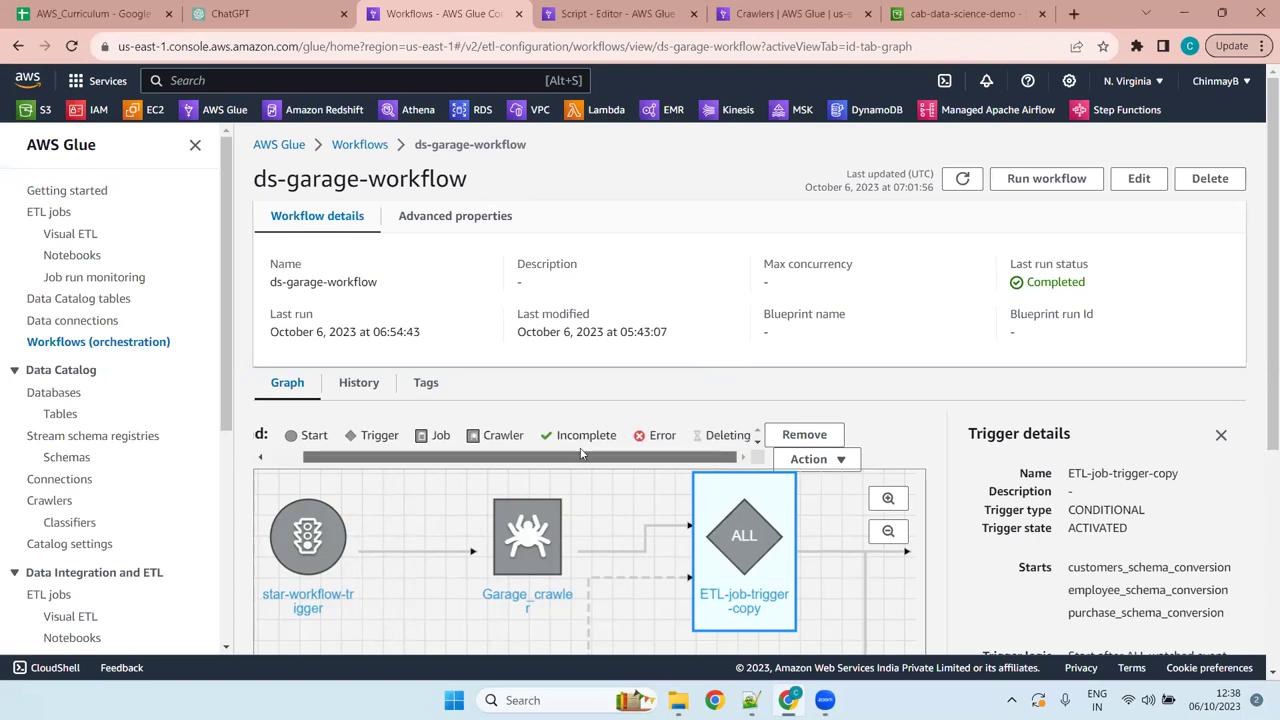
drag(582, 454, 490, 446)
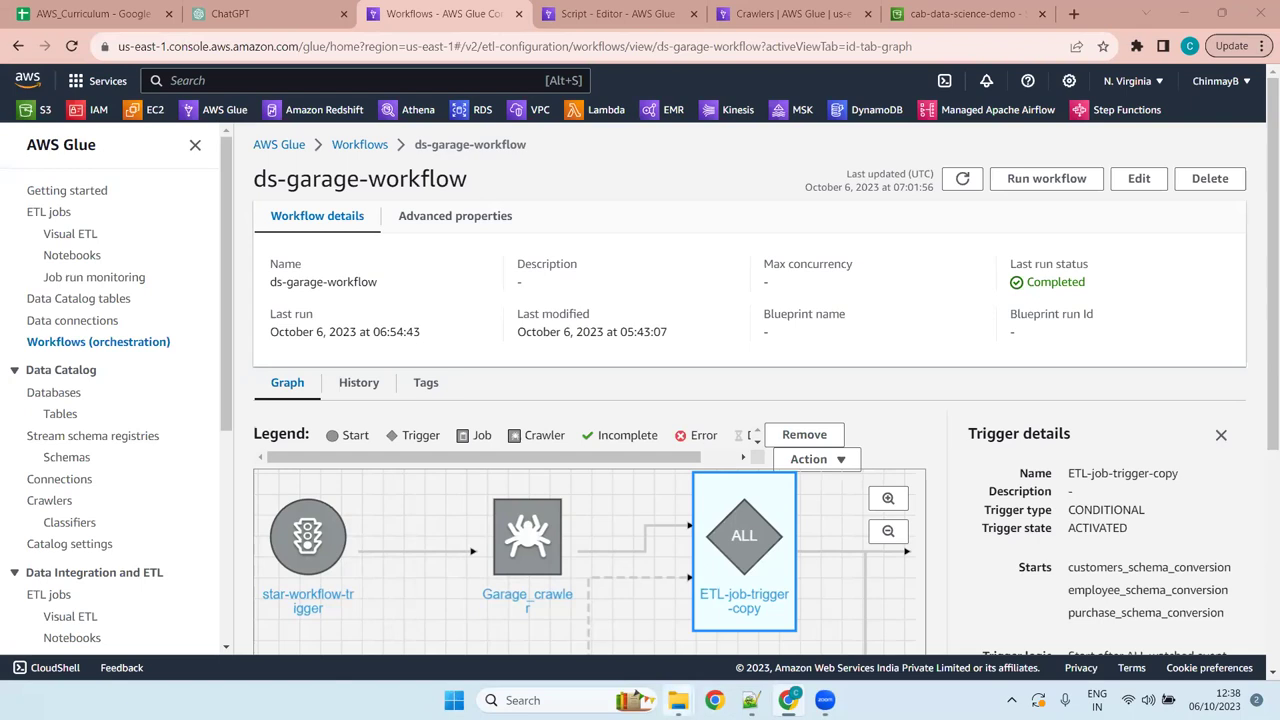
mouse_move(678, 700)
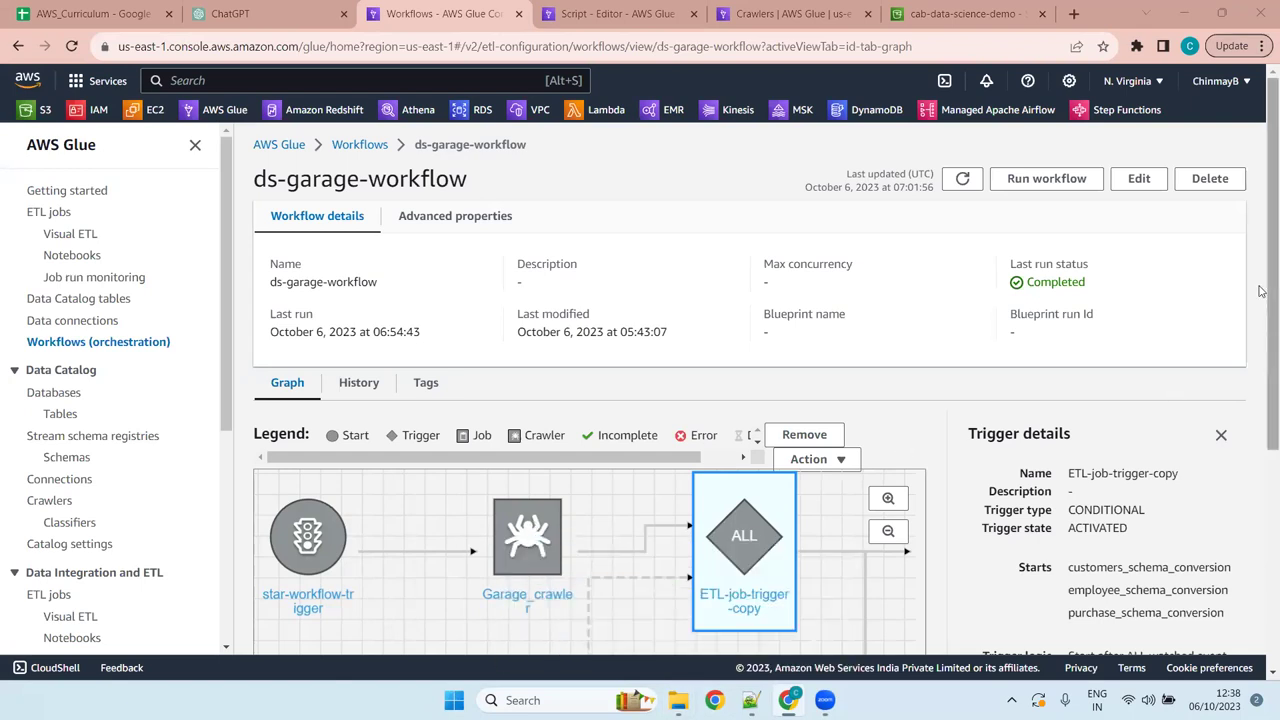
drag(1263, 228, 1262, 265)
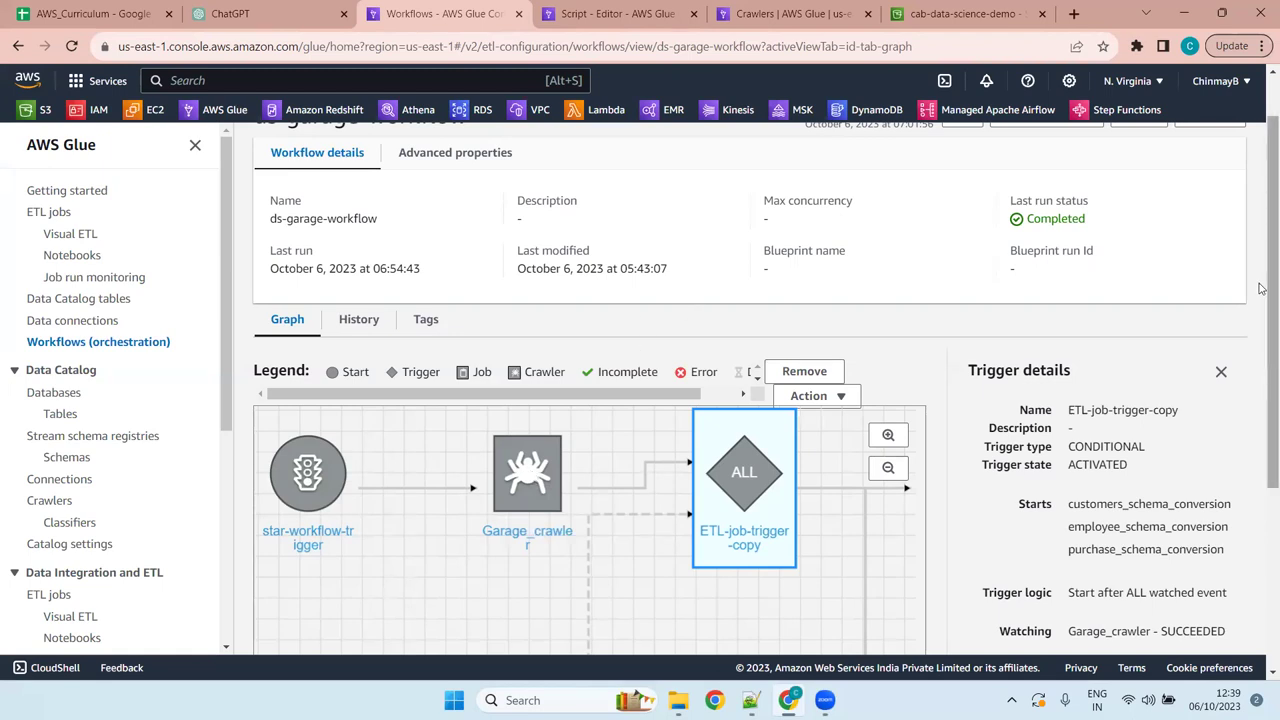
scroll(1262, 295, up, 1)
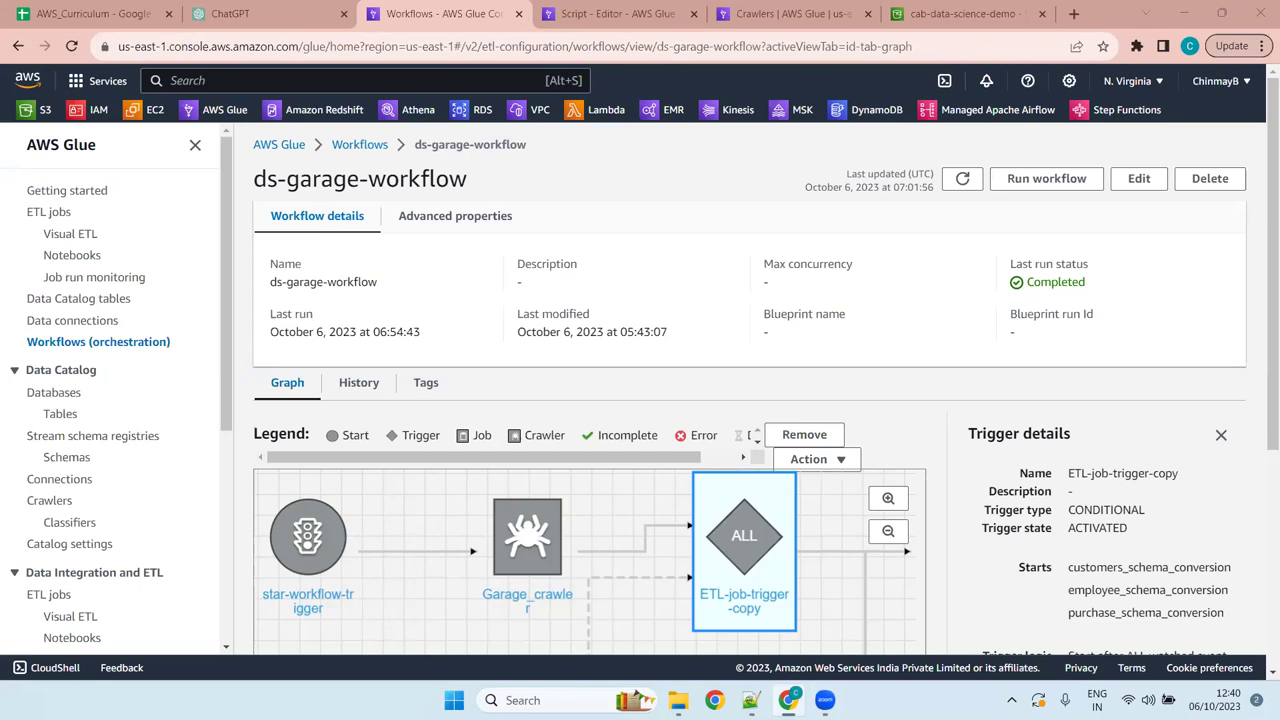
Switch back from the Notepad++ trigger notes to the AWS Glue workflow graph and display the star-workflow-trigger details
click(789, 699)
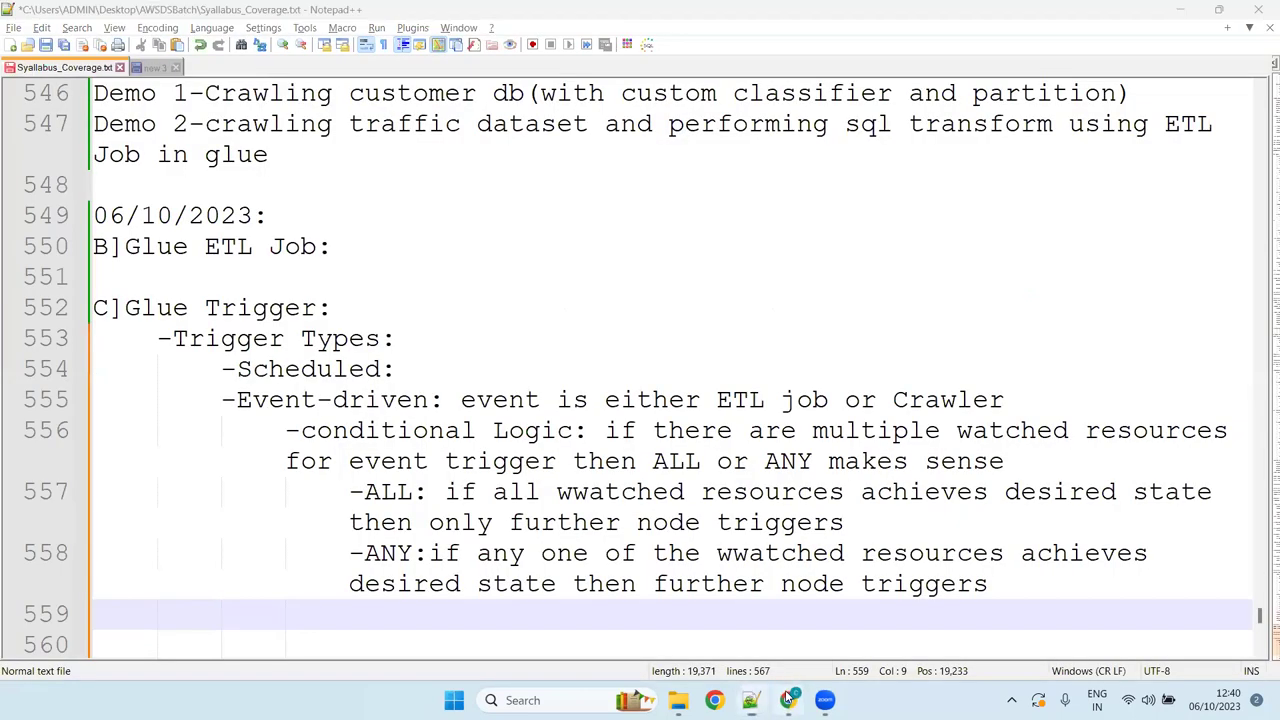
click(789, 699)
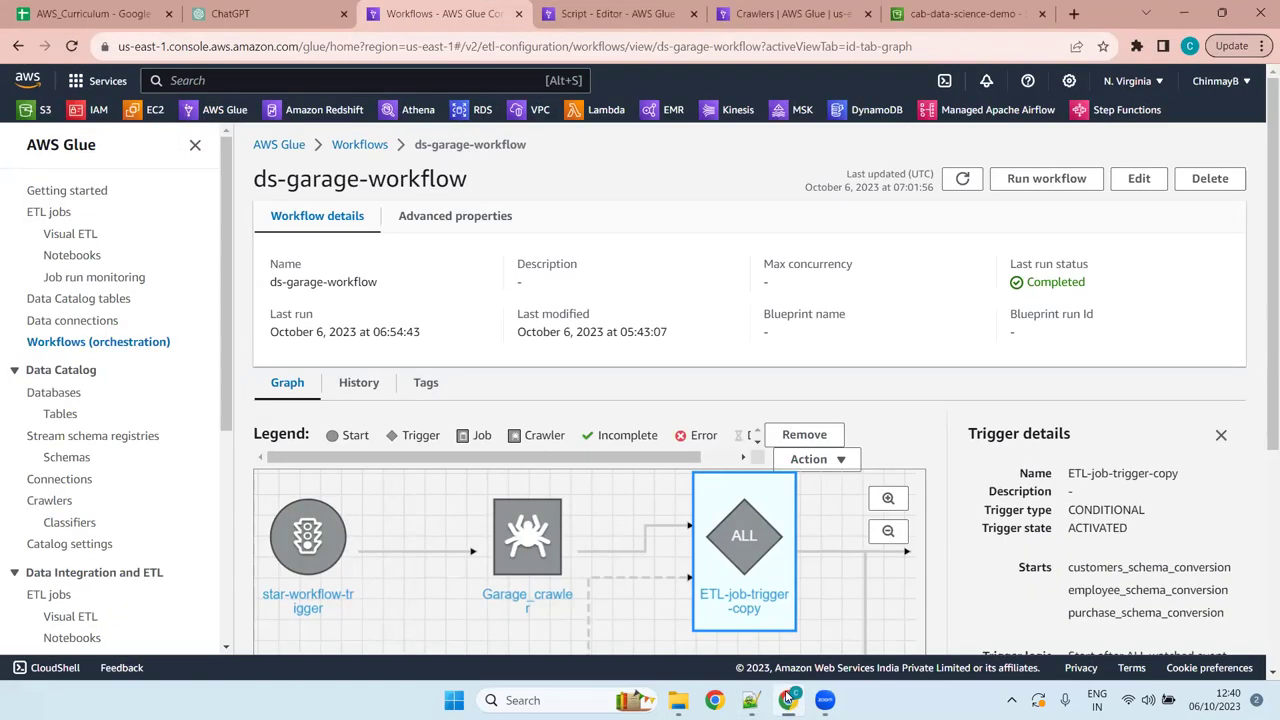
click(310, 548)
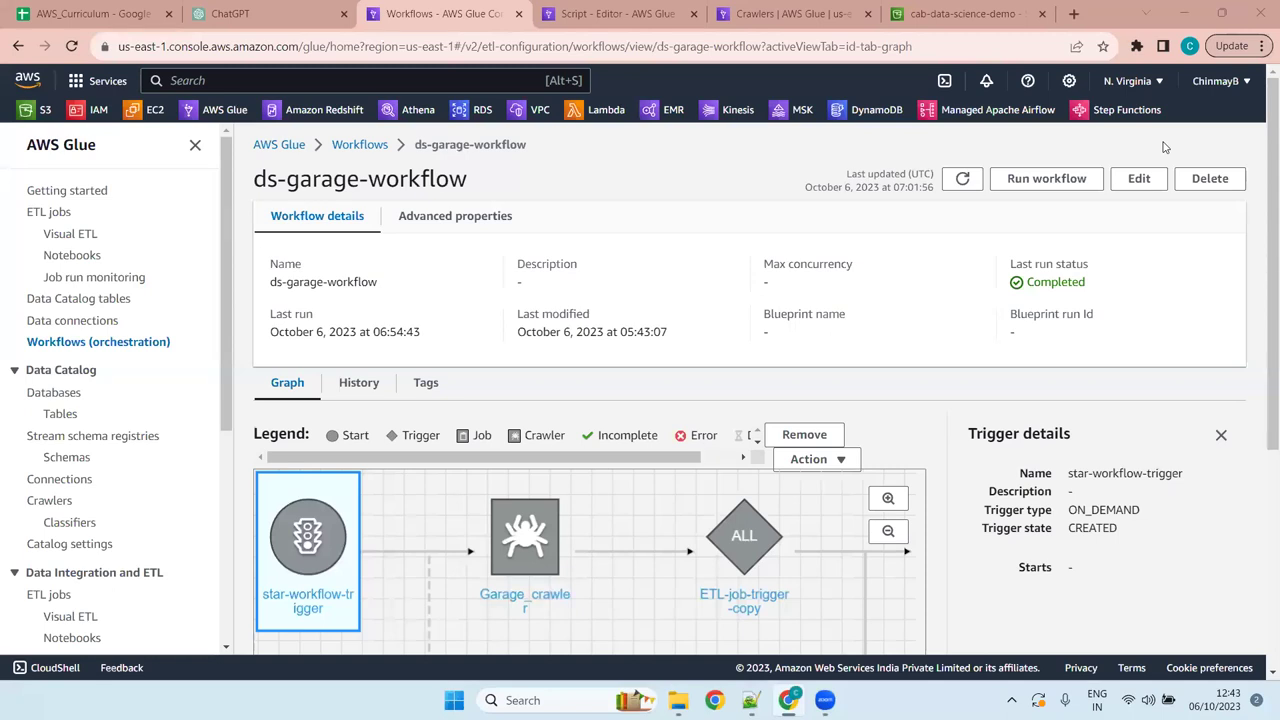
key(super+z)
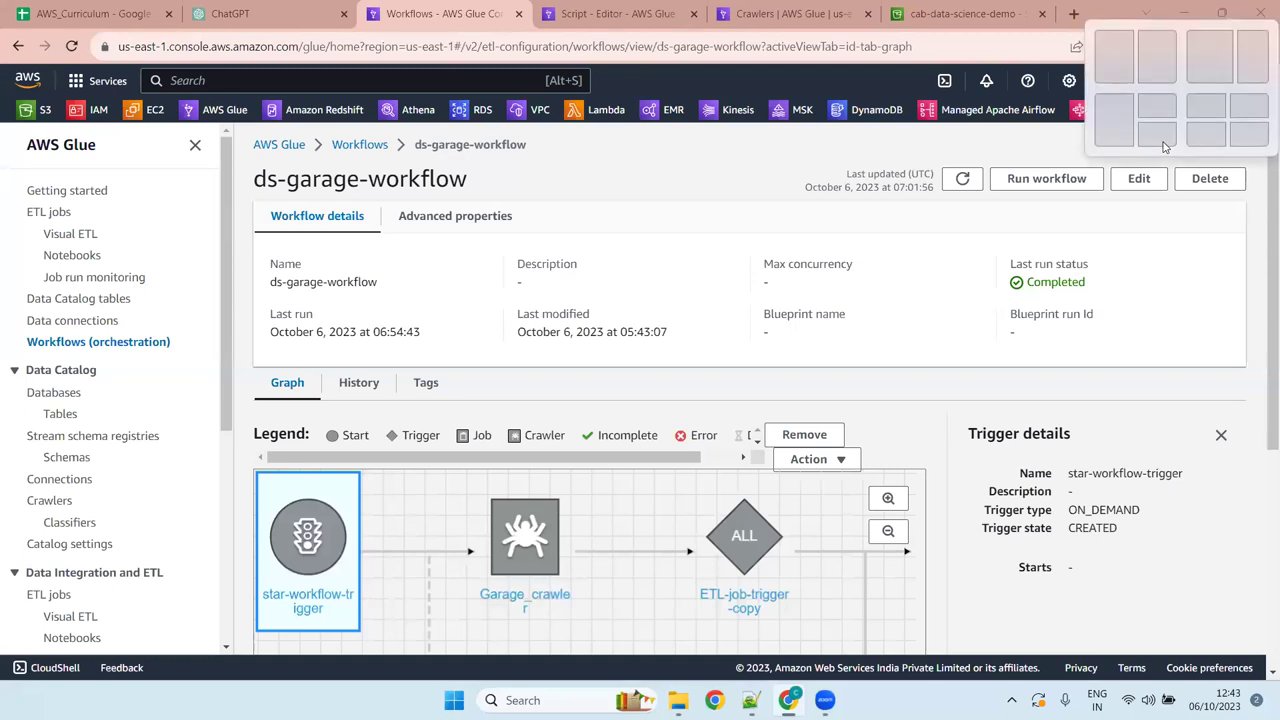